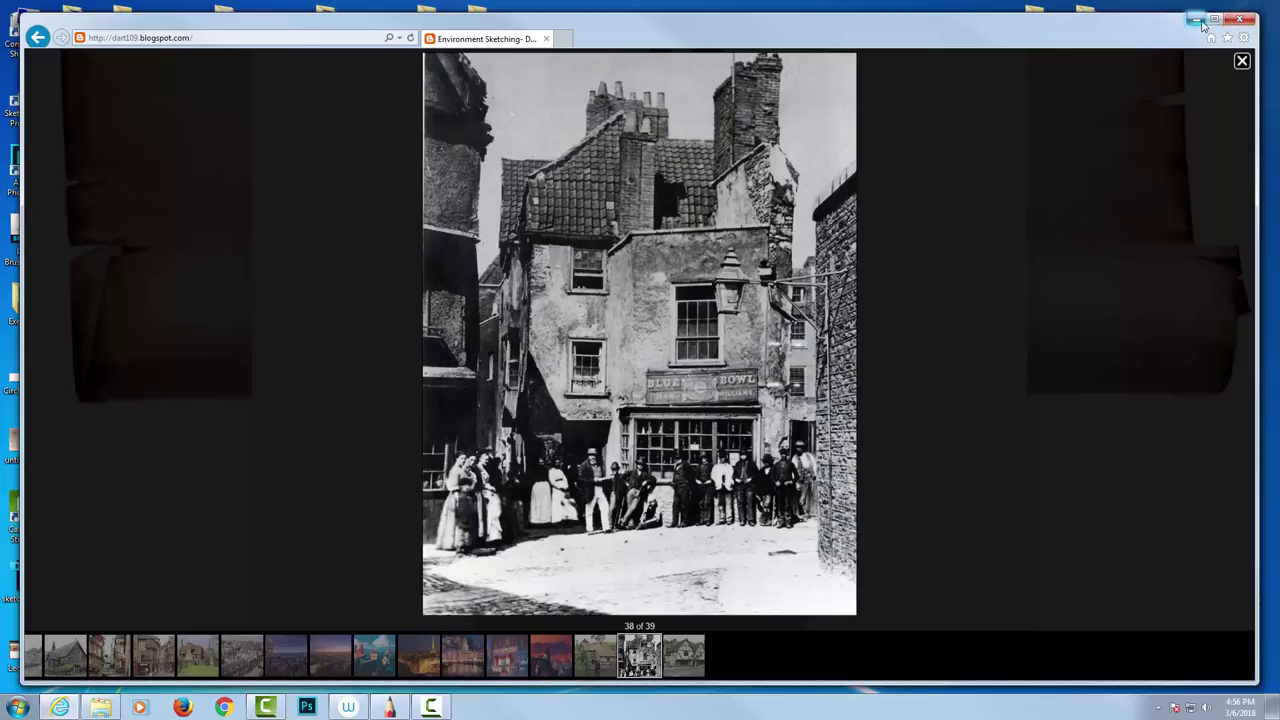
- Switch to Autodesk SketchBook Pro and show the timber-framed building reference on Layer2
{"action": "left_click", "coordinate": [1238, 21]}
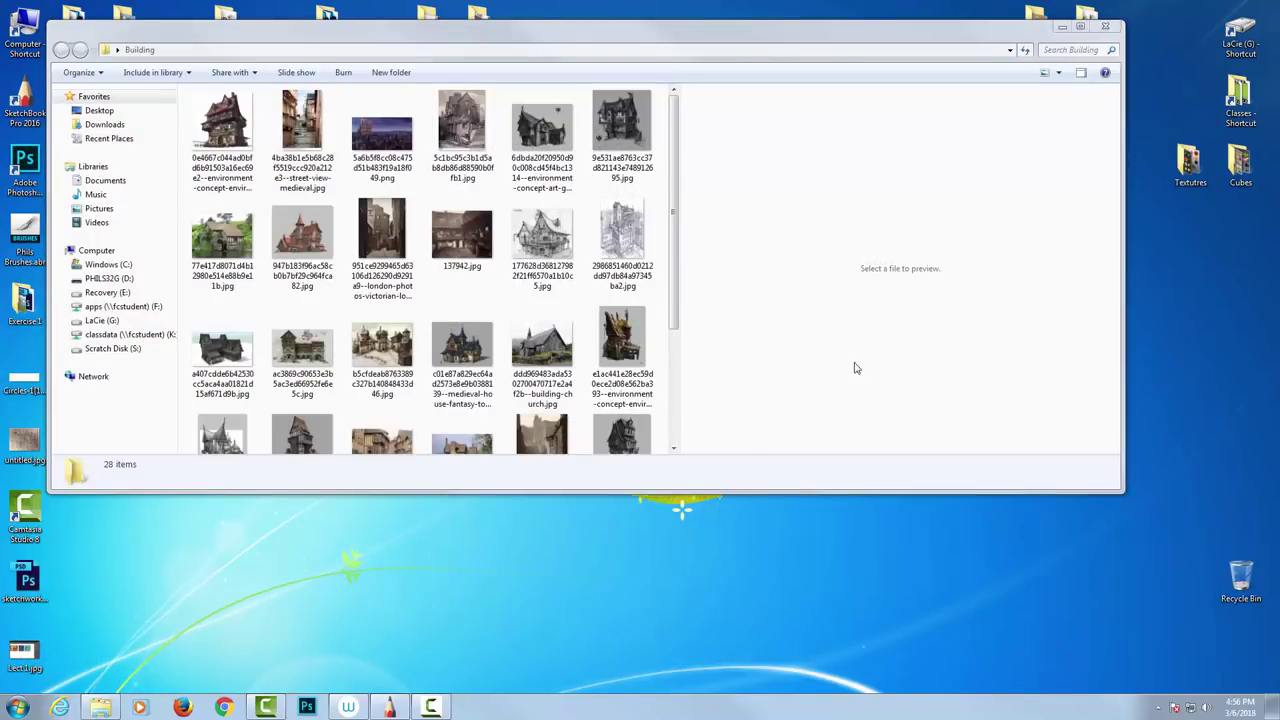
{"action": "left_click", "coordinate": [392, 705]}
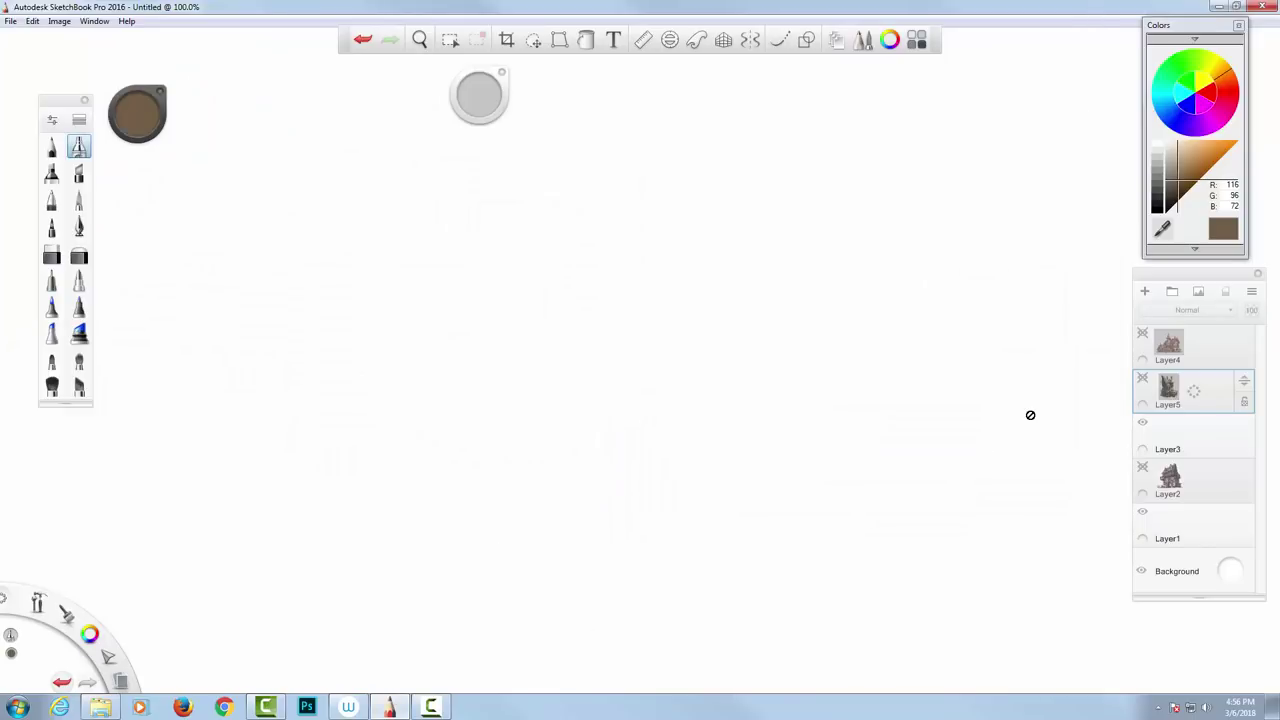
{"action": "left_click", "coordinate": [1142, 470]}
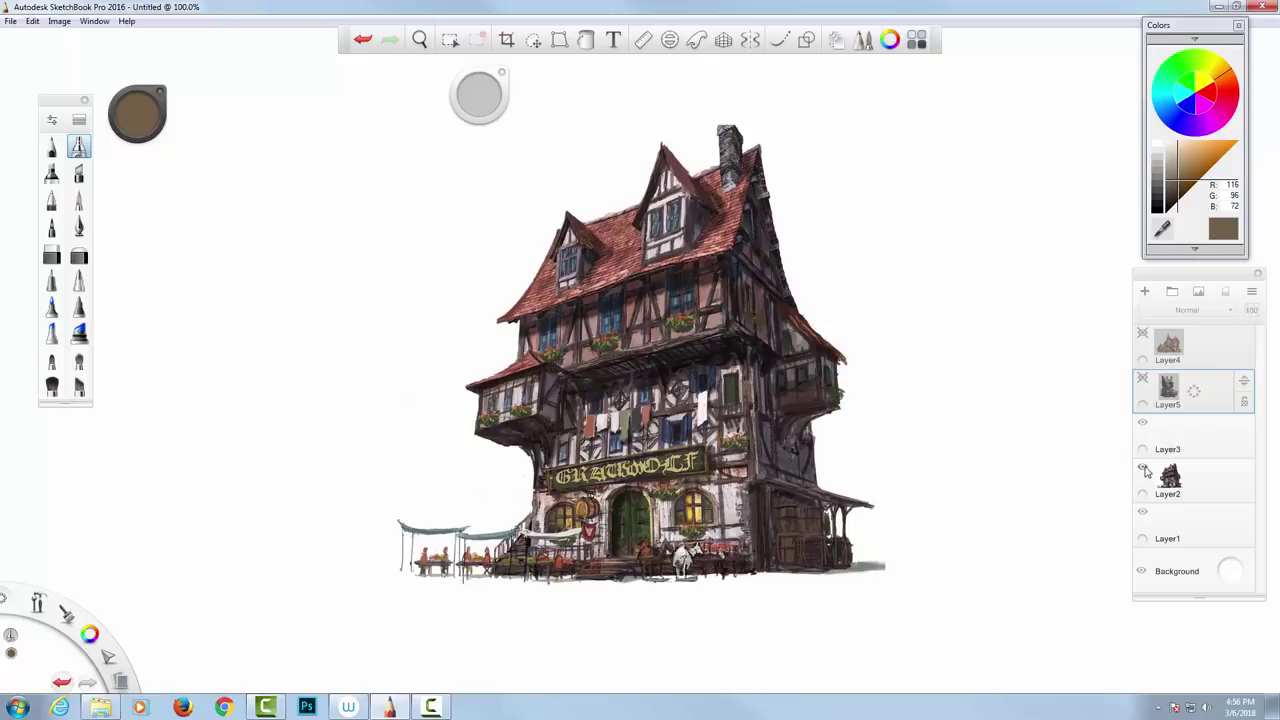
{"action": "left_click", "coordinate": [1143, 468]}
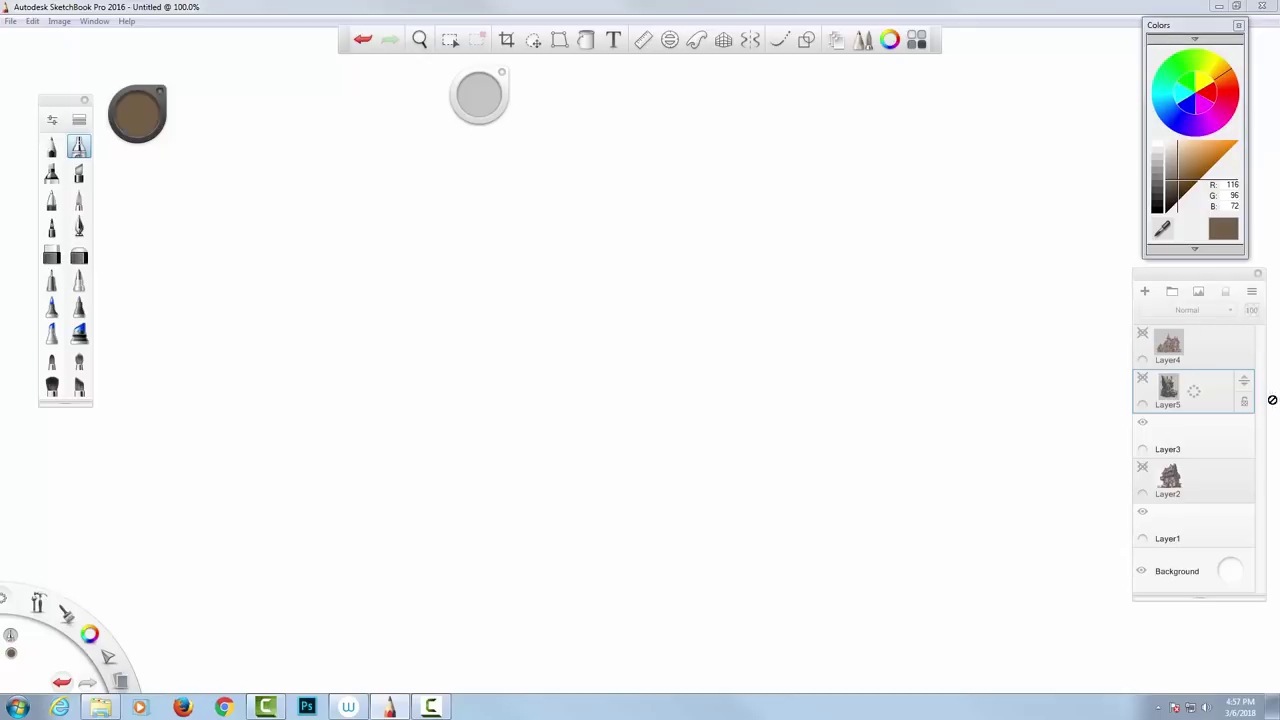
{"action": "left_click", "coordinate": [1143, 469]}
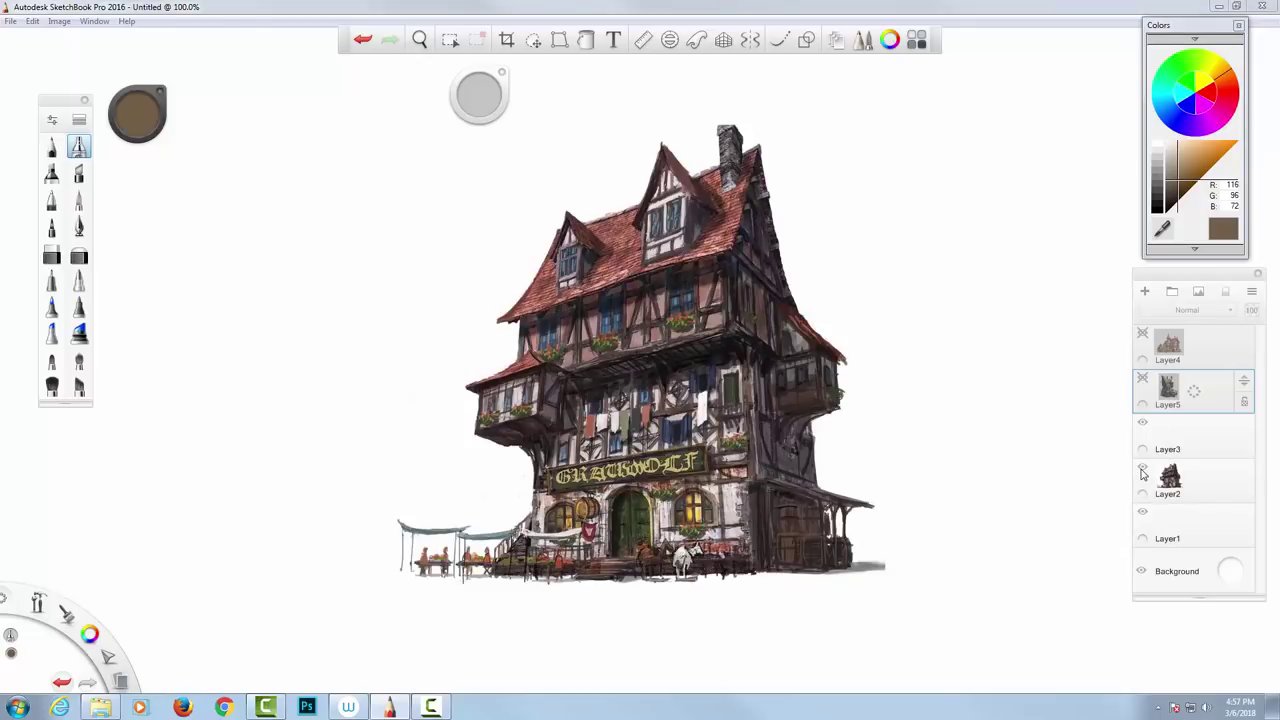
- Hide Layer2, briefly view the reference on Layer5, and leave only Layer4's towered building image showing
{"action": "left_click", "coordinate": [1143, 469]}
{"action": "left_click", "coordinate": [1143, 379]}
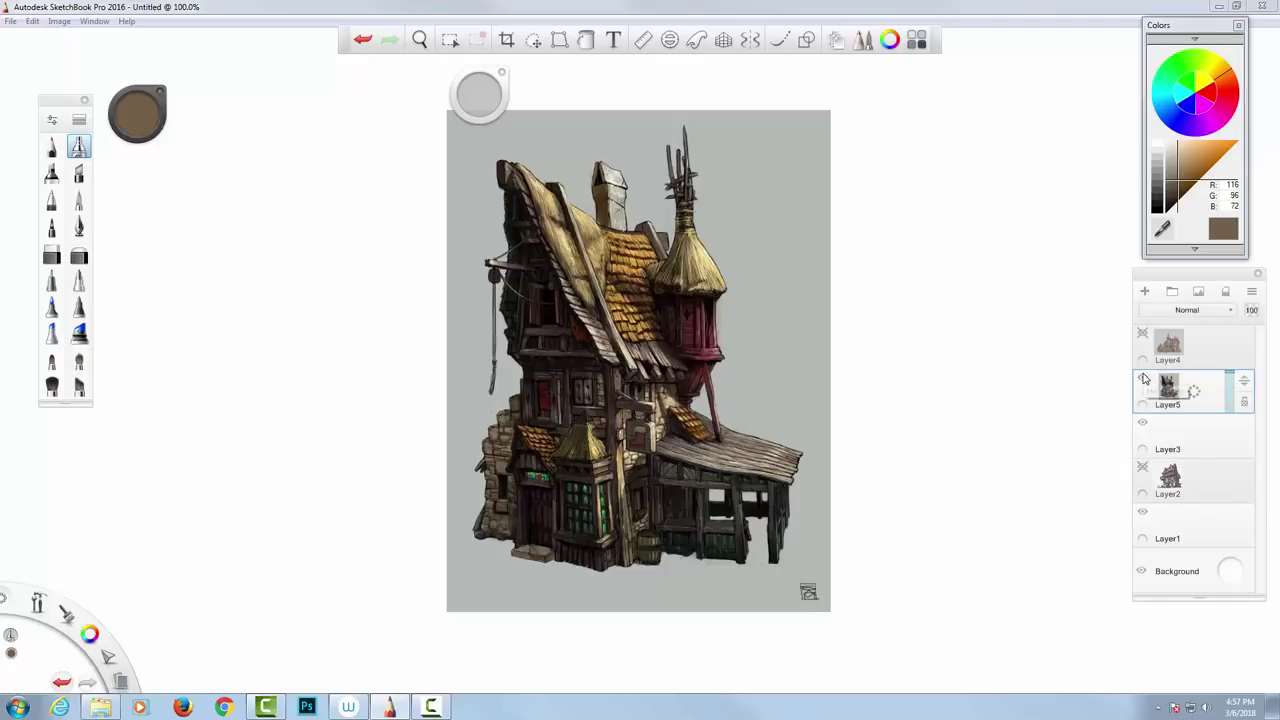
{"action": "left_click", "coordinate": [1143, 379]}
{"action": "left_click", "coordinate": [1140, 334]}
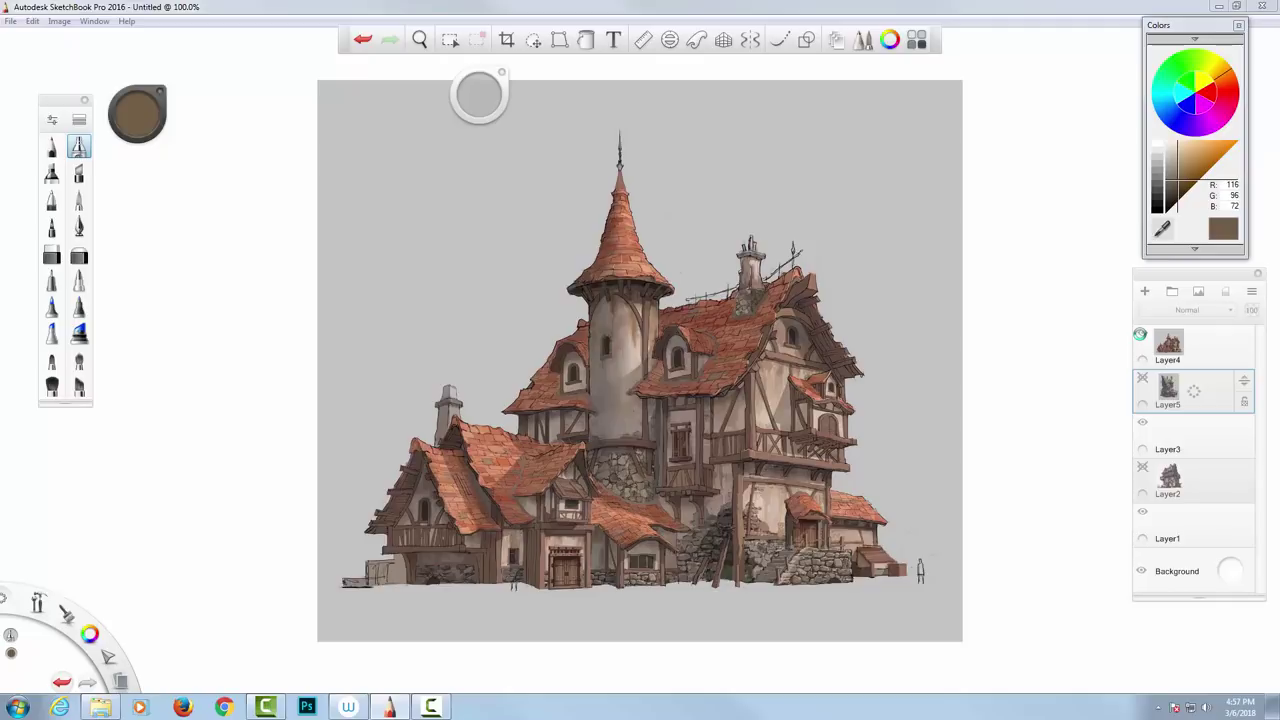
- Add a new layer above Layer4 and draw a pure blue pencil horizon line across the lower part of the building
{"action": "left_click", "coordinate": [1208, 353]}
{"action": "left_click_drag", "start_coordinate": [1212, 353], "coordinate": [1205, 315]}
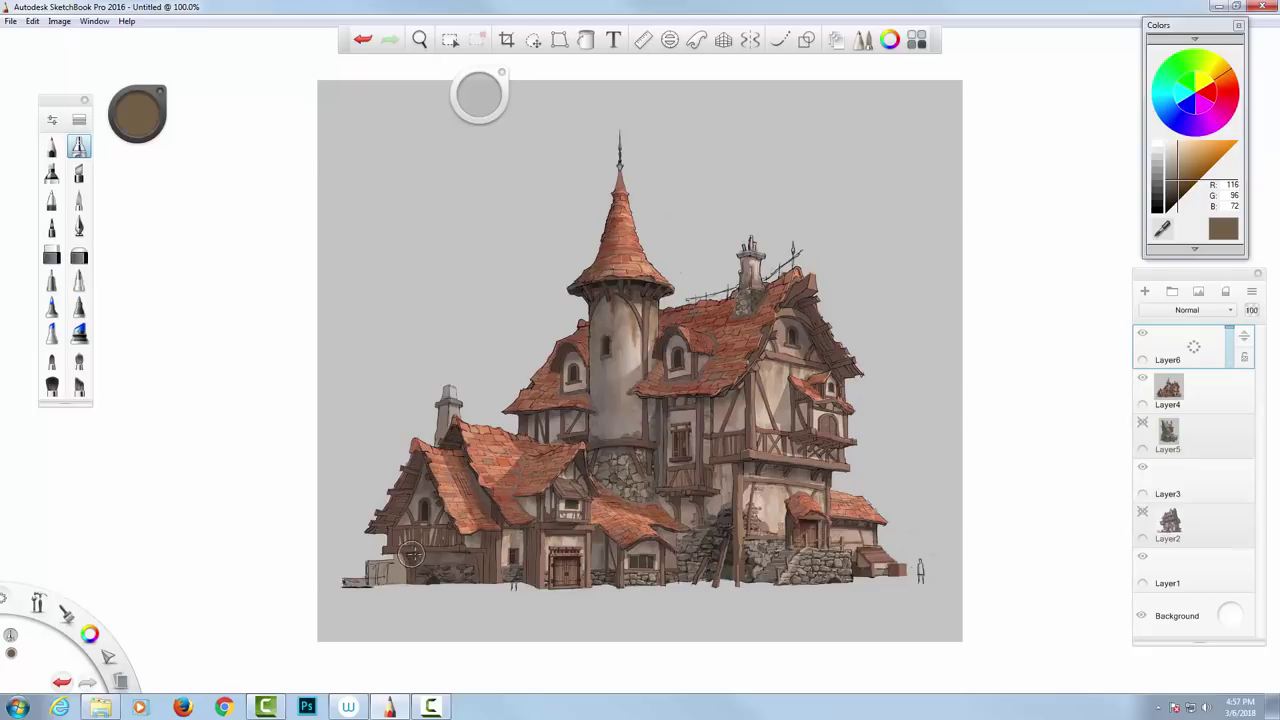
{"action": "left_click", "coordinate": [52, 148]}
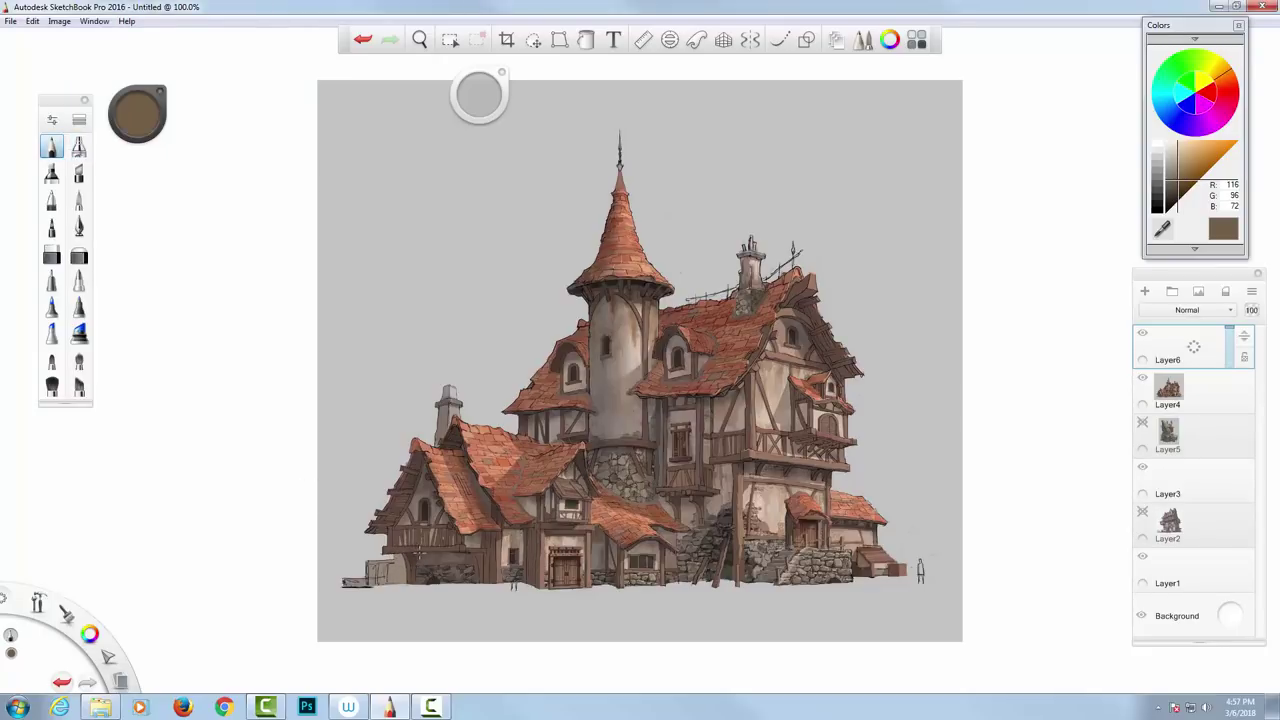
{"action": "mouse_move", "coordinate": [412, 547]}
{"action": "left_mouse_down"}
{"action": "mouse_move", "coordinate": [64, 538]}
{"action": "mouse_move", "coordinate": [1275, 582]}
{"action": "left_mouse_up"}
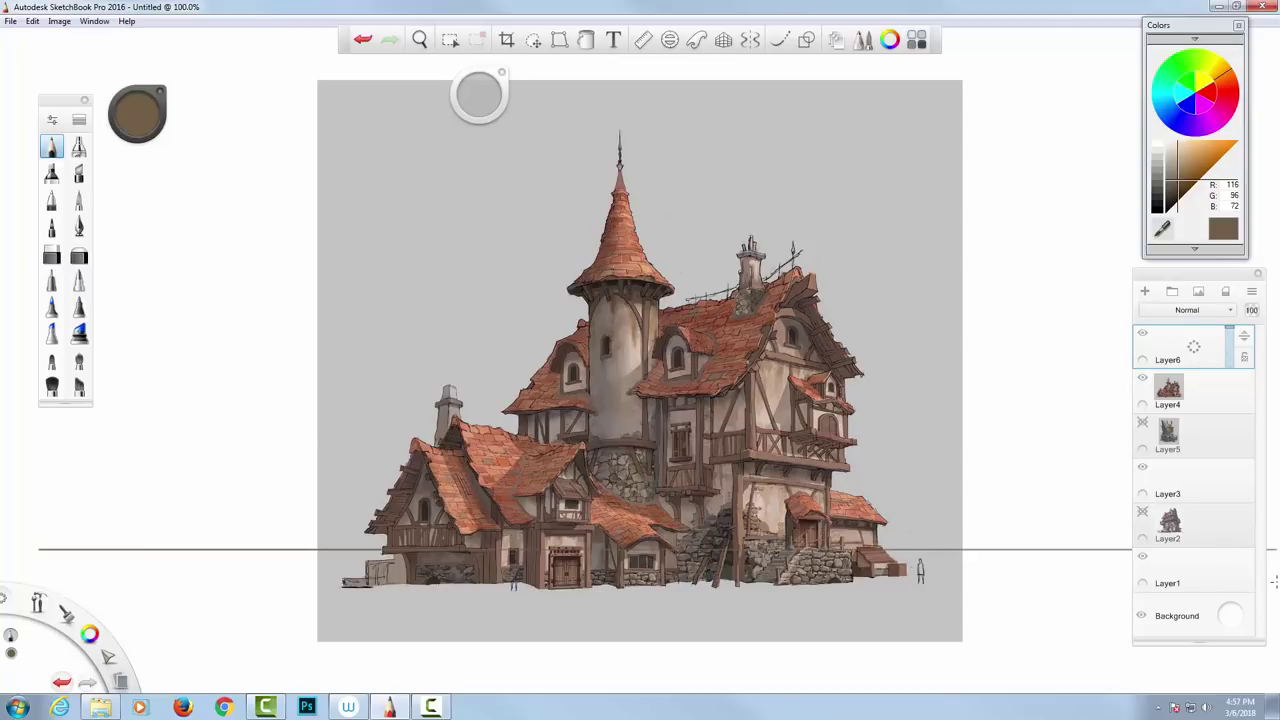
{"action": "left_click", "coordinate": [362, 41]}
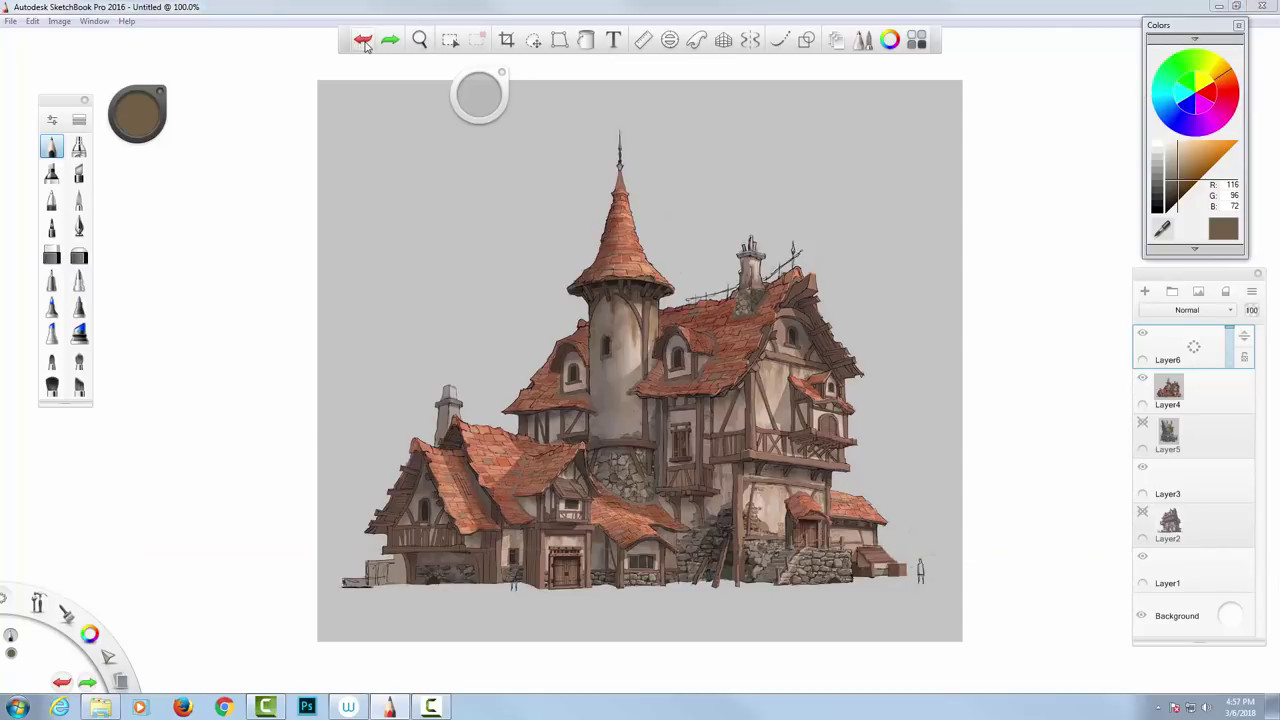
{"action": "left_click", "coordinate": [1189, 106]}
{"action": "mouse_move", "coordinate": [412, 548]}
{"action": "left_mouse_down"}
{"action": "mouse_move", "coordinate": [143, 548]}
{"action": "mouse_move", "coordinate": [1057, 548]}
{"action": "mouse_move", "coordinate": [1153, 570]}
{"action": "left_mouse_up"}
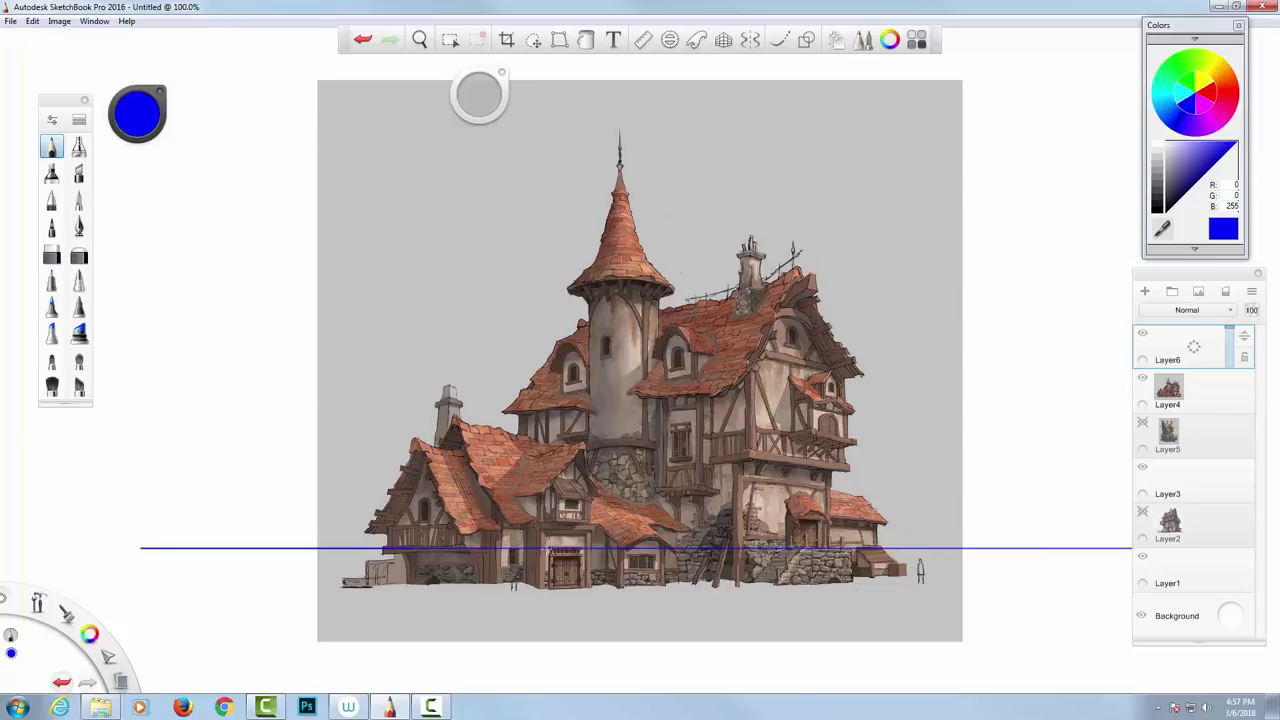
- Try short blue perspective strokes at the base and gable of the small front building, and undo the gable strokes
{"action": "left_click_drag", "start_coordinate": [518, 580], "coordinate": [543, 592]}
{"action": "mouse_move", "coordinate": [422, 493]}
{"action": "left_mouse_down"}
{"action": "mouse_move", "coordinate": [420, 465]}
{"action": "mouse_move", "coordinate": [414, 480]}
{"action": "left_mouse_up"}
{"action": "left_click_drag", "start_coordinate": [420, 462], "coordinate": [426, 486]}
{"action": "key", "text": "ctrl+z"}
{"action": "key", "text": "ctrl+z"}
- Extend the horizon line to the canvas's left edge and draw a perspective guideline leftward from the main building's eave
{"action": "left_click_drag", "start_coordinate": [388, 548], "coordinate": [2, 548]}
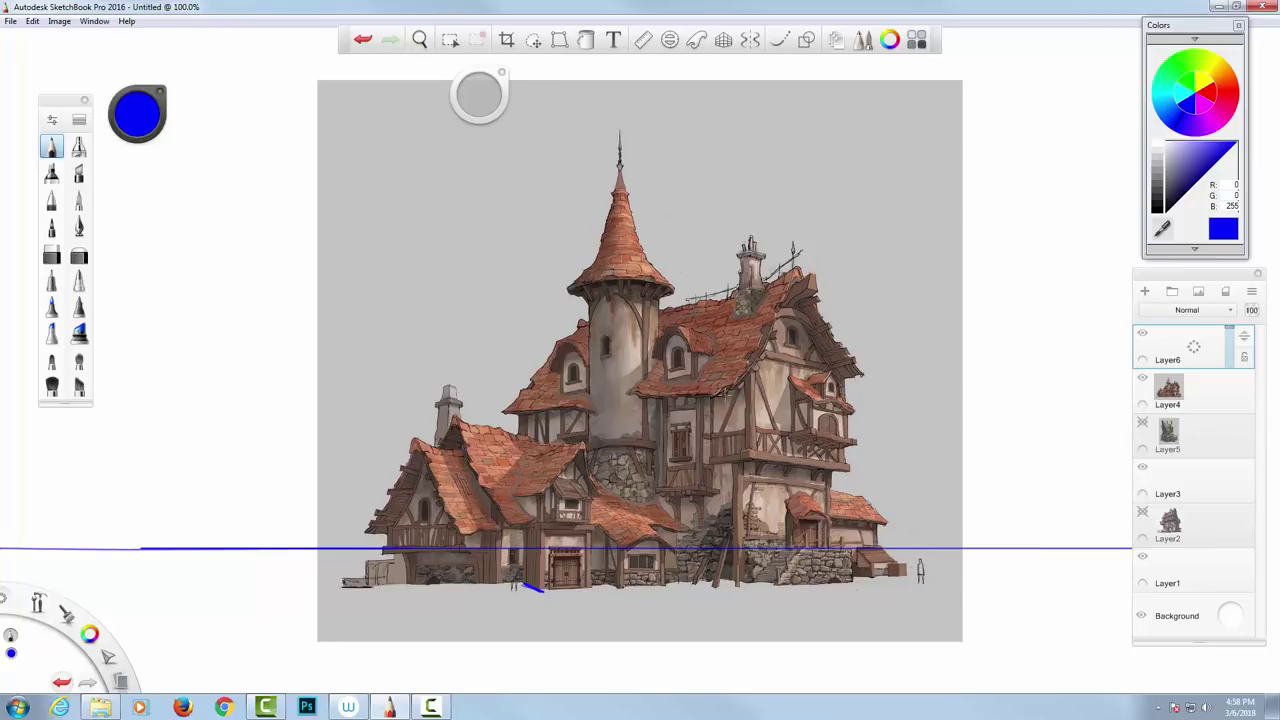
{"action": "left_click_drag", "start_coordinate": [725, 396], "coordinate": [72, 449]}
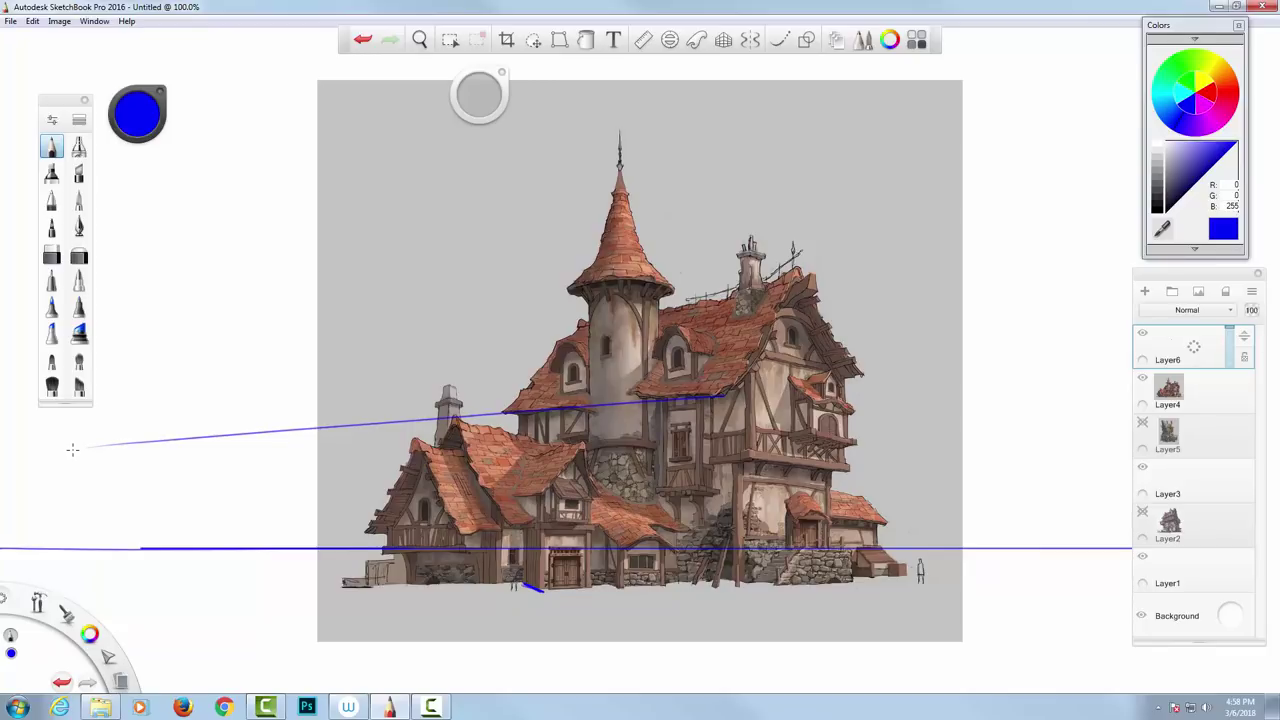
- Undo the eave guideline and hide the reference images on Layer4 and Layer5
{"action": "left_click", "coordinate": [1142, 422]}
{"action": "left_click", "coordinate": [1143, 378]}
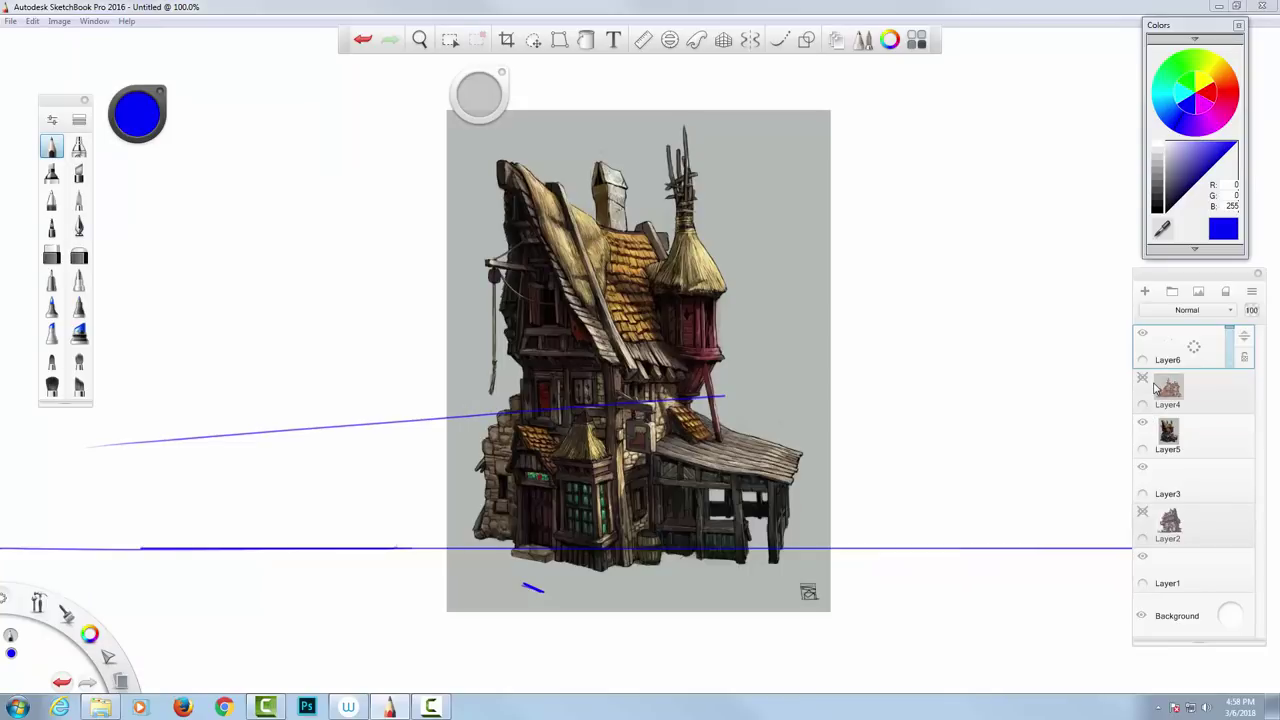
{"action": "left_click", "coordinate": [1142, 422]}
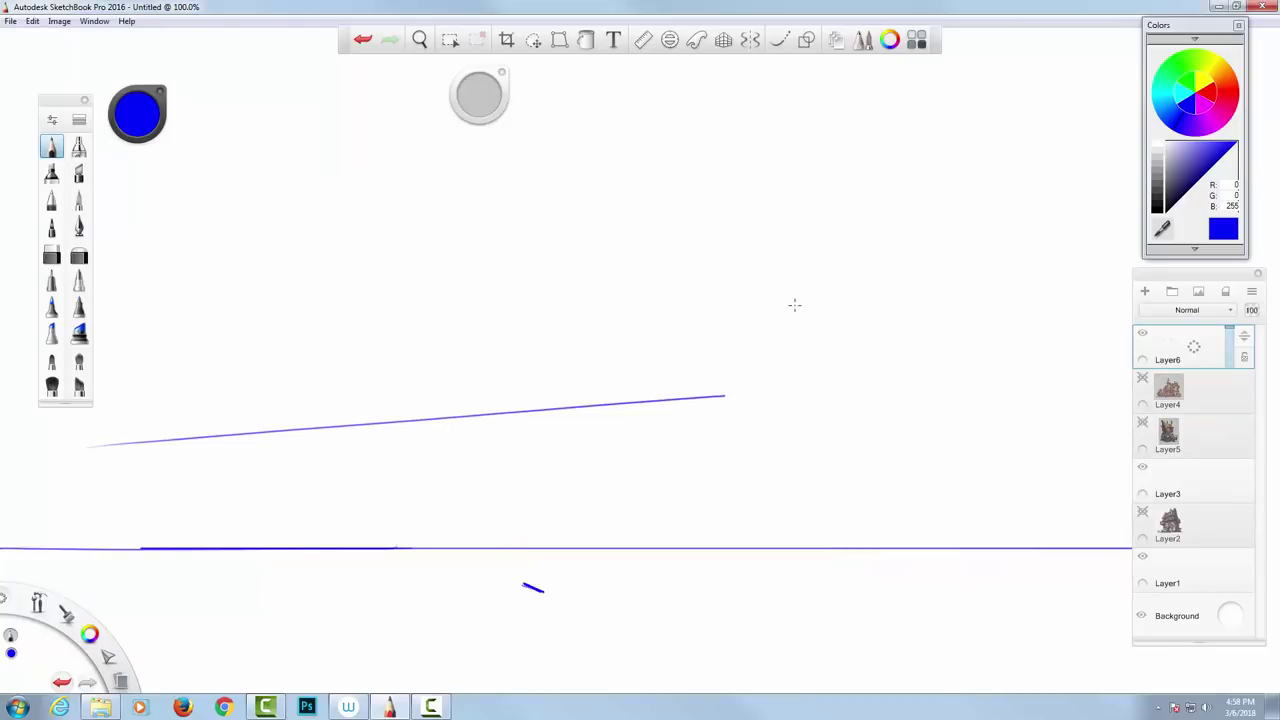
{"action": "key", "text": "ctrl+z"}
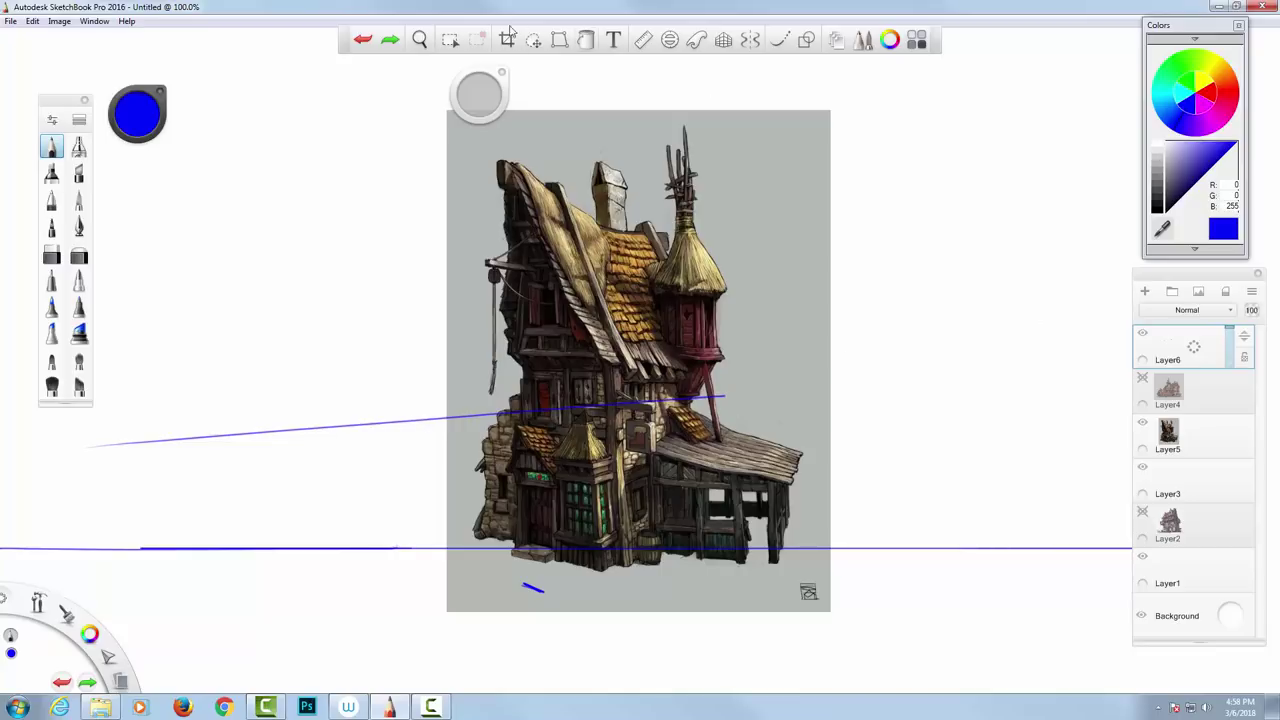
{"action": "left_click", "coordinate": [371, 41]}
{"action": "left_click", "coordinate": [371, 41]}
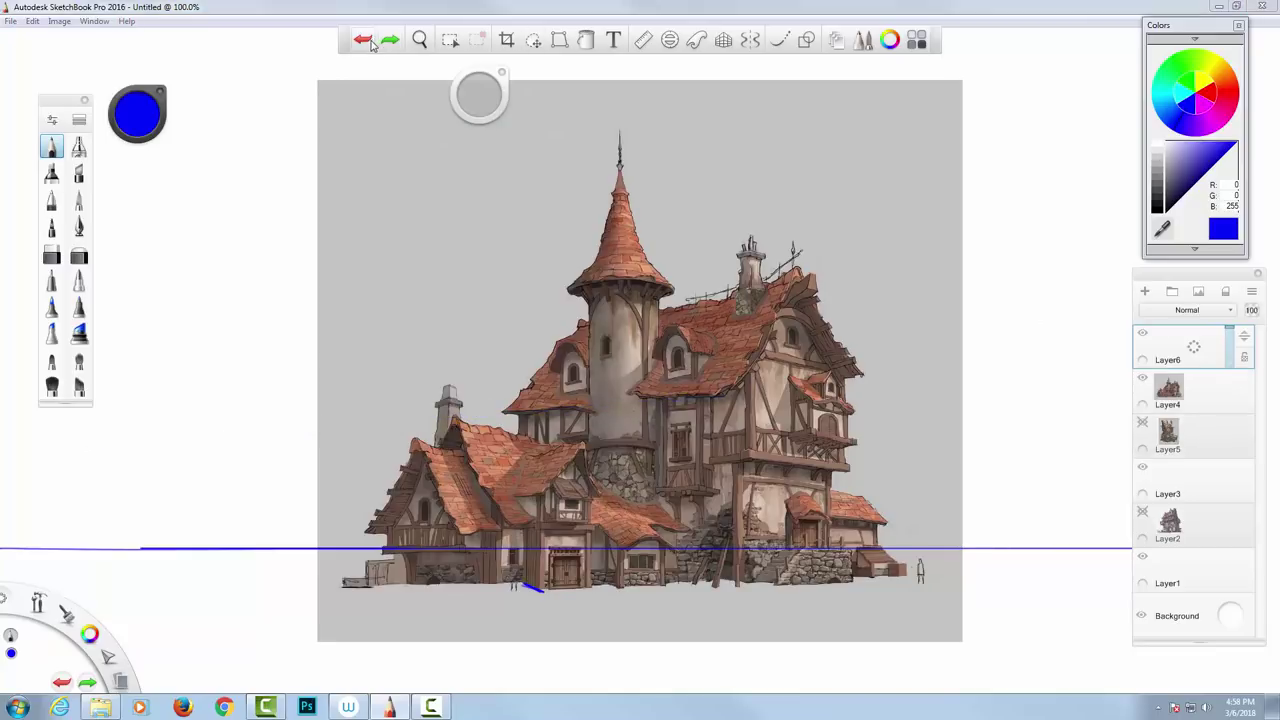
{"action": "left_click", "coordinate": [1142, 380]}
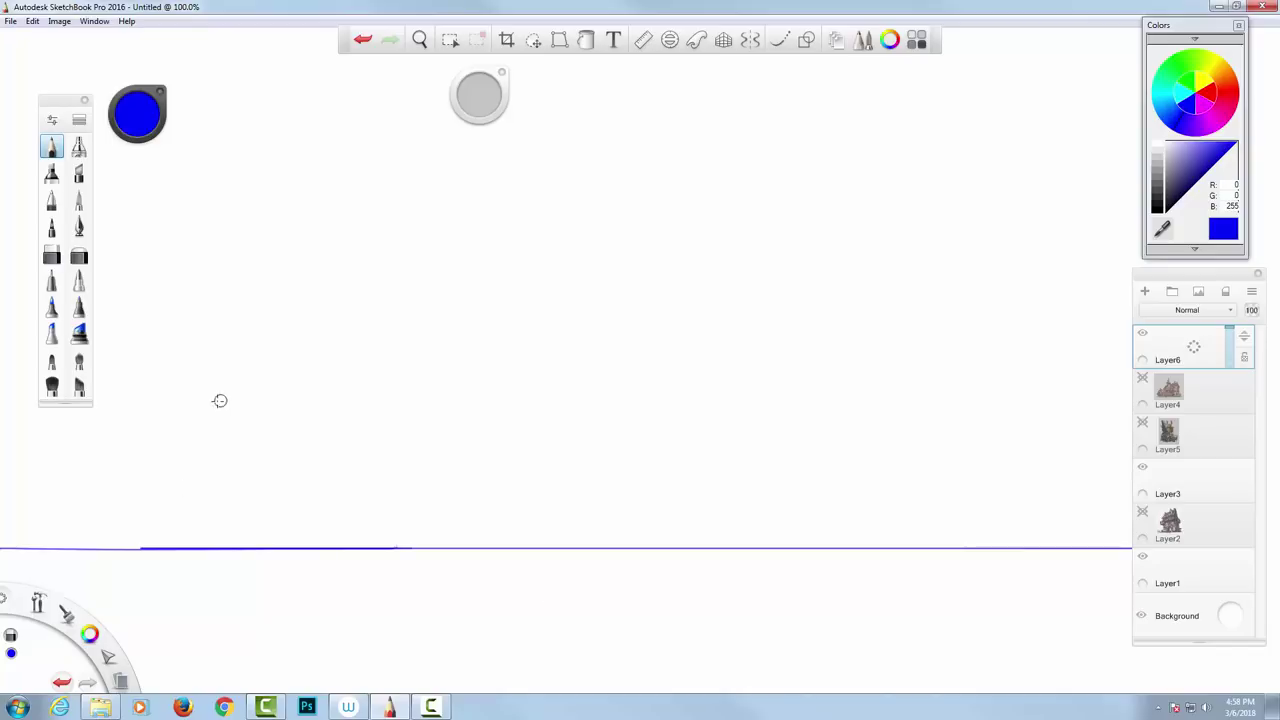
- Switch to Internet Explorer and open dart109.blogspot.com
{"action": "left_click", "coordinate": [58, 708]}
{"action": "left_click", "coordinate": [181, 38]}
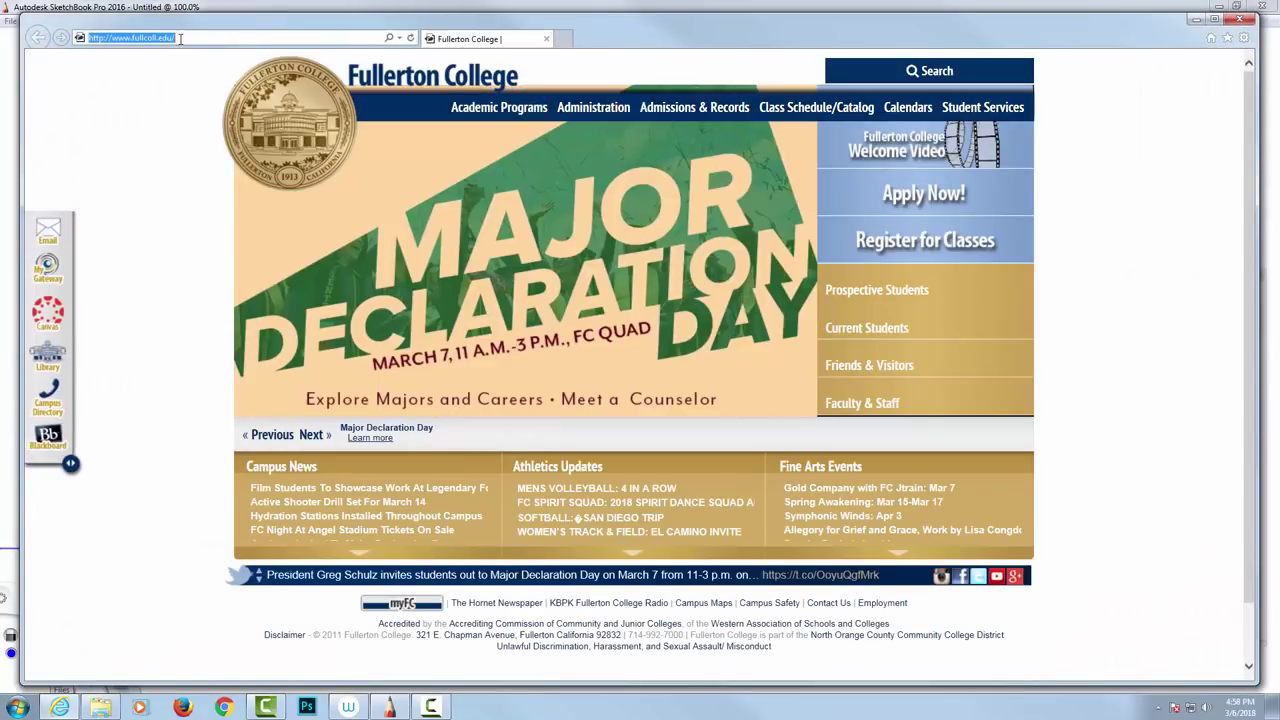
{"action": "type", "text": "dart110"}
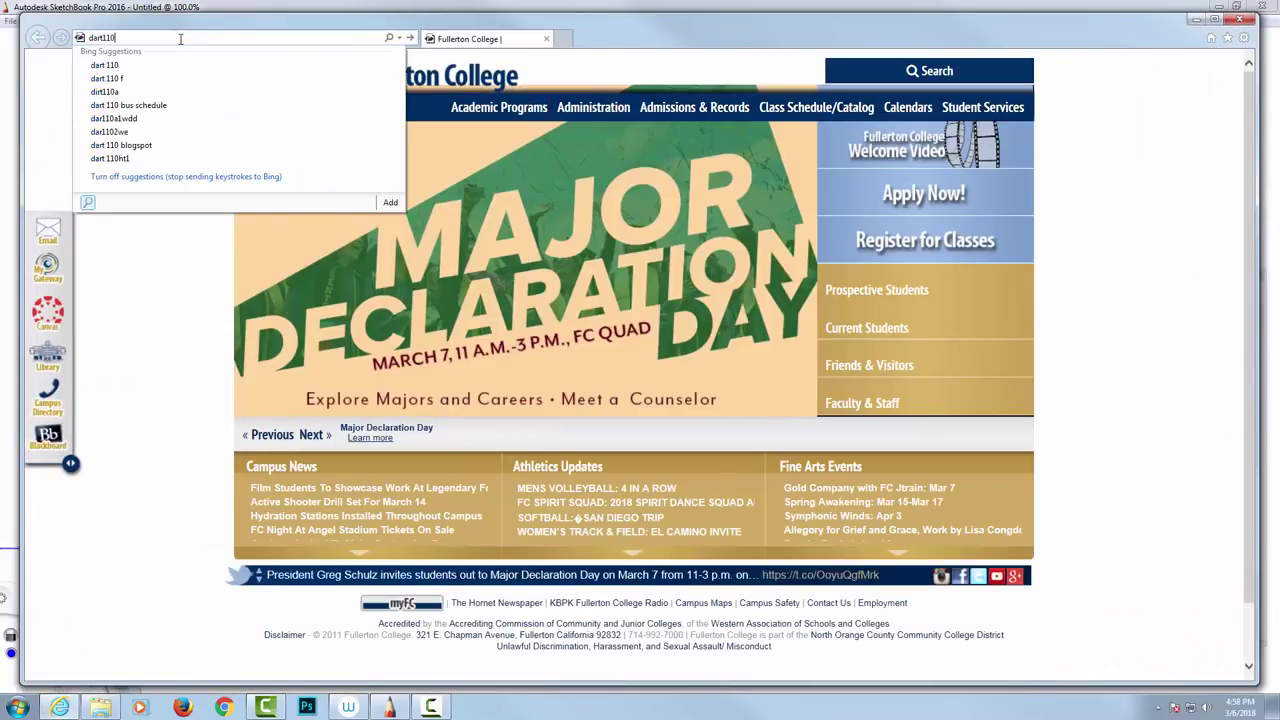
{"action": "key", "text": "BackSpace"}
{"action": "key", "text": "BackSpace"}
{"action": "type", "text": "09."}
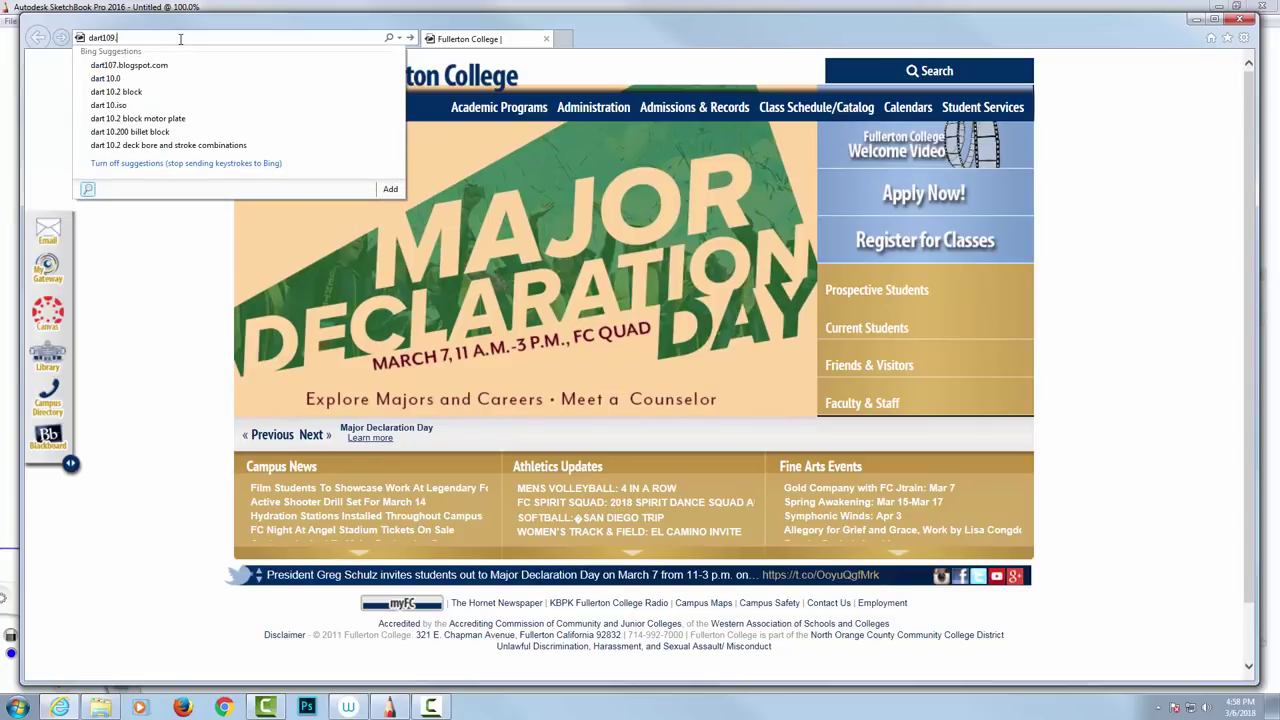
{"action": "type", "text": "blog"}
{"action": "type", "text": "s"}
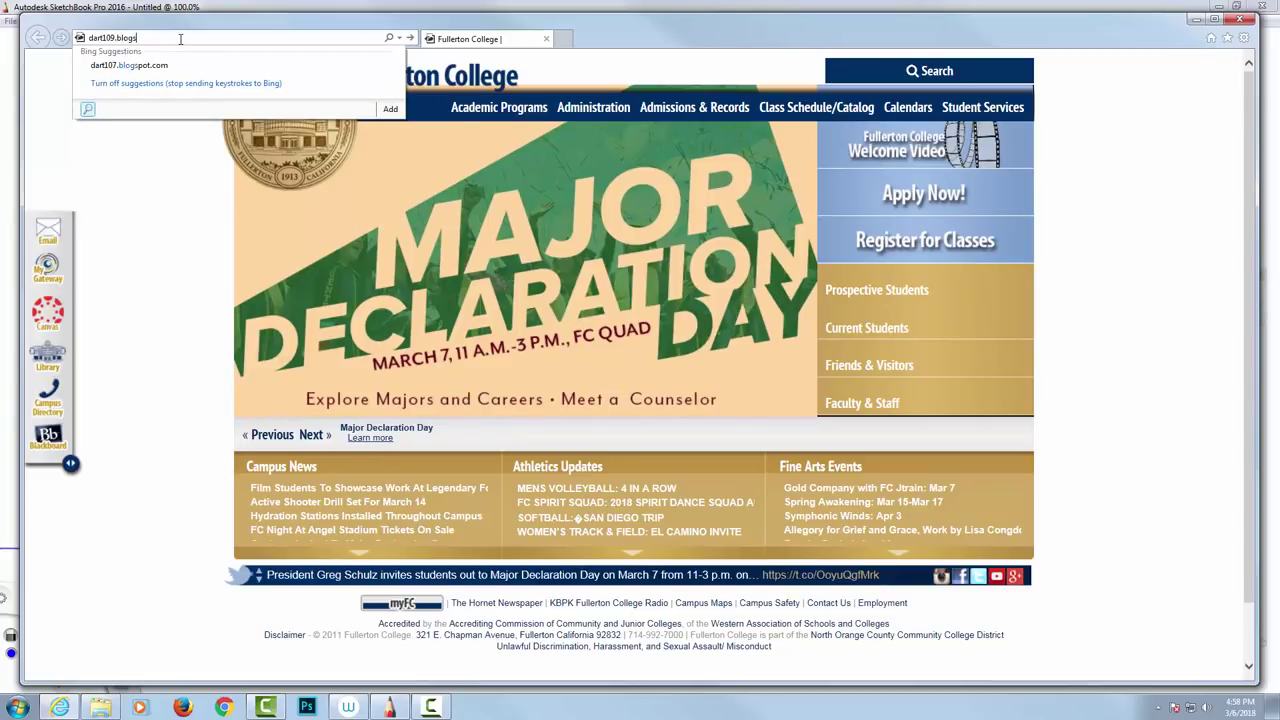
{"action": "type", "text": "pot.com"}
{"action": "key", "text": "Return"}
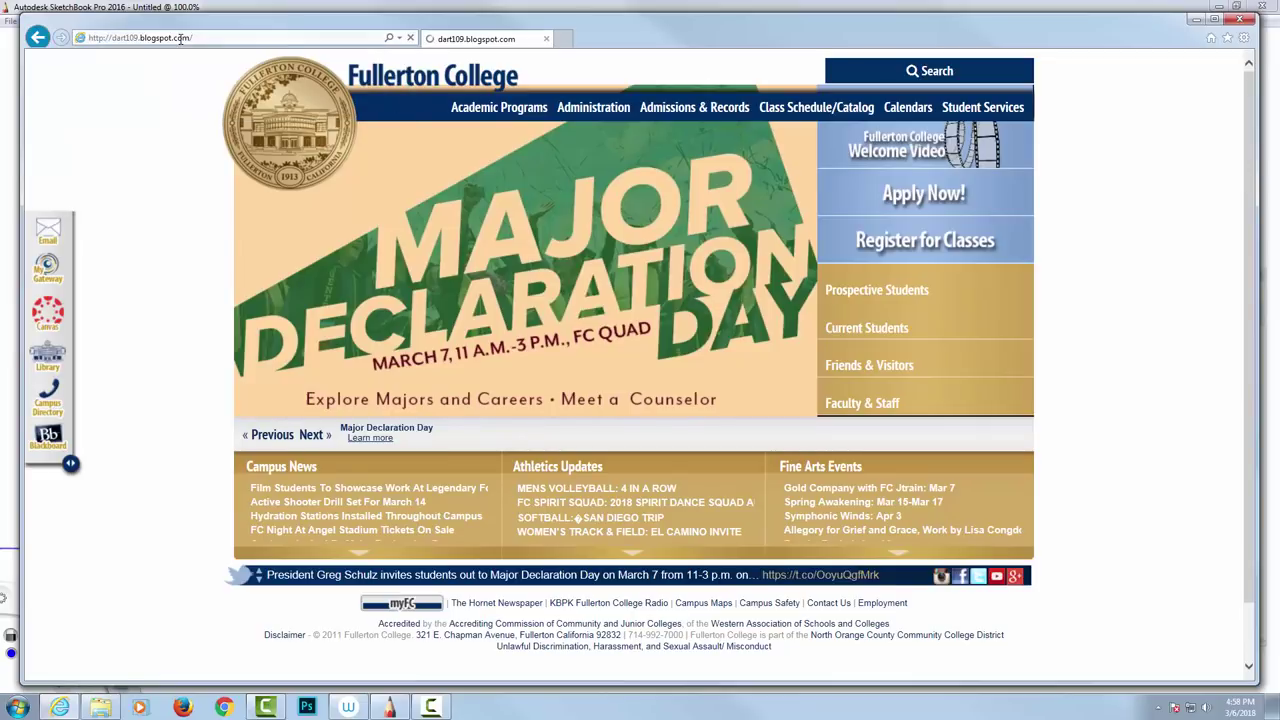
- Enlarge and examine the "What not to do" house drawing with close vanishing points, and return to SketchBook
{"action": "scroll", "coordinate": [445, 496], "scroll_direction": "down", "scroll_amount": 1}
{"action": "scroll", "coordinate": [446, 494], "scroll_direction": "down", "scroll_amount": 9}
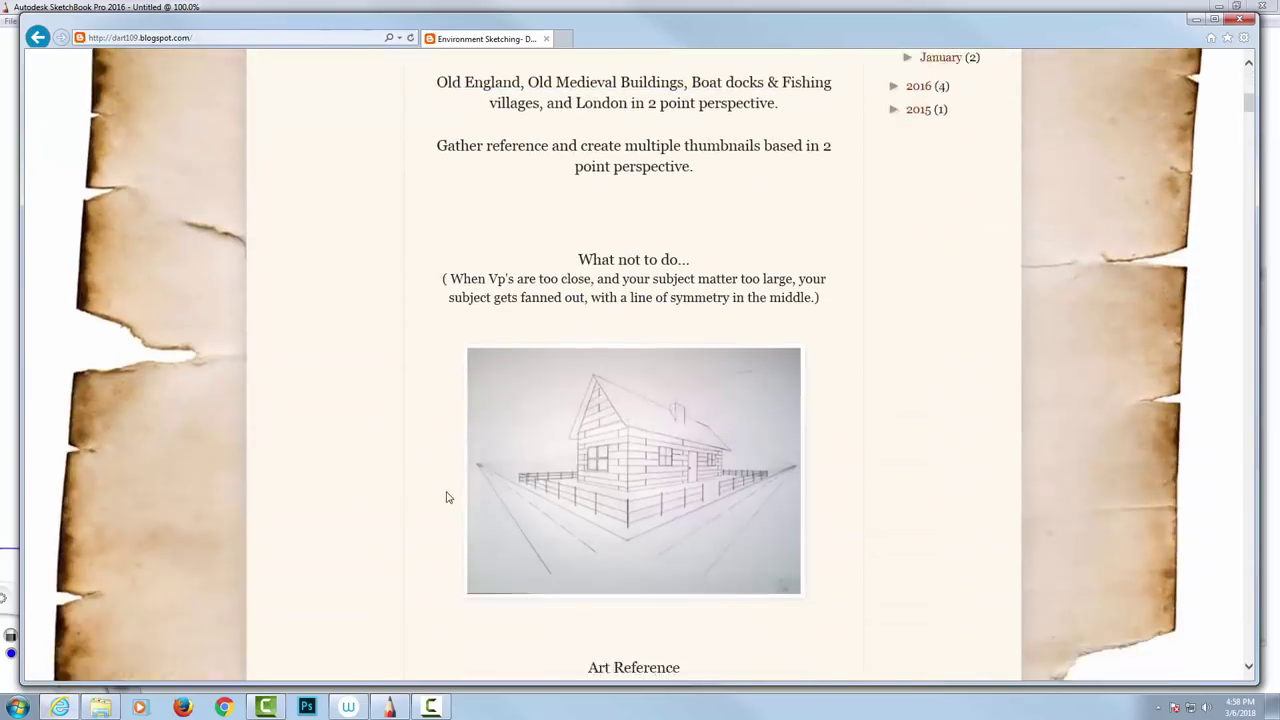
{"action": "left_click", "coordinate": [700, 293]}
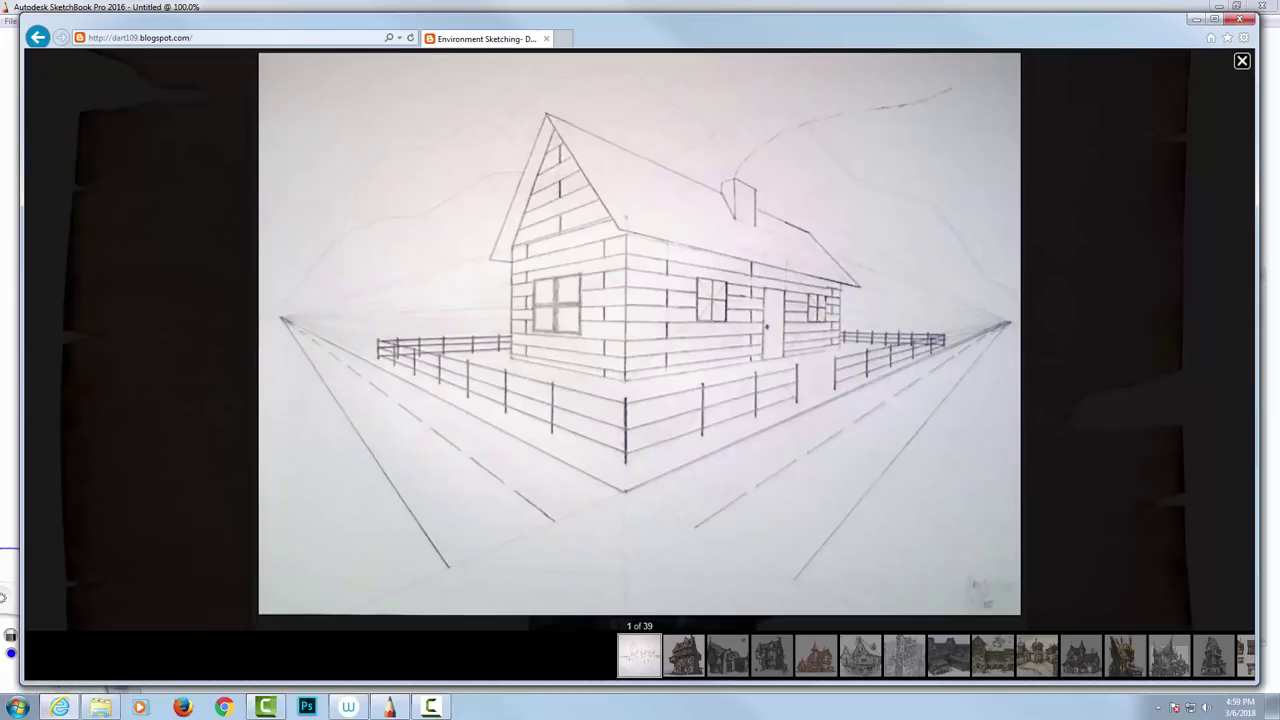
{"action": "left_click", "coordinate": [1196, 21]}
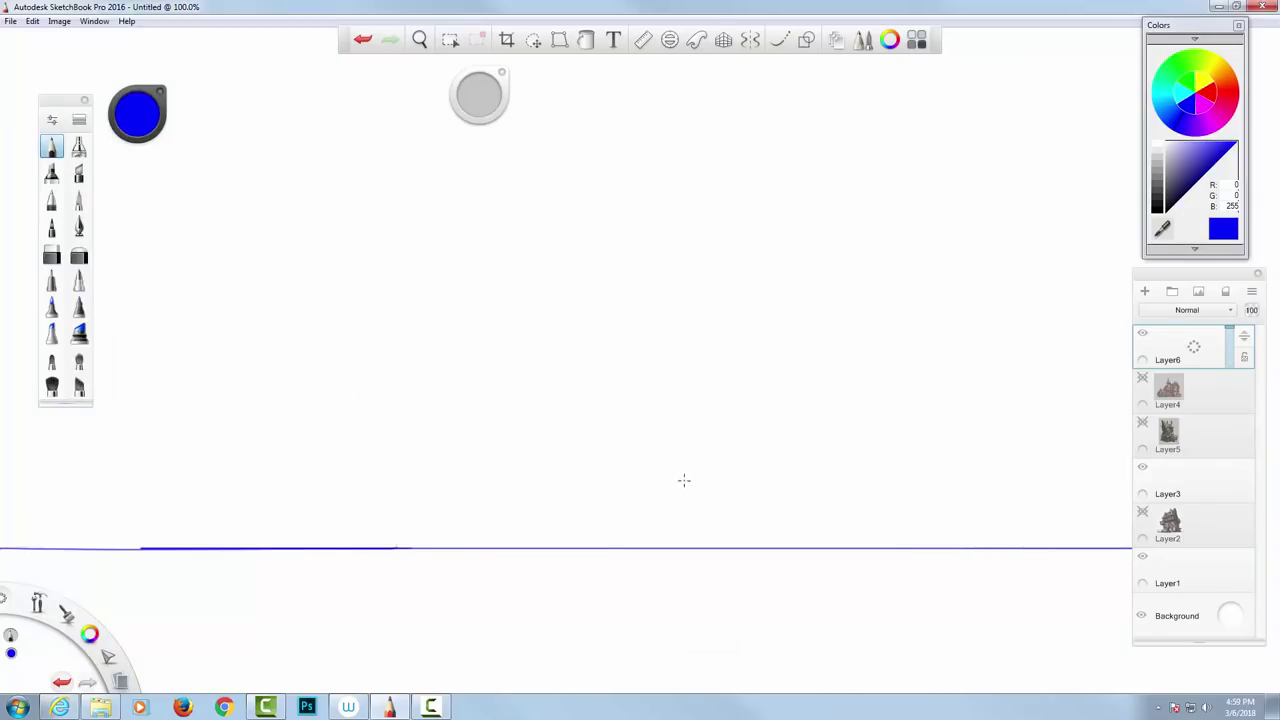
- Draw a wide blue rectangle straddling the horizon line near the middle of the canvas
{"action": "key", "text": "space"}
{"action": "mouse_move", "coordinate": [697, 418]}
{"action": "left_mouse_down"}
{"action": "mouse_move", "coordinate": [646, 423]}
{"action": "mouse_move", "coordinate": [670, 451]}
{"action": "mouse_move", "coordinate": [657, 491]}
{"action": "mouse_move", "coordinate": [628, 476]}
{"action": "left_mouse_up"}
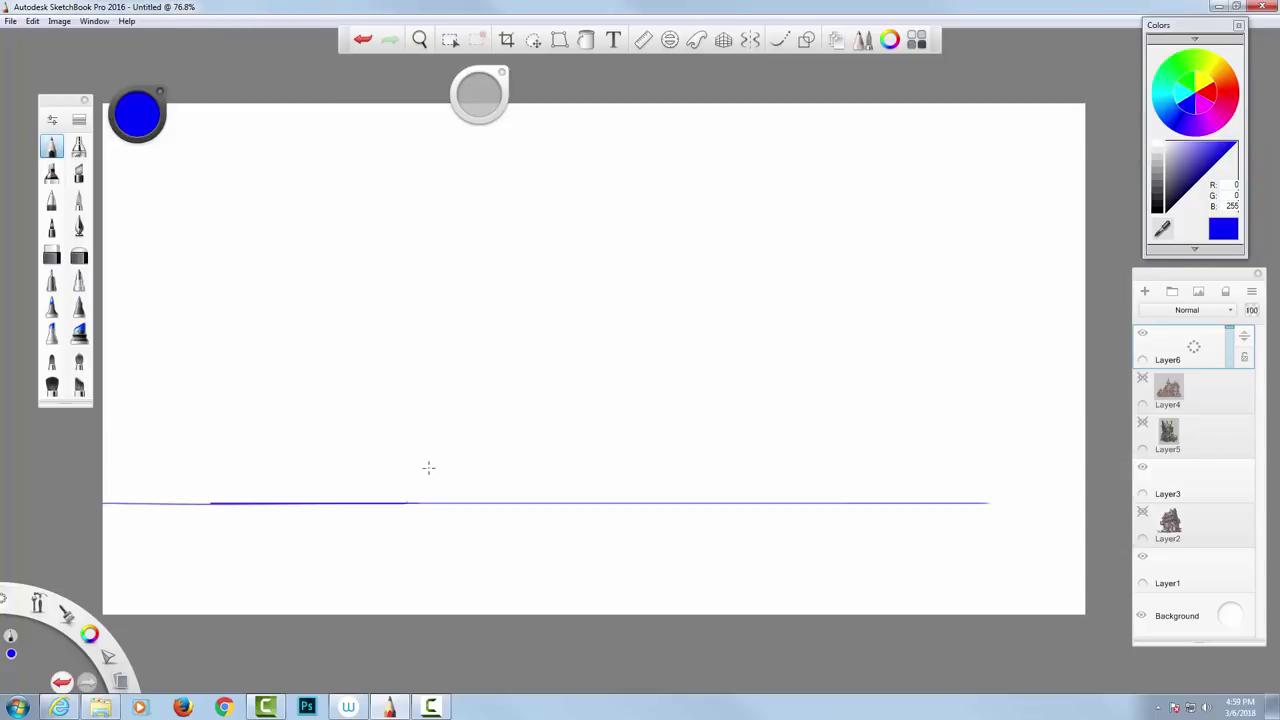
{"action": "mouse_move", "coordinate": [423, 438]}
{"action": "left_mouse_down"}
{"action": "mouse_move", "coordinate": [424, 573]}
{"action": "mouse_move", "coordinate": [553, 548]}
{"action": "mouse_move", "coordinate": [724, 548]}
{"action": "mouse_move", "coordinate": [723, 423]}
{"action": "mouse_move", "coordinate": [423, 433]}
{"action": "left_mouse_up"}
{"action": "left_click_drag", "start_coordinate": [429, 583], "coordinate": [427, 566]}
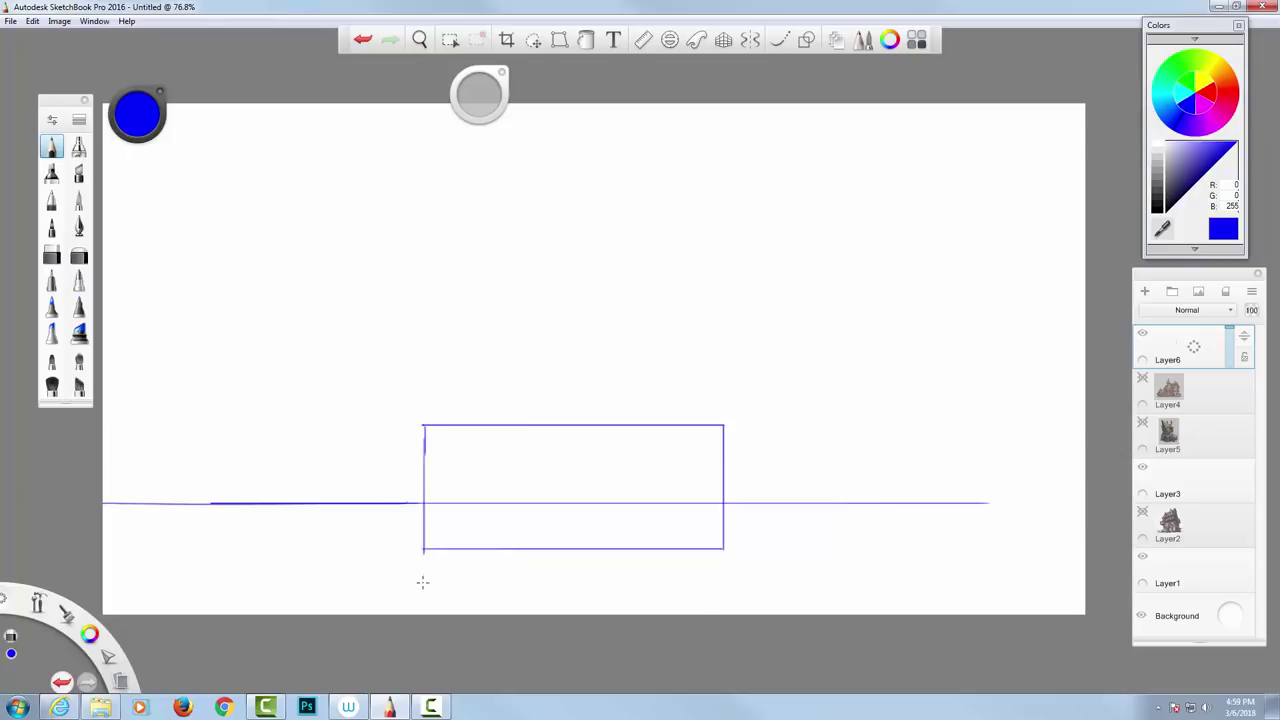
- Draw an adjoining rectangle of matching height on each side of the centre rectangle, extending the horizon line slightly rightward
{"action": "key", "text": "b"}
{"action": "left_click_drag", "start_coordinate": [724, 424], "coordinate": [932, 424]}
{"action": "mouse_move", "coordinate": [724, 549]}
{"action": "left_mouse_down"}
{"action": "mouse_move", "coordinate": [1005, 551]}
{"action": "mouse_move", "coordinate": [1002, 422]}
{"action": "mouse_move", "coordinate": [912, 421]}
{"action": "left_mouse_up"}
{"action": "left_click_drag", "start_coordinate": [986, 503], "coordinate": [1021, 503]}
{"action": "left_click_drag", "start_coordinate": [425, 426], "coordinate": [168, 426]}
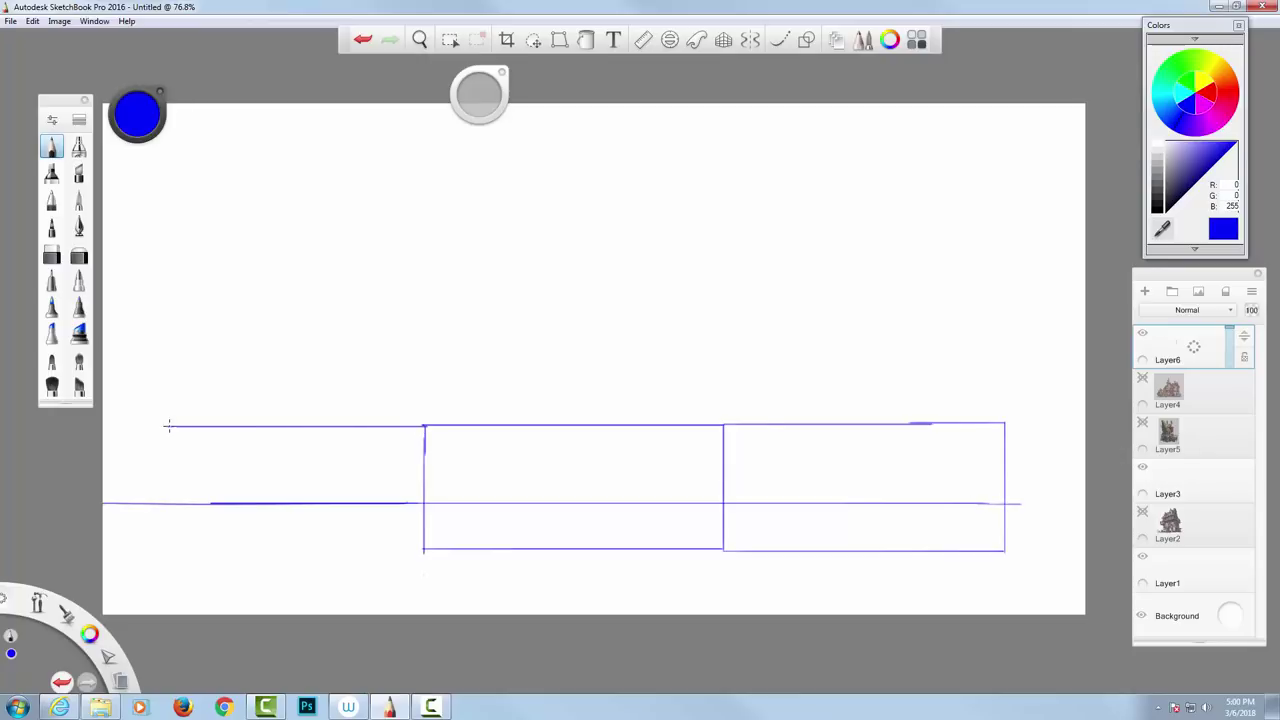
{"action": "mouse_move", "coordinate": [424, 549]}
{"action": "left_mouse_down"}
{"action": "mouse_move", "coordinate": [150, 528]}
{"action": "mouse_move", "coordinate": [160, 434]}
{"action": "left_mouse_up"}
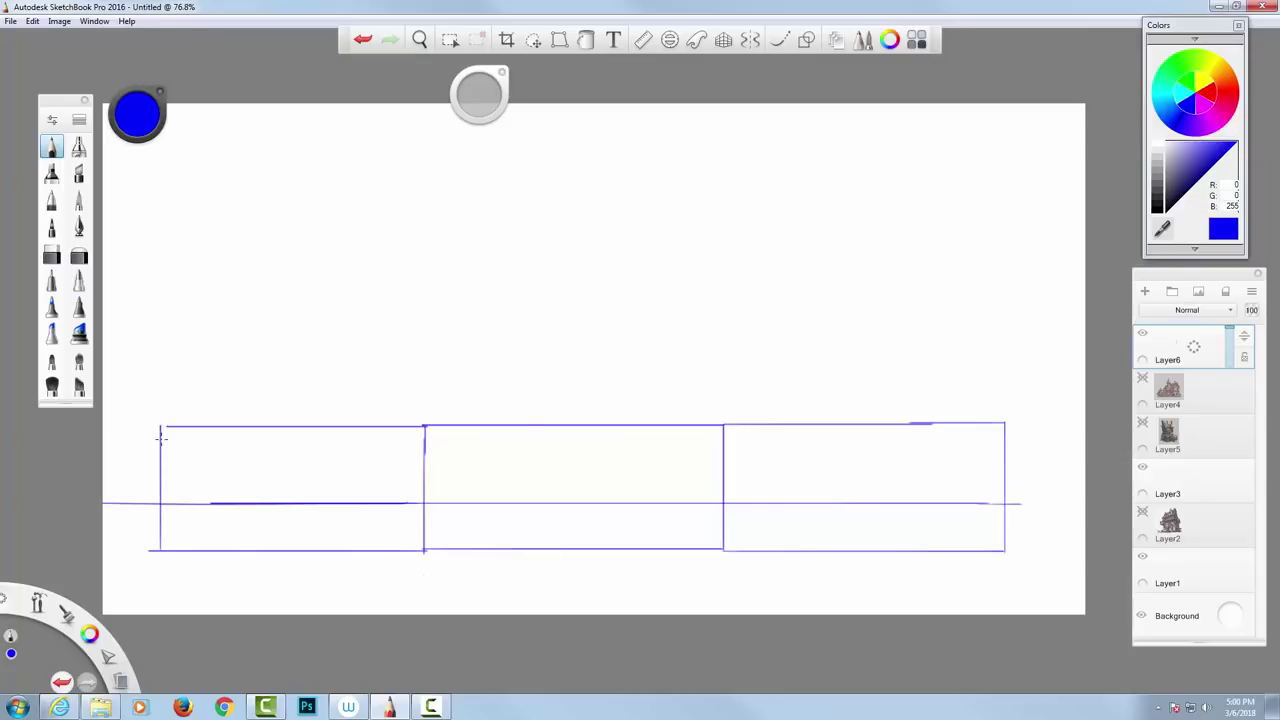
- Mark a vanishing point on the horizon in each outer rectangle and draw a vertical just inside the centre rectangle's left edge
{"action": "left_click", "coordinate": [996, 504]}
{"action": "left_click", "coordinate": [261, 503]}
{"action": "key", "text": "space"}
{"action": "mouse_move", "coordinate": [512, 298]}
{"action": "left_mouse_down"}
{"action": "mouse_move", "coordinate": [529, 280]}
{"action": "mouse_move", "coordinate": [559, 281]}
{"action": "mouse_move", "coordinate": [586, 129]}
{"action": "mouse_move", "coordinate": [611, 109]}
{"action": "mouse_move", "coordinate": [605, 155]}
{"action": "left_mouse_up"}
{"action": "key", "text": "space"}
{"action": "key", "text": "space"}
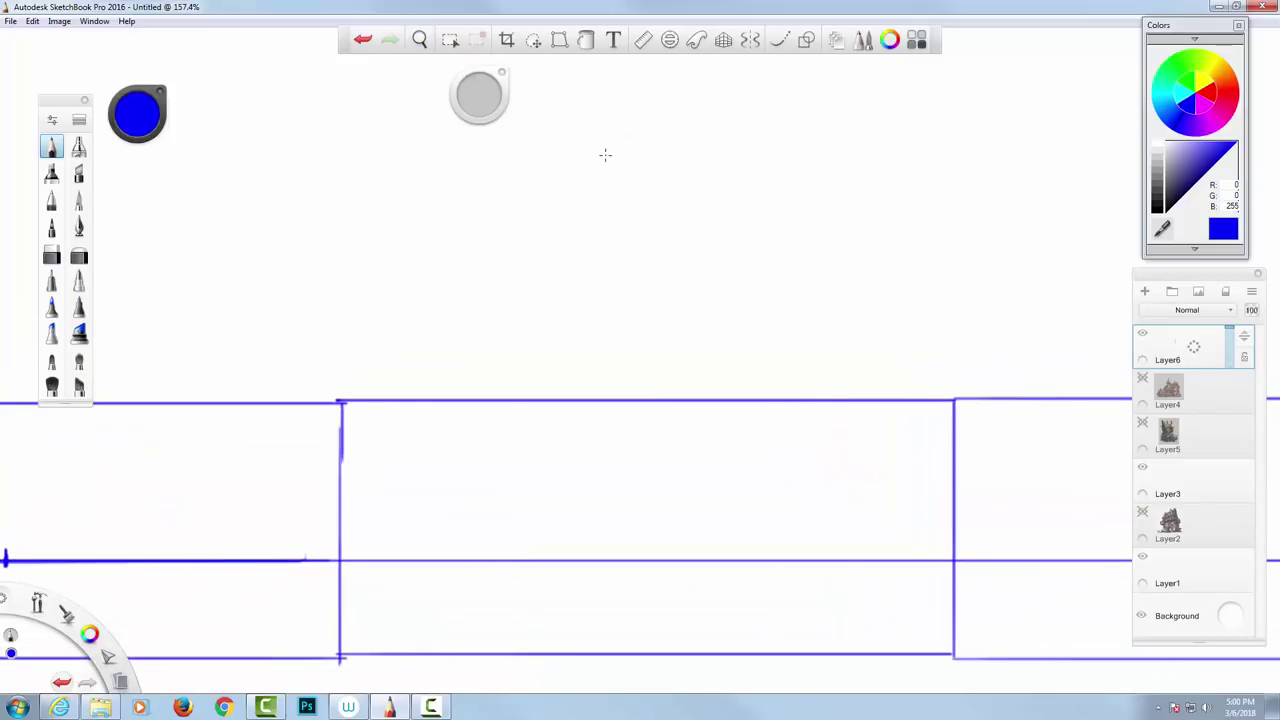
{"action": "left_click_drag", "start_coordinate": [349, 407], "coordinate": [347, 652]}
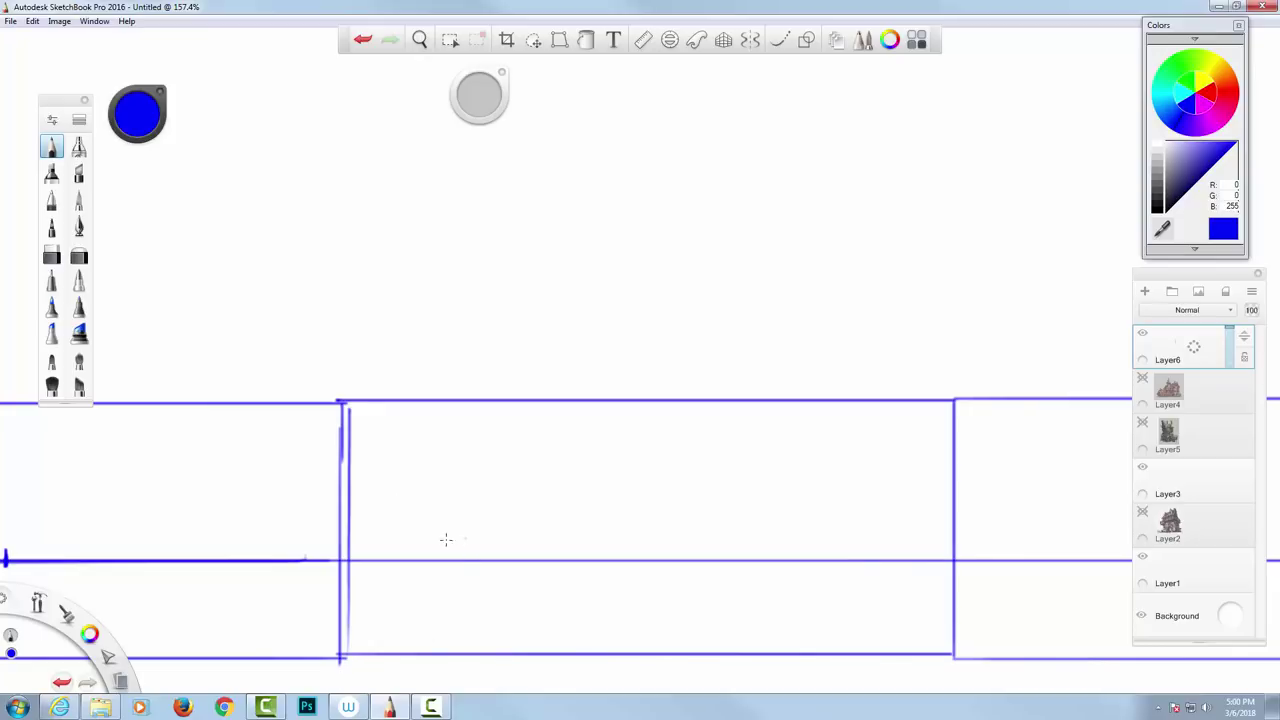
- Draw three perspective lines below the horizon, fanning down to the right from the centre rectangle's left edge
{"action": "key", "text": "space"}
{"action": "left_click_drag", "start_coordinate": [503, 506], "coordinate": [723, 437]}
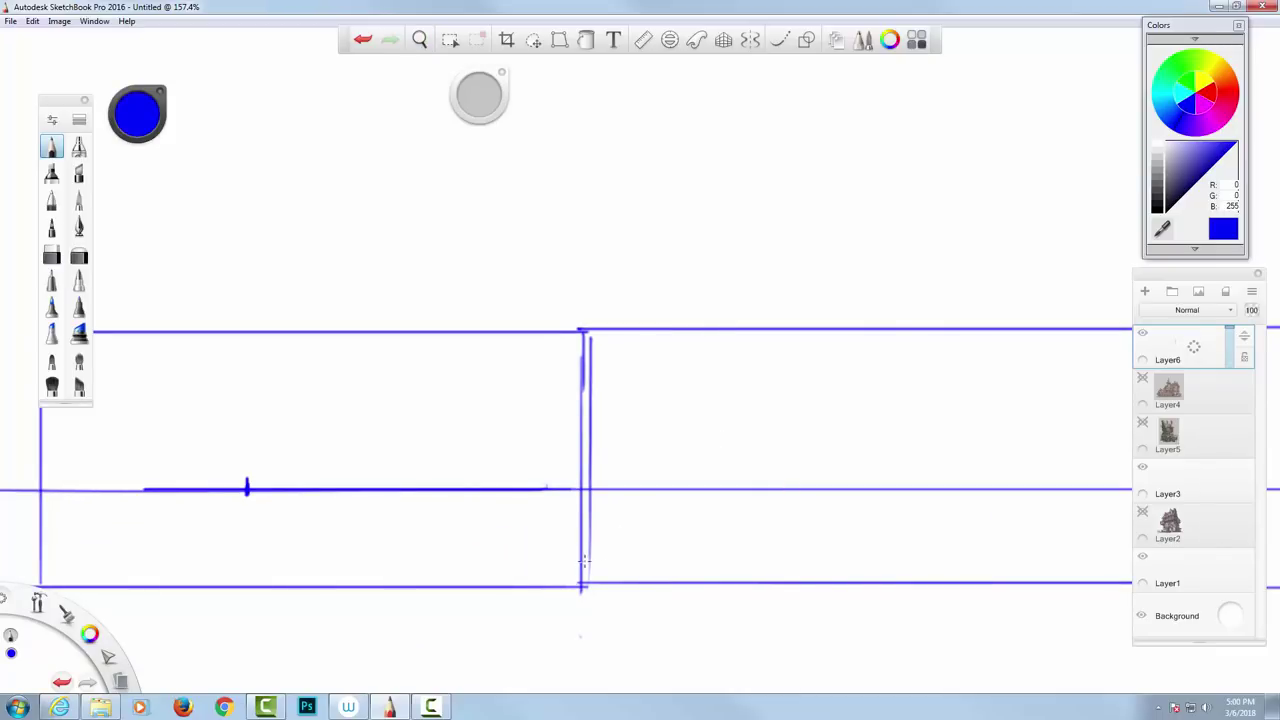
{"action": "left_click_drag", "start_coordinate": [560, 560], "coordinate": [828, 622]}
{"action": "left_click_drag", "start_coordinate": [566, 542], "coordinate": [700, 564]}
{"action": "left_click_drag", "start_coordinate": [912, 600], "coordinate": [996, 616]}
{"action": "left_click_drag", "start_coordinate": [570, 525], "coordinate": [1203, 615]}
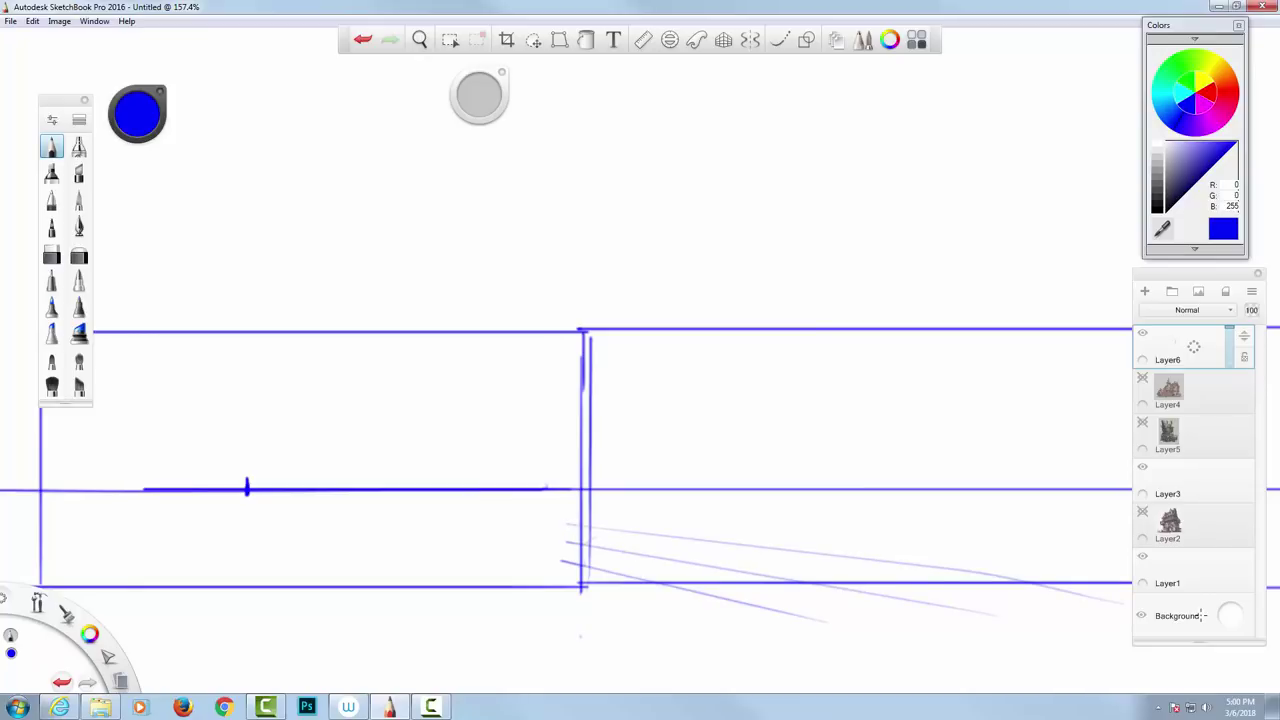
- Add more blue perspective lines across the centre rectangle below the horizon, flattening progressively as they approach the horizon
{"action": "key", "text": "space"}
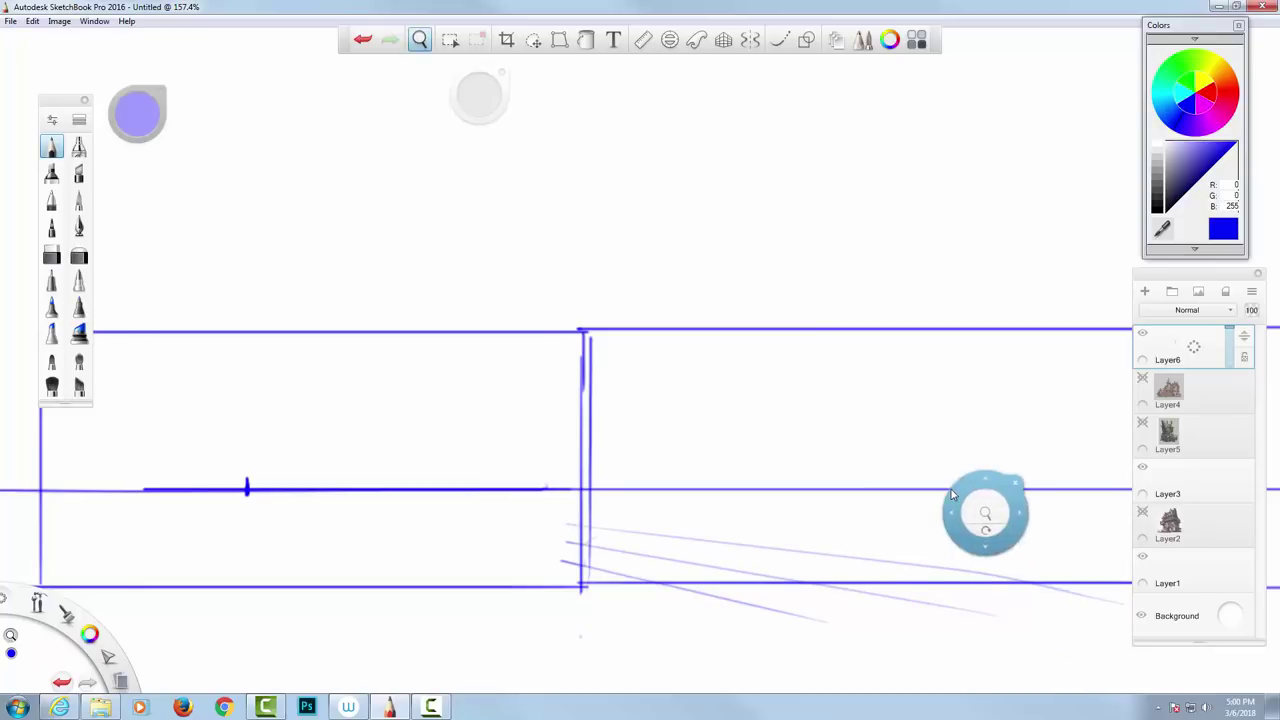
{"action": "left_click_drag", "start_coordinate": [986, 503], "coordinate": [817, 538]}
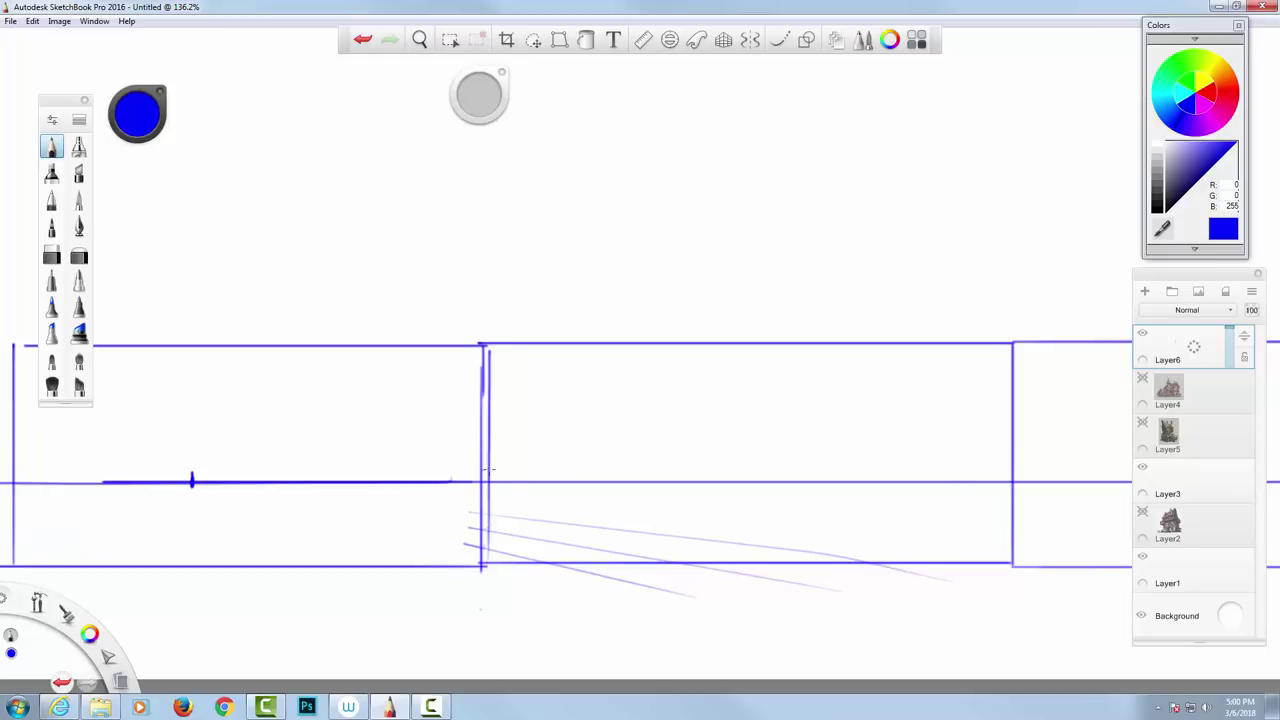
{"action": "left_click_drag", "start_coordinate": [484, 503], "coordinate": [1110, 553]}
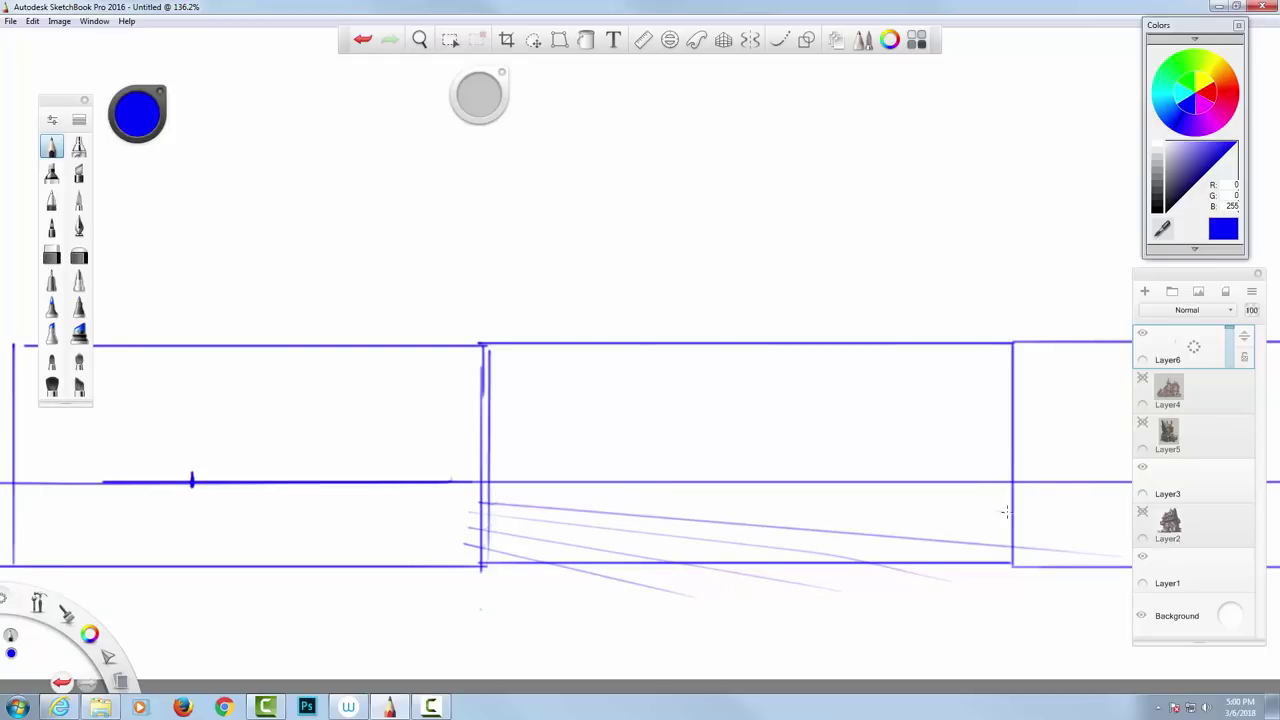
{"action": "left_click_drag", "start_coordinate": [1011, 520], "coordinate": [418, 490]}
{"action": "mouse_move", "coordinate": [1013, 502]}
{"action": "left_mouse_down"}
{"action": "mouse_move", "coordinate": [462, 486]}
{"action": "mouse_move", "coordinate": [1008, 486]}
{"action": "mouse_move", "coordinate": [448, 476]}
{"action": "left_mouse_up"}
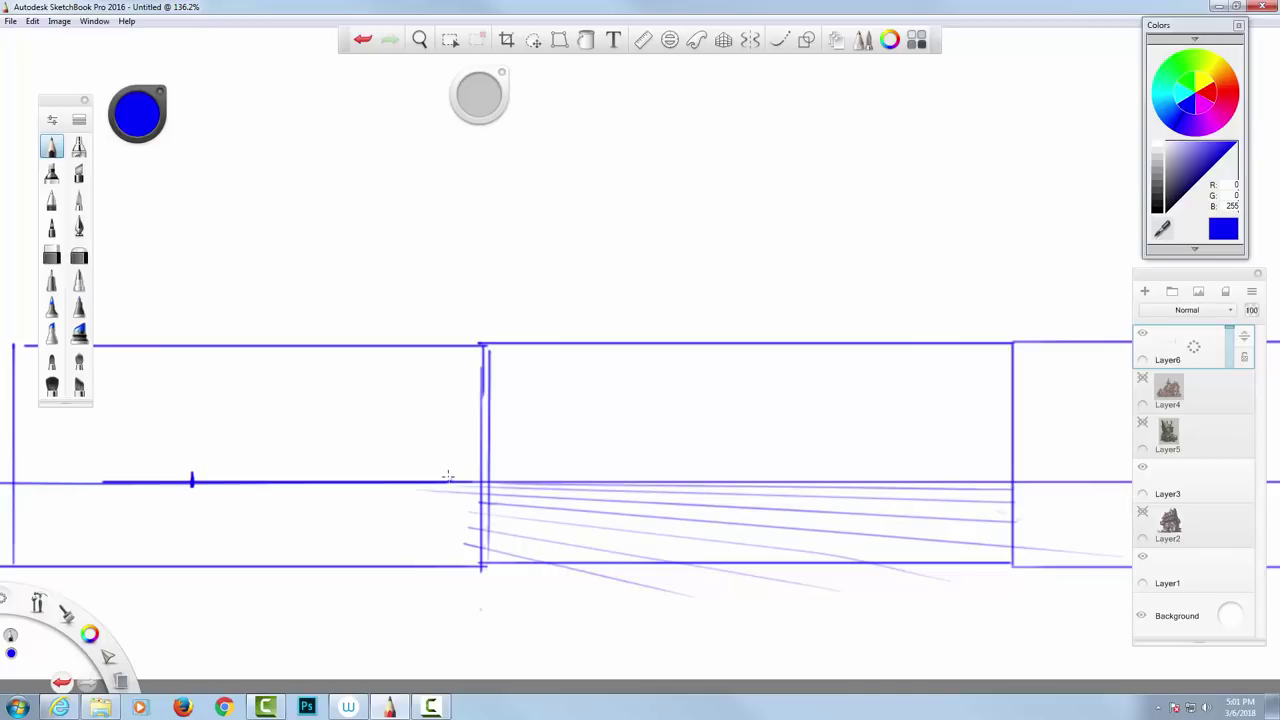
- Mark red ticks along the centre rectangle's inner left vertical, from near its base up to the horizon
{"action": "left_click", "coordinate": [1213, 94]}
{"action": "left_click_drag", "start_coordinate": [485, 549], "coordinate": [493, 551]}
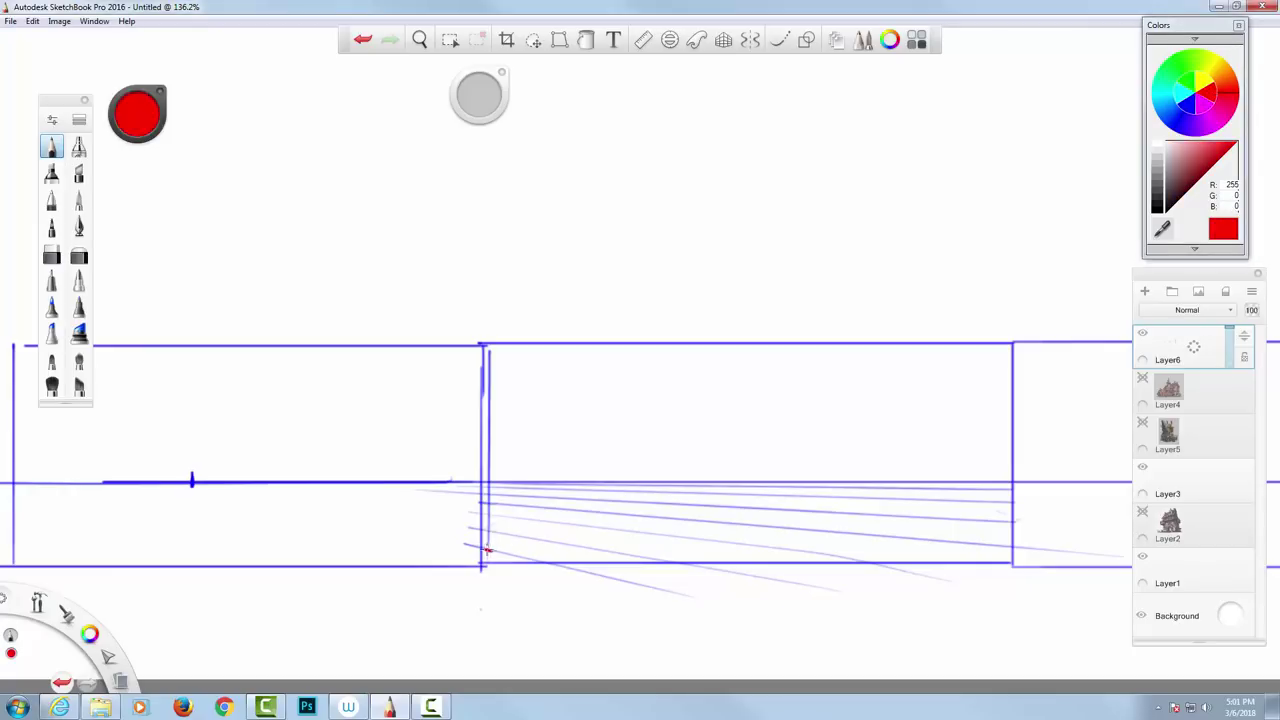
{"action": "left_click", "coordinate": [488, 531]}
{"action": "left_click", "coordinate": [488, 522]}
{"action": "left_click", "coordinate": [488, 513]}
{"action": "left_click", "coordinate": [488, 504]}
{"action": "left_click", "coordinate": [488, 495]}
{"action": "left_click", "coordinate": [488, 487]}
{"action": "left_click_drag", "start_coordinate": [452, 543], "coordinate": [684, 542]}
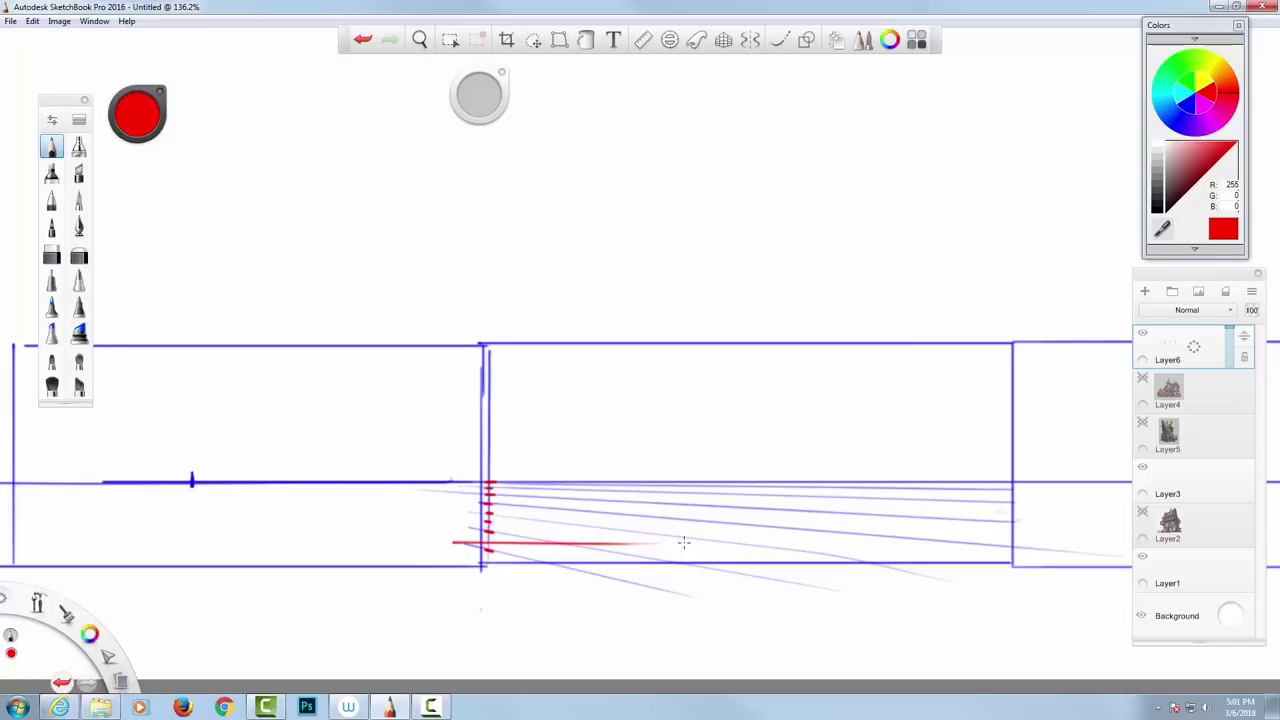
{"action": "key", "text": "ctrl+z"}
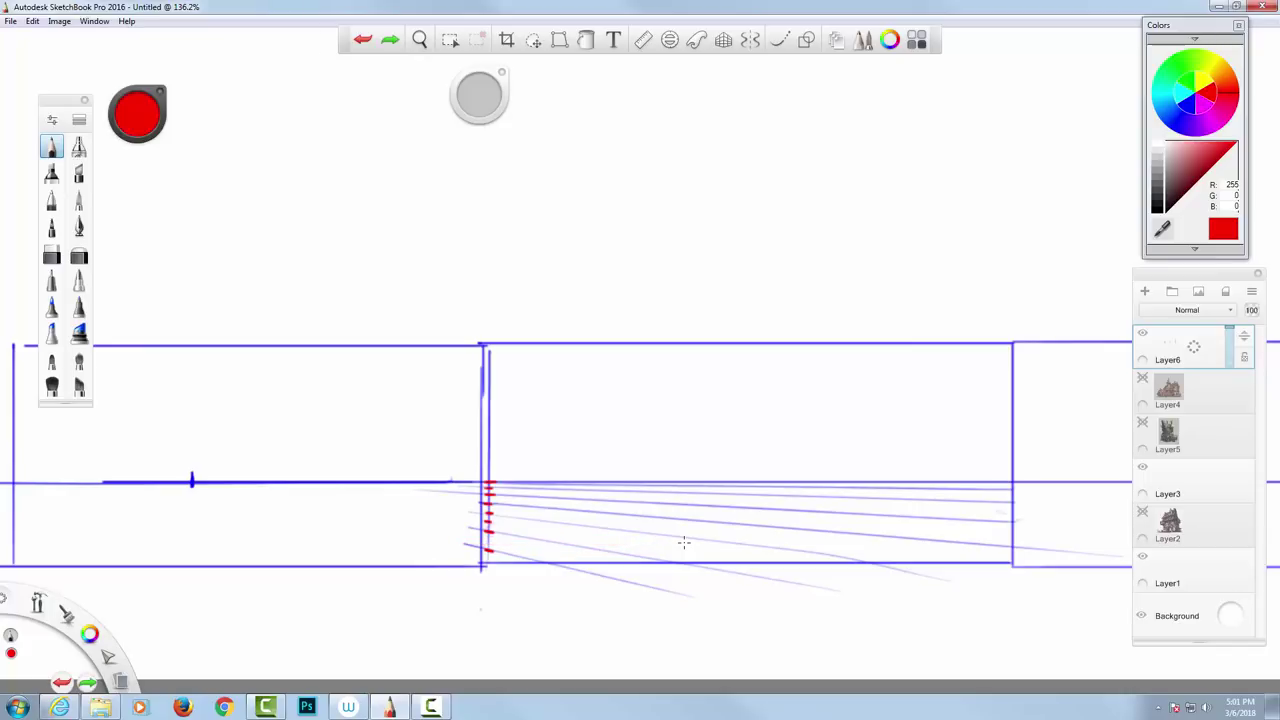
{"action": "left_click_drag", "start_coordinate": [575, 559], "coordinate": [463, 530]}
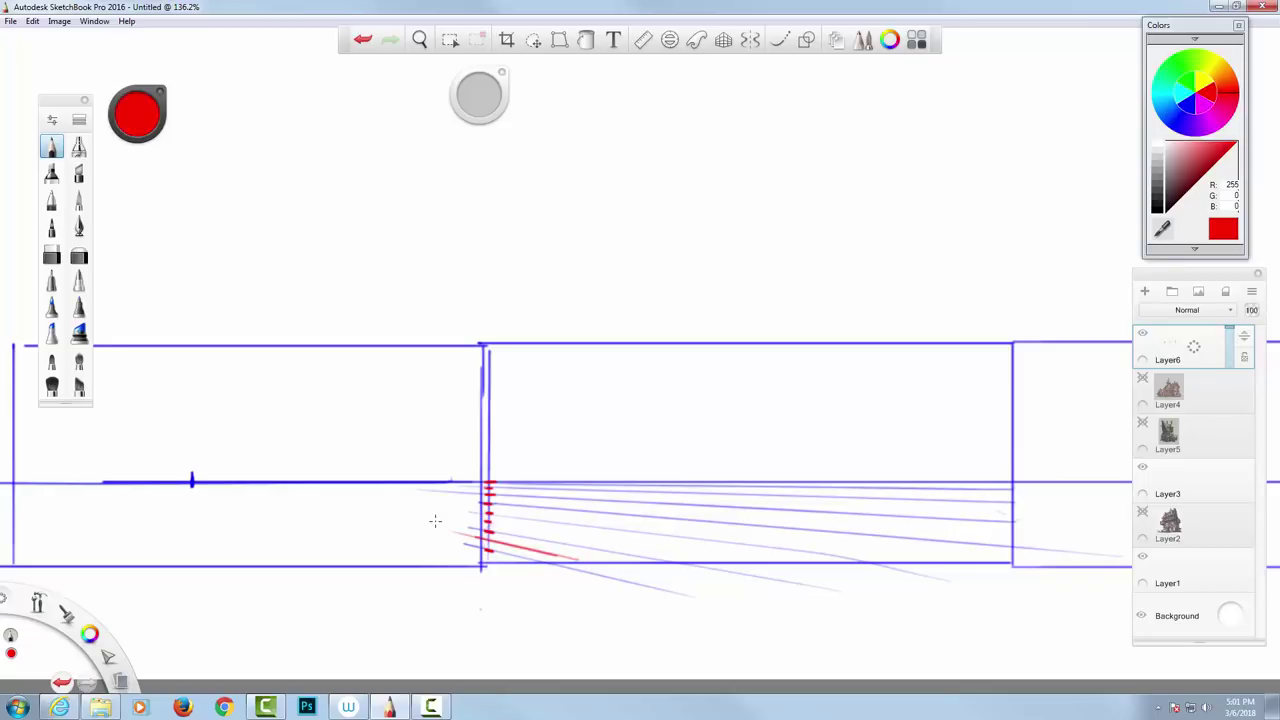
{"action": "key", "text": "ctrl+z"}
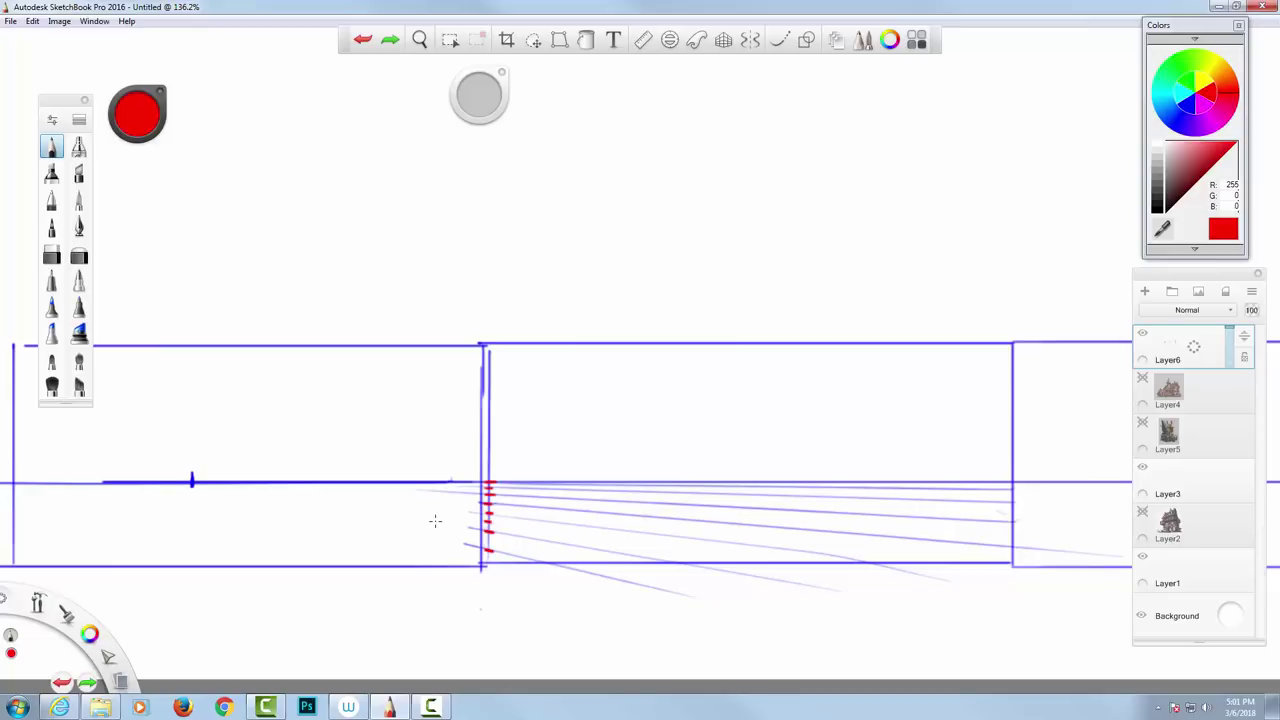
- Continue the red ticks above the horizon on the left vertical, and draw a blue vertical just inside the centre rectangle's right edge
{"action": "mouse_move", "coordinate": [482, 472]}
{"action": "left_mouse_down"}
{"action": "mouse_move", "coordinate": [479, 445]}
{"action": "mouse_move", "coordinate": [496, 407]}
{"action": "left_mouse_up"}
{"action": "mouse_move", "coordinate": [482, 397]}
{"action": "left_mouse_down"}
{"action": "mouse_move", "coordinate": [496, 403]}
{"action": "mouse_move", "coordinate": [496, 368]}
{"action": "left_mouse_up"}
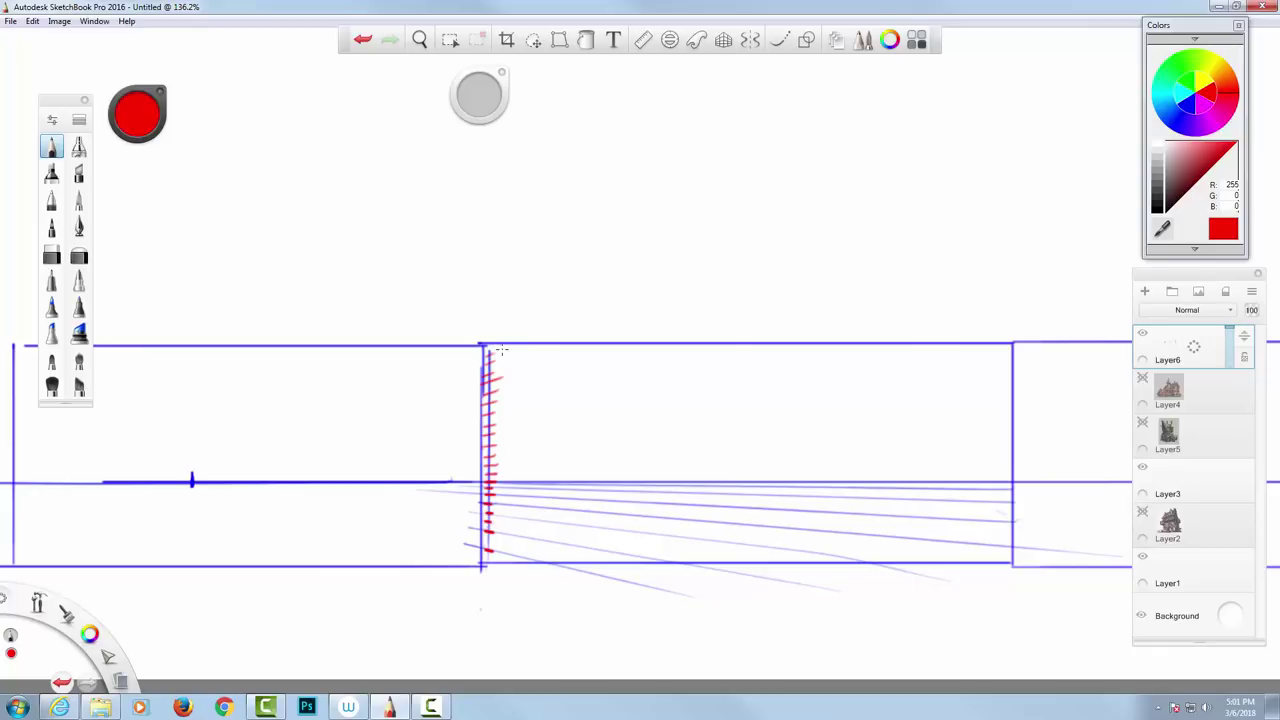
{"action": "key", "text": "space"}
{"action": "mouse_move", "coordinate": [574, 354]}
{"action": "left_mouse_down"}
{"action": "mouse_move", "coordinate": [526, 337]}
{"action": "mouse_move", "coordinate": [161, 343]}
{"action": "mouse_move", "coordinate": [171, 348]}
{"action": "left_mouse_up"}
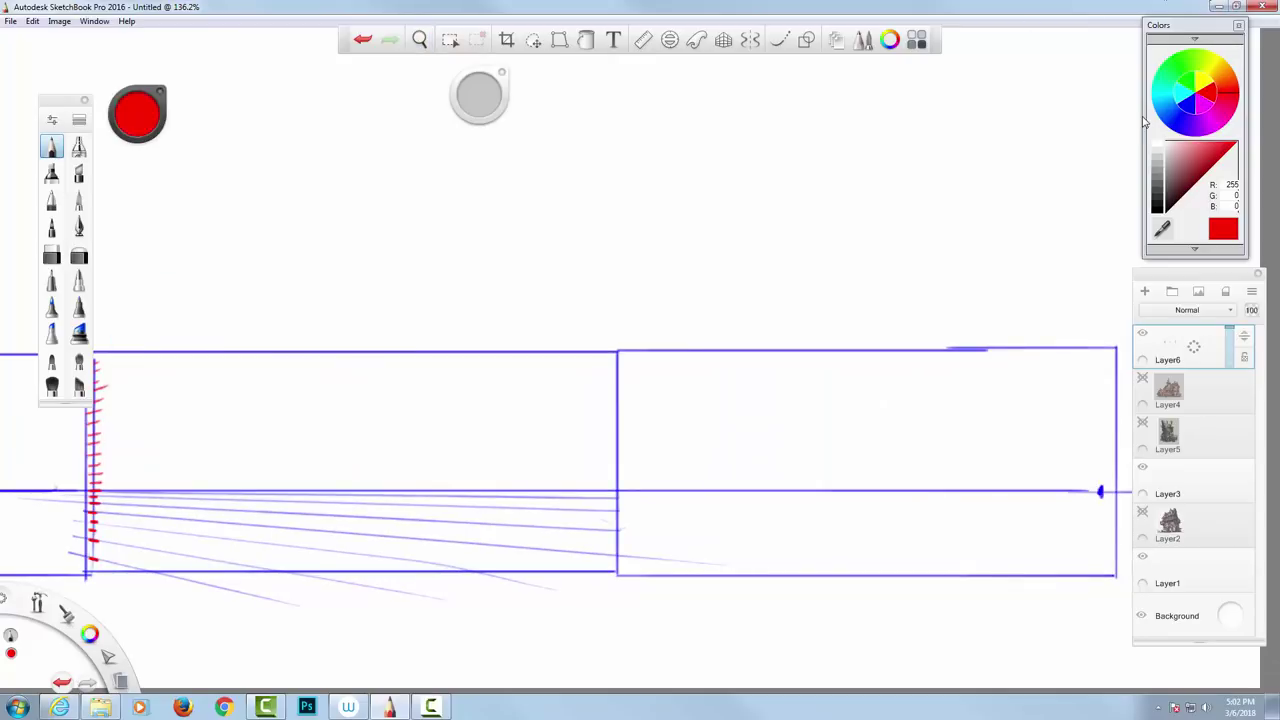
{"action": "left_click", "coordinate": [1185, 107]}
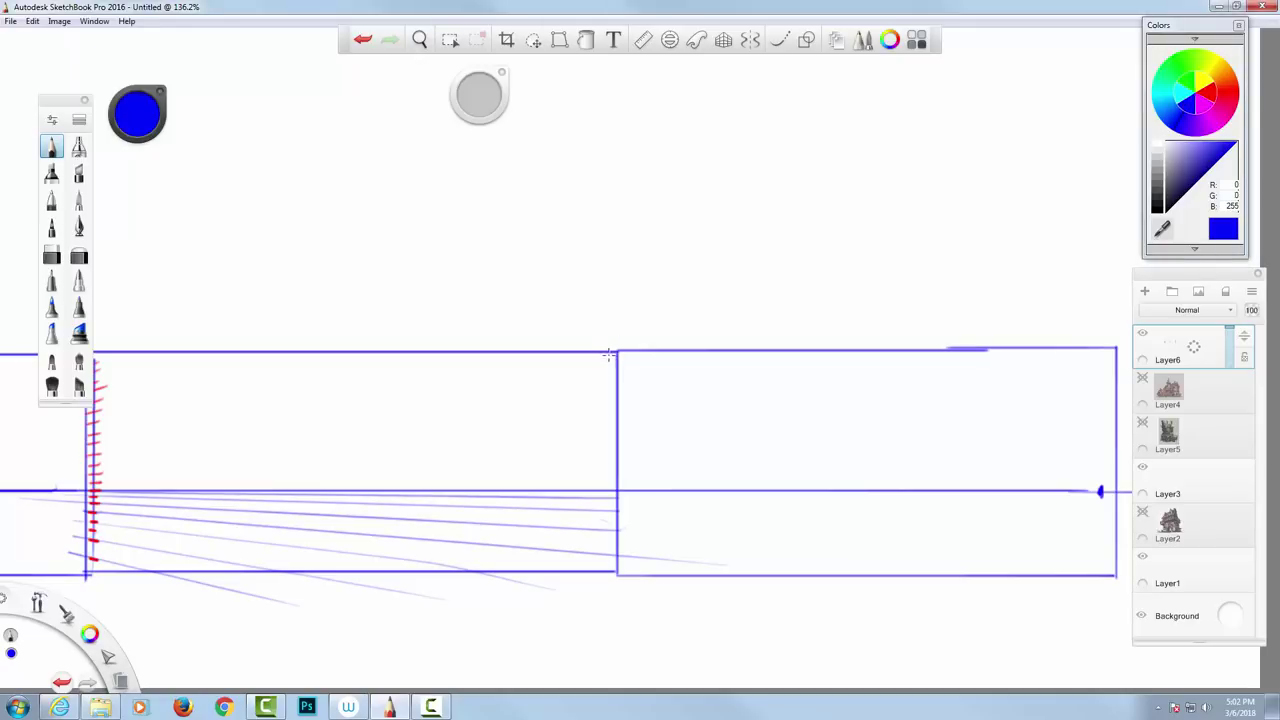
{"action": "left_click_drag", "start_coordinate": [607, 357], "coordinate": [610, 570]}
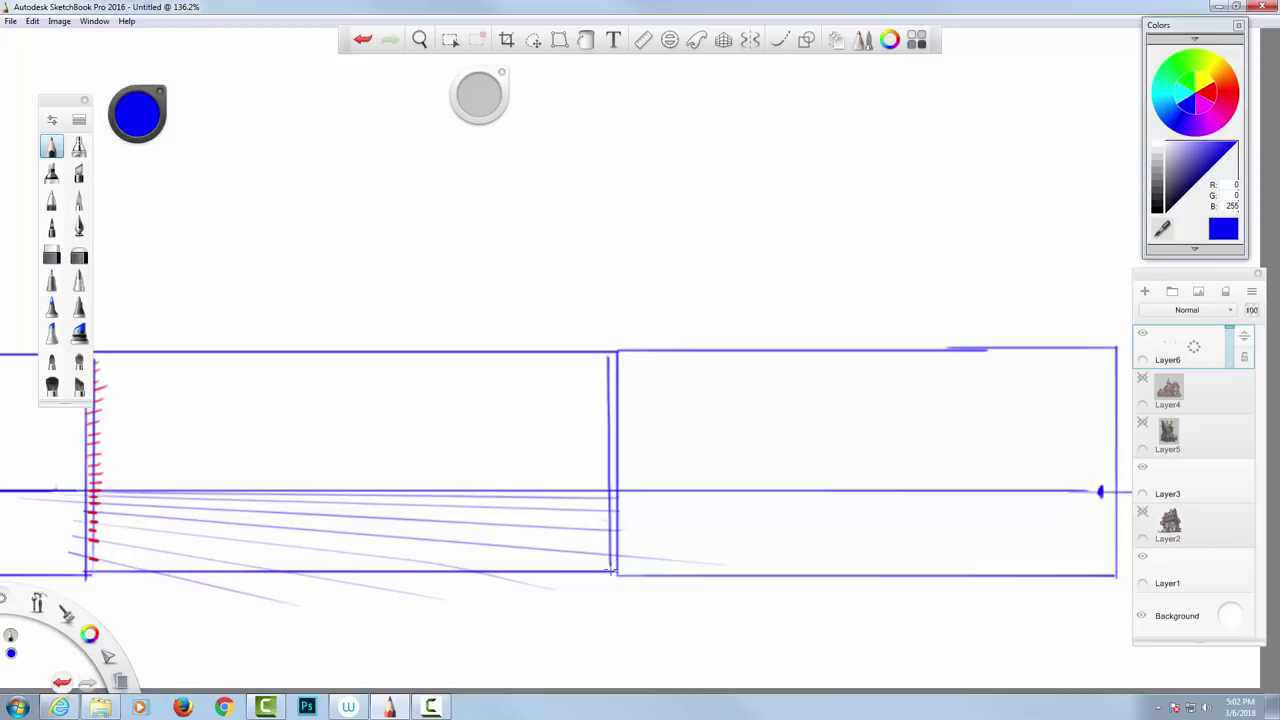
- Draw a fan of blue perspective lines below the horizon across the centre rectangle, aimed at the right vanishing point
{"action": "left_click_drag", "start_coordinate": [85, 578], "coordinate": [780, 516]}
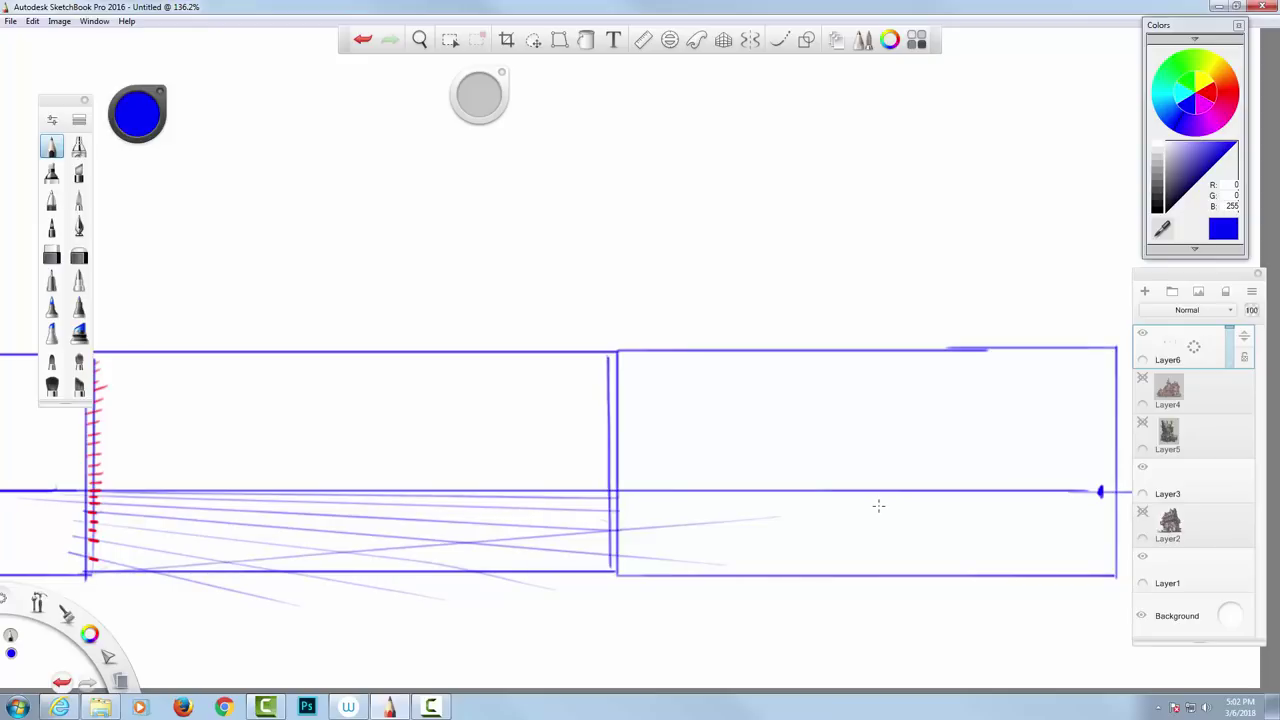
{"action": "left_click_drag", "start_coordinate": [607, 546], "coordinate": [258, 595]}
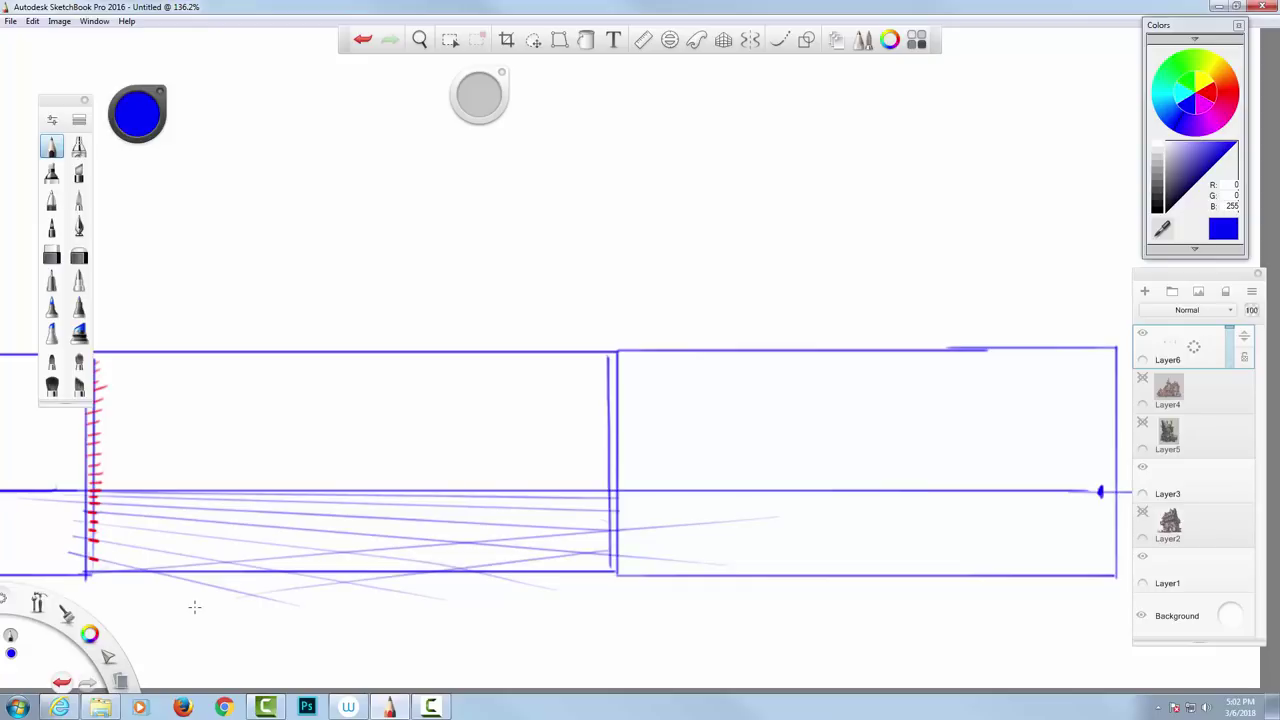
{"action": "left_click_drag", "start_coordinate": [609, 518], "coordinate": [20, 553]}
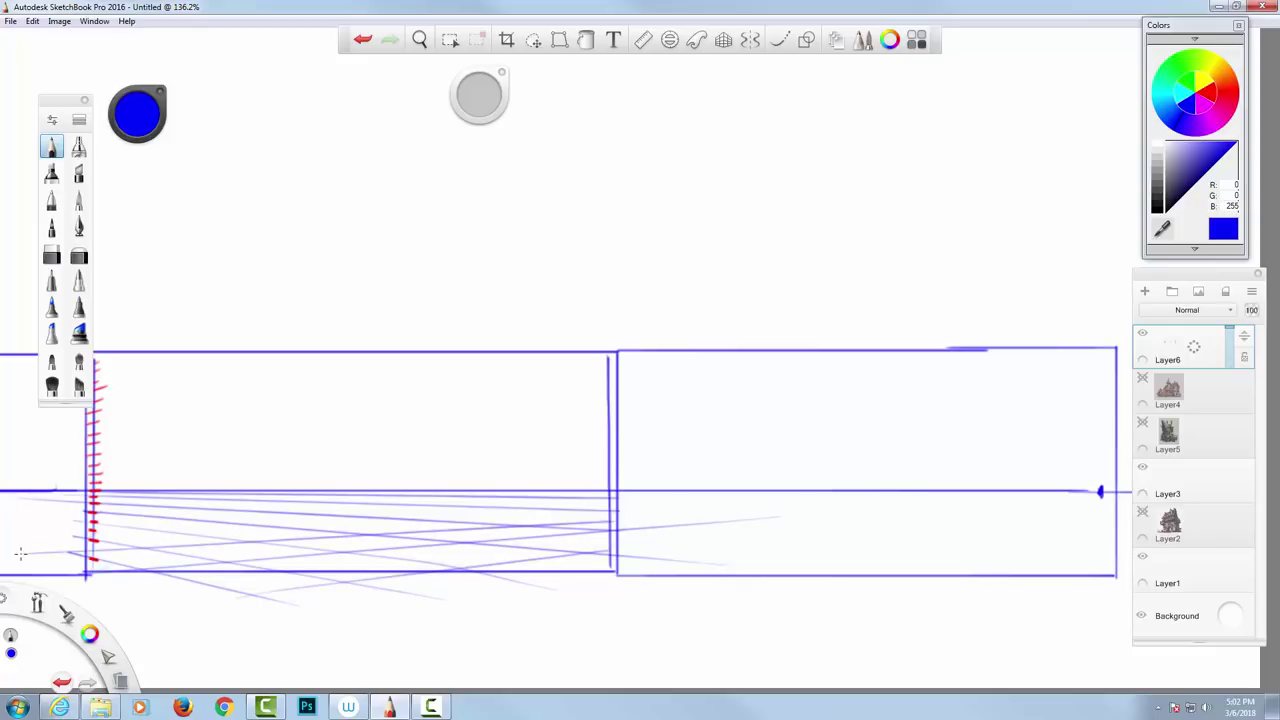
{"action": "left_click_drag", "start_coordinate": [610, 505], "coordinate": [27, 535]}
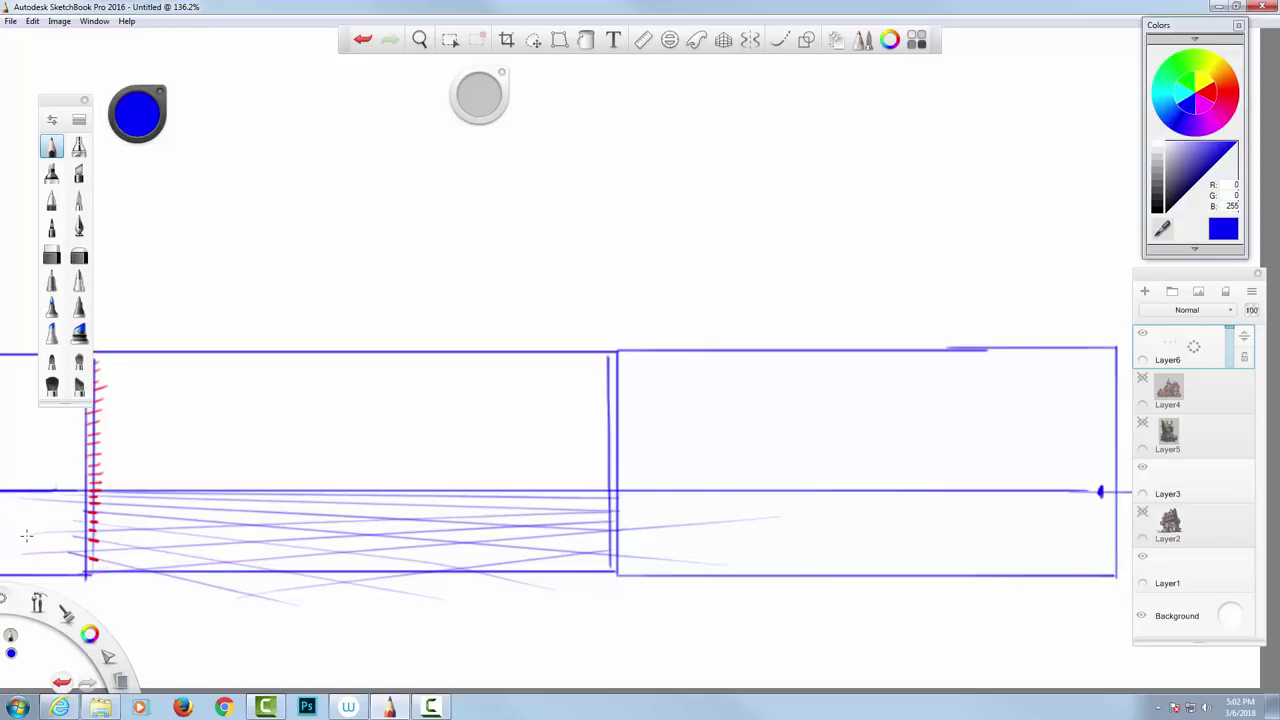
{"action": "left_click_drag", "start_coordinate": [612, 504], "coordinate": [38, 517]}
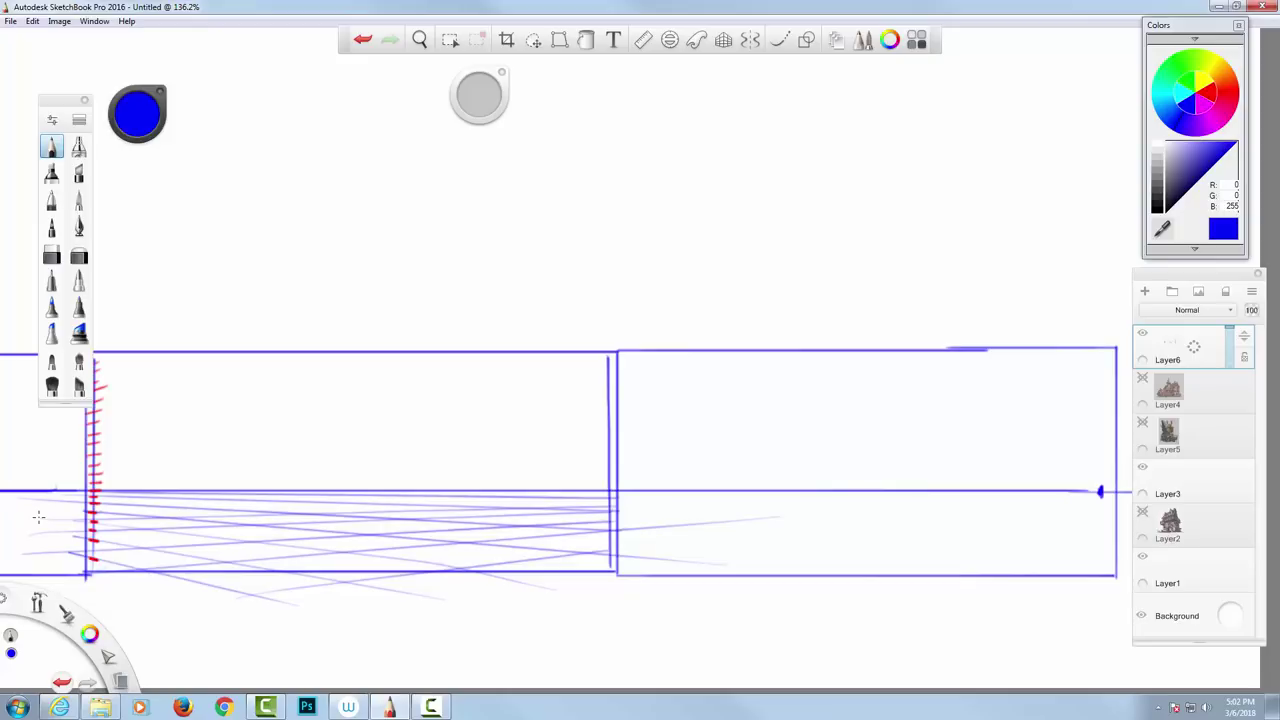
{"action": "left_click_drag", "start_coordinate": [609, 494], "coordinate": [37, 505]}
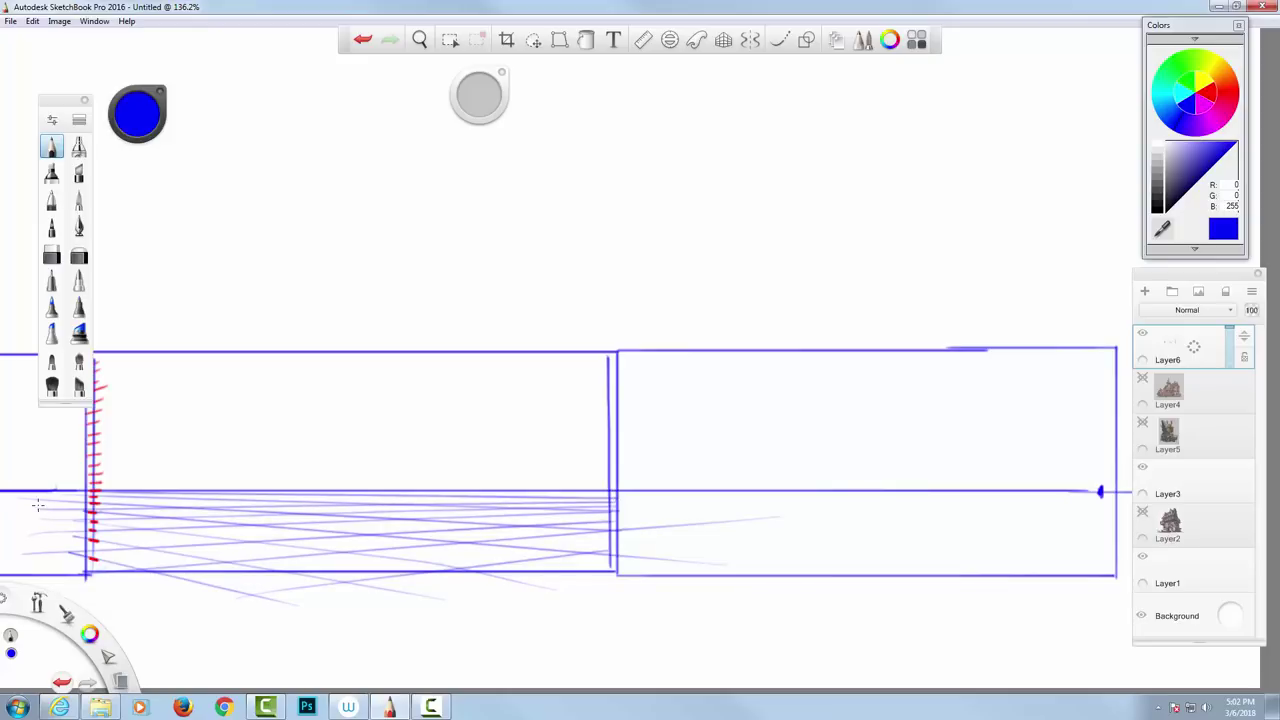
{"action": "left_click_drag", "start_coordinate": [608, 497], "coordinate": [65, 505]}
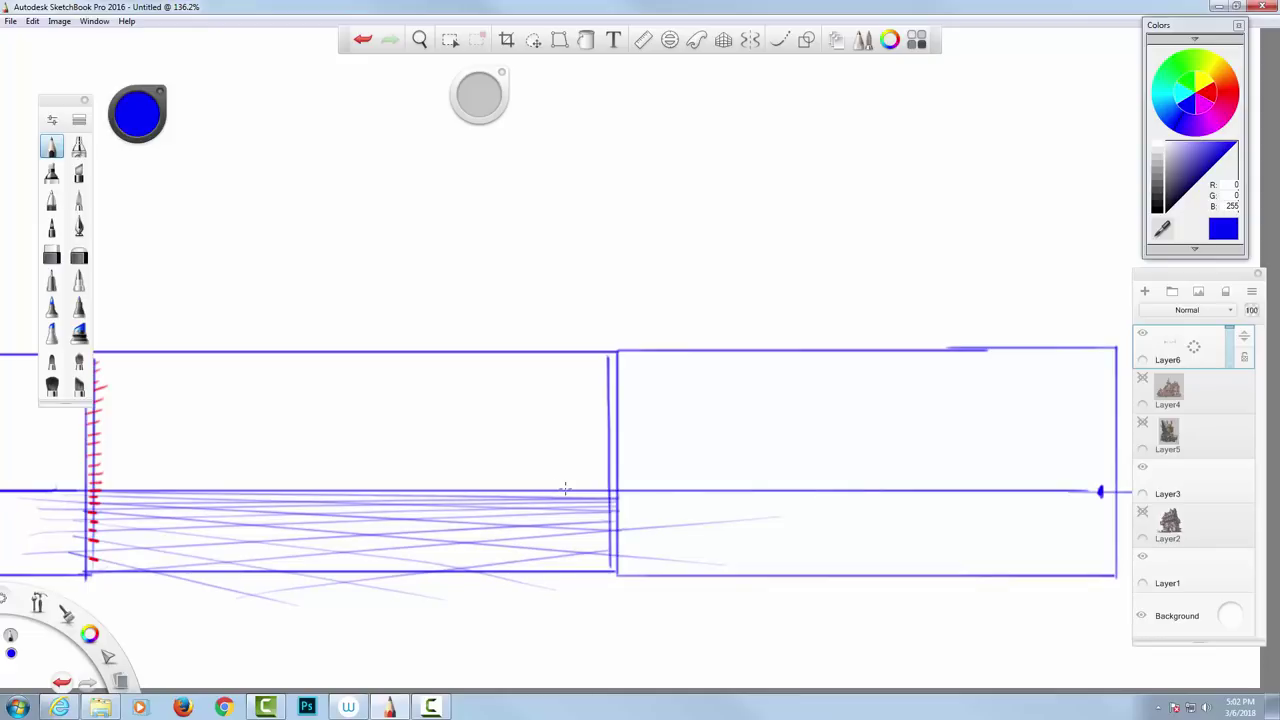
- Mark red ticks along the centre rectangle's inner right vertical, from its base up towards the upper edge
{"action": "left_click", "coordinate": [1231, 90]}
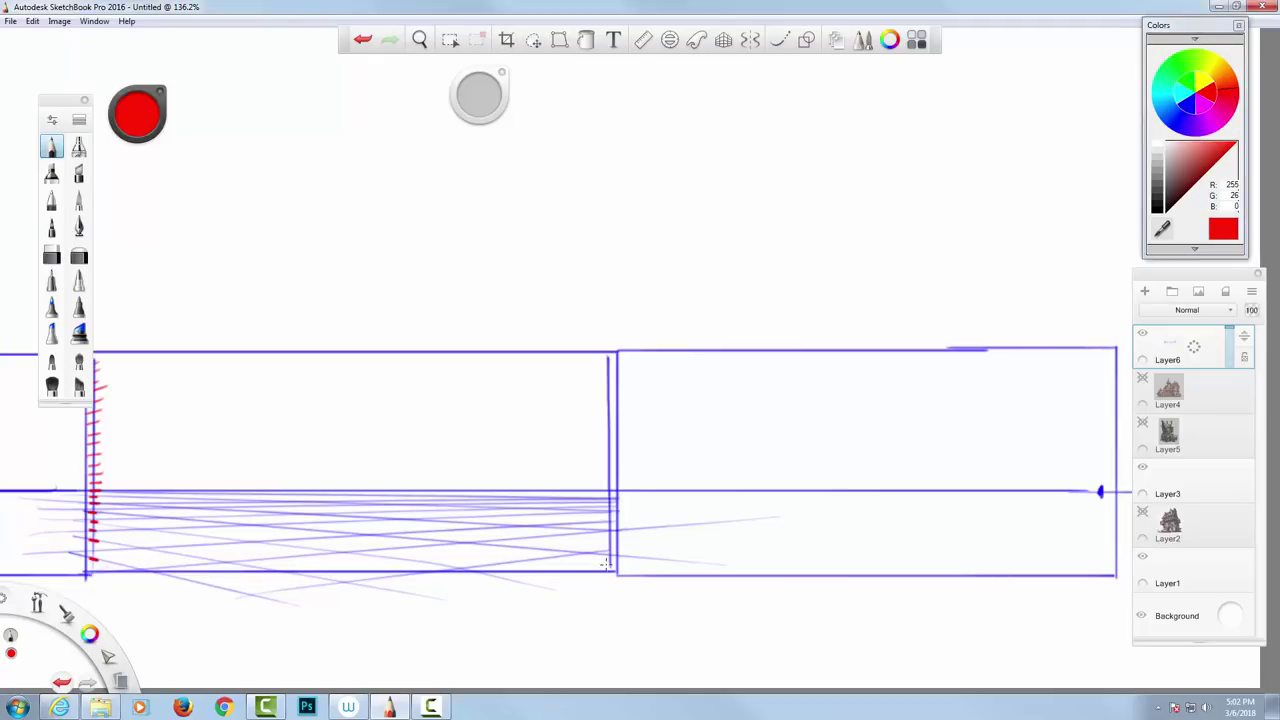
{"action": "mouse_move", "coordinate": [603, 562]}
{"action": "left_mouse_down"}
{"action": "mouse_move", "coordinate": [618, 559]}
{"action": "mouse_move", "coordinate": [620, 536]}
{"action": "left_mouse_up"}
{"action": "mouse_move", "coordinate": [602, 523]}
{"action": "left_mouse_down"}
{"action": "mouse_move", "coordinate": [616, 521]}
{"action": "mouse_move", "coordinate": [617, 499]}
{"action": "left_mouse_up"}
{"action": "mouse_move", "coordinate": [601, 479]}
{"action": "left_mouse_down"}
{"action": "mouse_move", "coordinate": [617, 477]}
{"action": "mouse_move", "coordinate": [620, 395]}
{"action": "left_mouse_up"}
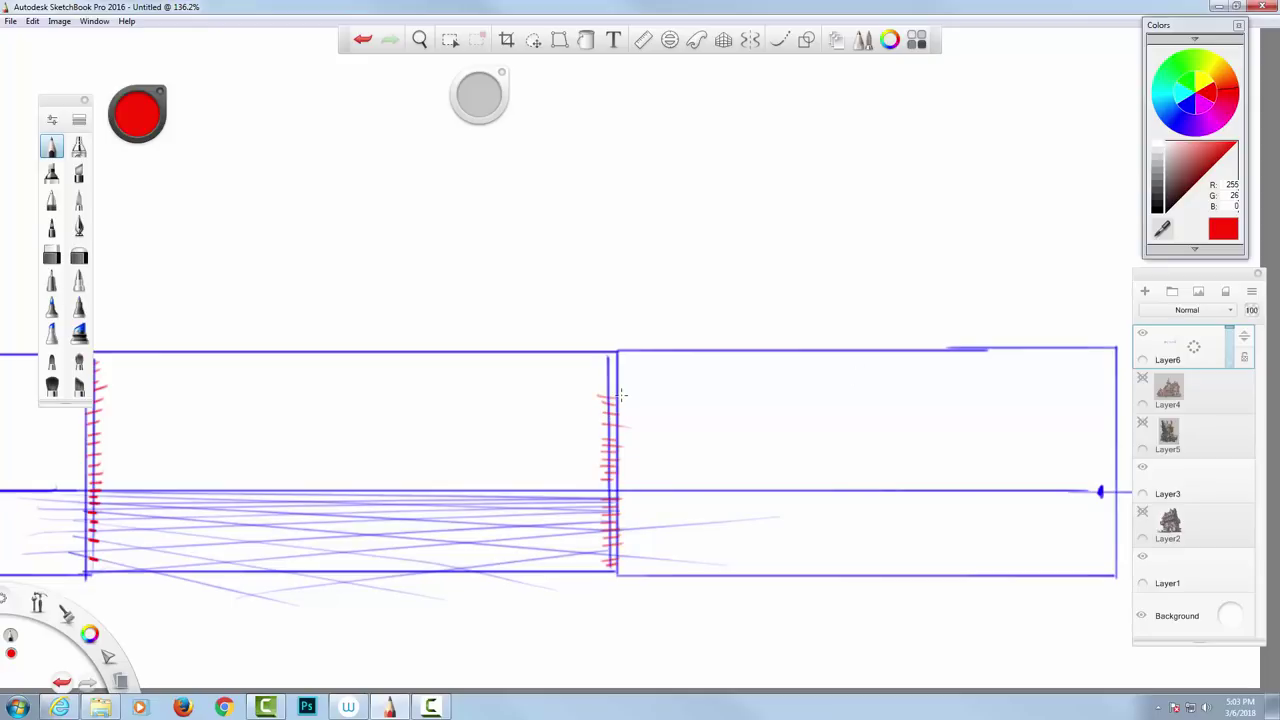
{"action": "key", "text": "ctrl+z"}
{"action": "left_click_drag", "start_coordinate": [600, 390], "coordinate": [617, 387]}
- Copy the centre rectangle with its guides from Layer6, hide that layer and paste the copy onto a new layer
{"action": "key", "text": "space"}
{"action": "left_click_drag", "start_coordinate": [550, 482], "coordinate": [772, 364]}
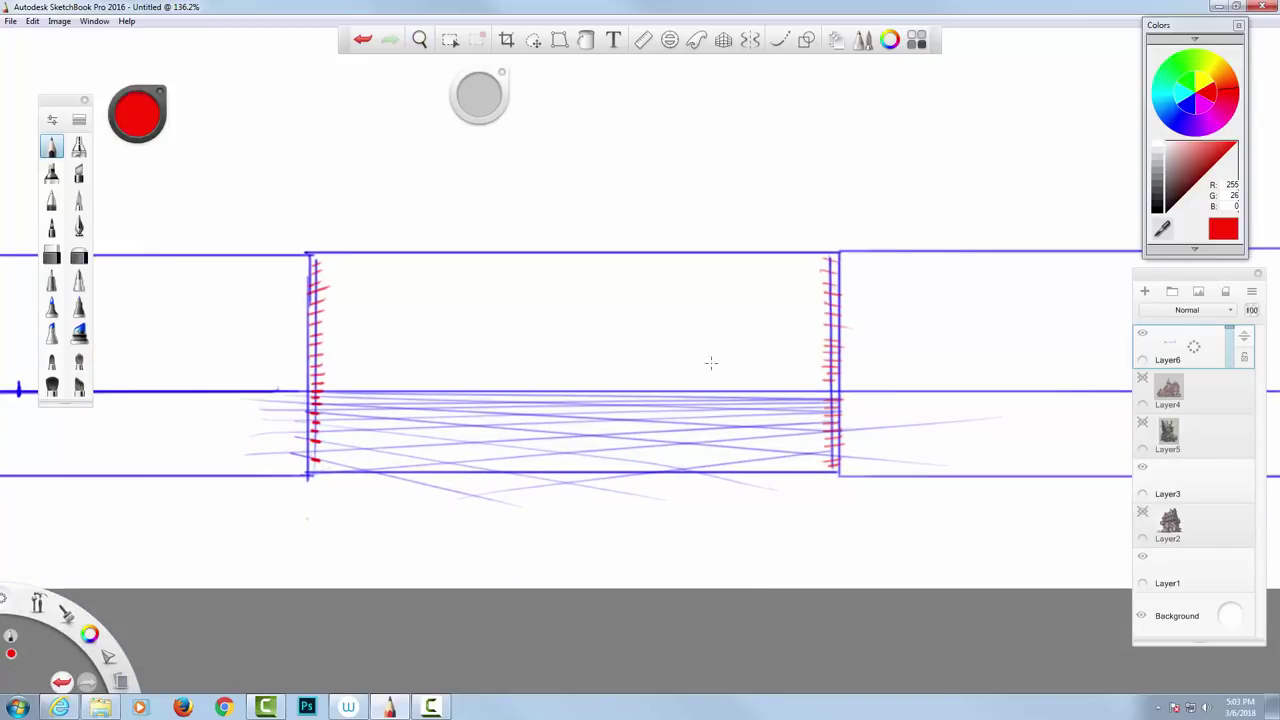
{"action": "key", "text": "m"}
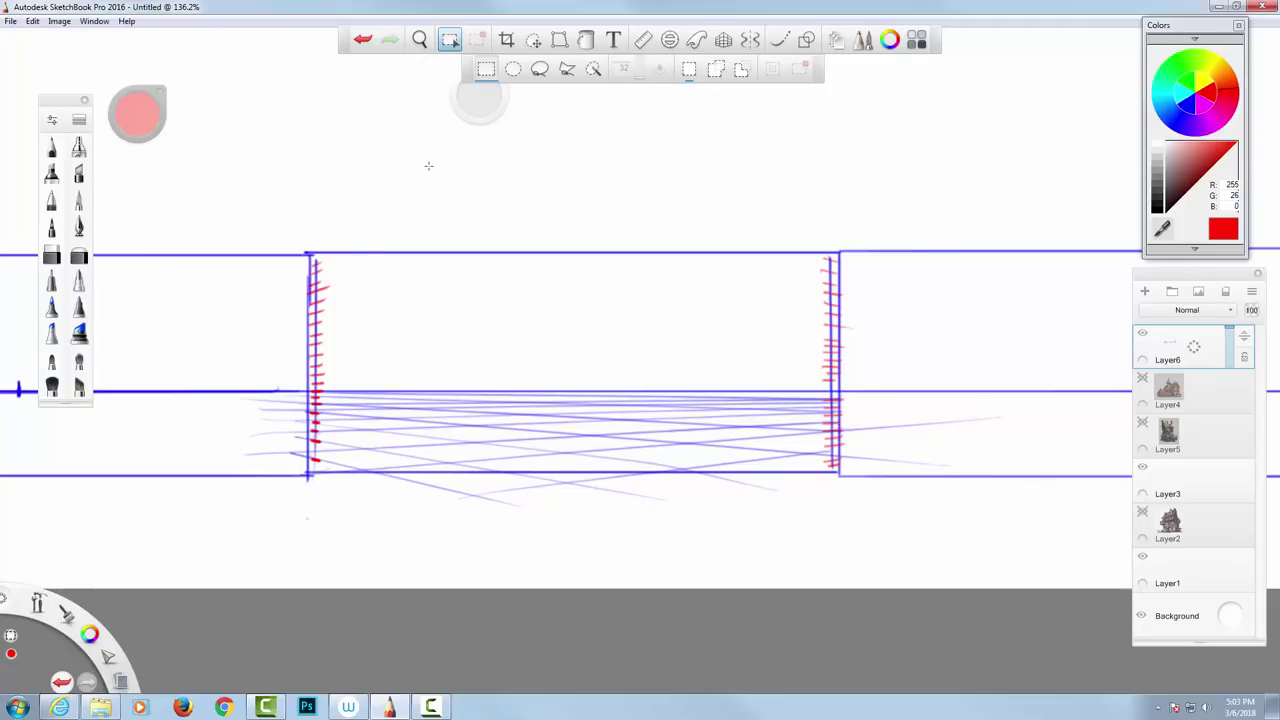
{"action": "left_click_drag", "start_coordinate": [299, 243], "coordinate": [518, 322]}
{"action": "left_click_drag", "start_coordinate": [583, 361], "coordinate": [843, 486]}
{"action": "left_click", "coordinate": [1142, 334]}
{"action": "mouse_move", "coordinate": [1164, 341]}
{"action": "left_mouse_down"}
{"action": "mouse_move", "coordinate": [1148, 314]}
{"action": "mouse_move", "coordinate": [1164, 287]}
{"action": "left_mouse_up"}
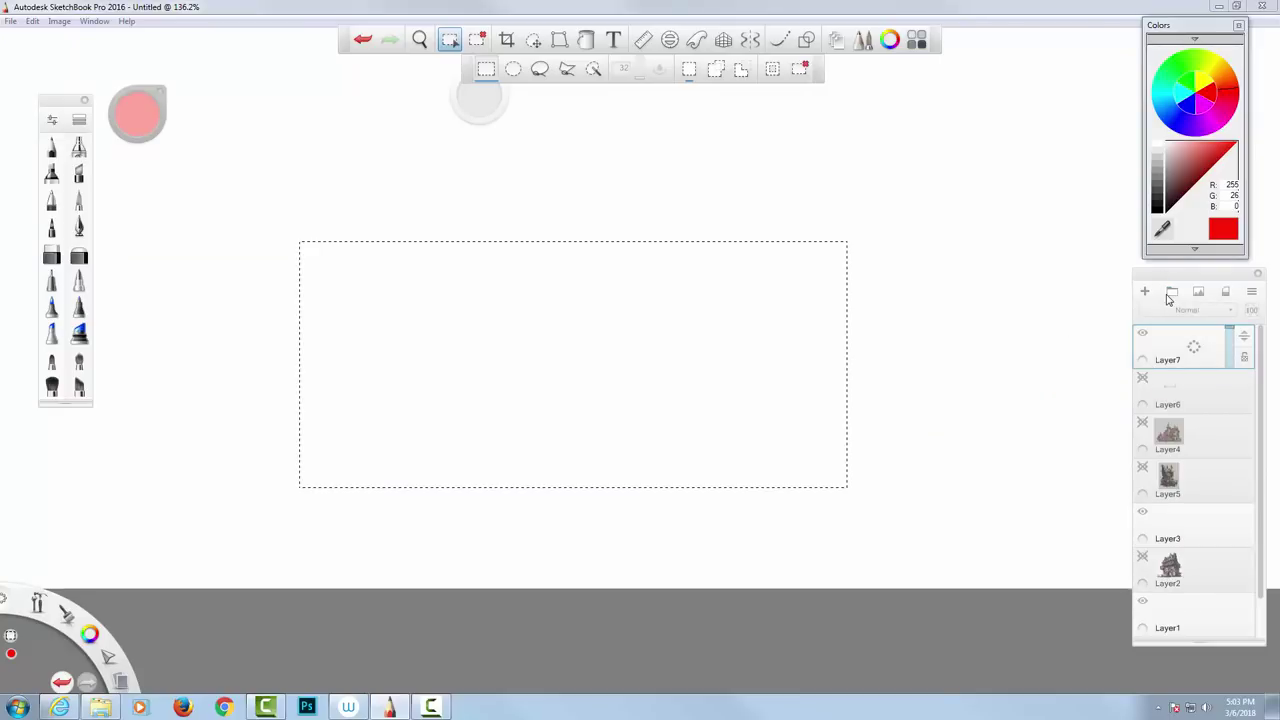
{"action": "key", "text": "ctrl+v"}
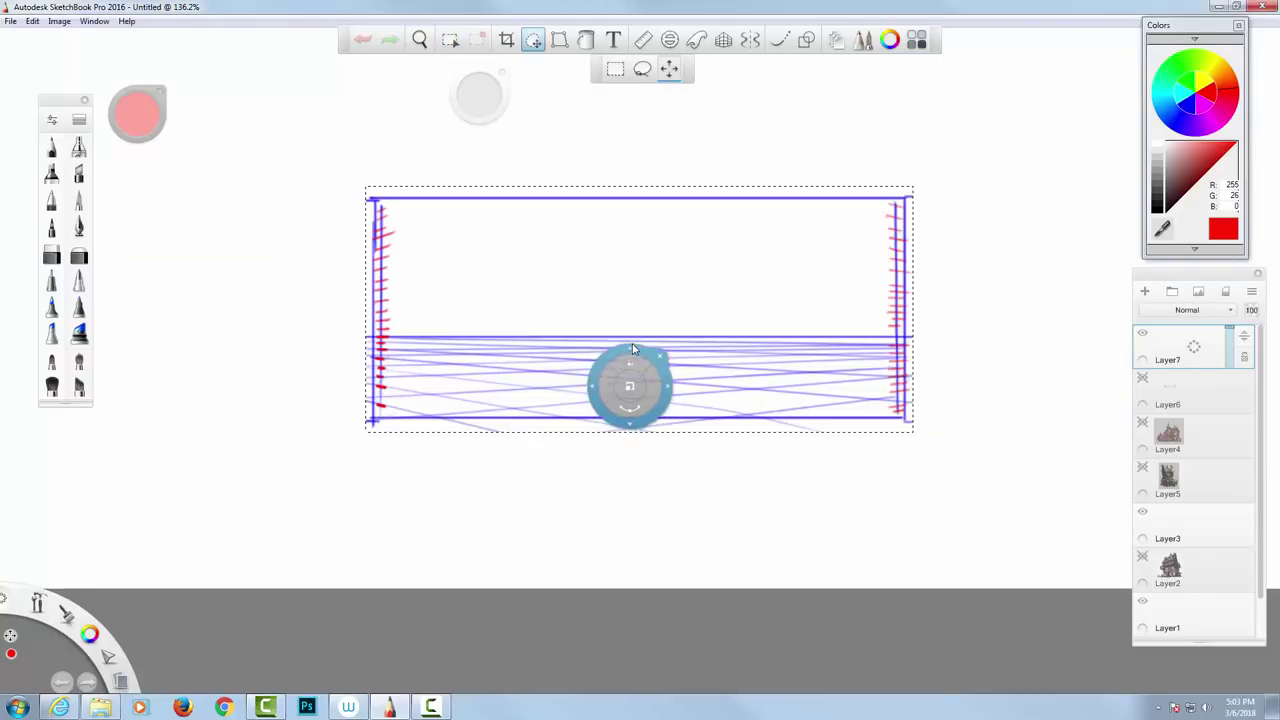
- Enlarge and centre the pasted guide frame so it nearly fills the canvas, and lower its layer opacity to 33
{"action": "left_click_drag", "start_coordinate": [629, 385], "coordinate": [712, 383]}
{"action": "key", "text": "space"}
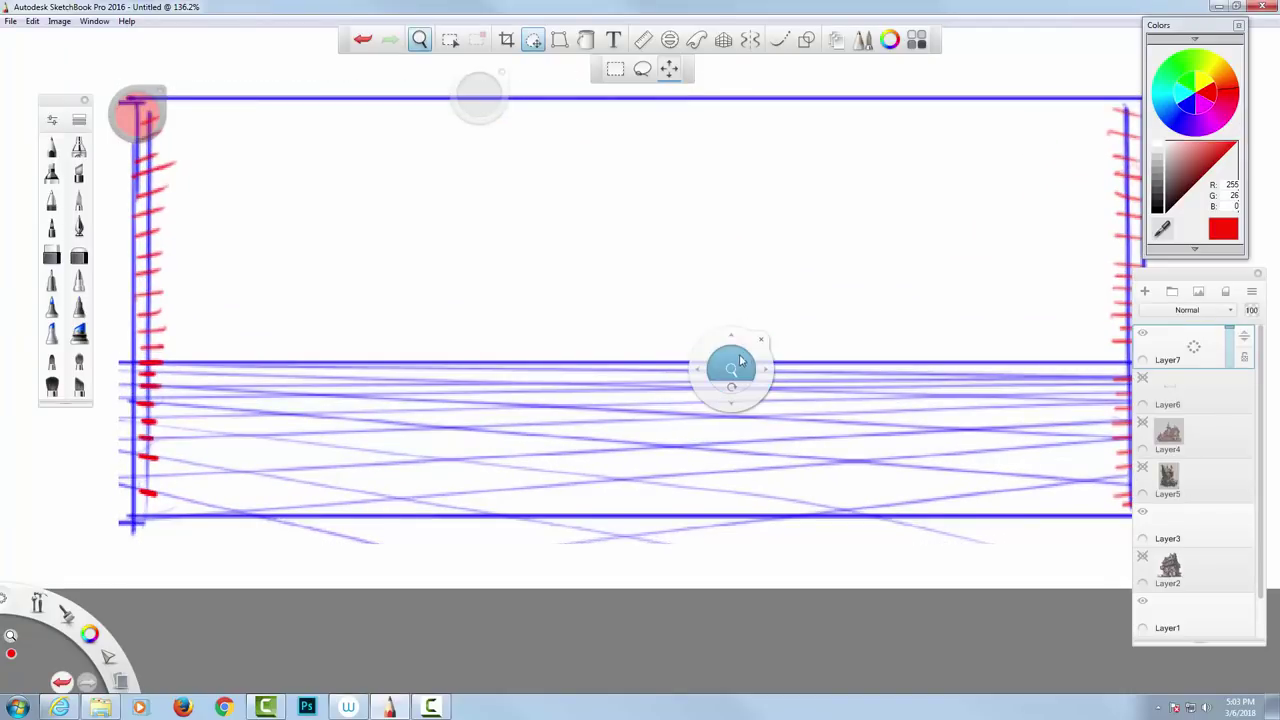
{"action": "scroll", "coordinate": [718, 412], "scroll_direction": "down", "scroll_amount": 5}
{"action": "left_click_drag", "start_coordinate": [670, 417], "coordinate": [553, 538]}
{"action": "left_click_drag", "start_coordinate": [561, 467], "coordinate": [605, 397]}
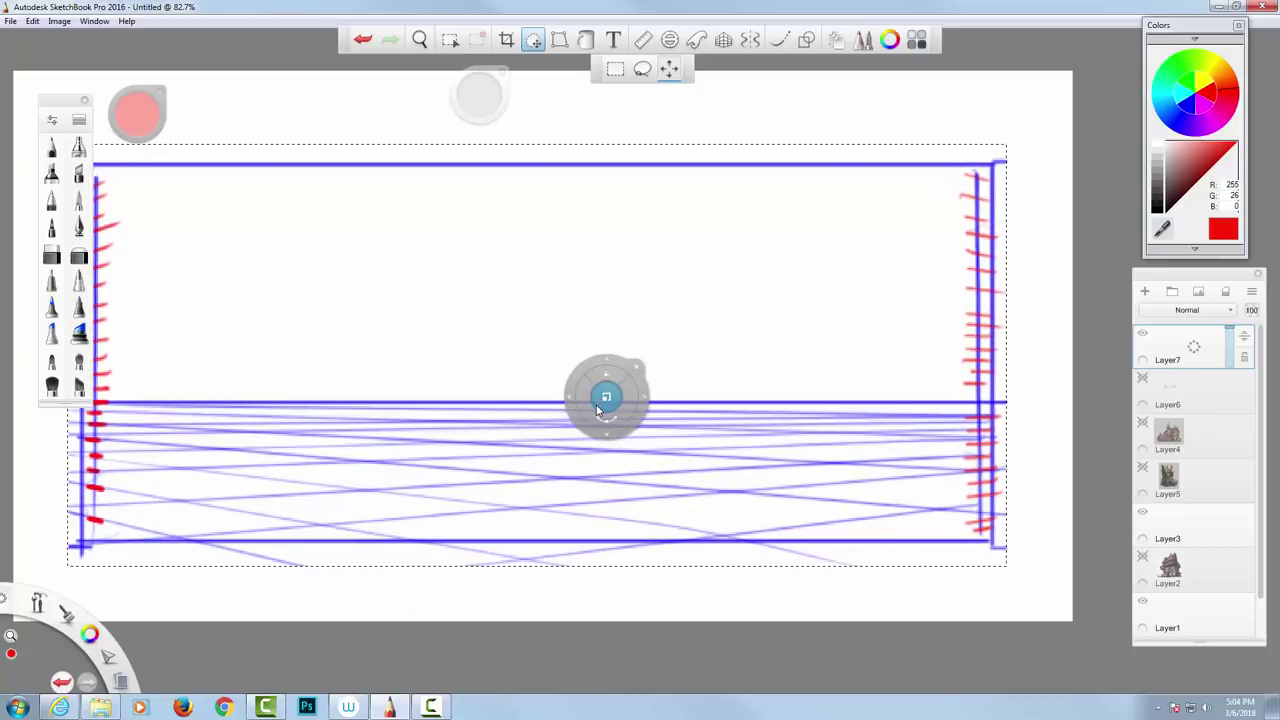
{"action": "left_click", "coordinate": [636, 365]}
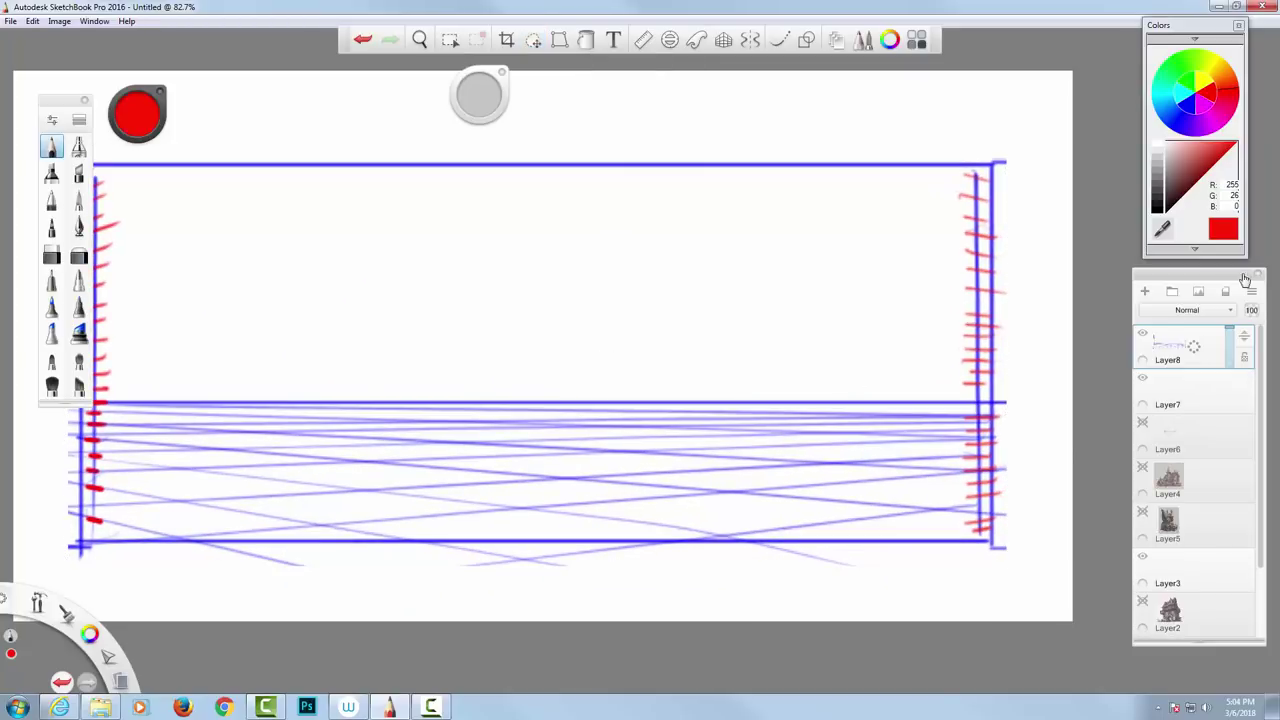
{"action": "left_click_drag", "start_coordinate": [1232, 344], "coordinate": [1231, 361]}
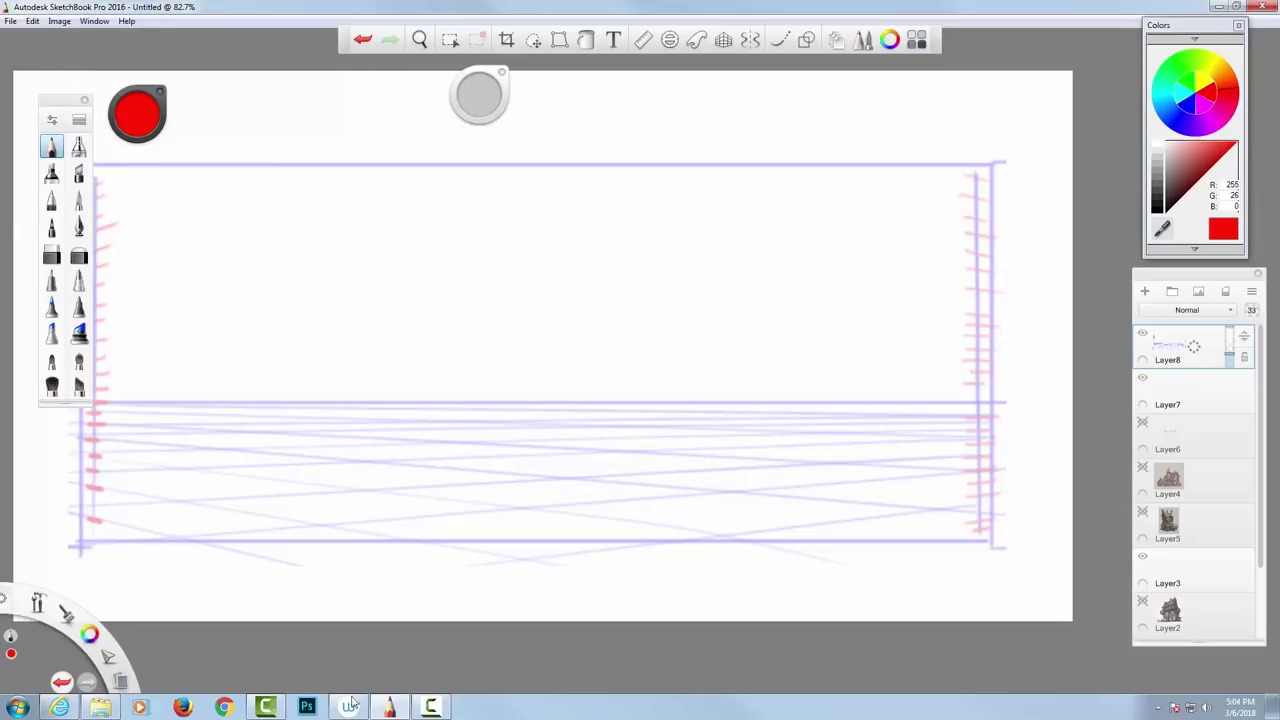
- Switch to Internet Explorer to study the two-point perspective house reference, and return to the SketchBook canvas
{"action": "left_click", "coordinate": [60, 707]}
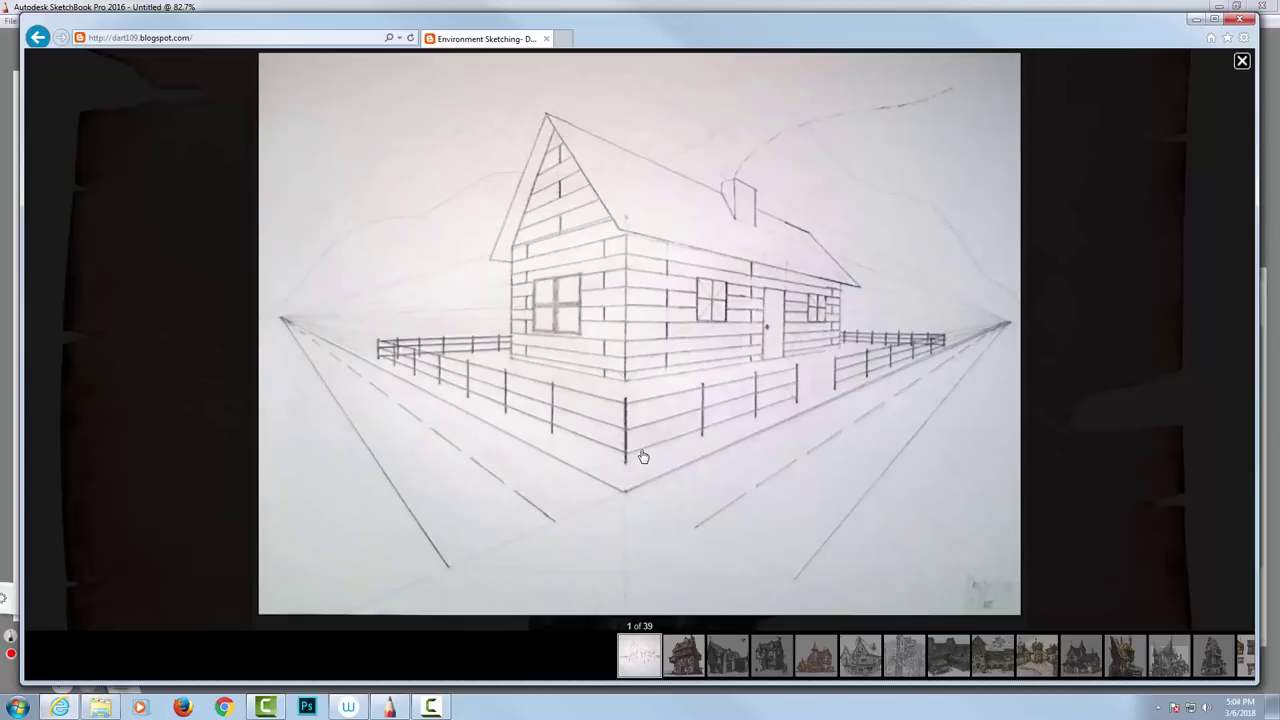
{"action": "left_click", "coordinate": [1197, 19]}
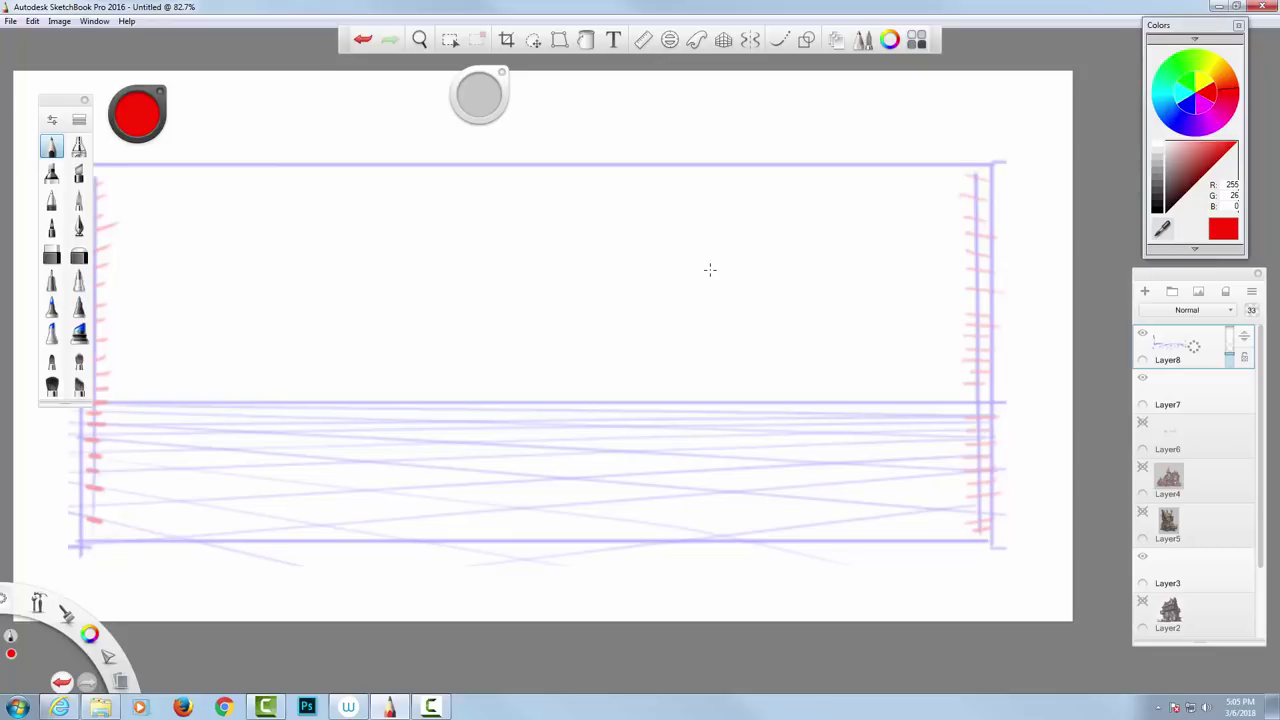
- Sketch a rough blue building silhouette with a stepped roofline on a new layer, aligning its base with the perspective guides
{"action": "left_click_drag", "start_coordinate": [1186, 340], "coordinate": [1180, 291]}
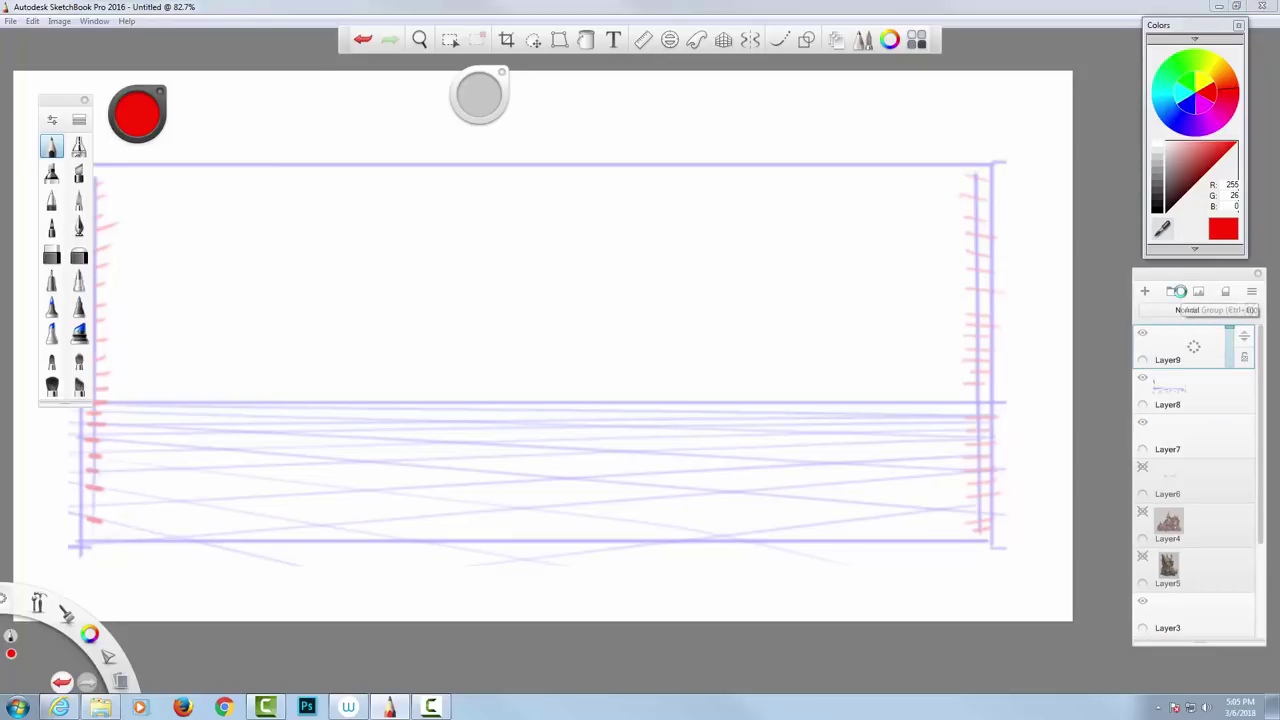
{"action": "left_click", "coordinate": [1187, 106]}
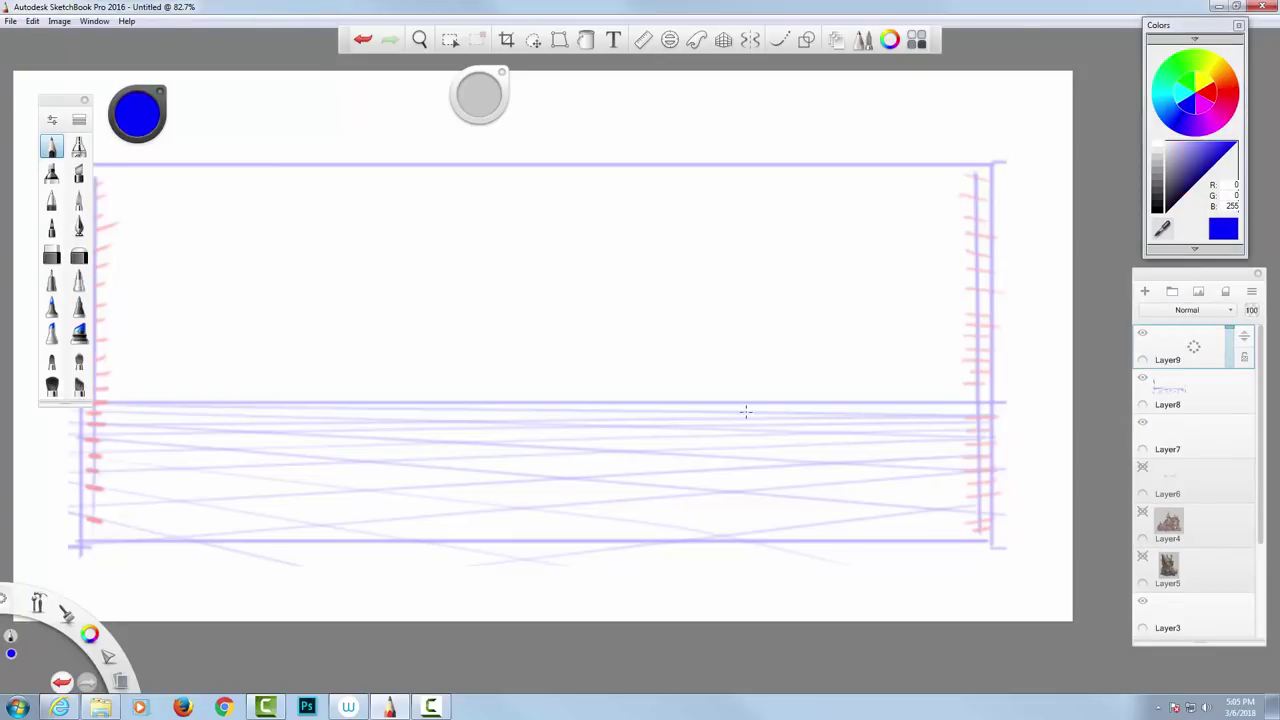
{"action": "left_click_drag", "start_coordinate": [372, 481], "coordinate": [656, 468]}
{"action": "left_click_drag", "start_coordinate": [376, 477], "coordinate": [753, 445]}
{"action": "left_click_drag", "start_coordinate": [425, 467], "coordinate": [735, 446]}
{"action": "mouse_move", "coordinate": [760, 386]}
{"action": "left_mouse_down"}
{"action": "mouse_move", "coordinate": [758, 443]}
{"action": "mouse_move", "coordinate": [757, 288]}
{"action": "mouse_move", "coordinate": [758, 440]}
{"action": "left_mouse_up"}
{"action": "mouse_move", "coordinate": [728, 264]}
{"action": "left_mouse_down"}
{"action": "mouse_move", "coordinate": [656, 256]}
{"action": "mouse_move", "coordinate": [643, 212]}
{"action": "mouse_move", "coordinate": [594, 183]}
{"action": "mouse_move", "coordinate": [571, 224]}
{"action": "mouse_move", "coordinate": [479, 206]}
{"action": "mouse_move", "coordinate": [446, 303]}
{"action": "mouse_move", "coordinate": [380, 302]}
{"action": "mouse_move", "coordinate": [364, 470]}
{"action": "mouse_move", "coordinate": [289, 455]}
{"action": "mouse_move", "coordinate": [289, 358]}
{"action": "mouse_move", "coordinate": [482, 207]}
{"action": "left_mouse_up"}
{"action": "mouse_move", "coordinate": [510, 192]}
{"action": "left_mouse_down"}
{"action": "mouse_move", "coordinate": [611, 202]}
{"action": "mouse_move", "coordinate": [668, 265]}
{"action": "left_mouse_up"}
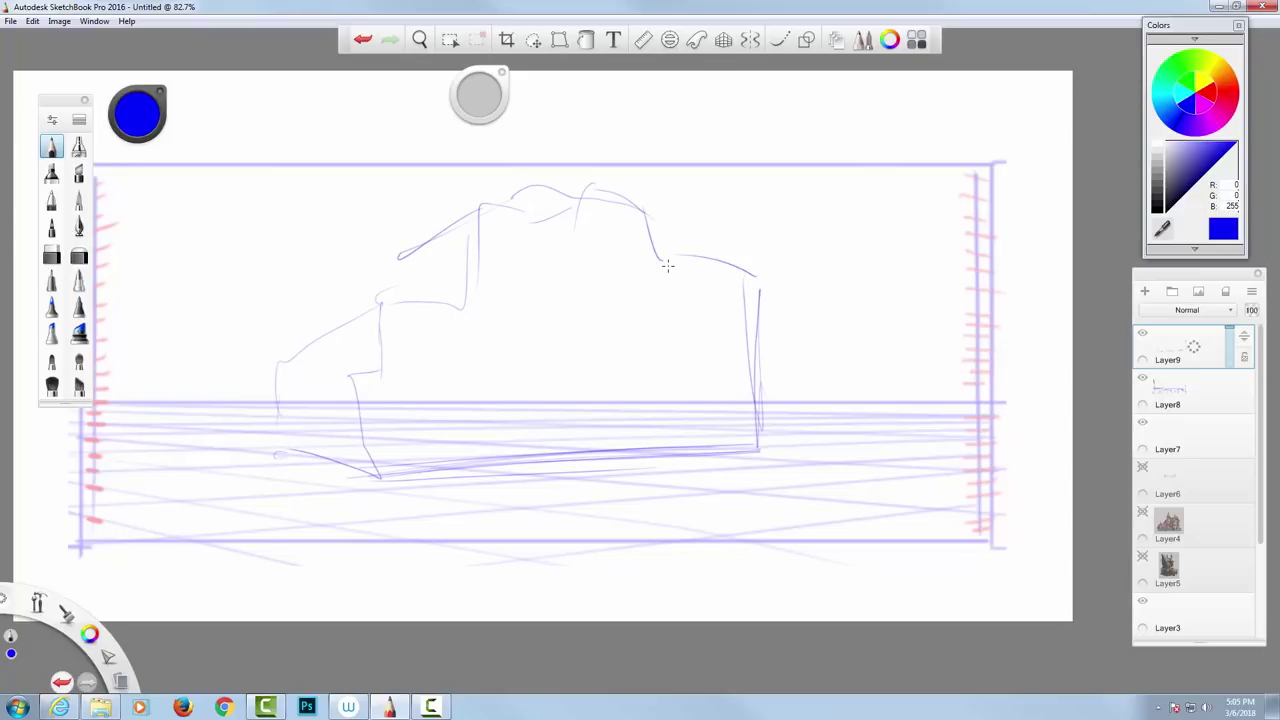
- Sketch rough background silhouettes and ground lines on both sides of the building, and add loose foreground strokes below the base
{"action": "mouse_move", "coordinate": [975, 176]}
{"action": "left_mouse_down"}
{"action": "mouse_move", "coordinate": [862, 300]}
{"action": "mouse_move", "coordinate": [843, 360]}
{"action": "mouse_move", "coordinate": [758, 385]}
{"action": "mouse_move", "coordinate": [1032, 420]}
{"action": "left_mouse_up"}
{"action": "left_click_drag", "start_coordinate": [108, 182], "coordinate": [300, 352]}
{"action": "left_click_drag", "start_coordinate": [288, 416], "coordinate": [100, 440]}
{"action": "left_click_drag", "start_coordinate": [100, 440], "coordinate": [284, 441]}
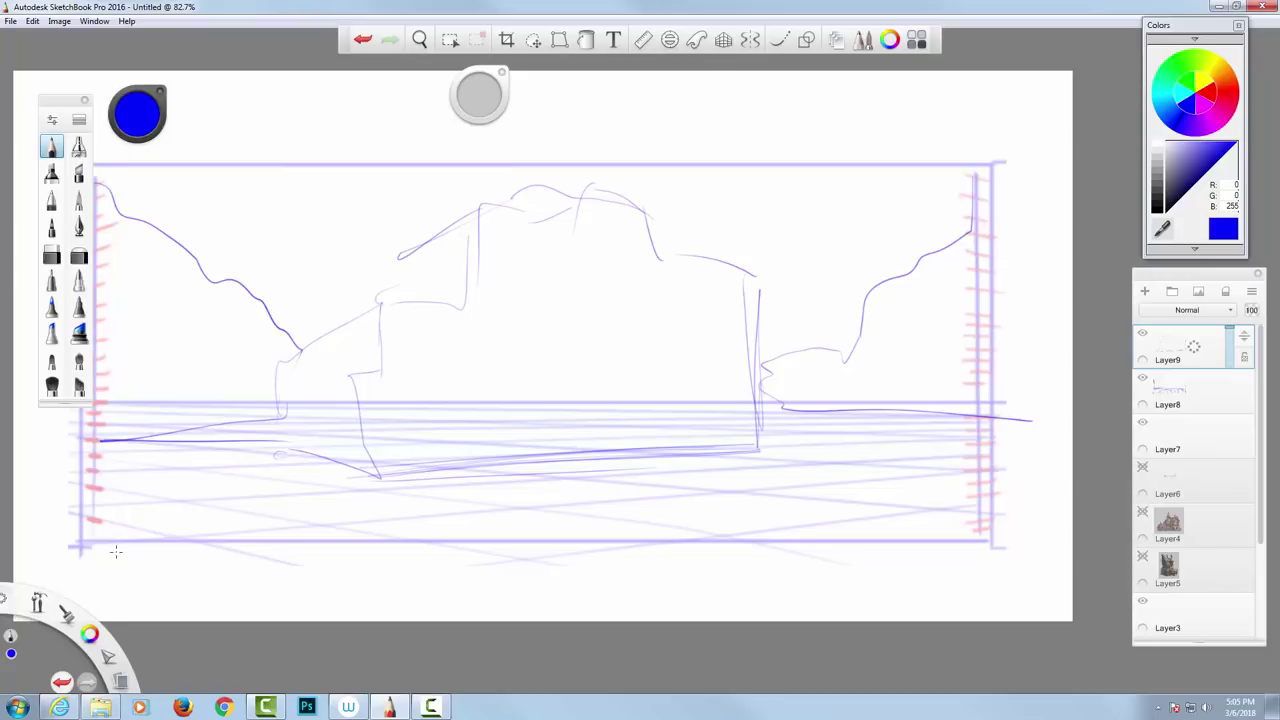
{"action": "mouse_move", "coordinate": [131, 566]}
{"action": "left_mouse_down"}
{"action": "mouse_move", "coordinate": [190, 312]}
{"action": "mouse_move", "coordinate": [218, 540]}
{"action": "left_mouse_up"}
{"action": "mouse_move", "coordinate": [192, 474]}
{"action": "left_mouse_down"}
{"action": "mouse_move", "coordinate": [282, 483]}
{"action": "mouse_move", "coordinate": [355, 570]}
{"action": "left_mouse_up"}
{"action": "mouse_move", "coordinate": [598, 578]}
{"action": "left_mouse_down"}
{"action": "mouse_move", "coordinate": [708, 509]}
{"action": "mouse_move", "coordinate": [752, 585]}
{"action": "left_mouse_up"}
{"action": "mouse_move", "coordinate": [838, 575]}
{"action": "left_mouse_down"}
{"action": "mouse_move", "coordinate": [965, 426]}
{"action": "mouse_move", "coordinate": [1028, 502]}
{"action": "left_mouse_up"}
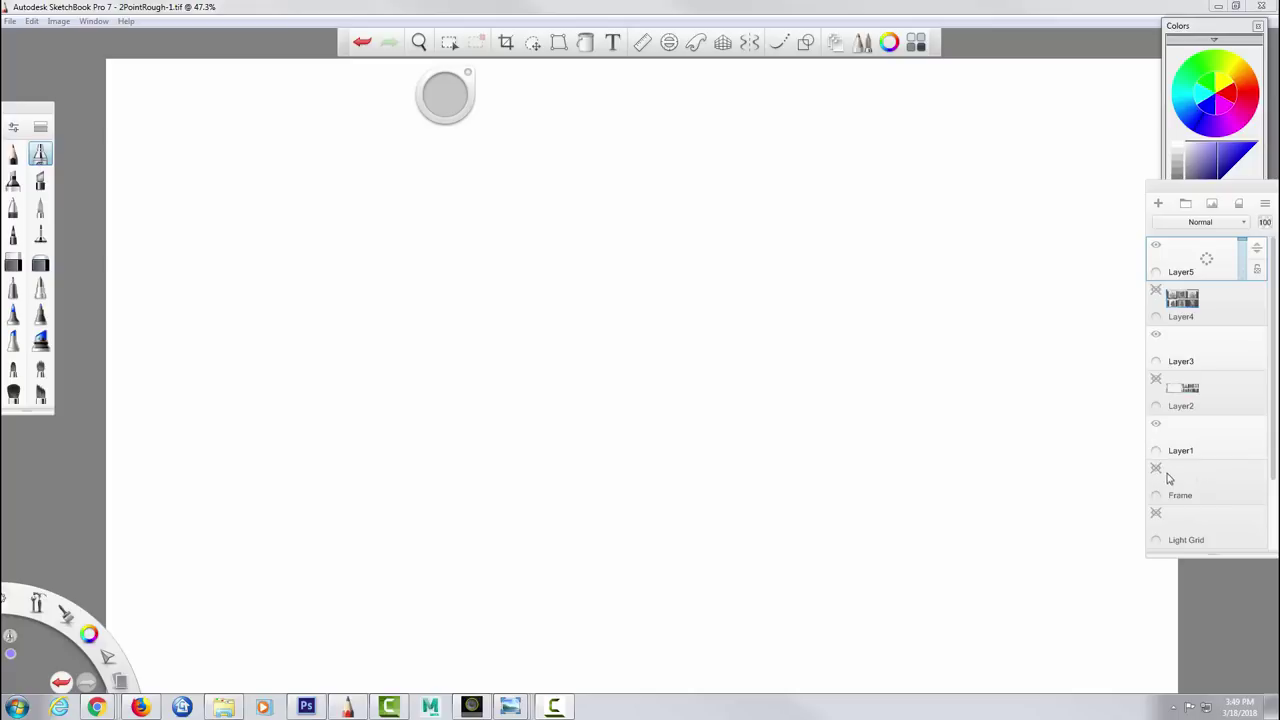
- Show the Drawing layer in 2PointRough-1.tif to look at the finished medieval building sketch, and hide it again
{"action": "scroll", "coordinate": [1273, 436], "scroll_direction": "down", "scroll_amount": 1}
{"action": "scroll", "coordinate": [1205, 466], "scroll_direction": "down", "scroll_amount": 1}
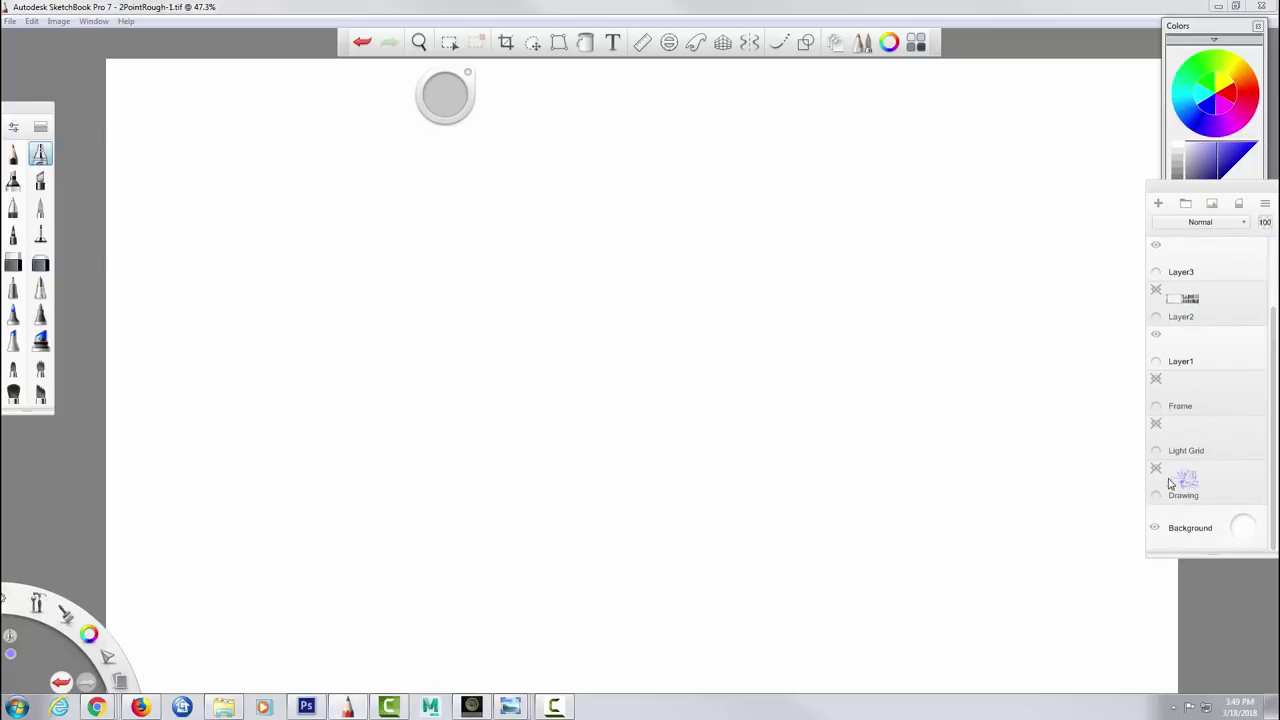
{"action": "left_click", "coordinate": [1157, 470]}
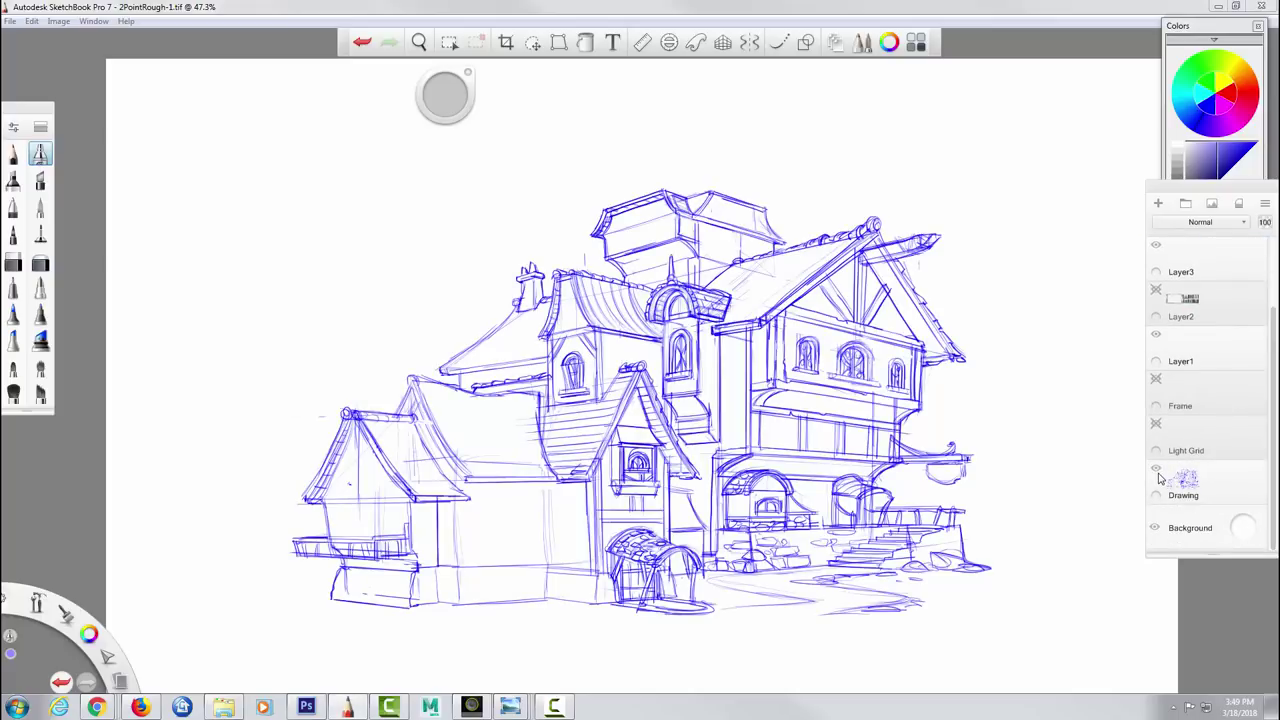
{"action": "left_click", "coordinate": [1157, 470]}
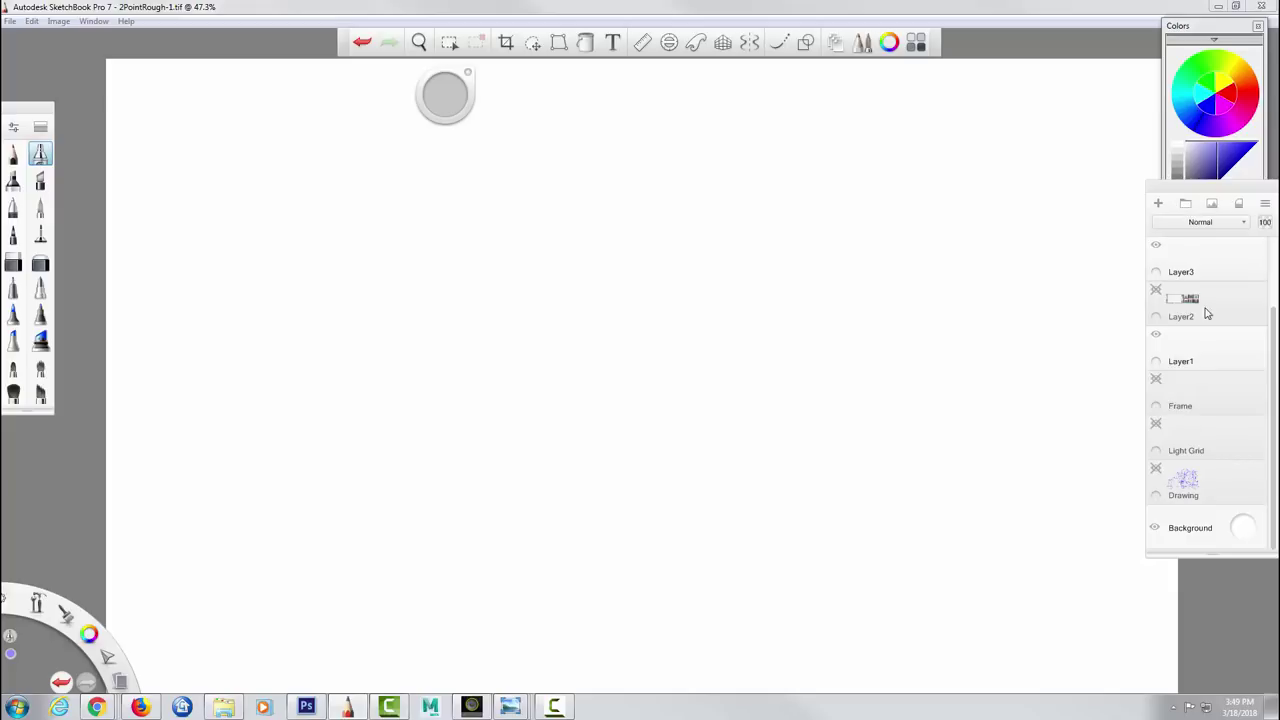
- Make Layer3 active and set up the pencil brush with pure blue, RGB 0, 0, 255
{"action": "left_click", "coordinate": [1203, 257]}
{"action": "left_click", "coordinate": [1204, 114]}
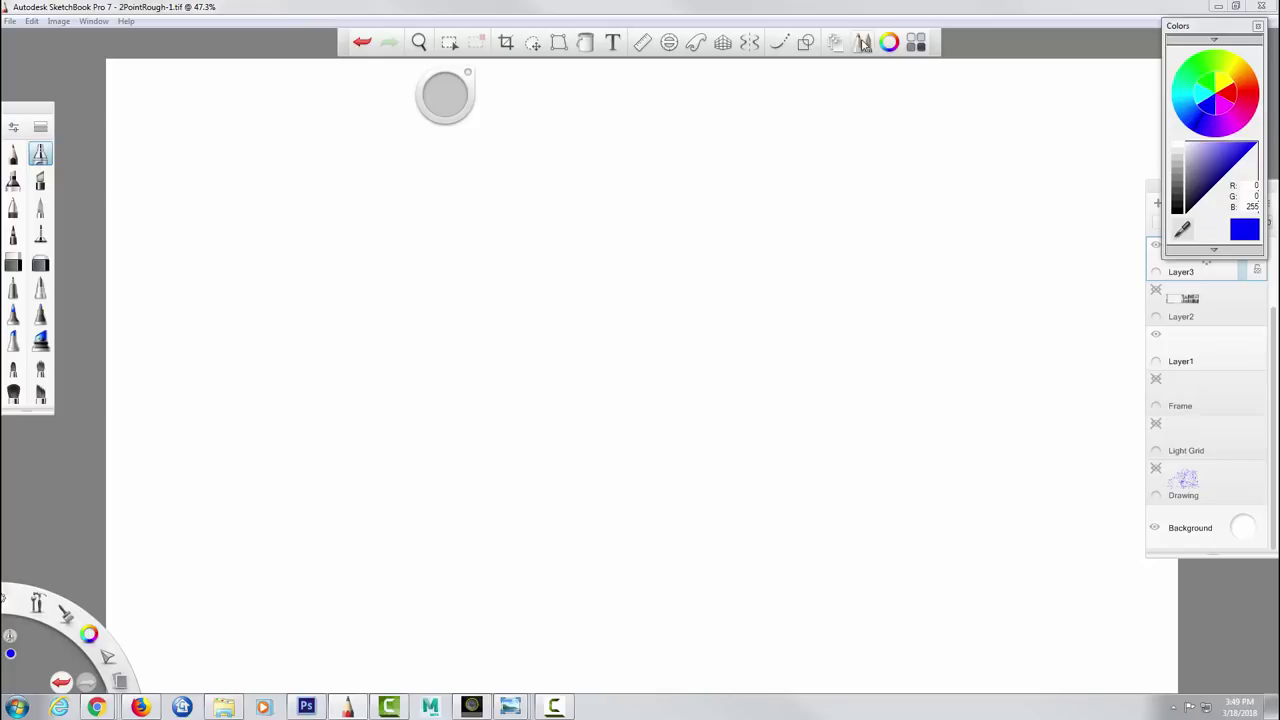
{"action": "left_click", "coordinate": [864, 44]}
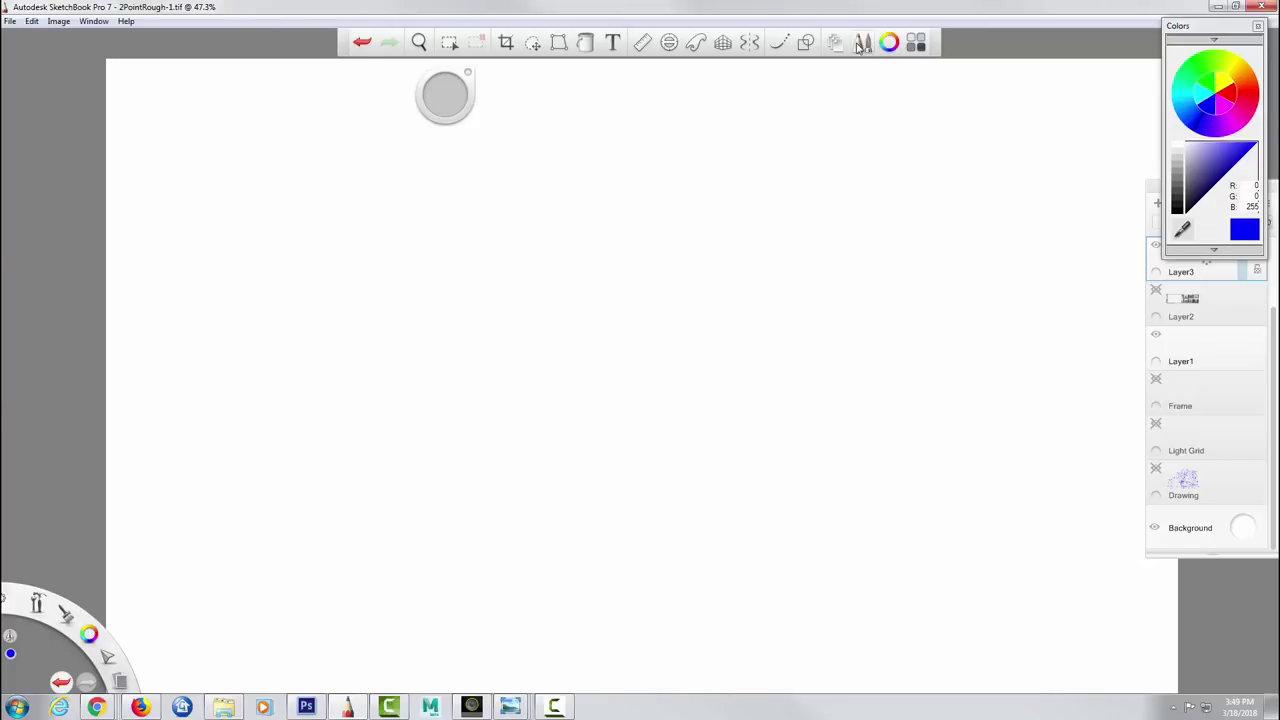
{"action": "left_click", "coordinate": [862, 43]}
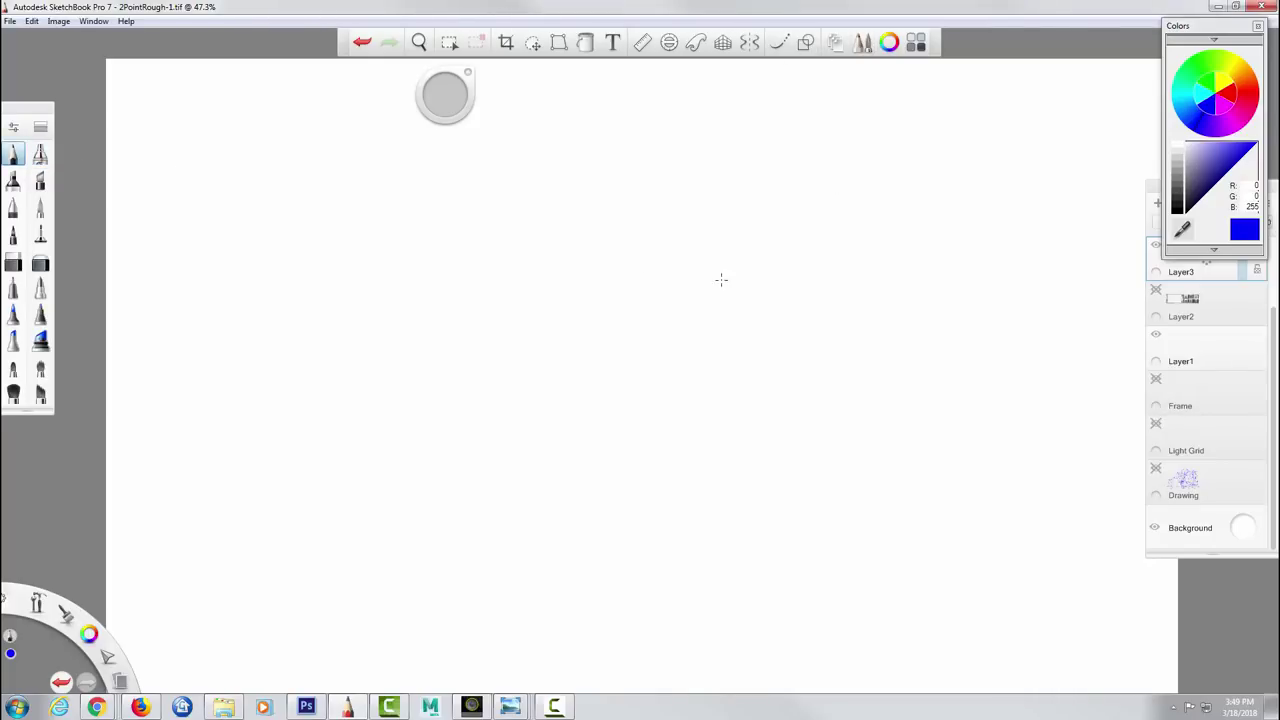
{"action": "left_click_drag", "start_coordinate": [140, 250], "coordinate": [158, 367]}
{"action": "mouse_move", "coordinate": [176, 568]}
{"action": "left_mouse_down"}
{"action": "mouse_move", "coordinate": [889, 586]}
{"action": "mouse_move", "coordinate": [1100, 223]}
{"action": "mouse_move", "coordinate": [278, 200]}
{"action": "left_mouse_up"}
{"action": "left_click_drag", "start_coordinate": [206, 240], "coordinate": [333, 420]}
{"action": "mouse_move", "coordinate": [447, 400]}
{"action": "left_mouse_down"}
{"action": "mouse_move", "coordinate": [786, 428]}
{"action": "mouse_move", "coordinate": [1048, 524]}
{"action": "left_mouse_up"}
{"action": "key", "text": "ctrl+z"}
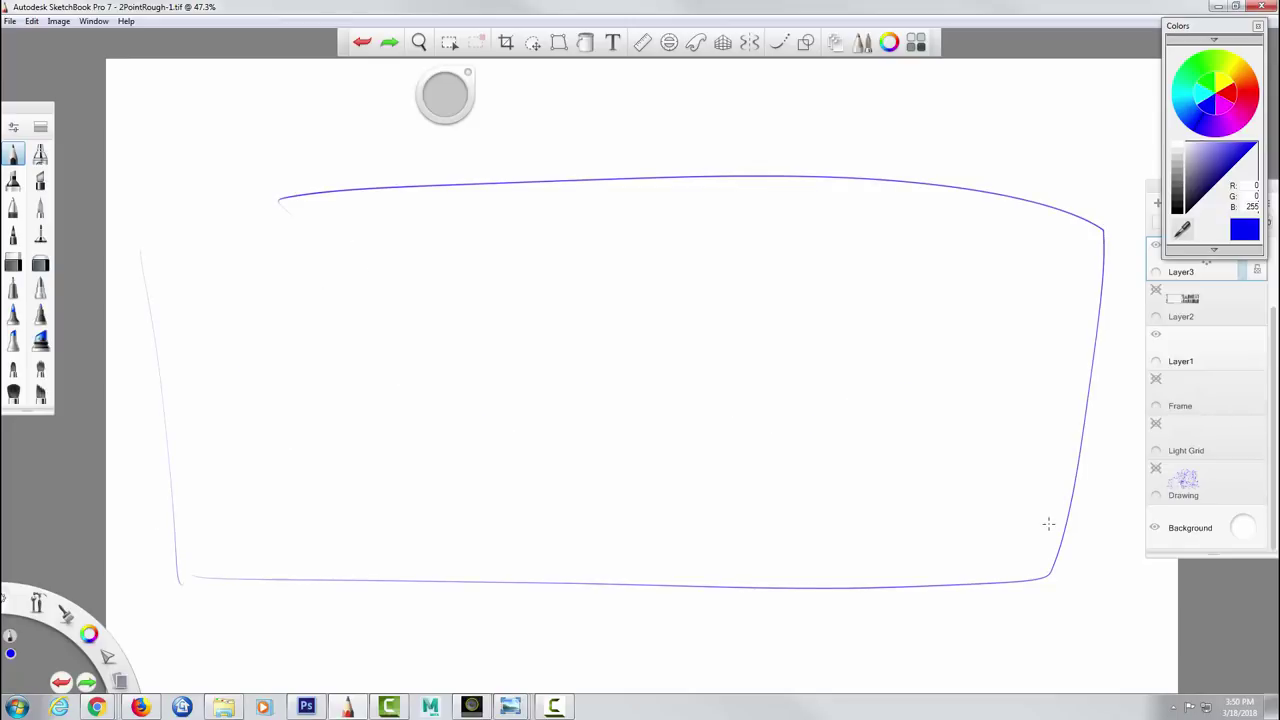
{"action": "key", "text": "ctrl+z"}
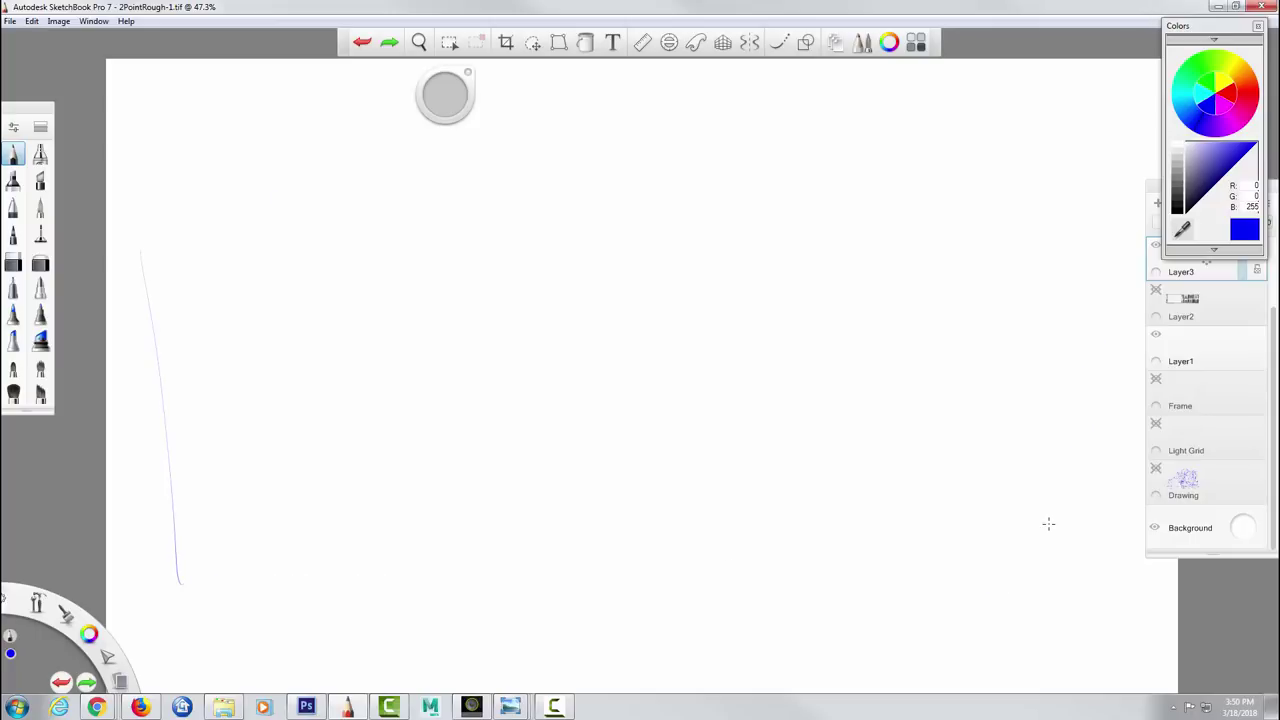
{"action": "key", "text": "ctrl+z"}
- Move the Colors panel clear of the layer list, and show the Drawing layer briefly before hiding it again
{"action": "left_click_drag", "start_coordinate": [1216, 32], "coordinate": [1099, 19]}
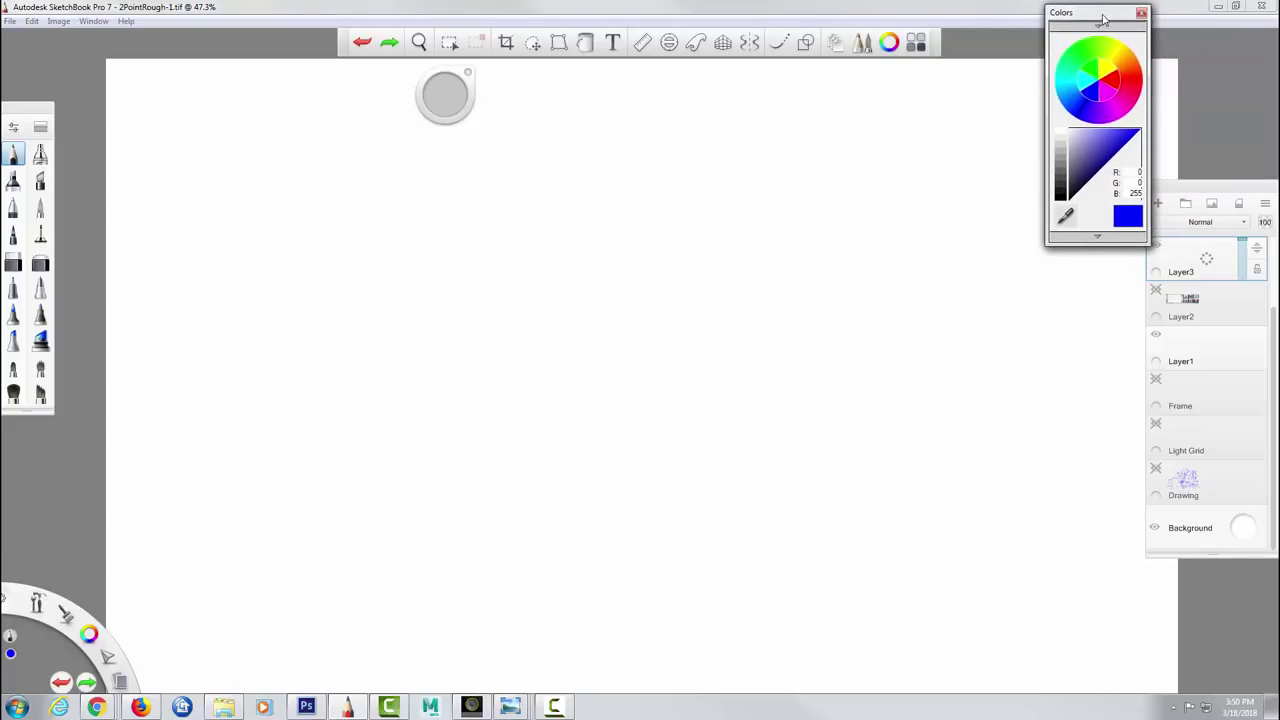
{"action": "left_click", "coordinate": [1156, 470]}
{"action": "left_click", "coordinate": [1157, 470]}
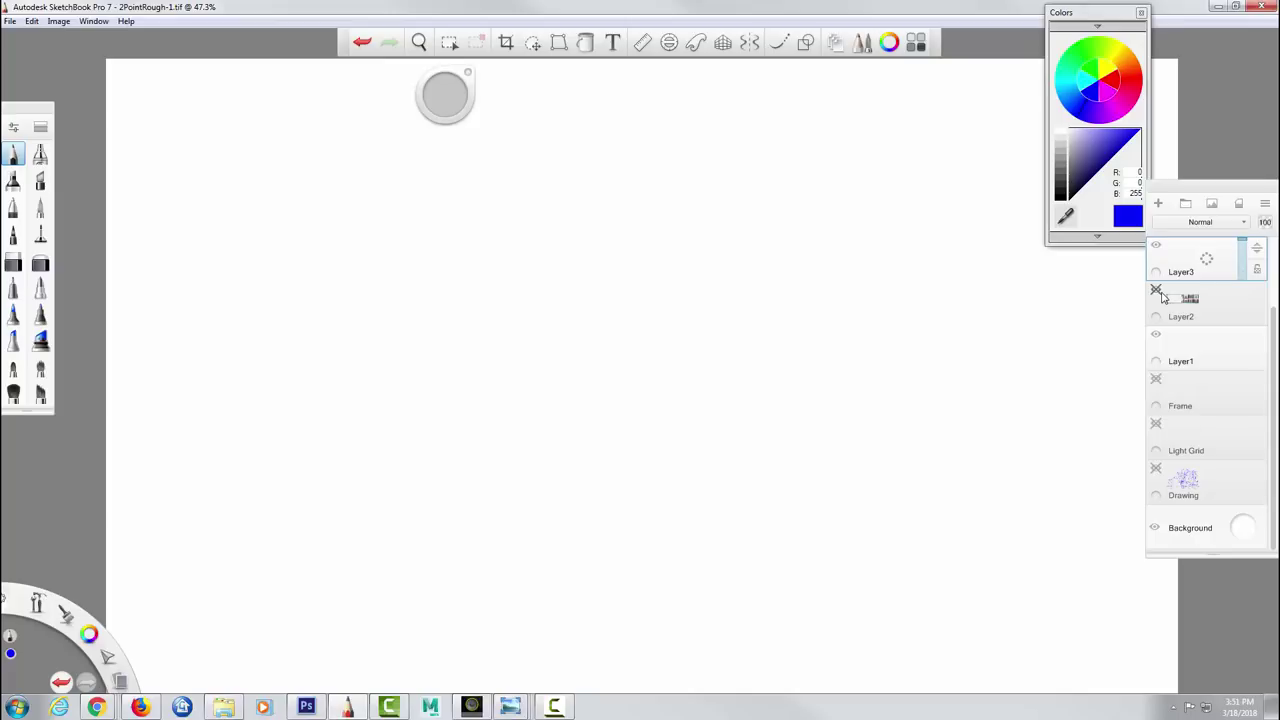
{"action": "left_click", "coordinate": [1156, 291]}
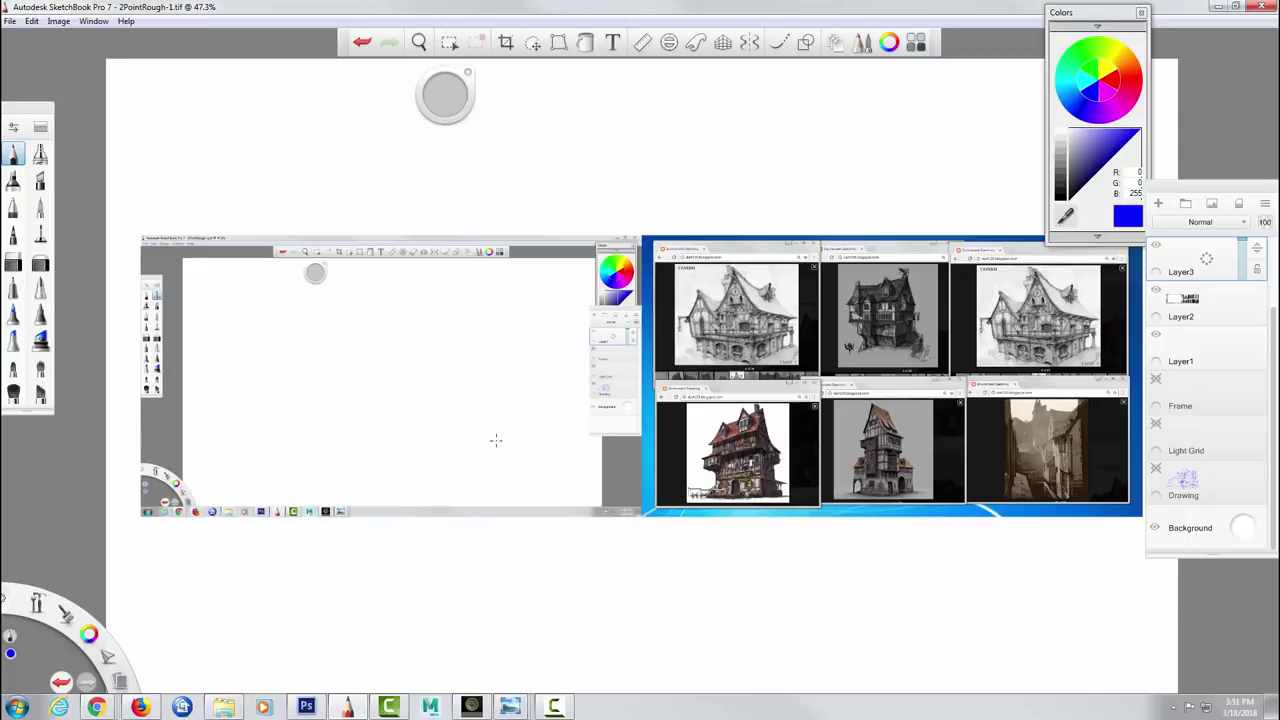
{"action": "mouse_move", "coordinate": [405, 414]}
{"action": "left_mouse_down"}
{"action": "mouse_move", "coordinate": [452, 408]}
{"action": "mouse_move", "coordinate": [452, 381]}
{"action": "left_mouse_up"}
{"action": "scroll", "coordinate": [1207, 297], "scroll_direction": "up", "scroll_amount": 2}
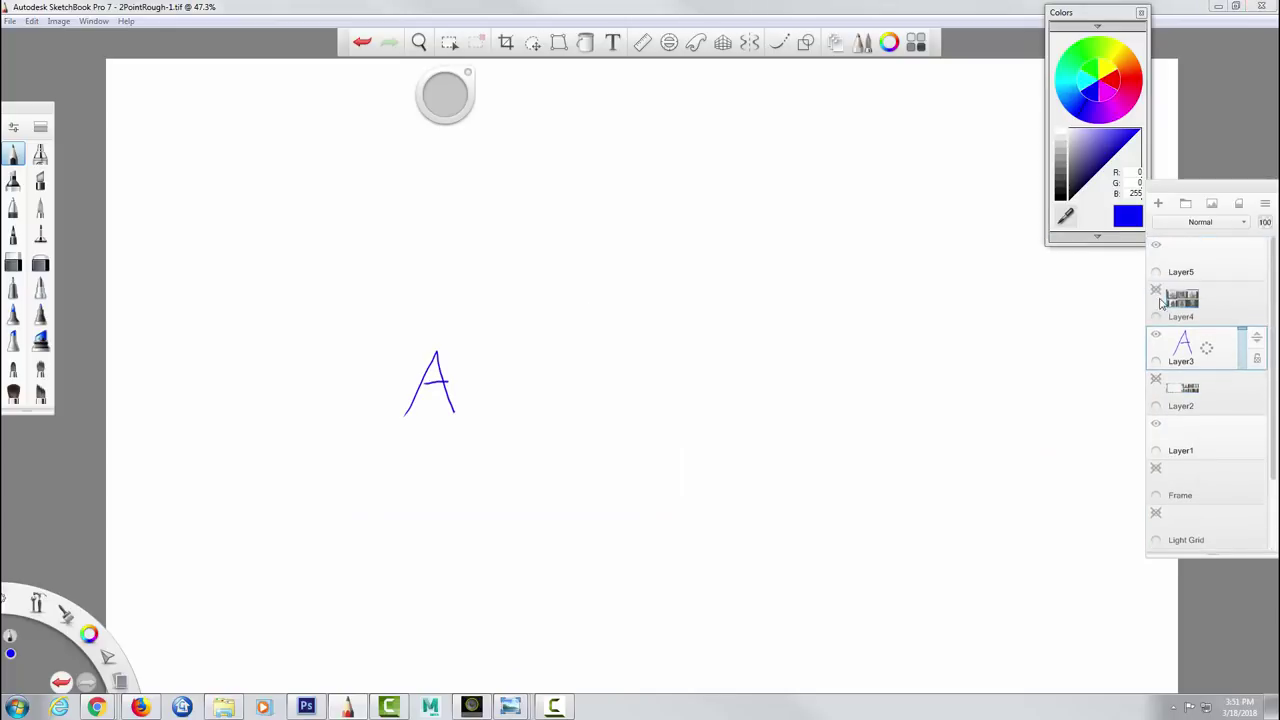
{"action": "left_click", "coordinate": [1157, 336]}
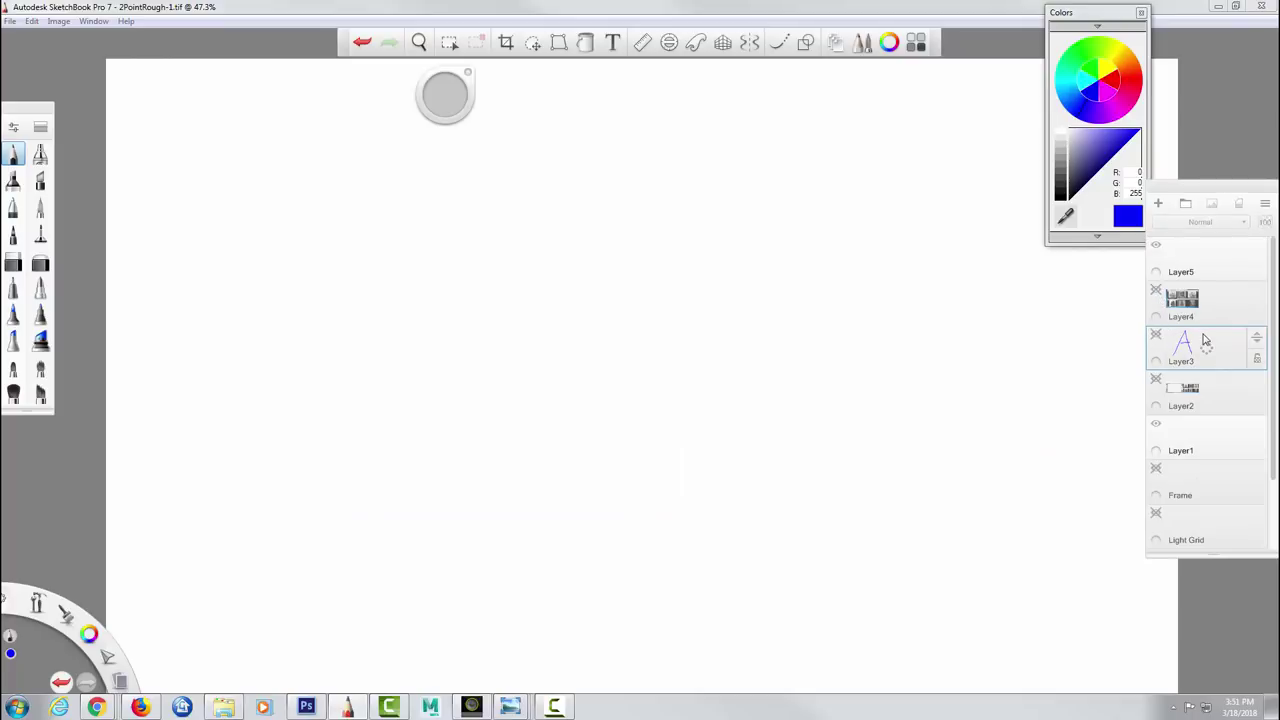
{"action": "left_click", "coordinate": [1157, 337]}
{"action": "key", "text": "ctrl+a"}
{"action": "key", "text": "ctrl+x"}
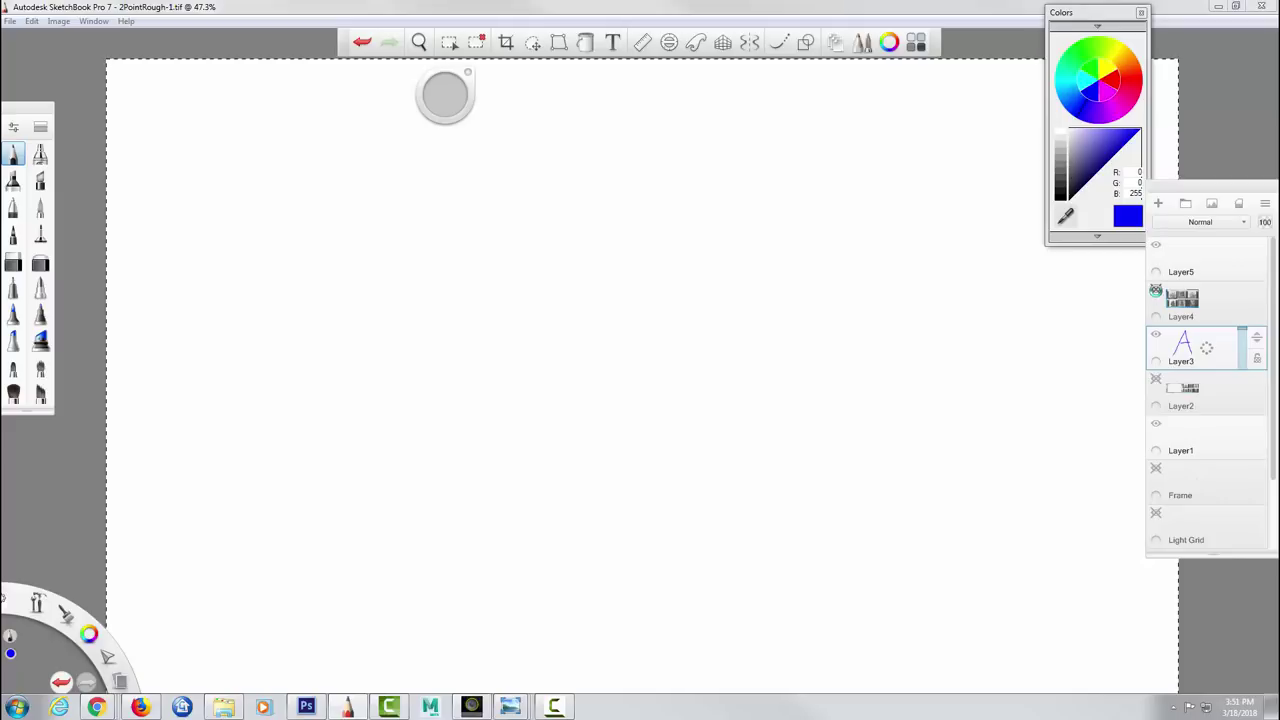
- Show the Layer4 collage to study the medieval house references, clear the selection, and hide the collage again
{"action": "left_click", "coordinate": [1156, 290]}
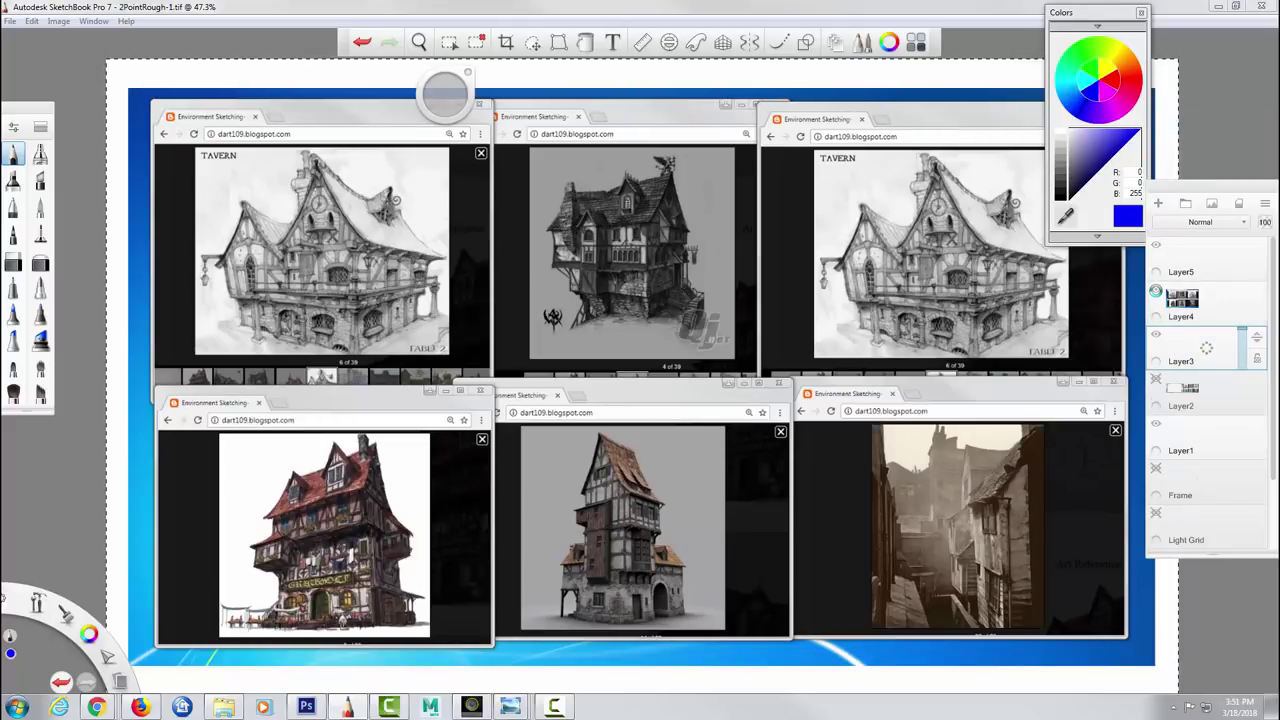
{"action": "key", "text": "ctrl+d"}
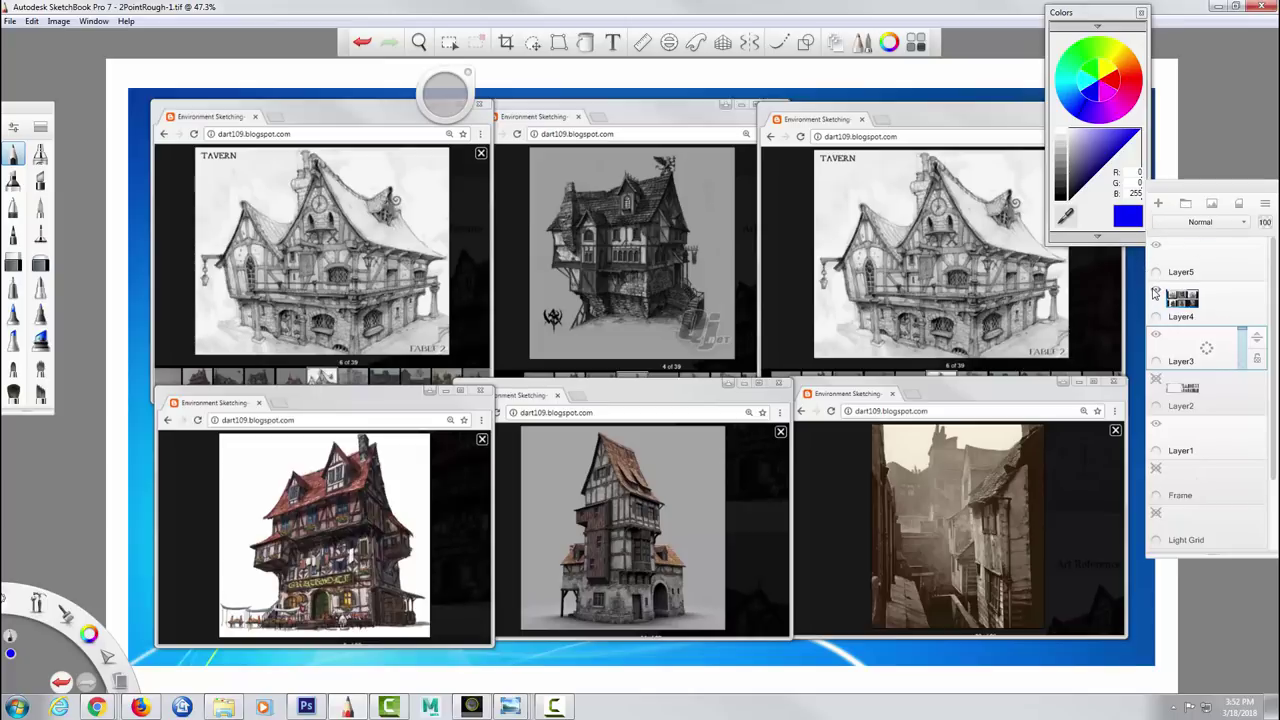
{"action": "left_click", "coordinate": [1155, 291]}
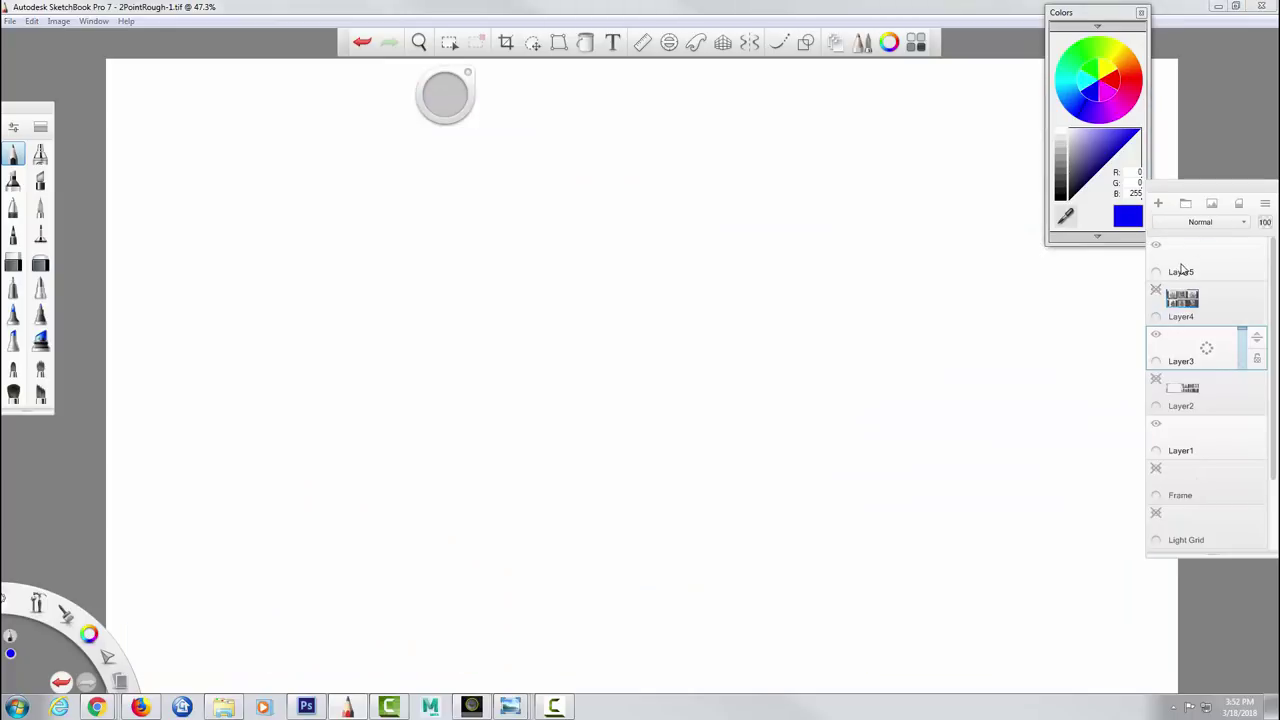
- On Layer5, sketch the building's vertical front corner with base lines receding to both sides in two-point perspective
{"action": "left_click", "coordinate": [1183, 266]}
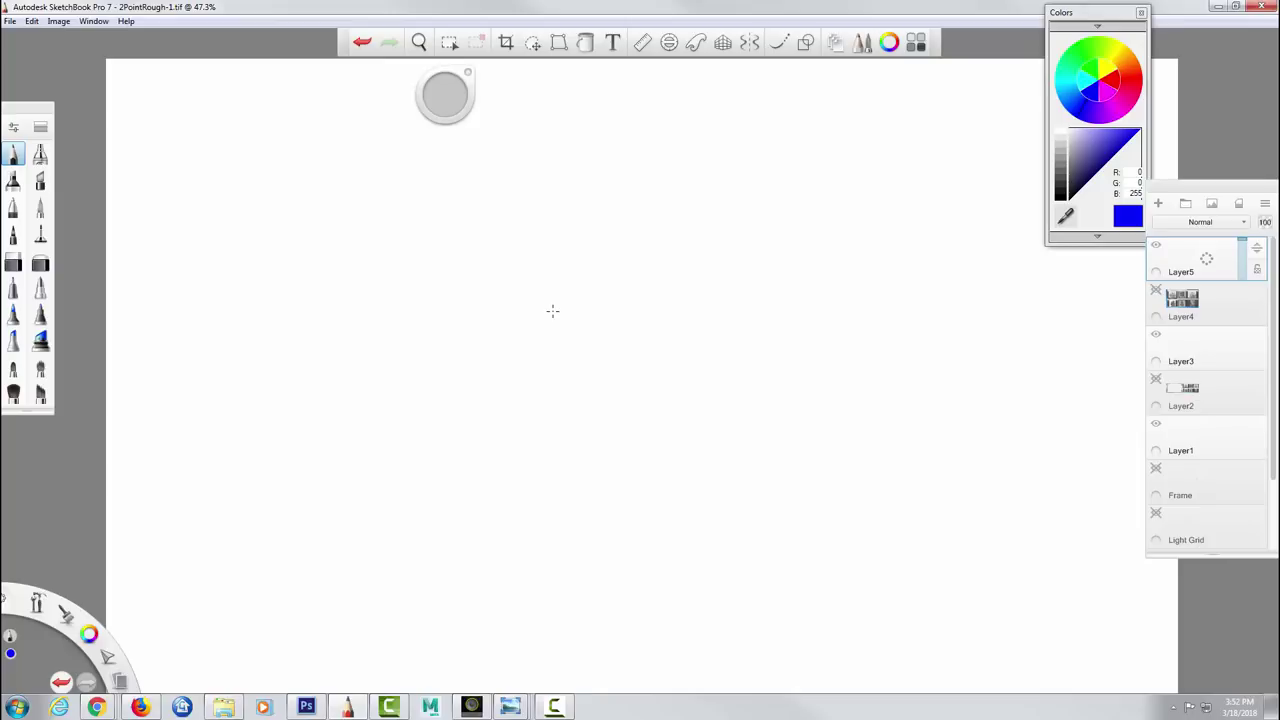
{"action": "key", "text": "space"}
{"action": "left_click_drag", "start_coordinate": [604, 365], "coordinate": [763, 480]}
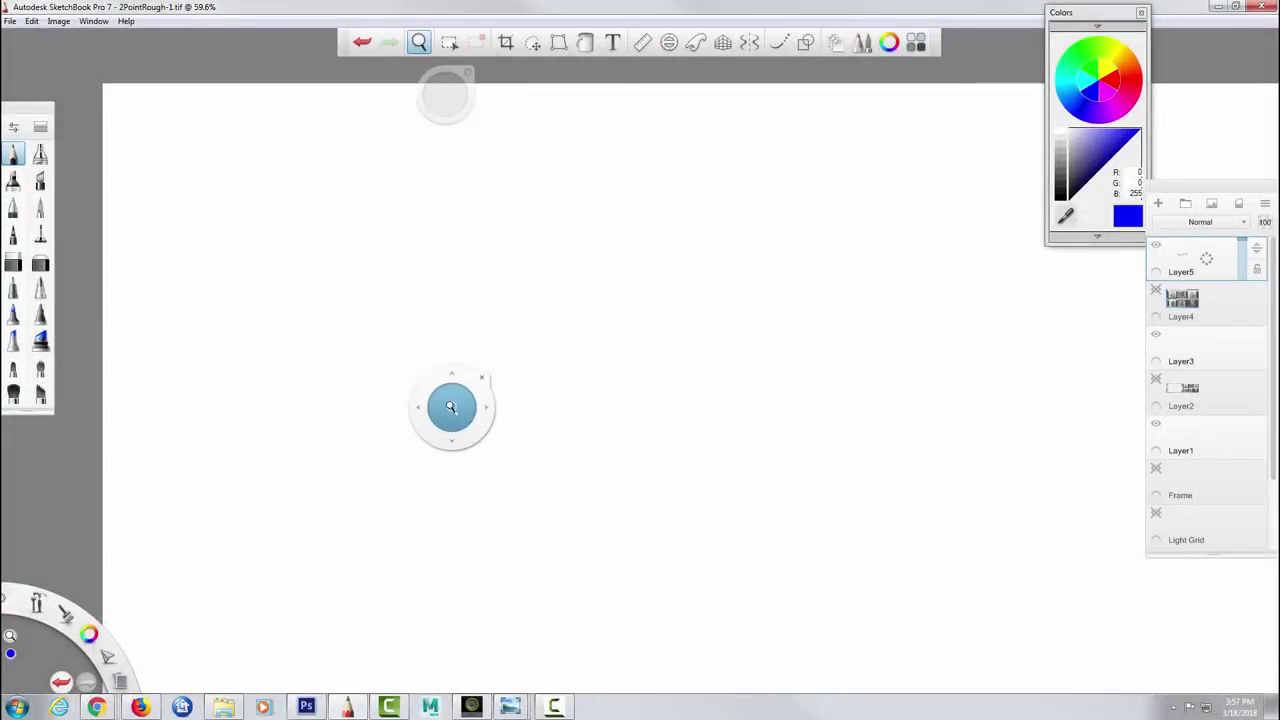
{"action": "left_click_drag", "start_coordinate": [451, 406], "coordinate": [563, 494]}
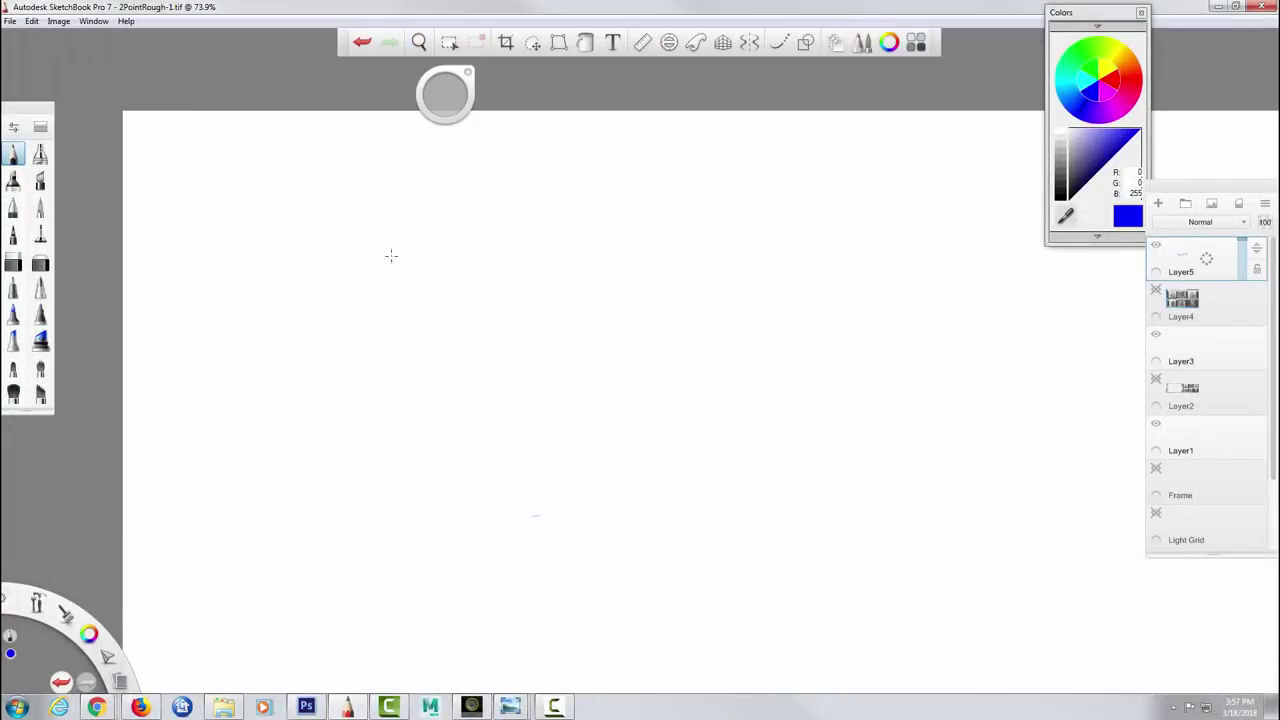
{"action": "left_click_drag", "start_coordinate": [375, 215], "coordinate": [381, 480]}
{"action": "mouse_move", "coordinate": [376, 250]}
{"action": "left_mouse_down"}
{"action": "mouse_move", "coordinate": [389, 498]}
{"action": "mouse_move", "coordinate": [514, 481]}
{"action": "left_mouse_up"}
{"action": "left_click_drag", "start_coordinate": [364, 498], "coordinate": [578, 456]}
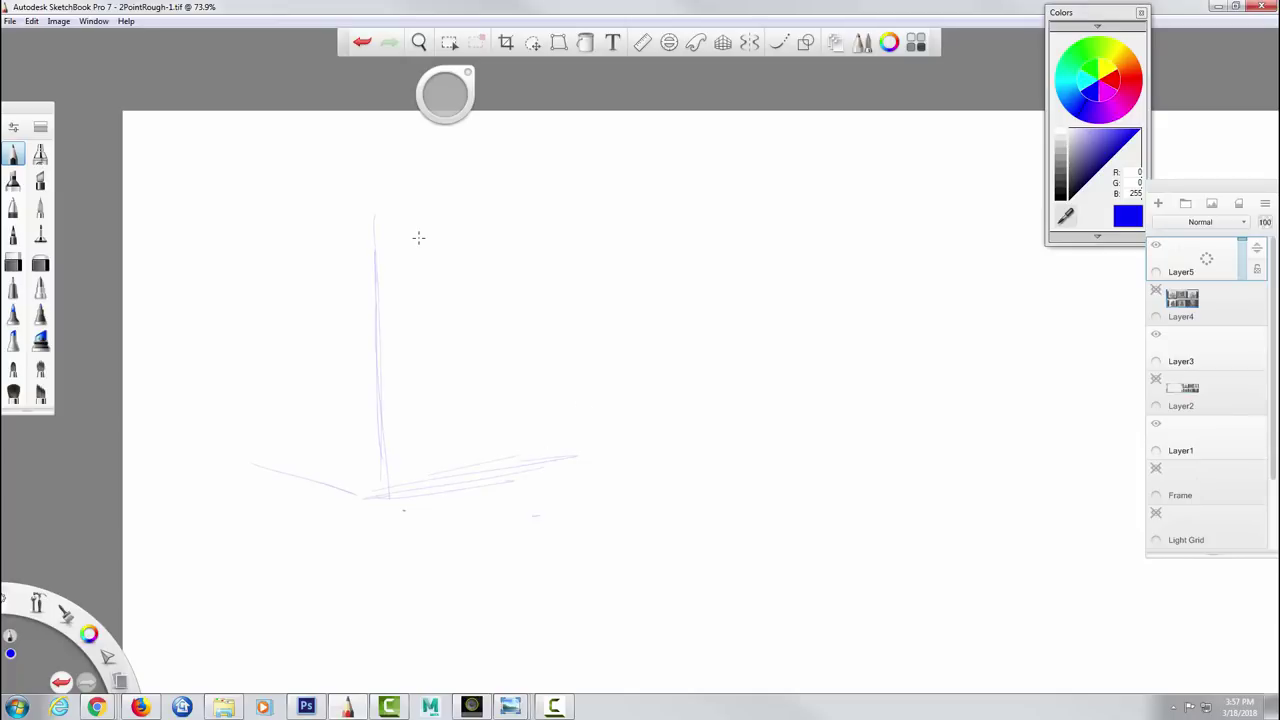
{"action": "left_click_drag", "start_coordinate": [373, 253], "coordinate": [359, 370]}
{"action": "left_click_drag", "start_coordinate": [384, 492], "coordinate": [382, 232]}
- Add light vertical guide lines across both faces of the building block
{"action": "left_click_drag", "start_coordinate": [319, 282], "coordinate": [319, 440]}
{"action": "left_click_drag", "start_coordinate": [280, 402], "coordinate": [280, 455]}
{"action": "left_click_drag", "start_coordinate": [258, 278], "coordinate": [257, 450]}
{"action": "left_click_drag", "start_coordinate": [421, 452], "coordinate": [417, 188]}
{"action": "left_click_drag", "start_coordinate": [441, 302], "coordinate": [441, 448]}
{"action": "left_click_drag", "start_coordinate": [467, 390], "coordinate": [467, 452]}
{"action": "left_click_drag", "start_coordinate": [490, 340], "coordinate": [490, 432]}
{"action": "left_click_drag", "start_coordinate": [499, 210], "coordinate": [499, 307]}
{"action": "left_click_drag", "start_coordinate": [534, 316], "coordinate": [535, 384]}
- Add receding horizontal guide lines at several heights across the left and right faces of the building
{"action": "left_click_drag", "start_coordinate": [223, 337], "coordinate": [657, 317]}
{"action": "key", "text": "ctrl+z"}
{"action": "left_click_drag", "start_coordinate": [297, 324], "coordinate": [376, 324]}
{"action": "left_click_drag", "start_coordinate": [222, 326], "coordinate": [376, 324]}
{"action": "left_click_drag", "start_coordinate": [402, 211], "coordinate": [249, 250]}
{"action": "left_click_drag", "start_coordinate": [219, 387], "coordinate": [334, 390]}
{"action": "left_click_drag", "start_coordinate": [419, 324], "coordinate": [541, 326]}
{"action": "left_click_drag", "start_coordinate": [443, 273], "coordinate": [541, 284]}
{"action": "left_click_drag", "start_coordinate": [414, 268], "coordinate": [569, 281]}
{"action": "left_click_drag", "start_coordinate": [411, 212], "coordinate": [533, 234]}
{"action": "mouse_move", "coordinate": [421, 403]}
{"action": "left_mouse_down"}
{"action": "mouse_move", "coordinate": [574, 397]}
{"action": "mouse_move", "coordinate": [555, 395]}
{"action": "left_mouse_up"}
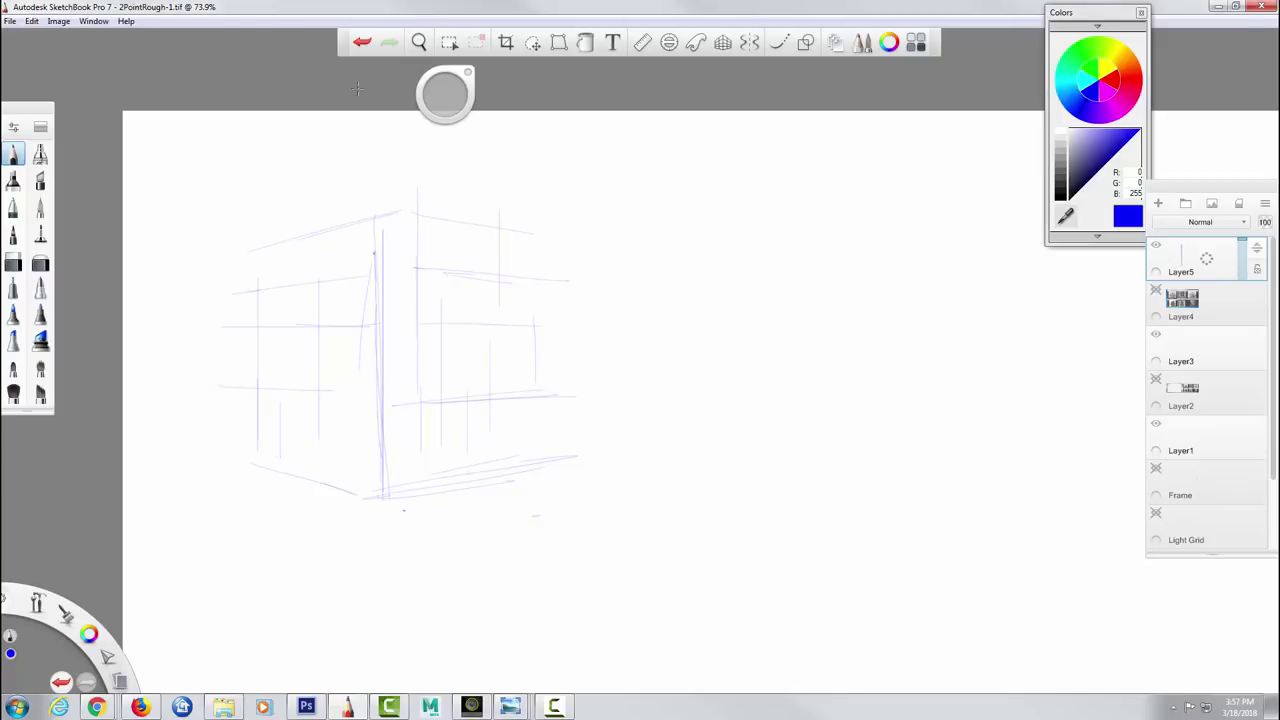
- Outline a curved, sloping roof panel on the upper part of the right face
{"action": "mouse_move", "coordinate": [399, 193]}
{"action": "left_mouse_down"}
{"action": "mouse_move", "coordinate": [434, 266]}
{"action": "mouse_move", "coordinate": [506, 272]}
{"action": "left_mouse_up"}
{"action": "left_click_drag", "start_coordinate": [446, 95], "coordinate": [507, 97]}
{"action": "left_click_drag", "start_coordinate": [432, 264], "coordinate": [508, 278]}
{"action": "left_click_drag", "start_coordinate": [464, 208], "coordinate": [510, 280]}
- Sketch a projecting upper-storey box with a curved underside on the left face
{"action": "mouse_move", "coordinate": [396, 187]}
{"action": "left_mouse_down"}
{"action": "mouse_move", "coordinate": [394, 253]}
{"action": "mouse_move", "coordinate": [397, 197]}
{"action": "mouse_move", "coordinate": [396, 299]}
{"action": "mouse_move", "coordinate": [401, 186]}
{"action": "mouse_move", "coordinate": [401, 325]}
{"action": "mouse_move", "coordinate": [368, 279]}
{"action": "left_mouse_up"}
{"action": "mouse_move", "coordinate": [400, 316]}
{"action": "left_mouse_down"}
{"action": "mouse_move", "coordinate": [368, 279]}
{"action": "mouse_move", "coordinate": [298, 289]}
{"action": "left_mouse_up"}
{"action": "mouse_move", "coordinate": [366, 279]}
{"action": "left_mouse_down"}
{"action": "mouse_move", "coordinate": [288, 291]}
{"action": "mouse_move", "coordinate": [314, 317]}
{"action": "mouse_move", "coordinate": [306, 325]}
{"action": "mouse_move", "coordinate": [404, 320]}
{"action": "mouse_move", "coordinate": [298, 326]}
{"action": "left_mouse_up"}
{"action": "mouse_move", "coordinate": [366, 201]}
{"action": "left_mouse_down"}
{"action": "mouse_move", "coordinate": [368, 286]}
{"action": "mouse_move", "coordinate": [398, 214]}
{"action": "mouse_move", "coordinate": [296, 222]}
{"action": "mouse_move", "coordinate": [288, 292]}
{"action": "left_mouse_up"}
{"action": "left_click_drag", "start_coordinate": [288, 288], "coordinate": [289, 222]}
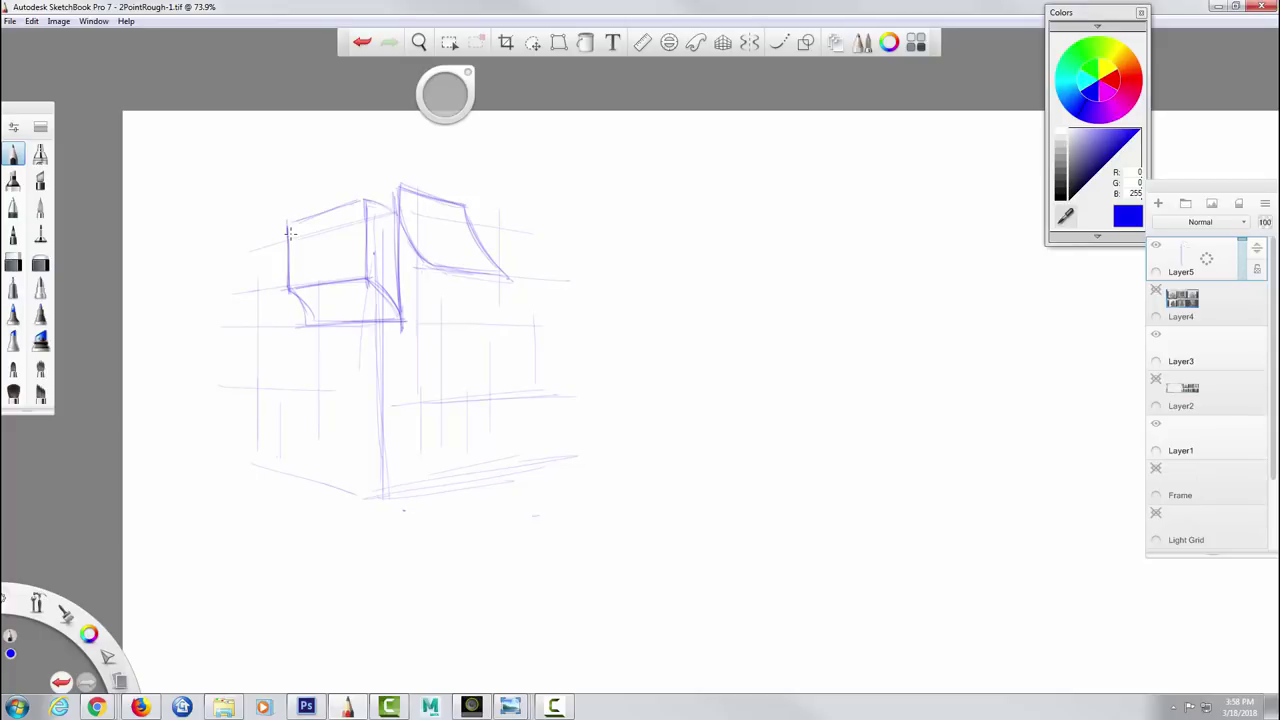
- Draw the overhanging room beneath the right face's sloping roof, with its underside tapering back to the wall
{"action": "left_click_drag", "start_coordinate": [432, 264], "coordinate": [430, 350]}
{"action": "mouse_move", "coordinate": [401, 304]}
{"action": "left_mouse_down"}
{"action": "mouse_move", "coordinate": [399, 365]}
{"action": "mouse_move", "coordinate": [514, 355]}
{"action": "mouse_move", "coordinate": [254, 358]}
{"action": "left_mouse_up"}
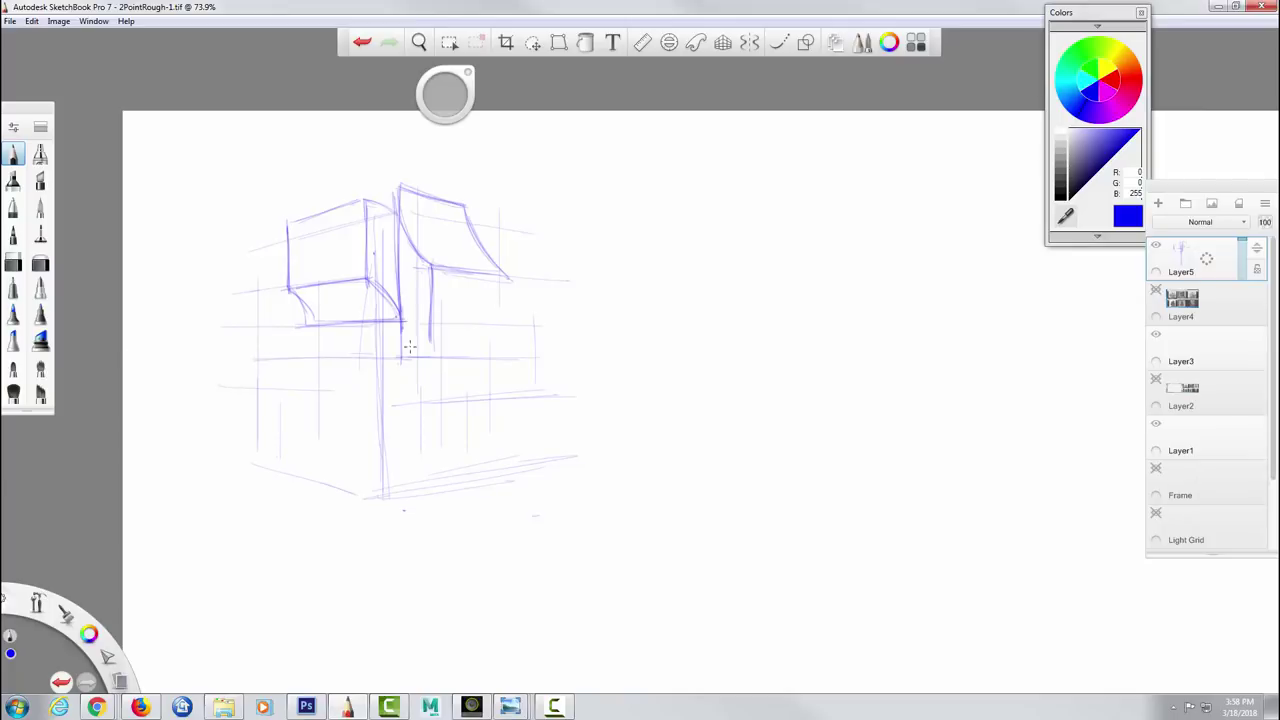
{"action": "left_click_drag", "start_coordinate": [431, 341], "coordinate": [506, 343]}
{"action": "left_click_drag", "start_coordinate": [500, 279], "coordinate": [499, 330]}
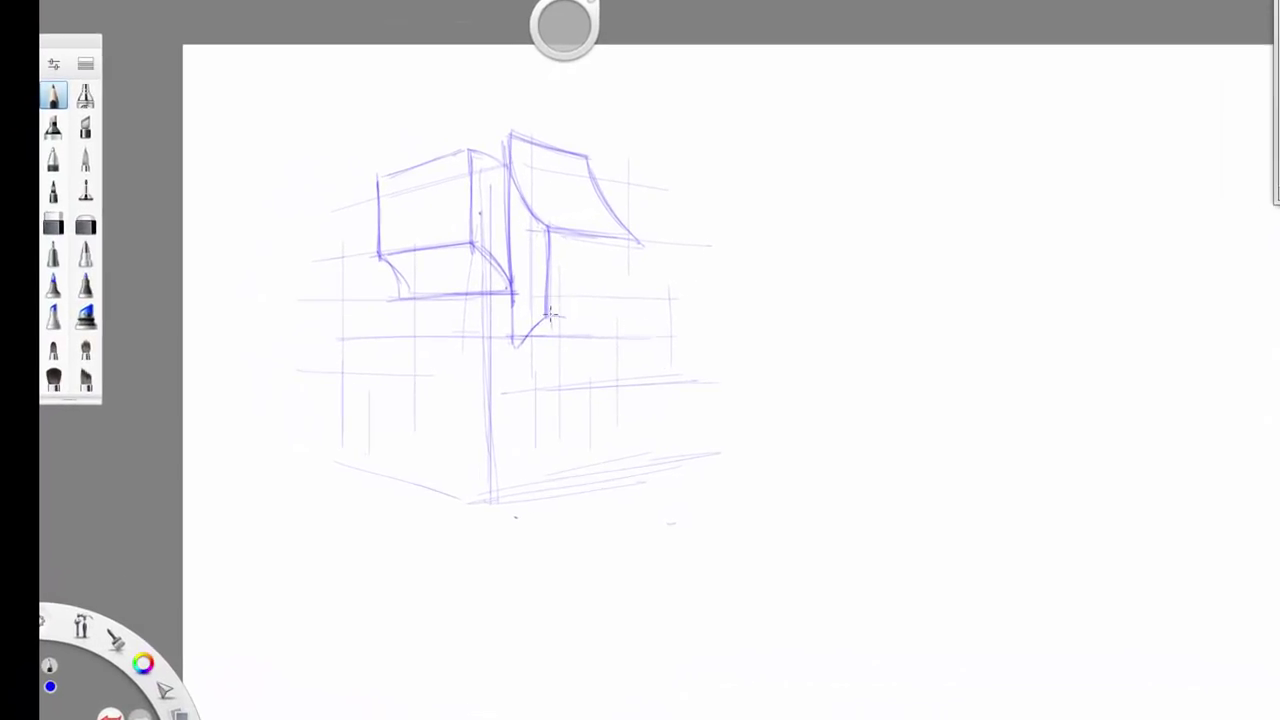
{"action": "left_click_drag", "start_coordinate": [629, 306], "coordinate": [628, 321]}
{"action": "left_click_drag", "start_coordinate": [507, 344], "coordinate": [617, 342]}
{"action": "left_click_drag", "start_coordinate": [546, 316], "coordinate": [630, 320]}
{"action": "left_click_drag", "start_coordinate": [628, 320], "coordinate": [600, 342]}
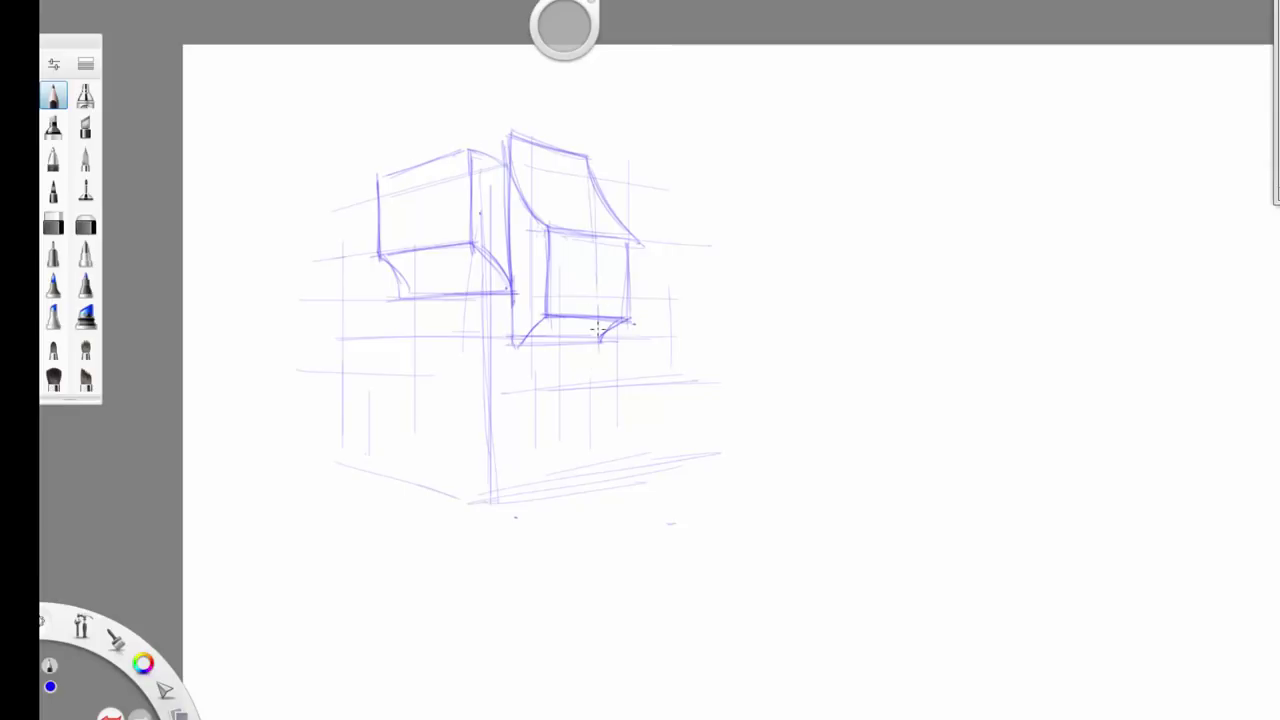
- Cap the left projecting box with a curved roof rising to the corner peak, and refine the box's curved underside
{"action": "left_click_drag", "start_coordinate": [394, 270], "coordinate": [408, 296]}
{"action": "left_click_drag", "start_coordinate": [509, 115], "coordinate": [509, 158]}
{"action": "left_click_drag", "start_coordinate": [583, 138], "coordinate": [587, 157]}
{"action": "left_click_drag", "start_coordinate": [464, 150], "coordinate": [500, 108]}
{"action": "left_click_drag", "start_coordinate": [376, 178], "coordinate": [424, 148]}
{"action": "mouse_move", "coordinate": [506, 94]}
{"action": "left_mouse_down"}
{"action": "mouse_move", "coordinate": [510, 136]}
{"action": "mouse_move", "coordinate": [483, 142]}
{"action": "left_mouse_up"}
{"action": "mouse_move", "coordinate": [378, 149]}
{"action": "left_mouse_down"}
{"action": "mouse_move", "coordinate": [514, 80]}
{"action": "mouse_move", "coordinate": [361, 158]}
{"action": "left_mouse_up"}
{"action": "mouse_move", "coordinate": [422, 147]}
{"action": "left_mouse_down"}
{"action": "mouse_move", "coordinate": [433, 117]}
{"action": "mouse_move", "coordinate": [421, 265]}
{"action": "left_mouse_up"}
{"action": "left_click_drag", "start_coordinate": [377, 174], "coordinate": [422, 124]}
{"action": "left_click_drag", "start_coordinate": [422, 124], "coordinate": [374, 178]}
{"action": "mouse_move", "coordinate": [378, 176]}
{"action": "left_mouse_down"}
{"action": "mouse_move", "coordinate": [468, 150]}
{"action": "mouse_move", "coordinate": [502, 86]}
{"action": "left_mouse_up"}
{"action": "mouse_move", "coordinate": [420, 123]}
{"action": "left_mouse_down"}
{"action": "mouse_move", "coordinate": [504, 85]}
{"action": "mouse_move", "coordinate": [494, 147]}
{"action": "mouse_move", "coordinate": [358, 182]}
{"action": "mouse_move", "coordinate": [468, 150]}
{"action": "left_mouse_up"}
{"action": "left_click_drag", "start_coordinate": [470, 196], "coordinate": [503, 283]}
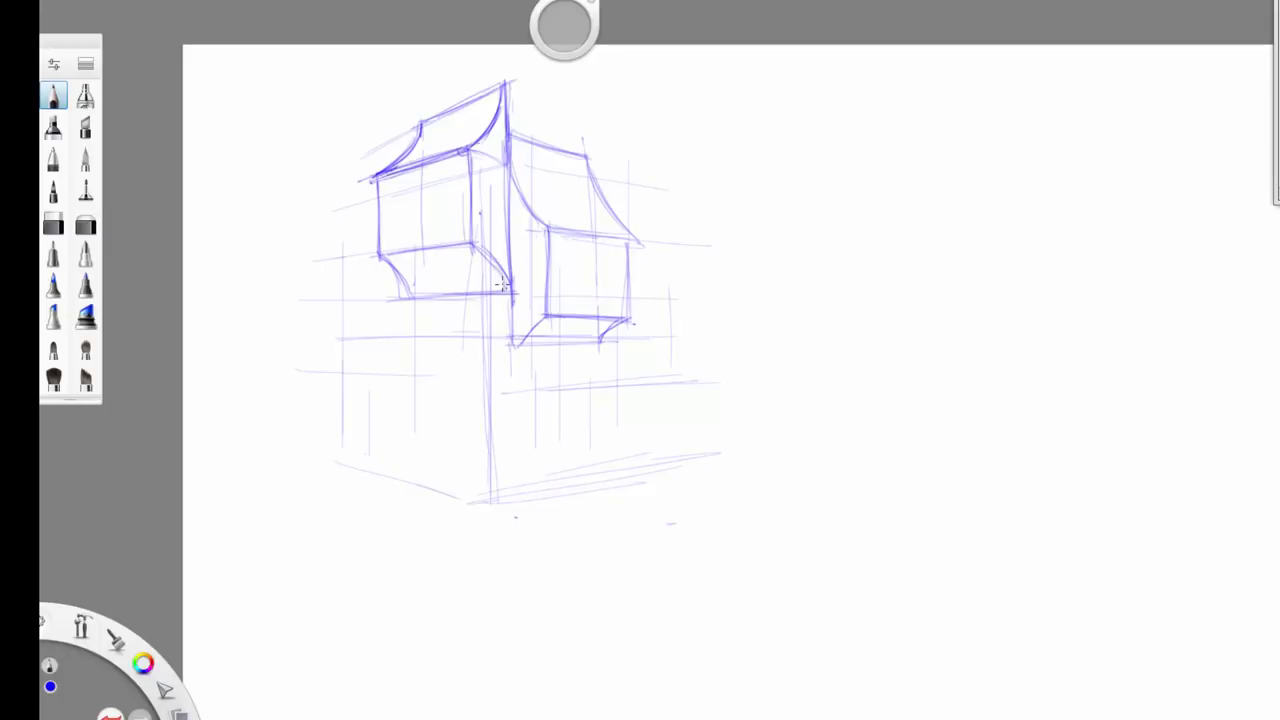
- Draw a ledge with a curved end under the left box, and carry a thin band around the corner below both overhangs
{"action": "left_click_drag", "start_coordinate": [516, 342], "coordinate": [350, 344]}
{"action": "left_click_drag", "start_coordinate": [325, 299], "coordinate": [350, 345]}
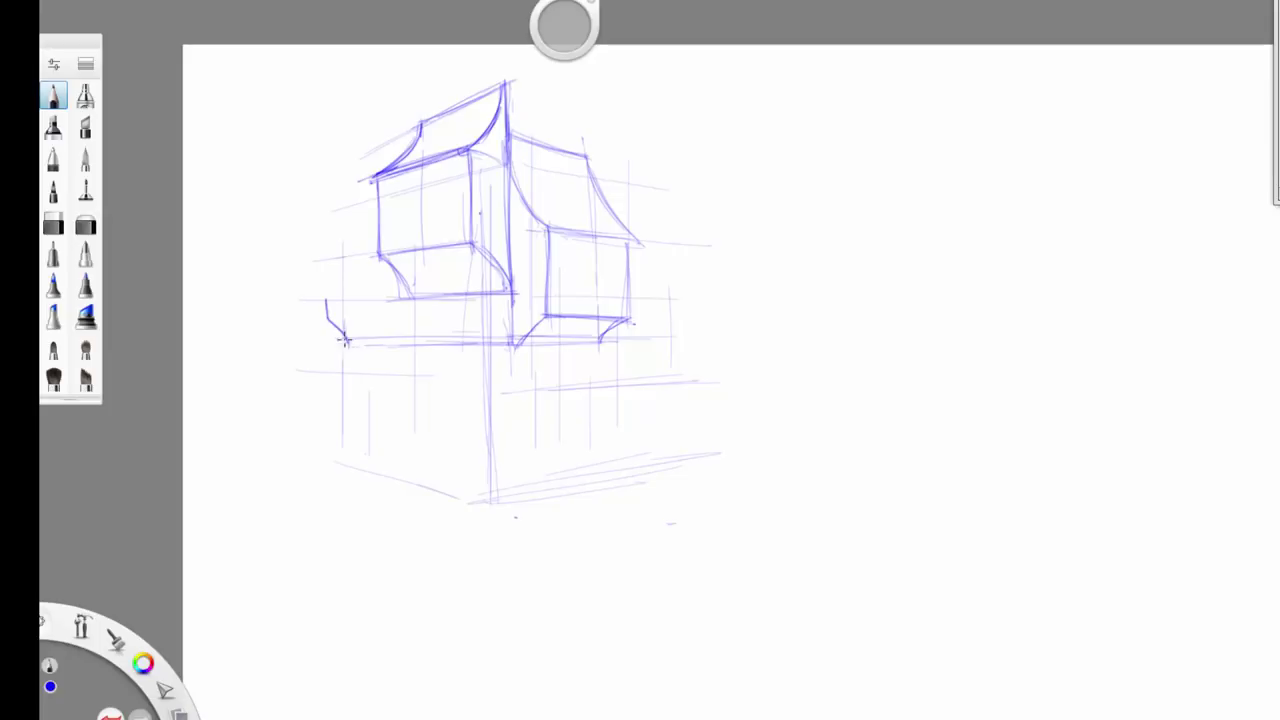
{"action": "mouse_move", "coordinate": [512, 343]}
{"action": "left_mouse_down"}
{"action": "mouse_move", "coordinate": [374, 342]}
{"action": "mouse_move", "coordinate": [514, 345]}
{"action": "left_mouse_up"}
{"action": "mouse_move", "coordinate": [349, 345]}
{"action": "left_mouse_down"}
{"action": "mouse_move", "coordinate": [349, 357]}
{"action": "mouse_move", "coordinate": [600, 354]}
{"action": "left_mouse_up"}
{"action": "left_click_drag", "start_coordinate": [326, 300], "coordinate": [512, 291]}
{"action": "left_click_drag", "start_coordinate": [318, 268], "coordinate": [396, 262]}
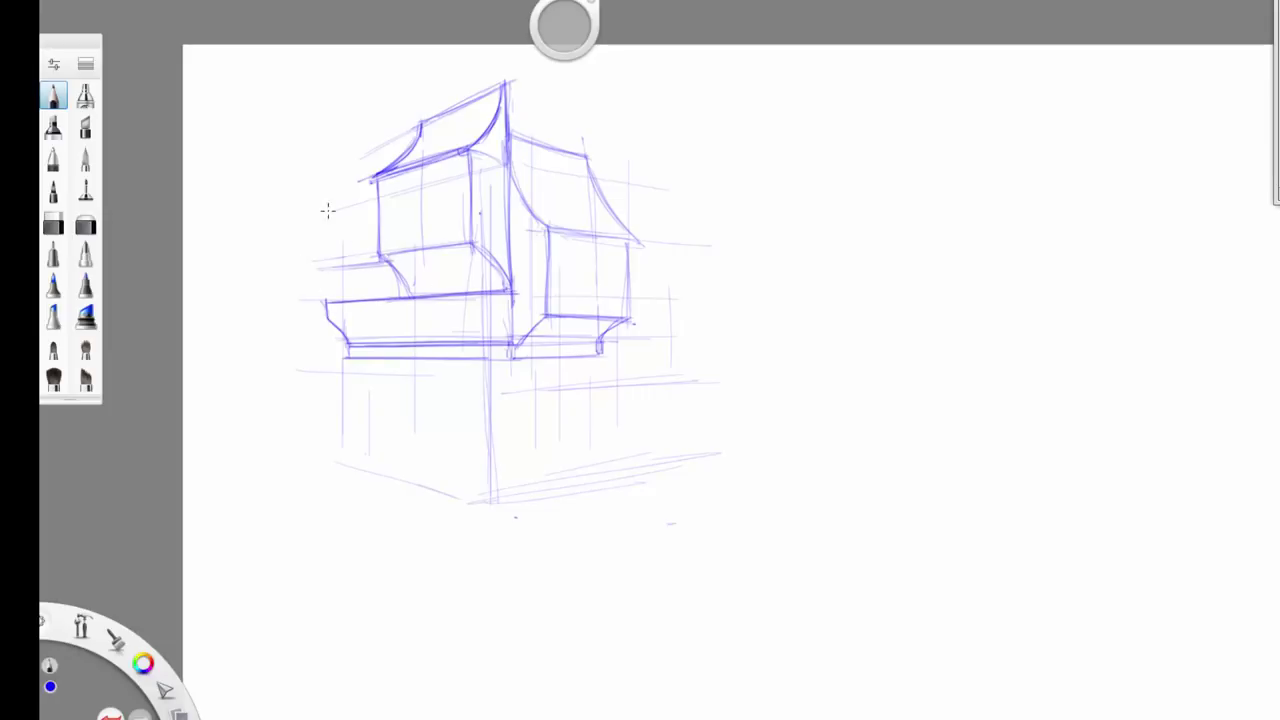
- Extend the left roof and wall lines outward in perspective, and reinforce the right roof's edge and overhang
{"action": "left_click_drag", "start_coordinate": [378, 190], "coordinate": [307, 213]}
{"action": "left_click_drag", "start_coordinate": [502, 85], "coordinate": [273, 180]}
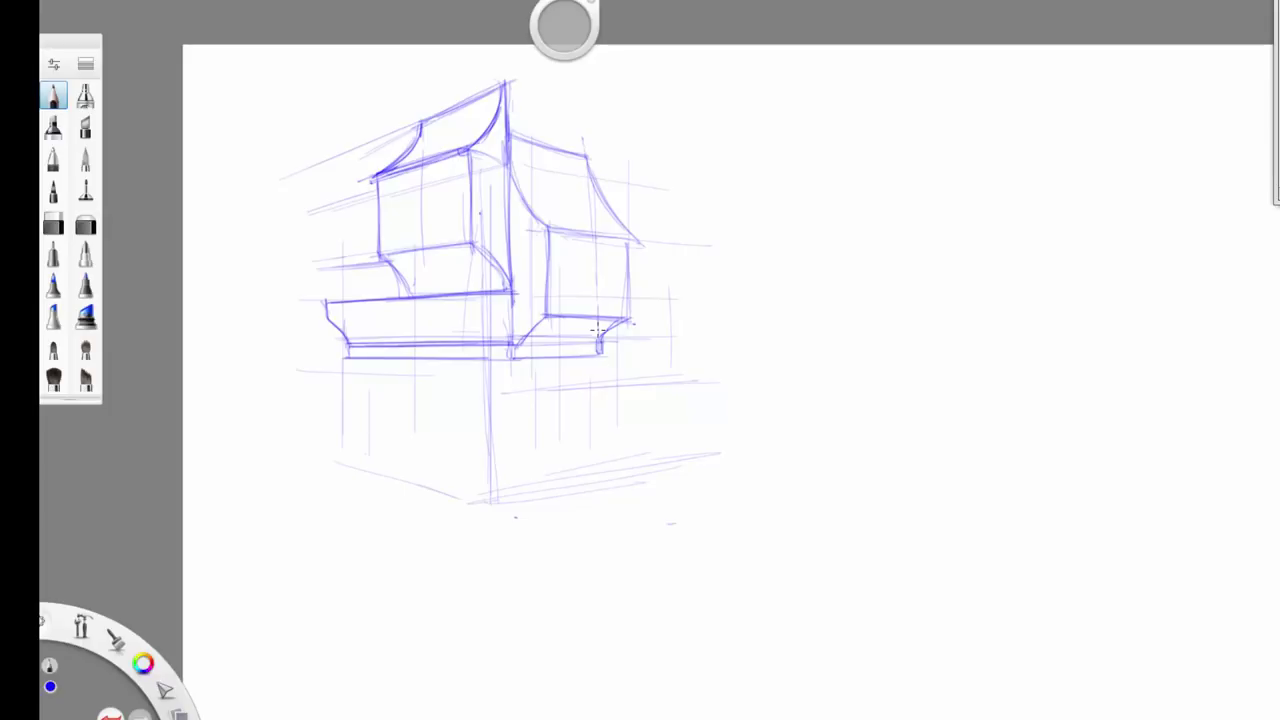
{"action": "left_click_drag", "start_coordinate": [588, 160], "coordinate": [627, 227]}
{"action": "mouse_move", "coordinate": [583, 138]}
{"action": "left_mouse_down"}
{"action": "mouse_move", "coordinate": [639, 241]}
{"action": "mouse_move", "coordinate": [629, 321]}
{"action": "left_mouse_up"}
{"action": "left_click_drag", "start_coordinate": [611, 327], "coordinate": [600, 351]}
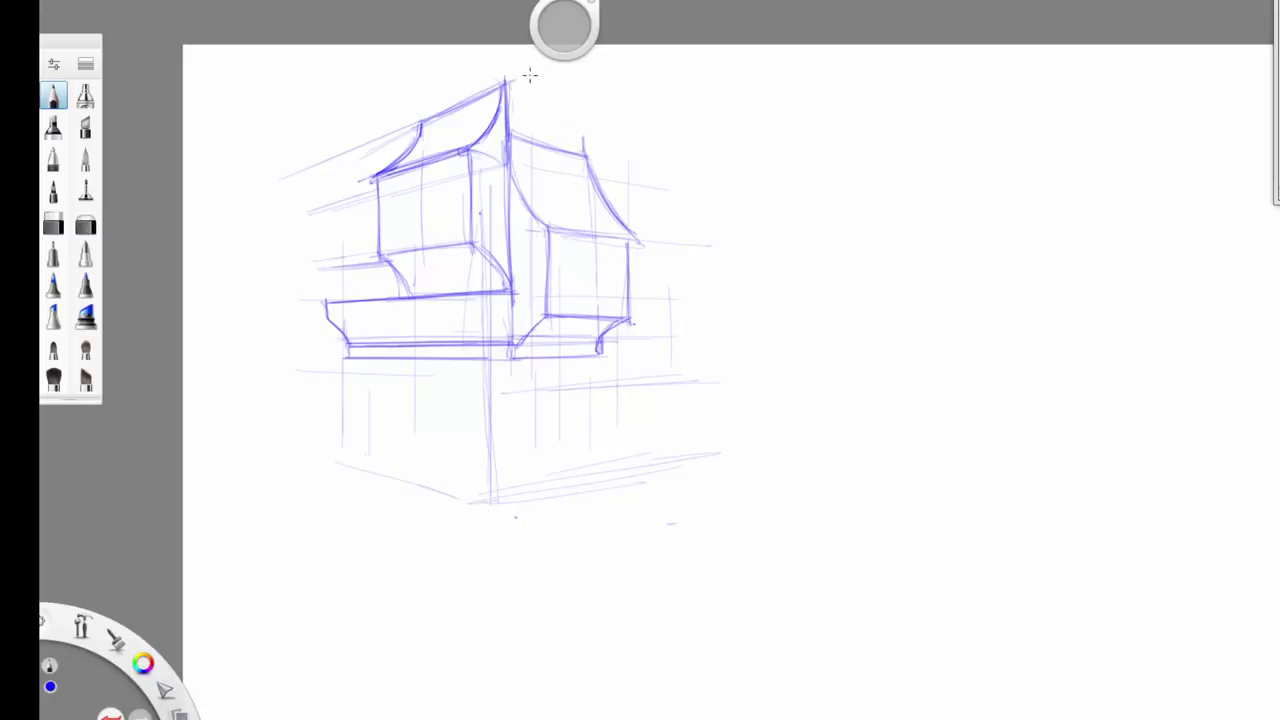
{"action": "left_click_drag", "start_coordinate": [505, 80], "coordinate": [620, 112]}
- Scale the building sketch down slightly and move it lower to leave room above the roof, and return to the pencil
{"action": "key", "text": "v"}
{"action": "key", "text": "Escape"}
{"action": "key", "text": "v"}
{"action": "left_click", "coordinate": [754, 5]}
{"action": "mouse_move", "coordinate": [451, 55]}
{"action": "left_mouse_down"}
{"action": "mouse_move", "coordinate": [244, 136]}
{"action": "mouse_move", "coordinate": [717, 69]}
{"action": "mouse_move", "coordinate": [707, 44]}
{"action": "left_mouse_up"}
{"action": "key", "text": "v"}
{"action": "left_click_drag", "start_coordinate": [543, 262], "coordinate": [512, 275]}
{"action": "left_click_drag", "start_coordinate": [513, 399], "coordinate": [500, 469]}
{"action": "left_click", "coordinate": [537, 357]}
{"action": "left_click_drag", "start_coordinate": [476, 555], "coordinate": [728, 508]}
{"action": "left_click", "coordinate": [54, 97]}
- Strengthen the right base line, and draw receding roof lines down both sides from the corner peak
{"action": "left_click_drag", "start_coordinate": [482, 556], "coordinate": [685, 516]}
{"action": "left_click_drag", "start_coordinate": [529, 214], "coordinate": [686, 250]}
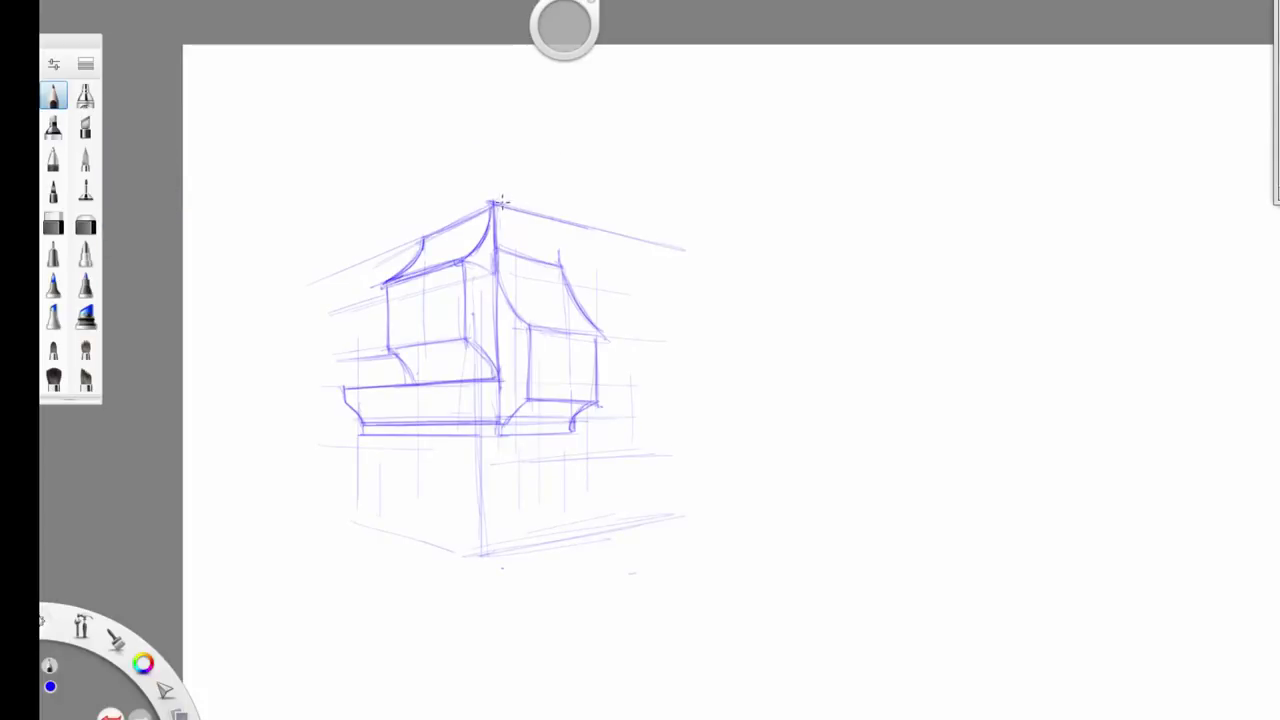
{"action": "left_click_drag", "start_coordinate": [495, 203], "coordinate": [326, 276]}
- Draw a steep curved gable above the right wall, rising from the corner to a peak, with vertical centre guides
{"action": "mouse_move", "coordinate": [500, 202]}
{"action": "left_mouse_down"}
{"action": "mouse_move", "coordinate": [554, 171]}
{"action": "mouse_move", "coordinate": [582, 112]}
{"action": "left_mouse_up"}
{"action": "left_click_drag", "start_coordinate": [580, 120], "coordinate": [581, 223]}
{"action": "left_click_drag", "start_coordinate": [579, 132], "coordinate": [574, 228]}
{"action": "left_click_drag", "start_coordinate": [492, 106], "coordinate": [492, 195]}
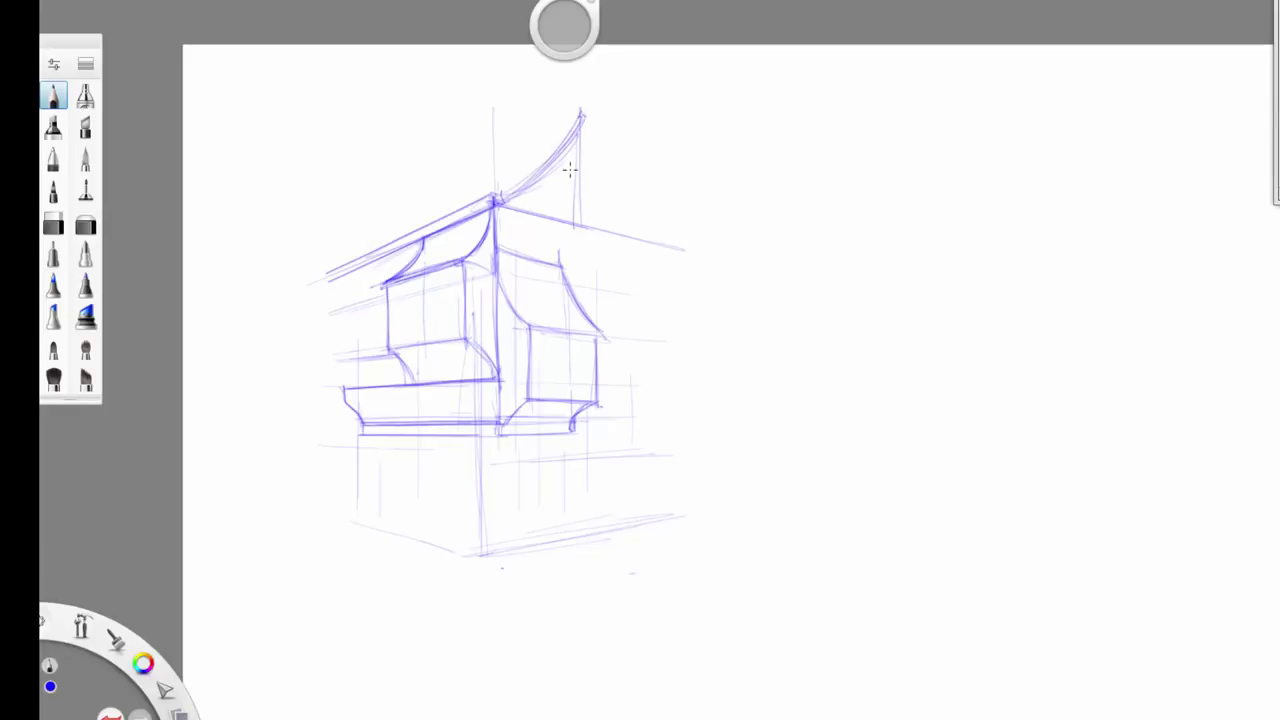
{"action": "left_click_drag", "start_coordinate": [582, 112], "coordinate": [643, 240]}
{"action": "left_click_drag", "start_coordinate": [602, 166], "coordinate": [662, 247]}
{"action": "mouse_move", "coordinate": [582, 110]}
{"action": "left_mouse_down"}
{"action": "mouse_move", "coordinate": [606, 106]}
{"action": "mouse_move", "coordinate": [638, 216]}
{"action": "left_mouse_up"}
{"action": "mouse_move", "coordinate": [596, 142]}
{"action": "left_mouse_down"}
{"action": "mouse_move", "coordinate": [672, 246]}
{"action": "mouse_move", "coordinate": [622, 216]}
{"action": "mouse_move", "coordinate": [648, 240]}
{"action": "mouse_move", "coordinate": [646, 328]}
{"action": "left_mouse_up"}
- Draw the ground-floor and upper-wall verticals, and sketch a lower side wing's roof with a curved outer edge on the right
{"action": "left_click_drag", "start_coordinate": [646, 252], "coordinate": [643, 366]}
{"action": "left_click_drag", "start_coordinate": [363, 432], "coordinate": [368, 528]}
{"action": "left_click_drag", "start_coordinate": [490, 432], "coordinate": [492, 546]}
{"action": "left_click_drag", "start_coordinate": [645, 254], "coordinate": [644, 368]}
{"action": "left_click_drag", "start_coordinate": [645, 270], "coordinate": [751, 293]}
{"action": "mouse_move", "coordinate": [406, 380]}
{"action": "left_mouse_down"}
{"action": "mouse_move", "coordinate": [292, 380]}
{"action": "mouse_move", "coordinate": [820, 380]}
{"action": "left_mouse_up"}
{"action": "mouse_move", "coordinate": [727, 288]}
{"action": "left_mouse_down"}
{"action": "mouse_move", "coordinate": [752, 361]}
{"action": "mouse_move", "coordinate": [656, 375]}
{"action": "mouse_move", "coordinate": [742, 376]}
{"action": "left_mouse_up"}
{"action": "mouse_move", "coordinate": [640, 346]}
{"action": "left_mouse_down"}
{"action": "mouse_move", "coordinate": [670, 376]}
{"action": "mouse_move", "coordinate": [648, 370]}
{"action": "mouse_move", "coordinate": [621, 267]}
{"action": "mouse_move", "coordinate": [664, 276]}
{"action": "mouse_move", "coordinate": [667, 371]}
{"action": "mouse_move", "coordinate": [679, 373]}
{"action": "mouse_move", "coordinate": [660, 378]}
{"action": "mouse_move", "coordinate": [772, 377]}
{"action": "left_mouse_up"}
- Add a flared stone footing below the left wall with a few rounded stones, and strengthen the corner above it
{"action": "left_click_drag", "start_coordinate": [490, 552], "coordinate": [366, 525]}
{"action": "left_click_drag", "start_coordinate": [452, 542], "coordinate": [368, 523]}
{"action": "left_click_drag", "start_coordinate": [368, 522], "coordinate": [350, 542]}
{"action": "left_click_drag", "start_coordinate": [493, 550], "coordinate": [494, 603]}
{"action": "mouse_move", "coordinate": [493, 602]}
{"action": "left_mouse_down"}
{"action": "mouse_move", "coordinate": [338, 560]}
{"action": "mouse_move", "coordinate": [442, 585]}
{"action": "left_mouse_up"}
{"action": "mouse_move", "coordinate": [364, 525]}
{"action": "left_mouse_down"}
{"action": "mouse_move", "coordinate": [345, 563]}
{"action": "mouse_move", "coordinate": [384, 530]}
{"action": "left_mouse_up"}
{"action": "left_click_drag", "start_coordinate": [385, 531], "coordinate": [403, 557]}
{"action": "mouse_move", "coordinate": [383, 570]}
{"action": "left_mouse_down"}
{"action": "mouse_move", "coordinate": [454, 584]}
{"action": "mouse_move", "coordinate": [491, 568]}
{"action": "left_mouse_up"}
{"action": "left_click_drag", "start_coordinate": [442, 552], "coordinate": [458, 555]}
{"action": "left_click_drag", "start_coordinate": [493, 436], "coordinate": [492, 548]}
- Reinforce the left overhang's roof and side, darken the gable's left curve, and draw the left wall's outer edge
{"action": "left_click_drag", "start_coordinate": [422, 246], "coordinate": [386, 283]}
{"action": "left_click_drag", "start_coordinate": [482, 238], "coordinate": [455, 263]}
{"action": "left_click_drag", "start_coordinate": [387, 284], "coordinate": [388, 352]}
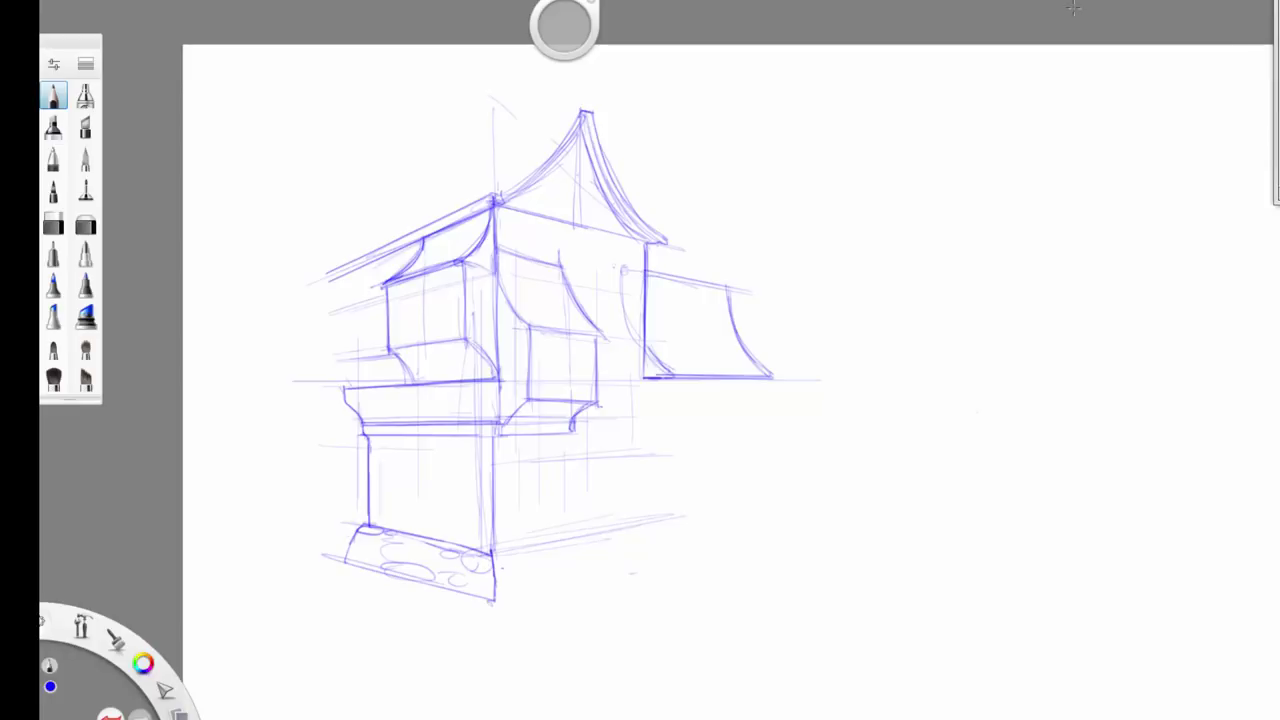
{"action": "mouse_move", "coordinate": [496, 196]}
{"action": "left_mouse_down"}
{"action": "mouse_move", "coordinate": [581, 113]}
{"action": "mouse_move", "coordinate": [545, 171]}
{"action": "mouse_move", "coordinate": [585, 120]}
{"action": "mouse_move", "coordinate": [618, 205]}
{"action": "left_mouse_up"}
{"action": "left_click_drag", "start_coordinate": [349, 405], "coordinate": [348, 294]}
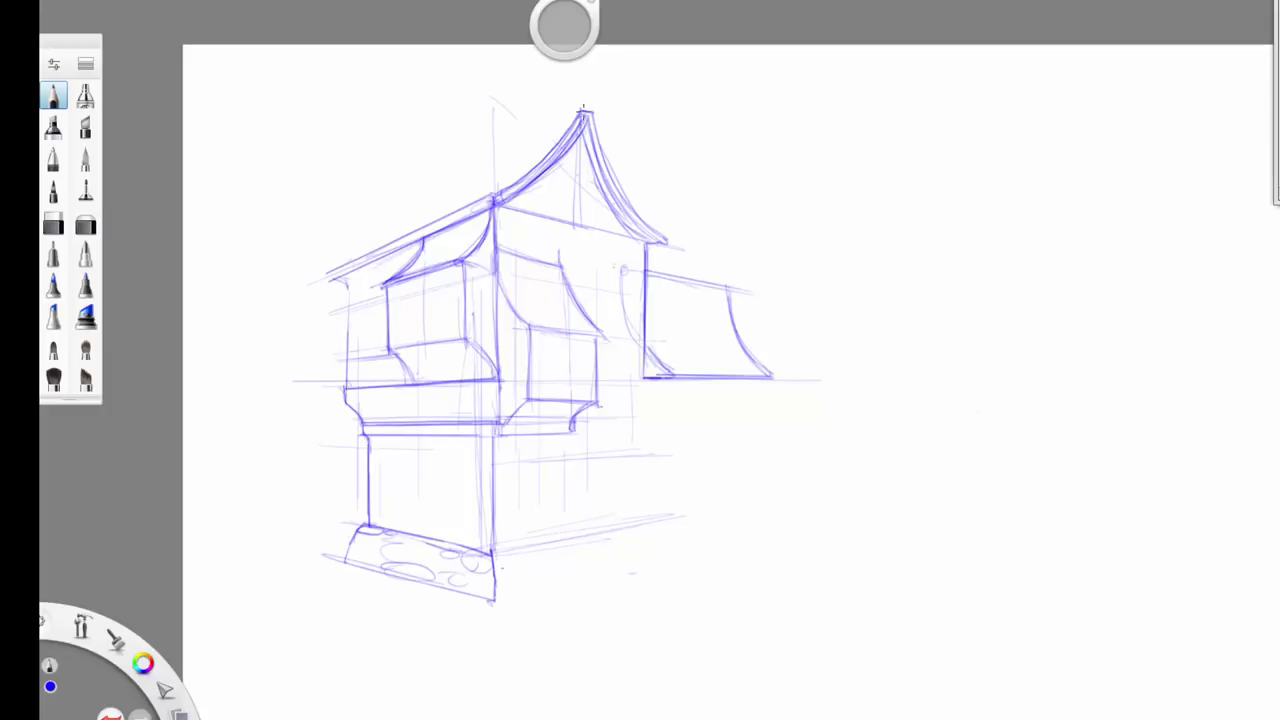
- Draw the main roof's ridge receding left from the gable peak, and close the roof with a curved far edge
{"action": "left_click_drag", "start_coordinate": [608, 90], "coordinate": [420, 193]}
{"action": "left_click_drag", "start_coordinate": [576, 144], "coordinate": [577, 196]}
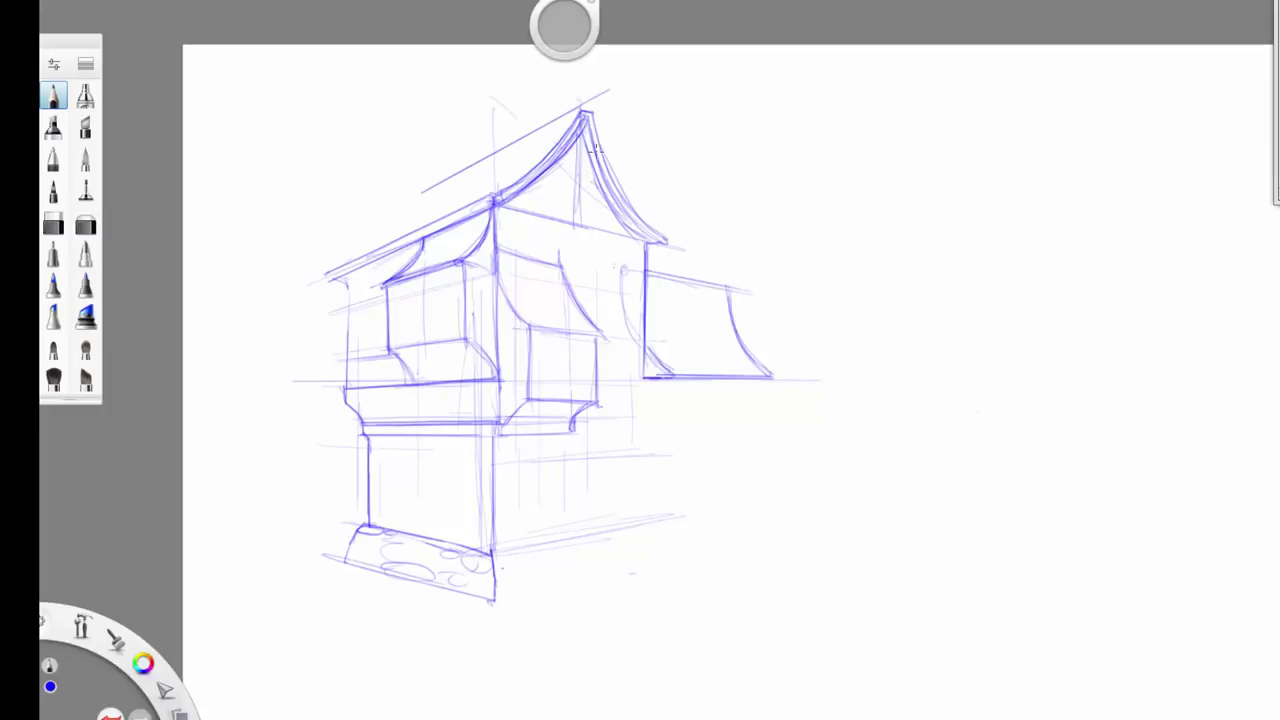
{"action": "left_click_drag", "start_coordinate": [327, 273], "coordinate": [712, 287]}
{"action": "left_click_drag", "start_coordinate": [580, 226], "coordinate": [509, 249]}
{"action": "left_click_drag", "start_coordinate": [425, 268], "coordinate": [426, 186]}
{"action": "left_click_drag", "start_coordinate": [332, 266], "coordinate": [426, 184]}
{"action": "left_click_drag", "start_coordinate": [384, 236], "coordinate": [430, 176]}
- Draw the right footing's perspective lines, and outline the lower right wall with a curved bracket under the upper storey
{"action": "left_click_drag", "start_coordinate": [729, 287], "coordinate": [763, 353]}
{"action": "mouse_move", "coordinate": [370, 525]}
{"action": "left_mouse_down"}
{"action": "mouse_move", "coordinate": [496, 553]}
{"action": "mouse_move", "coordinate": [568, 541]}
{"action": "left_mouse_up"}
{"action": "left_click_drag", "start_coordinate": [495, 598], "coordinate": [686, 555]}
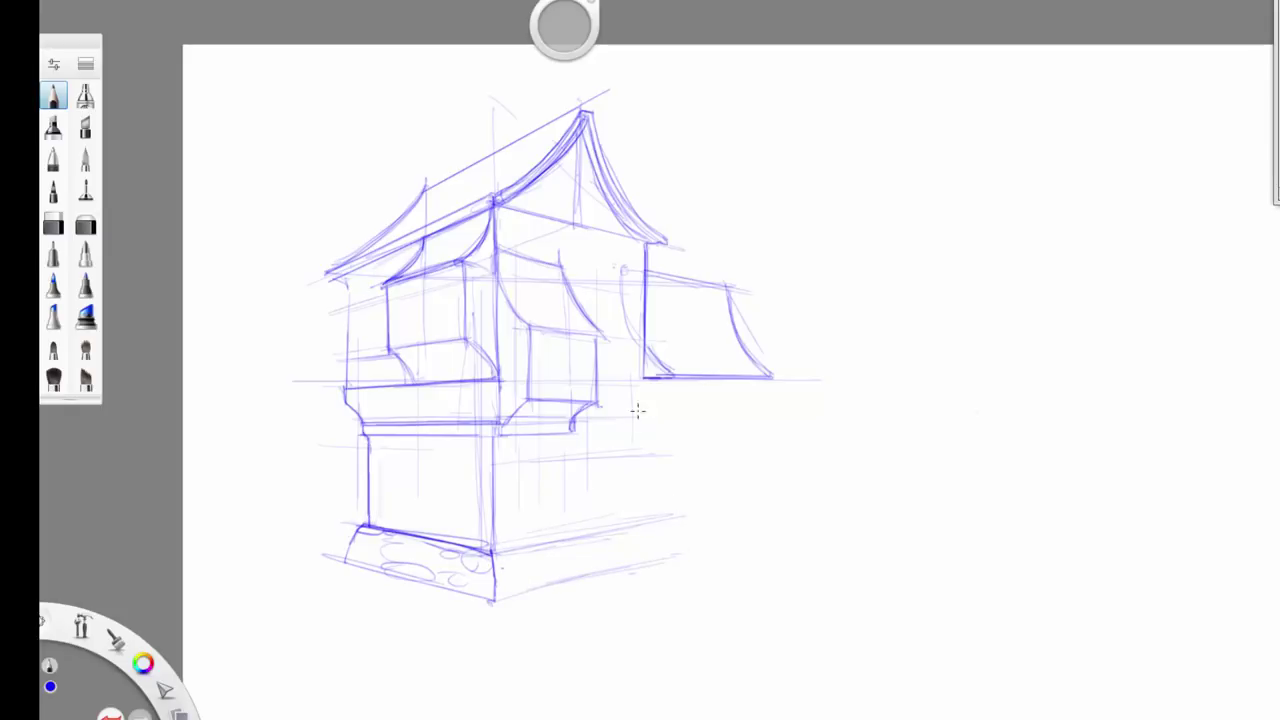
{"action": "left_click_drag", "start_coordinate": [638, 397], "coordinate": [603, 465]}
{"action": "mouse_move", "coordinate": [599, 424]}
{"action": "left_mouse_down"}
{"action": "mouse_move", "coordinate": [642, 413]}
{"action": "mouse_move", "coordinate": [604, 424]}
{"action": "mouse_move", "coordinate": [638, 415]}
{"action": "mouse_move", "coordinate": [638, 382]}
{"action": "mouse_move", "coordinate": [602, 456]}
{"action": "mouse_move", "coordinate": [587, 453]}
{"action": "mouse_move", "coordinate": [607, 549]}
{"action": "left_mouse_up"}
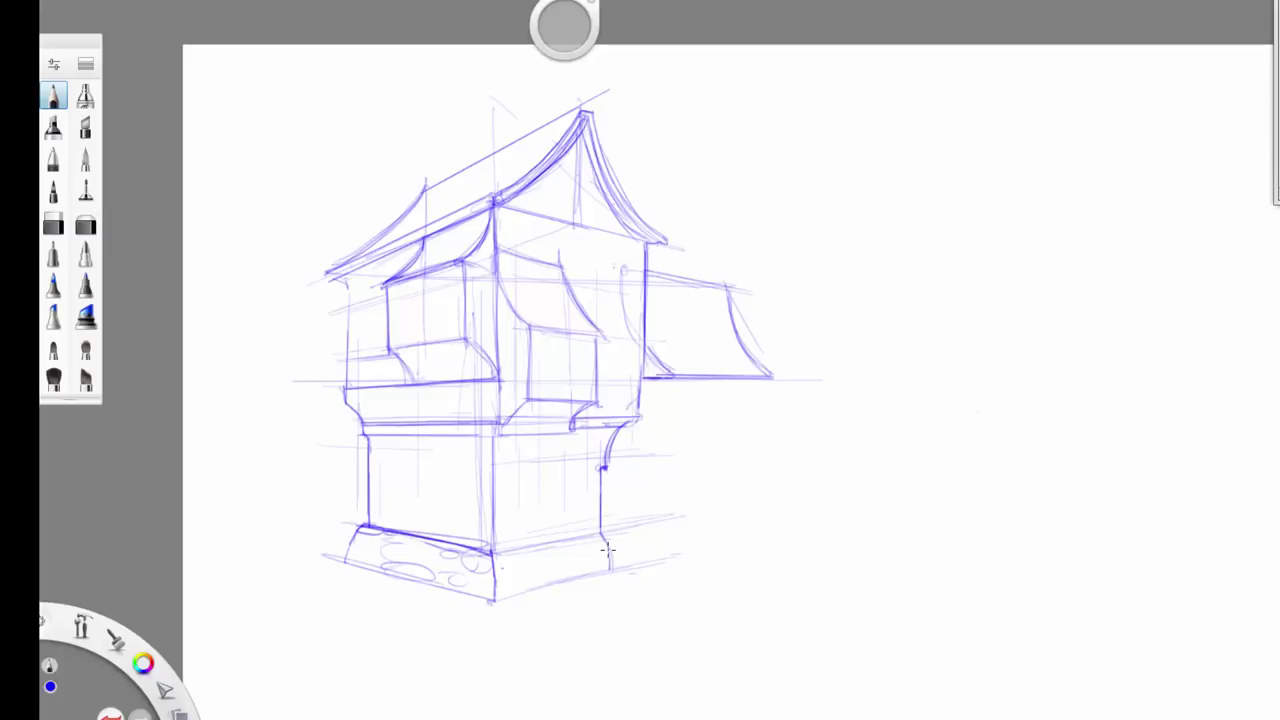
- Extend a light horizon line across the house, and reinforce the right overhang's curved roof edges and eave
{"action": "left_click_drag", "start_coordinate": [772, 377], "coordinate": [710, 386]}
{"action": "mouse_move", "coordinate": [366, 392]}
{"action": "left_mouse_down"}
{"action": "mouse_move", "coordinate": [217, 396]}
{"action": "mouse_move", "coordinate": [908, 389]}
{"action": "left_mouse_up"}
{"action": "mouse_move", "coordinate": [602, 402]}
{"action": "left_mouse_down"}
{"action": "mouse_move", "coordinate": [526, 399]}
{"action": "mouse_move", "coordinate": [596, 334]}
{"action": "mouse_move", "coordinate": [520, 332]}
{"action": "left_mouse_up"}
{"action": "mouse_move", "coordinate": [541, 286]}
{"action": "left_mouse_down"}
{"action": "mouse_move", "coordinate": [562, 319]}
{"action": "mouse_move", "coordinate": [533, 324]}
{"action": "left_mouse_up"}
{"action": "left_click_drag", "start_coordinate": [531, 238], "coordinate": [564, 318]}
{"action": "left_click_drag", "start_coordinate": [620, 238], "coordinate": [668, 322]}
{"action": "left_click_drag", "start_coordinate": [580, 317], "coordinate": [670, 320]}
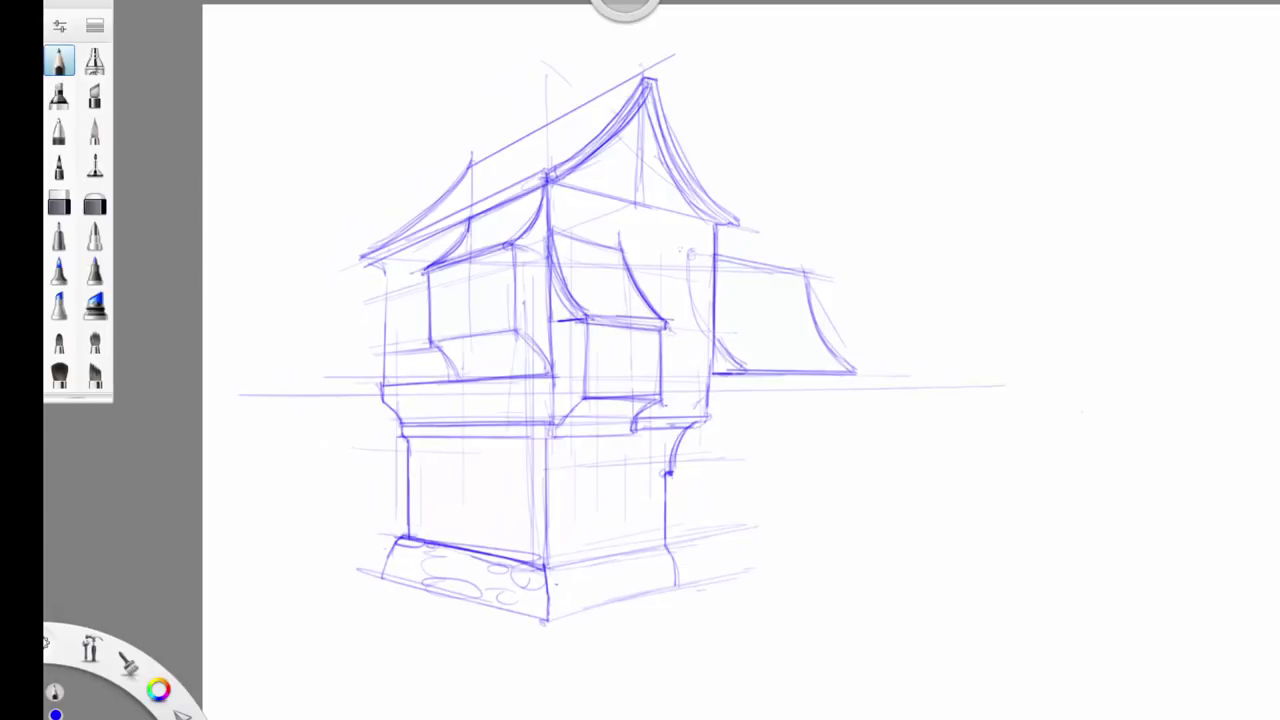
- Darken the side wing's roof edge and the lower right wall, and extend perspective guides outward from the left wall
{"action": "left_click_drag", "start_coordinate": [806, 278], "coordinate": [853, 372]}
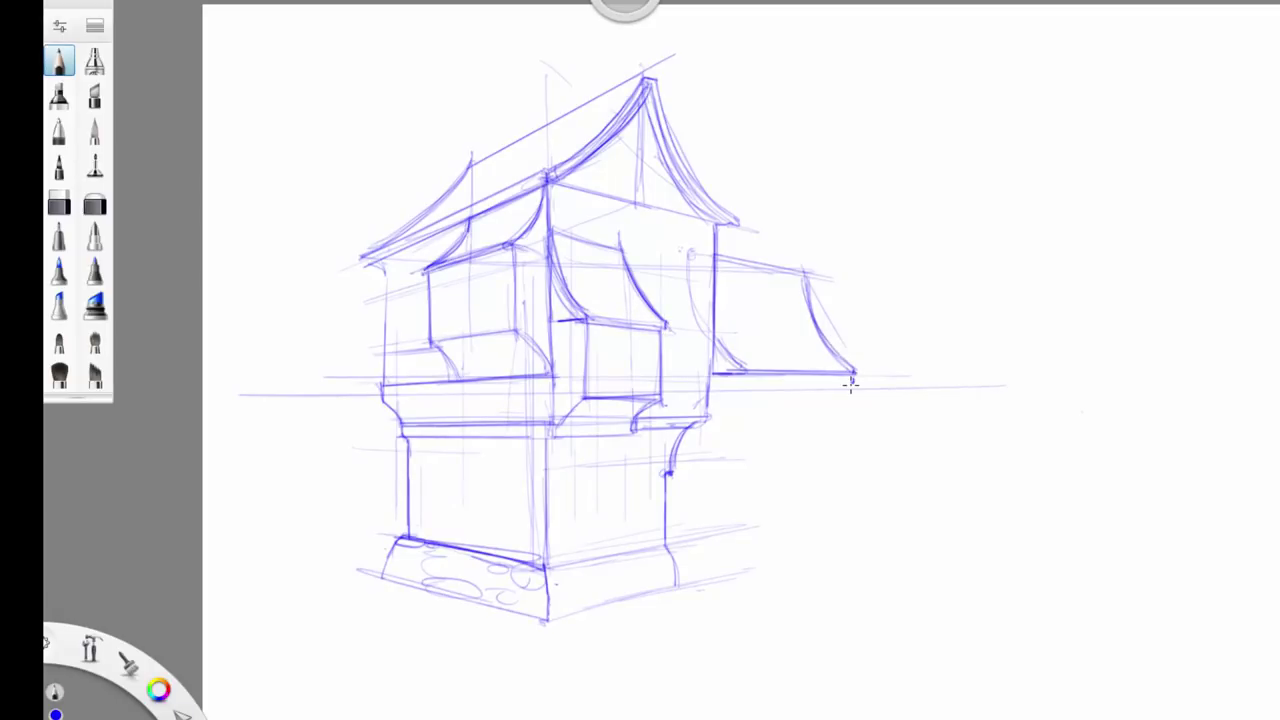
{"action": "left_click_drag", "start_coordinate": [666, 477], "coordinate": [665, 558]}
{"action": "left_click_drag", "start_coordinate": [547, 622], "coordinate": [322, 557]}
{"action": "left_click_drag", "start_coordinate": [547, 564], "coordinate": [274, 513]}
{"action": "left_click_drag", "start_coordinate": [508, 433], "coordinate": [269, 431]}
{"action": "left_click_drag", "start_coordinate": [460, 416], "coordinate": [232, 411]}
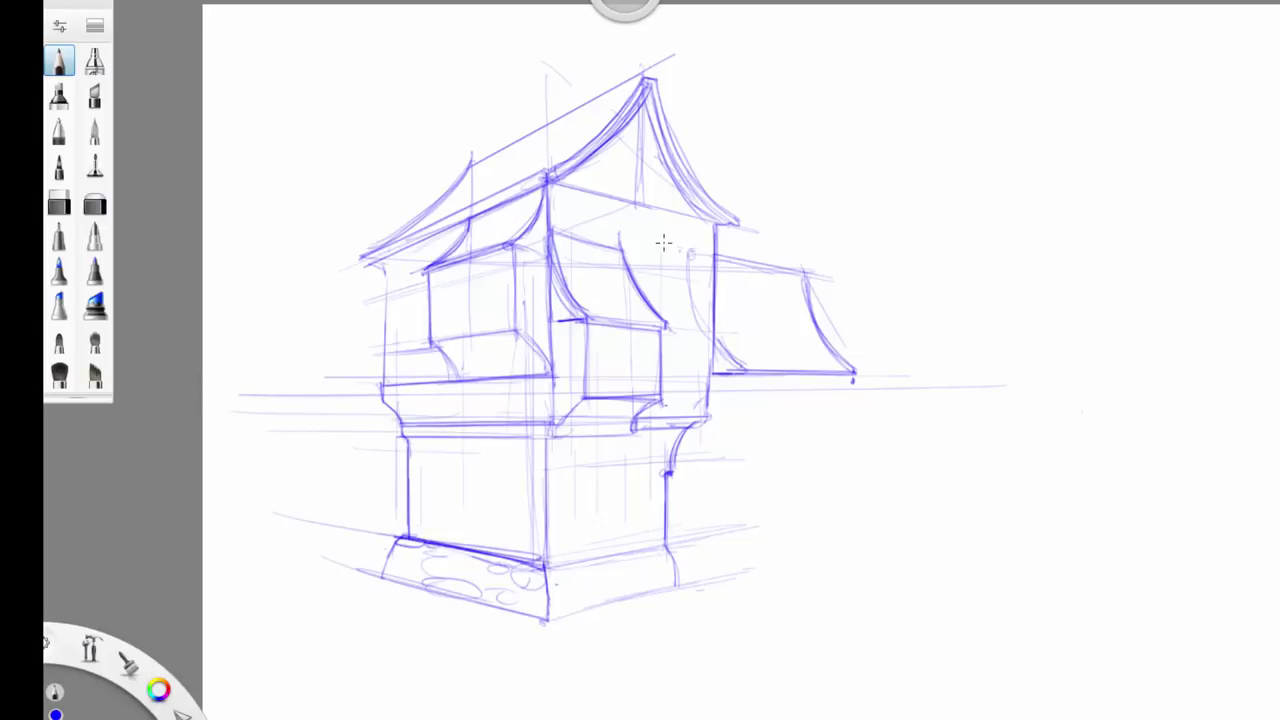
- Draw a beam with a small rounded hanging sign projecting from the lower right wall, and darken the bracket and wall above
{"action": "mouse_move", "coordinate": [667, 473]}
{"action": "left_mouse_down"}
{"action": "mouse_move", "coordinate": [744, 467]}
{"action": "mouse_move", "coordinate": [718, 472]}
{"action": "left_mouse_up"}
{"action": "mouse_move", "coordinate": [654, 477]}
{"action": "left_mouse_down"}
{"action": "mouse_move", "coordinate": [742, 472]}
{"action": "mouse_move", "coordinate": [702, 475]}
{"action": "left_mouse_up"}
{"action": "left_click_drag", "start_coordinate": [736, 466], "coordinate": [738, 473]}
{"action": "mouse_move", "coordinate": [700, 475]}
{"action": "left_mouse_down"}
{"action": "mouse_move", "coordinate": [706, 494]}
{"action": "mouse_move", "coordinate": [741, 474]}
{"action": "left_mouse_up"}
{"action": "mouse_move", "coordinate": [703, 477]}
{"action": "left_mouse_down"}
{"action": "mouse_move", "coordinate": [717, 496]}
{"action": "mouse_move", "coordinate": [740, 477]}
{"action": "left_mouse_up"}
{"action": "left_click_drag", "start_coordinate": [707, 492], "coordinate": [742, 473]}
{"action": "left_click_drag", "start_coordinate": [701, 477], "coordinate": [700, 496]}
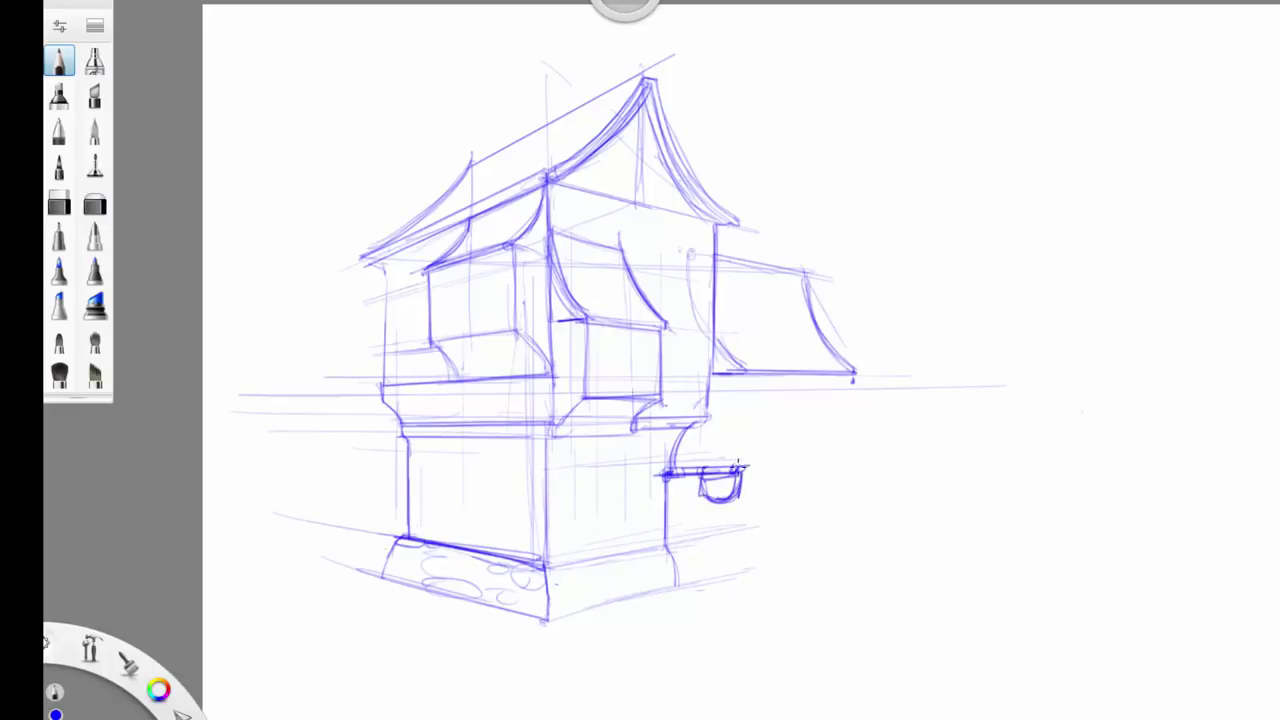
{"action": "left_click_drag", "start_coordinate": [678, 440], "coordinate": [705, 412]}
{"action": "left_click_drag", "start_coordinate": [709, 234], "coordinate": [708, 395]}
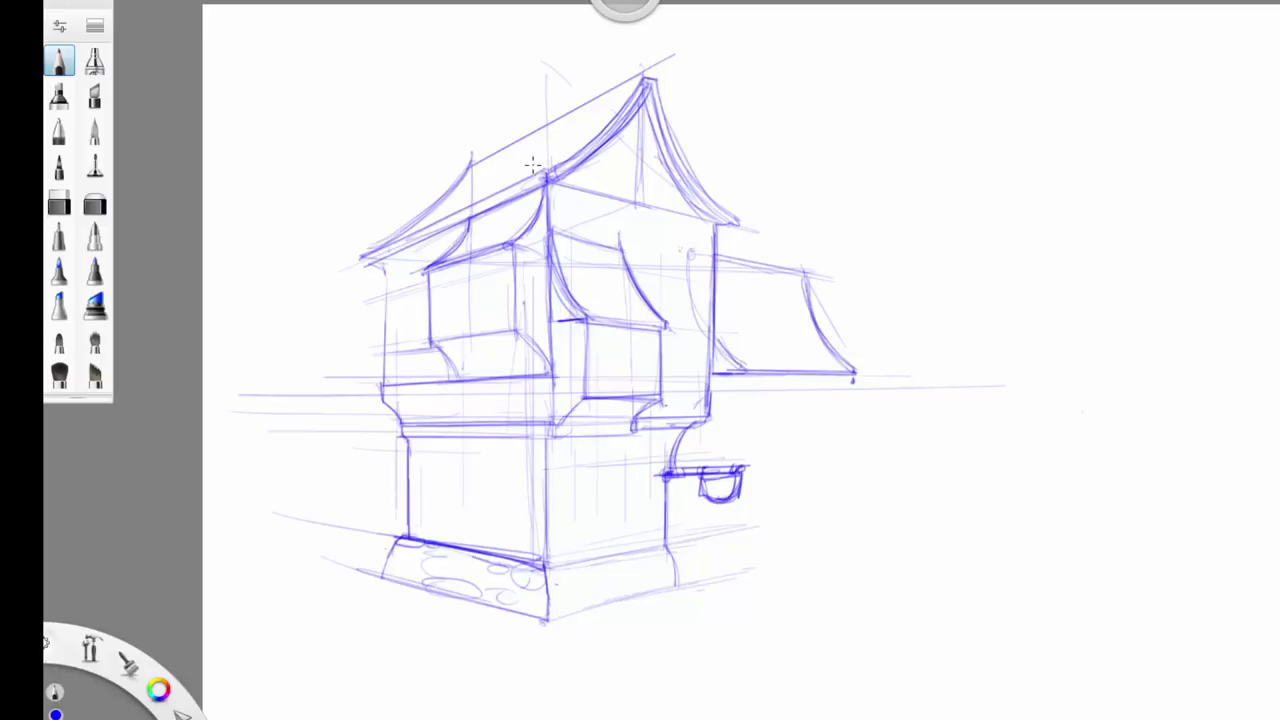
- Draw a small gabled dormer on the left roof slope, with its roof running back to the main ridge
{"action": "mouse_move", "coordinate": [566, 131]}
{"action": "left_mouse_down"}
{"action": "mouse_move", "coordinate": [566, 84]}
{"action": "mouse_move", "coordinate": [566, 126]}
{"action": "mouse_move", "coordinate": [546, 84]}
{"action": "mouse_move", "coordinate": [549, 100]}
{"action": "left_mouse_up"}
{"action": "key", "text": "ctrl+z"}
{"action": "mouse_move", "coordinate": [570, 118]}
{"action": "left_mouse_down"}
{"action": "mouse_move", "coordinate": [569, 144]}
{"action": "mouse_move", "coordinate": [583, 133]}
{"action": "left_mouse_up"}
{"action": "left_click_drag", "start_coordinate": [571, 86], "coordinate": [544, 100]}
{"action": "mouse_move", "coordinate": [535, 107]}
{"action": "left_mouse_down"}
{"action": "mouse_move", "coordinate": [575, 90]}
{"action": "mouse_move", "coordinate": [595, 68]}
{"action": "mouse_move", "coordinate": [587, 60]}
{"action": "left_mouse_up"}
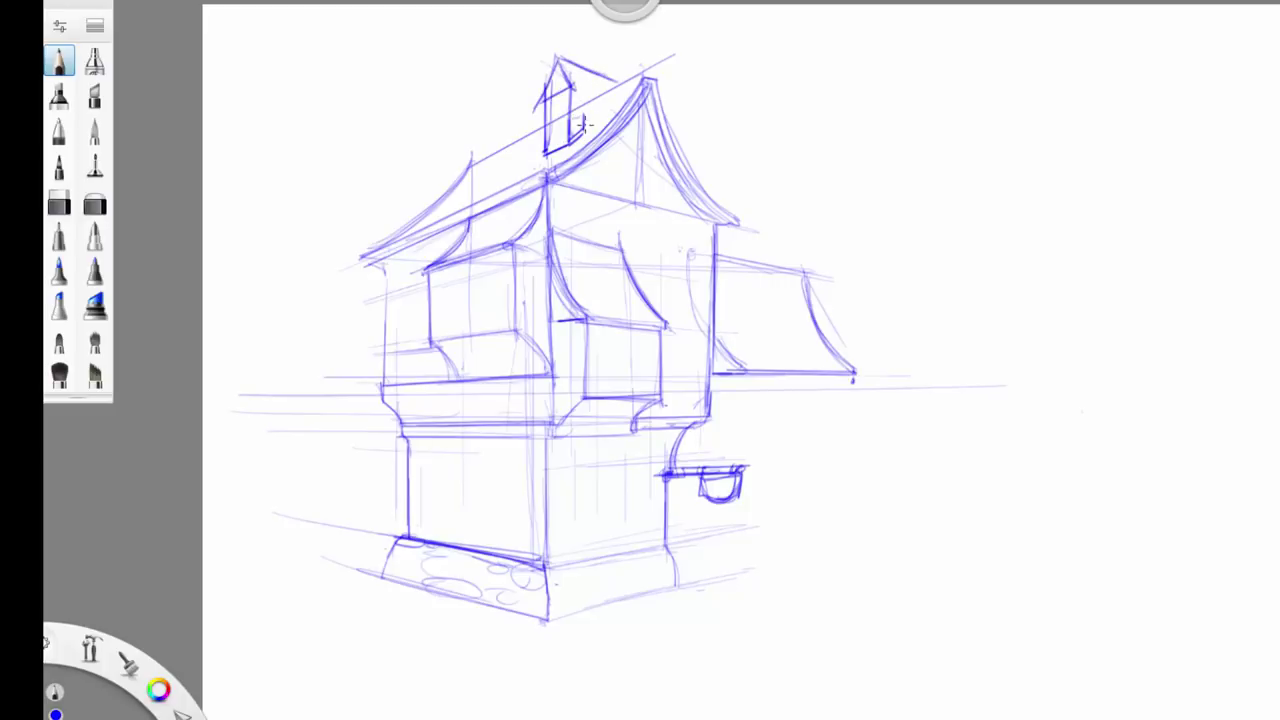
{"action": "left_click_drag", "start_coordinate": [581, 119], "coordinate": [582, 132]}
{"action": "mouse_move", "coordinate": [572, 87]}
{"action": "left_mouse_down"}
{"action": "mouse_move", "coordinate": [609, 90]}
{"action": "mouse_move", "coordinate": [570, 145]}
{"action": "left_mouse_up"}
{"action": "key", "text": "ctrl+z"}
{"action": "mouse_move", "coordinate": [558, 58]}
{"action": "left_mouse_down"}
{"action": "mouse_move", "coordinate": [570, 90]}
{"action": "mouse_move", "coordinate": [532, 108]}
{"action": "mouse_move", "coordinate": [650, 81]}
{"action": "left_mouse_up"}
- Add ridge caps to the main roof, thicken the gable edge and left band, and double the left wall's edge into a post
{"action": "mouse_move", "coordinate": [472, 156]}
{"action": "left_mouse_down"}
{"action": "mouse_move", "coordinate": [467, 170]}
{"action": "mouse_move", "coordinate": [491, 160]}
{"action": "left_mouse_up"}
{"action": "mouse_move", "coordinate": [496, 149]}
{"action": "left_mouse_down"}
{"action": "mouse_move", "coordinate": [640, 80]}
{"action": "mouse_move", "coordinate": [738, 218]}
{"action": "left_mouse_up"}
{"action": "left_click_drag", "start_coordinate": [648, 96], "coordinate": [716, 218]}
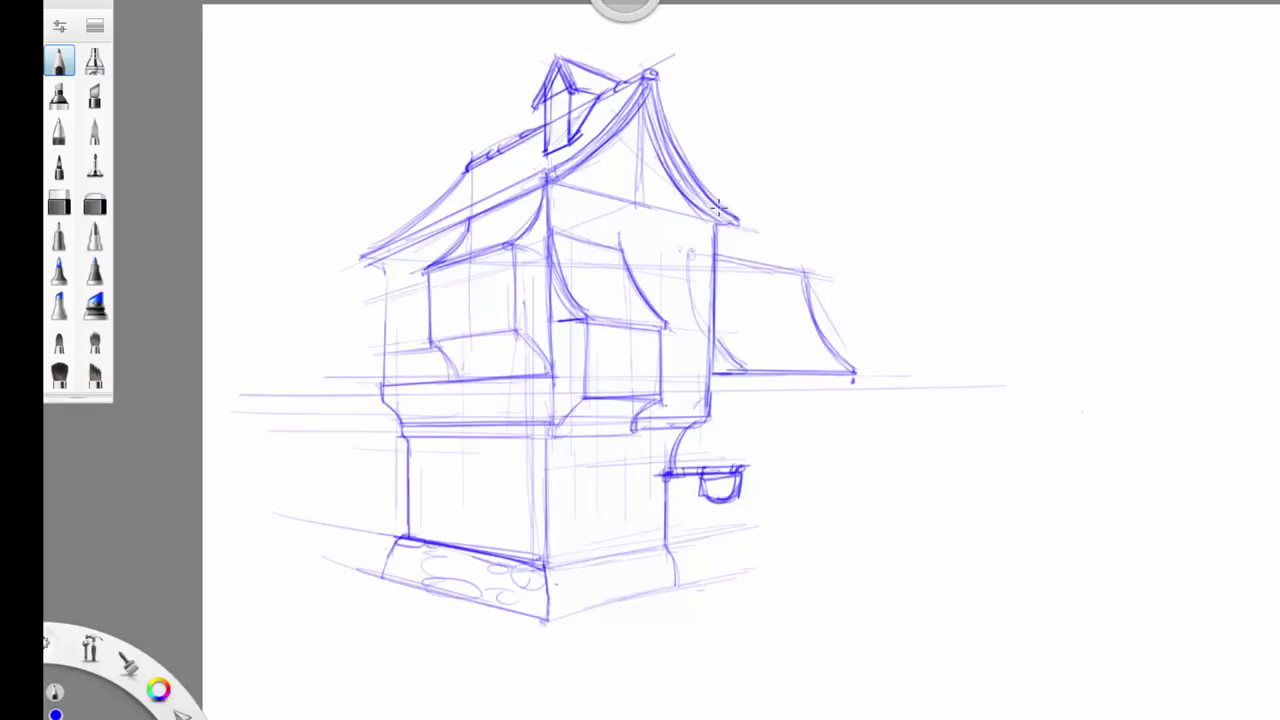
{"action": "left_click_drag", "start_coordinate": [502, 434], "coordinate": [400, 433]}
{"action": "left_click_drag", "start_coordinate": [553, 425], "coordinate": [404, 424]}
{"action": "left_click_drag", "start_coordinate": [459, 376], "coordinate": [434, 345]}
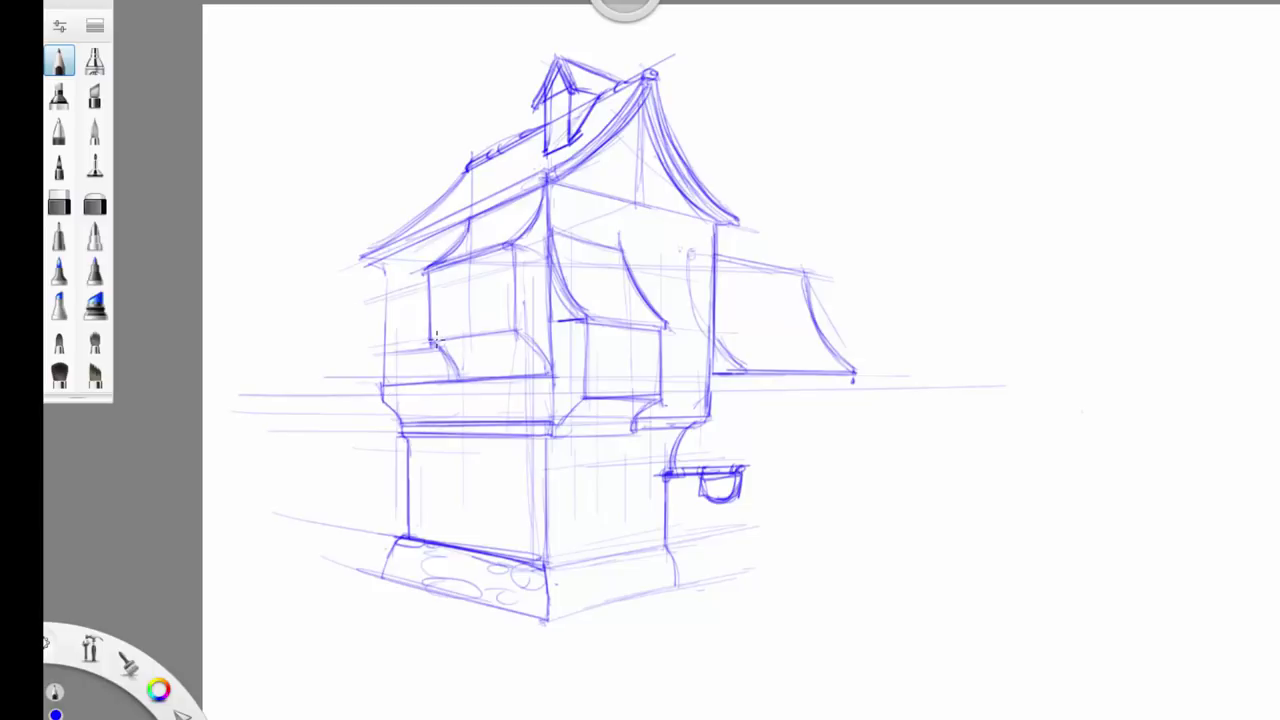
{"action": "left_click_drag", "start_coordinate": [362, 257], "coordinate": [385, 266]}
{"action": "mouse_move", "coordinate": [468, 232]}
{"action": "left_mouse_down"}
{"action": "mouse_move", "coordinate": [382, 265]}
{"action": "mouse_move", "coordinate": [388, 388]}
{"action": "left_mouse_up"}
{"action": "left_click_drag", "start_coordinate": [390, 264], "coordinate": [384, 384]}
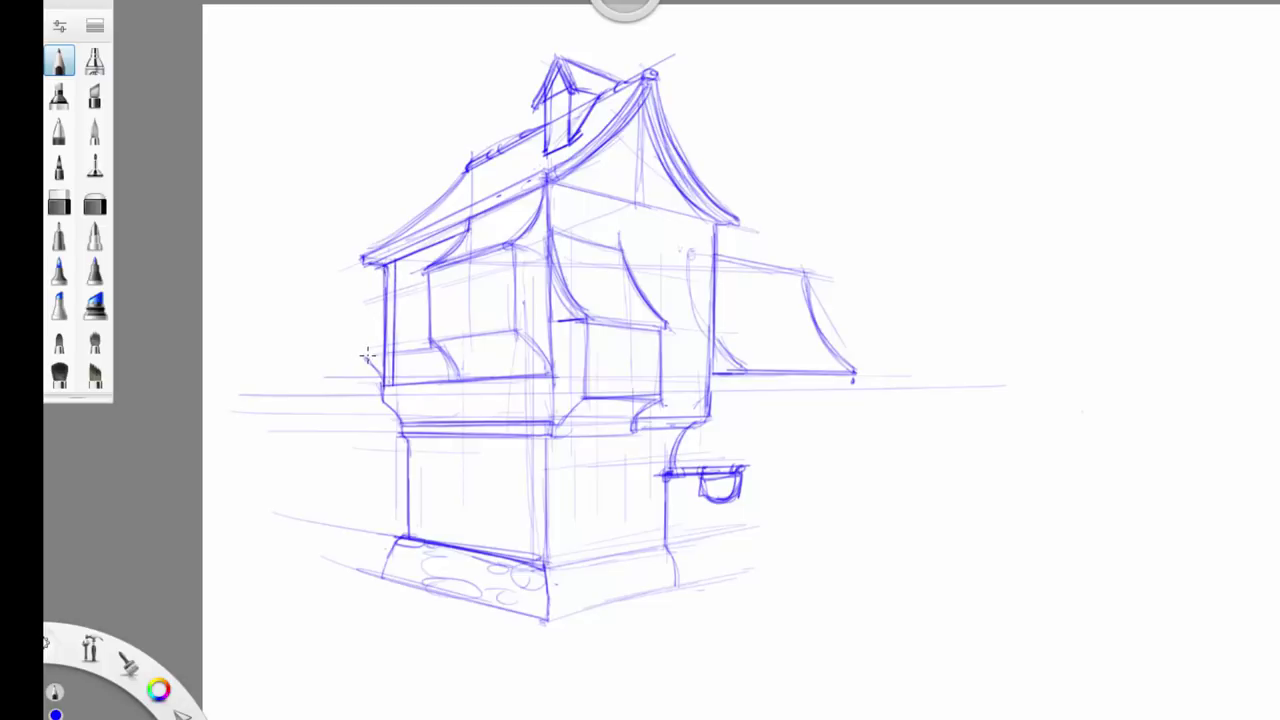
- Draw a projecting roof with posts and a narrow side bay beyond the left wall's outer edge
{"action": "left_click_drag", "start_coordinate": [380, 282], "coordinate": [294, 306]}
{"action": "mouse_move", "coordinate": [382, 283]}
{"action": "left_mouse_down"}
{"action": "mouse_move", "coordinate": [338, 303]}
{"action": "mouse_move", "coordinate": [350, 366]}
{"action": "left_mouse_up"}
{"action": "mouse_move", "coordinate": [330, 298]}
{"action": "left_mouse_down"}
{"action": "mouse_move", "coordinate": [332, 366]}
{"action": "mouse_move", "coordinate": [352, 360]}
{"action": "left_mouse_up"}
{"action": "left_click_drag", "start_coordinate": [348, 330], "coordinate": [350, 364]}
{"action": "left_click_drag", "start_coordinate": [366, 308], "coordinate": [367, 360]}
{"action": "mouse_move", "coordinate": [384, 270]}
{"action": "left_mouse_down"}
{"action": "mouse_move", "coordinate": [363, 304]}
{"action": "mouse_move", "coordinate": [384, 304]}
{"action": "mouse_move", "coordinate": [376, 360]}
{"action": "mouse_move", "coordinate": [360, 362]}
{"action": "left_mouse_up"}
{"action": "left_click_drag", "start_coordinate": [380, 312], "coordinate": [389, 376]}
- Strengthen the ground-floor corner, and fill the left footing with more rounded stones
{"action": "left_click_drag", "start_coordinate": [548, 434], "coordinate": [548, 556]}
{"action": "left_click_drag", "start_coordinate": [390, 560], "coordinate": [420, 584]}
{"action": "left_click_drag", "start_coordinate": [404, 552], "coordinate": [490, 582]}
{"action": "left_click_drag", "start_coordinate": [494, 600], "coordinate": [538, 606]}
{"action": "left_click_drag", "start_coordinate": [398, 540], "coordinate": [385, 574]}
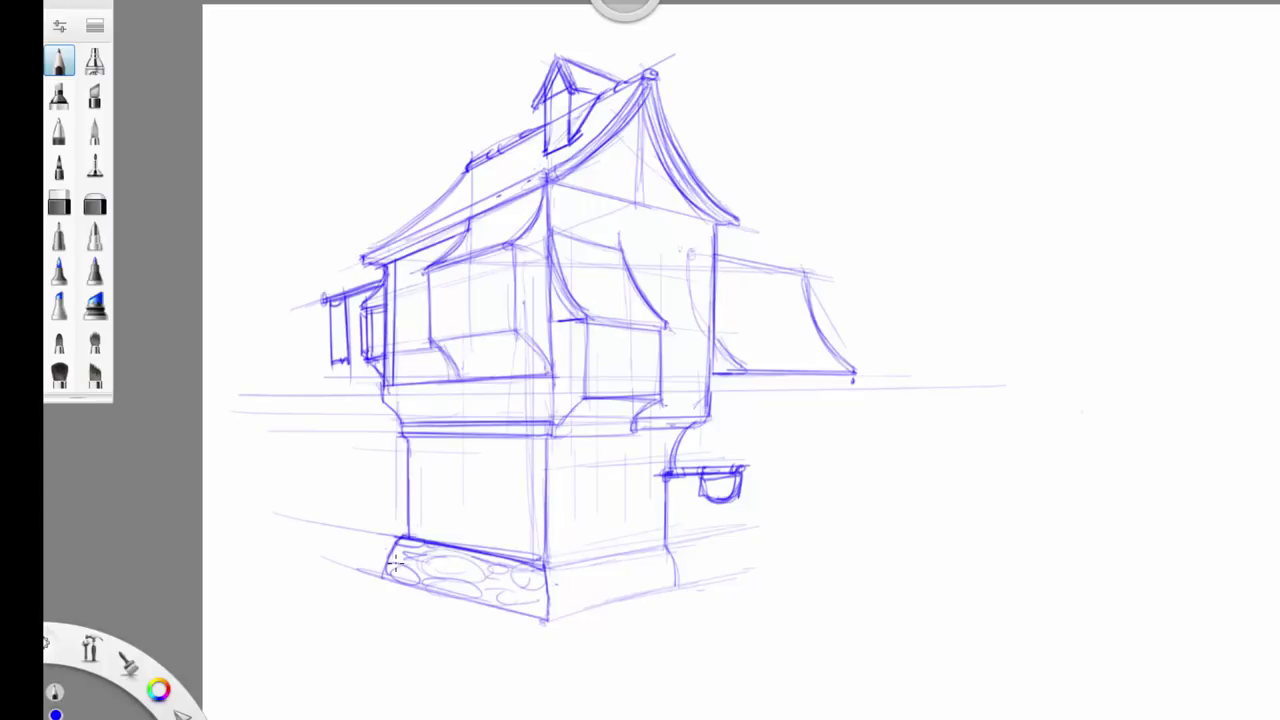
- Draw the side wing's upper storey below its roof, with timber posts, a diagonal brace and a lower beam
{"action": "mouse_move", "coordinate": [858, 372]}
{"action": "left_mouse_down"}
{"action": "mouse_move", "coordinate": [745, 385]}
{"action": "mouse_move", "coordinate": [826, 384]}
{"action": "left_mouse_up"}
{"action": "left_click_drag", "start_coordinate": [732, 388], "coordinate": [792, 386]}
{"action": "mouse_move", "coordinate": [856, 370]}
{"action": "left_mouse_down"}
{"action": "mouse_move", "coordinate": [815, 388]}
{"action": "mouse_move", "coordinate": [809, 421]}
{"action": "mouse_move", "coordinate": [684, 434]}
{"action": "mouse_move", "coordinate": [820, 434]}
{"action": "mouse_move", "coordinate": [674, 438]}
{"action": "mouse_move", "coordinate": [818, 436]}
{"action": "left_mouse_up"}
{"action": "left_click_drag", "start_coordinate": [754, 388], "coordinate": [758, 436]}
{"action": "mouse_move", "coordinate": [767, 386]}
{"action": "left_mouse_down"}
{"action": "mouse_move", "coordinate": [770, 434]}
{"action": "mouse_move", "coordinate": [806, 388]}
{"action": "left_mouse_up"}
{"action": "left_click_drag", "start_coordinate": [772, 434], "coordinate": [808, 394]}
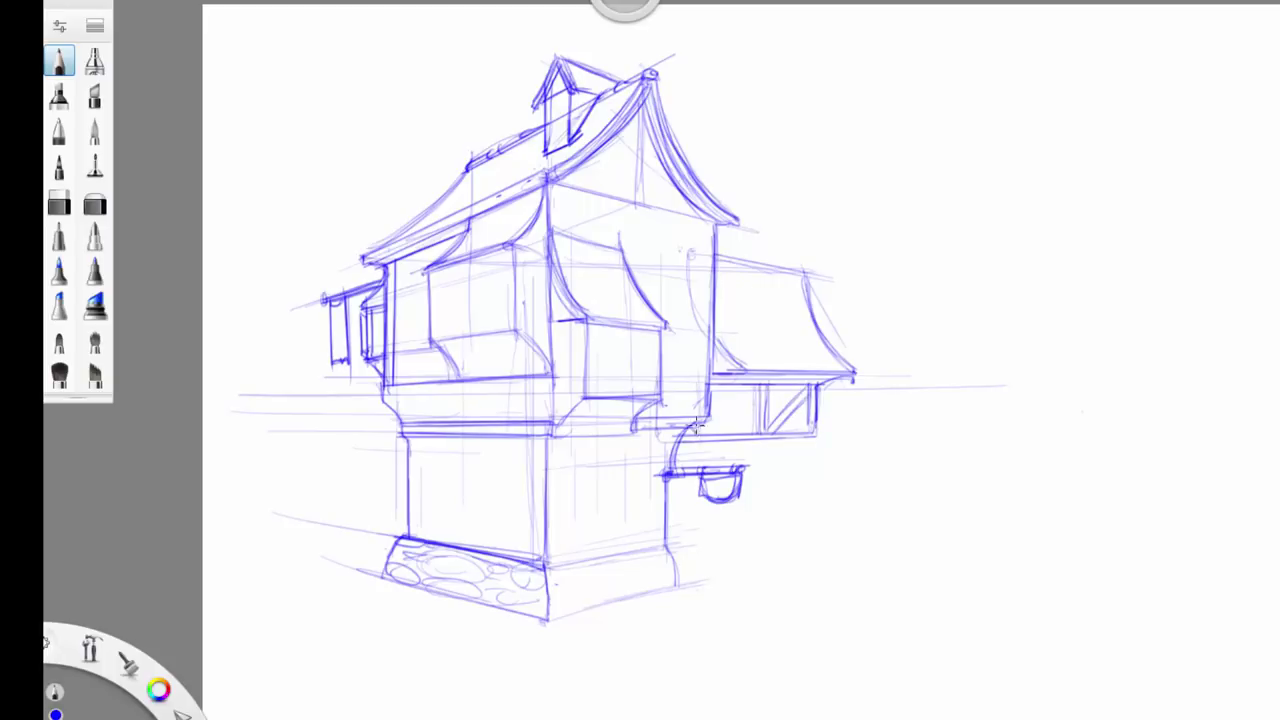
{"action": "mouse_move", "coordinate": [689, 428]}
{"action": "left_mouse_down"}
{"action": "mouse_move", "coordinate": [706, 420]}
{"action": "mouse_move", "coordinate": [706, 434]}
{"action": "left_mouse_up"}
{"action": "left_click_drag", "start_coordinate": [712, 384], "coordinate": [712, 435]}
{"action": "mouse_move", "coordinate": [756, 386]}
{"action": "left_mouse_down"}
{"action": "mouse_move", "coordinate": [757, 432]}
{"action": "mouse_move", "coordinate": [736, 387]}
{"action": "left_mouse_up"}
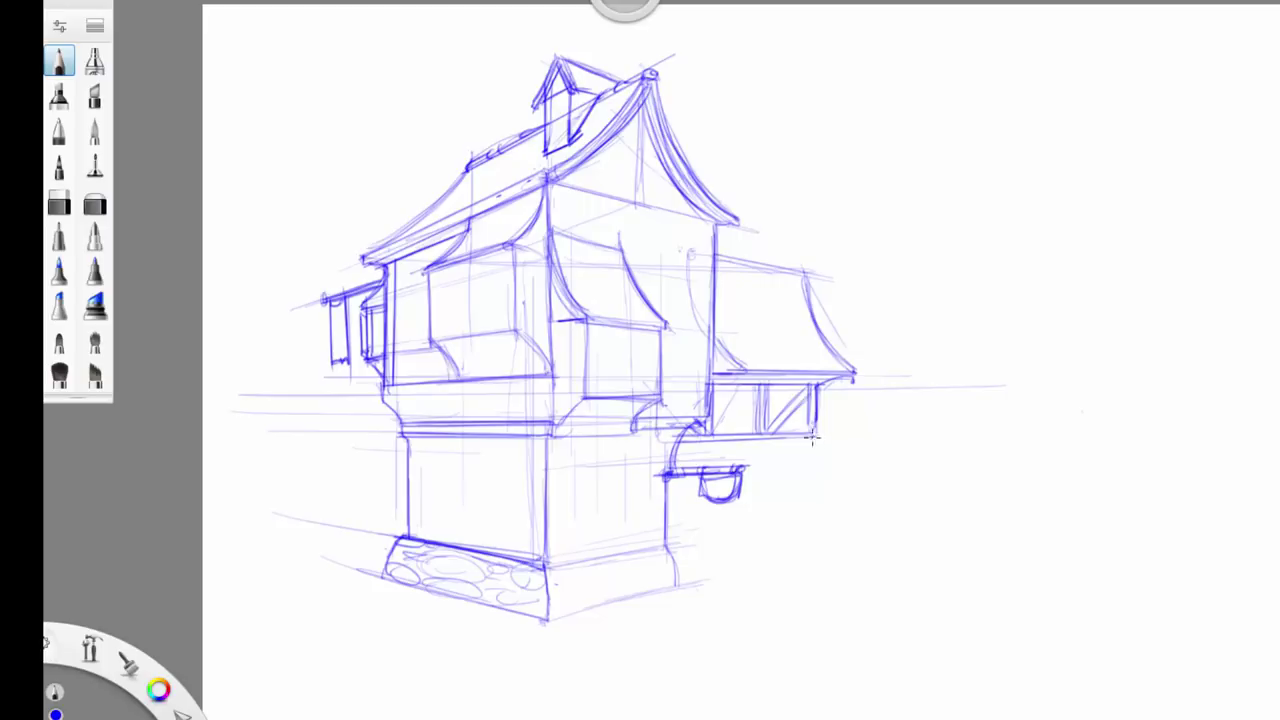
- Draw the side wing's ground floor with an outer wall, base lines, a small buttress and a curved awning edge
{"action": "mouse_move", "coordinate": [812, 442]}
{"action": "left_mouse_down"}
{"action": "mouse_move", "coordinate": [677, 450]}
{"action": "mouse_move", "coordinate": [854, 456]}
{"action": "left_mouse_up"}
{"action": "mouse_move", "coordinate": [808, 439]}
{"action": "left_mouse_down"}
{"action": "mouse_move", "coordinate": [862, 460]}
{"action": "mouse_move", "coordinate": [797, 545]}
{"action": "left_mouse_up"}
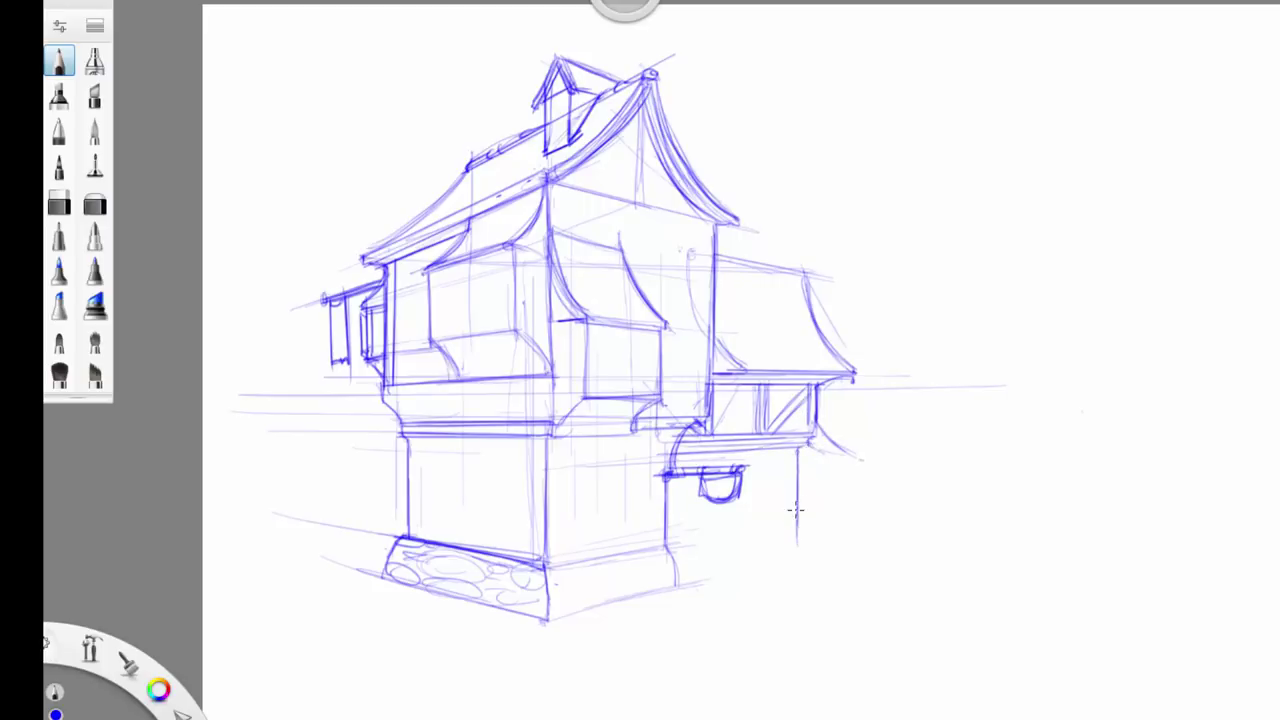
{"action": "left_click_drag", "start_coordinate": [673, 563], "coordinate": [812, 530]}
{"action": "mouse_move", "coordinate": [661, 531]}
{"action": "left_mouse_down"}
{"action": "mouse_move", "coordinate": [812, 509]}
{"action": "mouse_move", "coordinate": [801, 507]}
{"action": "mouse_move", "coordinate": [790, 542]}
{"action": "left_mouse_up"}
{"action": "left_click_drag", "start_coordinate": [786, 472], "coordinate": [788, 540]}
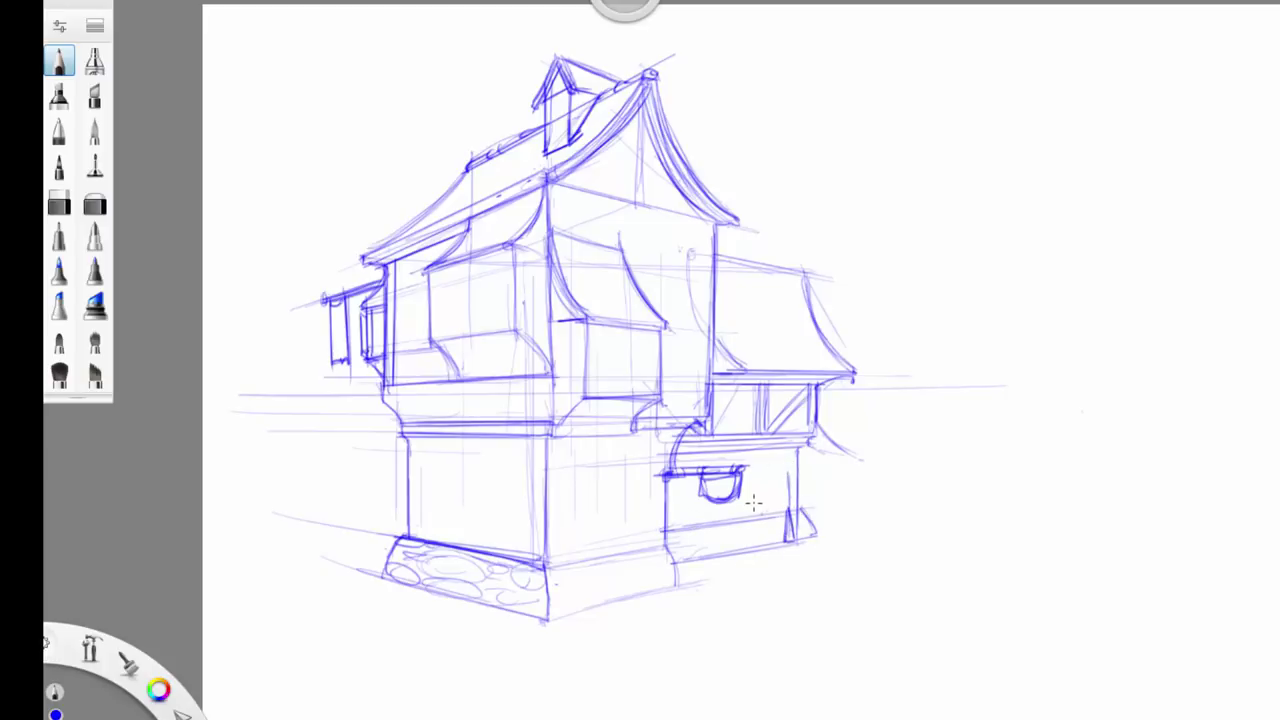
- Draw an arched doorway with a thick surround in the side wing's ground floor, beside the hanging sign
{"action": "mouse_move", "coordinate": [742, 478]}
{"action": "left_mouse_down"}
{"action": "mouse_move", "coordinate": [784, 494]}
{"action": "mouse_move", "coordinate": [780, 544]}
{"action": "left_mouse_up"}
{"action": "mouse_move", "coordinate": [742, 490]}
{"action": "left_mouse_down"}
{"action": "mouse_move", "coordinate": [782, 468]}
{"action": "mouse_move", "coordinate": [788, 482]}
{"action": "mouse_move", "coordinate": [740, 472]}
{"action": "mouse_move", "coordinate": [792, 484]}
{"action": "mouse_move", "coordinate": [734, 556]}
{"action": "left_mouse_up"}
{"action": "left_click_drag", "start_coordinate": [726, 490], "coordinate": [726, 522]}
{"action": "mouse_move", "coordinate": [748, 472]}
{"action": "left_mouse_down"}
{"action": "mouse_move", "coordinate": [786, 484]}
{"action": "mouse_move", "coordinate": [772, 552]}
{"action": "left_mouse_up"}
{"action": "mouse_move", "coordinate": [778, 490]}
{"action": "left_mouse_down"}
{"action": "mouse_move", "coordinate": [776, 552]}
{"action": "mouse_move", "coordinate": [776, 481]}
{"action": "left_mouse_up"}
{"action": "mouse_move", "coordinate": [774, 488]}
{"action": "left_mouse_down"}
{"action": "mouse_move", "coordinate": [772, 543]}
{"action": "mouse_move", "coordinate": [672, 566]}
{"action": "mouse_move", "coordinate": [732, 556]}
{"action": "left_mouse_up"}
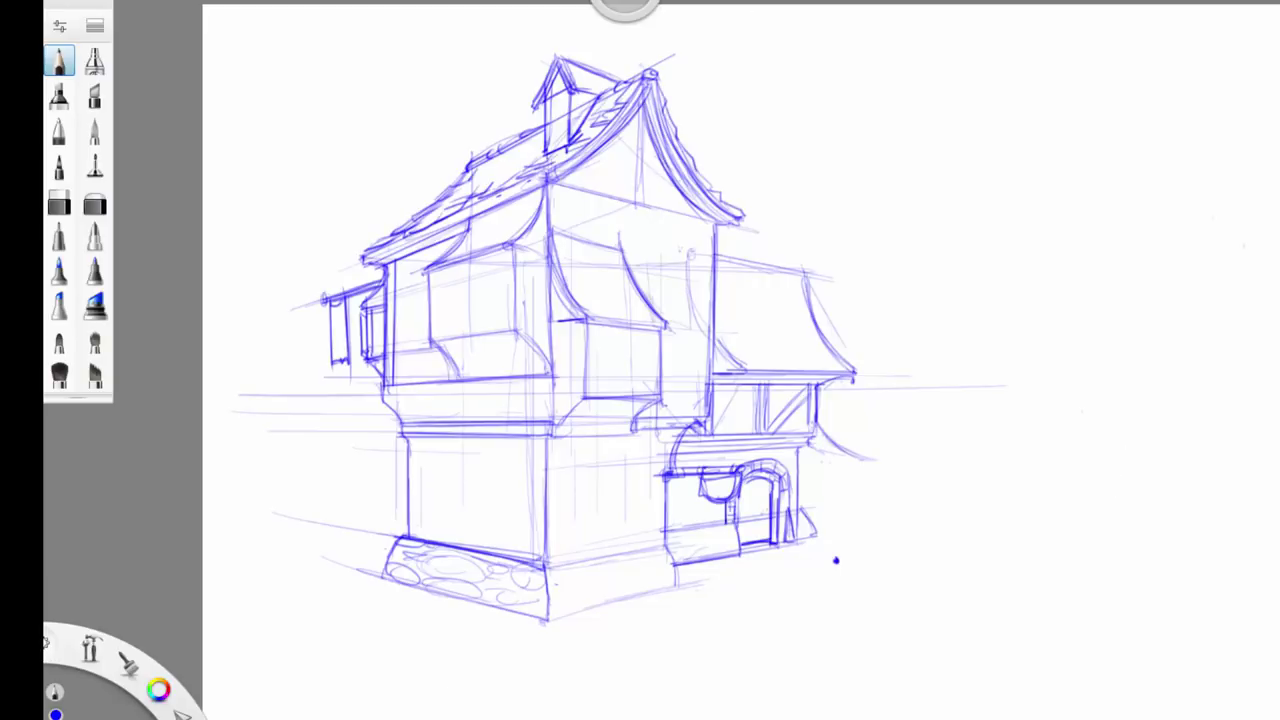
- Detail the left dormer with a window and ridge tiles, and add a second dormer behind the gable's right slope
{"action": "mouse_move", "coordinate": [556, 102]}
{"action": "left_mouse_down"}
{"action": "mouse_move", "coordinate": [562, 138]}
{"action": "mouse_move", "coordinate": [558, 92]}
{"action": "mouse_move", "coordinate": [566, 128]}
{"action": "left_mouse_up"}
{"action": "left_click_drag", "start_coordinate": [548, 62], "coordinate": [560, 42]}
{"action": "mouse_move", "coordinate": [560, 42]}
{"action": "left_mouse_down"}
{"action": "mouse_move", "coordinate": [624, 84]}
{"action": "mouse_move", "coordinate": [596, 94]}
{"action": "mouse_move", "coordinate": [648, 70]}
{"action": "mouse_move", "coordinate": [699, 83]}
{"action": "mouse_move", "coordinate": [690, 111]}
{"action": "mouse_move", "coordinate": [704, 114]}
{"action": "mouse_move", "coordinate": [672, 114]}
{"action": "mouse_move", "coordinate": [698, 78]}
{"action": "mouse_move", "coordinate": [686, 70]}
{"action": "left_mouse_up"}
{"action": "mouse_move", "coordinate": [698, 86]}
{"action": "left_mouse_down"}
{"action": "mouse_move", "coordinate": [698, 146]}
{"action": "mouse_move", "coordinate": [640, 144]}
{"action": "left_mouse_up"}
{"action": "key", "text": "ctrl+z"}
{"action": "left_click_drag", "start_coordinate": [696, 118], "coordinate": [689, 152]}
{"action": "left_click_drag", "start_coordinate": [692, 115], "coordinate": [705, 111]}
{"action": "mouse_move", "coordinate": [685, 97]}
{"action": "left_mouse_down"}
{"action": "mouse_move", "coordinate": [704, 99]}
{"action": "mouse_move", "coordinate": [682, 95]}
{"action": "left_mouse_up"}
{"action": "left_click_drag", "start_coordinate": [690, 162], "coordinate": [738, 212]}
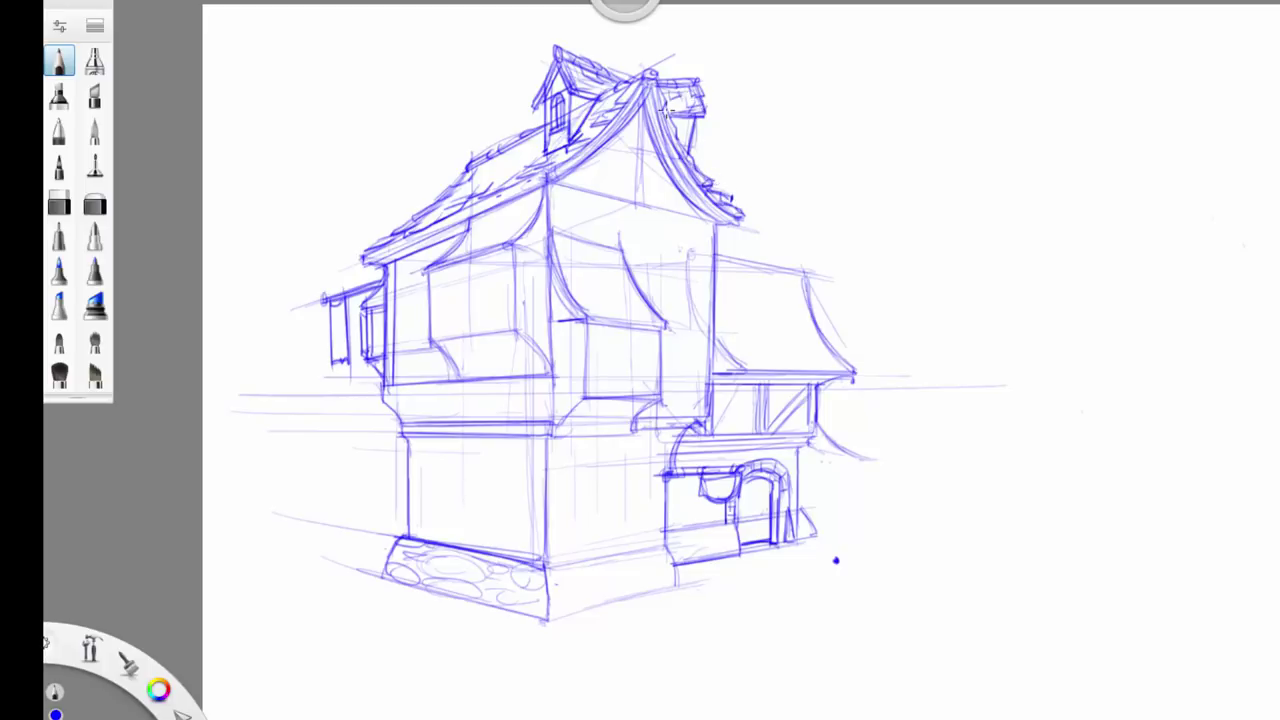
- Draw a tall chimney with a flared base and pointed cap at the far end of the main roof ridge
{"action": "mouse_move", "coordinate": [470, 160]}
{"action": "left_mouse_down"}
{"action": "mouse_move", "coordinate": [488, 176]}
{"action": "mouse_move", "coordinate": [498, 166]}
{"action": "mouse_move", "coordinate": [497, 85]}
{"action": "mouse_move", "coordinate": [472, 165]}
{"action": "left_mouse_up"}
{"action": "mouse_move", "coordinate": [465, 175]}
{"action": "left_mouse_down"}
{"action": "mouse_move", "coordinate": [481, 174]}
{"action": "mouse_move", "coordinate": [472, 179]}
{"action": "mouse_move", "coordinate": [487, 112]}
{"action": "left_mouse_up"}
{"action": "key", "text": "space"}
{"action": "mouse_move", "coordinate": [485, 156]}
{"action": "left_mouse_down"}
{"action": "mouse_move", "coordinate": [487, 104]}
{"action": "mouse_move", "coordinate": [472, 168]}
{"action": "left_mouse_up"}
{"action": "mouse_move", "coordinate": [474, 106]}
{"action": "left_mouse_down"}
{"action": "mouse_move", "coordinate": [462, 184]}
{"action": "mouse_move", "coordinate": [490, 128]}
{"action": "mouse_move", "coordinate": [476, 86]}
{"action": "mouse_move", "coordinate": [500, 74]}
{"action": "mouse_move", "coordinate": [490, 58]}
{"action": "mouse_move", "coordinate": [477, 130]}
{"action": "left_mouse_up"}
{"action": "left_click_drag", "start_coordinate": [498, 82], "coordinate": [497, 114]}
{"action": "mouse_move", "coordinate": [490, 104]}
{"action": "left_mouse_down"}
{"action": "mouse_move", "coordinate": [498, 150]}
{"action": "mouse_move", "coordinate": [464, 148]}
{"action": "left_mouse_up"}
{"action": "mouse_move", "coordinate": [466, 158]}
{"action": "left_mouse_down"}
{"action": "mouse_move", "coordinate": [493, 54]}
{"action": "mouse_move", "coordinate": [474, 82]}
{"action": "mouse_move", "coordinate": [489, 62]}
{"action": "mouse_move", "coordinate": [483, 75]}
{"action": "left_mouse_up"}
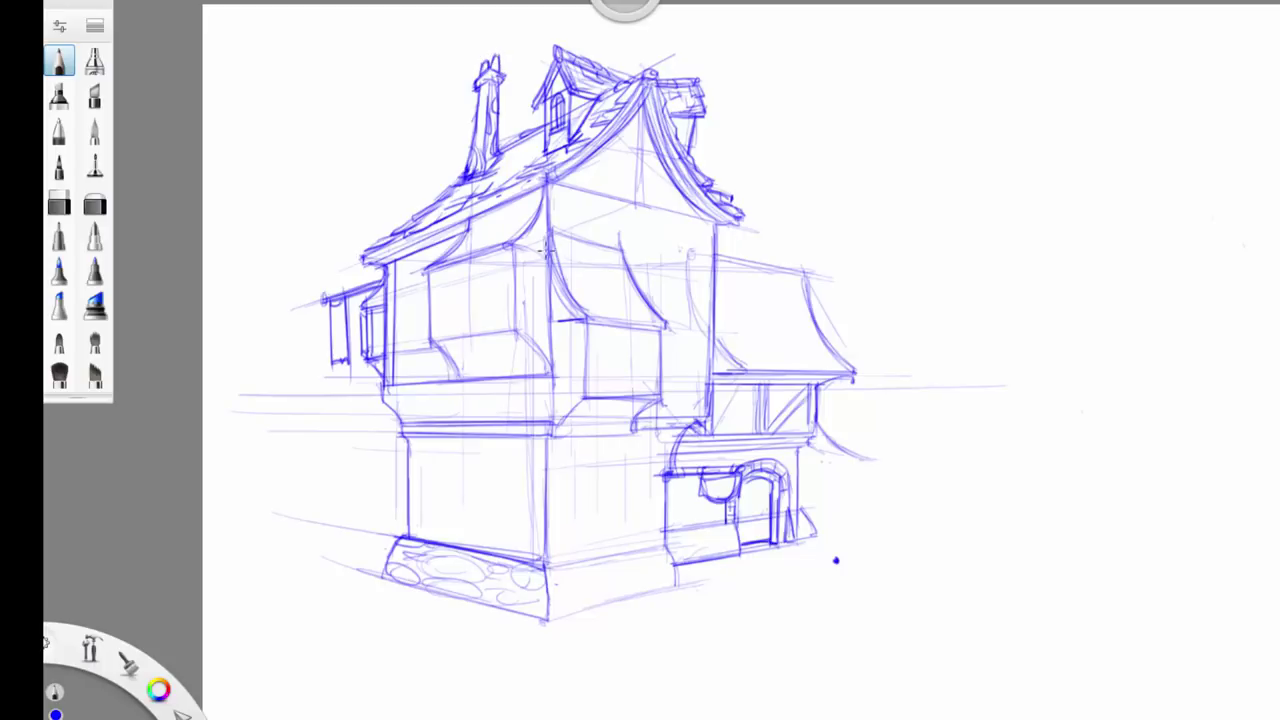
- Thicken the curved edges, eave and top line of the right overhang's roof
{"action": "left_click_drag", "start_coordinate": [551, 242], "coordinate": [580, 310]}
{"action": "mouse_move", "coordinate": [563, 270]}
{"action": "left_mouse_down"}
{"action": "mouse_move", "coordinate": [595, 320]}
{"action": "mouse_move", "coordinate": [674, 328]}
{"action": "left_mouse_up"}
{"action": "left_click_drag", "start_coordinate": [588, 318], "coordinate": [678, 326]}
{"action": "left_click_drag", "start_coordinate": [550, 228], "coordinate": [622, 246]}
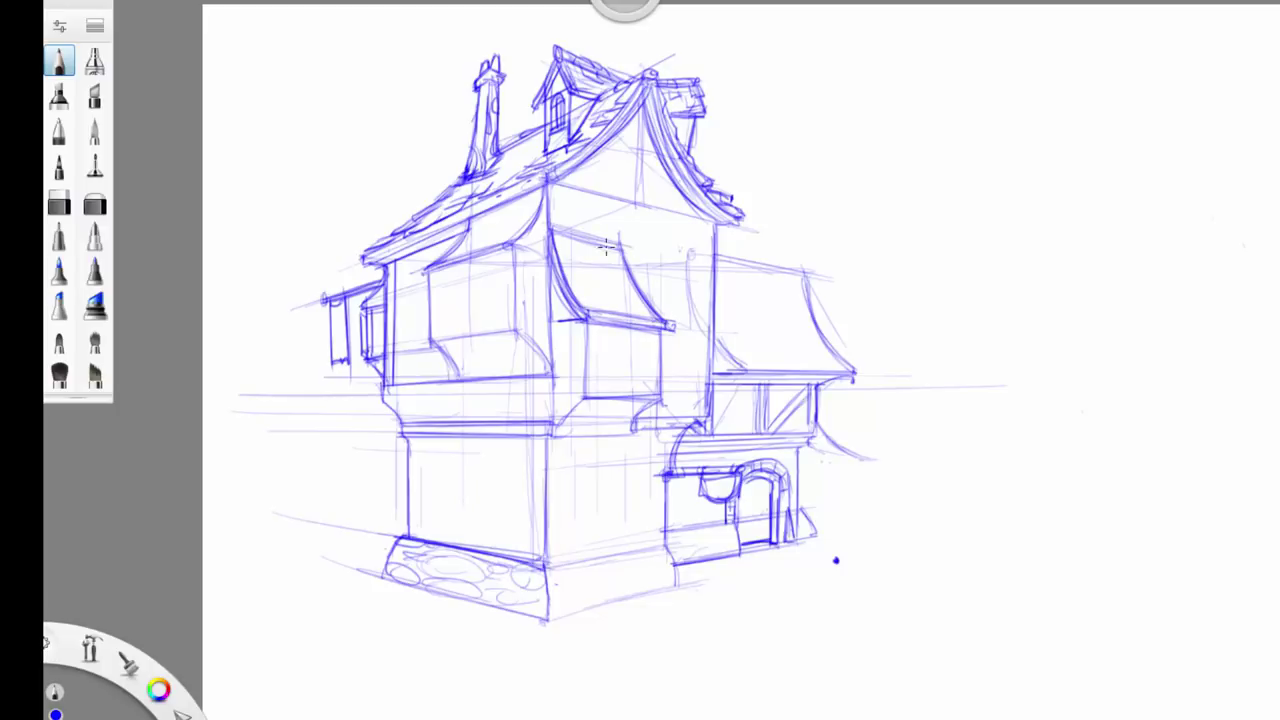
- Add a corner post and short beam on the right upper wall, and rework the box's lower edge and wing roof's outer curve
{"action": "mouse_move", "coordinate": [672, 444]}
{"action": "left_mouse_down"}
{"action": "mouse_move", "coordinate": [708, 414]}
{"action": "mouse_move", "coordinate": [711, 358]}
{"action": "left_mouse_up"}
{"action": "left_click_drag", "start_coordinate": [716, 222], "coordinate": [711, 388]}
{"action": "mouse_move", "coordinate": [706, 222]}
{"action": "left_mouse_down"}
{"action": "mouse_move", "coordinate": [703, 416]}
{"action": "mouse_move", "coordinate": [706, 218]}
{"action": "left_mouse_up"}
{"action": "left_click_drag", "start_coordinate": [699, 413], "coordinate": [665, 416]}
{"action": "mouse_move", "coordinate": [664, 360]}
{"action": "left_mouse_down"}
{"action": "mouse_move", "coordinate": [700, 366]}
{"action": "mouse_move", "coordinate": [592, 397]}
{"action": "left_mouse_up"}
{"action": "key", "text": "e"}
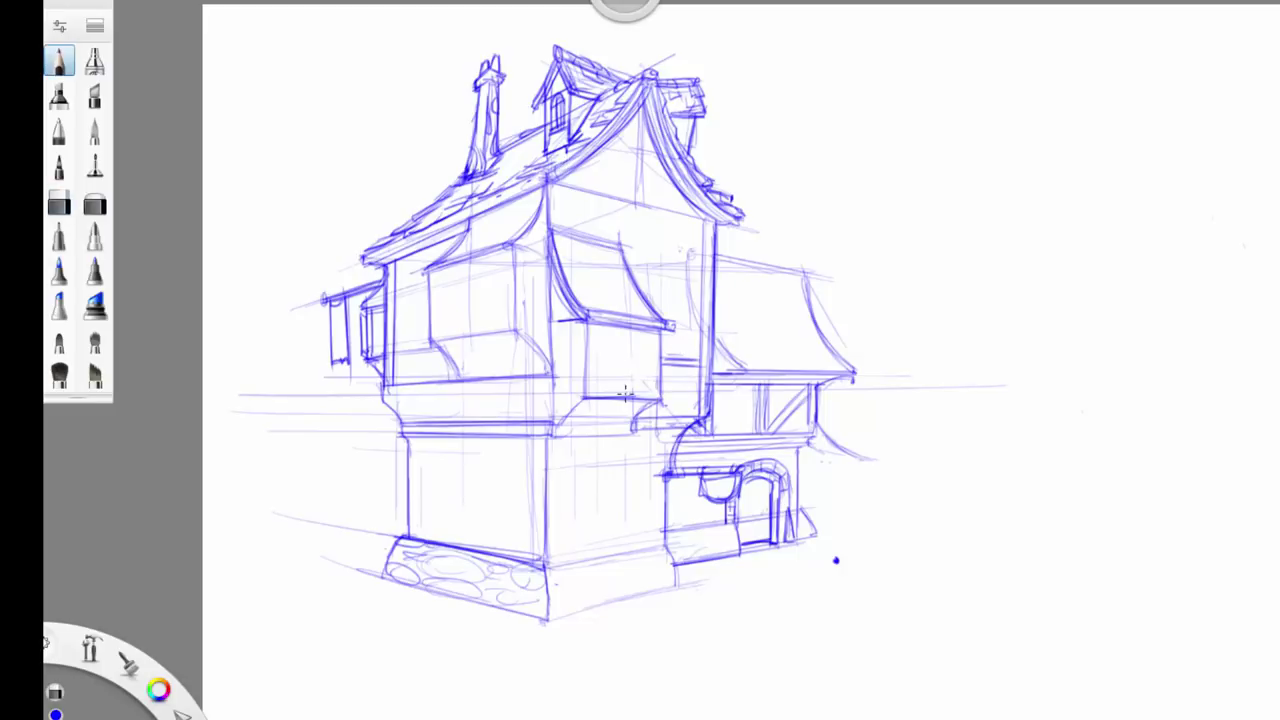
{"action": "left_click_drag", "start_coordinate": [804, 273], "coordinate": [853, 371]}
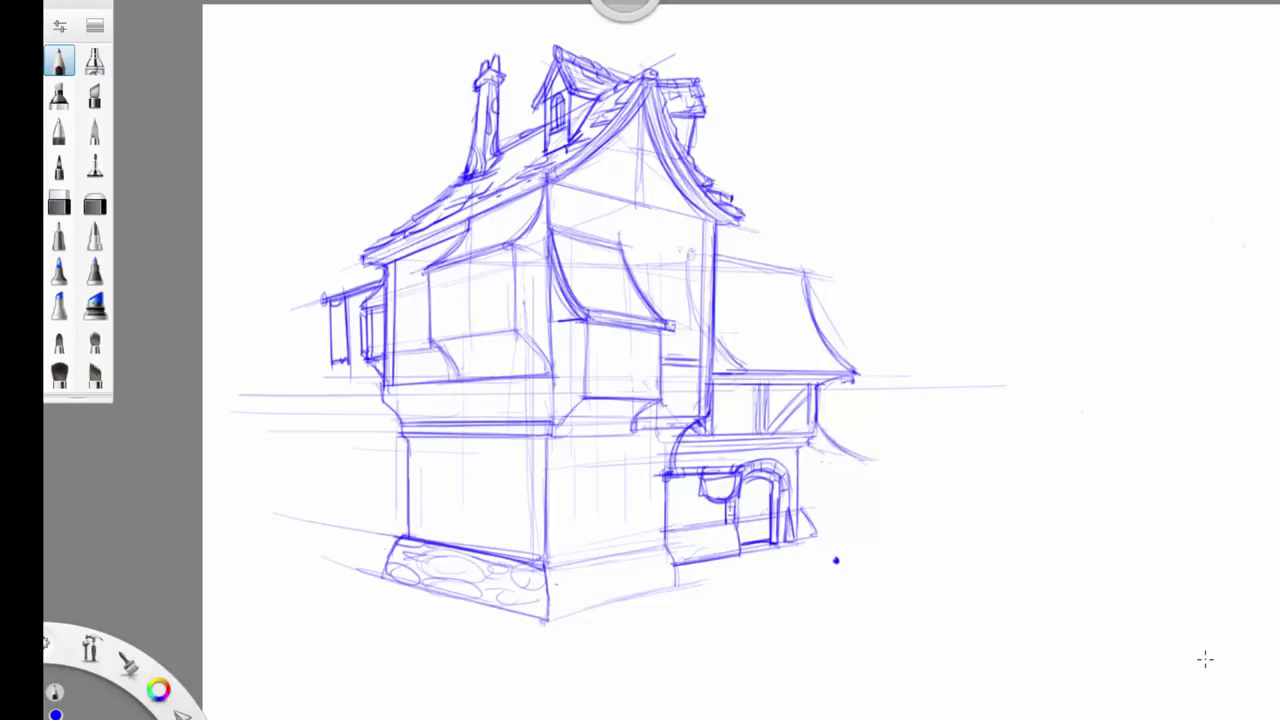
- Add stones to the wing's base, and frame the right ground-floor wall with a bottom beam and two end posts
{"action": "left_click_drag", "start_coordinate": [798, 509], "coordinate": [804, 533]}
{"action": "mouse_move", "coordinate": [709, 552]}
{"action": "left_mouse_down"}
{"action": "mouse_move", "coordinate": [738, 547]}
{"action": "mouse_move", "coordinate": [679, 539]}
{"action": "mouse_move", "coordinate": [734, 512]}
{"action": "left_mouse_up"}
{"action": "mouse_move", "coordinate": [666, 524]}
{"action": "left_mouse_down"}
{"action": "mouse_move", "coordinate": [669, 548]}
{"action": "mouse_move", "coordinate": [546, 566]}
{"action": "left_mouse_up"}
{"action": "left_click_drag", "start_coordinate": [650, 549], "coordinate": [556, 565]}
{"action": "left_click_drag", "start_coordinate": [556, 440], "coordinate": [560, 568]}
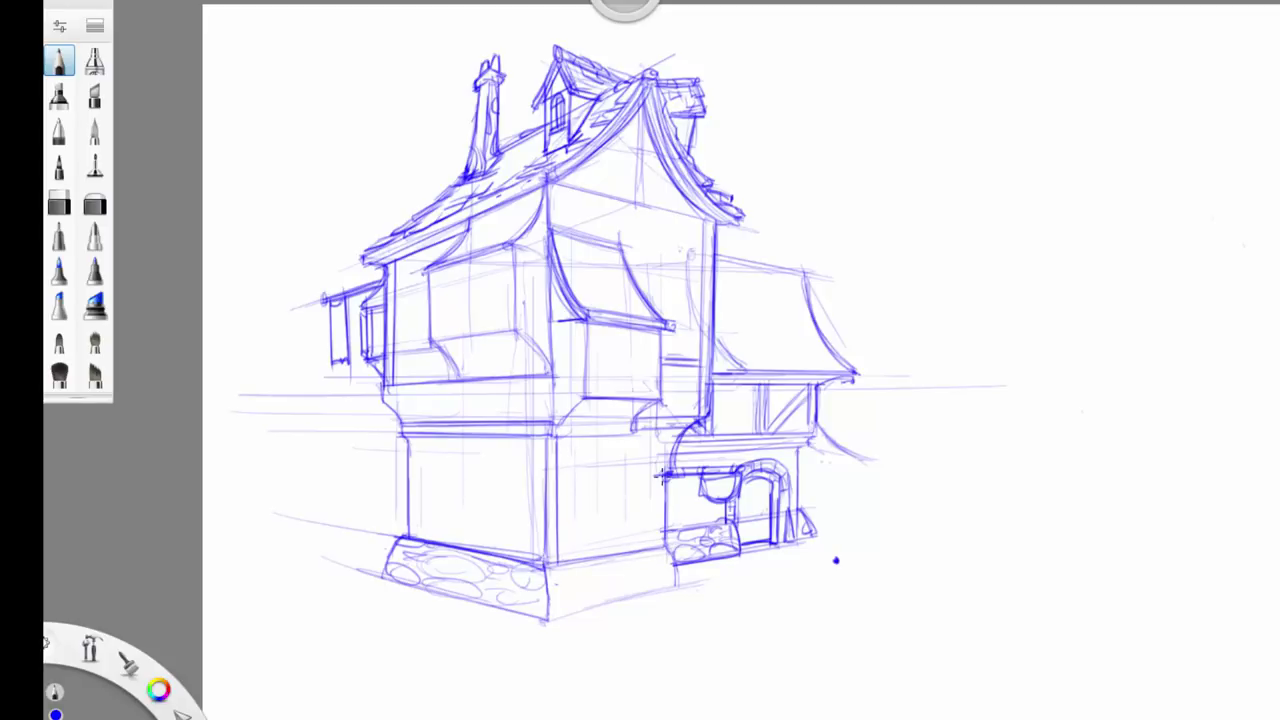
{"action": "left_click_drag", "start_coordinate": [664, 426], "coordinate": [656, 550]}
{"action": "left_click_drag", "start_coordinate": [656, 450], "coordinate": [657, 563]}
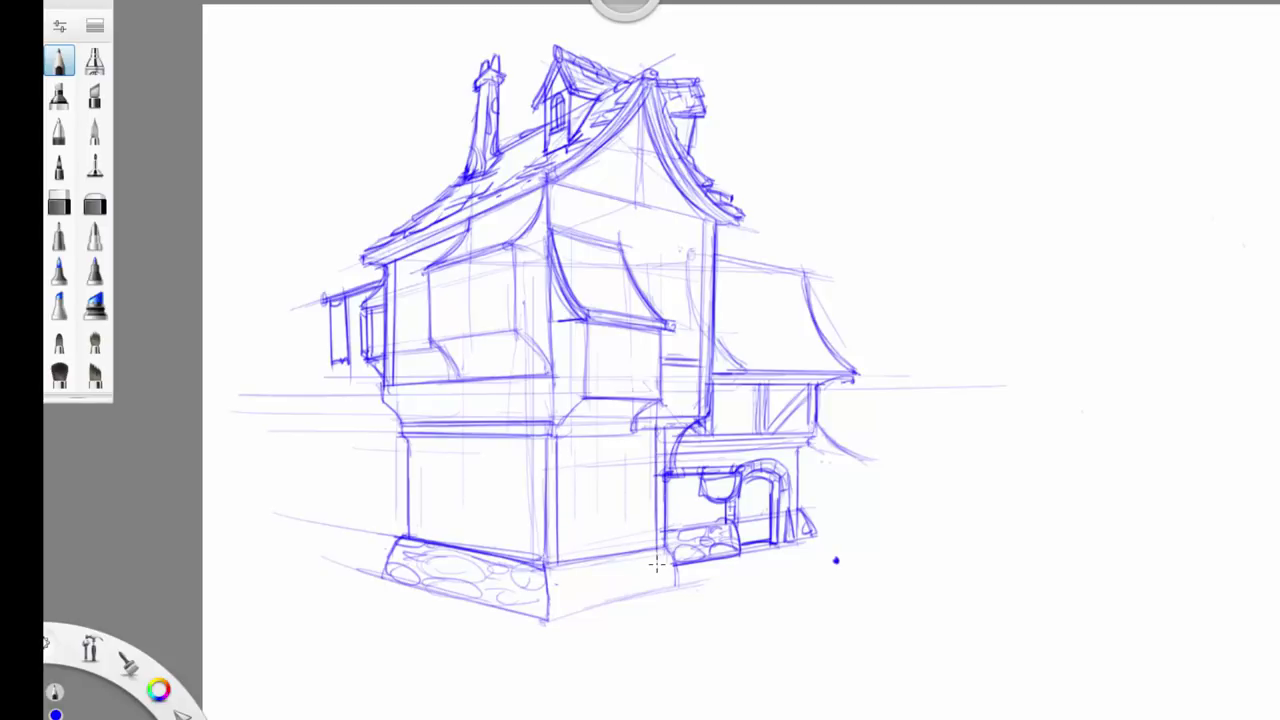
- Draw a horizontal rail across the right ground-floor wall, and add diagonal timber braces above it
{"action": "mouse_move", "coordinate": [655, 481]}
{"action": "left_mouse_down"}
{"action": "mouse_move", "coordinate": [564, 482]}
{"action": "mouse_move", "coordinate": [648, 480]}
{"action": "left_mouse_up"}
{"action": "mouse_move", "coordinate": [556, 491]}
{"action": "left_mouse_down"}
{"action": "mouse_move", "coordinate": [634, 487]}
{"action": "mouse_move", "coordinate": [598, 491]}
{"action": "left_mouse_up"}
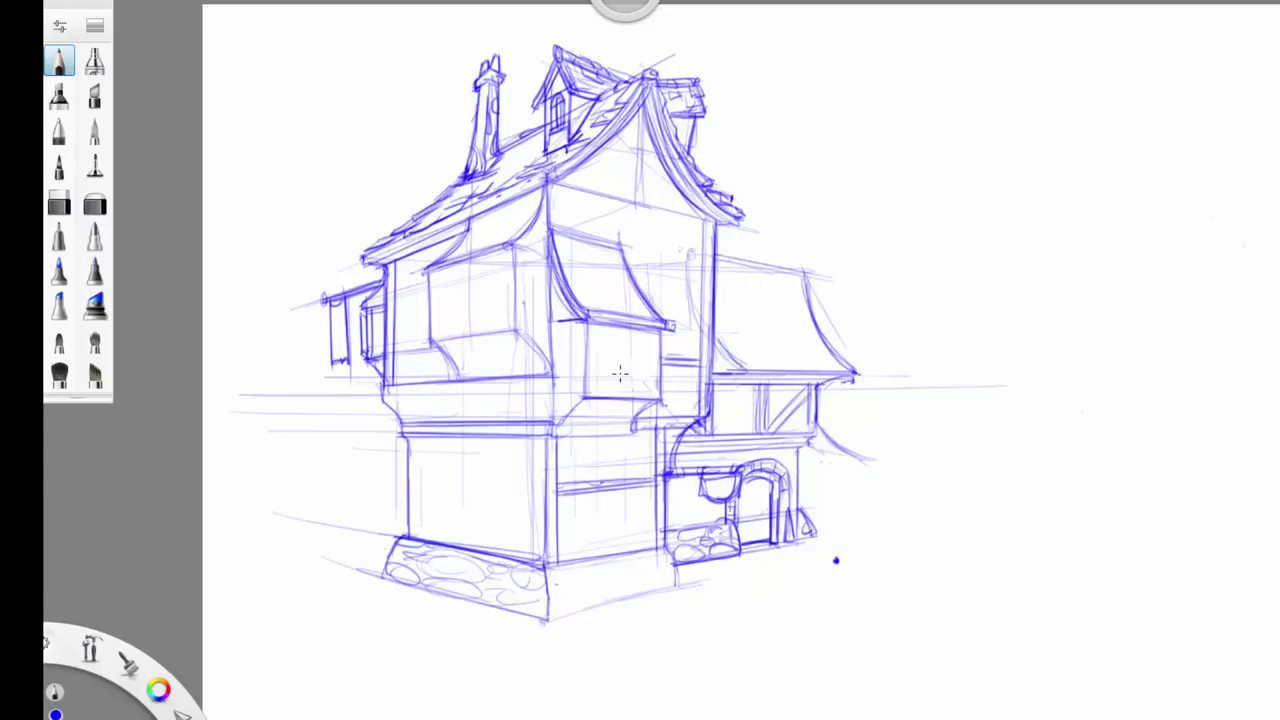
{"action": "mouse_move", "coordinate": [610, 437]}
{"action": "left_mouse_down"}
{"action": "mouse_move", "coordinate": [610, 478]}
{"action": "mouse_move", "coordinate": [563, 478]}
{"action": "mouse_move", "coordinate": [598, 443]}
{"action": "mouse_move", "coordinate": [570, 480]}
{"action": "mouse_move", "coordinate": [645, 467]}
{"action": "left_mouse_up"}
{"action": "left_click_drag", "start_coordinate": [627, 435], "coordinate": [658, 475]}
- Draw an arched window with a sill in the right overhang box, and touch up the gable and roof edges
{"action": "mouse_move", "coordinate": [632, 434]}
{"action": "left_mouse_down"}
{"action": "mouse_move", "coordinate": [557, 436]}
{"action": "mouse_move", "coordinate": [655, 397]}
{"action": "mouse_move", "coordinate": [660, 382]}
{"action": "mouse_move", "coordinate": [590, 370]}
{"action": "mouse_move", "coordinate": [660, 376]}
{"action": "mouse_move", "coordinate": [588, 376]}
{"action": "mouse_move", "coordinate": [600, 388]}
{"action": "left_mouse_up"}
{"action": "left_click_drag", "start_coordinate": [606, 336], "coordinate": [604, 388]}
{"action": "mouse_move", "coordinate": [646, 346]}
{"action": "left_mouse_down"}
{"action": "mouse_move", "coordinate": [608, 344]}
{"action": "mouse_move", "coordinate": [645, 339]}
{"action": "mouse_move", "coordinate": [611, 336]}
{"action": "mouse_move", "coordinate": [633, 324]}
{"action": "mouse_move", "coordinate": [608, 352]}
{"action": "mouse_move", "coordinate": [643, 345]}
{"action": "mouse_move", "coordinate": [636, 377]}
{"action": "mouse_move", "coordinate": [612, 341]}
{"action": "mouse_move", "coordinate": [628, 380]}
{"action": "mouse_move", "coordinate": [612, 350]}
{"action": "mouse_move", "coordinate": [597, 378]}
{"action": "left_mouse_up"}
{"action": "mouse_move", "coordinate": [675, 182]}
{"action": "left_mouse_down"}
{"action": "mouse_move", "coordinate": [705, 215]}
{"action": "mouse_move", "coordinate": [734, 220]}
{"action": "left_mouse_up"}
{"action": "left_click_drag", "start_coordinate": [484, 196], "coordinate": [530, 178]}
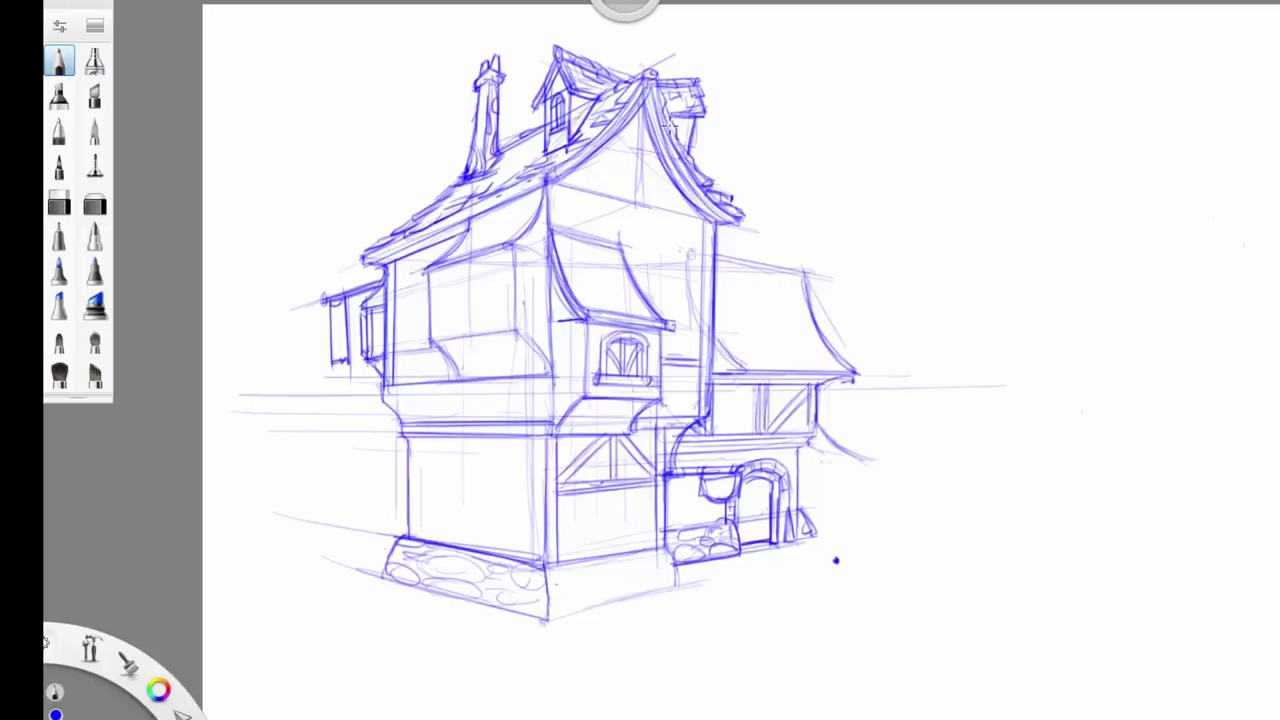
- Draw an arched window with a sill in the main gable, and reinforce the gable's base beam and the right overhang roof's upper edge
{"action": "mouse_move", "coordinate": [637, 174]}
{"action": "left_mouse_down"}
{"action": "mouse_move", "coordinate": [640, 206]}
{"action": "mouse_move", "coordinate": [622, 198]}
{"action": "mouse_move", "coordinate": [664, 212]}
{"action": "mouse_move", "coordinate": [624, 150]}
{"action": "left_mouse_up"}
{"action": "key", "text": "e"}
{"action": "mouse_move", "coordinate": [650, 200]}
{"action": "left_mouse_down"}
{"action": "mouse_move", "coordinate": [650, 166]}
{"action": "mouse_move", "coordinate": [660, 219]}
{"action": "mouse_move", "coordinate": [619, 153]}
{"action": "mouse_move", "coordinate": [635, 148]}
{"action": "mouse_move", "coordinate": [648, 190]}
{"action": "mouse_move", "coordinate": [647, 150]}
{"action": "left_mouse_up"}
{"action": "mouse_move", "coordinate": [639, 199]}
{"action": "left_mouse_down"}
{"action": "mouse_move", "coordinate": [641, 152]}
{"action": "mouse_move", "coordinate": [631, 197]}
{"action": "left_mouse_up"}
{"action": "left_click_drag", "start_coordinate": [636, 153], "coordinate": [627, 190]}
{"action": "mouse_move", "coordinate": [630, 146]}
{"action": "left_mouse_down"}
{"action": "mouse_move", "coordinate": [652, 156]}
{"action": "mouse_move", "coordinate": [652, 198]}
{"action": "mouse_move", "coordinate": [620, 160]}
{"action": "mouse_move", "coordinate": [640, 140]}
{"action": "left_mouse_up"}
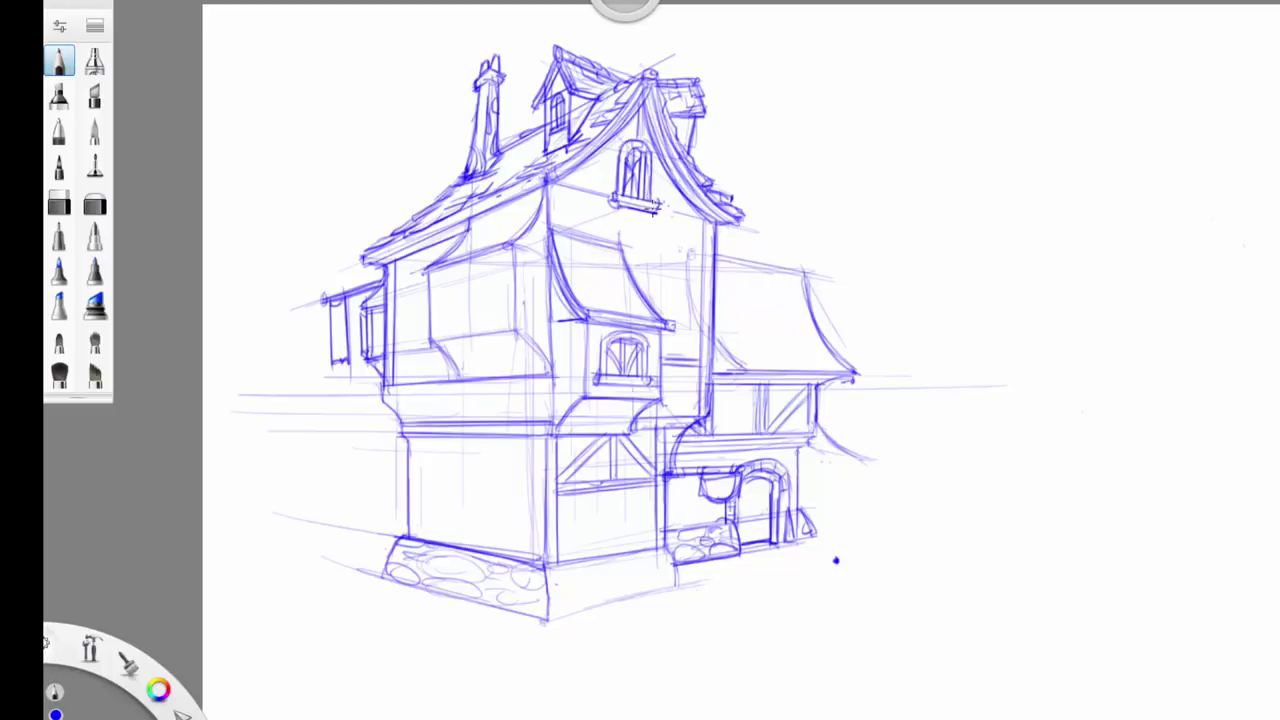
{"action": "mouse_move", "coordinate": [554, 182]}
{"action": "left_mouse_down"}
{"action": "mouse_move", "coordinate": [710, 221]}
{"action": "mouse_move", "coordinate": [612, 203]}
{"action": "left_mouse_up"}
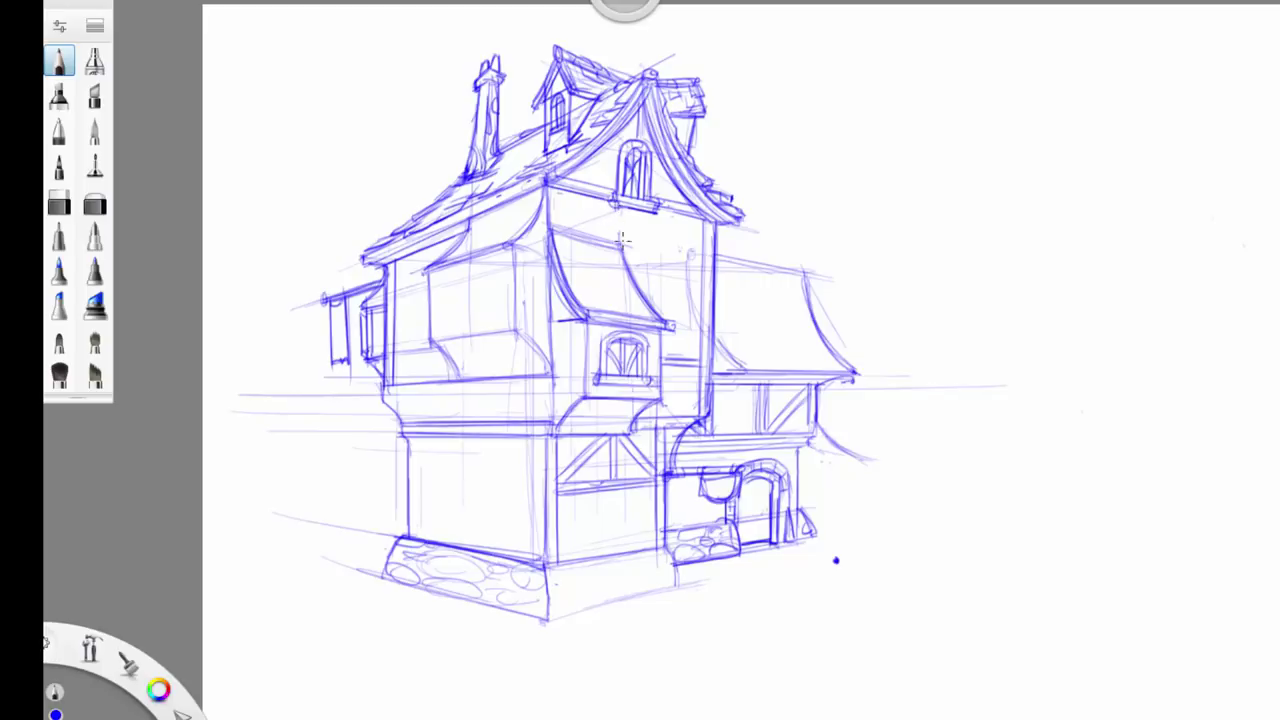
{"action": "left_click_drag", "start_coordinate": [553, 225], "coordinate": [621, 245]}
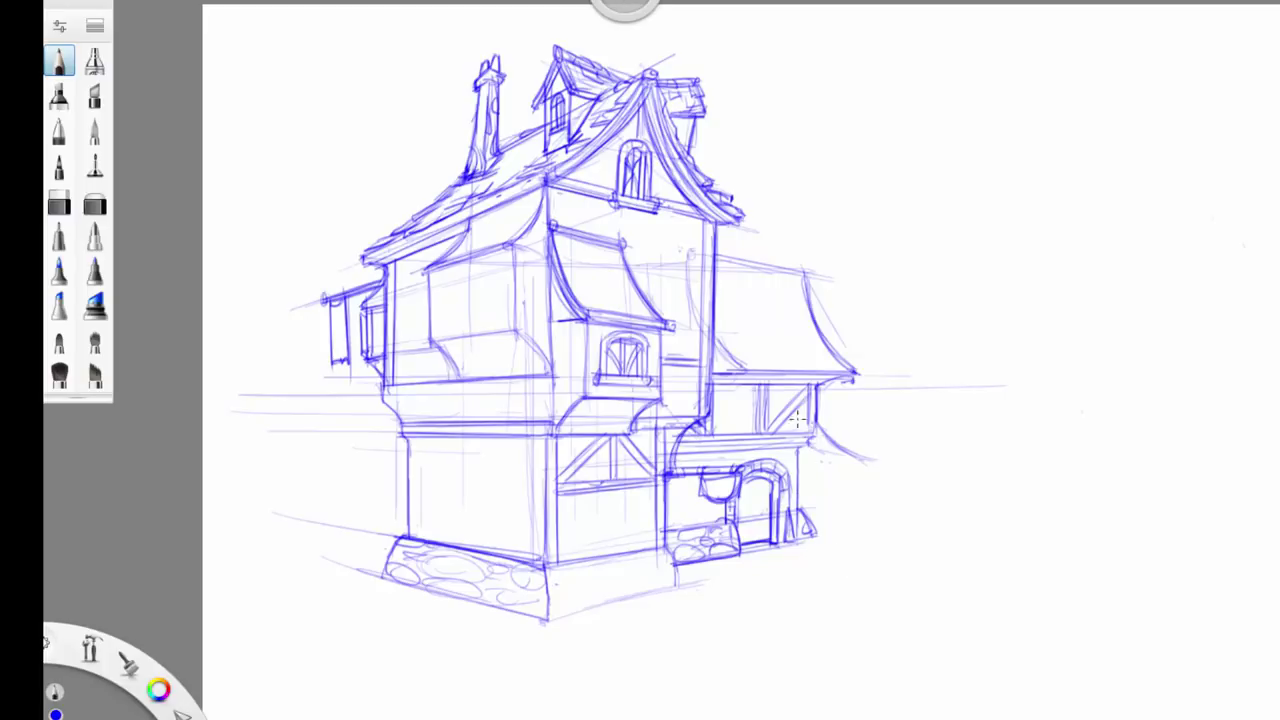
- Add a step beneath the wing's arched door, and sketch ground lines and a sloping bank in front of it
{"action": "left_click_drag", "start_coordinate": [746, 555], "coordinate": [808, 559]}
{"action": "mouse_move", "coordinate": [656, 575]}
{"action": "left_mouse_down"}
{"action": "mouse_move", "coordinate": [752, 566]}
{"action": "mouse_move", "coordinate": [790, 588]}
{"action": "left_mouse_up"}
{"action": "left_click_drag", "start_coordinate": [790, 538], "coordinate": [885, 612]}
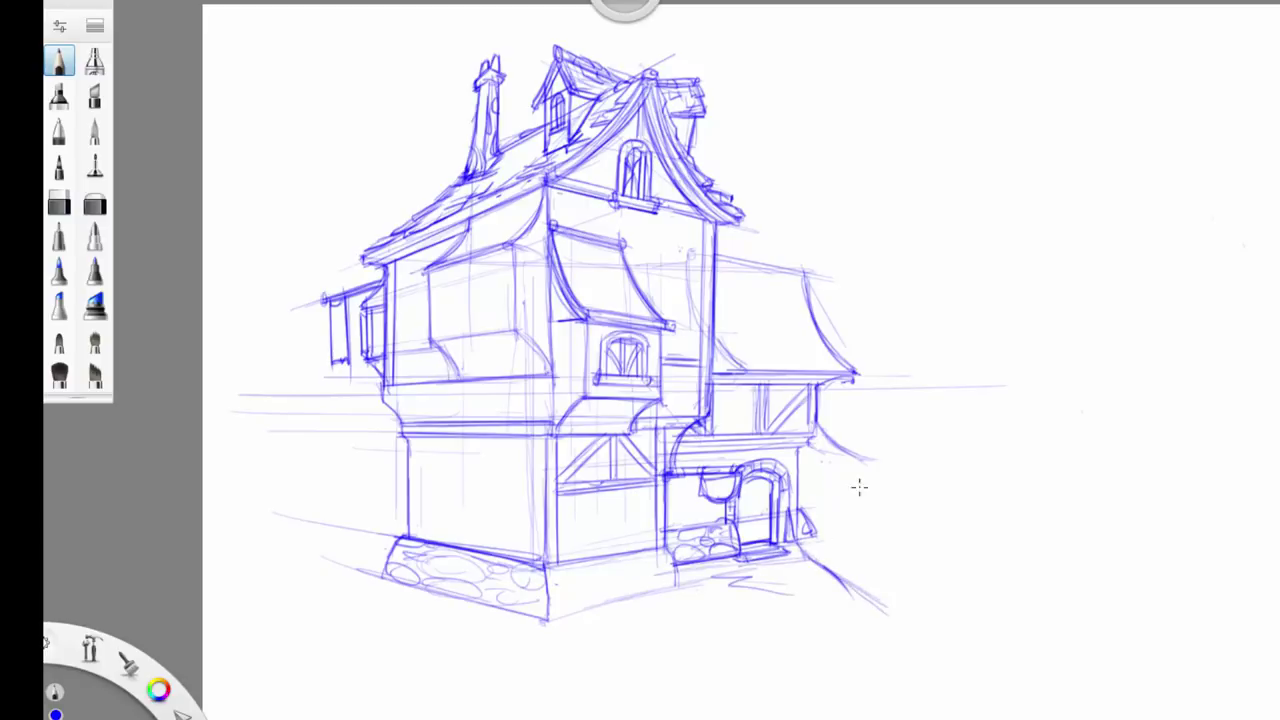
- Draw the floor beam of a side porch extending outward from the wing's outer wall
{"action": "left_click_drag", "start_coordinate": [792, 546], "coordinate": [898, 521]}
{"action": "key", "text": "ctrl+z"}
{"action": "left_click_drag", "start_coordinate": [813, 513], "coordinate": [822, 534]}
{"action": "left_click_drag", "start_coordinate": [848, 453], "coordinate": [881, 462]}
{"action": "key", "text": "ctrl+z"}
{"action": "left_click_drag", "start_coordinate": [806, 537], "coordinate": [882, 525]}
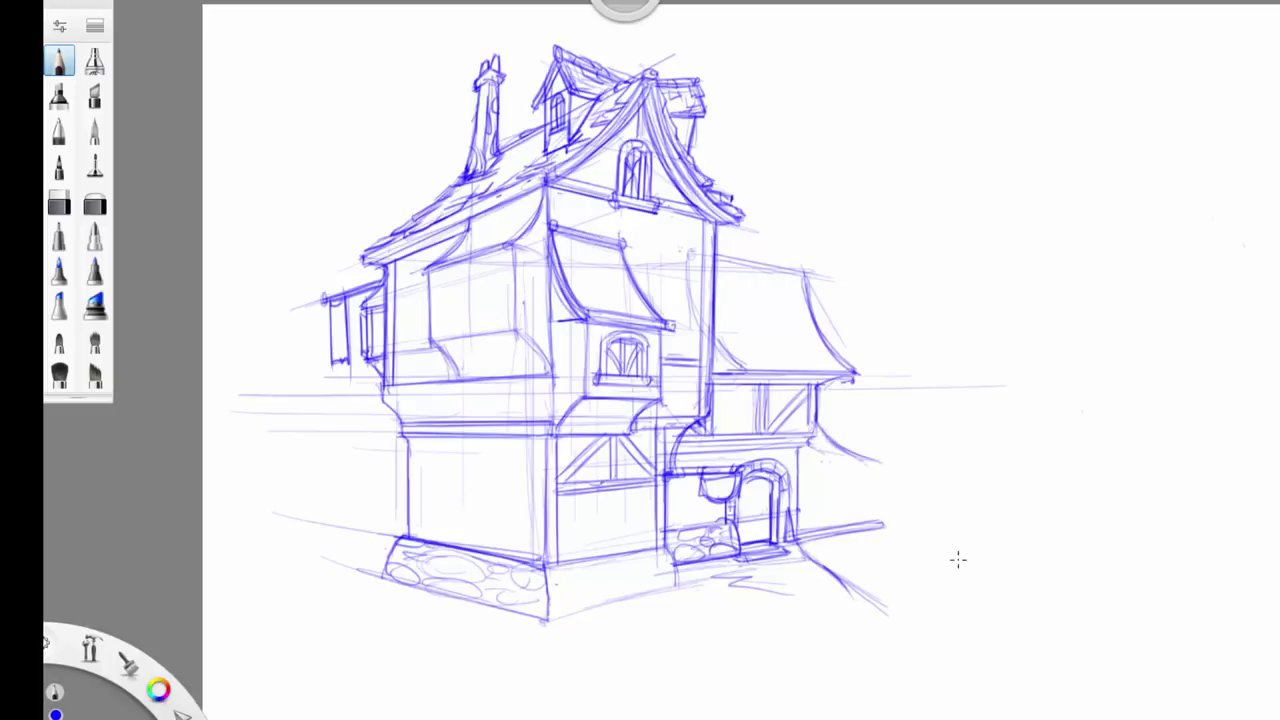
- Build up the side porch with a curved lean-to roof edge, posts, corner braces, a railing and a bracket underneath
{"action": "mouse_move", "coordinate": [880, 463]}
{"action": "left_mouse_down"}
{"action": "mouse_move", "coordinate": [798, 468]}
{"action": "mouse_move", "coordinate": [883, 469]}
{"action": "left_mouse_up"}
{"action": "mouse_move", "coordinate": [820, 428]}
{"action": "left_mouse_down"}
{"action": "mouse_move", "coordinate": [853, 452]}
{"action": "mouse_move", "coordinate": [872, 538]}
{"action": "left_mouse_up"}
{"action": "left_click_drag", "start_coordinate": [868, 472], "coordinate": [867, 522]}
{"action": "left_click_drag", "start_coordinate": [847, 472], "coordinate": [867, 489]}
{"action": "left_click_drag", "start_coordinate": [867, 474], "coordinate": [863, 527]}
{"action": "mouse_move", "coordinate": [806, 476]}
{"action": "left_mouse_down"}
{"action": "mouse_move", "coordinate": [805, 534]}
{"action": "mouse_move", "coordinate": [810, 502]}
{"action": "mouse_move", "coordinate": [864, 507]}
{"action": "mouse_move", "coordinate": [818, 527]}
{"action": "left_mouse_up"}
{"action": "mouse_move", "coordinate": [824, 510]}
{"action": "left_mouse_down"}
{"action": "mouse_move", "coordinate": [824, 527]}
{"action": "mouse_move", "coordinate": [838, 525]}
{"action": "left_mouse_up"}
{"action": "mouse_move", "coordinate": [843, 508]}
{"action": "left_mouse_down"}
{"action": "mouse_move", "coordinate": [843, 525]}
{"action": "mouse_move", "coordinate": [856, 524]}
{"action": "mouse_move", "coordinate": [853, 588]}
{"action": "left_mouse_up"}
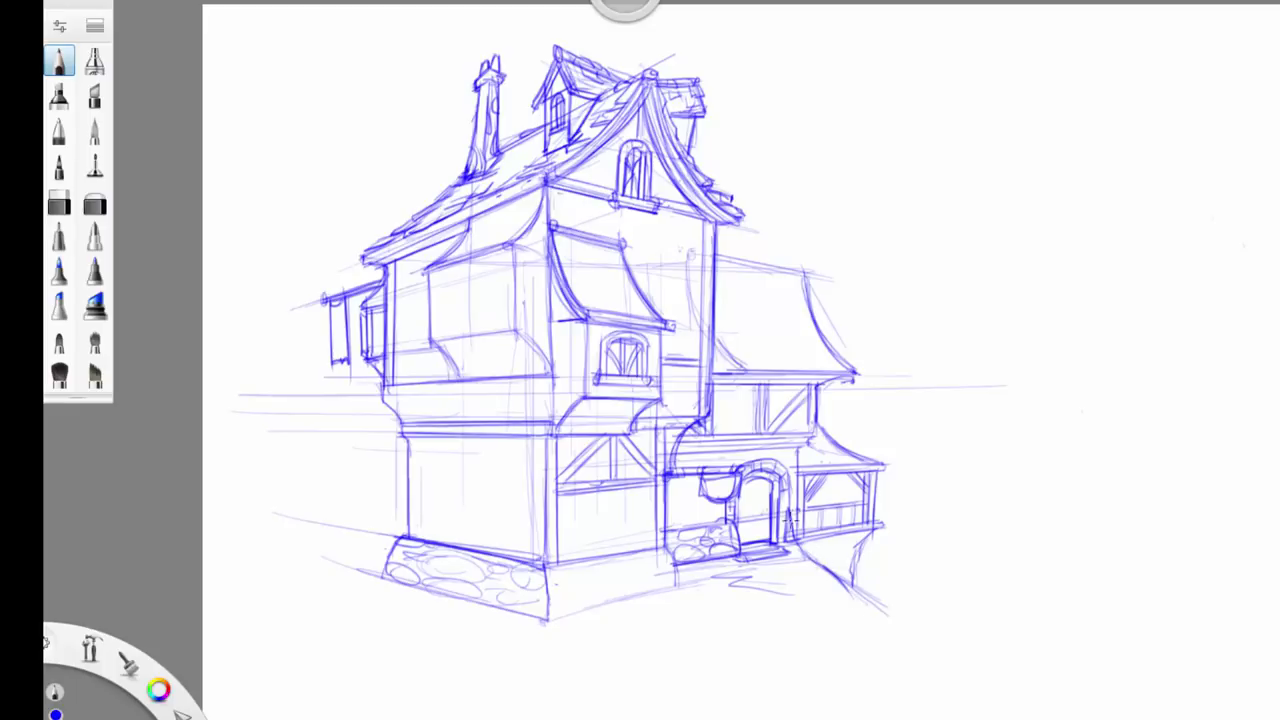
- Add ridge tiles along the wing's roof, and touch up the stonework beside the door and the sloping ground
{"action": "mouse_move", "coordinate": [789, 508]}
{"action": "left_mouse_down"}
{"action": "mouse_move", "coordinate": [800, 555]}
{"action": "mouse_move", "coordinate": [793, 540]}
{"action": "left_mouse_up"}
{"action": "left_click_drag", "start_coordinate": [842, 580], "coordinate": [898, 599]}
{"action": "mouse_move", "coordinate": [804, 280]}
{"action": "left_mouse_down"}
{"action": "mouse_move", "coordinate": [829, 346]}
{"action": "mouse_move", "coordinate": [800, 268]}
{"action": "mouse_move", "coordinate": [716, 246]}
{"action": "mouse_move", "coordinate": [796, 264]}
{"action": "mouse_move", "coordinate": [810, 276]}
{"action": "mouse_move", "coordinate": [712, 254]}
{"action": "left_mouse_up"}
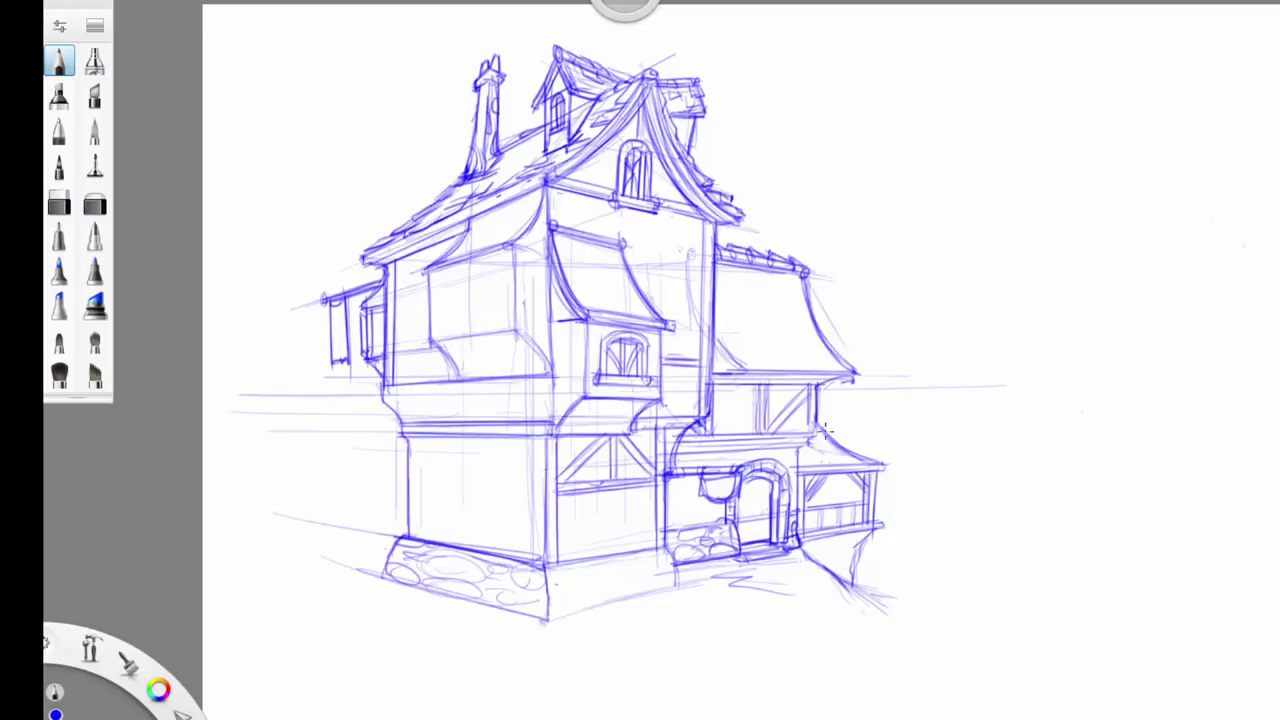
- Draw a tall stone chimney with a cap and pots behind the wing's roof, extending its base down to the porch roof
{"action": "mouse_move", "coordinate": [820, 194]}
{"action": "left_mouse_down"}
{"action": "mouse_move", "coordinate": [817, 306]}
{"action": "mouse_move", "coordinate": [770, 250]}
{"action": "mouse_move", "coordinate": [793, 268]}
{"action": "left_mouse_up"}
{"action": "left_click_drag", "start_coordinate": [816, 187], "coordinate": [825, 332]}
{"action": "left_click_drag", "start_coordinate": [814, 236], "coordinate": [832, 350]}
{"action": "mouse_move", "coordinate": [815, 258]}
{"action": "left_mouse_down"}
{"action": "mouse_move", "coordinate": [836, 362]}
{"action": "mouse_move", "coordinate": [831, 436]}
{"action": "left_mouse_up"}
{"action": "mouse_move", "coordinate": [798, 228]}
{"action": "left_mouse_down"}
{"action": "mouse_move", "coordinate": [774, 252]}
{"action": "mouse_move", "coordinate": [776, 240]}
{"action": "left_mouse_up"}
{"action": "mouse_move", "coordinate": [796, 182]}
{"action": "left_mouse_down"}
{"action": "mouse_move", "coordinate": [780, 196]}
{"action": "mouse_move", "coordinate": [822, 172]}
{"action": "left_mouse_up"}
{"action": "mouse_move", "coordinate": [820, 172]}
{"action": "left_mouse_down"}
{"action": "mouse_move", "coordinate": [824, 196]}
{"action": "mouse_move", "coordinate": [800, 150]}
{"action": "mouse_move", "coordinate": [816, 156]}
{"action": "mouse_move", "coordinate": [816, 238]}
{"action": "mouse_move", "coordinate": [774, 258]}
{"action": "left_mouse_up"}
{"action": "mouse_move", "coordinate": [806, 208]}
{"action": "left_mouse_down"}
{"action": "mouse_move", "coordinate": [780, 228]}
{"action": "mouse_move", "coordinate": [790, 208]}
{"action": "left_mouse_up"}
{"action": "mouse_move", "coordinate": [800, 182]}
{"action": "left_mouse_down"}
{"action": "mouse_move", "coordinate": [790, 202]}
{"action": "mouse_move", "coordinate": [774, 196]}
{"action": "mouse_move", "coordinate": [774, 236]}
{"action": "mouse_move", "coordinate": [822, 326]}
{"action": "left_mouse_up"}
{"action": "mouse_move", "coordinate": [815, 190]}
{"action": "left_mouse_down"}
{"action": "mouse_move", "coordinate": [806, 166]}
{"action": "mouse_move", "coordinate": [774, 198]}
{"action": "left_mouse_up"}
{"action": "left_click_drag", "start_coordinate": [820, 290], "coordinate": [820, 306]}
{"action": "mouse_move", "coordinate": [818, 390]}
{"action": "left_mouse_down"}
{"action": "mouse_move", "coordinate": [818, 424]}
{"action": "mouse_move", "coordinate": [836, 384]}
{"action": "left_mouse_up"}
{"action": "mouse_move", "coordinate": [836, 384]}
{"action": "left_mouse_down"}
{"action": "mouse_move", "coordinate": [848, 452]}
{"action": "mouse_move", "coordinate": [878, 465]}
{"action": "left_mouse_up"}
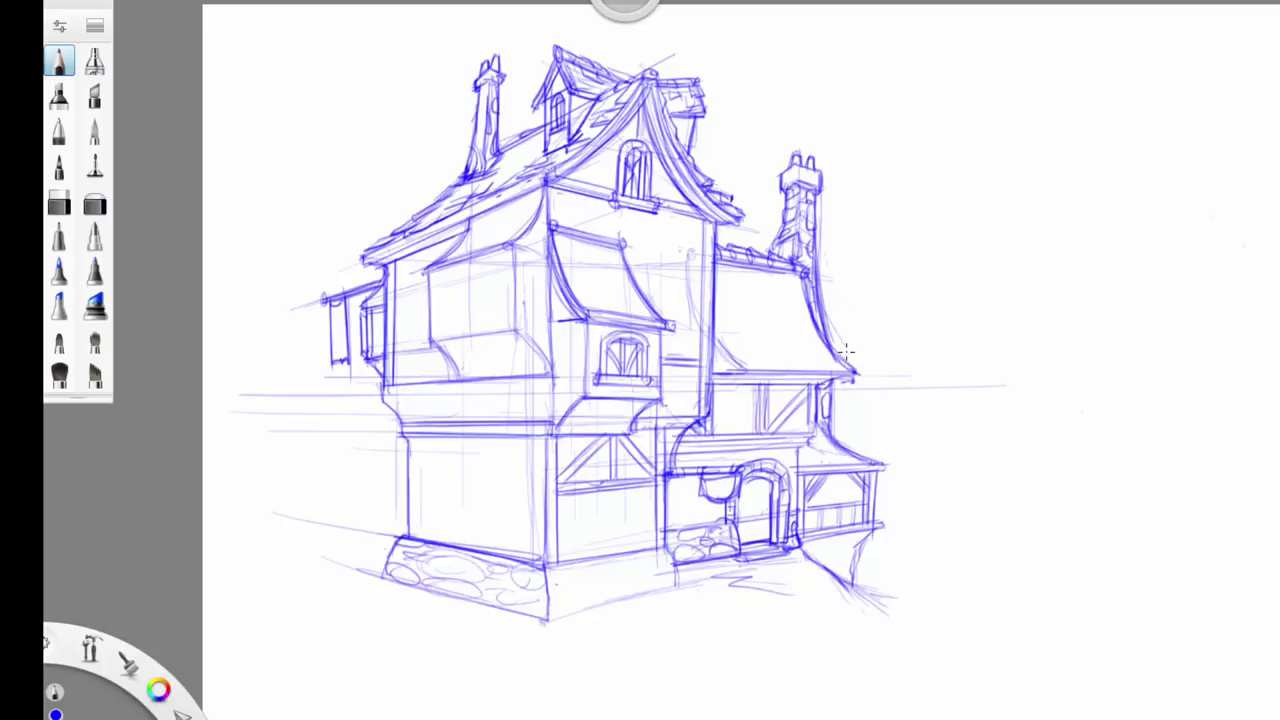
- Darken the lower edge of the main house's stone base along the right side
{"action": "left_click_drag", "start_coordinate": [680, 586], "coordinate": [546, 621]}
{"action": "left_click_drag", "start_coordinate": [546, 621], "coordinate": [676, 589]}
{"action": "left_click_drag", "start_coordinate": [598, 607], "coordinate": [703, 586]}
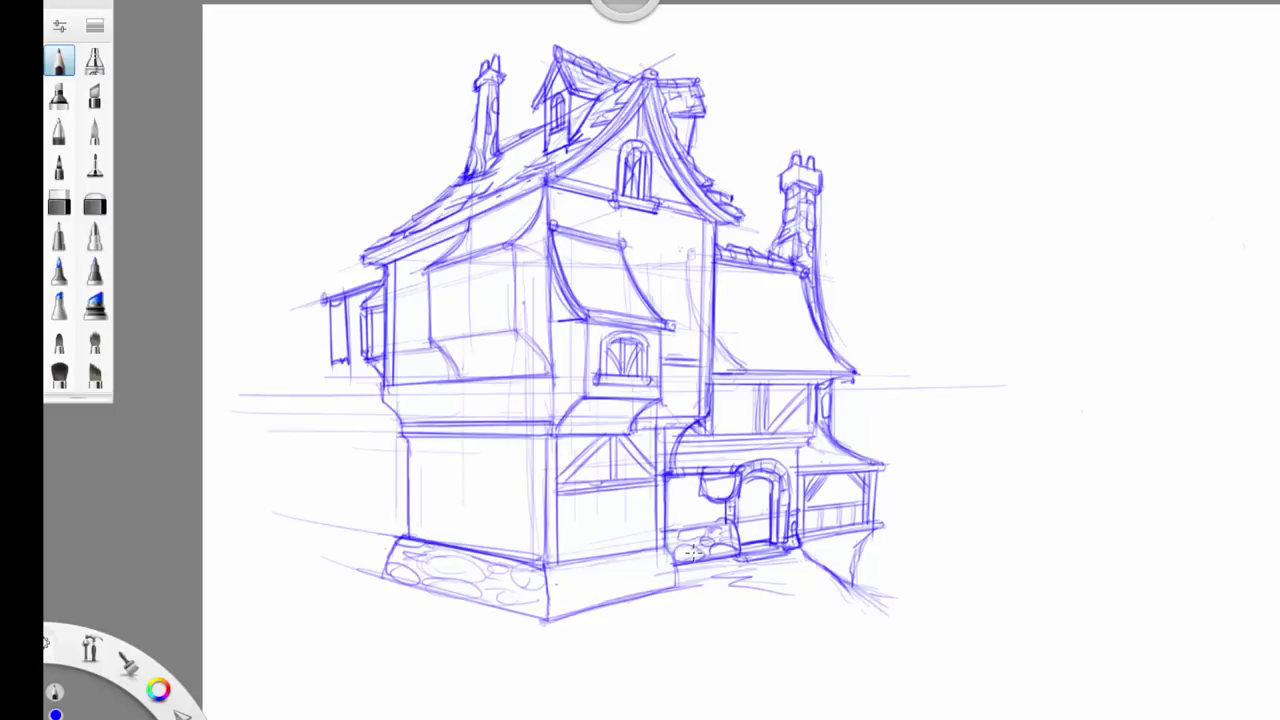
- Draw a low wooden platform in front of the wing's door, with barrels standing against the wall
{"action": "mouse_move", "coordinate": [795, 579]}
{"action": "left_mouse_down"}
{"action": "mouse_move", "coordinate": [740, 565]}
{"action": "mouse_move", "coordinate": [680, 590]}
{"action": "mouse_move", "coordinate": [790, 571]}
{"action": "mouse_move", "coordinate": [708, 598]}
{"action": "left_mouse_up"}
{"action": "mouse_move", "coordinate": [794, 572]}
{"action": "left_mouse_down"}
{"action": "mouse_move", "coordinate": [714, 594]}
{"action": "mouse_move", "coordinate": [680, 578]}
{"action": "mouse_move", "coordinate": [712, 540]}
{"action": "mouse_move", "coordinate": [702, 567]}
{"action": "mouse_move", "coordinate": [702, 543]}
{"action": "mouse_move", "coordinate": [681, 564]}
{"action": "left_mouse_up"}
{"action": "mouse_move", "coordinate": [678, 551]}
{"action": "left_mouse_down"}
{"action": "mouse_move", "coordinate": [698, 544]}
{"action": "mouse_move", "coordinate": [700, 570]}
{"action": "mouse_move", "coordinate": [728, 566]}
{"action": "mouse_move", "coordinate": [700, 570]}
{"action": "mouse_move", "coordinate": [734, 540]}
{"action": "mouse_move", "coordinate": [692, 528]}
{"action": "mouse_move", "coordinate": [668, 541]}
{"action": "left_mouse_up"}
{"action": "mouse_move", "coordinate": [700, 529]}
{"action": "left_mouse_down"}
{"action": "mouse_move", "coordinate": [730, 525]}
{"action": "mouse_move", "coordinate": [739, 548]}
{"action": "mouse_move", "coordinate": [708, 558]}
{"action": "mouse_move", "coordinate": [734, 572]}
{"action": "mouse_move", "coordinate": [676, 588]}
{"action": "mouse_move", "coordinate": [728, 586]}
{"action": "left_mouse_up"}
{"action": "key", "text": "e"}
{"action": "left_click_drag", "start_coordinate": [720, 590], "coordinate": [786, 580]}
- Detail the wing's arched door with planks and crossbars, and strengthen its frame
{"action": "left_click_drag", "start_coordinate": [733, 546], "coordinate": [740, 490]}
{"action": "mouse_move", "coordinate": [738, 488]}
{"action": "left_mouse_down"}
{"action": "mouse_move", "coordinate": [767, 510]}
{"action": "mouse_move", "coordinate": [757, 524]}
{"action": "mouse_move", "coordinate": [761, 500]}
{"action": "mouse_move", "coordinate": [742, 524]}
{"action": "mouse_move", "coordinate": [755, 518]}
{"action": "mouse_move", "coordinate": [748, 495]}
{"action": "mouse_move", "coordinate": [764, 499]}
{"action": "mouse_move", "coordinate": [752, 485]}
{"action": "mouse_move", "coordinate": [732, 506]}
{"action": "mouse_move", "coordinate": [767, 497]}
{"action": "mouse_move", "coordinate": [748, 526]}
{"action": "mouse_move", "coordinate": [764, 506]}
{"action": "mouse_move", "coordinate": [748, 491]}
{"action": "mouse_move", "coordinate": [737, 516]}
{"action": "mouse_move", "coordinate": [756, 486]}
{"action": "mouse_move", "coordinate": [744, 538]}
{"action": "left_mouse_up"}
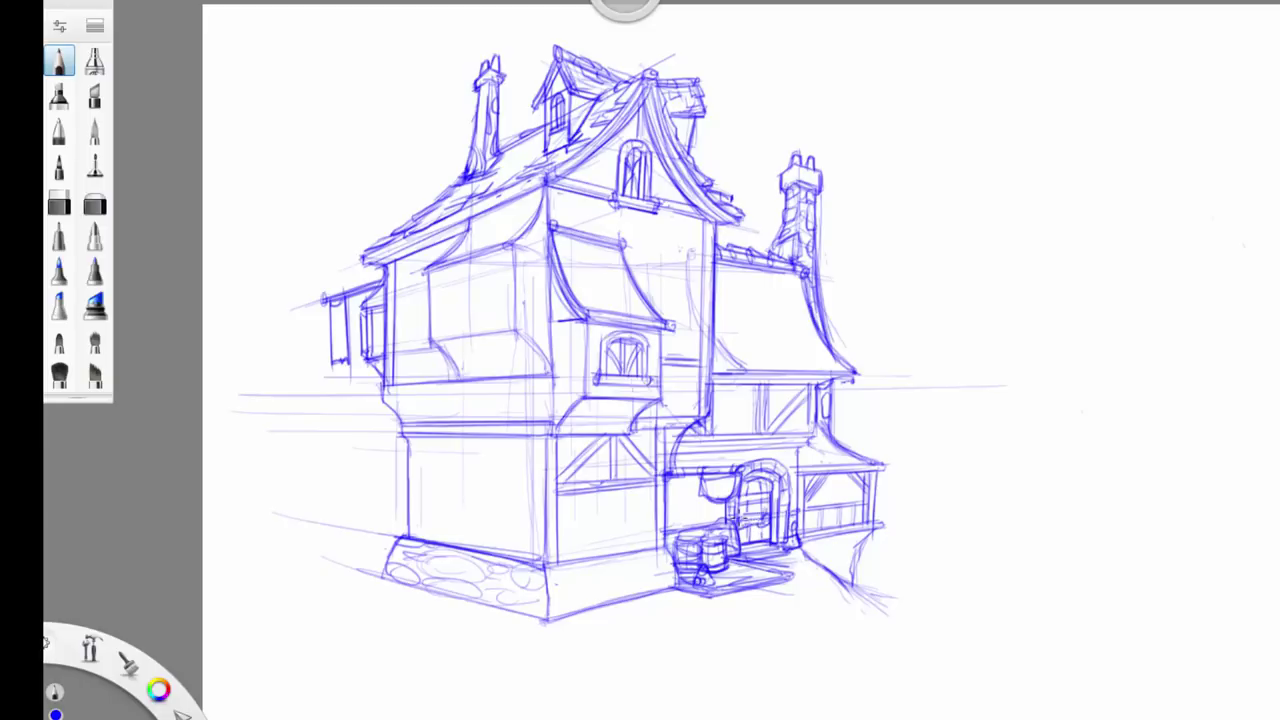
{"action": "left_click_drag", "start_coordinate": [760, 484], "coordinate": [768, 530]}
- Add shingles to the side porch's roof, and darken the wing chimney's side and the main gable's edge
{"action": "left_click_drag", "start_coordinate": [826, 474], "coordinate": [808, 504]}
{"action": "mouse_move", "coordinate": [812, 450]}
{"action": "left_mouse_down"}
{"action": "mouse_move", "coordinate": [862, 460]}
{"action": "mouse_move", "coordinate": [806, 462]}
{"action": "mouse_move", "coordinate": [861, 449]}
{"action": "left_mouse_up"}
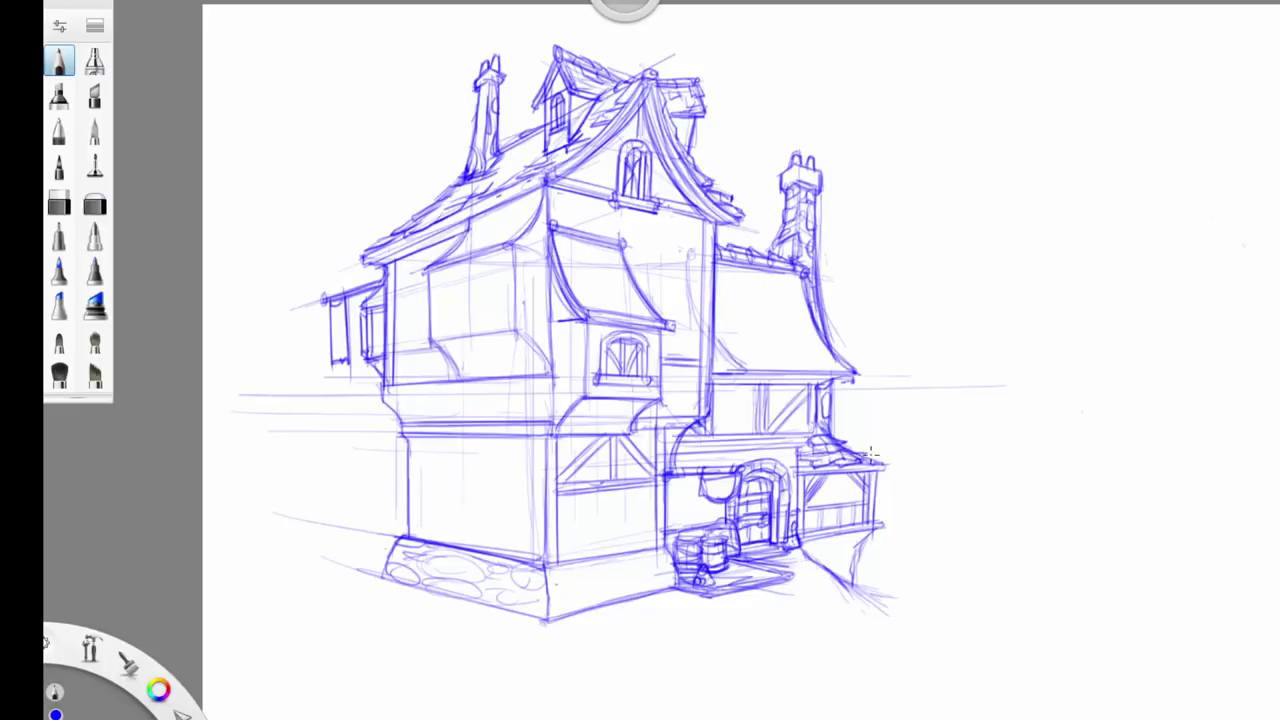
{"action": "left_click_drag", "start_coordinate": [832, 384], "coordinate": [826, 440]}
{"action": "left_click_drag", "start_coordinate": [812, 210], "coordinate": [806, 272]}
{"action": "left_click_drag", "start_coordinate": [690, 126], "coordinate": [719, 215]}
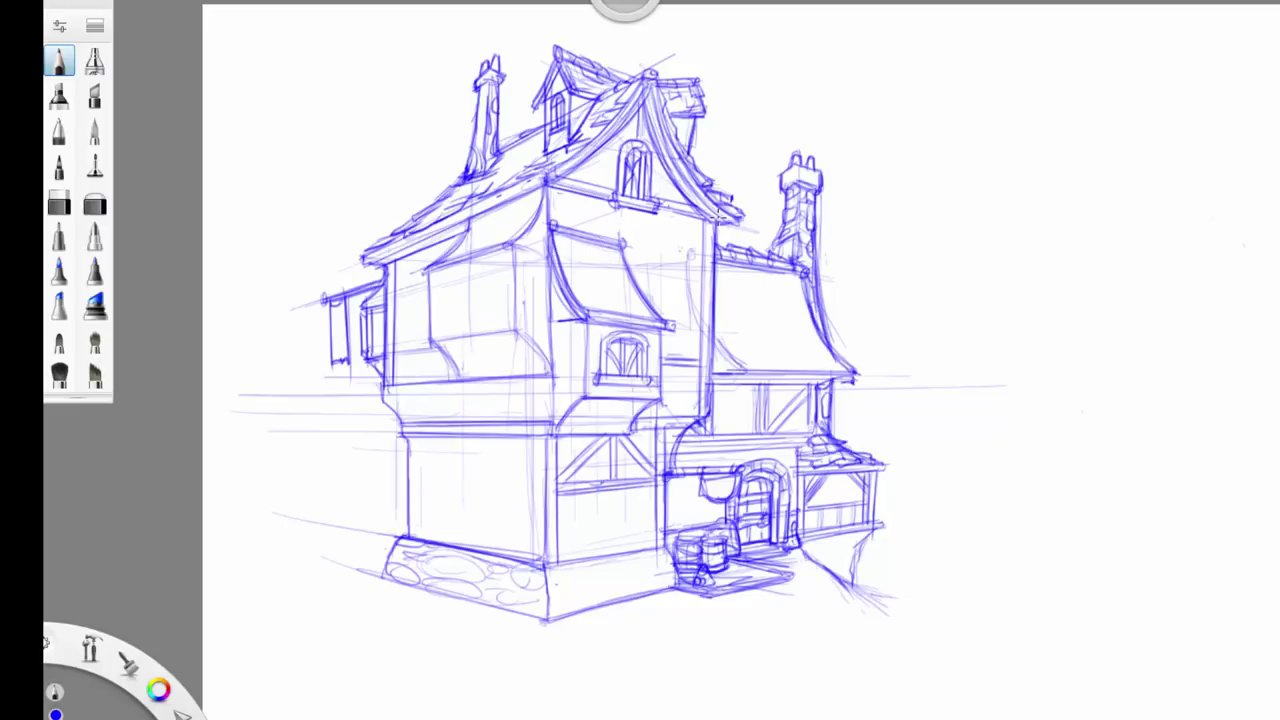
- Draw a wooden handrail with posts running from the wing's door along the platform
{"action": "mouse_move", "coordinate": [818, 562]}
{"action": "left_mouse_down"}
{"action": "mouse_move", "coordinate": [766, 570]}
{"action": "mouse_move", "coordinate": [817, 580]}
{"action": "left_mouse_up"}
{"action": "mouse_move", "coordinate": [788, 516]}
{"action": "left_mouse_down"}
{"action": "mouse_move", "coordinate": [815, 530]}
{"action": "mouse_move", "coordinate": [803, 562]}
{"action": "left_mouse_up"}
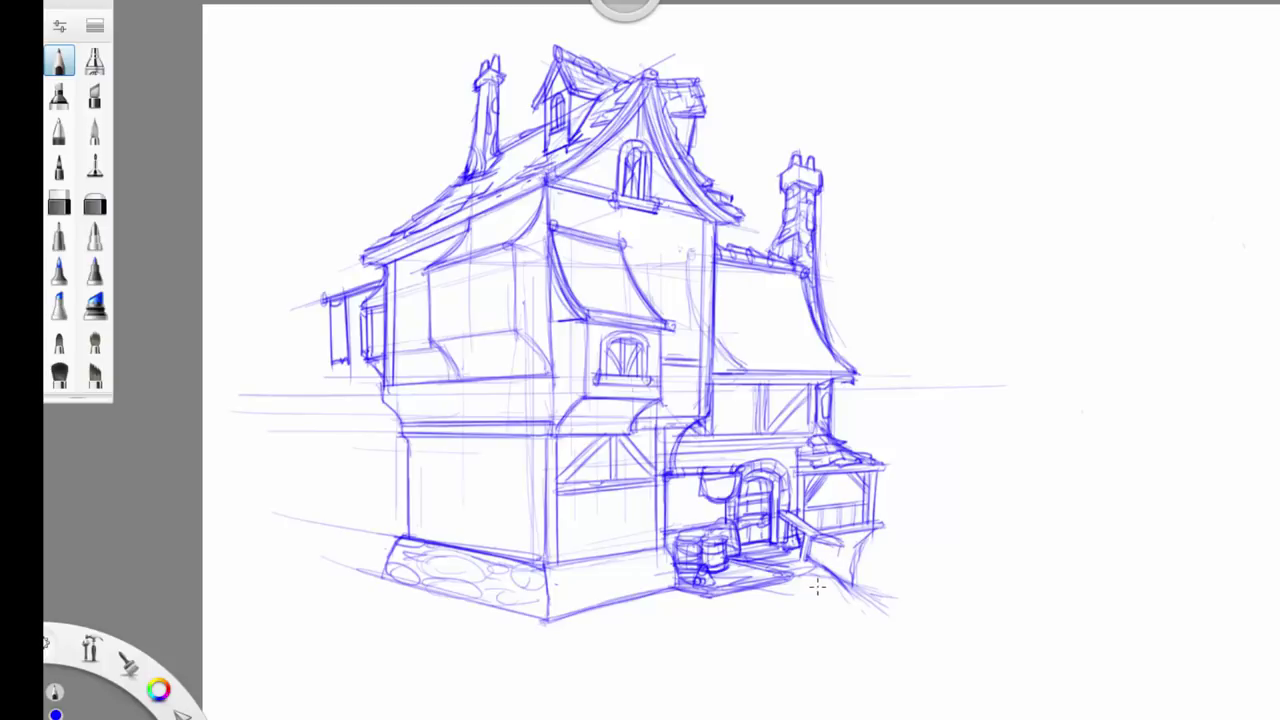
{"action": "mouse_move", "coordinate": [832, 549]}
{"action": "left_mouse_down"}
{"action": "mouse_move", "coordinate": [816, 600]}
{"action": "mouse_move", "coordinate": [834, 574]}
{"action": "left_mouse_up"}
- Sketch paving stones, boulders and a rocky slope below the platform, and darken the side porch's support bracket
{"action": "mouse_move", "coordinate": [775, 596]}
{"action": "left_mouse_down"}
{"action": "mouse_move", "coordinate": [812, 604]}
{"action": "mouse_move", "coordinate": [830, 580]}
{"action": "mouse_move", "coordinate": [824, 604]}
{"action": "mouse_move", "coordinate": [833, 586]}
{"action": "mouse_move", "coordinate": [804, 599]}
{"action": "left_mouse_up"}
{"action": "mouse_move", "coordinate": [757, 546]}
{"action": "left_mouse_down"}
{"action": "mouse_move", "coordinate": [789, 560]}
{"action": "mouse_move", "coordinate": [760, 606]}
{"action": "mouse_move", "coordinate": [805, 626]}
{"action": "mouse_move", "coordinate": [777, 625]}
{"action": "left_mouse_up"}
{"action": "mouse_move", "coordinate": [836, 572]}
{"action": "left_mouse_down"}
{"action": "mouse_move", "coordinate": [856, 616]}
{"action": "mouse_move", "coordinate": [836, 670]}
{"action": "left_mouse_up"}
{"action": "mouse_move", "coordinate": [830, 608]}
{"action": "left_mouse_down"}
{"action": "mouse_move", "coordinate": [877, 663]}
{"action": "mouse_move", "coordinate": [866, 627]}
{"action": "mouse_move", "coordinate": [900, 645]}
{"action": "mouse_move", "coordinate": [852, 578]}
{"action": "mouse_move", "coordinate": [866, 523]}
{"action": "left_mouse_up"}
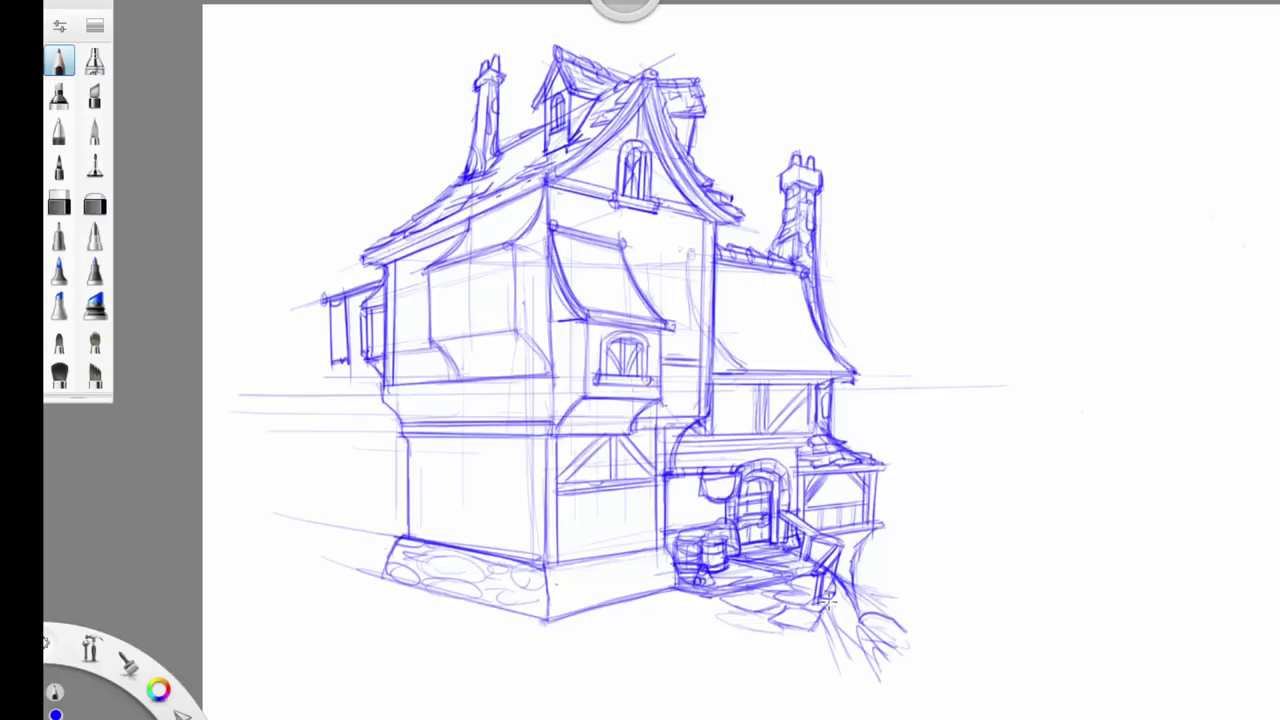
{"action": "mouse_move", "coordinate": [784, 627]}
{"action": "left_mouse_down"}
{"action": "mouse_move", "coordinate": [805, 660]}
{"action": "mouse_move", "coordinate": [780, 658]}
{"action": "mouse_move", "coordinate": [770, 636]}
{"action": "mouse_move", "coordinate": [817, 658]}
{"action": "mouse_move", "coordinate": [833, 600]}
{"action": "left_mouse_up"}
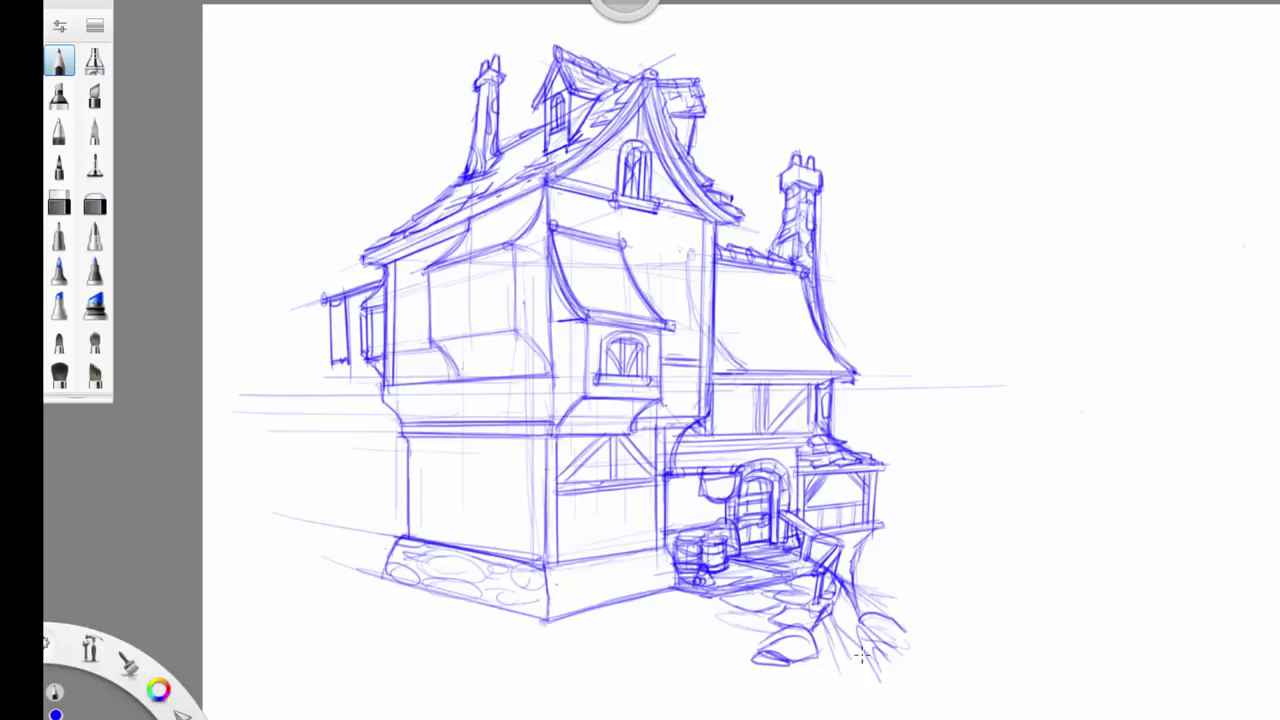
{"action": "mouse_move", "coordinate": [856, 646]}
{"action": "left_mouse_down"}
{"action": "mouse_move", "coordinate": [845, 688]}
{"action": "mouse_move", "coordinate": [871, 653]}
{"action": "mouse_move", "coordinate": [841, 688]}
{"action": "mouse_move", "coordinate": [891, 667]}
{"action": "mouse_move", "coordinate": [901, 683]}
{"action": "mouse_move", "coordinate": [879, 697]}
{"action": "mouse_move", "coordinate": [871, 618]}
{"action": "mouse_move", "coordinate": [906, 641]}
{"action": "mouse_move", "coordinate": [841, 681]}
{"action": "mouse_move", "coordinate": [817, 659]}
{"action": "mouse_move", "coordinate": [831, 688]}
{"action": "mouse_move", "coordinate": [796, 676]}
{"action": "mouse_move", "coordinate": [807, 661]}
{"action": "mouse_move", "coordinate": [849, 697]}
{"action": "mouse_move", "coordinate": [845, 715]}
{"action": "mouse_move", "coordinate": [894, 704]}
{"action": "left_mouse_up"}
{"action": "mouse_move", "coordinate": [852, 573]}
{"action": "left_mouse_down"}
{"action": "mouse_move", "coordinate": [884, 521]}
{"action": "mouse_move", "coordinate": [886, 464]}
{"action": "left_mouse_up"}
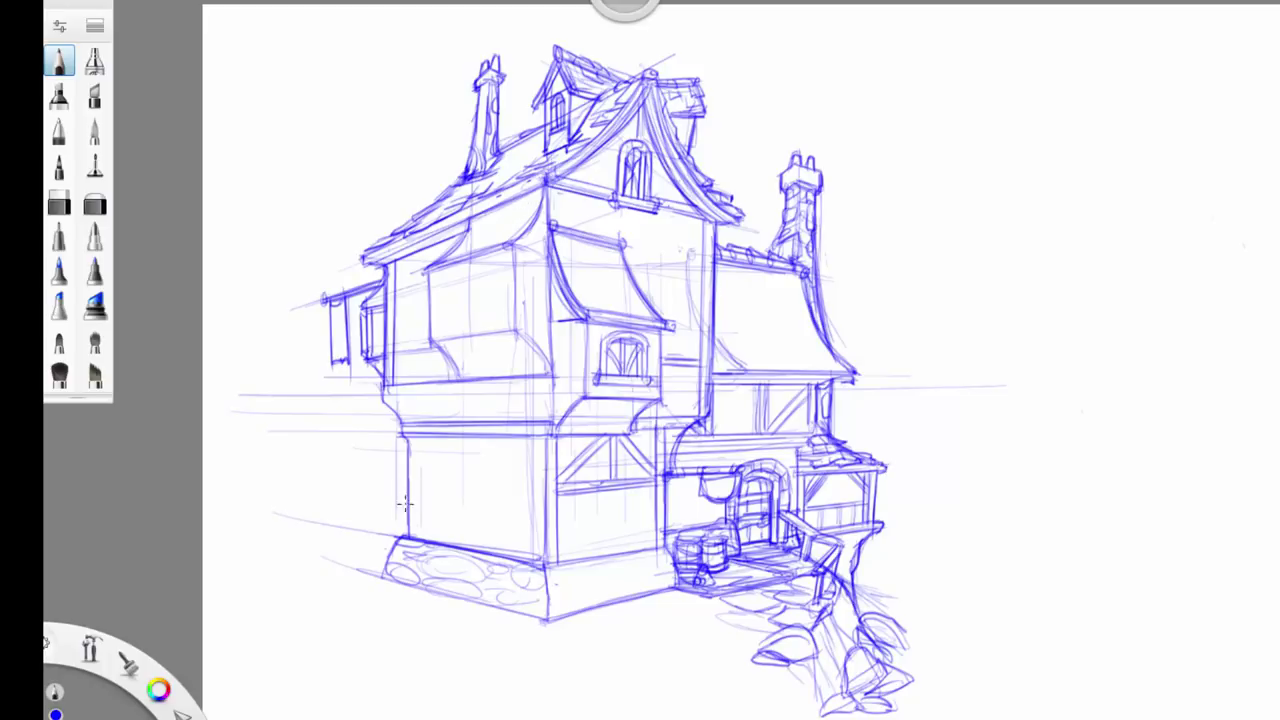
- Sketch a small overhanging annex on the house's far left side, with a sloped roof, floor beam, bracket and support posts
{"action": "mouse_move", "coordinate": [386, 471]}
{"action": "left_mouse_down"}
{"action": "mouse_move", "coordinate": [404, 493]}
{"action": "mouse_move", "coordinate": [393, 472]}
{"action": "left_mouse_up"}
{"action": "mouse_move", "coordinate": [347, 460]}
{"action": "left_mouse_down"}
{"action": "mouse_move", "coordinate": [410, 472]}
{"action": "mouse_move", "coordinate": [406, 505]}
{"action": "left_mouse_up"}
{"action": "mouse_move", "coordinate": [333, 457]}
{"action": "left_mouse_down"}
{"action": "mouse_move", "coordinate": [378, 464]}
{"action": "mouse_move", "coordinate": [345, 453]}
{"action": "mouse_move", "coordinate": [400, 420]}
{"action": "mouse_move", "coordinate": [366, 419]}
{"action": "mouse_move", "coordinate": [407, 431]}
{"action": "left_mouse_up"}
{"action": "mouse_move", "coordinate": [335, 407]}
{"action": "left_mouse_down"}
{"action": "mouse_move", "coordinate": [379, 385]}
{"action": "mouse_move", "coordinate": [327, 412]}
{"action": "left_mouse_up"}
{"action": "mouse_move", "coordinate": [366, 505]}
{"action": "left_mouse_down"}
{"action": "mouse_move", "coordinate": [352, 460]}
{"action": "mouse_move", "coordinate": [372, 495]}
{"action": "mouse_move", "coordinate": [393, 483]}
{"action": "mouse_move", "coordinate": [377, 411]}
{"action": "mouse_move", "coordinate": [364, 503]}
{"action": "left_mouse_up"}
{"action": "mouse_move", "coordinate": [356, 460]}
{"action": "left_mouse_down"}
{"action": "mouse_move", "coordinate": [372, 500]}
{"action": "mouse_move", "coordinate": [407, 511]}
{"action": "mouse_move", "coordinate": [399, 498]}
{"action": "mouse_move", "coordinate": [408, 516]}
{"action": "mouse_move", "coordinate": [365, 554]}
{"action": "left_mouse_up"}
{"action": "left_click_drag", "start_coordinate": [368, 507], "coordinate": [356, 555]}
{"action": "left_click_drag", "start_coordinate": [369, 540], "coordinate": [377, 554]}
{"action": "left_click_drag", "start_coordinate": [379, 511], "coordinate": [370, 534]}
{"action": "mouse_move", "coordinate": [390, 513]}
{"action": "left_mouse_down"}
{"action": "mouse_move", "coordinate": [394, 544]}
{"action": "mouse_move", "coordinate": [358, 562]}
{"action": "mouse_move", "coordinate": [392, 556]}
{"action": "mouse_move", "coordinate": [390, 534]}
{"action": "mouse_move", "coordinate": [388, 553]}
{"action": "left_mouse_up"}
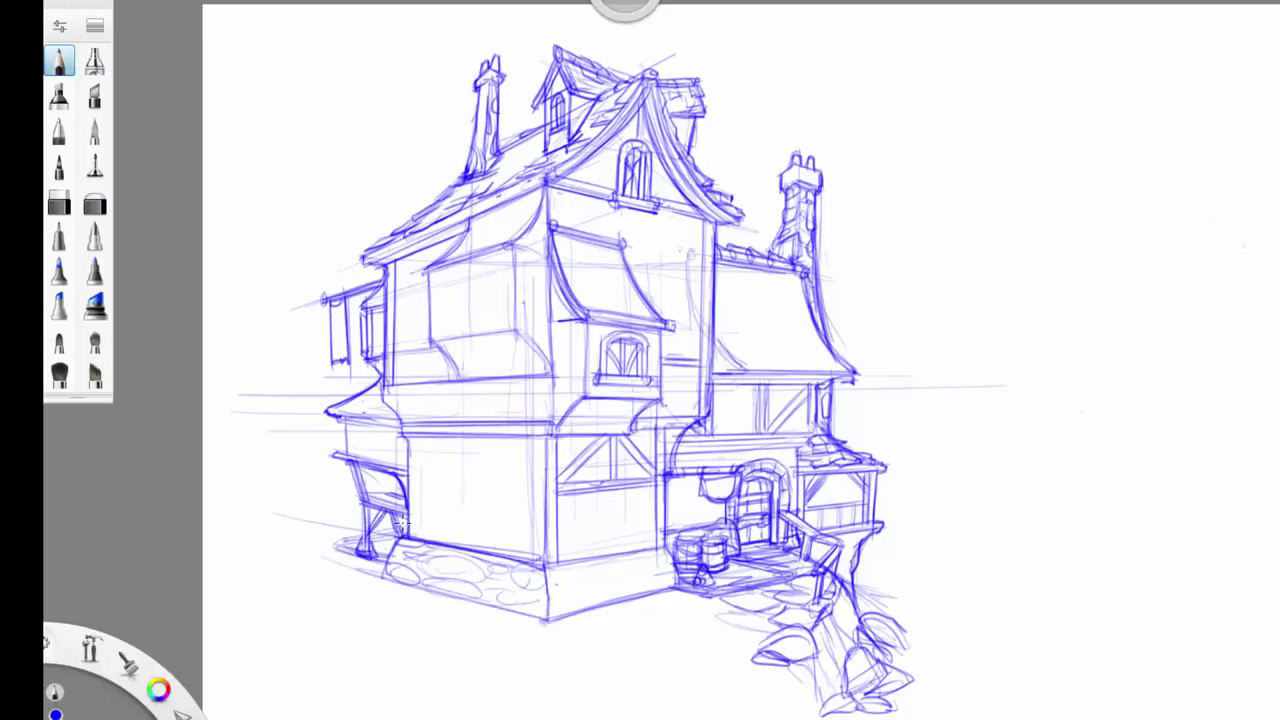
- Detail the left annex with roof shingles, two arched windows and a stronger lower beam
{"action": "mouse_move", "coordinate": [332, 453]}
{"action": "left_mouse_down"}
{"action": "mouse_move", "coordinate": [404, 472]}
{"action": "mouse_move", "coordinate": [344, 462]}
{"action": "mouse_move", "coordinate": [412, 466]}
{"action": "mouse_move", "coordinate": [340, 426]}
{"action": "mouse_move", "coordinate": [394, 400]}
{"action": "mouse_move", "coordinate": [400, 412]}
{"action": "left_mouse_up"}
{"action": "left_click_drag", "start_coordinate": [380, 400], "coordinate": [382, 384]}
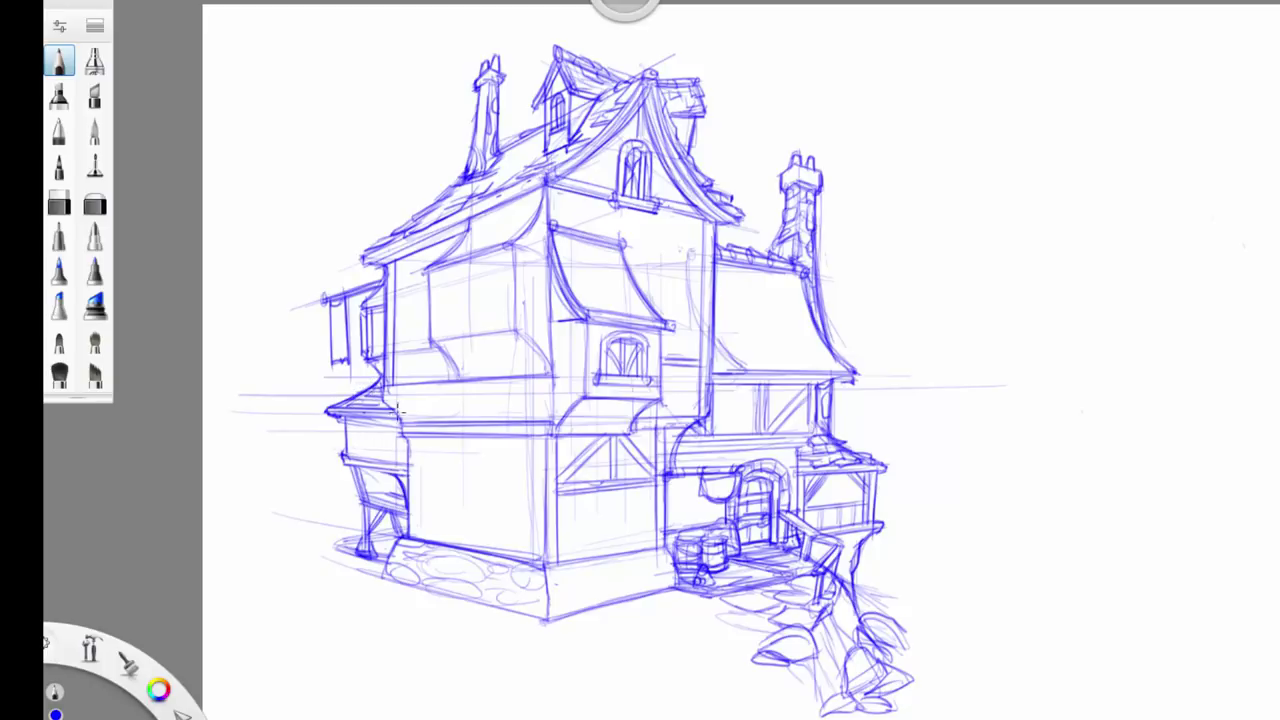
{"action": "mouse_move", "coordinate": [346, 416]}
{"action": "left_mouse_down"}
{"action": "mouse_move", "coordinate": [346, 454]}
{"action": "mouse_move", "coordinate": [392, 452]}
{"action": "mouse_move", "coordinate": [368, 452]}
{"action": "mouse_move", "coordinate": [358, 420]}
{"action": "mouse_move", "coordinate": [366, 446]}
{"action": "mouse_move", "coordinate": [394, 426]}
{"action": "mouse_move", "coordinate": [400, 446]}
{"action": "mouse_move", "coordinate": [394, 418]}
{"action": "mouse_move", "coordinate": [366, 452]}
{"action": "mouse_move", "coordinate": [410, 456]}
{"action": "mouse_move", "coordinate": [368, 502]}
{"action": "mouse_move", "coordinate": [407, 496]}
{"action": "left_mouse_up"}
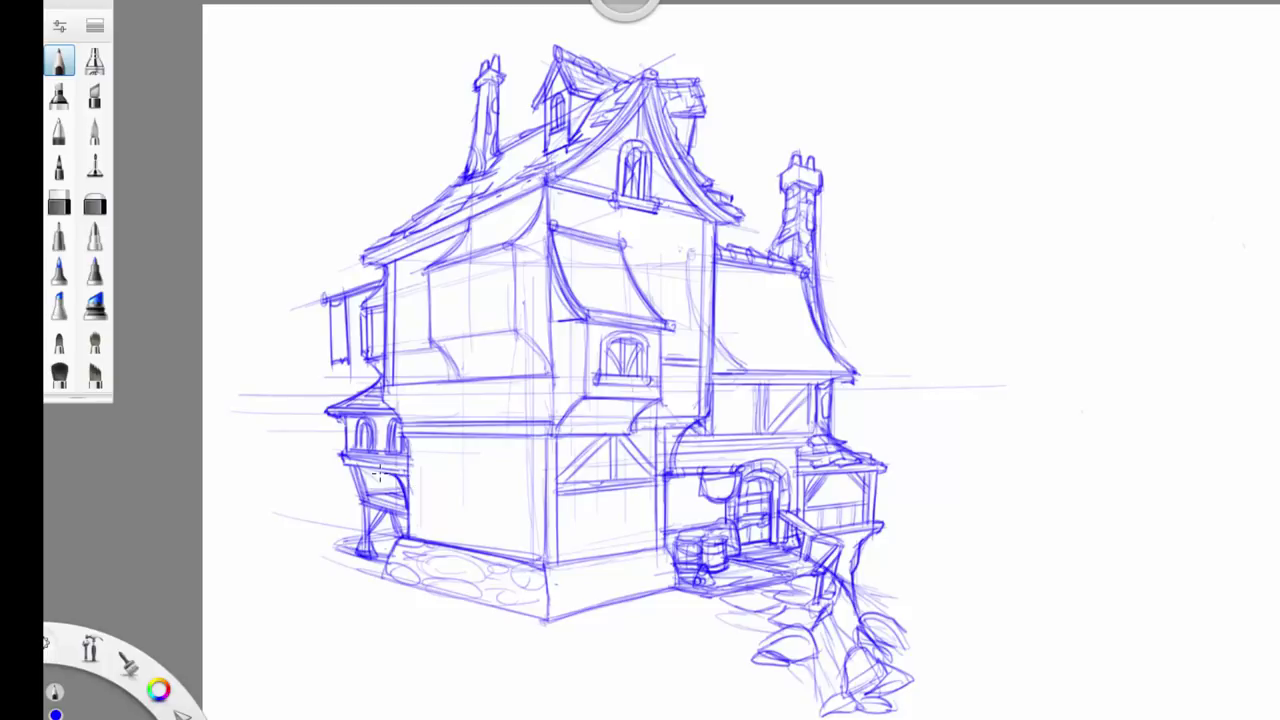
- Clear an opening in the left stone base, and draw an arched door with a stone surround there
{"action": "mouse_move", "coordinate": [430, 534]}
{"action": "left_mouse_down"}
{"action": "mouse_move", "coordinate": [390, 584]}
{"action": "mouse_move", "coordinate": [432, 544]}
{"action": "mouse_move", "coordinate": [434, 598]}
{"action": "mouse_move", "coordinate": [464, 608]}
{"action": "left_mouse_up"}
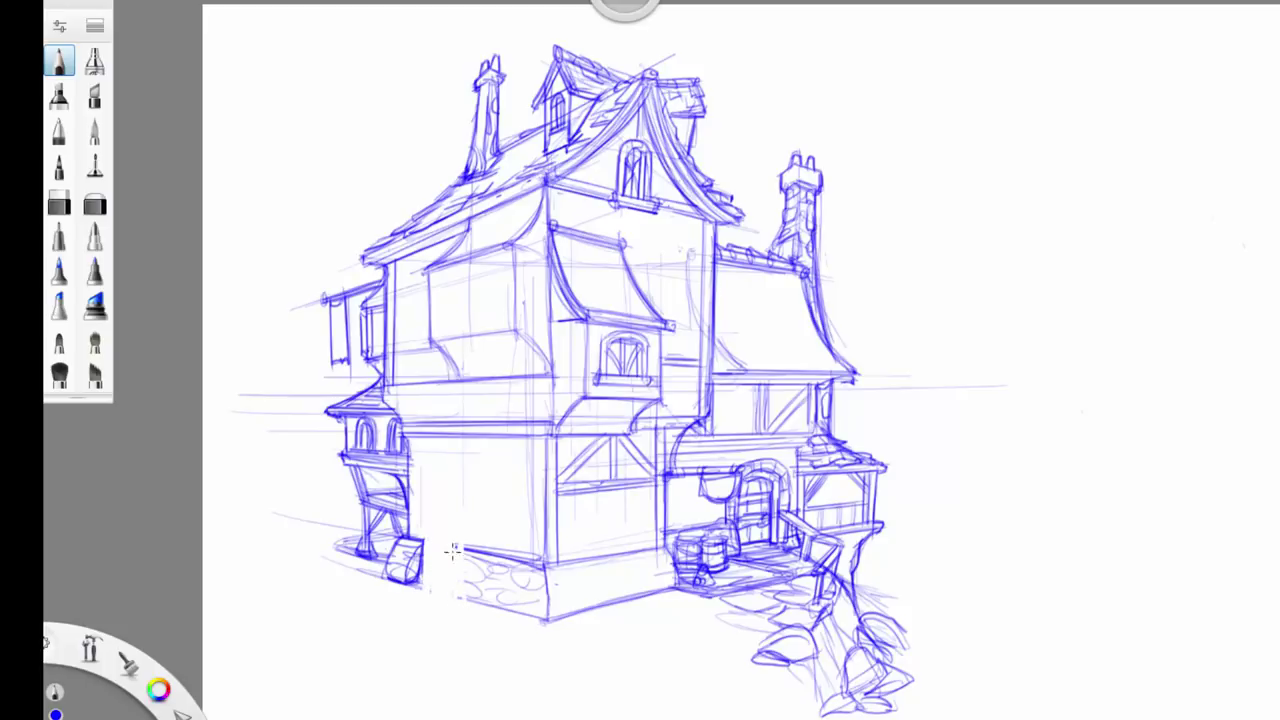
{"action": "mouse_move", "coordinate": [456, 546]}
{"action": "left_mouse_down"}
{"action": "mouse_move", "coordinate": [448, 582]}
{"action": "mouse_move", "coordinate": [428, 545]}
{"action": "mouse_move", "coordinate": [424, 585]}
{"action": "mouse_move", "coordinate": [424, 520]}
{"action": "mouse_move", "coordinate": [463, 548]}
{"action": "mouse_move", "coordinate": [452, 590]}
{"action": "mouse_move", "coordinate": [448, 560]}
{"action": "mouse_move", "coordinate": [464, 570]}
{"action": "mouse_move", "coordinate": [464, 556]}
{"action": "mouse_move", "coordinate": [443, 573]}
{"action": "left_mouse_up"}
{"action": "key", "text": "e"}
{"action": "mouse_move", "coordinate": [450, 503]}
{"action": "left_mouse_down"}
{"action": "mouse_move", "coordinate": [428, 498]}
{"action": "mouse_move", "coordinate": [424, 526]}
{"action": "mouse_move", "coordinate": [462, 520]}
{"action": "mouse_move", "coordinate": [422, 575]}
{"action": "mouse_move", "coordinate": [432, 512]}
{"action": "mouse_move", "coordinate": [434, 573]}
{"action": "mouse_move", "coordinate": [462, 518]}
{"action": "mouse_move", "coordinate": [460, 578]}
{"action": "mouse_move", "coordinate": [456, 496]}
{"action": "left_mouse_up"}
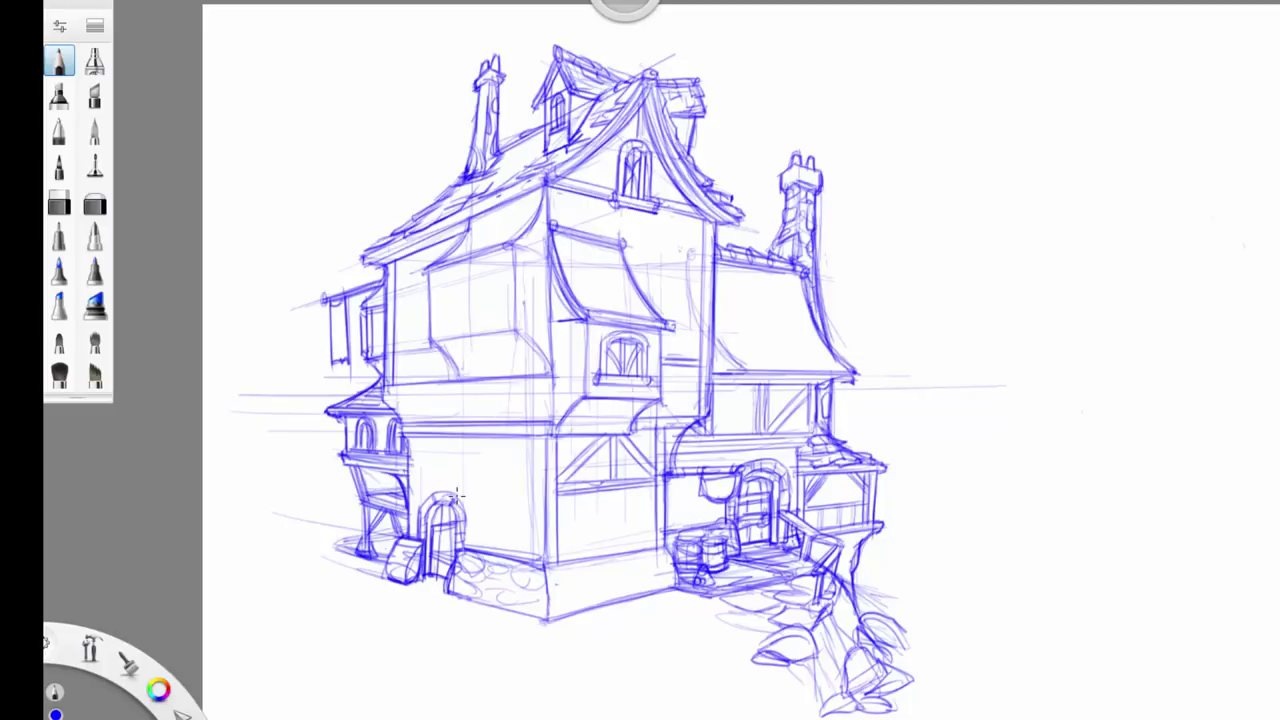
- Strengthen the main corner beams, brace the right overhang box's side wall, and add lines across its curved underside
{"action": "mouse_move", "coordinate": [396, 444]}
{"action": "left_mouse_down"}
{"action": "mouse_move", "coordinate": [546, 436]}
{"action": "mouse_move", "coordinate": [402, 420]}
{"action": "left_mouse_up"}
{"action": "left_click_drag", "start_coordinate": [550, 374], "coordinate": [551, 426]}
{"action": "mouse_move", "coordinate": [590, 348]}
{"action": "left_mouse_down"}
{"action": "mouse_move", "coordinate": [588, 366]}
{"action": "mouse_move", "coordinate": [658, 404]}
{"action": "mouse_move", "coordinate": [556, 408]}
{"action": "left_mouse_up"}
{"action": "mouse_move", "coordinate": [640, 412]}
{"action": "left_mouse_down"}
{"action": "mouse_move", "coordinate": [553, 428]}
{"action": "mouse_move", "coordinate": [584, 398]}
{"action": "left_mouse_up"}
{"action": "mouse_move", "coordinate": [587, 322]}
{"action": "left_mouse_down"}
{"action": "mouse_move", "coordinate": [588, 397]}
{"action": "mouse_move", "coordinate": [562, 432]}
{"action": "left_mouse_up"}
{"action": "left_click_drag", "start_coordinate": [546, 262], "coordinate": [556, 302]}
{"action": "mouse_move", "coordinate": [562, 322]}
{"action": "left_mouse_down"}
{"action": "mouse_move", "coordinate": [590, 392]}
{"action": "mouse_move", "coordinate": [560, 370]}
{"action": "mouse_move", "coordinate": [580, 402]}
{"action": "left_mouse_up"}
{"action": "left_click_drag", "start_coordinate": [556, 304], "coordinate": [558, 332]}
- Cover the right overhang box's curved roof with rows of shingles
{"action": "mouse_move", "coordinate": [556, 282]}
{"action": "left_mouse_down"}
{"action": "mouse_move", "coordinate": [558, 344]}
{"action": "mouse_move", "coordinate": [653, 315]}
{"action": "left_mouse_up"}
{"action": "left_click_drag", "start_coordinate": [569, 275], "coordinate": [634, 285]}
{"action": "mouse_move", "coordinate": [560, 258]}
{"action": "left_mouse_down"}
{"action": "mouse_move", "coordinate": [627, 268]}
{"action": "mouse_move", "coordinate": [618, 256]}
{"action": "left_mouse_up"}
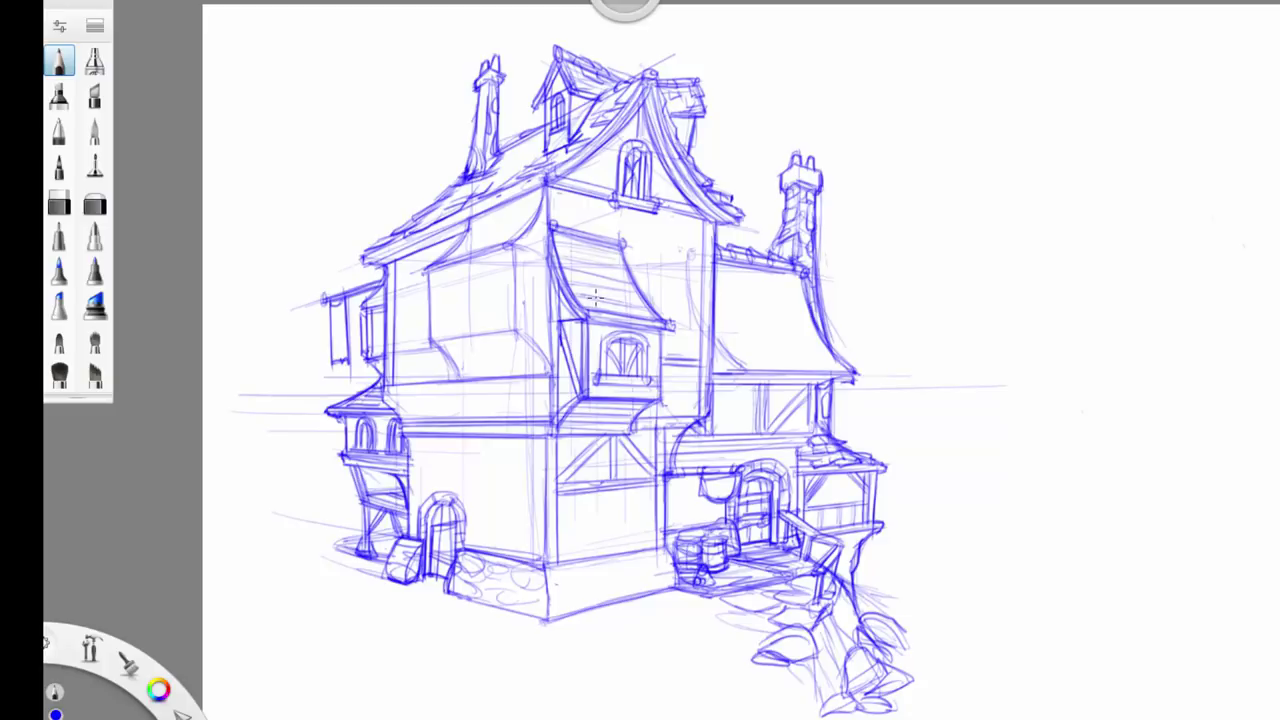
{"action": "left_click_drag", "start_coordinate": [580, 297], "coordinate": [600, 303]}
{"action": "mouse_move", "coordinate": [609, 298]}
{"action": "left_mouse_down"}
{"action": "mouse_move", "coordinate": [635, 310]}
{"action": "mouse_move", "coordinate": [594, 299]}
{"action": "mouse_move", "coordinate": [627, 278]}
{"action": "mouse_move", "coordinate": [580, 282]}
{"action": "left_mouse_up"}
{"action": "mouse_move", "coordinate": [583, 265]}
{"action": "left_mouse_down"}
{"action": "mouse_move", "coordinate": [602, 267]}
{"action": "mouse_move", "coordinate": [580, 256]}
{"action": "mouse_move", "coordinate": [594, 240]}
{"action": "mouse_move", "coordinate": [628, 252]}
{"action": "left_mouse_up"}
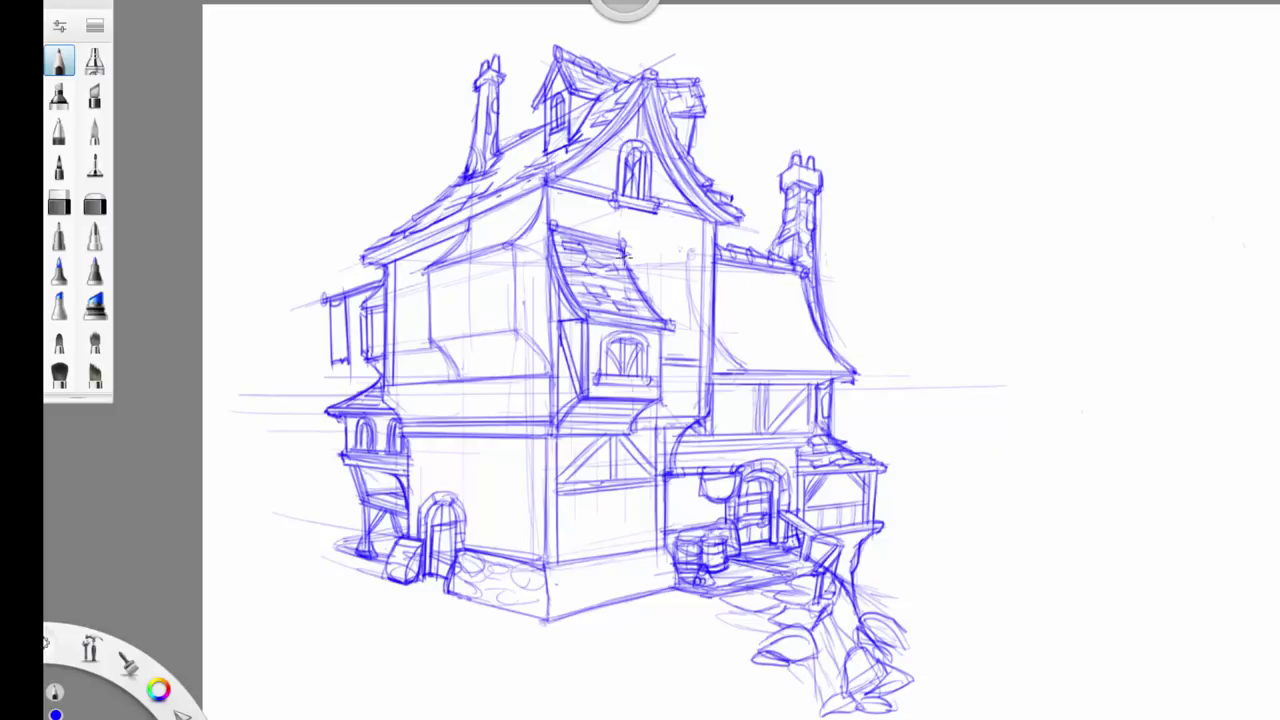
{"action": "left_click_drag", "start_coordinate": [640, 302], "coordinate": [666, 318]}
{"action": "left_click_drag", "start_coordinate": [610, 298], "coordinate": [640, 314]}
{"action": "left_click_drag", "start_coordinate": [582, 288], "coordinate": [610, 304]}
{"action": "left_click_drag", "start_coordinate": [580, 296], "coordinate": [610, 310]}
- Darken the ground-floor corner post, and define the left overhang box's bottom beam and curved support brackets
{"action": "left_click_drag", "start_coordinate": [548, 448], "coordinate": [547, 550]}
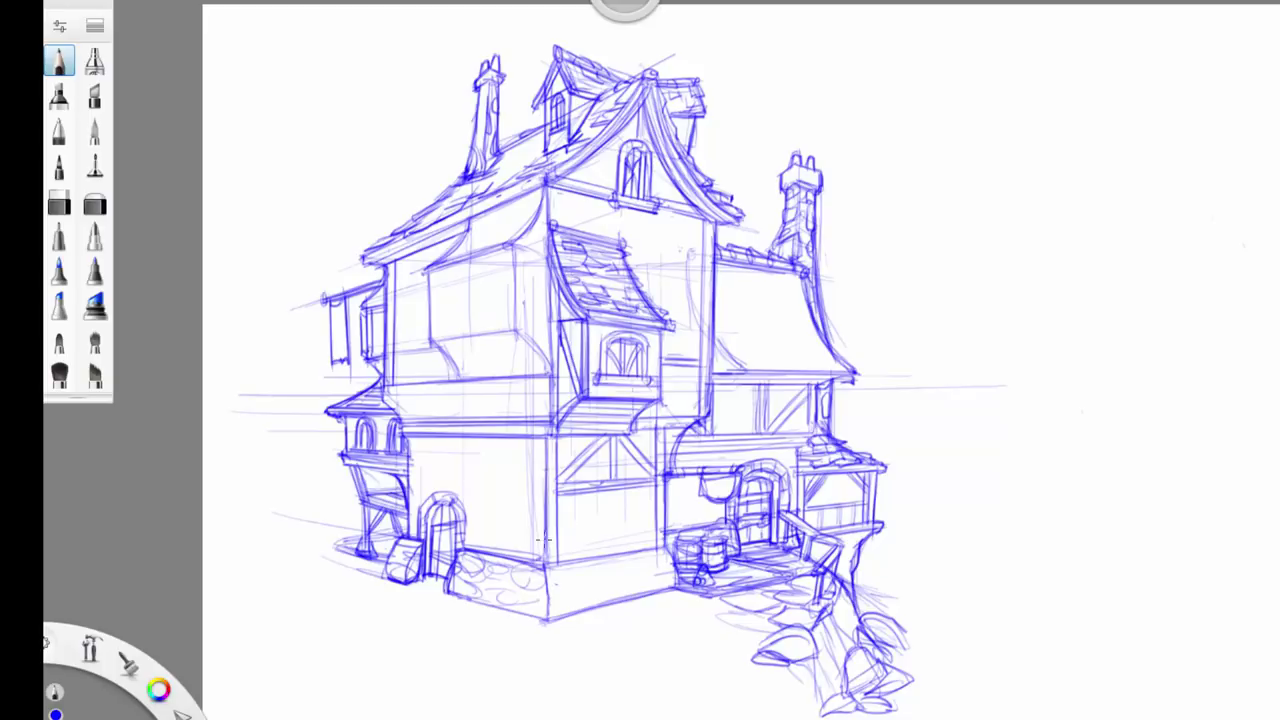
{"action": "mouse_move", "coordinate": [518, 330]}
{"action": "left_mouse_down"}
{"action": "mouse_move", "coordinate": [431, 345]}
{"action": "mouse_move", "coordinate": [482, 325]}
{"action": "mouse_move", "coordinate": [430, 334]}
{"action": "left_mouse_up"}
{"action": "mouse_move", "coordinate": [430, 334]}
{"action": "left_mouse_down"}
{"action": "mouse_move", "coordinate": [526, 321]}
{"action": "mouse_move", "coordinate": [550, 373]}
{"action": "mouse_move", "coordinate": [466, 384]}
{"action": "left_mouse_up"}
{"action": "left_click_drag", "start_coordinate": [517, 336], "coordinate": [542, 370]}
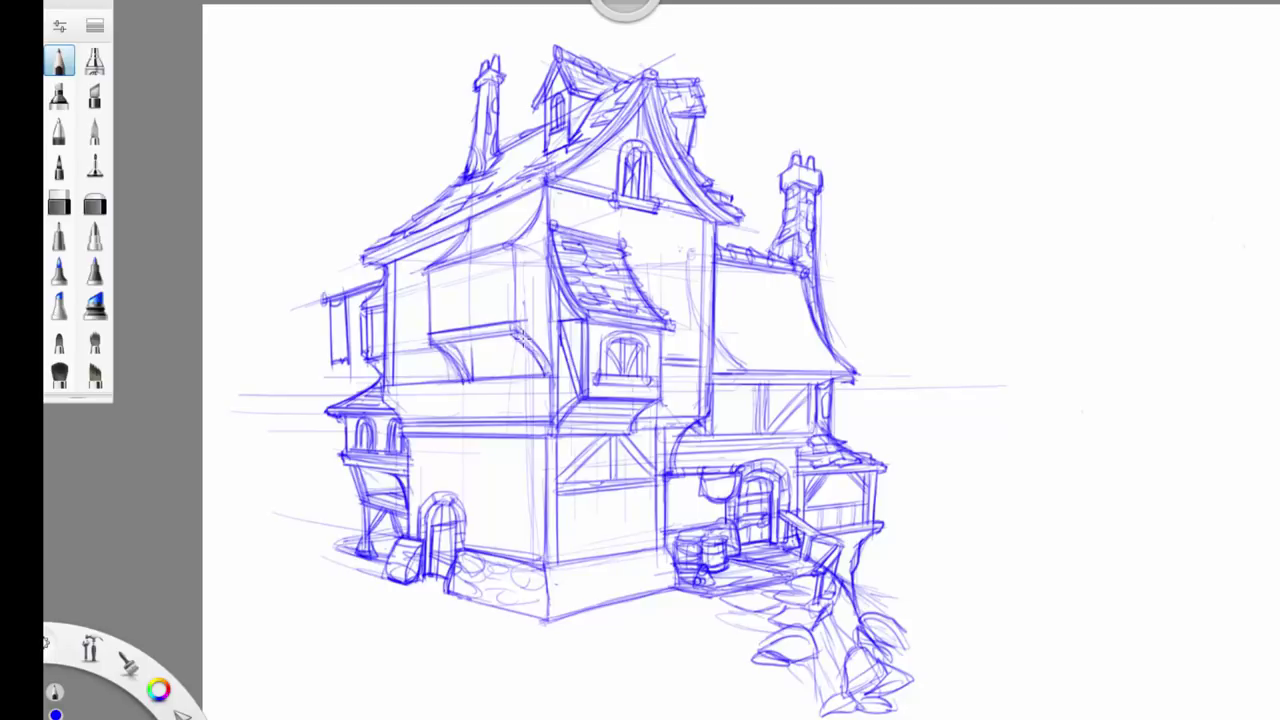
{"action": "mouse_move", "coordinate": [520, 322]}
{"action": "left_mouse_down"}
{"action": "mouse_move", "coordinate": [556, 336]}
{"action": "mouse_move", "coordinate": [552, 324]}
{"action": "left_mouse_up"}
- Add shingles to the left overhang box's roof, and reinforce the eave and wall edges
{"action": "mouse_move", "coordinate": [521, 244]}
{"action": "left_mouse_down"}
{"action": "mouse_move", "coordinate": [556, 246]}
{"action": "mouse_move", "coordinate": [450, 252]}
{"action": "mouse_move", "coordinate": [540, 206]}
{"action": "mouse_move", "coordinate": [500, 200]}
{"action": "left_mouse_up"}
{"action": "mouse_move", "coordinate": [464, 244]}
{"action": "left_mouse_down"}
{"action": "mouse_move", "coordinate": [446, 258]}
{"action": "mouse_move", "coordinate": [476, 252]}
{"action": "mouse_move", "coordinate": [507, 218]}
{"action": "mouse_move", "coordinate": [502, 242]}
{"action": "left_mouse_up"}
{"action": "mouse_move", "coordinate": [414, 280]}
{"action": "left_mouse_down"}
{"action": "mouse_move", "coordinate": [490, 258]}
{"action": "mouse_move", "coordinate": [510, 326]}
{"action": "left_mouse_up"}
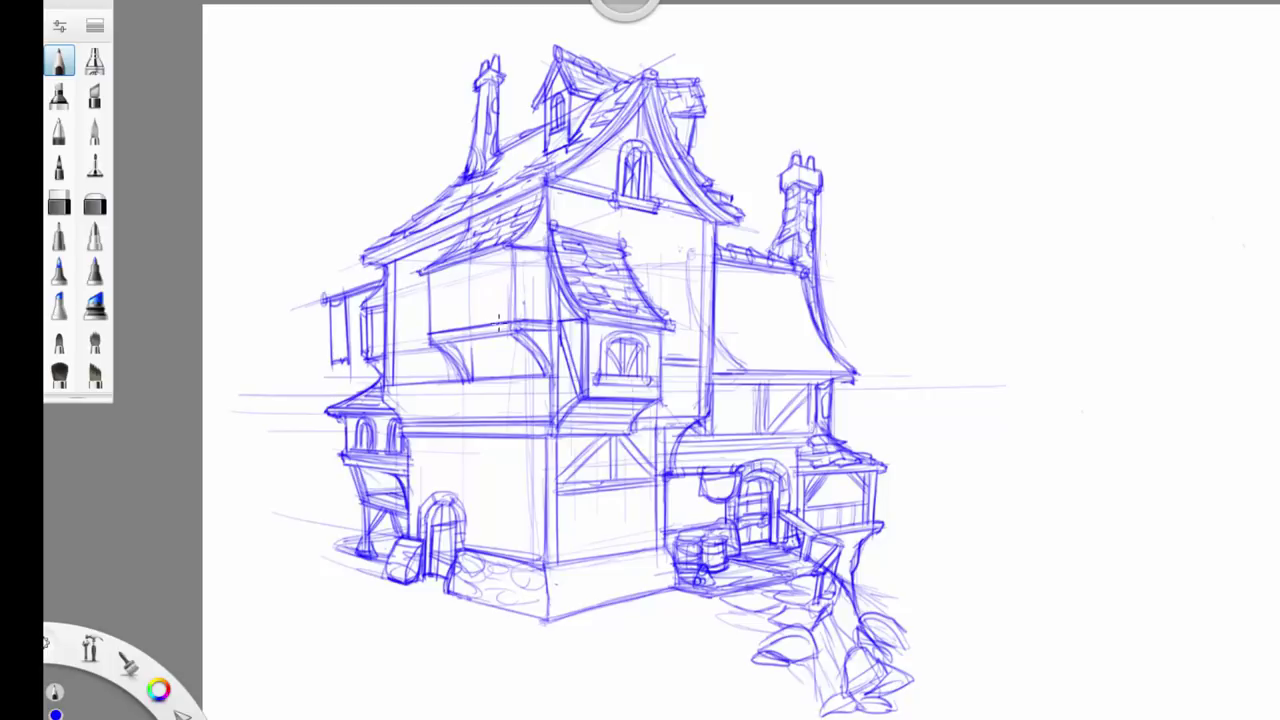
- Draw arched windows with sills on both faces of the left overhang box, and add a middle bracket beneath it
{"action": "mouse_move", "coordinate": [520, 308]}
{"action": "left_mouse_down"}
{"action": "mouse_move", "coordinate": [544, 308]}
{"action": "mouse_move", "coordinate": [520, 308]}
{"action": "mouse_move", "coordinate": [544, 270]}
{"action": "mouse_move", "coordinate": [530, 312]}
{"action": "left_mouse_up"}
{"action": "mouse_move", "coordinate": [522, 262]}
{"action": "left_mouse_down"}
{"action": "mouse_move", "coordinate": [524, 304]}
{"action": "mouse_move", "coordinate": [540, 306]}
{"action": "mouse_move", "coordinate": [542, 258]}
{"action": "mouse_move", "coordinate": [544, 308]}
{"action": "left_mouse_up"}
{"action": "mouse_move", "coordinate": [449, 317]}
{"action": "left_mouse_down"}
{"action": "mouse_move", "coordinate": [496, 311]}
{"action": "mouse_move", "coordinate": [464, 271]}
{"action": "mouse_move", "coordinate": [454, 312]}
{"action": "mouse_move", "coordinate": [488, 310]}
{"action": "mouse_move", "coordinate": [474, 266]}
{"action": "mouse_move", "coordinate": [460, 299]}
{"action": "mouse_move", "coordinate": [474, 314]}
{"action": "mouse_move", "coordinate": [482, 296]}
{"action": "left_mouse_up"}
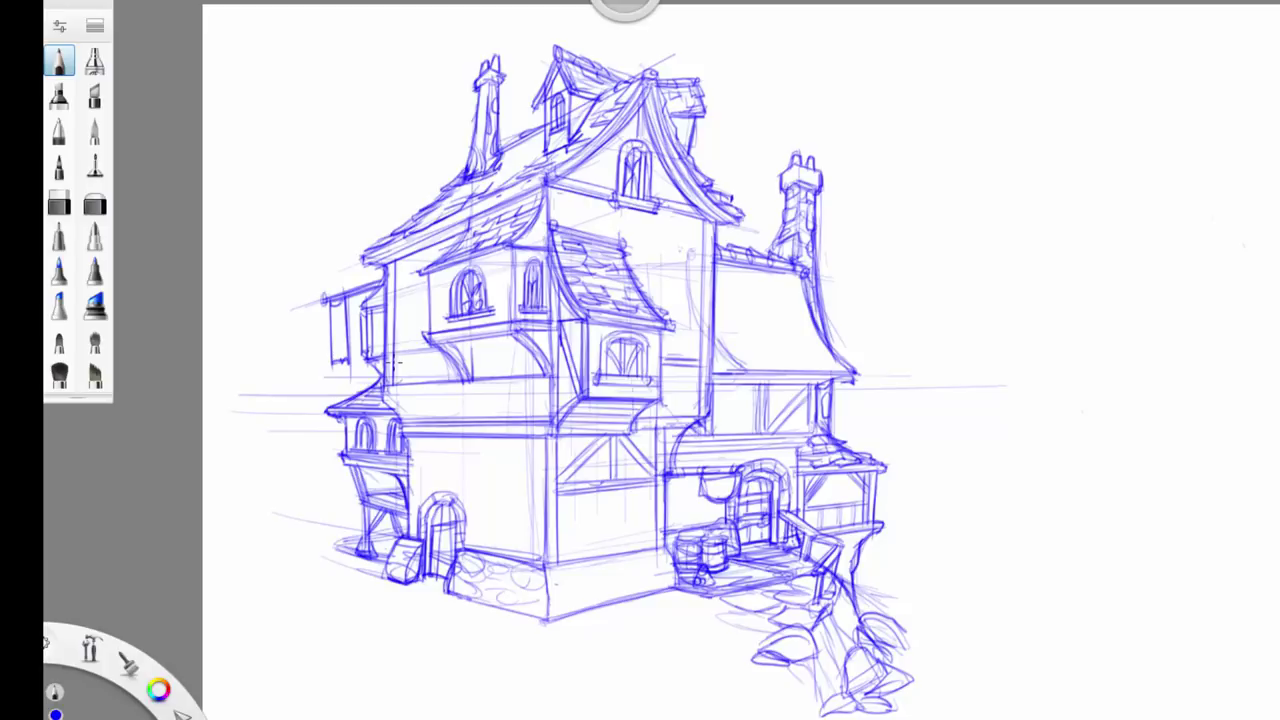
{"action": "mouse_move", "coordinate": [478, 342]}
{"action": "left_mouse_down"}
{"action": "mouse_move", "coordinate": [503, 377]}
{"action": "mouse_move", "coordinate": [503, 337]}
{"action": "mouse_move", "coordinate": [463, 347]}
{"action": "mouse_move", "coordinate": [509, 338]}
{"action": "left_mouse_up"}
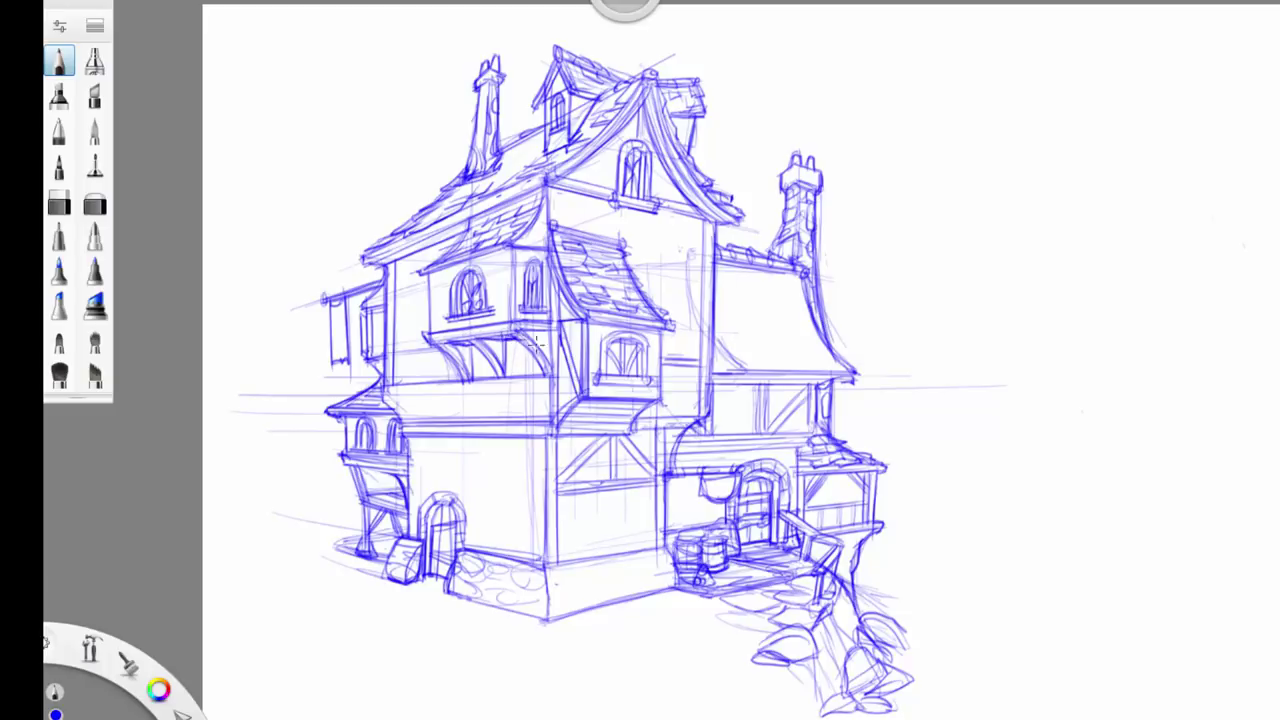
- Add stones along both sides of the main house's base around the front corner
{"action": "mouse_move", "coordinate": [550, 460]}
{"action": "left_mouse_down"}
{"action": "mouse_move", "coordinate": [530, 622]}
{"action": "mouse_move", "coordinate": [490, 600]}
{"action": "mouse_move", "coordinate": [526, 601]}
{"action": "mouse_move", "coordinate": [510, 580]}
{"action": "mouse_move", "coordinate": [540, 580]}
{"action": "mouse_move", "coordinate": [550, 565]}
{"action": "mouse_move", "coordinate": [577, 570]}
{"action": "mouse_move", "coordinate": [545, 615]}
{"action": "mouse_move", "coordinate": [575, 610]}
{"action": "mouse_move", "coordinate": [585, 585]}
{"action": "mouse_move", "coordinate": [592, 606]}
{"action": "left_mouse_up"}
{"action": "mouse_move", "coordinate": [588, 562]}
{"action": "left_mouse_down"}
{"action": "mouse_move", "coordinate": [611, 566]}
{"action": "mouse_move", "coordinate": [623, 597]}
{"action": "left_mouse_up"}
{"action": "mouse_move", "coordinate": [648, 570]}
{"action": "left_mouse_down"}
{"action": "mouse_move", "coordinate": [655, 550]}
{"action": "mouse_move", "coordinate": [671, 568]}
{"action": "left_mouse_up"}
{"action": "mouse_move", "coordinate": [648, 569]}
{"action": "left_mouse_down"}
{"action": "mouse_move", "coordinate": [640, 580]}
{"action": "mouse_move", "coordinate": [652, 586]}
{"action": "left_mouse_up"}
{"action": "mouse_move", "coordinate": [652, 586]}
{"action": "left_mouse_down"}
{"action": "mouse_move", "coordinate": [674, 576]}
{"action": "mouse_move", "coordinate": [623, 591]}
{"action": "left_mouse_up"}
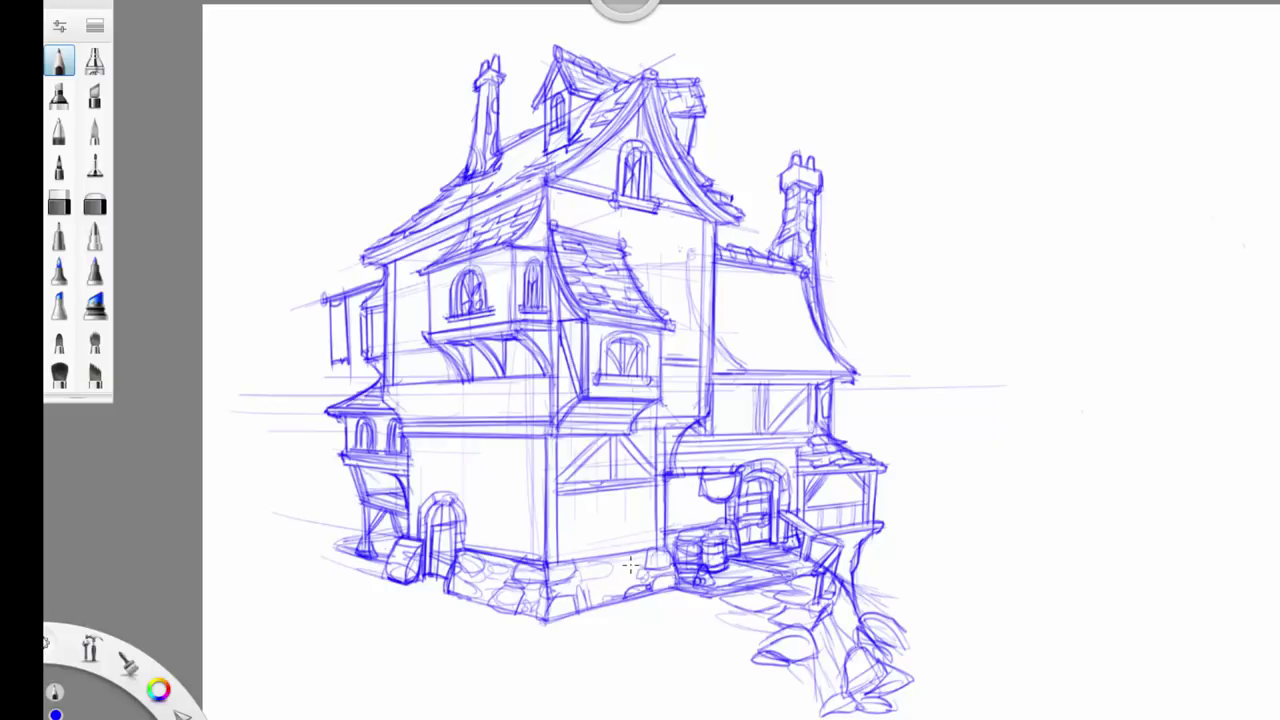
- Cover the wing's curved roof with rows of shingles and roughen its eave
{"action": "mouse_move", "coordinate": [740, 342]}
{"action": "left_mouse_down"}
{"action": "mouse_move", "coordinate": [706, 376]}
{"action": "mouse_move", "coordinate": [730, 372]}
{"action": "left_mouse_up"}
{"action": "mouse_move", "coordinate": [850, 372]}
{"action": "left_mouse_down"}
{"action": "mouse_move", "coordinate": [745, 360]}
{"action": "mouse_move", "coordinate": [859, 365]}
{"action": "mouse_move", "coordinate": [814, 345]}
{"action": "left_mouse_up"}
{"action": "mouse_move", "coordinate": [738, 352]}
{"action": "left_mouse_down"}
{"action": "mouse_move", "coordinate": [814, 356]}
{"action": "mouse_move", "coordinate": [804, 336]}
{"action": "left_mouse_up"}
{"action": "mouse_move", "coordinate": [714, 326]}
{"action": "left_mouse_down"}
{"action": "mouse_move", "coordinate": [812, 330]}
{"action": "mouse_move", "coordinate": [808, 316]}
{"action": "left_mouse_up"}
{"action": "left_click_drag", "start_coordinate": [716, 290], "coordinate": [806, 292]}
{"action": "mouse_move", "coordinate": [720, 270]}
{"action": "left_mouse_down"}
{"action": "mouse_move", "coordinate": [816, 280]}
{"action": "mouse_move", "coordinate": [770, 278]}
{"action": "mouse_move", "coordinate": [792, 292]}
{"action": "mouse_move", "coordinate": [736, 290]}
{"action": "mouse_move", "coordinate": [744, 300]}
{"action": "left_mouse_up"}
{"action": "mouse_move", "coordinate": [736, 296]}
{"action": "left_mouse_down"}
{"action": "mouse_move", "coordinate": [756, 308]}
{"action": "mouse_move", "coordinate": [748, 340]}
{"action": "mouse_move", "coordinate": [796, 342]}
{"action": "mouse_move", "coordinate": [812, 300]}
{"action": "left_mouse_up"}
{"action": "left_click_drag", "start_coordinate": [782, 288], "coordinate": [800, 280]}
{"action": "left_click_drag", "start_coordinate": [720, 290], "coordinate": [737, 356]}
- Erase leftover guide lines on the right upper wall, and add a post and diagonal braces beneath the gable beam
{"action": "key", "text": "e"}
{"action": "left_click_drag", "start_coordinate": [686, 228], "coordinate": [690, 326]}
{"action": "left_click_drag", "start_coordinate": [676, 258], "coordinate": [650, 298]}
{"action": "key", "text": "e"}
{"action": "left_click_drag", "start_coordinate": [620, 206], "coordinate": [621, 242]}
{"action": "mouse_move", "coordinate": [556, 184]}
{"action": "left_mouse_down"}
{"action": "mouse_move", "coordinate": [560, 234]}
{"action": "mouse_move", "coordinate": [614, 234]}
{"action": "mouse_move", "coordinate": [600, 212]}
{"action": "left_mouse_up"}
- Draw a tall arched window with a stone surround, sill and diamond panes in the right upper wall, cleaning up overlapping lines
{"action": "mouse_move", "coordinate": [648, 305]}
{"action": "left_mouse_down"}
{"action": "mouse_move", "coordinate": [646, 252]}
{"action": "mouse_move", "coordinate": [686, 240]}
{"action": "mouse_move", "coordinate": [690, 322]}
{"action": "left_mouse_up"}
{"action": "mouse_move", "coordinate": [684, 250]}
{"action": "left_mouse_down"}
{"action": "mouse_move", "coordinate": [647, 235]}
{"action": "mouse_move", "coordinate": [653, 295]}
{"action": "mouse_move", "coordinate": [685, 254]}
{"action": "mouse_move", "coordinate": [678, 323]}
{"action": "mouse_move", "coordinate": [674, 244]}
{"action": "left_mouse_up"}
{"action": "left_click_drag", "start_coordinate": [686, 242], "coordinate": [662, 251]}
{"action": "left_click_drag", "start_coordinate": [649, 264], "coordinate": [655, 306]}
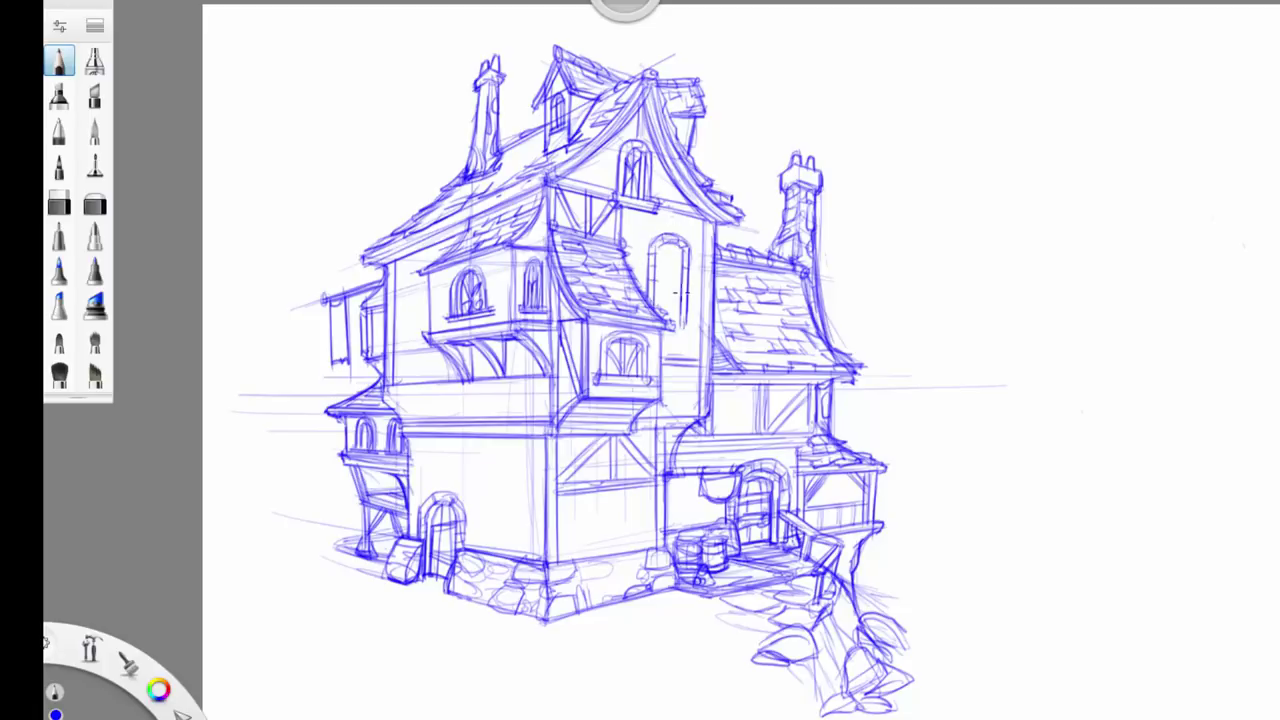
{"action": "key", "text": "e"}
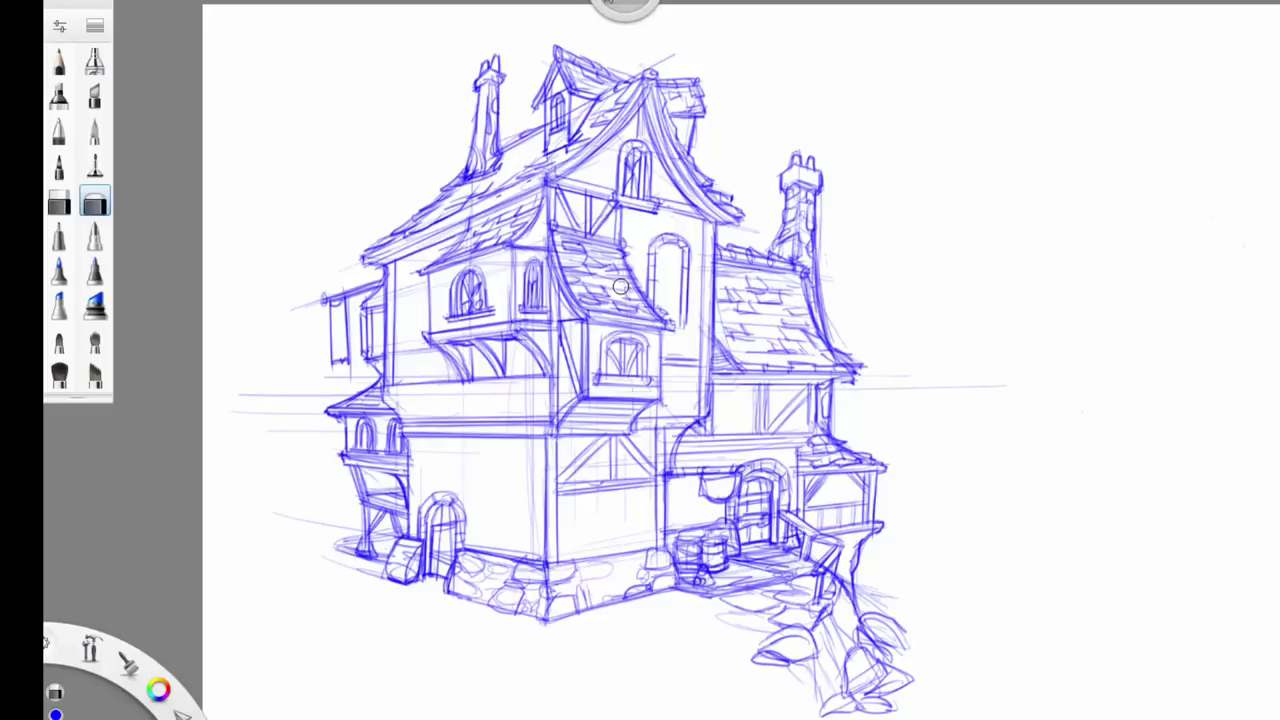
{"action": "key", "text": "ctrl+z"}
{"action": "left_click_drag", "start_coordinate": [644, 305], "coordinate": [636, 288]}
{"action": "key", "text": "e"}
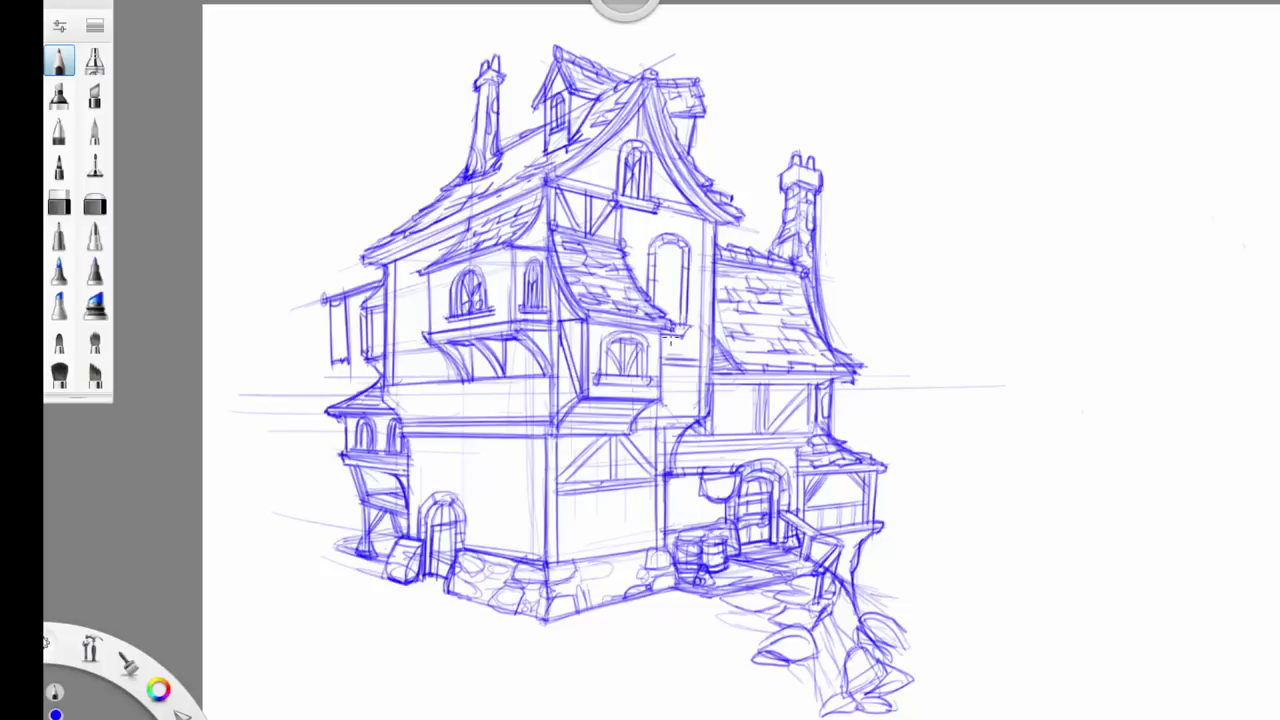
{"action": "mouse_move", "coordinate": [672, 320]}
{"action": "left_mouse_down"}
{"action": "mouse_move", "coordinate": [674, 262]}
{"action": "mouse_move", "coordinate": [652, 248]}
{"action": "mouse_move", "coordinate": [662, 312]}
{"action": "mouse_move", "coordinate": [668, 252]}
{"action": "mouse_move", "coordinate": [677, 259]}
{"action": "mouse_move", "coordinate": [659, 256]}
{"action": "mouse_move", "coordinate": [676, 281]}
{"action": "mouse_move", "coordinate": [657, 281]}
{"action": "mouse_move", "coordinate": [674, 318]}
{"action": "left_mouse_up"}
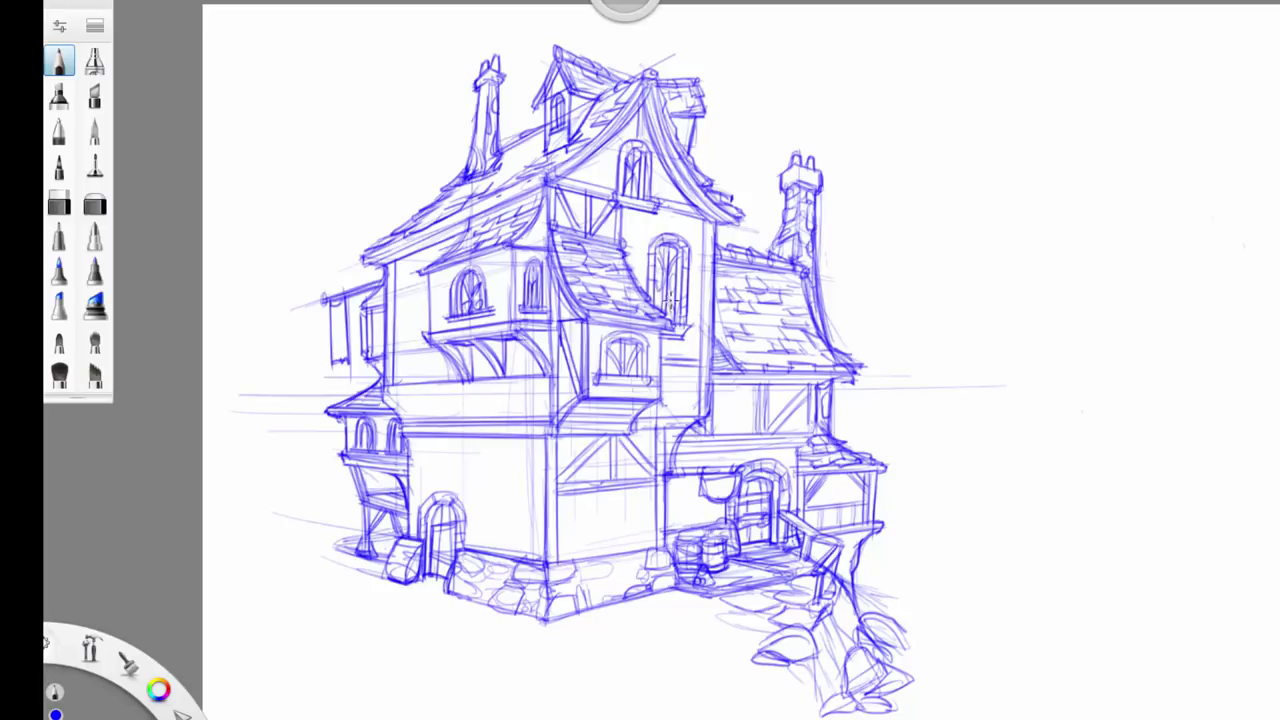
{"action": "mouse_move", "coordinate": [660, 242]}
{"action": "left_mouse_down"}
{"action": "mouse_move", "coordinate": [656, 300]}
{"action": "mouse_move", "coordinate": [690, 330]}
{"action": "mouse_move", "coordinate": [652, 340]}
{"action": "mouse_move", "coordinate": [656, 384]}
{"action": "left_mouse_up"}
- Add crossed timber details to the small hanging structure on the far left of the upper floor
{"action": "mouse_move", "coordinate": [336, 304]}
{"action": "left_mouse_down"}
{"action": "mouse_move", "coordinate": [330, 360]}
{"action": "mouse_move", "coordinate": [340, 326]}
{"action": "mouse_move", "coordinate": [346, 356]}
{"action": "left_mouse_up"}
{"action": "left_click_drag", "start_coordinate": [338, 302], "coordinate": [336, 356]}
{"action": "left_click_drag", "start_coordinate": [340, 318], "coordinate": [342, 354]}
{"action": "mouse_move", "coordinate": [356, 310]}
{"action": "left_mouse_down"}
{"action": "mouse_move", "coordinate": [363, 341]}
{"action": "mouse_move", "coordinate": [386, 332]}
{"action": "mouse_move", "coordinate": [378, 362]}
{"action": "left_mouse_up"}
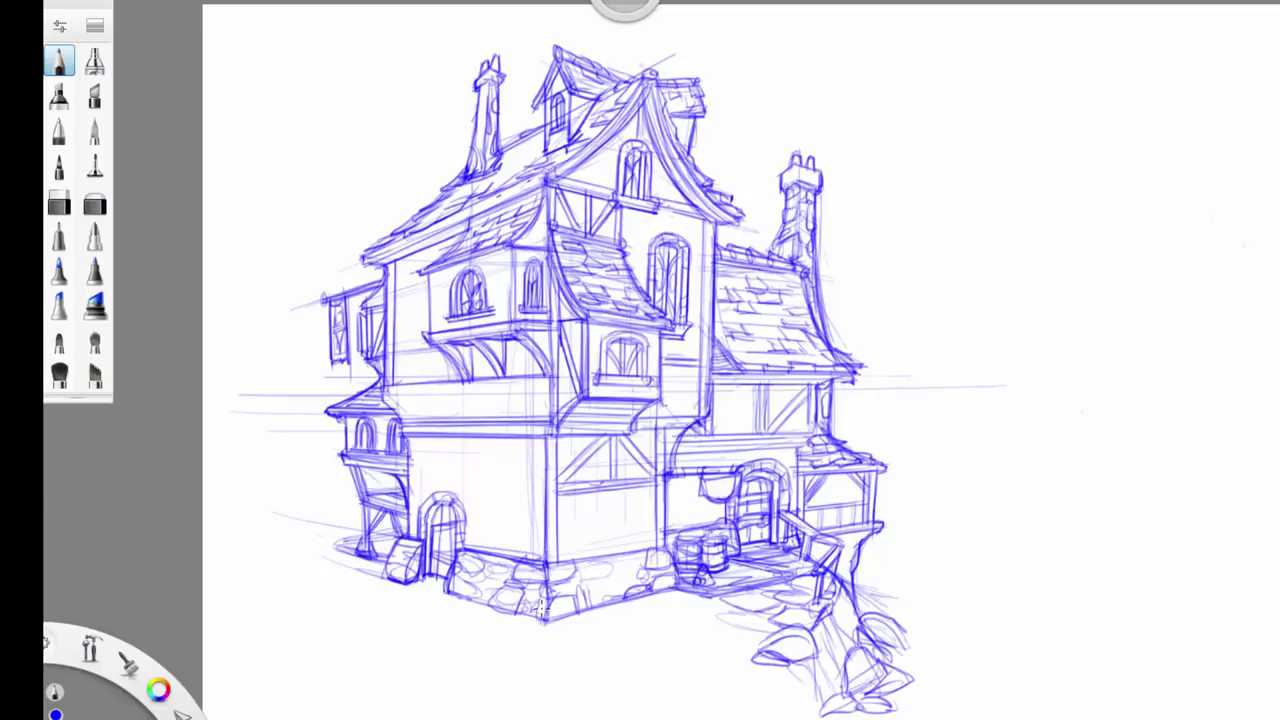
- Sketch the pavement edge as a double line receding in perspective in front of the house's left wall
{"action": "left_click_drag", "start_coordinate": [324, 619], "coordinate": [536, 668]}
{"action": "key", "text": "ctrl+z"}
{"action": "mouse_move", "coordinate": [326, 604]}
{"action": "left_mouse_down"}
{"action": "mouse_move", "coordinate": [483, 652]}
{"action": "mouse_move", "coordinate": [440, 640]}
{"action": "left_mouse_up"}
{"action": "left_click_drag", "start_coordinate": [280, 594], "coordinate": [514, 680]}
{"action": "mouse_move", "coordinate": [544, 623]}
{"action": "left_mouse_down"}
{"action": "mouse_move", "coordinate": [467, 650]}
{"action": "mouse_move", "coordinate": [402, 639]}
{"action": "mouse_move", "coordinate": [444, 649]}
{"action": "left_mouse_up"}
{"action": "mouse_move", "coordinate": [460, 644]}
{"action": "left_mouse_down"}
{"action": "mouse_move", "coordinate": [432, 656]}
{"action": "mouse_move", "coordinate": [506, 494]}
{"action": "mouse_move", "coordinate": [512, 656]}
{"action": "left_mouse_up"}
- Draw a tall lamppost with a flared base, side bracket and lantern at the pavement corner
{"action": "mouse_move", "coordinate": [507, 506]}
{"action": "left_mouse_down"}
{"action": "mouse_move", "coordinate": [498, 668]}
{"action": "mouse_move", "coordinate": [511, 679]}
{"action": "mouse_move", "coordinate": [518, 667]}
{"action": "left_mouse_up"}
{"action": "left_click_drag", "start_coordinate": [513, 633], "coordinate": [523, 670]}
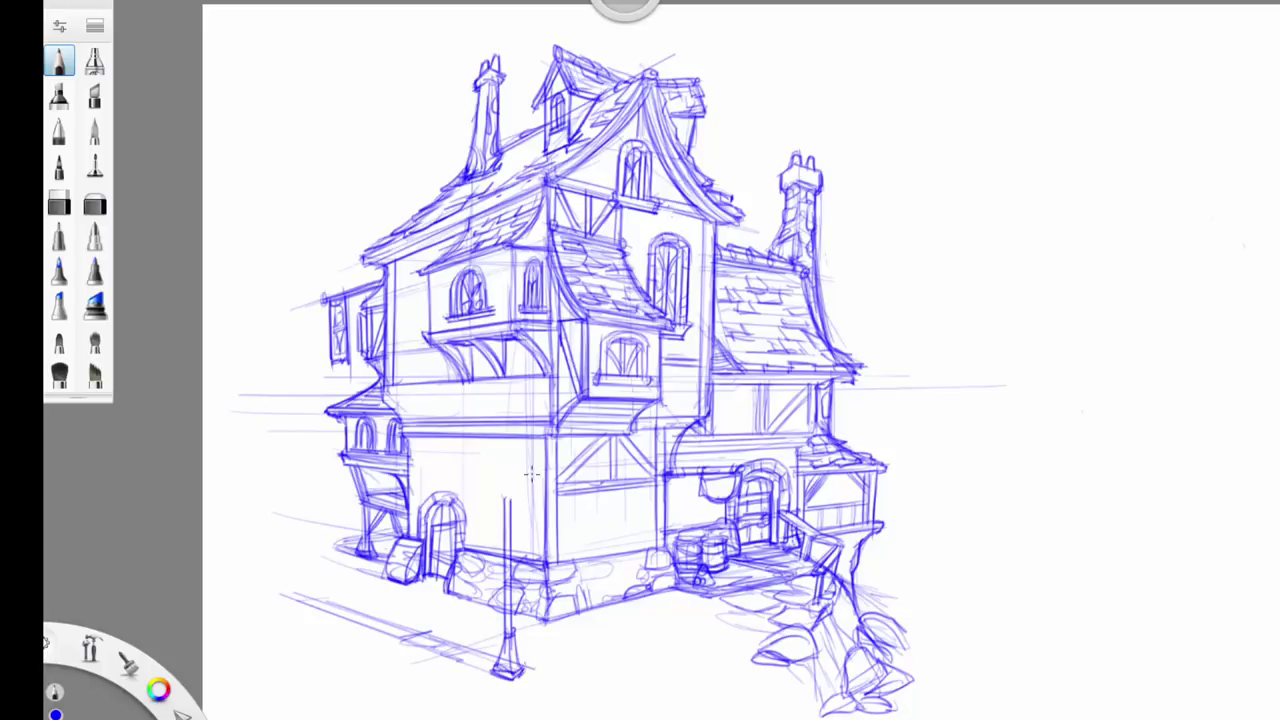
{"action": "mouse_move", "coordinate": [505, 507]}
{"action": "left_mouse_down"}
{"action": "mouse_move", "coordinate": [500, 480]}
{"action": "mouse_move", "coordinate": [518, 470]}
{"action": "mouse_move", "coordinate": [511, 506]}
{"action": "mouse_move", "coordinate": [520, 480]}
{"action": "mouse_move", "coordinate": [509, 502]}
{"action": "mouse_move", "coordinate": [468, 505]}
{"action": "mouse_move", "coordinate": [503, 514]}
{"action": "mouse_move", "coordinate": [512, 636]}
{"action": "left_mouse_up"}
{"action": "key", "text": "ctrl+z"}
{"action": "left_click_drag", "start_coordinate": [515, 507], "coordinate": [520, 666]}
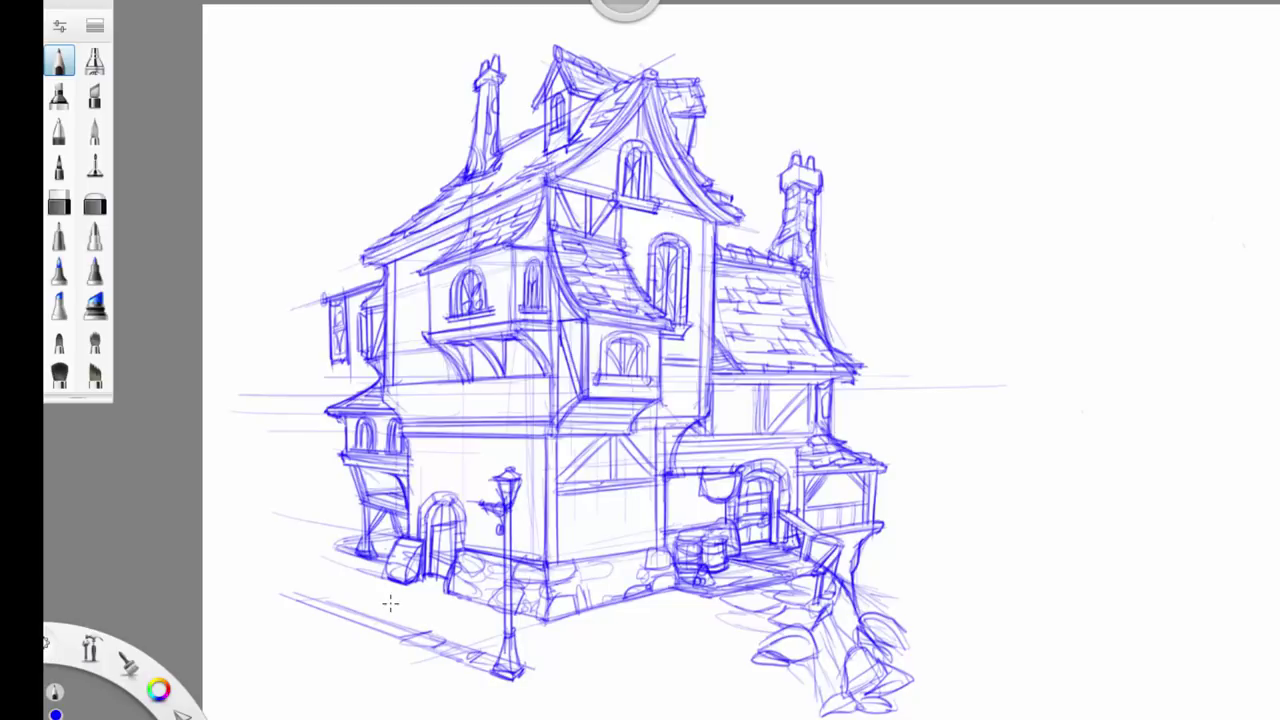
- Run the pavement edge from the lamppost along the house's right side and suggest a few paving stones
{"action": "mouse_move", "coordinate": [522, 672]}
{"action": "left_mouse_down"}
{"action": "mouse_move", "coordinate": [718, 605]}
{"action": "mouse_move", "coordinate": [556, 653]}
{"action": "mouse_move", "coordinate": [696, 607]}
{"action": "mouse_move", "coordinate": [686, 614]}
{"action": "left_mouse_up"}
{"action": "mouse_move", "coordinate": [690, 612]}
{"action": "left_mouse_down"}
{"action": "mouse_move", "coordinate": [644, 627]}
{"action": "mouse_move", "coordinate": [660, 624]}
{"action": "left_mouse_up"}
{"action": "mouse_move", "coordinate": [556, 621]}
{"action": "left_mouse_down"}
{"action": "mouse_move", "coordinate": [592, 633]}
{"action": "mouse_move", "coordinate": [680, 612]}
{"action": "left_mouse_up"}
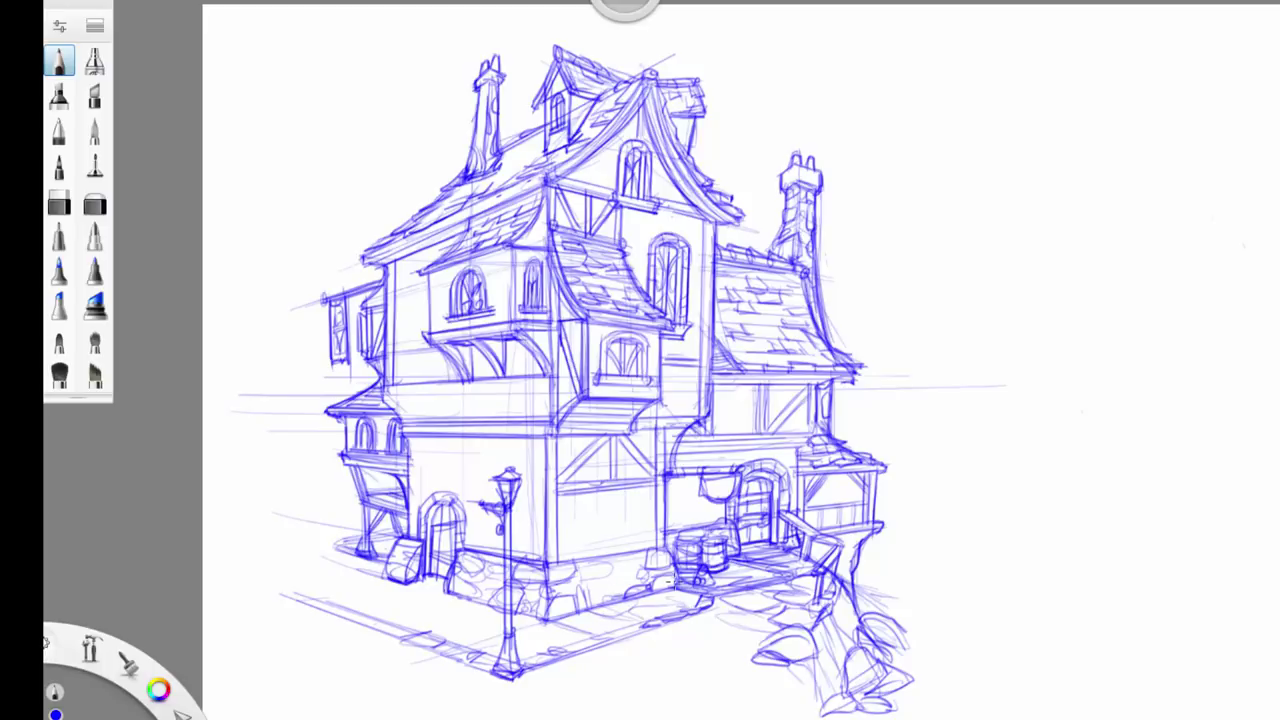
- Draw a beam and a row of curved support brackets along the band beneath the left upper wall
{"action": "left_click_drag", "start_coordinate": [550, 372], "coordinate": [393, 387]}
{"action": "mouse_move", "coordinate": [530, 381]}
{"action": "left_mouse_down"}
{"action": "mouse_move", "coordinate": [384, 388]}
{"action": "mouse_move", "coordinate": [400, 417]}
{"action": "left_mouse_up"}
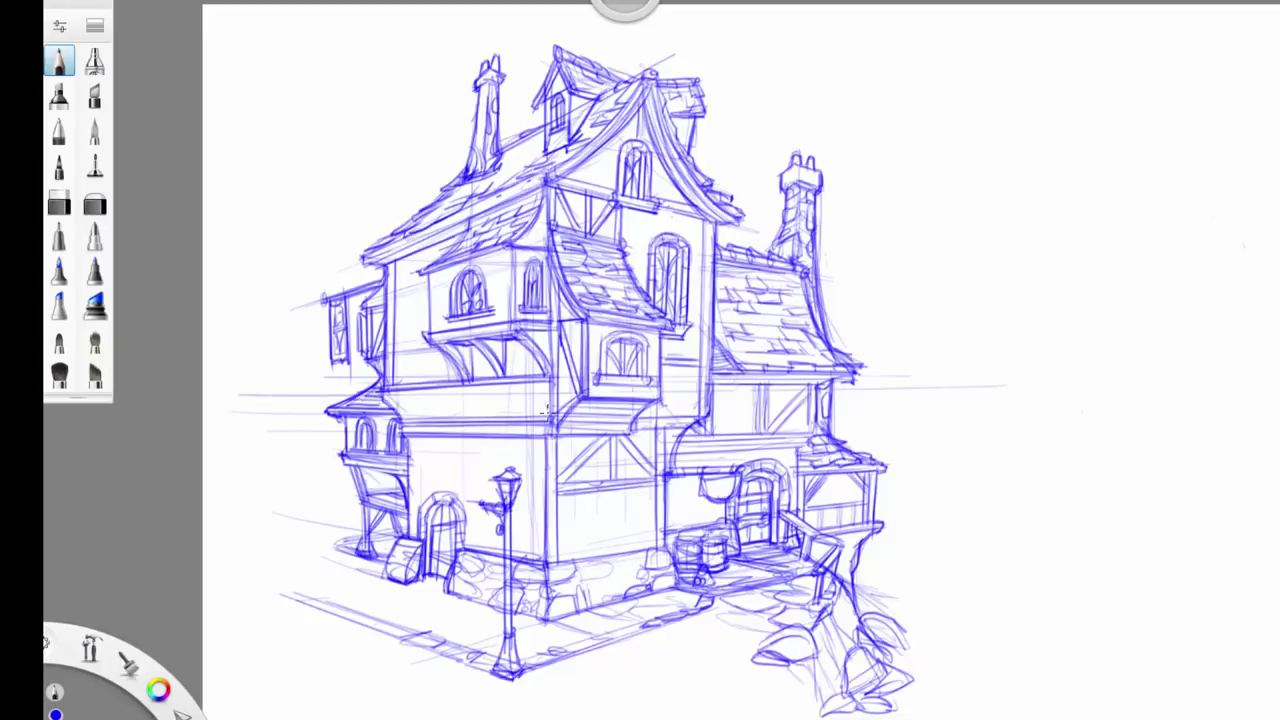
{"action": "mouse_move", "coordinate": [533, 389]}
{"action": "left_mouse_down"}
{"action": "mouse_move", "coordinate": [546, 417]}
{"action": "mouse_move", "coordinate": [378, 396]}
{"action": "left_mouse_up"}
{"action": "mouse_move", "coordinate": [460, 391]}
{"action": "left_mouse_down"}
{"action": "mouse_move", "coordinate": [458, 417]}
{"action": "mouse_move", "coordinate": [492, 418]}
{"action": "left_mouse_up"}
{"action": "mouse_move", "coordinate": [404, 384]}
{"action": "left_mouse_down"}
{"action": "mouse_move", "coordinate": [432, 418]}
{"action": "mouse_move", "coordinate": [405, 409]}
{"action": "left_mouse_up"}
{"action": "mouse_move", "coordinate": [492, 380]}
{"action": "left_mouse_down"}
{"action": "mouse_move", "coordinate": [478, 414]}
{"action": "mouse_move", "coordinate": [522, 420]}
{"action": "left_mouse_up"}
{"action": "left_click_drag", "start_coordinate": [512, 388], "coordinate": [500, 418]}
{"action": "mouse_move", "coordinate": [418, 382]}
{"action": "left_mouse_down"}
{"action": "mouse_move", "coordinate": [430, 395]}
{"action": "mouse_move", "coordinate": [400, 397]}
{"action": "left_mouse_up"}
{"action": "mouse_move", "coordinate": [490, 382]}
{"action": "left_mouse_down"}
{"action": "mouse_move", "coordinate": [514, 412]}
{"action": "mouse_move", "coordinate": [407, 416]}
{"action": "left_mouse_up"}
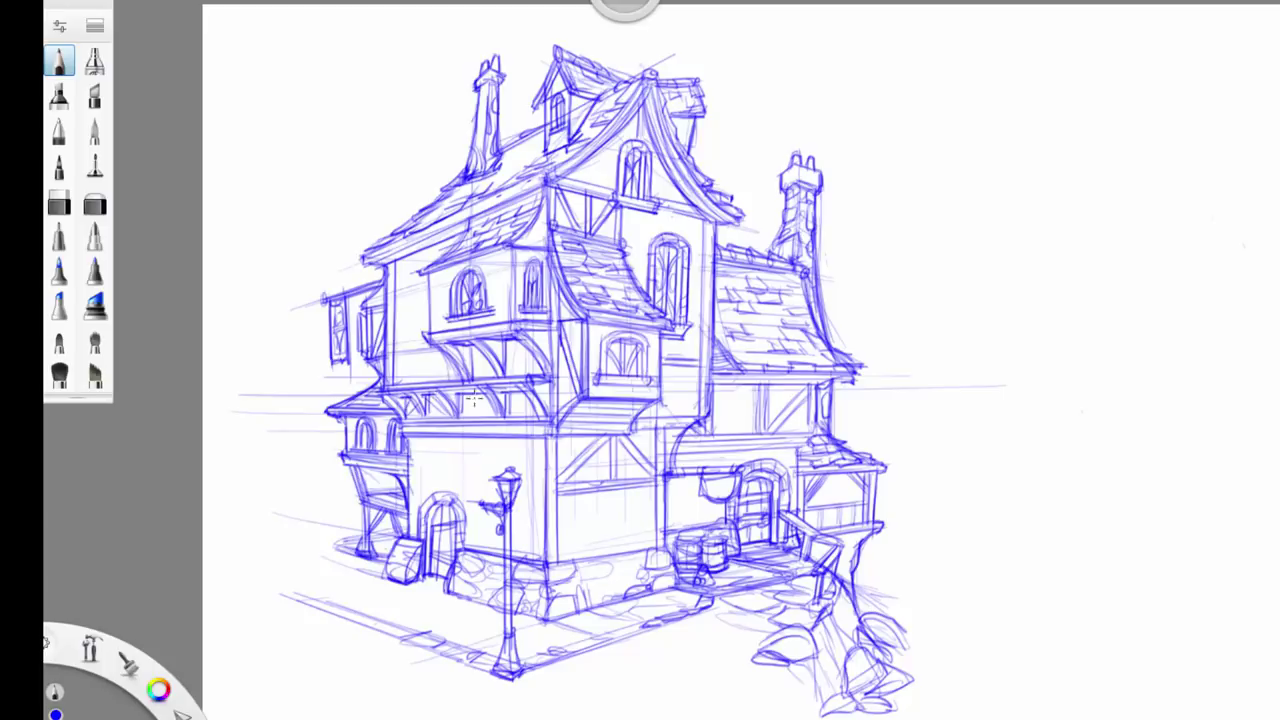
- Frame the lower left wall with a corner post, crossbeam and short studs, and add a small arched window behind the lamppost
{"action": "mouse_move", "coordinate": [486, 388]}
{"action": "left_mouse_down"}
{"action": "mouse_move", "coordinate": [462, 414]}
{"action": "mouse_move", "coordinate": [520, 410]}
{"action": "mouse_move", "coordinate": [540, 526]}
{"action": "mouse_move", "coordinate": [530, 558]}
{"action": "left_mouse_up"}
{"action": "mouse_move", "coordinate": [537, 442]}
{"action": "left_mouse_down"}
{"action": "mouse_move", "coordinate": [535, 540]}
{"action": "mouse_move", "coordinate": [566, 546]}
{"action": "left_mouse_up"}
{"action": "left_click_drag", "start_coordinate": [558, 560], "coordinate": [582, 558]}
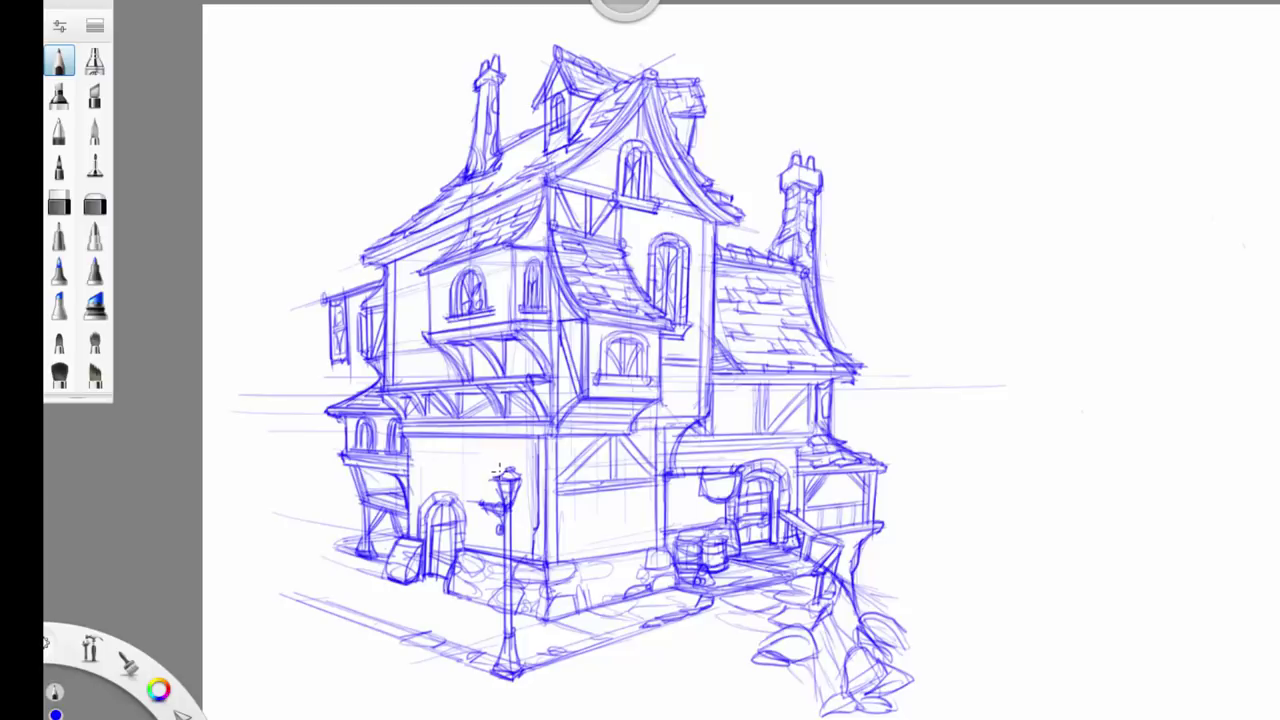
{"action": "left_click_drag", "start_coordinate": [497, 466], "coordinate": [408, 477]}
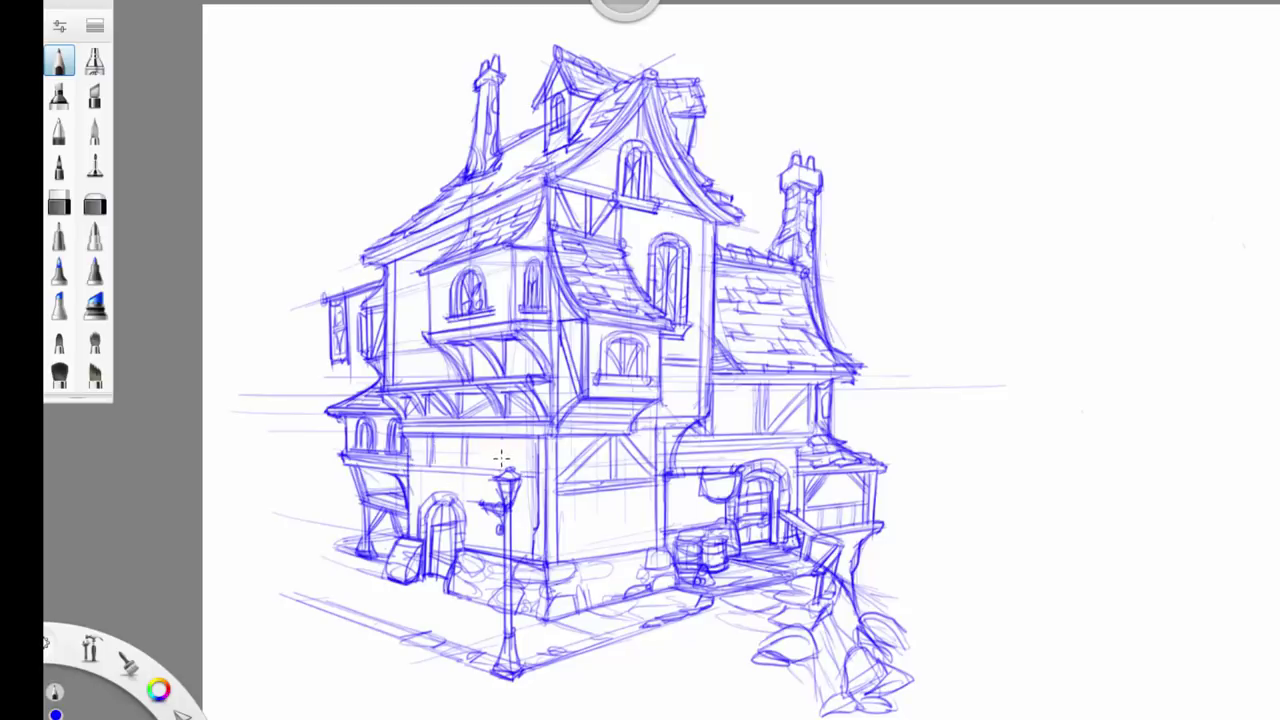
{"action": "left_click_drag", "start_coordinate": [541, 437], "coordinate": [541, 484]}
{"action": "mouse_move", "coordinate": [480, 533]}
{"action": "left_mouse_down"}
{"action": "mouse_move", "coordinate": [510, 520]}
{"action": "mouse_move", "coordinate": [525, 528]}
{"action": "mouse_move", "coordinate": [482, 537]}
{"action": "mouse_move", "coordinate": [524, 545]}
{"action": "mouse_move", "coordinate": [497, 533]}
{"action": "mouse_move", "coordinate": [519, 522]}
{"action": "mouse_move", "coordinate": [521, 541]}
{"action": "left_mouse_up"}
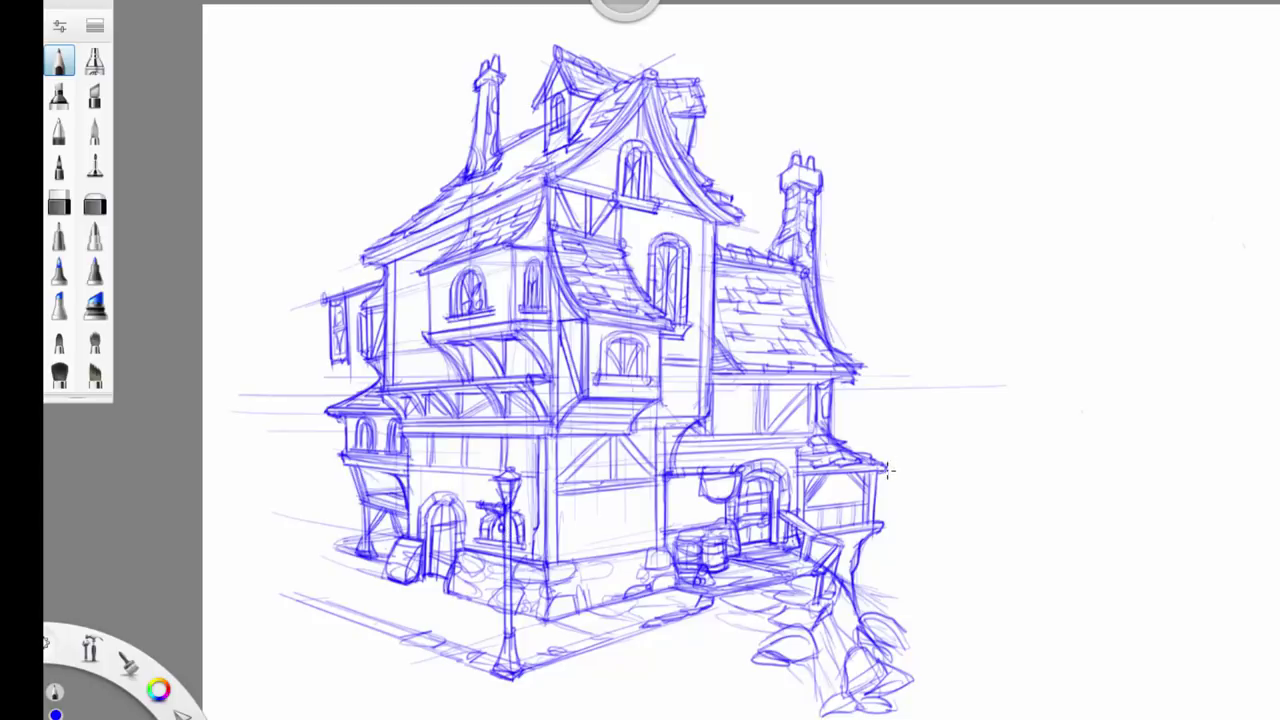
- Hang a ragged decorated banner from a braced pole projecting from the end of the porch roof
{"action": "left_click_drag", "start_coordinate": [889, 468], "coordinate": [925, 472]}
{"action": "mouse_move", "coordinate": [922, 464]}
{"action": "left_mouse_down"}
{"action": "mouse_move", "coordinate": [870, 502]}
{"action": "mouse_move", "coordinate": [892, 534]}
{"action": "mouse_move", "coordinate": [919, 530]}
{"action": "left_mouse_up"}
{"action": "left_click_drag", "start_coordinate": [919, 530], "coordinate": [898, 531]}
{"action": "mouse_move", "coordinate": [900, 486]}
{"action": "left_mouse_down"}
{"action": "mouse_move", "coordinate": [898, 531]}
{"action": "mouse_move", "coordinate": [930, 462]}
{"action": "mouse_move", "coordinate": [916, 514]}
{"action": "left_mouse_up"}
{"action": "left_click_drag", "start_coordinate": [920, 520], "coordinate": [899, 525]}
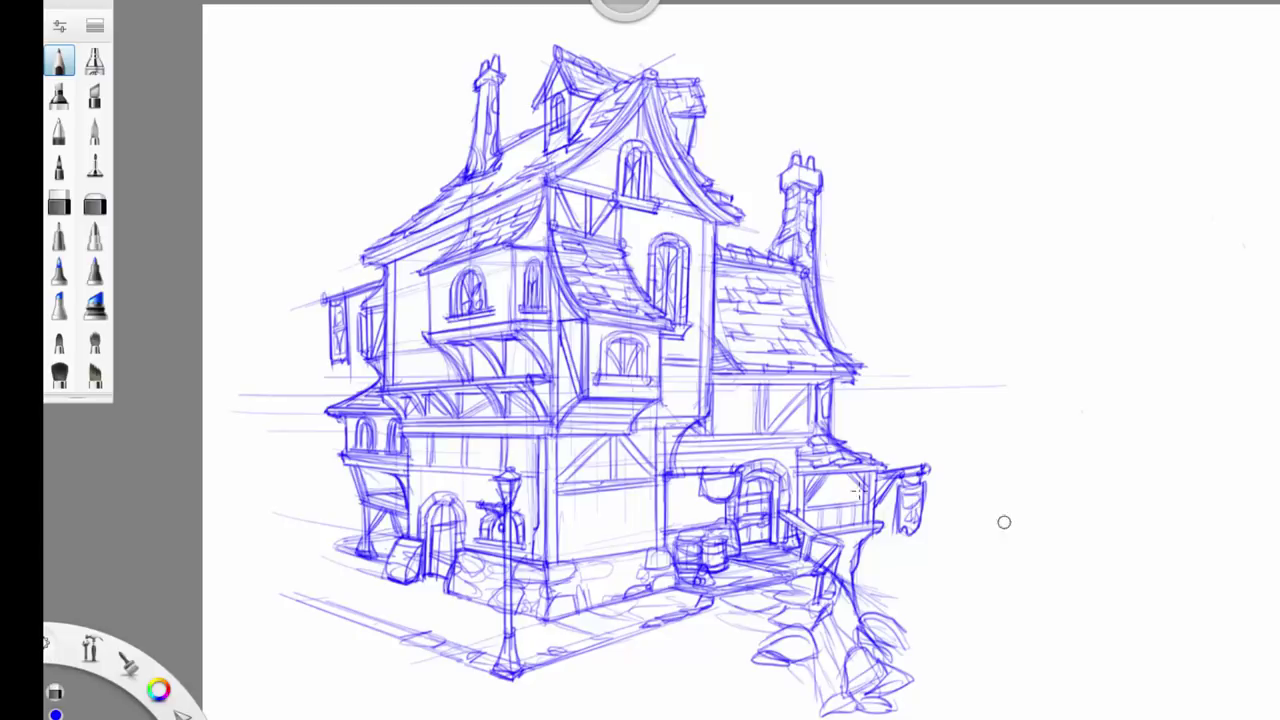
- Darken the rocks below the porch and add smaller stones and loose ground lines spreading around them
{"action": "left_click_drag", "start_coordinate": [826, 694], "coordinate": [858, 706]}
{"action": "mouse_move", "coordinate": [817, 662]}
{"action": "left_mouse_down"}
{"action": "mouse_move", "coordinate": [823, 704]}
{"action": "mouse_move", "coordinate": [738, 712]}
{"action": "mouse_move", "coordinate": [825, 711]}
{"action": "left_mouse_up"}
{"action": "left_click_drag", "start_coordinate": [836, 715], "coordinate": [908, 716]}
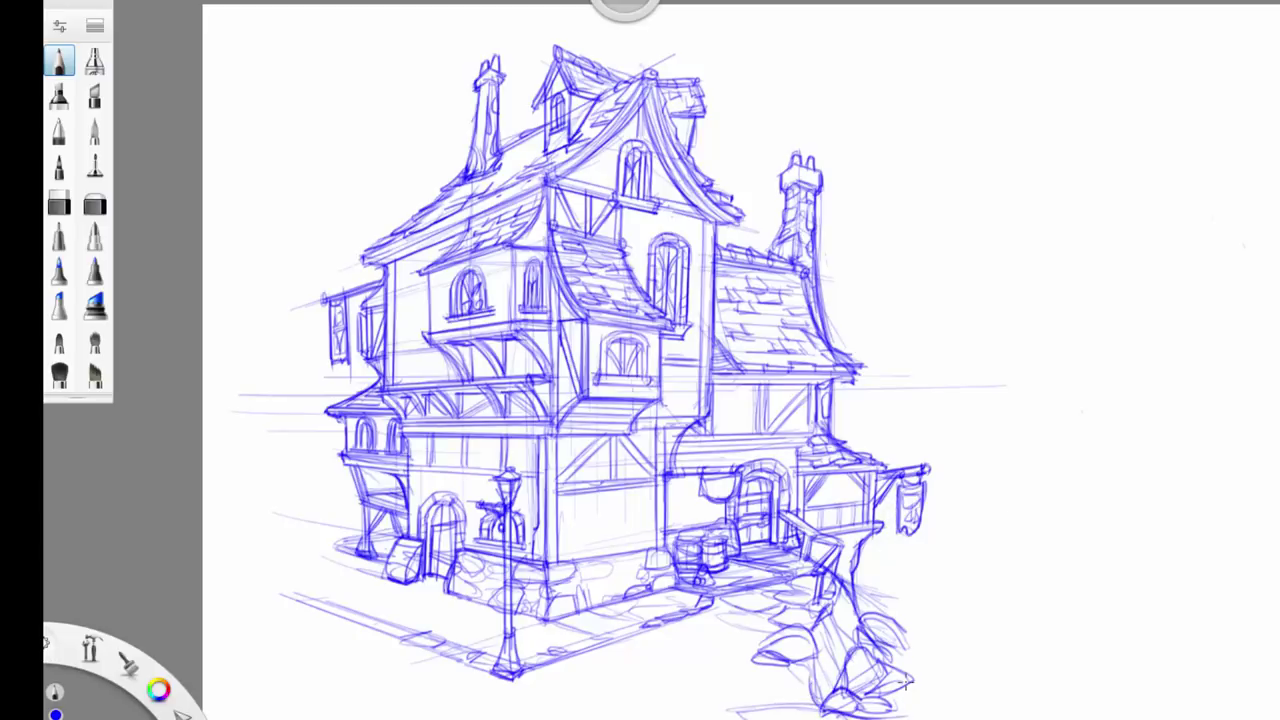
{"action": "left_click_drag", "start_coordinate": [889, 613], "coordinate": [908, 640]}
{"action": "left_click_drag", "start_coordinate": [908, 631], "coordinate": [928, 641]}
{"action": "mouse_move", "coordinate": [878, 578]}
{"action": "left_mouse_down"}
{"action": "mouse_move", "coordinate": [1008, 614]}
{"action": "mouse_move", "coordinate": [931, 589]}
{"action": "mouse_move", "coordinate": [1030, 645]}
{"action": "left_mouse_up"}
{"action": "mouse_move", "coordinate": [946, 634]}
{"action": "left_mouse_down"}
{"action": "mouse_move", "coordinate": [922, 662]}
{"action": "mouse_move", "coordinate": [952, 674]}
{"action": "mouse_move", "coordinate": [954, 624]}
{"action": "left_mouse_up"}
{"action": "mouse_move", "coordinate": [866, 700]}
{"action": "left_mouse_down"}
{"action": "mouse_move", "coordinate": [920, 678]}
{"action": "mouse_move", "coordinate": [1016, 716]}
{"action": "mouse_move", "coordinate": [951, 718]}
{"action": "left_mouse_up"}
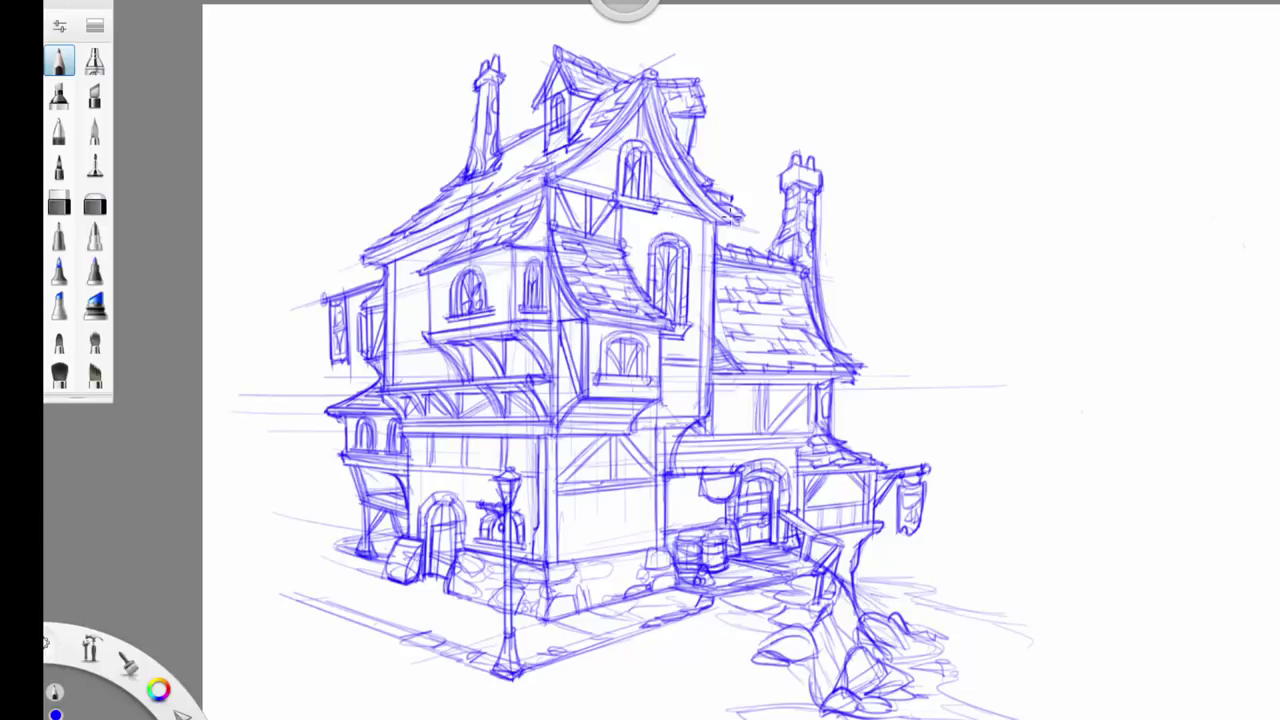
{"action": "mouse_move", "coordinate": [354, 264]}
{"action": "left_mouse_down"}
{"action": "mouse_move", "coordinate": [368, 250]}
{"action": "mouse_move", "coordinate": [384, 258]}
{"action": "left_mouse_up"}
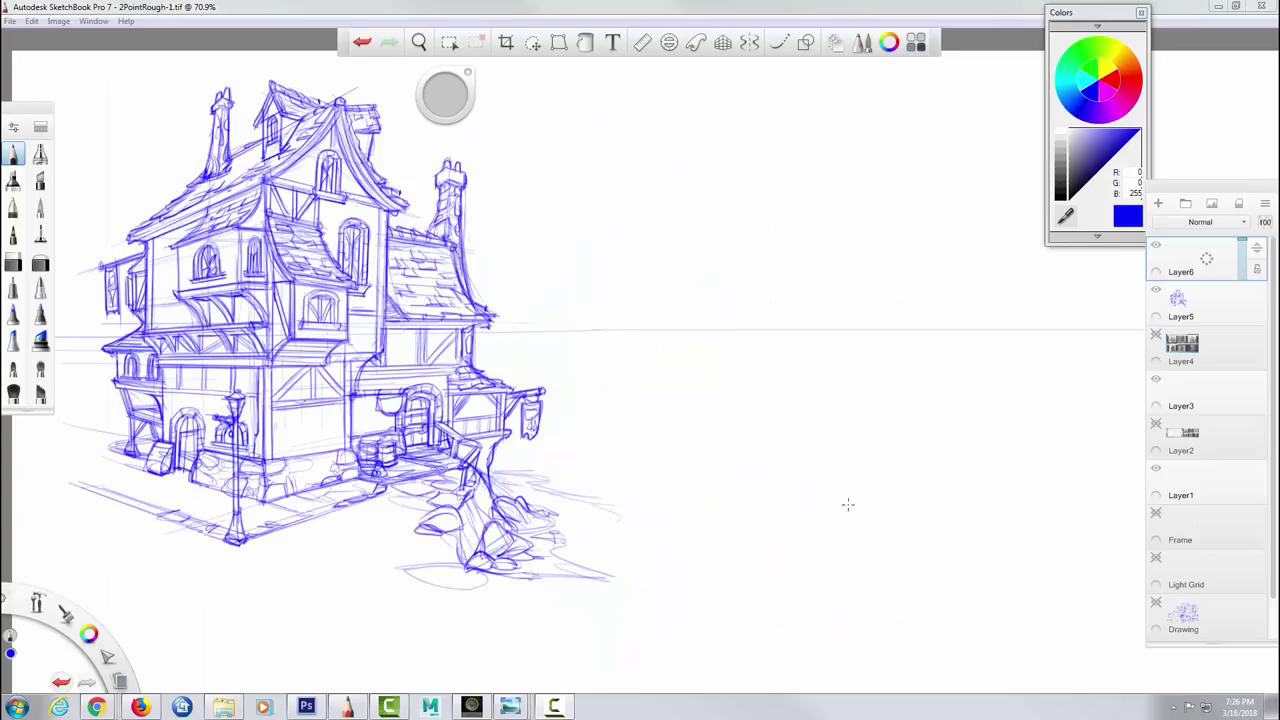
- Hide the layer holding the finished house sketch, leaving the horizon line for a new drawing
{"action": "left_click_drag", "start_coordinate": [900, 363], "coordinate": [583, 397]}
{"action": "left_click", "coordinate": [1157, 291]}
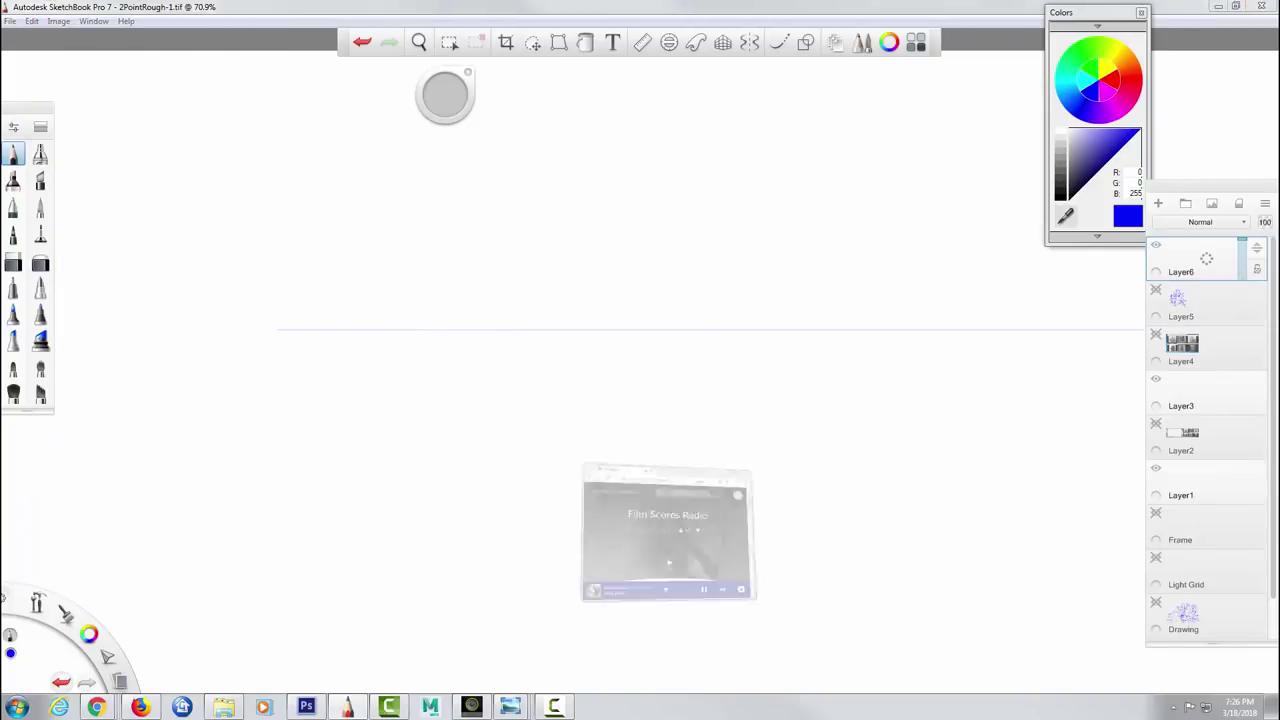
{"action": "key", "text": "space"}
{"action": "left_click_drag", "start_coordinate": [417, 345], "coordinate": [382, 348]}
- Sketch light guide lines for a left facade above and below the horizon, converging toward the left vanishing point
{"action": "left_click_drag", "start_coordinate": [363, 438], "coordinate": [486, 458]}
{"action": "left_click_drag", "start_coordinate": [345, 462], "coordinate": [465, 490]}
{"action": "left_click_drag", "start_coordinate": [330, 396], "coordinate": [486, 430]}
{"action": "key", "text": "ctrl+z"}
{"action": "left_click_drag", "start_coordinate": [329, 378], "coordinate": [492, 393]}
{"action": "left_click_drag", "start_coordinate": [325, 334], "coordinate": [466, 336]}
{"action": "left_click_drag", "start_coordinate": [332, 282], "coordinate": [458, 277]}
{"action": "left_click_drag", "start_coordinate": [338, 233], "coordinate": [578, 211]}
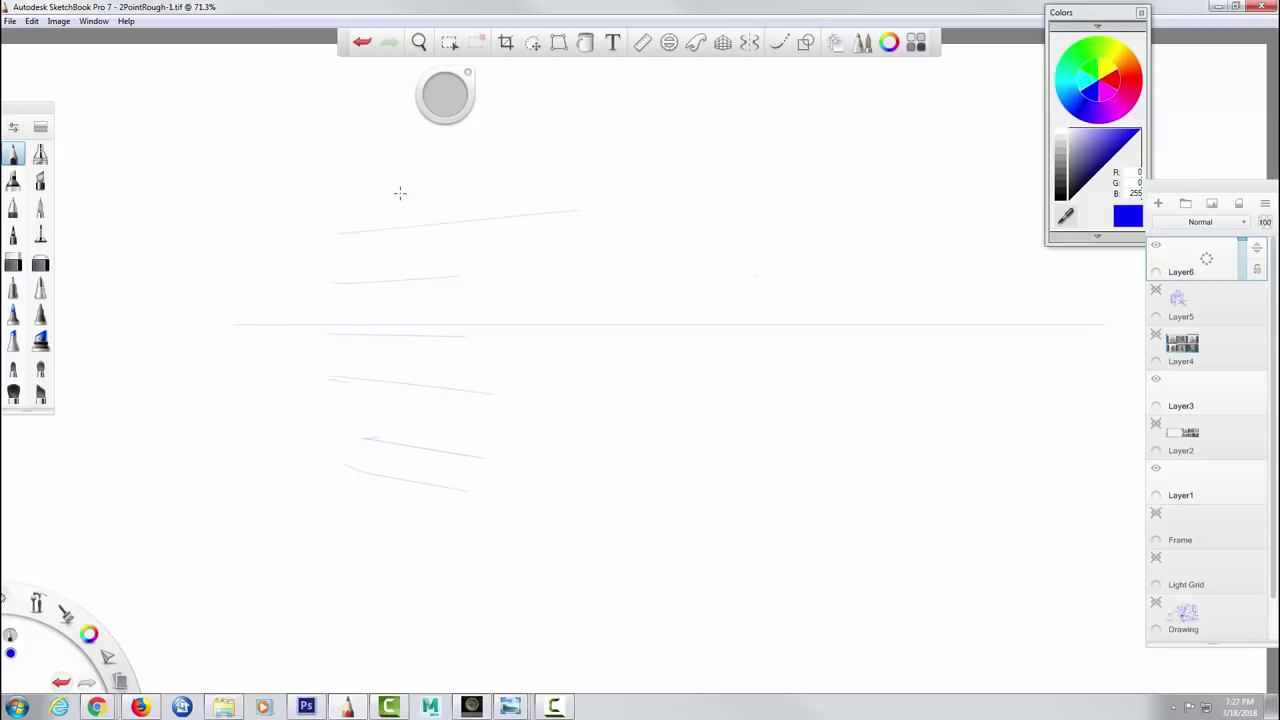
- Scatter light vertical guide lines across the left and right sides of the new building area
{"action": "left_click_drag", "start_coordinate": [575, 438], "coordinate": [659, 433]}
{"action": "left_click_drag", "start_coordinate": [464, 218], "coordinate": [462, 436]}
{"action": "left_click_drag", "start_coordinate": [413, 308], "coordinate": [413, 392]}
{"action": "left_click_drag", "start_coordinate": [365, 246], "coordinate": [365, 368]}
{"action": "left_click_drag", "start_coordinate": [352, 294], "coordinate": [352, 394]}
{"action": "left_click_drag", "start_coordinate": [343, 272], "coordinate": [344, 466]}
{"action": "left_click_drag", "start_coordinate": [396, 217], "coordinate": [396, 318]}
{"action": "left_click_drag", "start_coordinate": [555, 146], "coordinate": [555, 254]}
{"action": "left_click_drag", "start_coordinate": [609, 296], "coordinate": [604, 408]}
{"action": "left_click_drag", "start_coordinate": [629, 418], "coordinate": [631, 478]}
{"action": "left_click_drag", "start_coordinate": [657, 331], "coordinate": [651, 421]}
{"action": "mouse_move", "coordinate": [671, 251]}
{"action": "left_mouse_down"}
{"action": "mouse_move", "coordinate": [669, 361]}
{"action": "mouse_move", "coordinate": [680, 370]}
{"action": "left_mouse_up"}
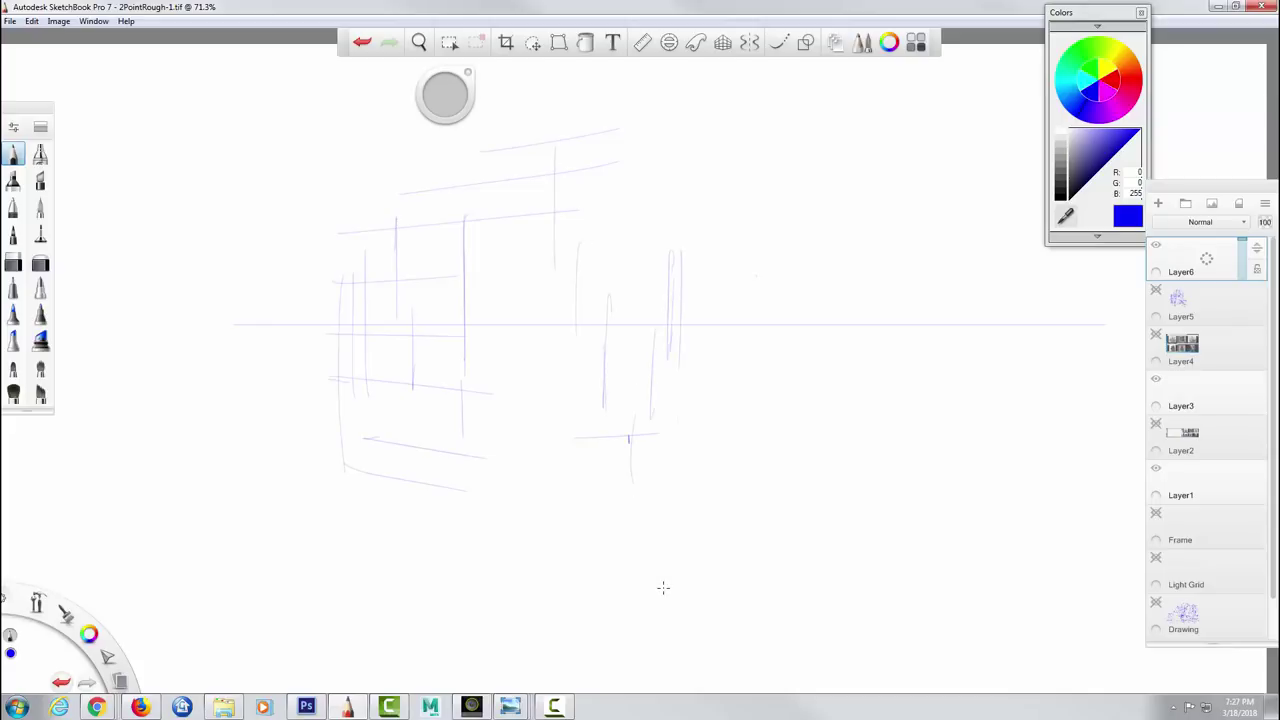
- Add light guide lines on the right side converging toward the right vanishing point, above and below the horizon
{"action": "left_click_drag", "start_coordinate": [541, 215], "coordinate": [741, 239]}
{"action": "left_click_drag", "start_coordinate": [565, 284], "coordinate": [680, 306]}
{"action": "left_click", "coordinate": [367, 43]}
{"action": "left_click_drag", "start_coordinate": [558, 277], "coordinate": [726, 293]}
{"action": "mouse_move", "coordinate": [597, 296]}
{"action": "left_mouse_down"}
{"action": "mouse_move", "coordinate": [778, 306]}
{"action": "mouse_move", "coordinate": [716, 318]}
{"action": "left_mouse_up"}
{"action": "mouse_move", "coordinate": [605, 372]}
{"action": "left_mouse_down"}
{"action": "mouse_move", "coordinate": [766, 365]}
{"action": "mouse_move", "coordinate": [760, 356]}
{"action": "left_mouse_up"}
{"action": "left_click_drag", "start_coordinate": [557, 402], "coordinate": [811, 385]}
{"action": "mouse_move", "coordinate": [549, 423]}
{"action": "left_mouse_down"}
{"action": "mouse_move", "coordinate": [768, 402]}
{"action": "mouse_move", "coordinate": [763, 411]}
{"action": "left_mouse_up"}
{"action": "left_click_drag", "start_coordinate": [554, 175], "coordinate": [651, 197]}
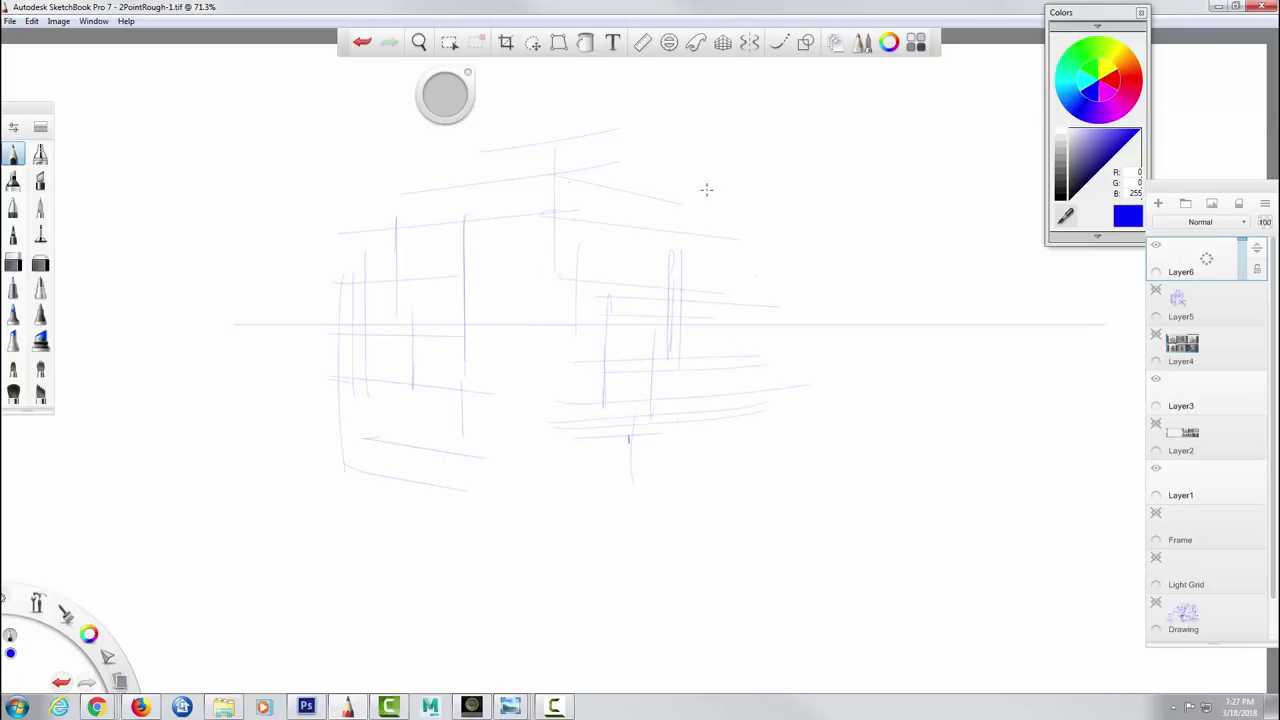
- Outline a narrow front block below the horizon with a slanted overhang, a ledge and a lower wall
{"action": "left_click_drag", "start_coordinate": [302, 225], "coordinate": [435, 203]}
{"action": "left_click_drag", "start_coordinate": [563, 446], "coordinate": [476, 432]}
{"action": "mouse_move", "coordinate": [547, 284]}
{"action": "left_mouse_down"}
{"action": "mouse_move", "coordinate": [550, 424]}
{"action": "mouse_move", "coordinate": [548, 366]}
{"action": "left_mouse_up"}
{"action": "mouse_move", "coordinate": [557, 446]}
{"action": "left_mouse_down"}
{"action": "mouse_move", "coordinate": [545, 410]}
{"action": "mouse_move", "coordinate": [562, 458]}
{"action": "mouse_move", "coordinate": [453, 408]}
{"action": "mouse_move", "coordinate": [472, 465]}
{"action": "left_mouse_up"}
{"action": "left_click_drag", "start_coordinate": [458, 434], "coordinate": [574, 456]}
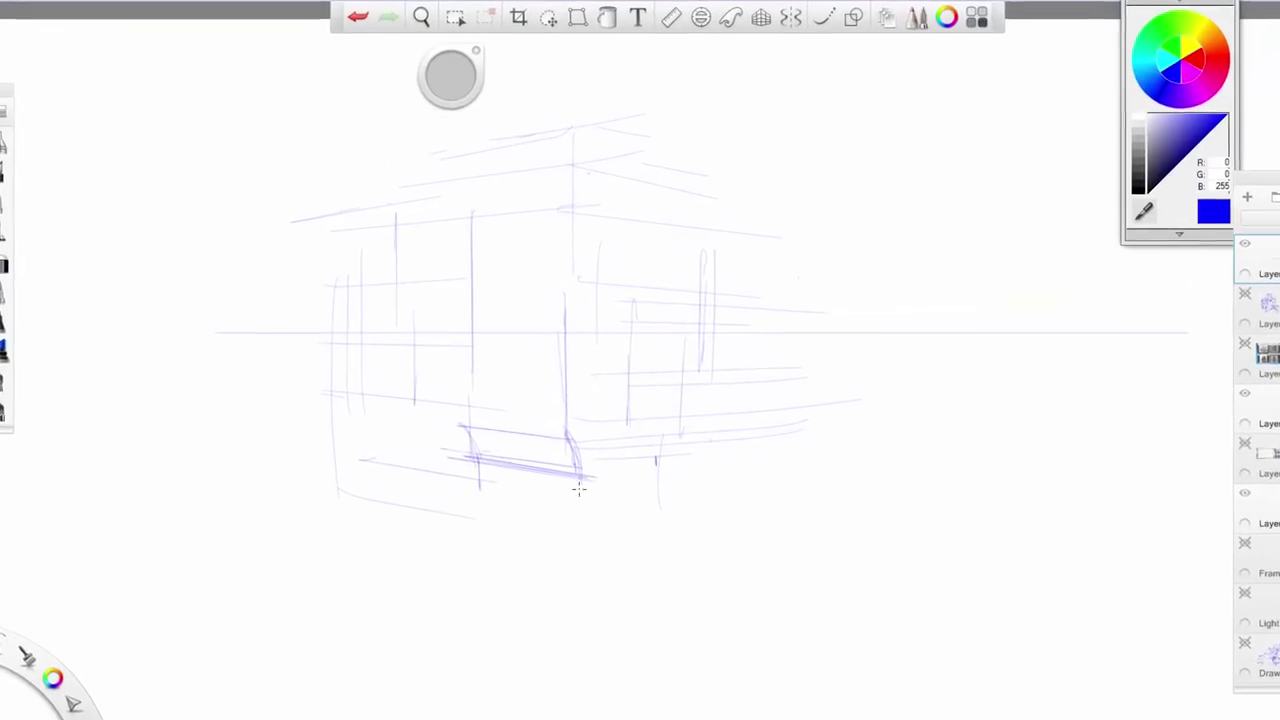
{"action": "left_click_drag", "start_coordinate": [472, 450], "coordinate": [480, 512]}
{"action": "left_click_drag", "start_coordinate": [572, 478], "coordinate": [582, 532]}
{"action": "left_click_drag", "start_coordinate": [466, 506], "coordinate": [602, 536]}
- Extend the front block's two vertical wall edges upward from the slanted overhang past the horizon
{"action": "left_click_drag", "start_coordinate": [578, 444], "coordinate": [566, 300]}
{"action": "left_click_drag", "start_coordinate": [470, 432], "coordinate": [467, 306]}
{"action": "left_click_drag", "start_coordinate": [566, 298], "coordinate": [570, 446]}
{"action": "left_click_drag", "start_coordinate": [466, 298], "coordinate": [468, 434]}
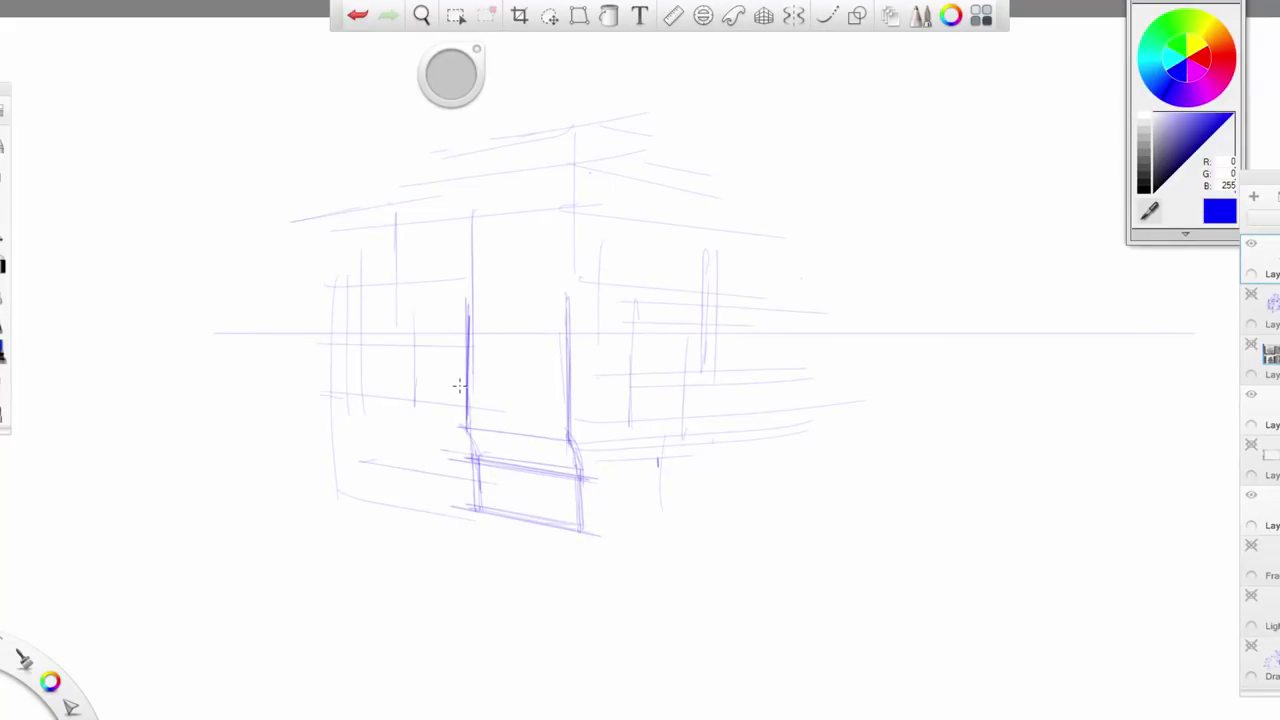
- Draw the base and vertical sides of a box-shaped bay projecting from the front block at horizon level
{"action": "left_click_drag", "start_coordinate": [442, 385], "coordinate": [545, 393]}
{"action": "mouse_move", "coordinate": [437, 381]}
{"action": "left_mouse_down"}
{"action": "mouse_move", "coordinate": [538, 398]}
{"action": "mouse_move", "coordinate": [530, 285]}
{"action": "mouse_move", "coordinate": [542, 404]}
{"action": "mouse_move", "coordinate": [466, 390]}
{"action": "mouse_move", "coordinate": [538, 398]}
{"action": "left_mouse_up"}
{"action": "left_click_drag", "start_coordinate": [450, 270], "coordinate": [450, 390]}
{"action": "left_click_drag", "start_coordinate": [530, 272], "coordinate": [530, 386]}
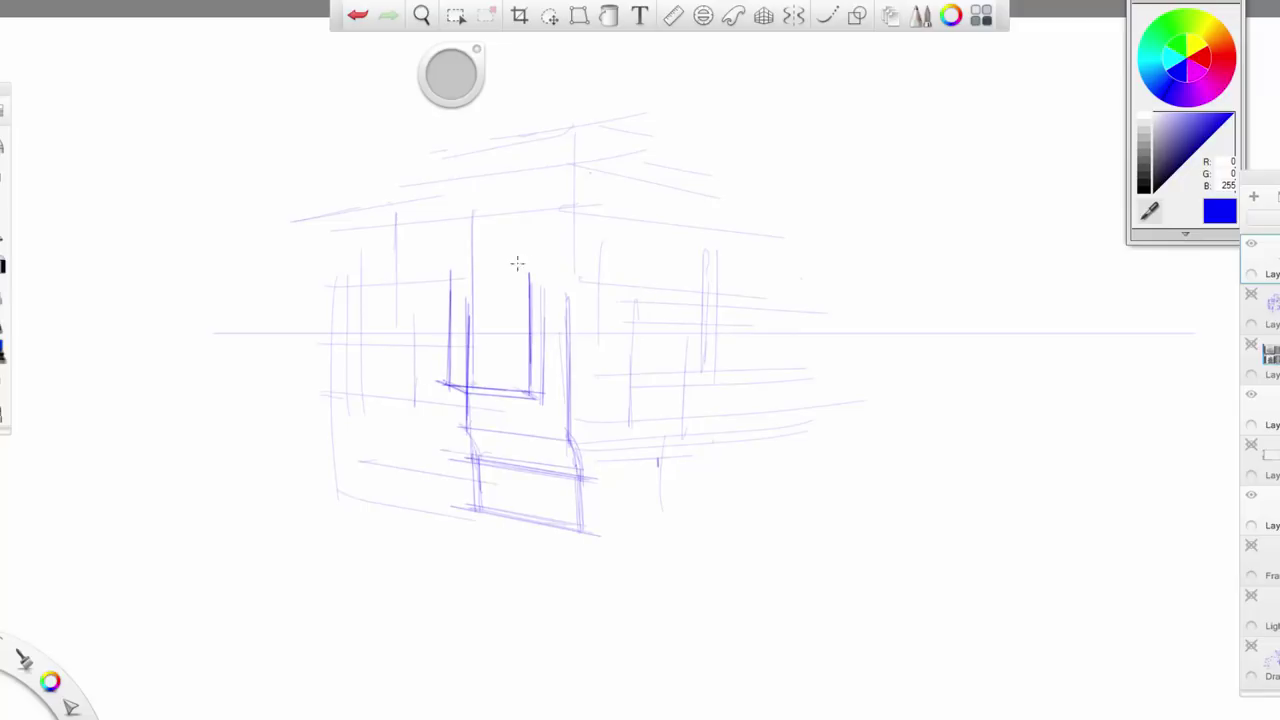
- Top the projecting bay with a pitched gable roof and crossbeam, and reshape its side edges with a slight step
{"action": "mouse_move", "coordinate": [450, 270]}
{"action": "left_mouse_down"}
{"action": "mouse_move", "coordinate": [538, 262]}
{"action": "mouse_move", "coordinate": [546, 314]}
{"action": "left_mouse_up"}
{"action": "mouse_move", "coordinate": [528, 262]}
{"action": "left_mouse_down"}
{"action": "mouse_move", "coordinate": [486, 234]}
{"action": "mouse_move", "coordinate": [453, 272]}
{"action": "left_mouse_up"}
{"action": "mouse_move", "coordinate": [476, 228]}
{"action": "left_mouse_down"}
{"action": "mouse_move", "coordinate": [502, 256]}
{"action": "mouse_move", "coordinate": [432, 288]}
{"action": "mouse_move", "coordinate": [534, 262]}
{"action": "mouse_move", "coordinate": [560, 276]}
{"action": "left_mouse_up"}
{"action": "mouse_move", "coordinate": [486, 236]}
{"action": "left_mouse_down"}
{"action": "mouse_move", "coordinate": [446, 272]}
{"action": "mouse_move", "coordinate": [451, 334]}
{"action": "left_mouse_up"}
{"action": "left_click_drag", "start_coordinate": [448, 272], "coordinate": [452, 388]}
{"action": "left_click_drag", "start_coordinate": [526, 334], "coordinate": [528, 390]}
{"action": "left_click_drag", "start_coordinate": [524, 264], "coordinate": [522, 348]}
{"action": "key", "text": "ctrl+z"}
{"action": "mouse_move", "coordinate": [526, 262]}
{"action": "left_mouse_down"}
{"action": "mouse_move", "coordinate": [535, 359]}
{"action": "mouse_move", "coordinate": [638, 360]}
{"action": "left_mouse_up"}
- Add a flared plinth beneath the front block's lower wall and restate the ledge lines above it
{"action": "key", "text": "space"}
{"action": "left_click_drag", "start_coordinate": [640, 418], "coordinate": [618, 486]}
{"action": "key", "text": "space"}
{"action": "left_click_drag", "start_coordinate": [570, 313], "coordinate": [600, 306]}
{"action": "key", "text": "z"}
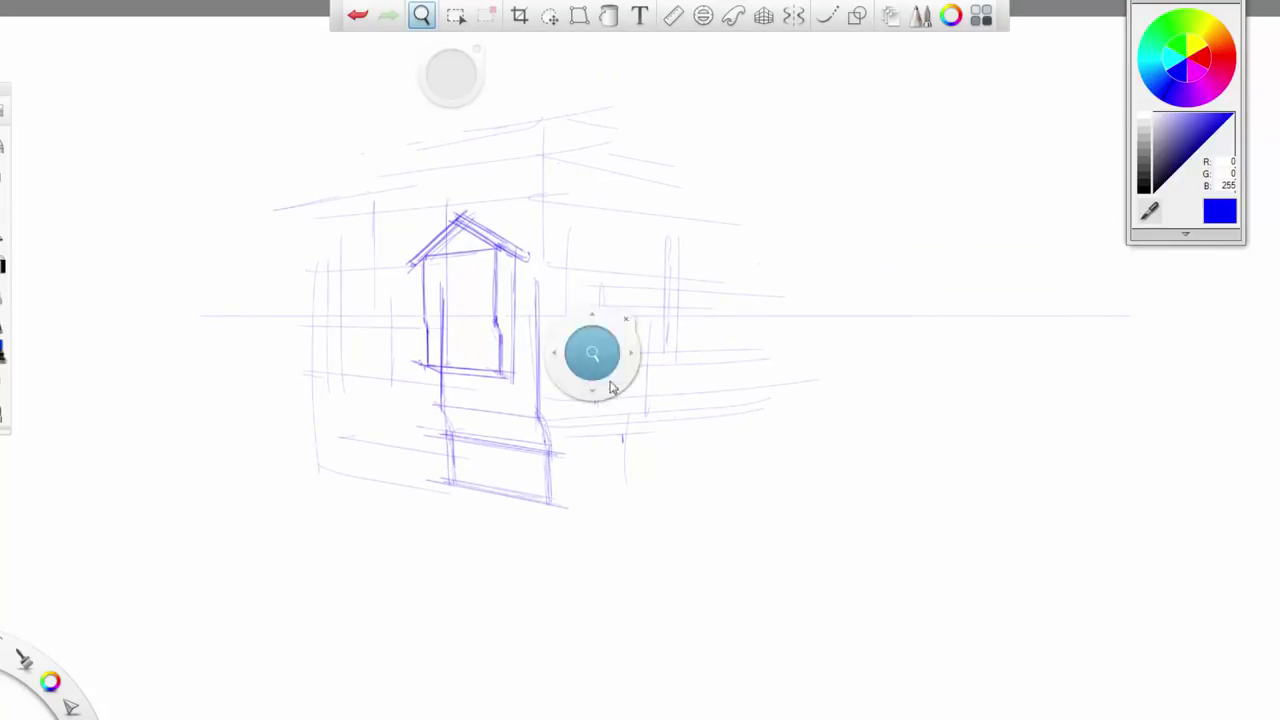
{"action": "left_click_drag", "start_coordinate": [617, 394], "coordinate": [643, 449]}
{"action": "left_click_drag", "start_coordinate": [575, 553], "coordinate": [579, 581]}
{"action": "left_click_drag", "start_coordinate": [470, 559], "coordinate": [580, 583]}
{"action": "left_click_drag", "start_coordinate": [470, 534], "coordinate": [460, 557]}
{"action": "left_click_drag", "start_coordinate": [574, 551], "coordinate": [577, 566]}
{"action": "left_click_drag", "start_coordinate": [578, 502], "coordinate": [446, 486]}
{"action": "left_click_drag", "start_coordinate": [576, 476], "coordinate": [446, 458]}
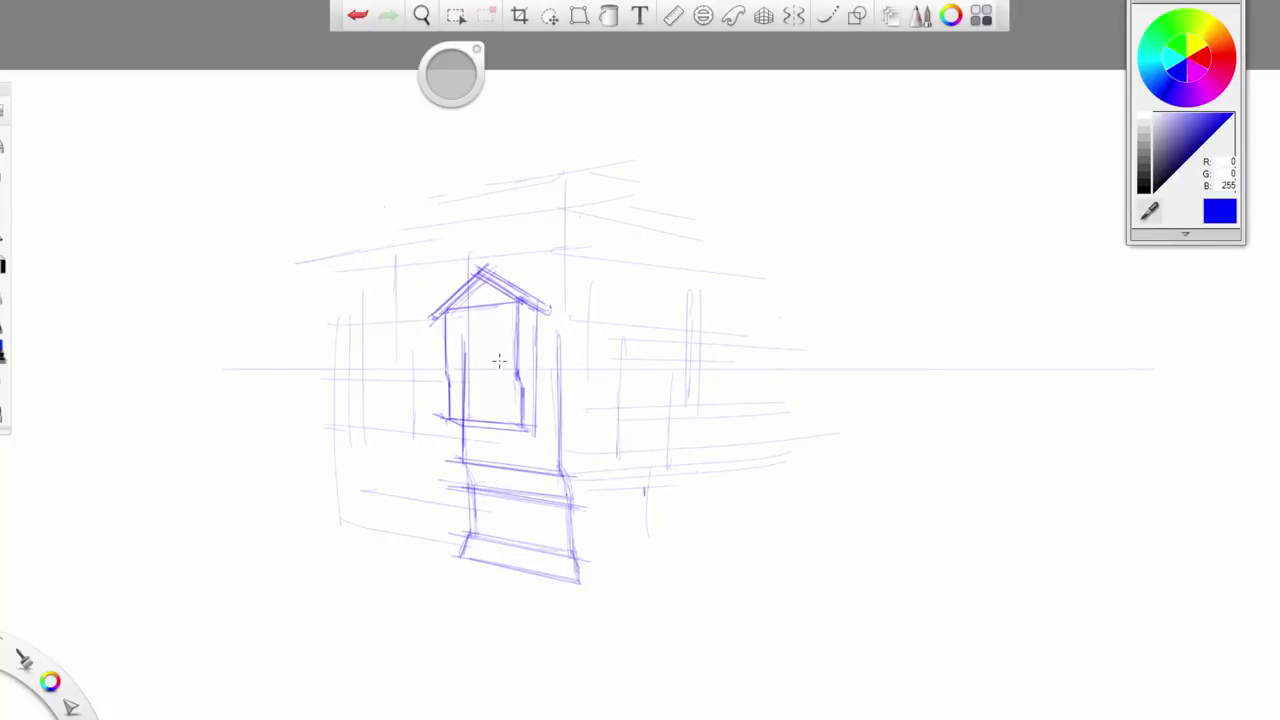
- Draw a base beam, tall centre line and sweeping curved left roof edge for a steep gable above the bay
{"action": "mouse_move", "coordinate": [566, 246]}
{"action": "left_mouse_down"}
{"action": "mouse_move", "coordinate": [472, 264]}
{"action": "mouse_move", "coordinate": [564, 242]}
{"action": "left_mouse_up"}
{"action": "mouse_move", "coordinate": [518, 256]}
{"action": "left_mouse_down"}
{"action": "mouse_move", "coordinate": [516, 90]}
{"action": "mouse_move", "coordinate": [433, 273]}
{"action": "left_mouse_up"}
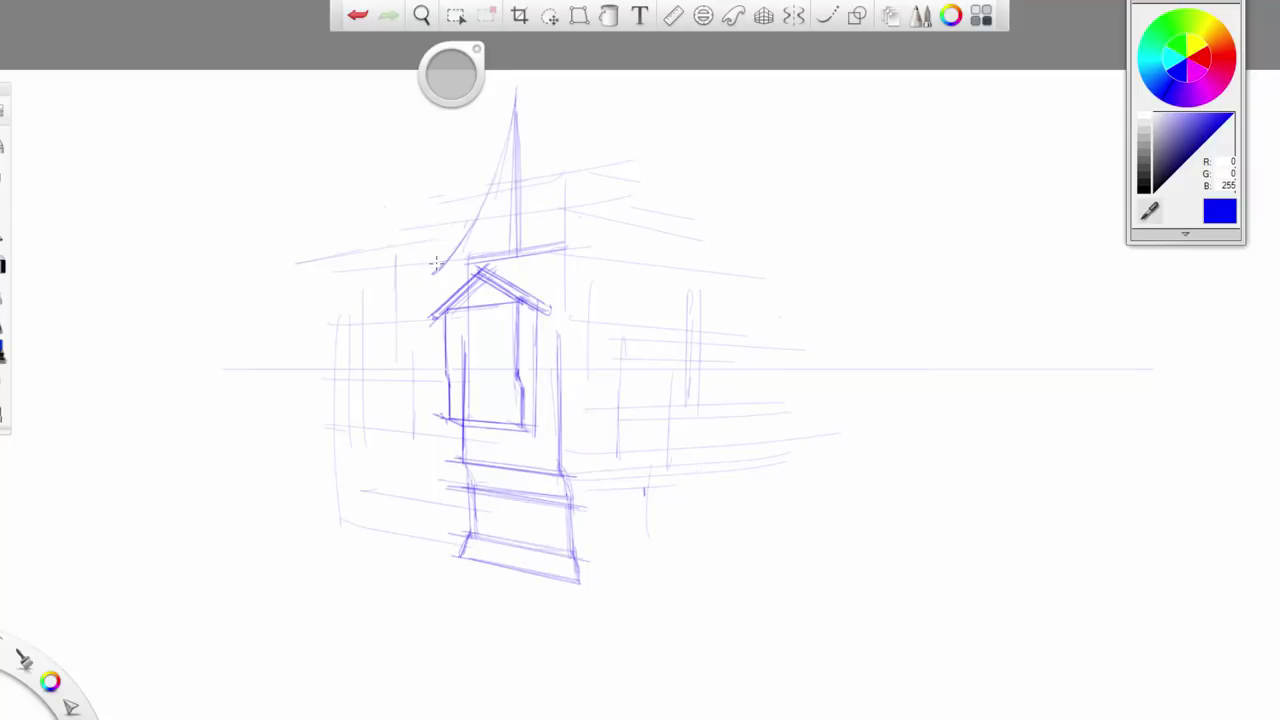
{"action": "mouse_move", "coordinate": [510, 117]}
{"action": "left_mouse_down"}
{"action": "mouse_move", "coordinate": [436, 278]}
{"action": "mouse_move", "coordinate": [490, 202]}
{"action": "left_mouse_up"}
{"action": "left_click_drag", "start_coordinate": [515, 93], "coordinate": [490, 180]}
{"action": "mouse_move", "coordinate": [507, 127]}
{"action": "left_mouse_down"}
{"action": "mouse_move", "coordinate": [462, 238]}
{"action": "mouse_move", "coordinate": [515, 112]}
{"action": "mouse_move", "coordinate": [438, 271]}
{"action": "mouse_move", "coordinate": [474, 240]}
{"action": "mouse_move", "coordinate": [514, 130]}
{"action": "left_mouse_up"}
{"action": "left_click_drag", "start_coordinate": [469, 244], "coordinate": [469, 279]}
- Complete the steep roof with its curved right slope, ridge, eave and far edge, and draw the wall corner beneath
{"action": "mouse_move", "coordinate": [516, 97]}
{"action": "left_mouse_down"}
{"action": "mouse_move", "coordinate": [560, 182]}
{"action": "mouse_move", "coordinate": [645, 202]}
{"action": "left_mouse_up"}
{"action": "left_click_drag", "start_coordinate": [548, 180], "coordinate": [652, 205]}
{"action": "mouse_move", "coordinate": [516, 92]}
{"action": "left_mouse_down"}
{"action": "mouse_move", "coordinate": [632, 126]}
{"action": "mouse_move", "coordinate": [648, 198]}
{"action": "left_mouse_up"}
{"action": "left_click_drag", "start_coordinate": [608, 118], "coordinate": [652, 198]}
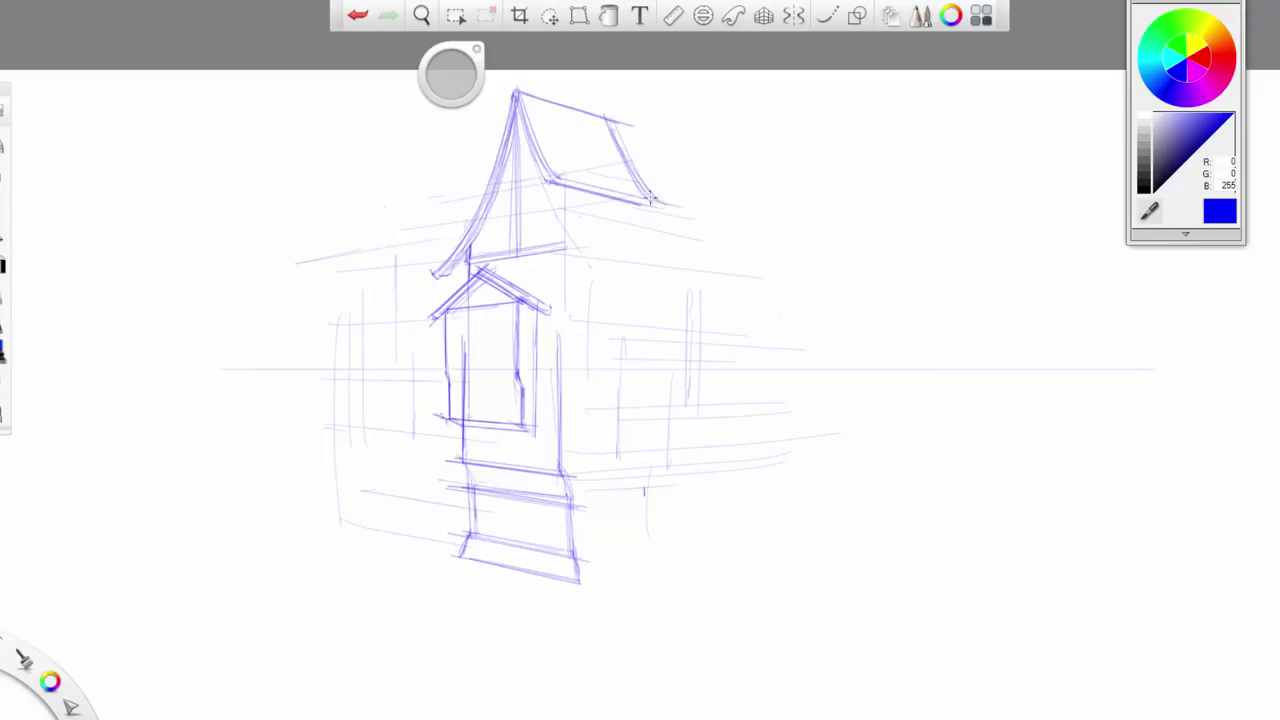
{"action": "left_click_drag", "start_coordinate": [550, 186], "coordinate": [552, 247]}
{"action": "left_click_drag", "start_coordinate": [514, 243], "coordinate": [517, 110]}
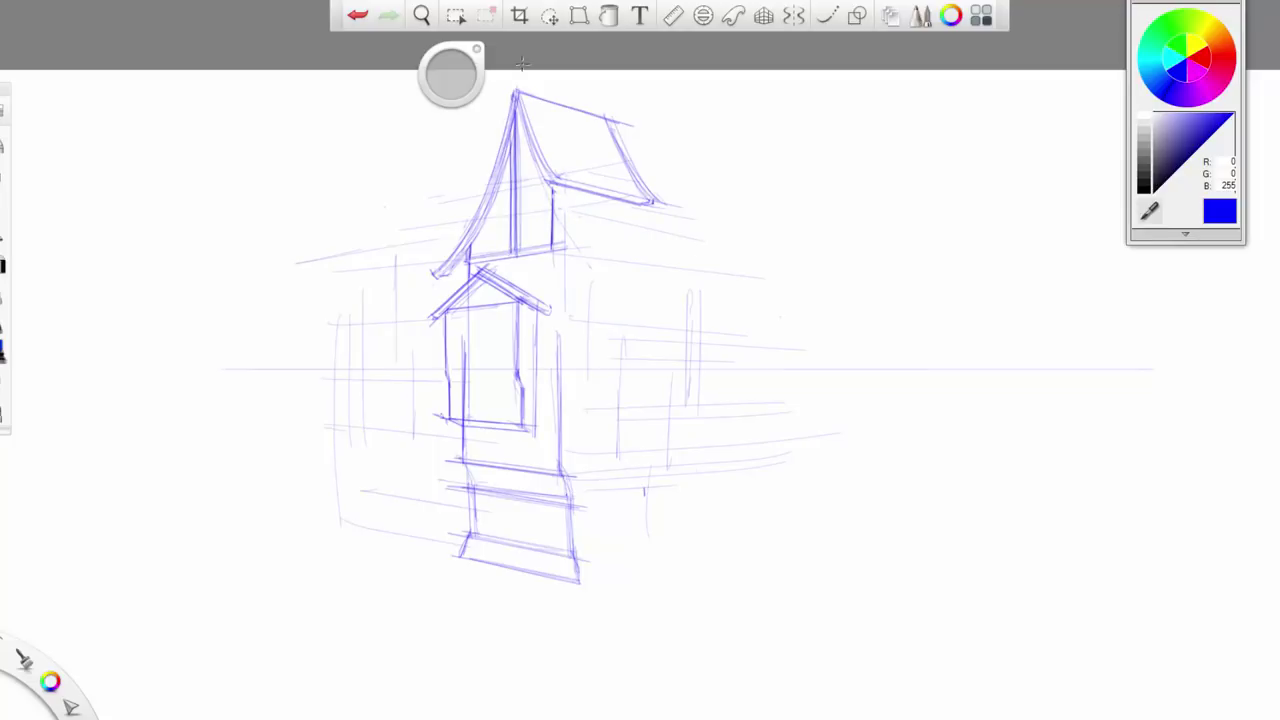
{"action": "mouse_move", "coordinate": [562, 250]}
{"action": "left_mouse_down"}
{"action": "mouse_move", "coordinate": [562, 198]}
{"action": "mouse_move", "coordinate": [562, 250]}
{"action": "left_mouse_up"}
{"action": "left_click", "coordinate": [358, 16]}
{"action": "left_click", "coordinate": [358, 16]}
{"action": "left_click", "coordinate": [358, 16]}
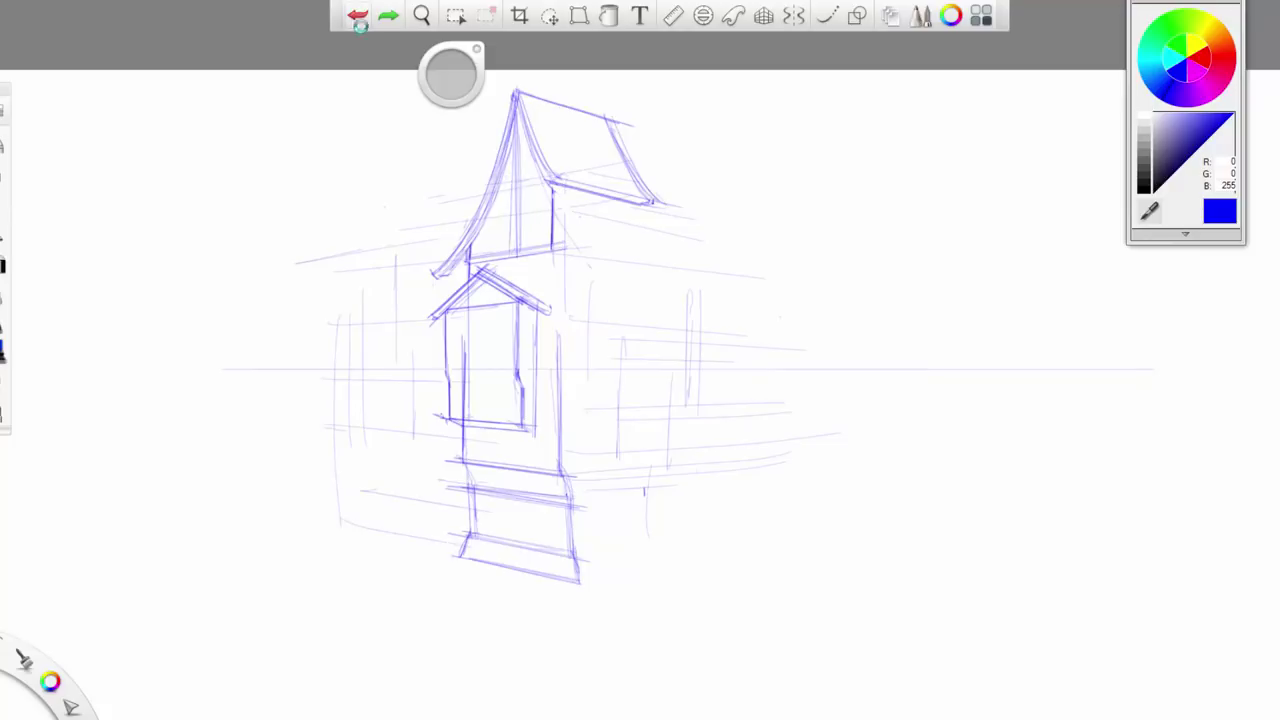
- Draw the gable's centre post and crossbeam, thicken its curved edges, and add a small arched window near the peak
{"action": "left_click_drag", "start_coordinate": [516, 106], "coordinate": [521, 257]}
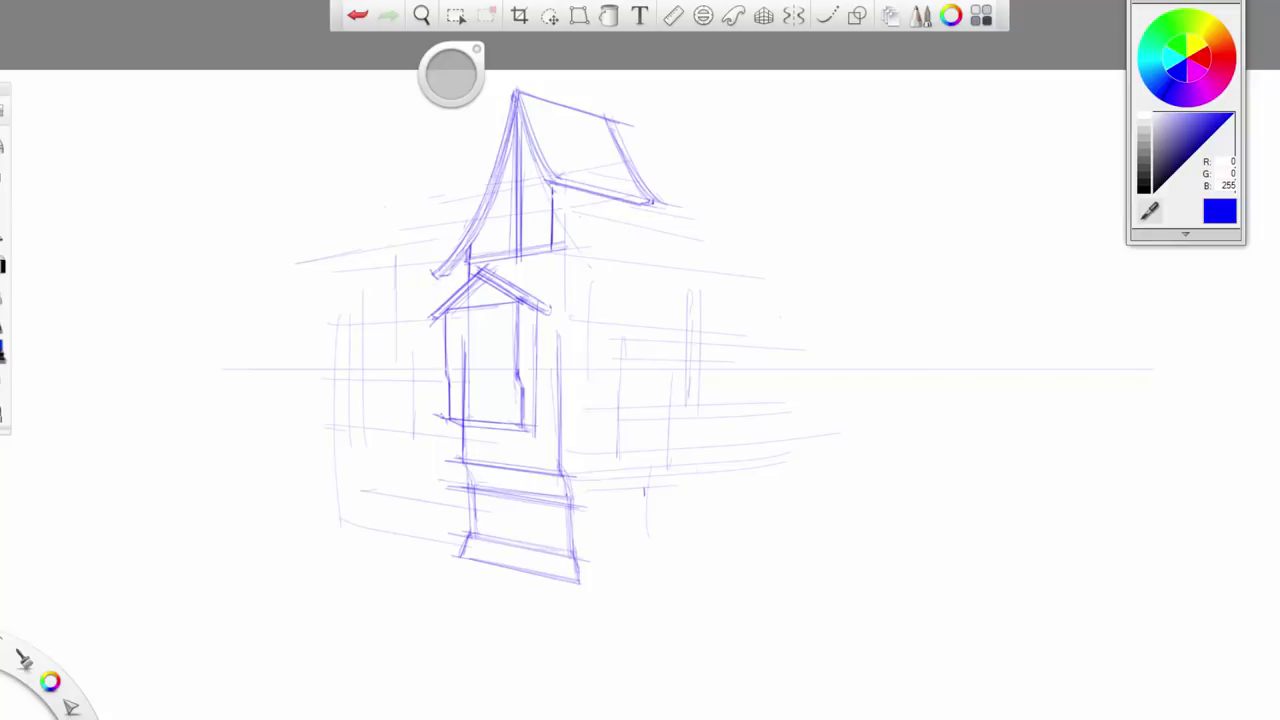
{"action": "mouse_move", "coordinate": [548, 183]}
{"action": "left_mouse_down"}
{"action": "mouse_move", "coordinate": [490, 200]}
{"action": "mouse_move", "coordinate": [550, 183]}
{"action": "mouse_move", "coordinate": [492, 197]}
{"action": "mouse_move", "coordinate": [519, 168]}
{"action": "mouse_move", "coordinate": [516, 118]}
{"action": "mouse_move", "coordinate": [497, 174]}
{"action": "left_mouse_up"}
{"action": "left_click_drag", "start_coordinate": [515, 112], "coordinate": [487, 200]}
{"action": "left_click_drag", "start_coordinate": [533, 148], "coordinate": [543, 174]}
{"action": "left_click_drag", "start_coordinate": [519, 97], "coordinate": [555, 180]}
{"action": "left_click_drag", "start_coordinate": [640, 204], "coordinate": [638, 256]}
{"action": "left_click_drag", "start_coordinate": [518, 196], "coordinate": [517, 256]}
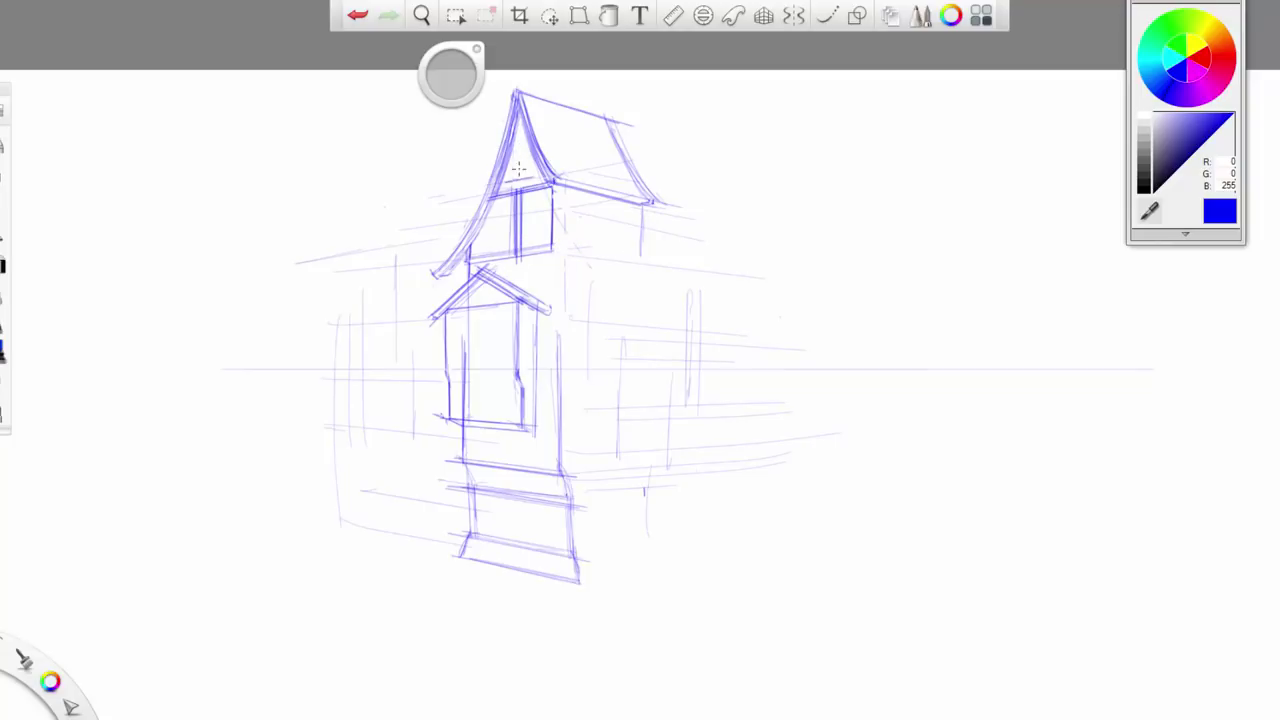
{"action": "mouse_move", "coordinate": [530, 172]}
{"action": "left_mouse_down"}
{"action": "mouse_move", "coordinate": [507, 179]}
{"action": "mouse_move", "coordinate": [533, 170]}
{"action": "mouse_move", "coordinate": [521, 136]}
{"action": "mouse_move", "coordinate": [516, 175]}
{"action": "left_mouse_up"}
- Add the side wall's base beam and a braced eave extension, and line the roof ridge with rough cap tiles
{"action": "left_click_drag", "start_coordinate": [556, 246], "coordinate": [650, 264]}
{"action": "mouse_move", "coordinate": [640, 204]}
{"action": "left_mouse_down"}
{"action": "mouse_move", "coordinate": [644, 262]}
{"action": "mouse_move", "coordinate": [704, 208]}
{"action": "mouse_move", "coordinate": [642, 232]}
{"action": "mouse_move", "coordinate": [702, 211]}
{"action": "left_mouse_up"}
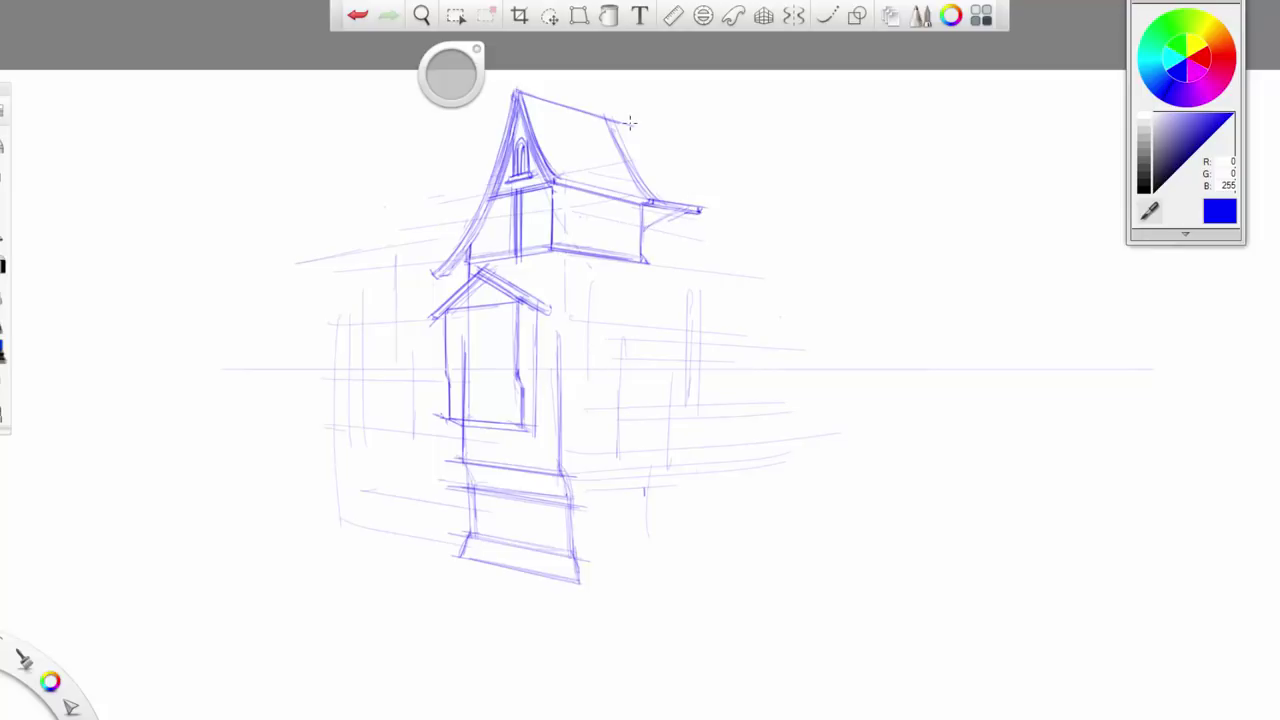
{"action": "left_click_drag", "start_coordinate": [517, 97], "coordinate": [515, 82]}
{"action": "mouse_move", "coordinate": [519, 81]}
{"action": "left_mouse_down"}
{"action": "mouse_move", "coordinate": [609, 109]}
{"action": "mouse_move", "coordinate": [610, 124]}
{"action": "left_mouse_up"}
{"action": "mouse_move", "coordinate": [512, 83]}
{"action": "left_mouse_down"}
{"action": "mouse_move", "coordinate": [576, 106]}
{"action": "mouse_move", "coordinate": [603, 97]}
{"action": "left_mouse_up"}
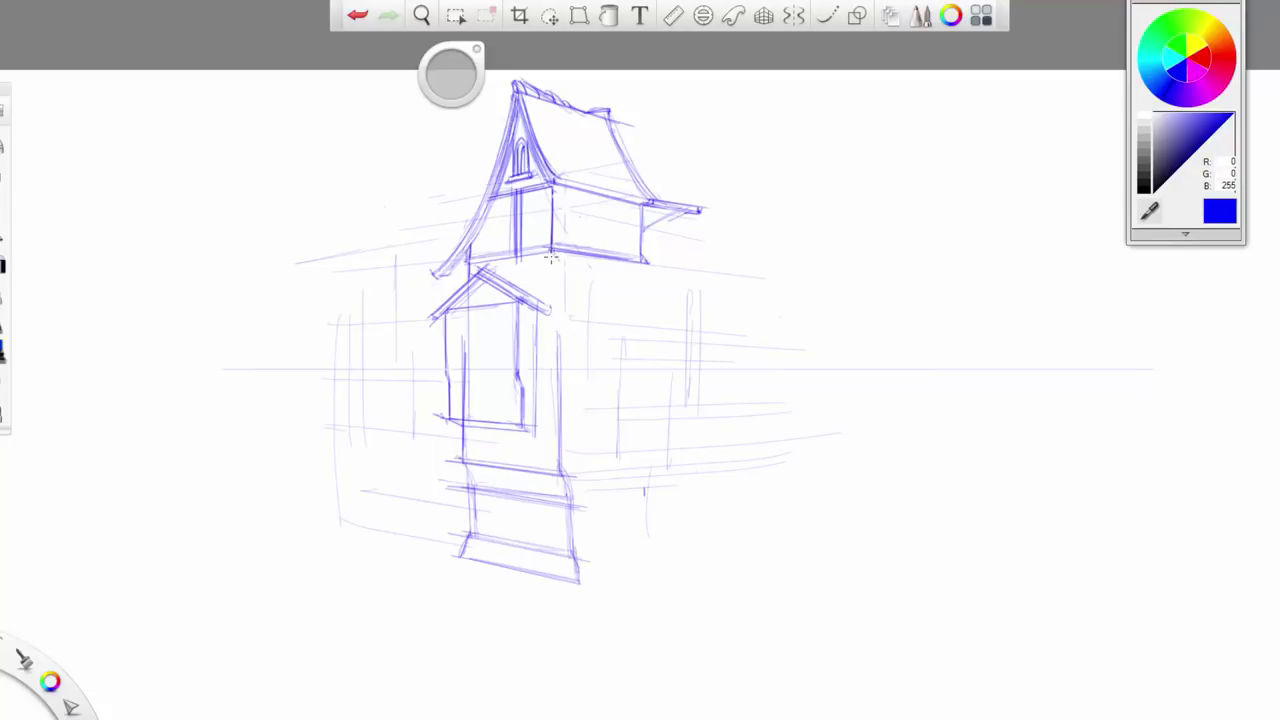
- Thicken the upper floor's base beam and corner post, and draw a framed bay with two arched windows on the side wall
{"action": "mouse_move", "coordinate": [469, 269]}
{"action": "left_mouse_down"}
{"action": "mouse_move", "coordinate": [553, 258]}
{"action": "mouse_move", "coordinate": [635, 269]}
{"action": "left_mouse_up"}
{"action": "left_click_drag", "start_coordinate": [556, 185], "coordinate": [555, 249]}
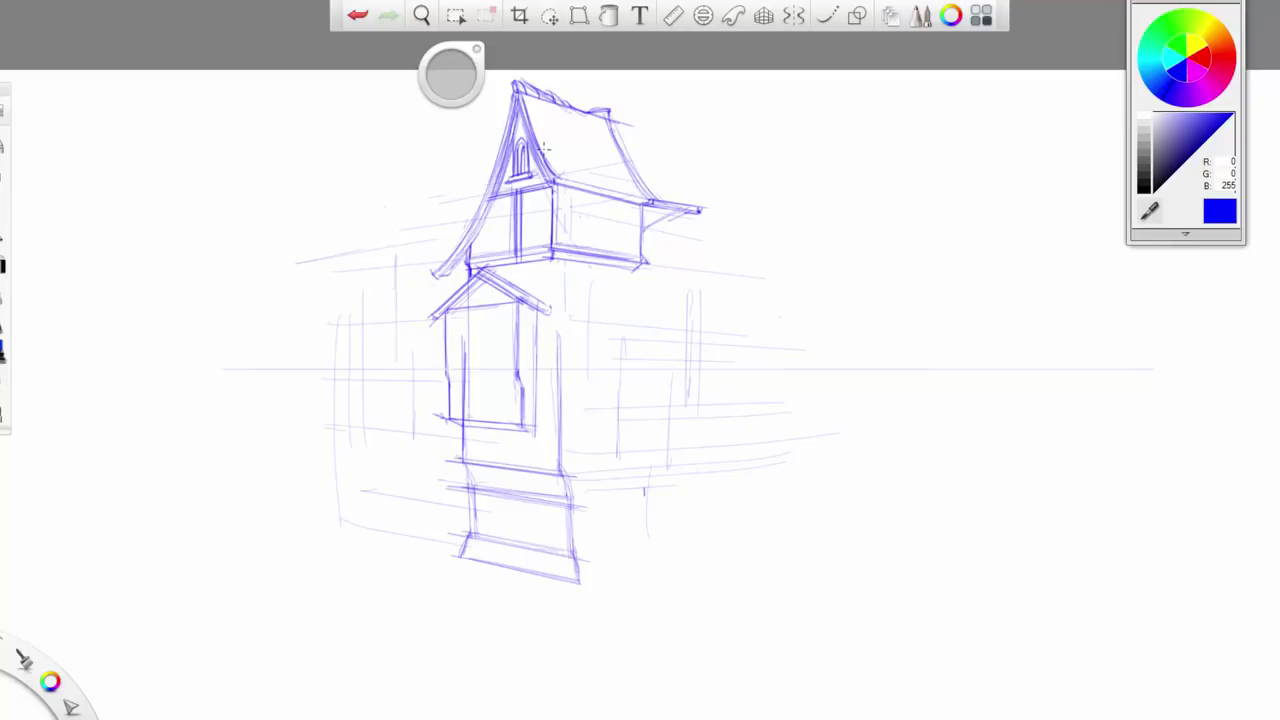
{"action": "mouse_move", "coordinate": [566, 198]}
{"action": "left_mouse_down"}
{"action": "mouse_move", "coordinate": [570, 250]}
{"action": "mouse_move", "coordinate": [635, 214]}
{"action": "left_mouse_up"}
{"action": "mouse_move", "coordinate": [640, 259]}
{"action": "left_mouse_down"}
{"action": "mouse_move", "coordinate": [575, 243]}
{"action": "mouse_move", "coordinate": [632, 252]}
{"action": "left_mouse_up"}
{"action": "mouse_move", "coordinate": [575, 206]}
{"action": "left_mouse_down"}
{"action": "mouse_move", "coordinate": [633, 217]}
{"action": "mouse_move", "coordinate": [625, 205]}
{"action": "mouse_move", "coordinate": [574, 250]}
{"action": "left_mouse_up"}
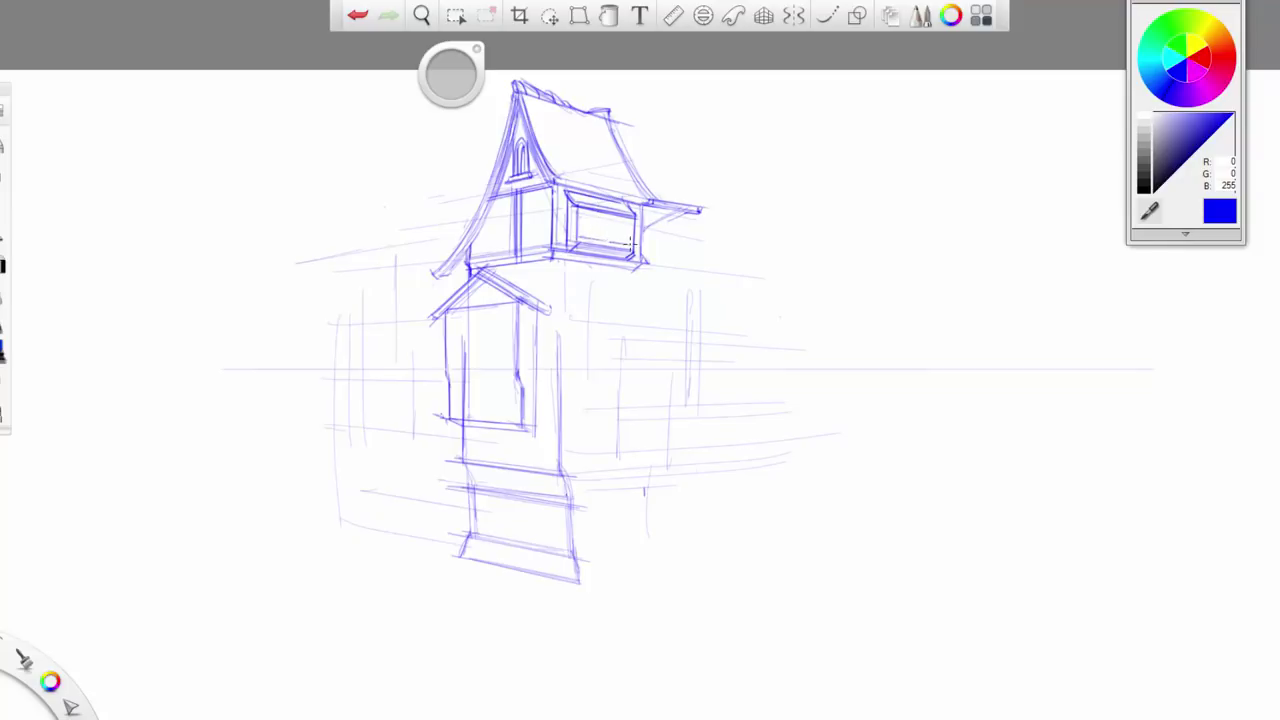
{"action": "mouse_move", "coordinate": [580, 235]}
{"action": "left_mouse_down"}
{"action": "mouse_move", "coordinate": [604, 236]}
{"action": "mouse_move", "coordinate": [586, 235]}
{"action": "mouse_move", "coordinate": [606, 214]}
{"action": "mouse_move", "coordinate": [634, 238]}
{"action": "mouse_move", "coordinate": [602, 220]}
{"action": "left_mouse_up"}
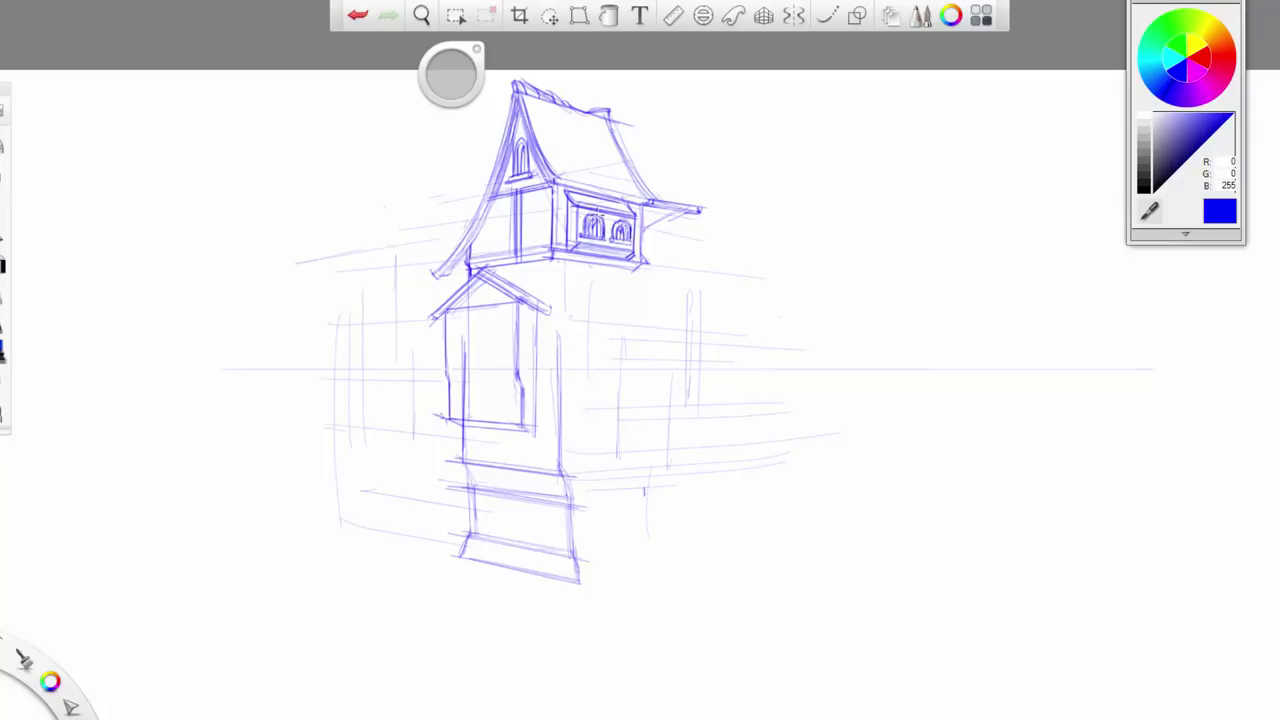
- Draw the wall edges below the upper floor, extend the bay's gable roof sideways, clean its overlaps and cover it with shingles
{"action": "left_click_drag", "start_coordinate": [552, 260], "coordinate": [552, 310]}
{"action": "left_click_drag", "start_coordinate": [630, 266], "coordinate": [630, 318]}
{"action": "left_click_drag", "start_coordinate": [520, 297], "coordinate": [548, 313]}
{"action": "left_click_drag", "start_coordinate": [486, 267], "coordinate": [543, 294]}
{"action": "left_click_drag", "start_coordinate": [540, 300], "coordinate": [566, 304]}
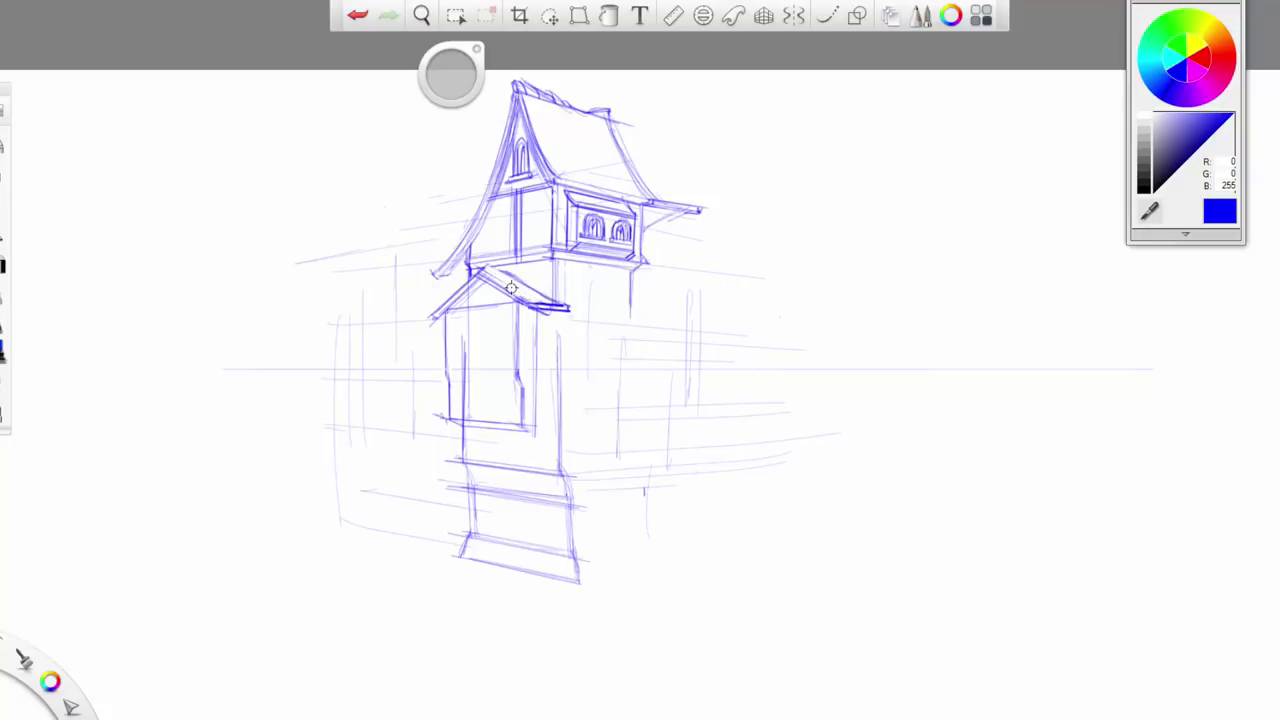
{"action": "left_click_drag", "start_coordinate": [488, 276], "coordinate": [556, 309]}
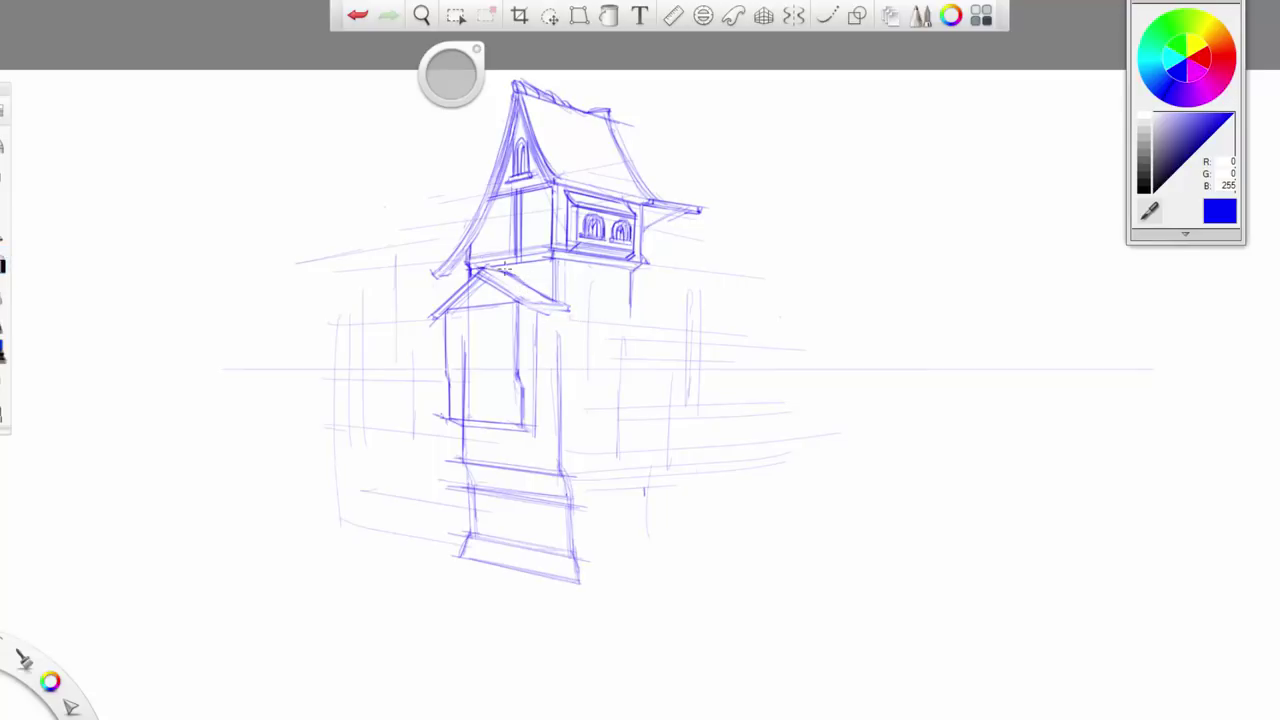
{"action": "mouse_move", "coordinate": [534, 297]}
{"action": "left_mouse_down"}
{"action": "mouse_move", "coordinate": [568, 308]}
{"action": "mouse_move", "coordinate": [516, 300]}
{"action": "mouse_move", "coordinate": [566, 302]}
{"action": "left_mouse_up"}
{"action": "mouse_move", "coordinate": [482, 271]}
{"action": "left_mouse_down"}
{"action": "mouse_move", "coordinate": [450, 311]}
{"action": "mouse_move", "coordinate": [474, 266]}
{"action": "mouse_move", "coordinate": [420, 313]}
{"action": "mouse_move", "coordinate": [450, 287]}
{"action": "mouse_move", "coordinate": [523, 272]}
{"action": "mouse_move", "coordinate": [554, 292]}
{"action": "mouse_move", "coordinate": [527, 290]}
{"action": "mouse_move", "coordinate": [572, 310]}
{"action": "mouse_move", "coordinate": [546, 290]}
{"action": "left_mouse_up"}
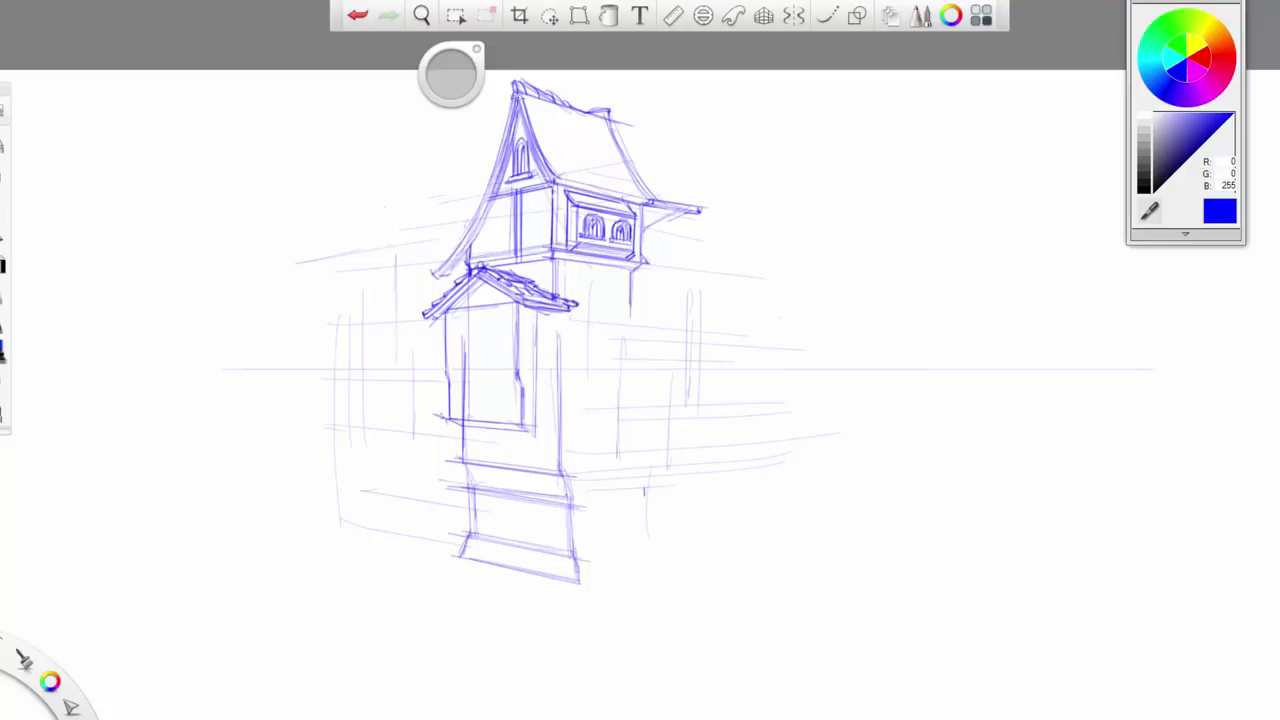
- Add rough shingles along the outer curved edge of the tall gable roof down to the eave tip
{"action": "mouse_move", "coordinate": [512, 104]}
{"action": "left_mouse_down"}
{"action": "mouse_move", "coordinate": [482, 198]}
{"action": "mouse_move", "coordinate": [430, 270]}
{"action": "left_mouse_up"}
{"action": "left_click_drag", "start_coordinate": [480, 214], "coordinate": [442, 292]}
{"action": "left_click_drag", "start_coordinate": [430, 305], "coordinate": [422, 322]}
{"action": "left_click_drag", "start_coordinate": [447, 309], "coordinate": [438, 330]}
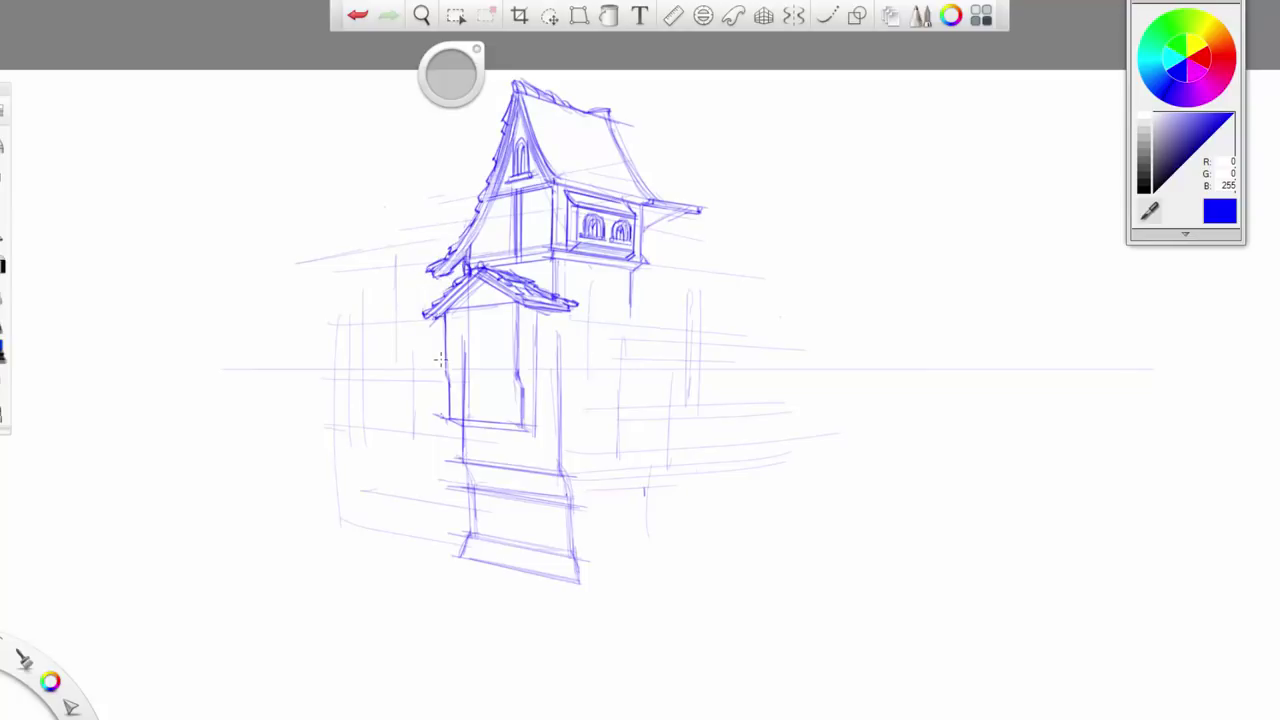
- Draw the side wing's near wall corner and a low roof with a curved near edge and long straight eave lines
{"action": "left_click_drag", "start_coordinate": [560, 168], "coordinate": [553, 184]}
{"action": "left_click_drag", "start_coordinate": [564, 320], "coordinate": [630, 318]}
{"action": "mouse_move", "coordinate": [552, 306]}
{"action": "left_mouse_down"}
{"action": "mouse_move", "coordinate": [556, 382]}
{"action": "mouse_move", "coordinate": [646, 381]}
{"action": "mouse_move", "coordinate": [575, 352]}
{"action": "mouse_move", "coordinate": [576, 377]}
{"action": "mouse_move", "coordinate": [560, 378]}
{"action": "mouse_move", "coordinate": [560, 471]}
{"action": "left_mouse_up"}
{"action": "left_click_drag", "start_coordinate": [566, 378], "coordinate": [566, 472]}
{"action": "left_click_drag", "start_coordinate": [575, 351], "coordinate": [757, 364]}
{"action": "mouse_move", "coordinate": [630, 302]}
{"action": "left_mouse_down"}
{"action": "mouse_move", "coordinate": [702, 308]}
{"action": "mouse_move", "coordinate": [754, 364]}
{"action": "mouse_move", "coordinate": [792, 367]}
{"action": "left_mouse_up"}
{"action": "mouse_move", "coordinate": [636, 378]}
{"action": "left_mouse_down"}
{"action": "mouse_move", "coordinate": [820, 380]}
{"action": "mouse_move", "coordinate": [646, 372]}
{"action": "left_mouse_up"}
{"action": "left_click_drag", "start_coordinate": [728, 361], "coordinate": [800, 368]}
{"action": "left_click_drag", "start_coordinate": [581, 353], "coordinate": [738, 361]}
{"action": "mouse_move", "coordinate": [612, 356]}
{"action": "left_mouse_down"}
{"action": "mouse_move", "coordinate": [709, 355]}
{"action": "mouse_move", "coordinate": [596, 346]}
{"action": "left_mouse_up"}
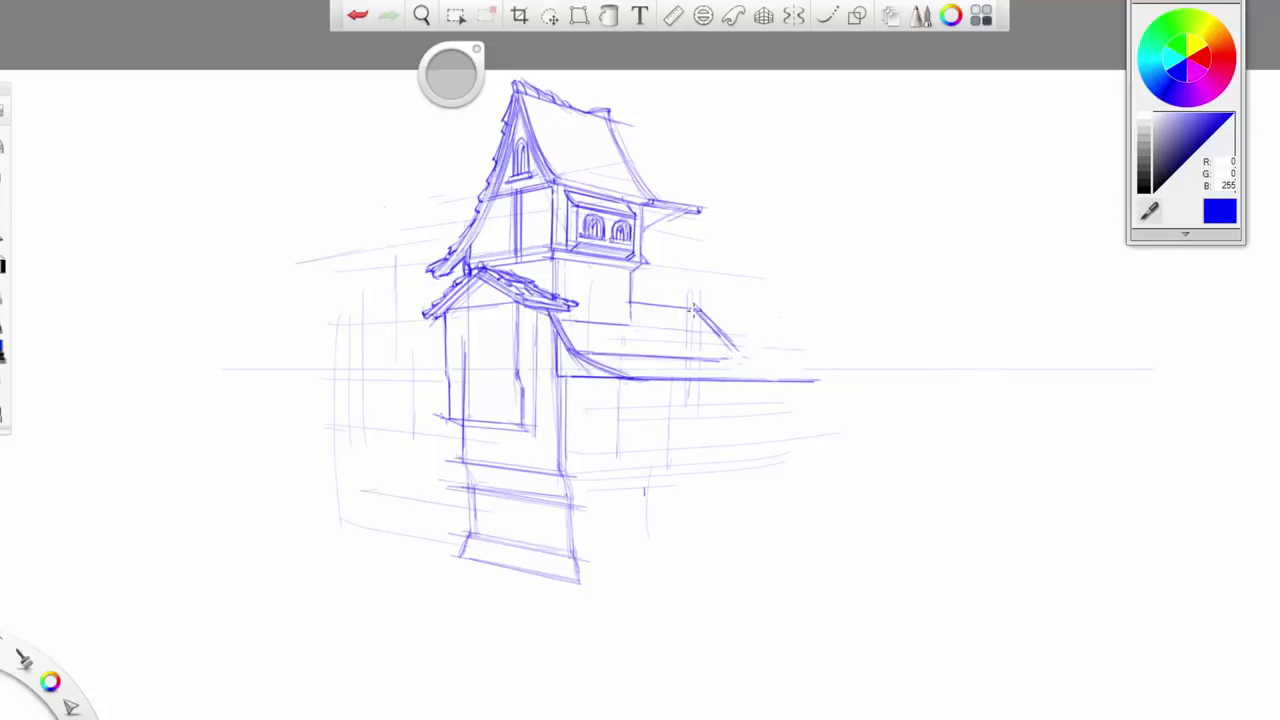
- Close the side wing's roof with a ridge line, a capped end and a flared far slope meeting the eave
{"action": "left_click_drag", "start_coordinate": [629, 299], "coordinate": [690, 303]}
{"action": "mouse_move", "coordinate": [683, 302]}
{"action": "left_mouse_down"}
{"action": "mouse_move", "coordinate": [745, 358]}
{"action": "mouse_move", "coordinate": [816, 378]}
{"action": "left_mouse_up"}
{"action": "left_click_drag", "start_coordinate": [740, 358], "coordinate": [820, 378]}
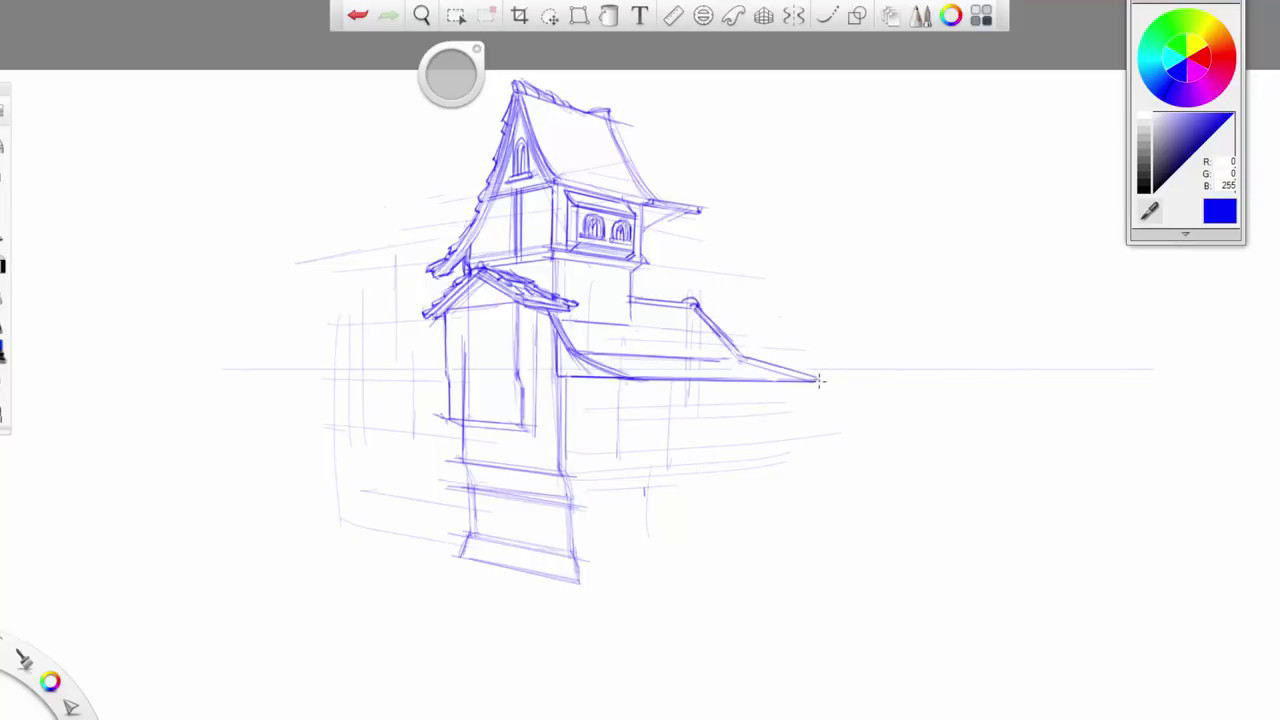
{"action": "mouse_move", "coordinate": [629, 378]}
{"action": "left_mouse_down"}
{"action": "mouse_move", "coordinate": [816, 380]}
{"action": "mouse_move", "coordinate": [551, 370]}
{"action": "mouse_move", "coordinate": [600, 374]}
{"action": "left_mouse_up"}
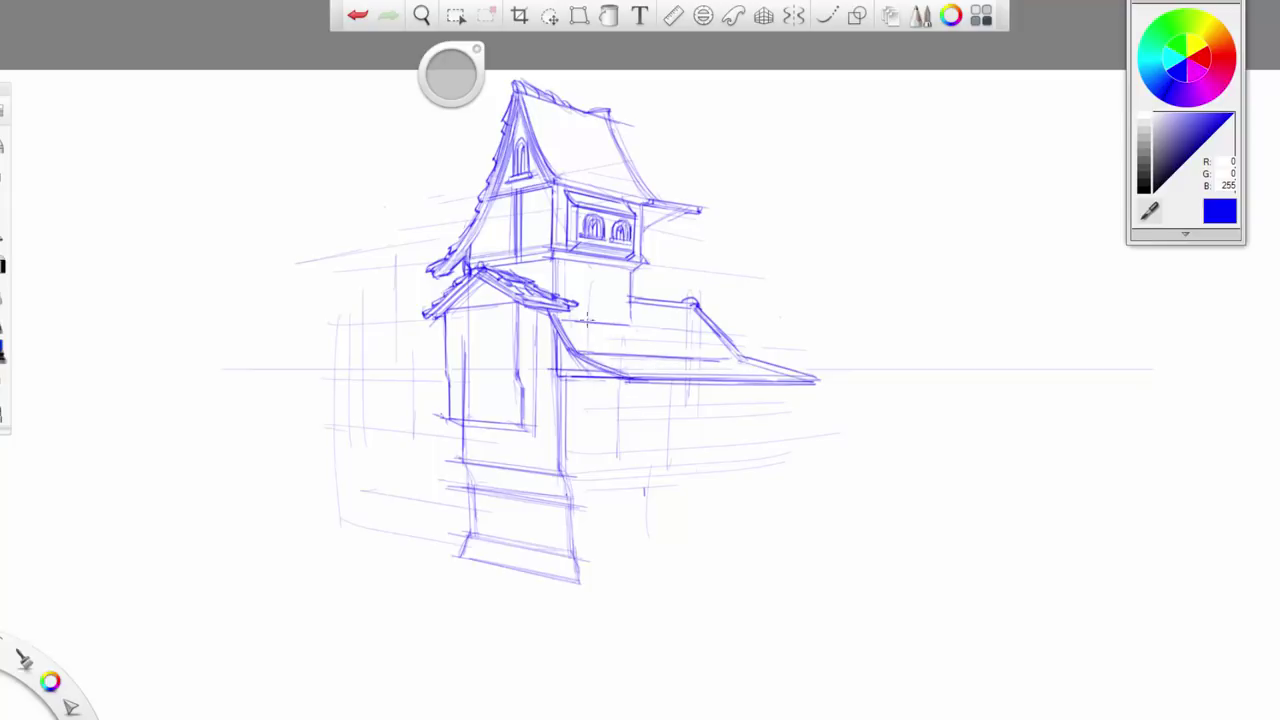
- Draw the wing's far wall edge, a projecting balcony base, and the near post and slanted eave brace
{"action": "mouse_move", "coordinate": [703, 388]}
{"action": "left_mouse_down"}
{"action": "mouse_move", "coordinate": [704, 462]}
{"action": "mouse_move", "coordinate": [580, 475]}
{"action": "mouse_move", "coordinate": [704, 464]}
{"action": "left_mouse_up"}
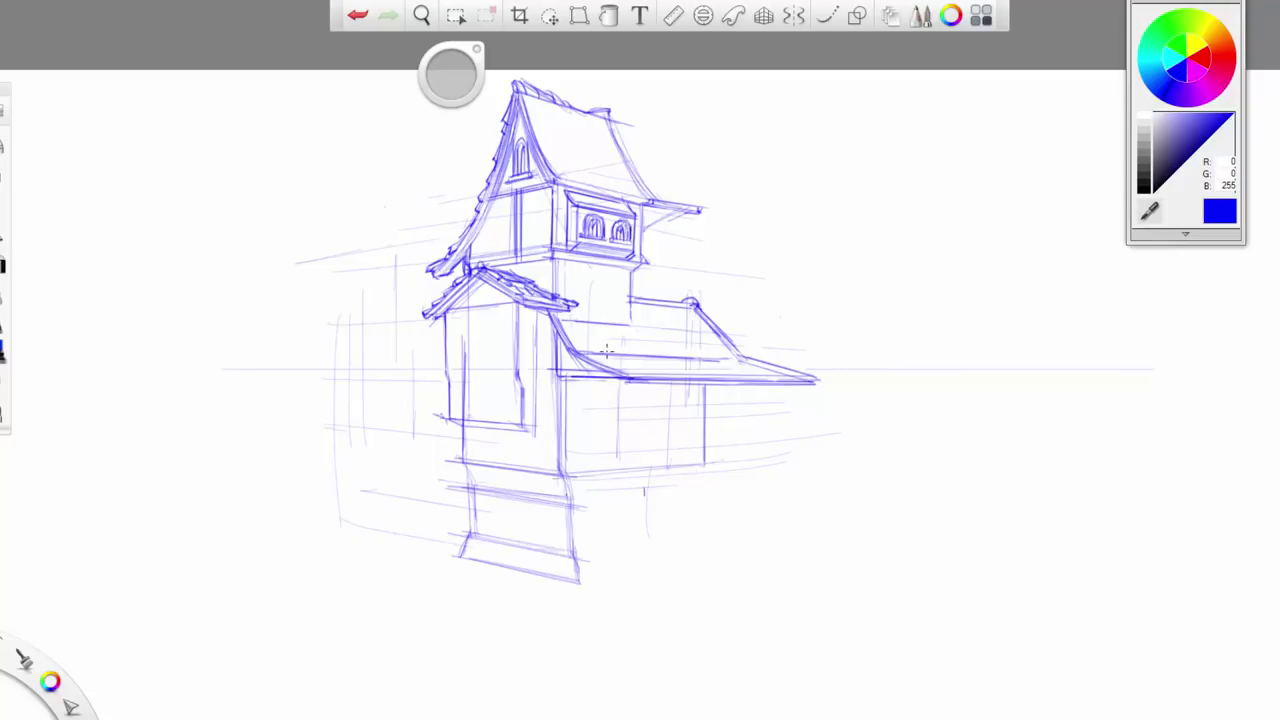
{"action": "mouse_move", "coordinate": [560, 476]}
{"action": "left_mouse_down"}
{"action": "mouse_move", "coordinate": [596, 456]}
{"action": "mouse_move", "coordinate": [556, 472]}
{"action": "mouse_move", "coordinate": [597, 476]}
{"action": "mouse_move", "coordinate": [711, 446]}
{"action": "left_mouse_up"}
{"action": "mouse_move", "coordinate": [597, 459]}
{"action": "left_mouse_down"}
{"action": "mouse_move", "coordinate": [749, 452]}
{"action": "mouse_move", "coordinate": [679, 468]}
{"action": "mouse_move", "coordinate": [736, 466]}
{"action": "mouse_move", "coordinate": [735, 447]}
{"action": "mouse_move", "coordinate": [735, 466]}
{"action": "left_mouse_up"}
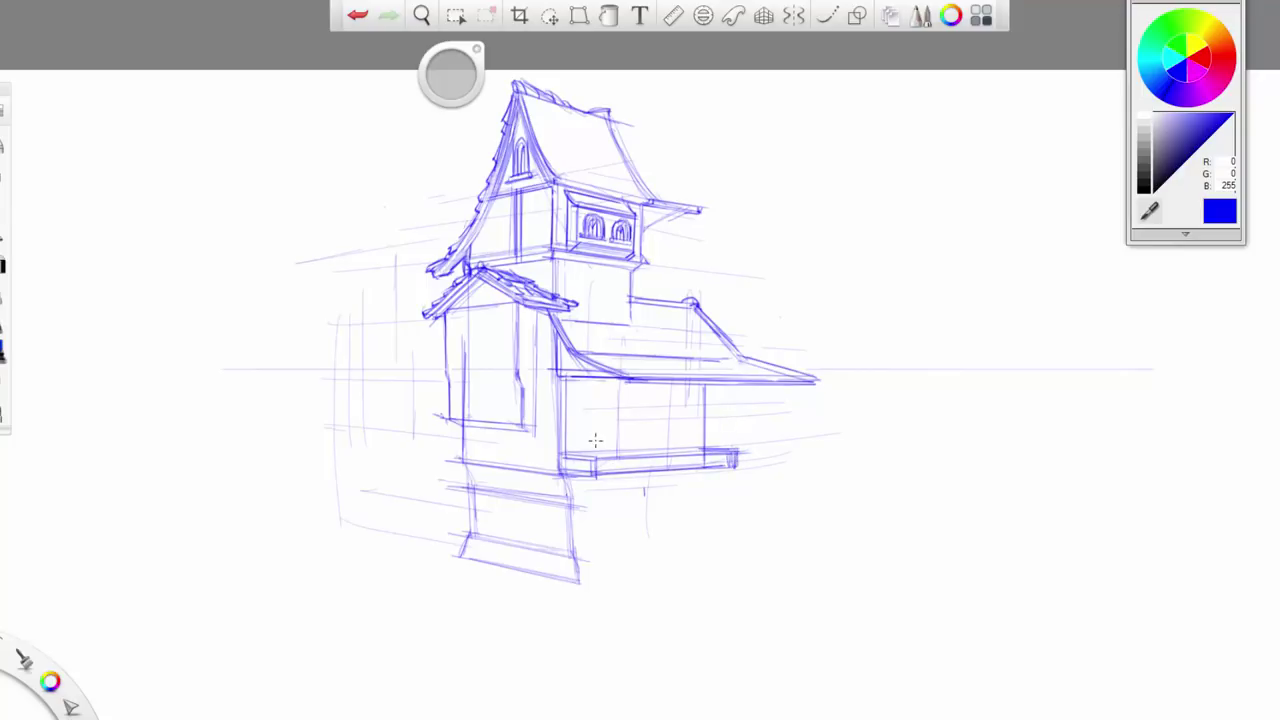
{"action": "left_click_drag", "start_coordinate": [594, 468], "coordinate": [621, 382]}
{"action": "mouse_move", "coordinate": [596, 445]}
{"action": "left_mouse_down"}
{"action": "mouse_move", "coordinate": [622, 381]}
{"action": "mouse_move", "coordinate": [602, 447]}
{"action": "left_mouse_up"}
{"action": "mouse_move", "coordinate": [599, 446]}
{"action": "left_mouse_down"}
{"action": "mouse_move", "coordinate": [574, 380]}
{"action": "mouse_move", "coordinate": [587, 433]}
{"action": "mouse_move", "coordinate": [562, 443]}
{"action": "mouse_move", "coordinate": [595, 448]}
{"action": "left_mouse_up"}
{"action": "mouse_move", "coordinate": [558, 374]}
{"action": "left_mouse_down"}
{"action": "mouse_move", "coordinate": [560, 440]}
{"action": "mouse_move", "coordinate": [570, 432]}
{"action": "left_mouse_up"}
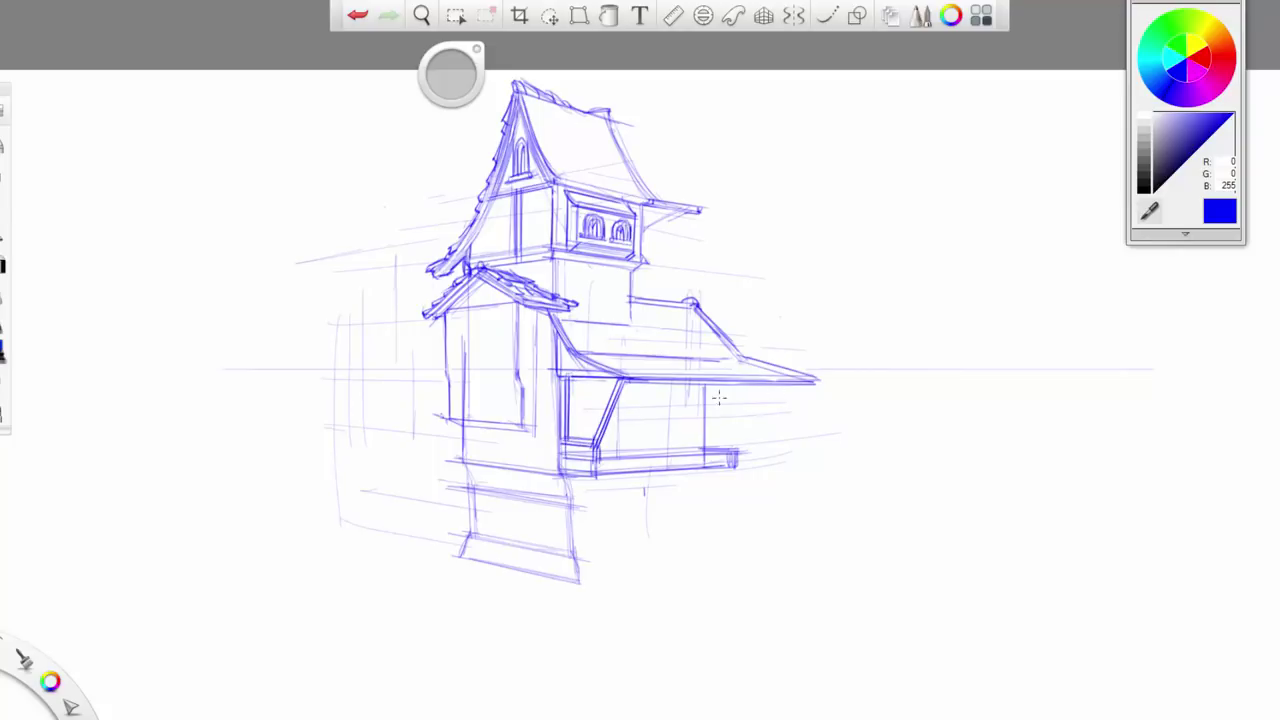
- Add the balcony's far post and slanted brace, then fill the balcony band with small zigzag trusses
{"action": "left_click_drag", "start_coordinate": [738, 433], "coordinate": [644, 438]}
{"action": "mouse_move", "coordinate": [630, 441]}
{"action": "left_mouse_down"}
{"action": "mouse_move", "coordinate": [740, 434]}
{"action": "mouse_move", "coordinate": [733, 446]}
{"action": "mouse_move", "coordinate": [793, 386]}
{"action": "mouse_move", "coordinate": [729, 442]}
{"action": "left_mouse_up"}
{"action": "left_click_drag", "start_coordinate": [782, 383], "coordinate": [721, 445]}
{"action": "left_click_drag", "start_coordinate": [704, 386], "coordinate": [706, 450]}
{"action": "left_click_drag", "start_coordinate": [702, 444], "coordinate": [748, 450]}
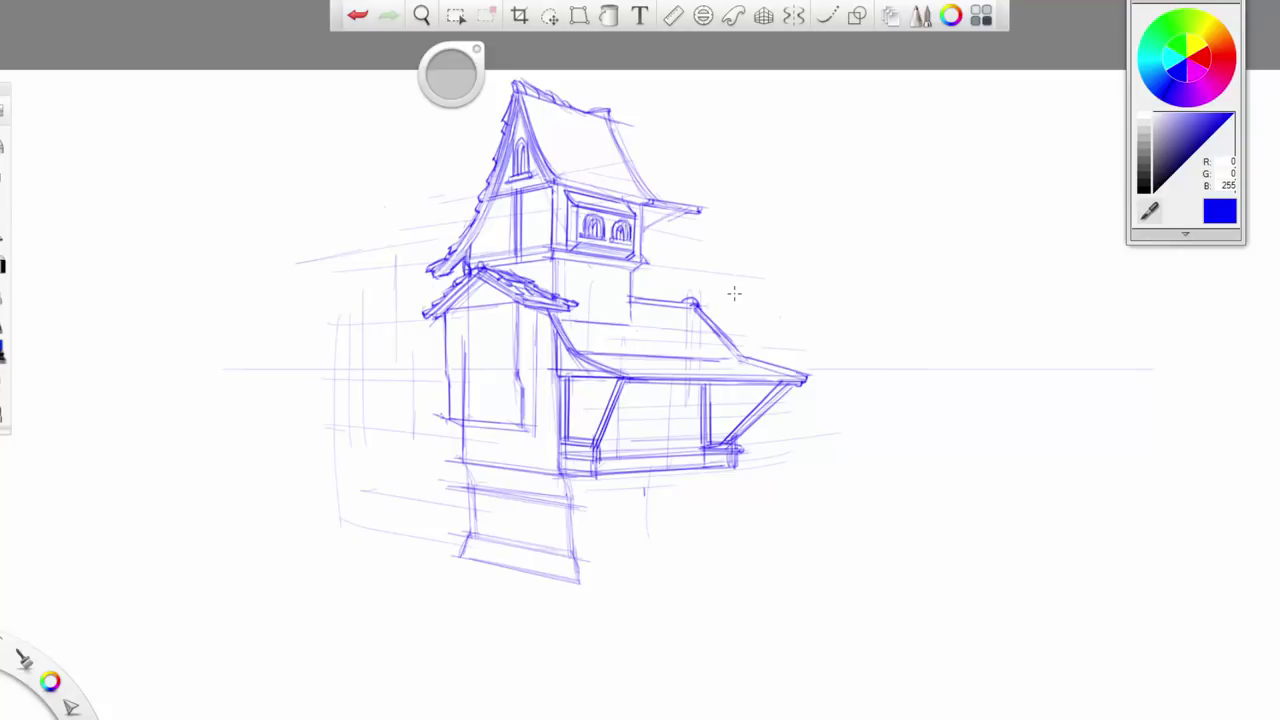
{"action": "mouse_move", "coordinate": [702, 450]}
{"action": "left_mouse_down"}
{"action": "mouse_move", "coordinate": [577, 458]}
{"action": "mouse_move", "coordinate": [593, 470]}
{"action": "left_mouse_up"}
{"action": "mouse_move", "coordinate": [736, 468]}
{"action": "left_mouse_down"}
{"action": "mouse_move", "coordinate": [622, 441]}
{"action": "mouse_move", "coordinate": [604, 464]}
{"action": "mouse_move", "coordinate": [652, 448]}
{"action": "mouse_move", "coordinate": [640, 463]}
{"action": "mouse_move", "coordinate": [668, 463]}
{"action": "mouse_move", "coordinate": [681, 442]}
{"action": "mouse_move", "coordinate": [602, 464]}
{"action": "mouse_move", "coordinate": [732, 470]}
{"action": "left_mouse_up"}
{"action": "left_click_drag", "start_coordinate": [686, 358], "coordinate": [746, 359]}
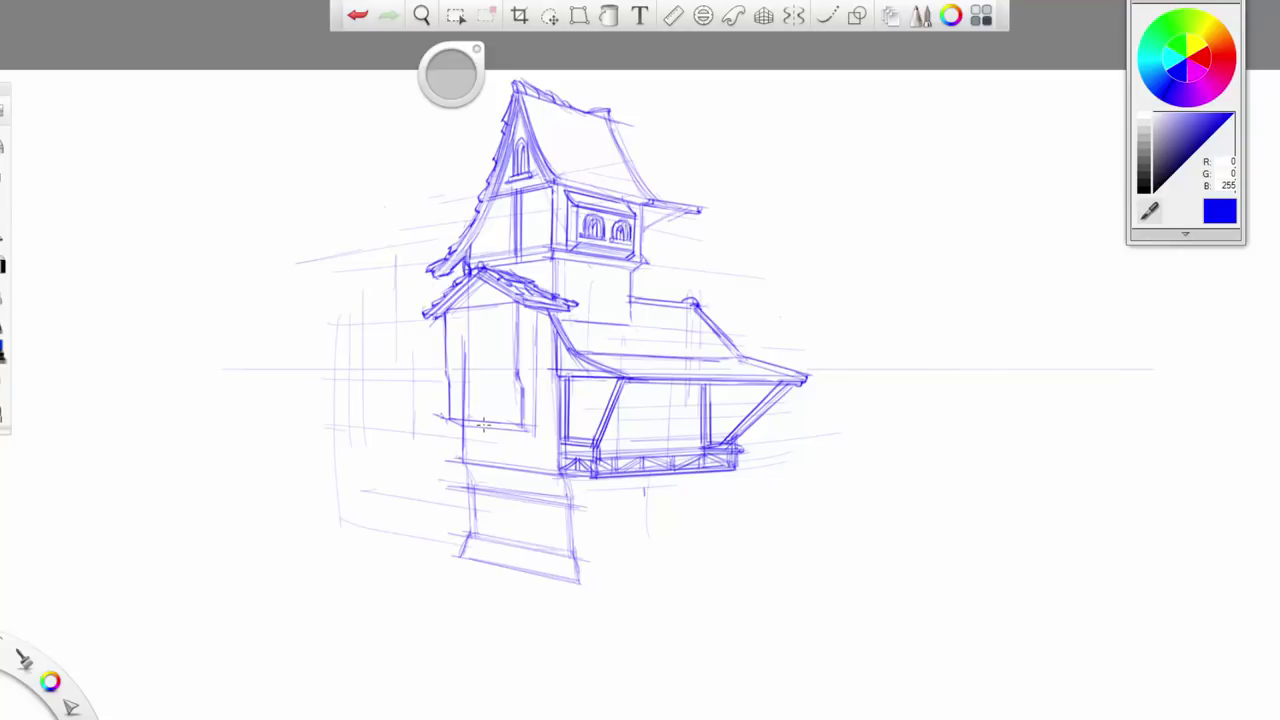
- Draw the opposite wing behind the bay with a capped curved roof, horizontal beams, an eave brace and a hanging sign
{"action": "mouse_move", "coordinate": [440, 331]}
{"action": "left_mouse_down"}
{"action": "mouse_move", "coordinate": [320, 334]}
{"action": "mouse_move", "coordinate": [394, 266]}
{"action": "mouse_move", "coordinate": [394, 247]}
{"action": "left_mouse_up"}
{"action": "mouse_move", "coordinate": [394, 247]}
{"action": "left_mouse_down"}
{"action": "mouse_move", "coordinate": [466, 229]}
{"action": "mouse_move", "coordinate": [390, 254]}
{"action": "mouse_move", "coordinate": [316, 334]}
{"action": "mouse_move", "coordinate": [444, 330]}
{"action": "left_mouse_up"}
{"action": "mouse_move", "coordinate": [340, 334]}
{"action": "left_mouse_down"}
{"action": "mouse_move", "coordinate": [341, 366]}
{"action": "mouse_move", "coordinate": [446, 368]}
{"action": "mouse_move", "coordinate": [324, 372]}
{"action": "mouse_move", "coordinate": [328, 388]}
{"action": "mouse_move", "coordinate": [446, 376]}
{"action": "mouse_move", "coordinate": [324, 382]}
{"action": "mouse_move", "coordinate": [424, 388]}
{"action": "left_mouse_up"}
{"action": "mouse_move", "coordinate": [334, 386]}
{"action": "left_mouse_down"}
{"action": "mouse_move", "coordinate": [360, 430]}
{"action": "mouse_move", "coordinate": [466, 432]}
{"action": "mouse_move", "coordinate": [356, 428]}
{"action": "mouse_move", "coordinate": [456, 444]}
{"action": "mouse_move", "coordinate": [372, 440]}
{"action": "mouse_move", "coordinate": [297, 421]}
{"action": "mouse_move", "coordinate": [366, 428]}
{"action": "mouse_move", "coordinate": [343, 431]}
{"action": "mouse_move", "coordinate": [336, 460]}
{"action": "mouse_move", "coordinate": [352, 436]}
{"action": "mouse_move", "coordinate": [350, 464]}
{"action": "mouse_move", "coordinate": [360, 424]}
{"action": "mouse_move", "coordinate": [328, 388]}
{"action": "left_mouse_up"}
{"action": "mouse_move", "coordinate": [330, 386]}
{"action": "left_mouse_down"}
{"action": "mouse_move", "coordinate": [364, 416]}
{"action": "mouse_move", "coordinate": [298, 426]}
{"action": "left_mouse_up"}
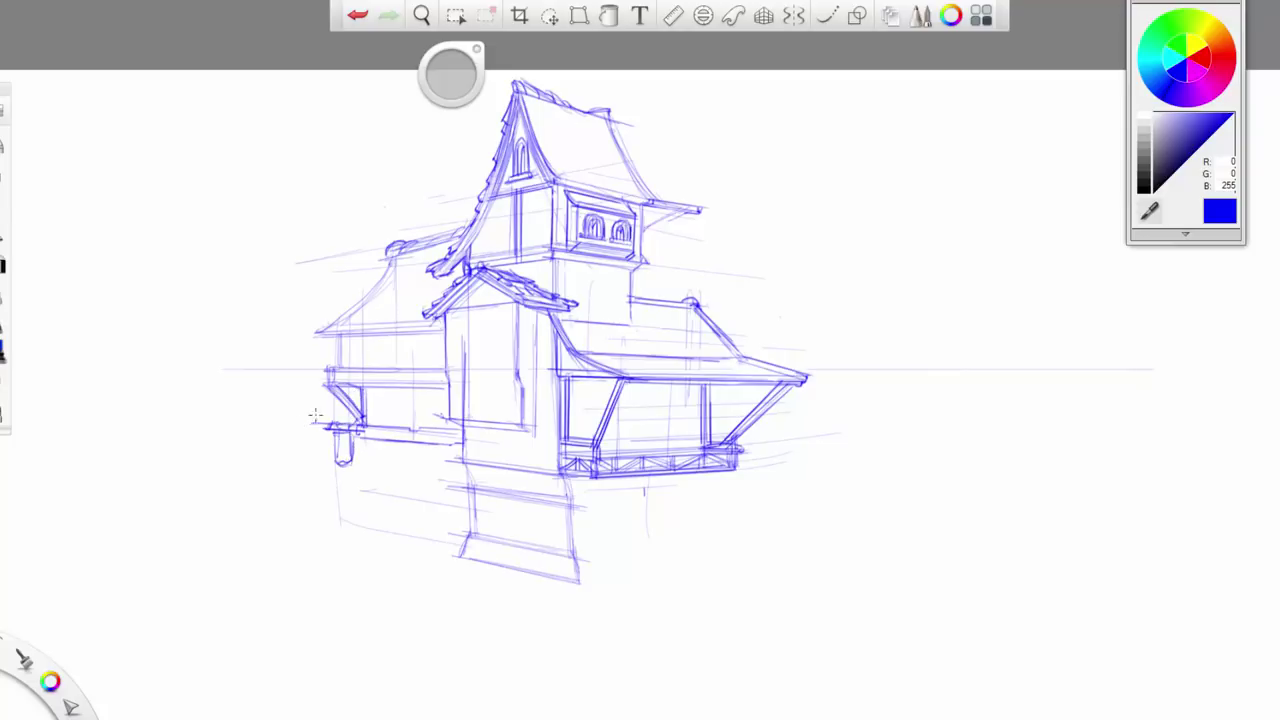
- Reinforce the tower's flared foot and frame the bay's lower part with beams, small struts, a diagonal brace and side depth
{"action": "left_click_drag", "start_coordinate": [463, 540], "coordinate": [460, 566]}
{"action": "left_click_drag", "start_coordinate": [572, 558], "coordinate": [579, 590]}
{"action": "mouse_move", "coordinate": [520, 368]}
{"action": "left_mouse_down"}
{"action": "mouse_move", "coordinate": [445, 369]}
{"action": "mouse_move", "coordinate": [473, 435]}
{"action": "left_mouse_up"}
{"action": "left_click_drag", "start_coordinate": [515, 373], "coordinate": [521, 391]}
{"action": "mouse_move", "coordinate": [446, 370]}
{"action": "left_mouse_down"}
{"action": "mouse_move", "coordinate": [450, 388]}
{"action": "mouse_move", "coordinate": [482, 371]}
{"action": "mouse_move", "coordinate": [468, 387]}
{"action": "mouse_move", "coordinate": [500, 388]}
{"action": "mouse_move", "coordinate": [468, 388]}
{"action": "mouse_move", "coordinate": [520, 424]}
{"action": "left_mouse_up"}
{"action": "left_click_drag", "start_coordinate": [441, 414], "coordinate": [486, 419]}
{"action": "left_click_drag", "start_coordinate": [452, 388], "coordinate": [452, 416]}
{"action": "left_click_drag", "start_coordinate": [521, 390], "coordinate": [517, 419]}
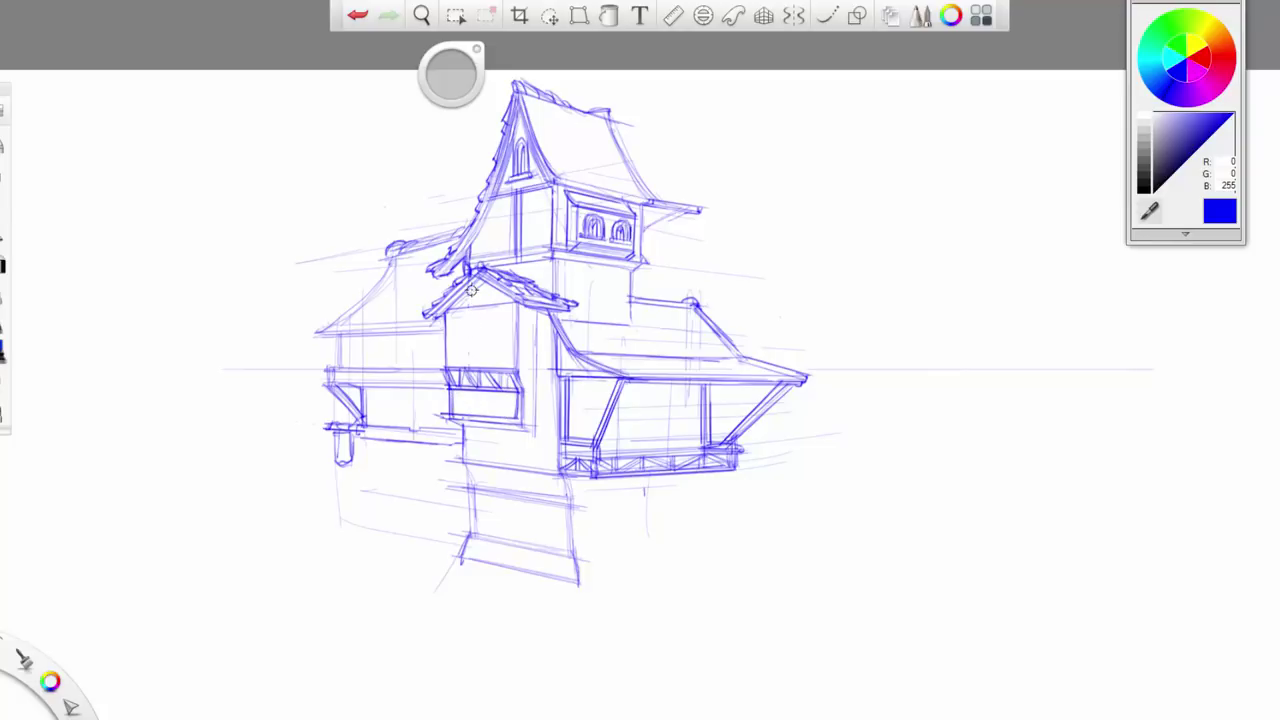
{"action": "left_click_drag", "start_coordinate": [454, 389], "coordinate": [524, 425]}
{"action": "mouse_move", "coordinate": [514, 372]}
{"action": "left_mouse_down"}
{"action": "mouse_move", "coordinate": [537, 374]}
{"action": "mouse_move", "coordinate": [536, 430]}
{"action": "left_mouse_up"}
{"action": "mouse_move", "coordinate": [523, 423]}
{"action": "left_mouse_down"}
{"action": "mouse_move", "coordinate": [532, 432]}
{"action": "mouse_move", "coordinate": [458, 430]}
{"action": "left_mouse_up"}
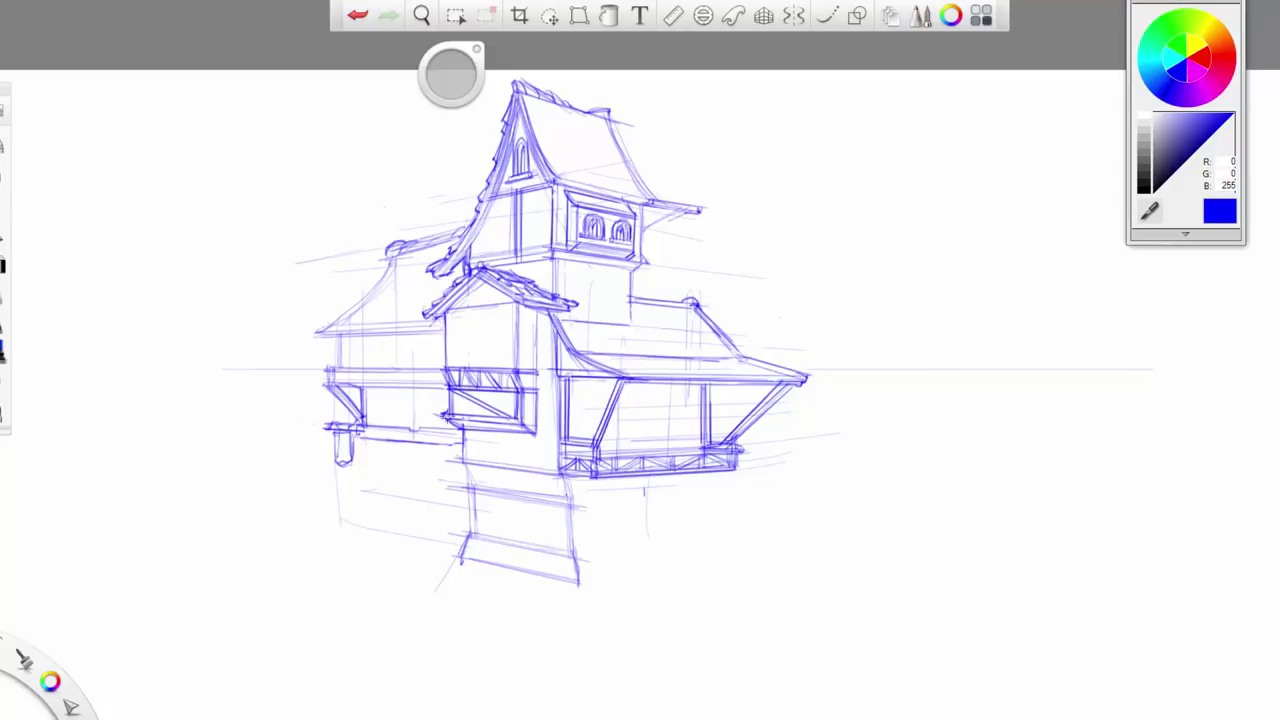
- Draw the beams under the bay, hatch its lower panel, and add upright posts at the bay's corner and side
{"action": "mouse_move", "coordinate": [468, 490]}
{"action": "left_mouse_down"}
{"action": "mouse_move", "coordinate": [454, 458]}
{"action": "mouse_move", "coordinate": [562, 471]}
{"action": "left_mouse_up"}
{"action": "mouse_move", "coordinate": [488, 433]}
{"action": "left_mouse_down"}
{"action": "mouse_move", "coordinate": [556, 440]}
{"action": "mouse_move", "coordinate": [466, 432]}
{"action": "left_mouse_up"}
{"action": "mouse_move", "coordinate": [558, 441]}
{"action": "left_mouse_down"}
{"action": "mouse_move", "coordinate": [474, 434]}
{"action": "mouse_move", "coordinate": [469, 458]}
{"action": "mouse_move", "coordinate": [469, 431]}
{"action": "left_mouse_up"}
{"action": "mouse_move", "coordinate": [508, 391]}
{"action": "left_mouse_down"}
{"action": "mouse_move", "coordinate": [506, 413]}
{"action": "mouse_move", "coordinate": [461, 414]}
{"action": "left_mouse_up"}
{"action": "mouse_move", "coordinate": [470, 390]}
{"action": "left_mouse_down"}
{"action": "mouse_move", "coordinate": [469, 416]}
{"action": "mouse_move", "coordinate": [538, 391]}
{"action": "left_mouse_up"}
{"action": "left_click_drag", "start_coordinate": [540, 320], "coordinate": [540, 372]}
{"action": "left_click_drag", "start_coordinate": [510, 300], "coordinate": [510, 372]}
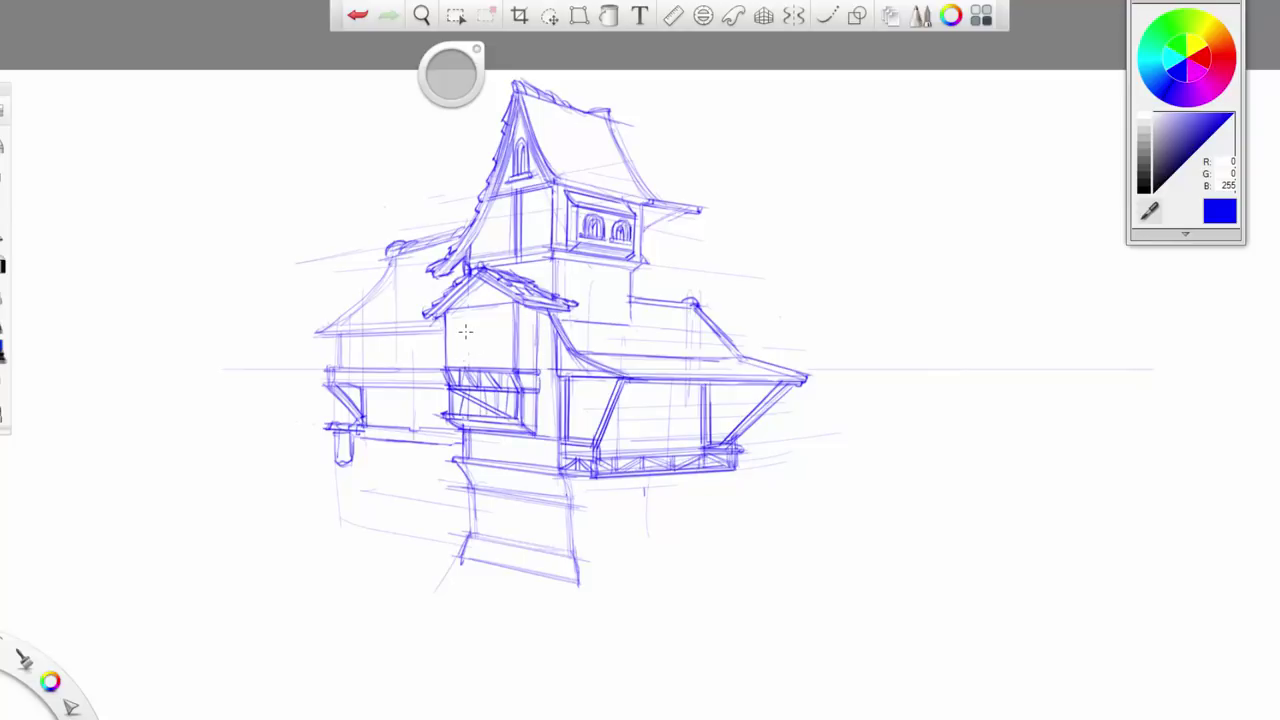
- Thicken the bay's front posts and draw an arched window with a stone surround and sill between them
{"action": "mouse_move", "coordinate": [516, 301]}
{"action": "left_mouse_down"}
{"action": "mouse_move", "coordinate": [516, 362]}
{"action": "mouse_move", "coordinate": [504, 366]}
{"action": "left_mouse_up"}
{"action": "left_click_drag", "start_coordinate": [446, 316], "coordinate": [450, 368]}
{"action": "mouse_move", "coordinate": [453, 318]}
{"action": "left_mouse_down"}
{"action": "mouse_move", "coordinate": [454, 368]}
{"action": "mouse_move", "coordinate": [506, 356]}
{"action": "mouse_move", "coordinate": [462, 360]}
{"action": "mouse_move", "coordinate": [493, 320]}
{"action": "mouse_move", "coordinate": [497, 348]}
{"action": "mouse_move", "coordinate": [468, 314]}
{"action": "left_mouse_up"}
{"action": "left_click_drag", "start_coordinate": [462, 320], "coordinate": [464, 338]}
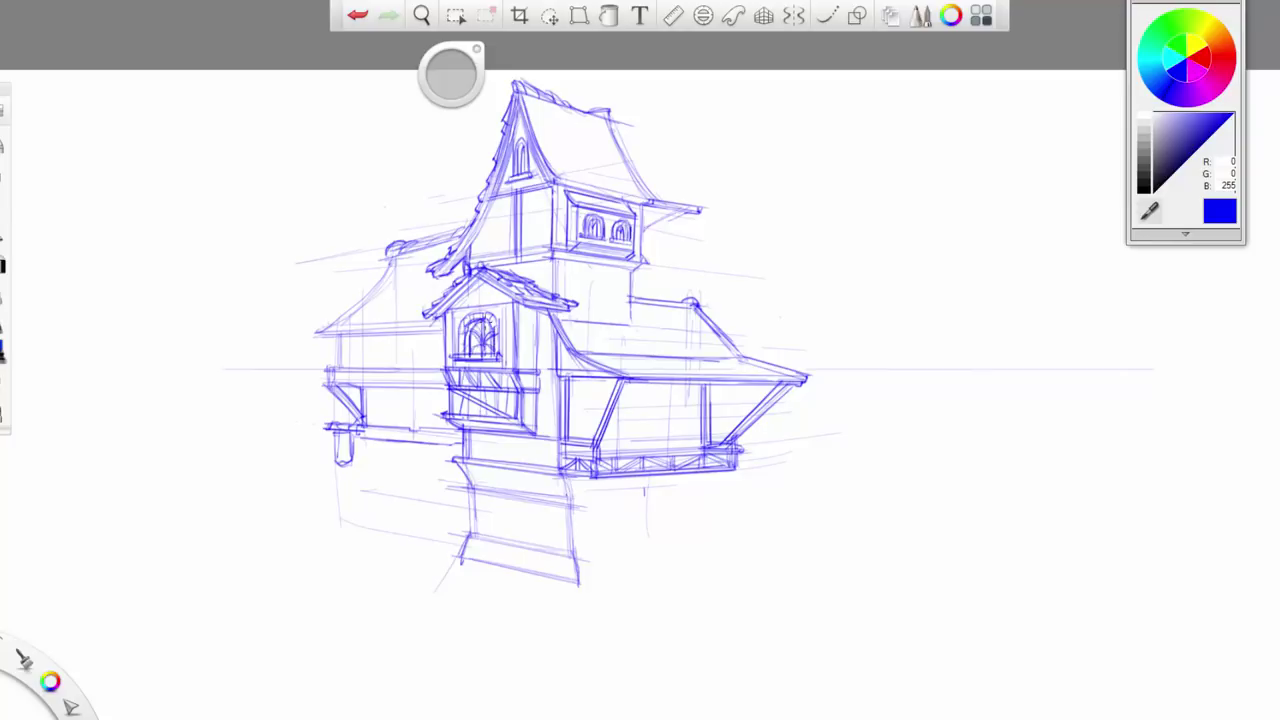
- Add broken plaster edges beside the bay, vertical timbers beneath it, and a curved bracket at the tower corner
{"action": "mouse_move", "coordinate": [516, 326]}
{"action": "left_mouse_down"}
{"action": "mouse_move", "coordinate": [556, 414]}
{"action": "mouse_move", "coordinate": [548, 434]}
{"action": "left_mouse_up"}
{"action": "left_click_drag", "start_coordinate": [546, 380], "coordinate": [550, 440]}
{"action": "left_click_drag", "start_coordinate": [536, 352], "coordinate": [534, 366]}
{"action": "mouse_move", "coordinate": [489, 430]}
{"action": "left_mouse_down"}
{"action": "mouse_move", "coordinate": [515, 464]}
{"action": "mouse_move", "coordinate": [532, 444]}
{"action": "mouse_move", "coordinate": [535, 467]}
{"action": "mouse_move", "coordinate": [555, 443]}
{"action": "mouse_move", "coordinate": [571, 479]}
{"action": "left_mouse_up"}
{"action": "left_click_drag", "start_coordinate": [560, 488], "coordinate": [566, 508]}
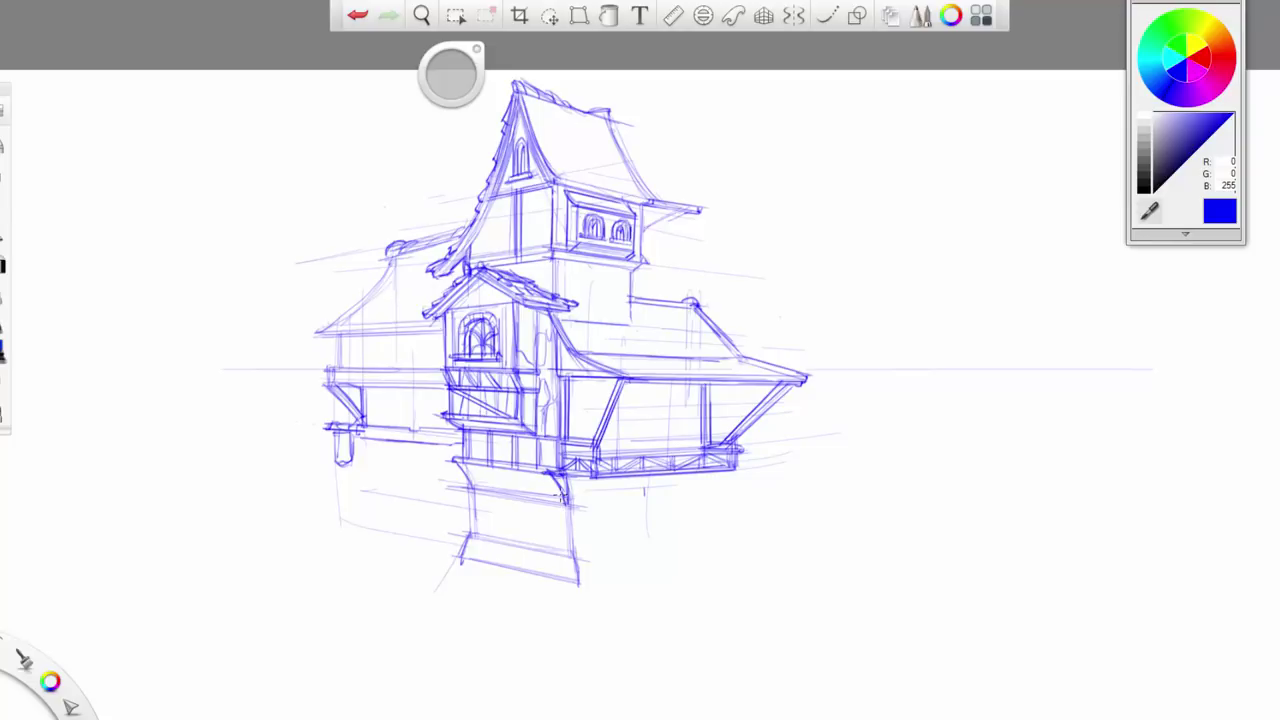
- Strengthen the tower's base line, outline the rear wing's lower wall, and lightly sketch ground guide lines beside it
{"action": "left_click_drag", "start_coordinate": [555, 178], "coordinate": [656, 201]}
{"action": "mouse_move", "coordinate": [452, 562]}
{"action": "left_mouse_down"}
{"action": "mouse_move", "coordinate": [575, 589]}
{"action": "mouse_move", "coordinate": [571, 556]}
{"action": "mouse_move", "coordinate": [580, 586]}
{"action": "left_mouse_up"}
{"action": "mouse_move", "coordinate": [368, 450]}
{"action": "left_mouse_down"}
{"action": "mouse_move", "coordinate": [372, 490]}
{"action": "mouse_move", "coordinate": [470, 506]}
{"action": "left_mouse_up"}
{"action": "left_click_drag", "start_coordinate": [372, 489], "coordinate": [476, 510]}
{"action": "left_click_drag", "start_coordinate": [340, 529], "coordinate": [432, 556]}
{"action": "left_click_drag", "start_coordinate": [300, 554], "coordinate": [468, 606]}
{"action": "left_click_drag", "start_coordinate": [298, 552], "coordinate": [366, 570]}
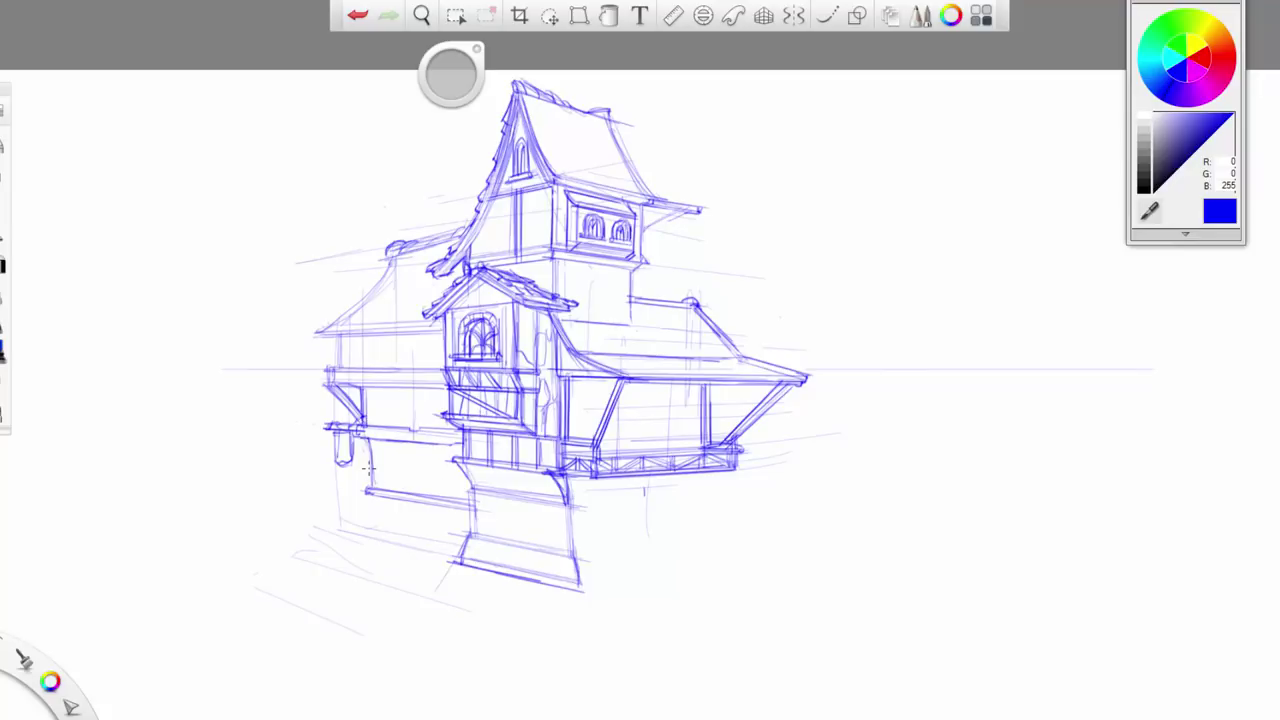
- Add a row of short uprights and a second beam beneath the rear wing's lower wall
{"action": "mouse_move", "coordinate": [375, 498]}
{"action": "left_mouse_down"}
{"action": "mouse_move", "coordinate": [376, 512]}
{"action": "mouse_move", "coordinate": [396, 508]}
{"action": "left_mouse_up"}
{"action": "left_click_drag", "start_coordinate": [399, 498], "coordinate": [420, 511]}
{"action": "left_click_drag", "start_coordinate": [422, 502], "coordinate": [423, 512]}
{"action": "left_click_drag", "start_coordinate": [440, 505], "coordinate": [438, 513]}
{"action": "mouse_move", "coordinate": [443, 505]}
{"action": "left_mouse_down"}
{"action": "mouse_move", "coordinate": [368, 508]}
{"action": "mouse_move", "coordinate": [415, 518]}
{"action": "mouse_move", "coordinate": [423, 485]}
{"action": "mouse_move", "coordinate": [370, 507]}
{"action": "left_mouse_up"}
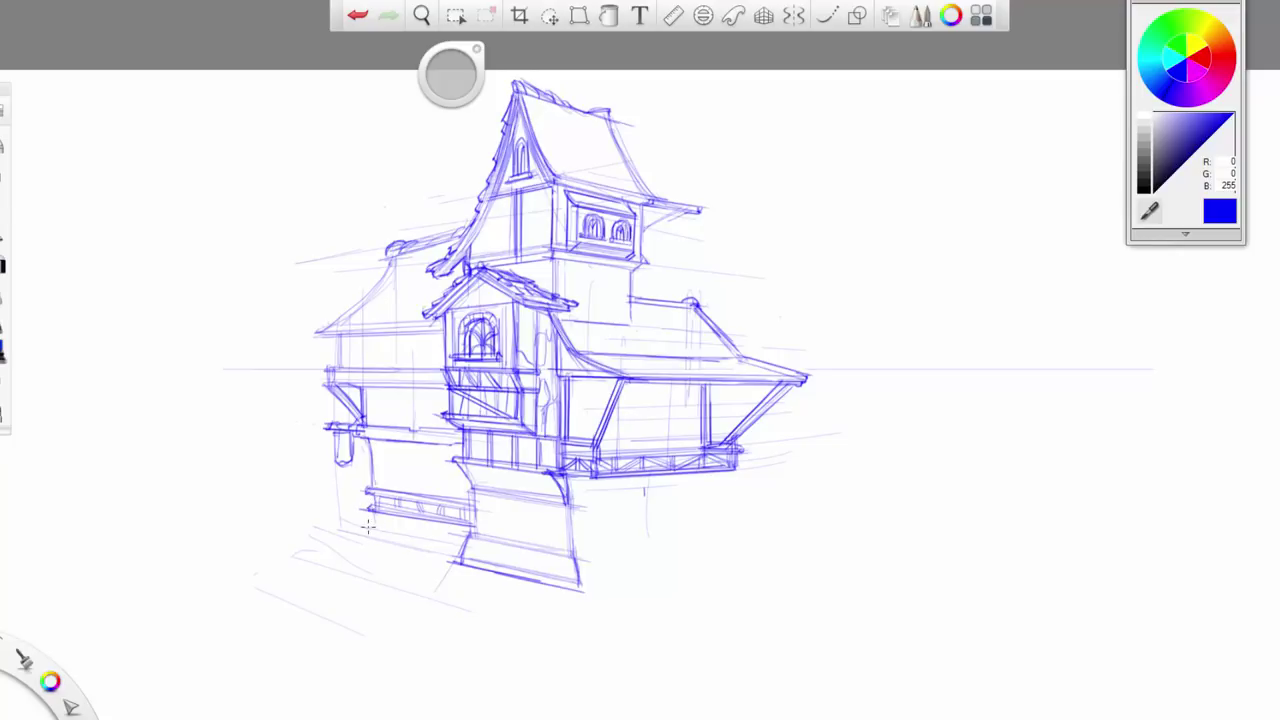
- Sketch a trail of rocks from the tower's foot and hang a curled-bracket sign on the tower's edge
{"action": "mouse_move", "coordinate": [460, 561]}
{"action": "left_mouse_down"}
{"action": "mouse_move", "coordinate": [434, 563]}
{"action": "mouse_move", "coordinate": [465, 547]}
{"action": "mouse_move", "coordinate": [460, 566]}
{"action": "left_mouse_up"}
{"action": "mouse_move", "coordinate": [473, 497]}
{"action": "left_mouse_down"}
{"action": "mouse_move", "coordinate": [470, 510]}
{"action": "mouse_move", "coordinate": [456, 500]}
{"action": "mouse_move", "coordinate": [464, 487]}
{"action": "mouse_move", "coordinate": [426, 507]}
{"action": "mouse_move", "coordinate": [479, 497]}
{"action": "mouse_move", "coordinate": [448, 502]}
{"action": "mouse_move", "coordinate": [462, 504]}
{"action": "mouse_move", "coordinate": [440, 534]}
{"action": "mouse_move", "coordinate": [454, 518]}
{"action": "mouse_move", "coordinate": [442, 531]}
{"action": "mouse_move", "coordinate": [454, 522]}
{"action": "mouse_move", "coordinate": [434, 517]}
{"action": "mouse_move", "coordinate": [455, 526]}
{"action": "mouse_move", "coordinate": [458, 498]}
{"action": "mouse_move", "coordinate": [476, 552]}
{"action": "mouse_move", "coordinate": [398, 586]}
{"action": "mouse_move", "coordinate": [472, 566]}
{"action": "mouse_move", "coordinate": [345, 604]}
{"action": "mouse_move", "coordinate": [415, 598]}
{"action": "mouse_move", "coordinate": [464, 575]}
{"action": "mouse_move", "coordinate": [474, 540]}
{"action": "mouse_move", "coordinate": [482, 566]}
{"action": "mouse_move", "coordinate": [404, 572]}
{"action": "mouse_move", "coordinate": [328, 604]}
{"action": "mouse_move", "coordinate": [370, 660]}
{"action": "mouse_move", "coordinate": [417, 631]}
{"action": "mouse_move", "coordinate": [390, 670]}
{"action": "mouse_move", "coordinate": [374, 646]}
{"action": "mouse_move", "coordinate": [304, 612]}
{"action": "mouse_move", "coordinate": [350, 618]}
{"action": "left_mouse_up"}
{"action": "mouse_move", "coordinate": [475, 556]}
{"action": "left_mouse_down"}
{"action": "mouse_move", "coordinate": [483, 570]}
{"action": "mouse_move", "coordinate": [466, 571]}
{"action": "left_mouse_up"}
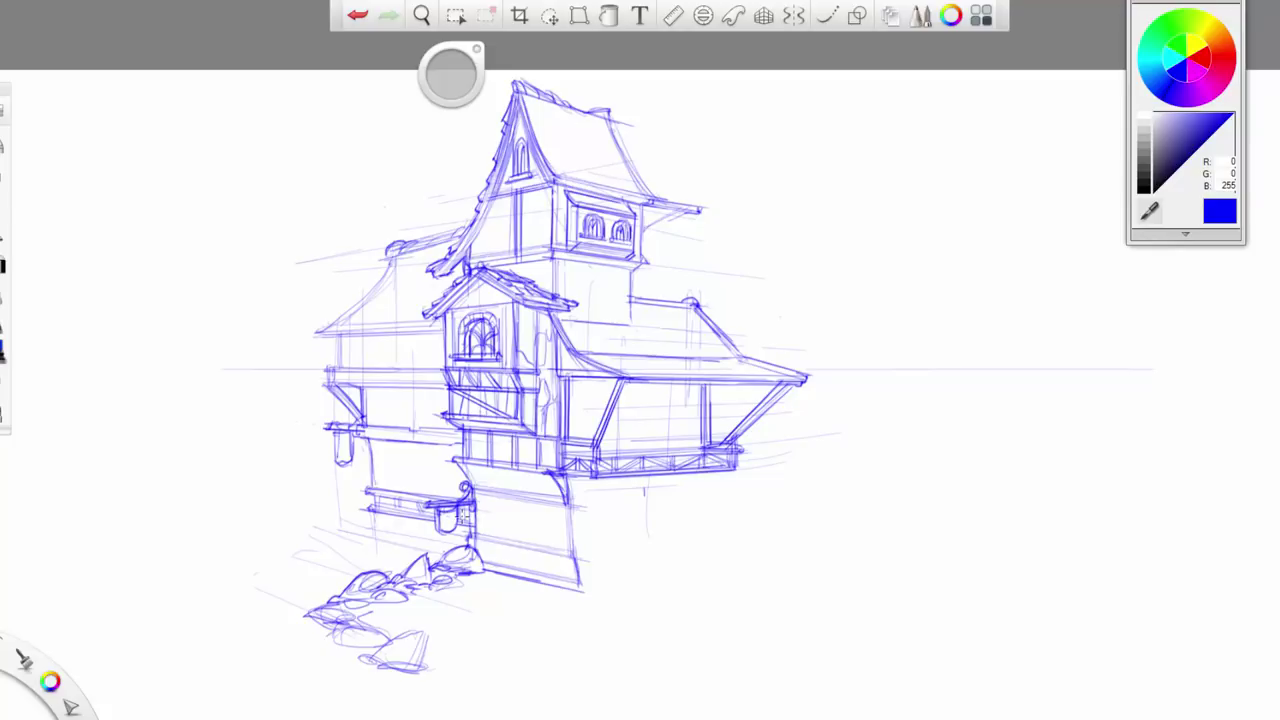
- Draw a low annex beside the rear wing with a curved lean-to roof, an eave line and an outer wall edge
{"action": "left_click_drag", "start_coordinate": [446, 549], "coordinate": [309, 523]}
{"action": "left_click_drag", "start_coordinate": [383, 537], "coordinate": [290, 513]}
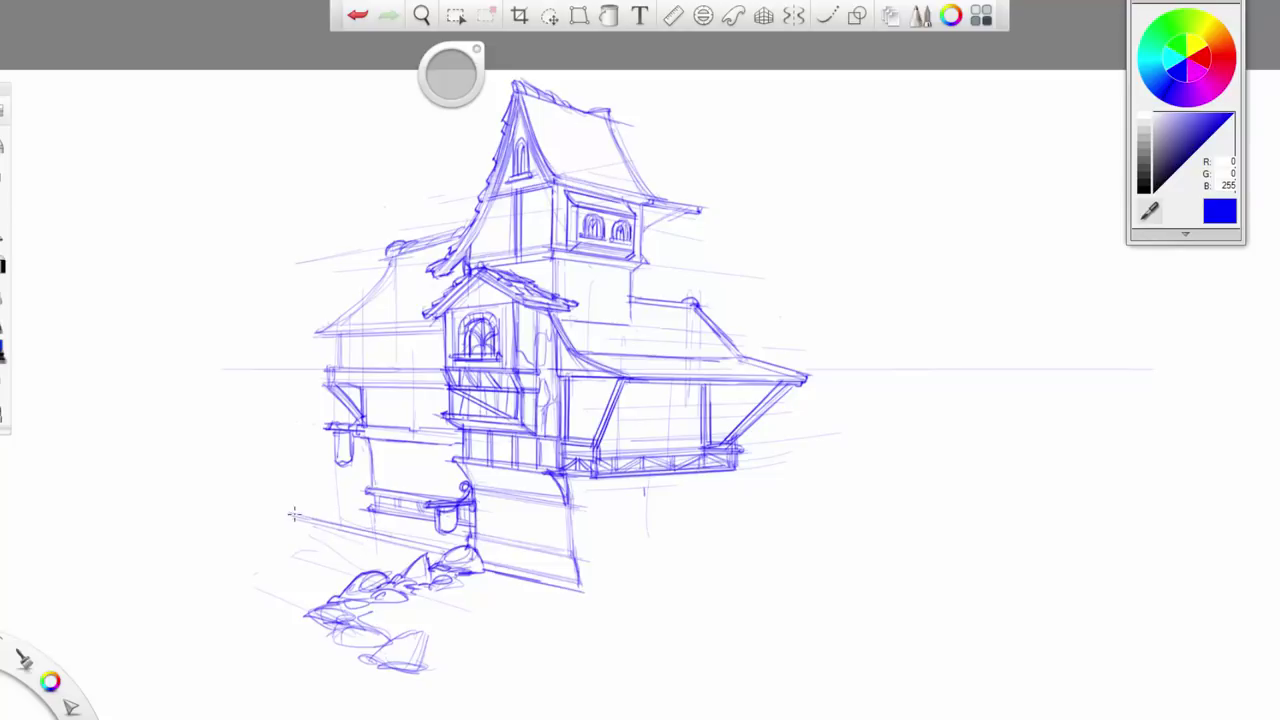
{"action": "mouse_move", "coordinate": [294, 517]}
{"action": "left_mouse_down"}
{"action": "mouse_move", "coordinate": [316, 488]}
{"action": "mouse_move", "coordinate": [373, 463]}
{"action": "left_mouse_up"}
{"action": "mouse_move", "coordinate": [291, 497]}
{"action": "left_mouse_down"}
{"action": "mouse_move", "coordinate": [371, 510]}
{"action": "mouse_move", "coordinate": [298, 498]}
{"action": "mouse_move", "coordinate": [322, 486]}
{"action": "mouse_move", "coordinate": [296, 495]}
{"action": "mouse_move", "coordinate": [292, 544]}
{"action": "left_mouse_up"}
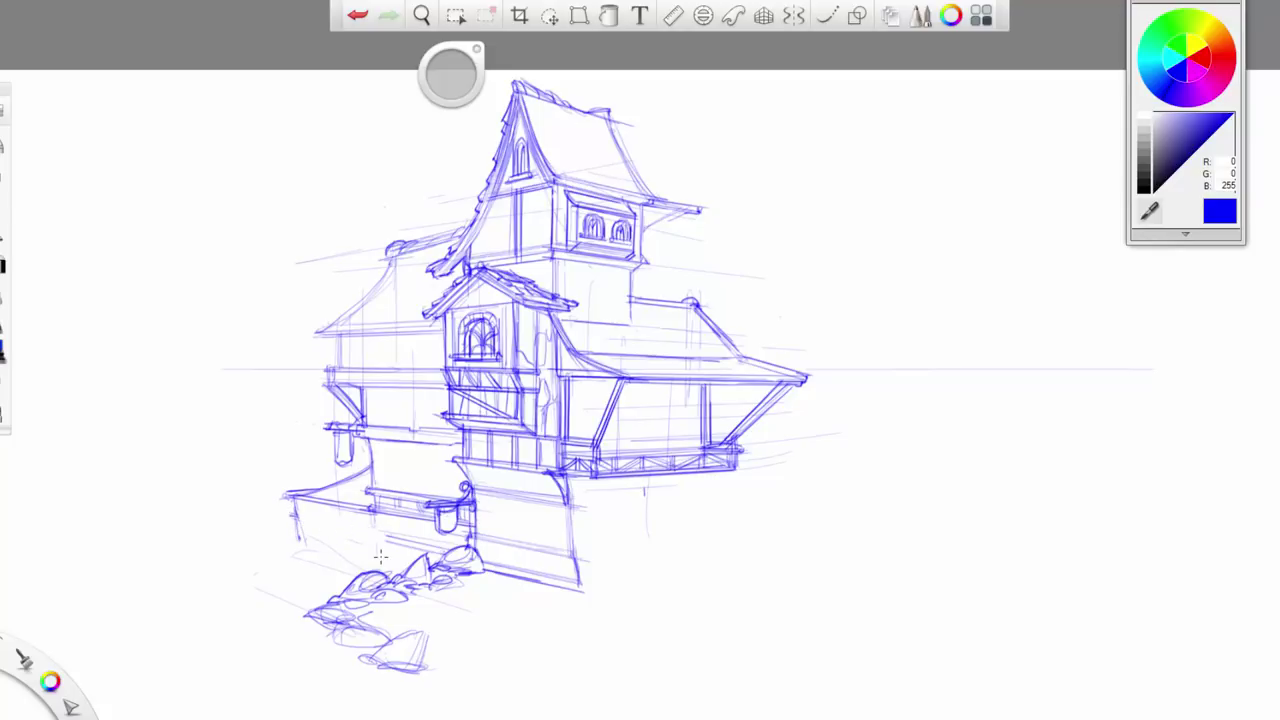
- Redo the annex's floor line as a thick beam and support it with braced stilts standing on the rocks
{"action": "left_click_drag", "start_coordinate": [294, 540], "coordinate": [384, 550]}
{"action": "key", "text": "ctrl+z"}
{"action": "left_click_drag", "start_coordinate": [294, 541], "coordinate": [376, 564]}
{"action": "mouse_move", "coordinate": [290, 543]}
{"action": "left_mouse_down"}
{"action": "mouse_move", "coordinate": [376, 563]}
{"action": "mouse_move", "coordinate": [386, 534]}
{"action": "mouse_move", "coordinate": [376, 562]}
{"action": "mouse_move", "coordinate": [378, 536]}
{"action": "mouse_move", "coordinate": [407, 554]}
{"action": "mouse_move", "coordinate": [382, 561]}
{"action": "mouse_move", "coordinate": [388, 548]}
{"action": "mouse_move", "coordinate": [429, 561]}
{"action": "mouse_move", "coordinate": [416, 506]}
{"action": "mouse_move", "coordinate": [417, 538]}
{"action": "mouse_move", "coordinate": [387, 540]}
{"action": "left_mouse_up"}
{"action": "mouse_move", "coordinate": [300, 554]}
{"action": "left_mouse_down"}
{"action": "mouse_move", "coordinate": [360, 571]}
{"action": "mouse_move", "coordinate": [306, 557]}
{"action": "mouse_move", "coordinate": [311, 616]}
{"action": "left_mouse_up"}
{"action": "mouse_move", "coordinate": [310, 560]}
{"action": "left_mouse_down"}
{"action": "mouse_move", "coordinate": [314, 614]}
{"action": "mouse_move", "coordinate": [322, 584]}
{"action": "left_mouse_up"}
{"action": "mouse_move", "coordinate": [340, 566]}
{"action": "left_mouse_down"}
{"action": "mouse_move", "coordinate": [336, 604]}
{"action": "mouse_move", "coordinate": [328, 578]}
{"action": "mouse_move", "coordinate": [320, 592]}
{"action": "mouse_move", "coordinate": [336, 600]}
{"action": "left_mouse_up"}
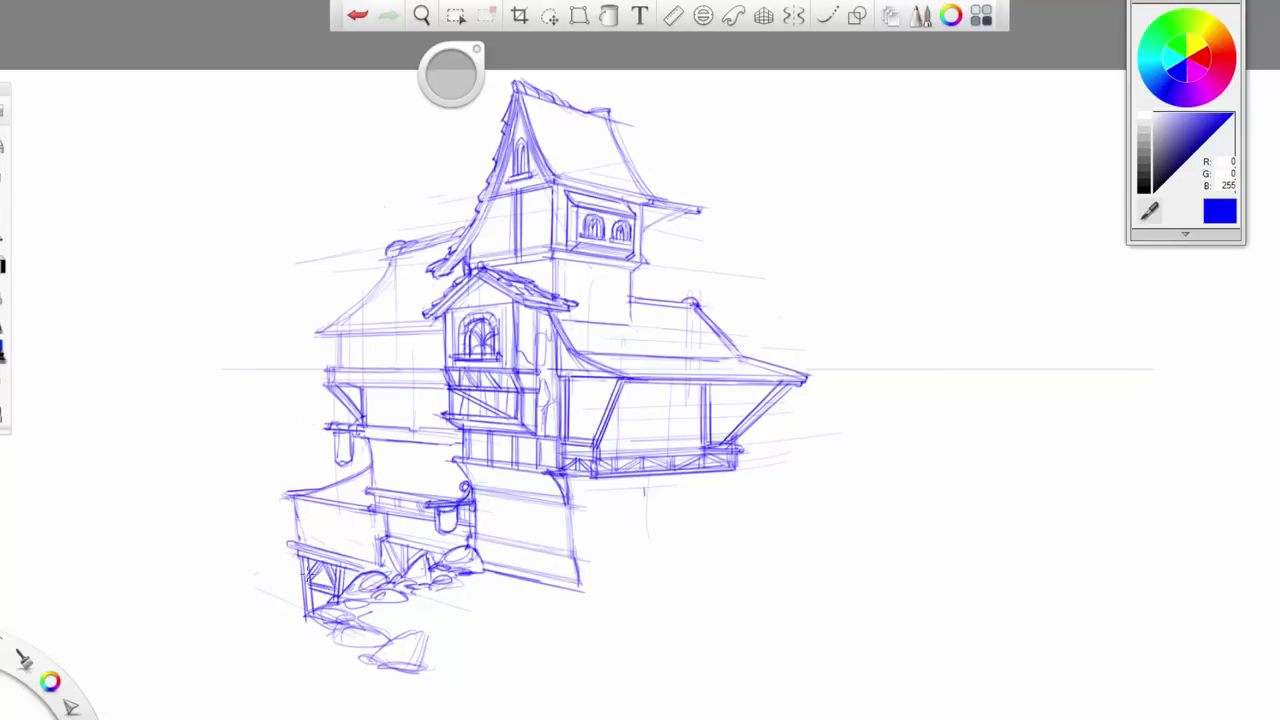
- Sketch more rounded and flat rocks spreading outward from the foot of the stilts
{"action": "mouse_move", "coordinate": [240, 630]}
{"action": "left_mouse_down"}
{"action": "mouse_move", "coordinate": [285, 620]}
{"action": "mouse_move", "coordinate": [249, 624]}
{"action": "mouse_move", "coordinate": [234, 636]}
{"action": "mouse_move", "coordinate": [300, 650]}
{"action": "left_mouse_up"}
{"action": "left_click_drag", "start_coordinate": [214, 652], "coordinate": [318, 648]}
{"action": "mouse_move", "coordinate": [316, 646]}
{"action": "left_mouse_down"}
{"action": "mouse_move", "coordinate": [287, 617]}
{"action": "mouse_move", "coordinate": [170, 655]}
{"action": "left_mouse_up"}
{"action": "left_click_drag", "start_coordinate": [154, 653], "coordinate": [228, 647]}
{"action": "mouse_move", "coordinate": [212, 654]}
{"action": "left_mouse_down"}
{"action": "mouse_move", "coordinate": [166, 659]}
{"action": "mouse_move", "coordinate": [214, 654]}
{"action": "left_mouse_up"}
{"action": "left_click_drag", "start_coordinate": [200, 656], "coordinate": [244, 654]}
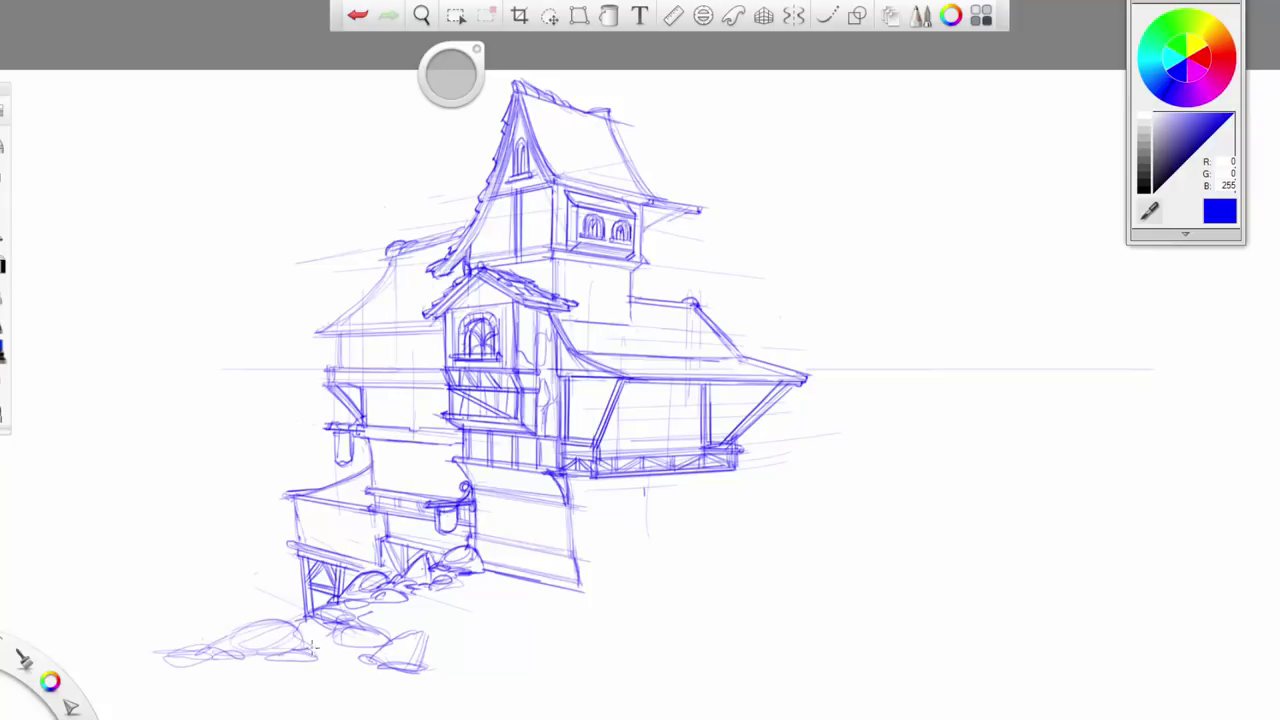
- Add a small railed balcony with a brace to the annex's outer end and shingle its lean-to roof edge
{"action": "mouse_move", "coordinate": [290, 548]}
{"action": "left_mouse_down"}
{"action": "mouse_move", "coordinate": [268, 544]}
{"action": "mouse_move", "coordinate": [310, 562]}
{"action": "mouse_move", "coordinate": [306, 582]}
{"action": "left_mouse_up"}
{"action": "mouse_move", "coordinate": [299, 524]}
{"action": "left_mouse_down"}
{"action": "mouse_move", "coordinate": [262, 528]}
{"action": "mouse_move", "coordinate": [268, 552]}
{"action": "mouse_move", "coordinate": [297, 547]}
{"action": "mouse_move", "coordinate": [268, 550]}
{"action": "mouse_move", "coordinate": [279, 553]}
{"action": "left_mouse_up"}
{"action": "left_click_drag", "start_coordinate": [294, 493], "coordinate": [285, 496]}
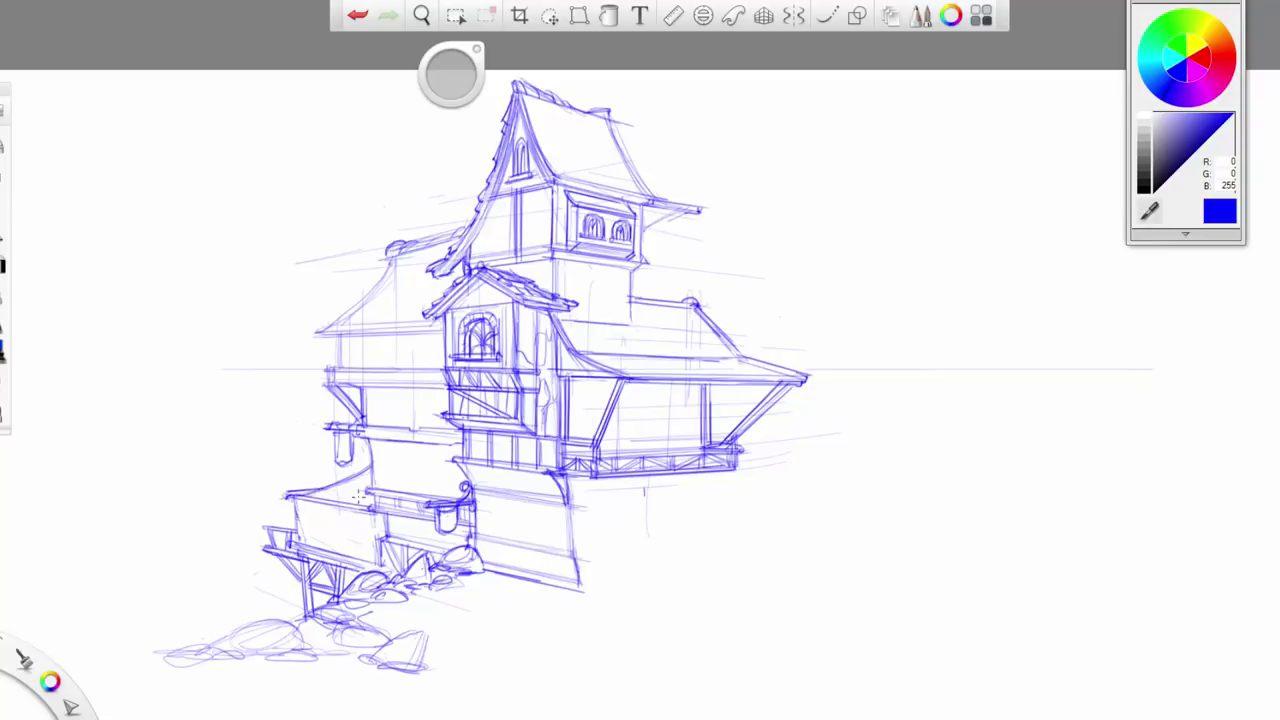
{"action": "mouse_move", "coordinate": [368, 464]}
{"action": "left_mouse_down"}
{"action": "mouse_move", "coordinate": [293, 495]}
{"action": "mouse_move", "coordinate": [350, 482]}
{"action": "mouse_move", "coordinate": [348, 500]}
{"action": "mouse_move", "coordinate": [286, 506]}
{"action": "mouse_move", "coordinate": [300, 548]}
{"action": "left_mouse_up"}
{"action": "mouse_move", "coordinate": [304, 503]}
{"action": "left_mouse_down"}
{"action": "mouse_move", "coordinate": [386, 514]}
{"action": "mouse_move", "coordinate": [352, 510]}
{"action": "left_mouse_up"}
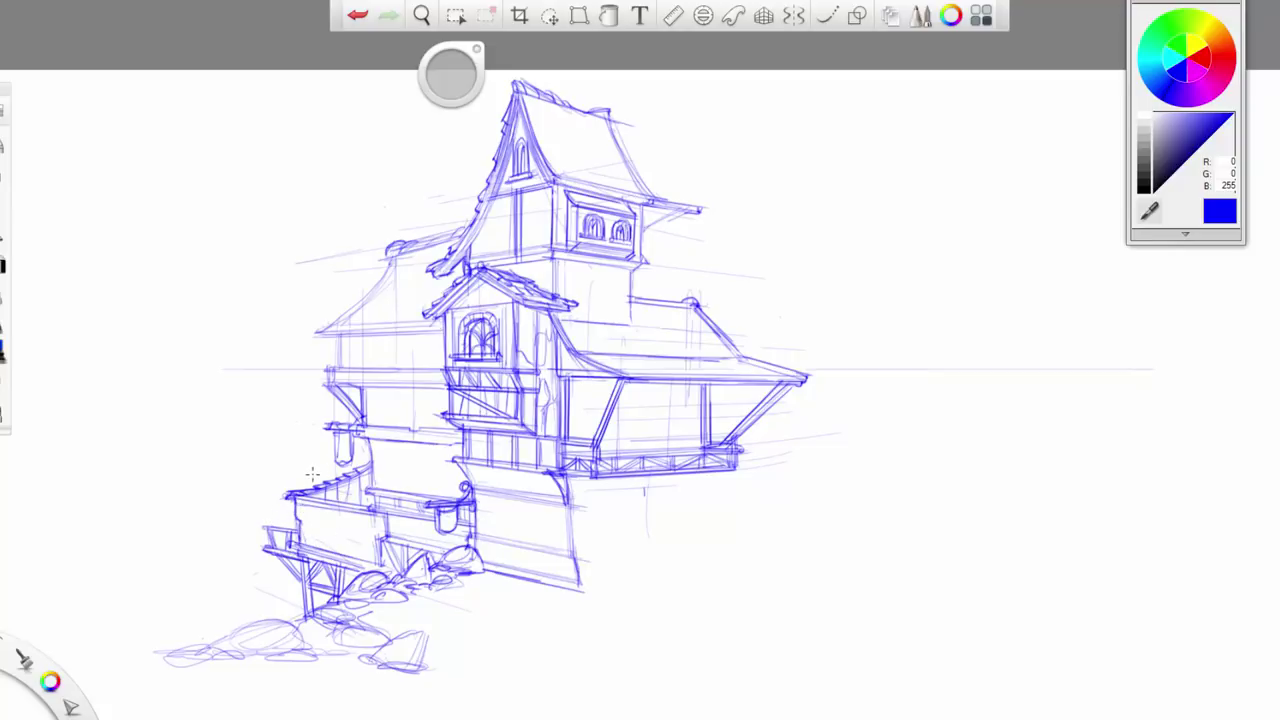
- Hang a banner on a slanted pole above the annex balcony and draw three arched windows along its wall
{"action": "mouse_move", "coordinate": [264, 525]}
{"action": "left_mouse_down"}
{"action": "mouse_move", "coordinate": [298, 522]}
{"action": "mouse_move", "coordinate": [244, 500]}
{"action": "mouse_move", "coordinate": [256, 540]}
{"action": "mouse_move", "coordinate": [268, 512]}
{"action": "mouse_move", "coordinate": [378, 553]}
{"action": "mouse_move", "coordinate": [314, 513]}
{"action": "mouse_move", "coordinate": [320, 530]}
{"action": "left_mouse_up"}
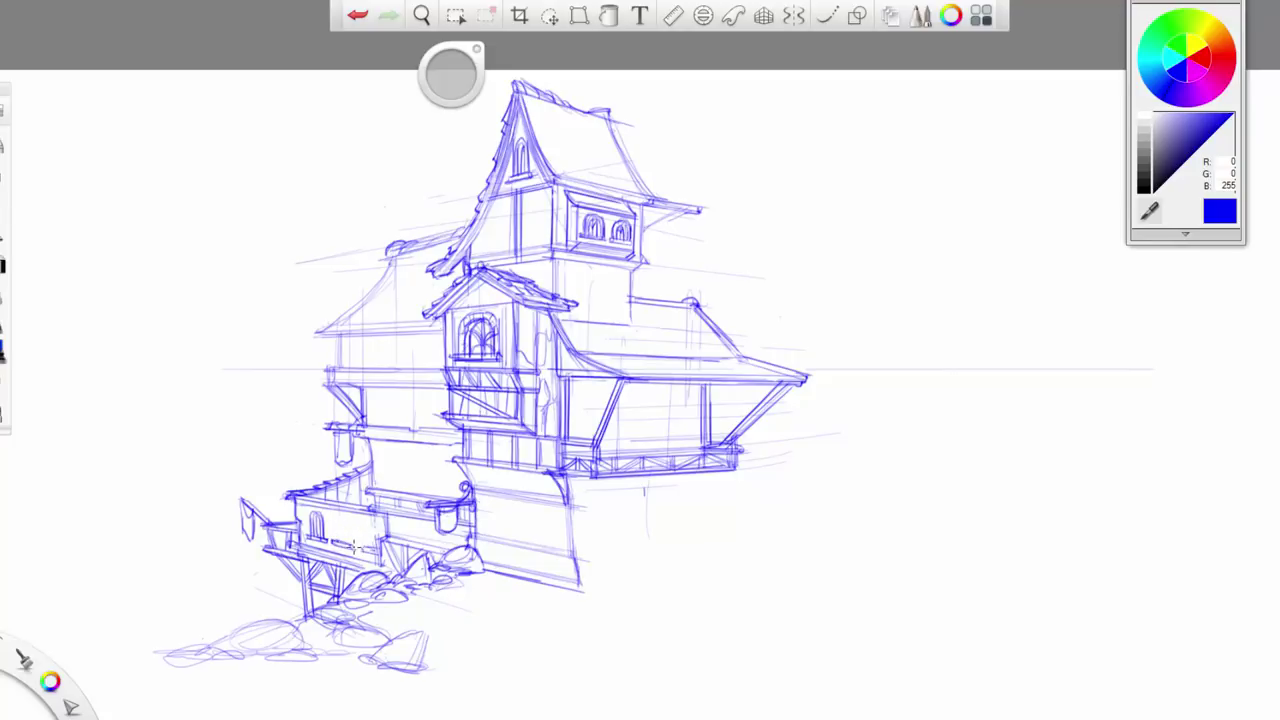
{"action": "mouse_move", "coordinate": [356, 520]}
{"action": "left_mouse_down"}
{"action": "mouse_move", "coordinate": [357, 544]}
{"action": "mouse_move", "coordinate": [337, 520]}
{"action": "mouse_move", "coordinate": [348, 512]}
{"action": "mouse_move", "coordinate": [344, 544]}
{"action": "mouse_move", "coordinate": [366, 551]}
{"action": "mouse_move", "coordinate": [369, 524]}
{"action": "left_mouse_up"}
{"action": "mouse_move", "coordinate": [369, 524]}
{"action": "left_mouse_down"}
{"action": "mouse_move", "coordinate": [383, 540]}
{"action": "mouse_move", "coordinate": [369, 546]}
{"action": "mouse_move", "coordinate": [376, 528]}
{"action": "left_mouse_up"}
{"action": "left_click_drag", "start_coordinate": [362, 540], "coordinate": [374, 568]}
{"action": "left_click_drag", "start_coordinate": [446, 362], "coordinate": [332, 364]}
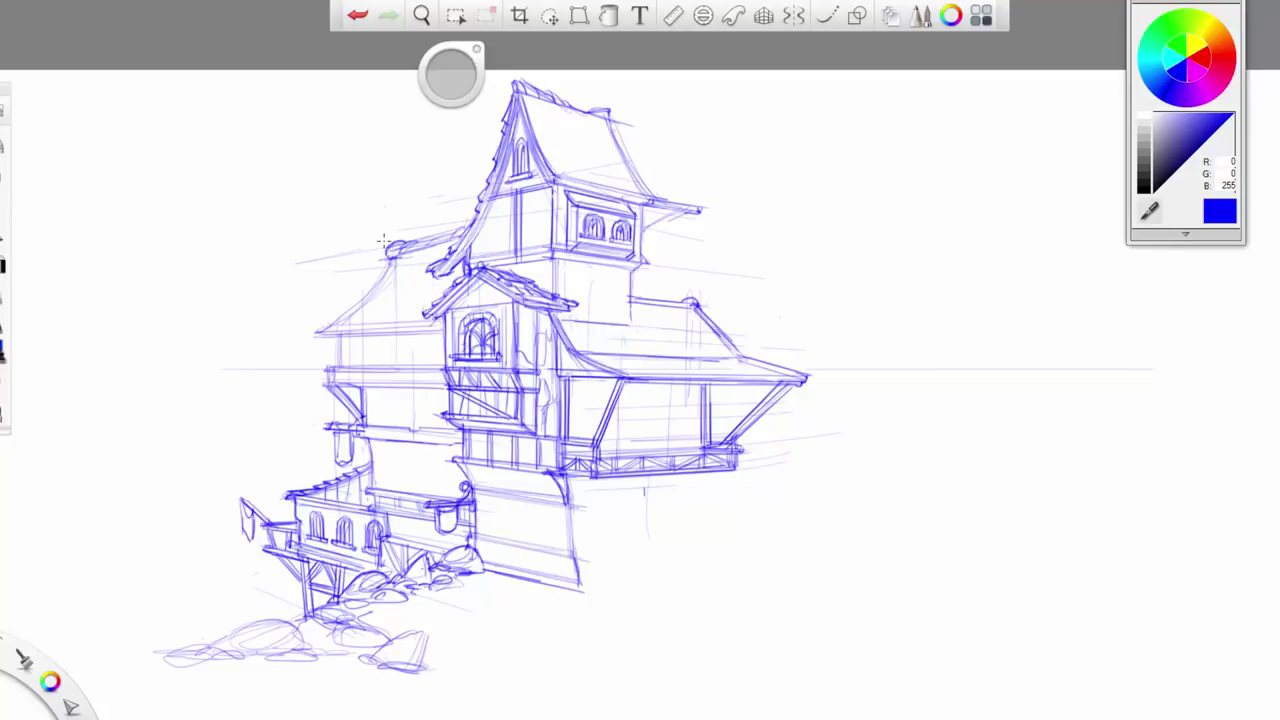
- Rough in a lower roof behind the balconied wing and run perspective lines along the main building's side base wall
{"action": "mouse_move", "coordinate": [705, 384]}
{"action": "left_mouse_down"}
{"action": "mouse_move", "coordinate": [709, 442]}
{"action": "mouse_move", "coordinate": [760, 401]}
{"action": "mouse_move", "coordinate": [830, 404]}
{"action": "mouse_move", "coordinate": [816, 446]}
{"action": "left_mouse_up"}
{"action": "mouse_move", "coordinate": [740, 495]}
{"action": "left_mouse_down"}
{"action": "mouse_move", "coordinate": [712, 458]}
{"action": "mouse_move", "coordinate": [842, 474]}
{"action": "left_mouse_up"}
{"action": "left_click_drag", "start_coordinate": [737, 490], "coordinate": [852, 473]}
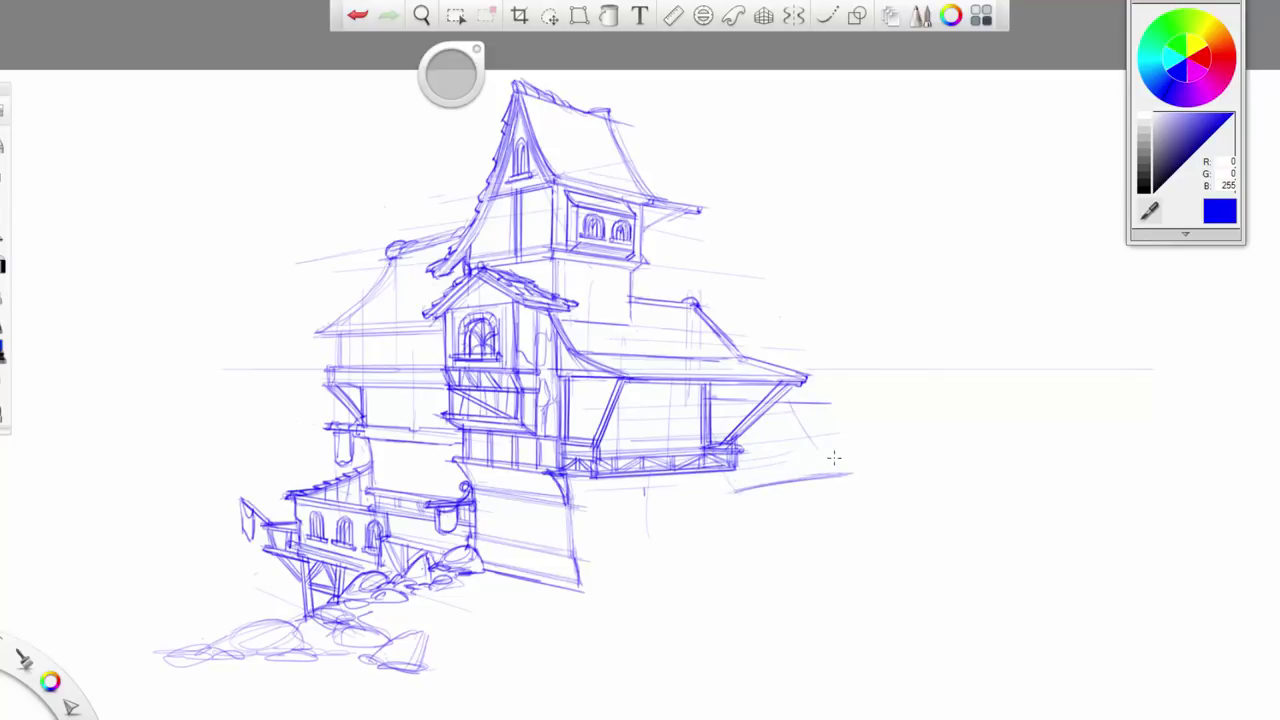
{"action": "left_click_drag", "start_coordinate": [817, 402], "coordinate": [863, 478]}
{"action": "mouse_move", "coordinate": [585, 591]}
{"action": "left_mouse_down"}
{"action": "mouse_move", "coordinate": [774, 581]}
{"action": "mouse_move", "coordinate": [788, 551]}
{"action": "mouse_move", "coordinate": [694, 563]}
{"action": "left_mouse_up"}
{"action": "left_click_drag", "start_coordinate": [562, 566], "coordinate": [754, 537]}
{"action": "left_click_drag", "start_coordinate": [578, 503], "coordinate": [758, 485]}
{"action": "left_click_drag", "start_coordinate": [780, 581], "coordinate": [583, 592]}
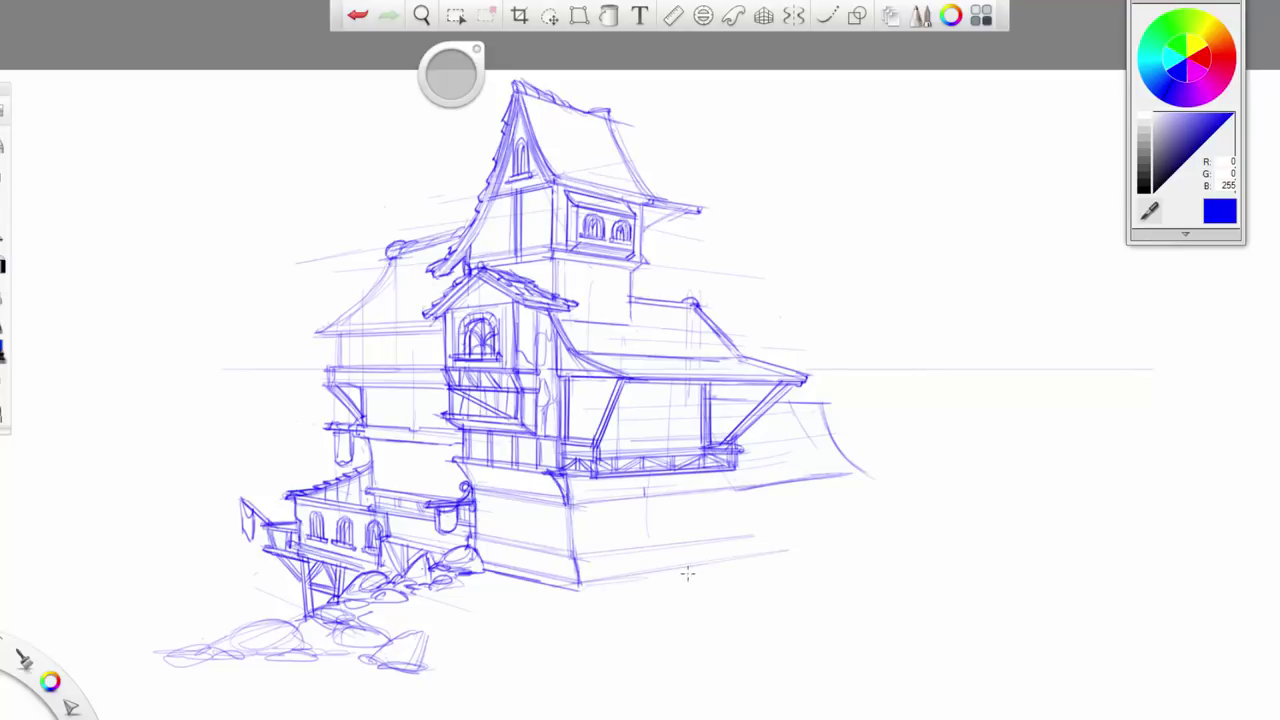
- Undo the lower roof's eave line and redraw the roof with flared slopes, an underside edge and a capped ridge
{"action": "key", "text": "ctrl+z"}
{"action": "key", "text": "ctrl+z"}
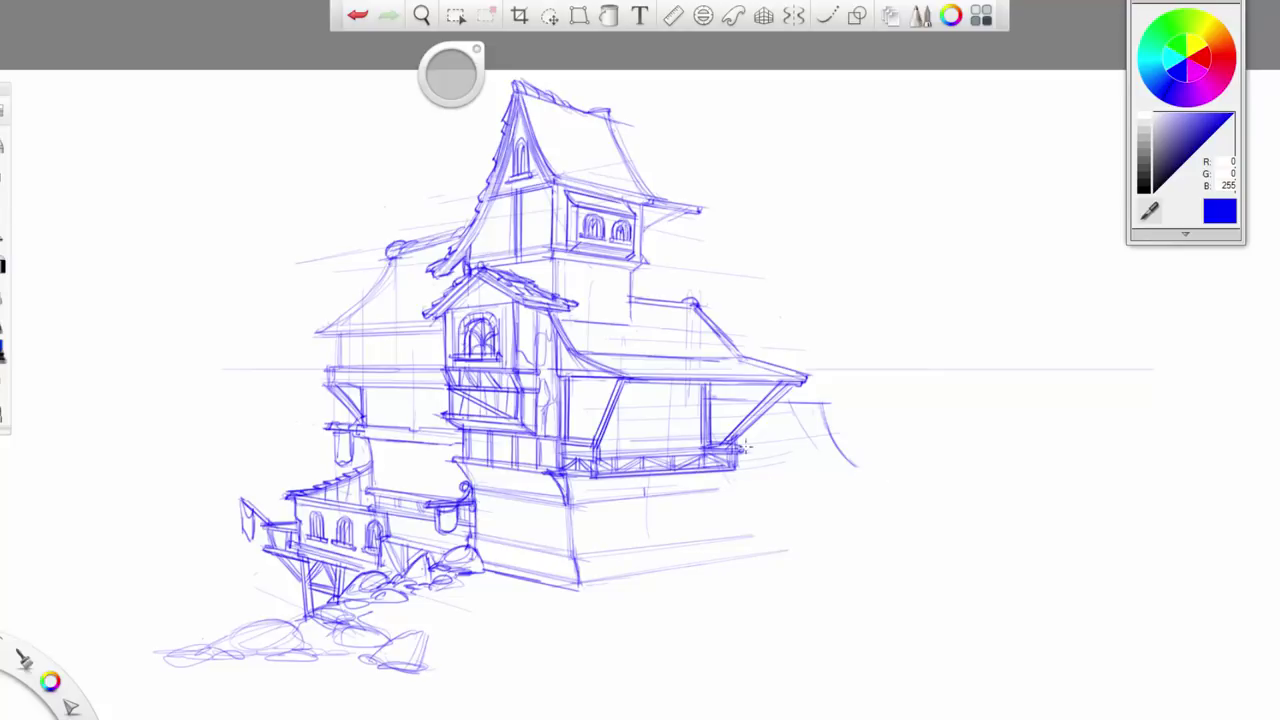
{"action": "left_click_drag", "start_coordinate": [716, 489], "coordinate": [757, 494]}
{"action": "mouse_move", "coordinate": [710, 395]}
{"action": "left_mouse_down"}
{"action": "mouse_move", "coordinate": [777, 496]}
{"action": "mouse_move", "coordinate": [728, 434]}
{"action": "mouse_move", "coordinate": [775, 496]}
{"action": "mouse_move", "coordinate": [714, 485]}
{"action": "left_mouse_up"}
{"action": "left_click_drag", "start_coordinate": [710, 396], "coordinate": [727, 434]}
{"action": "mouse_move", "coordinate": [739, 453]}
{"action": "left_mouse_down"}
{"action": "mouse_move", "coordinate": [763, 483]}
{"action": "mouse_move", "coordinate": [882, 477]}
{"action": "left_mouse_up"}
{"action": "mouse_move", "coordinate": [770, 490]}
{"action": "left_mouse_down"}
{"action": "mouse_move", "coordinate": [874, 476]}
{"action": "mouse_move", "coordinate": [821, 401]}
{"action": "left_mouse_up"}
{"action": "left_click_drag", "start_coordinate": [710, 392], "coordinate": [858, 403]}
{"action": "mouse_move", "coordinate": [822, 402]}
{"action": "left_mouse_down"}
{"action": "mouse_move", "coordinate": [863, 417]}
{"action": "mouse_move", "coordinate": [831, 398]}
{"action": "left_mouse_up"}
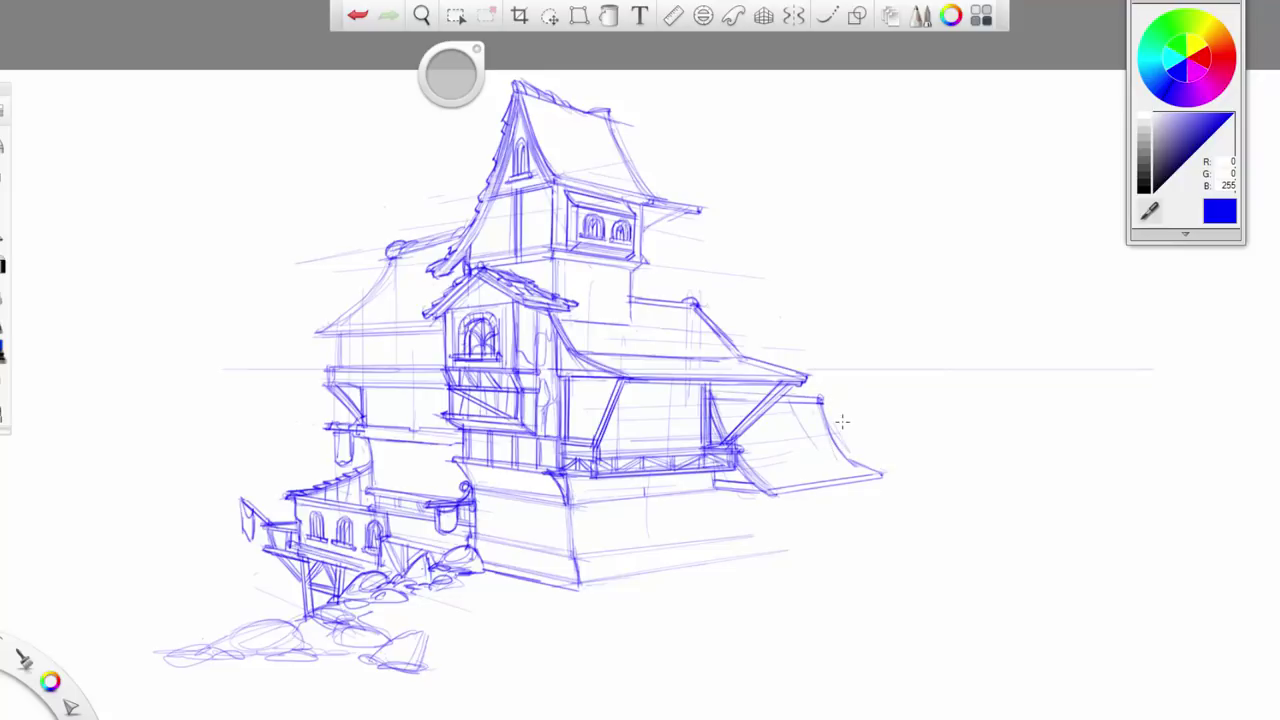
- Draw wall edges beneath the lower roof and start the tower's entrance with a doorway edge and small framed window
{"action": "left_click_drag", "start_coordinate": [711, 487], "coordinate": [714, 546]}
{"action": "left_click_drag", "start_coordinate": [758, 482], "coordinate": [758, 535]}
{"action": "left_click_drag", "start_coordinate": [497, 539], "coordinate": [499, 572]}
{"action": "mouse_move", "coordinate": [484, 504]}
{"action": "left_mouse_down"}
{"action": "mouse_move", "coordinate": [501, 582]}
{"action": "mouse_move", "coordinate": [508, 530]}
{"action": "mouse_move", "coordinate": [513, 574]}
{"action": "left_mouse_up"}
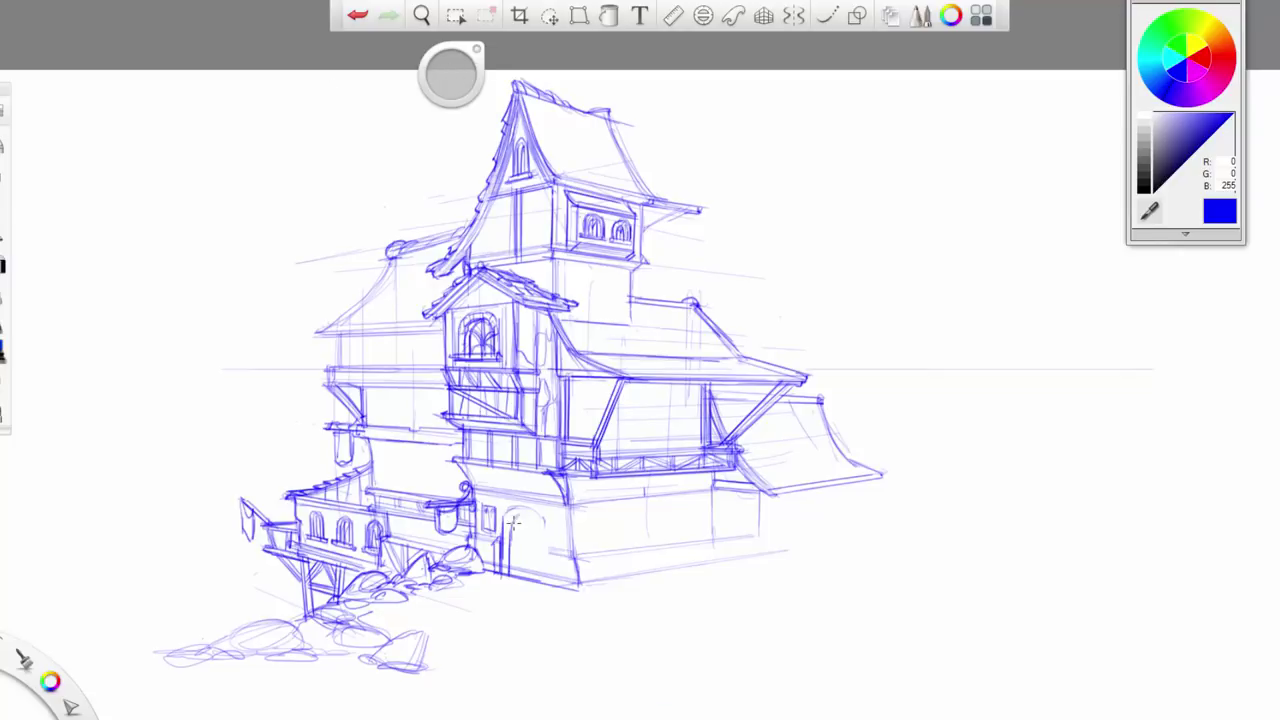
- Complete the tower's arched doorway with a stone-block surround, vertical planks and cross pieces on the door
{"action": "left_click_drag", "start_coordinate": [545, 515], "coordinate": [544, 583]}
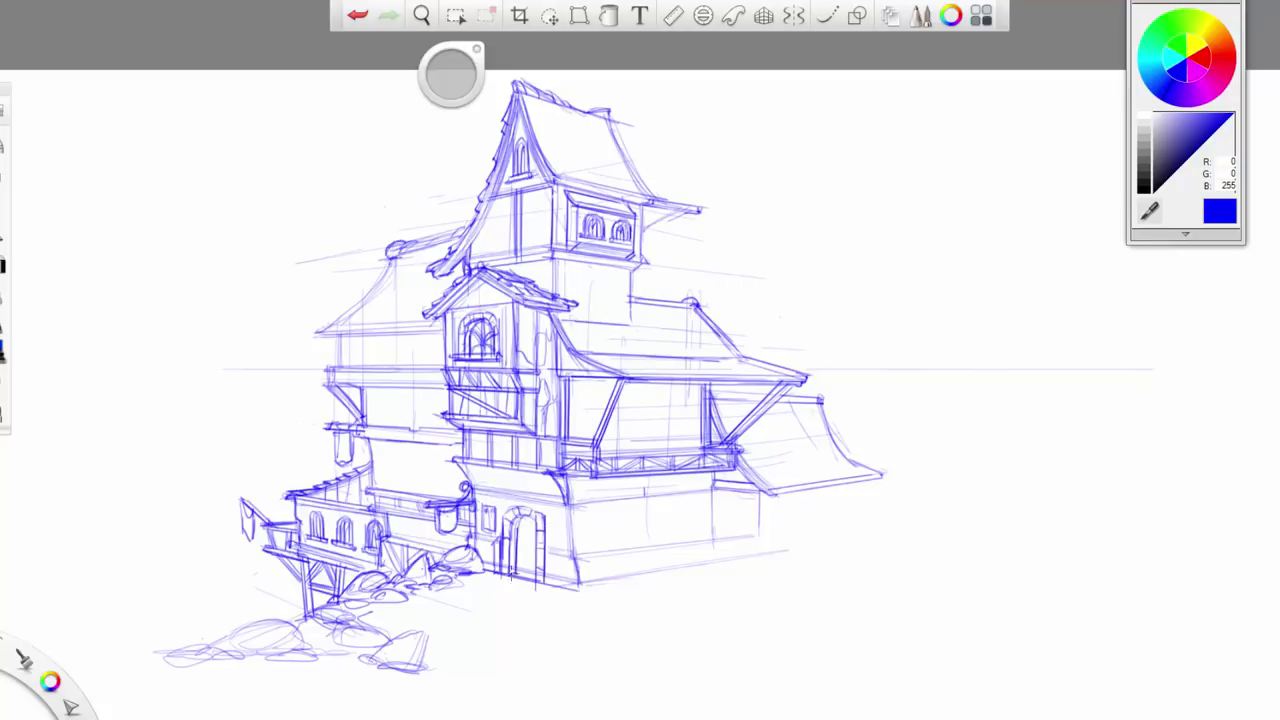
{"action": "mouse_move", "coordinate": [516, 573]}
{"action": "left_mouse_down"}
{"action": "mouse_move", "coordinate": [535, 578]}
{"action": "mouse_move", "coordinate": [544, 531]}
{"action": "mouse_move", "coordinate": [520, 562]}
{"action": "left_mouse_up"}
{"action": "left_click_drag", "start_coordinate": [522, 516], "coordinate": [523, 550]}
{"action": "left_click_drag", "start_coordinate": [531, 534], "coordinate": [536, 576]}
{"action": "left_click_drag", "start_coordinate": [538, 510], "coordinate": [543, 576]}
{"action": "left_click_drag", "start_coordinate": [502, 522], "coordinate": [506, 574]}
{"action": "left_click_drag", "start_coordinate": [508, 508], "coordinate": [510, 528]}
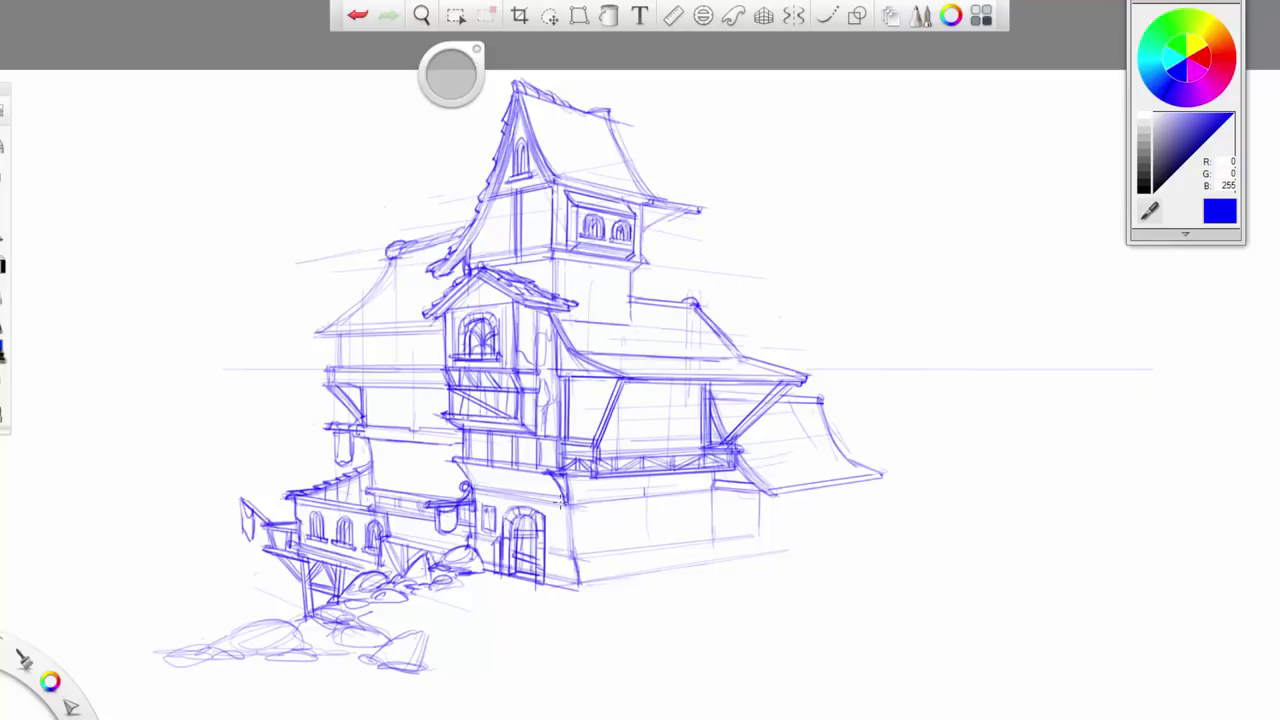
- Firm up the tower's lower corner, add a small ledge beside the door, and darken the base line next to it
{"action": "left_click_drag", "start_coordinate": [570, 516], "coordinate": [580, 584]}
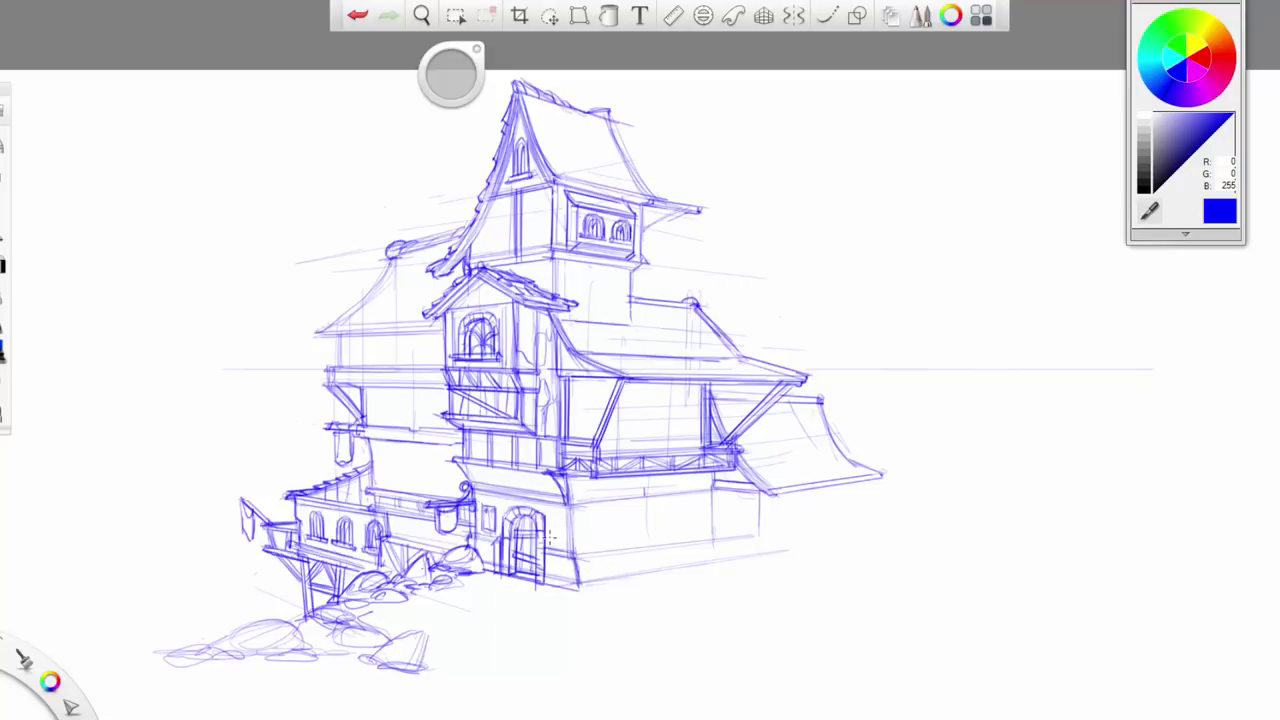
{"action": "mouse_move", "coordinate": [471, 536]}
{"action": "left_mouse_down"}
{"action": "mouse_move", "coordinate": [497, 542]}
{"action": "mouse_move", "coordinate": [497, 572]}
{"action": "left_mouse_up"}
{"action": "left_click_drag", "start_coordinate": [485, 572], "coordinate": [498, 575]}
{"action": "left_click", "coordinate": [361, 22]}
{"action": "mouse_move", "coordinate": [548, 575]}
{"action": "left_mouse_down"}
{"action": "mouse_move", "coordinate": [574, 582]}
{"action": "mouse_move", "coordinate": [537, 582]}
{"action": "mouse_move", "coordinate": [578, 592]}
{"action": "left_mouse_up"}
{"action": "left_click_drag", "start_coordinate": [575, 565], "coordinate": [578, 591]}
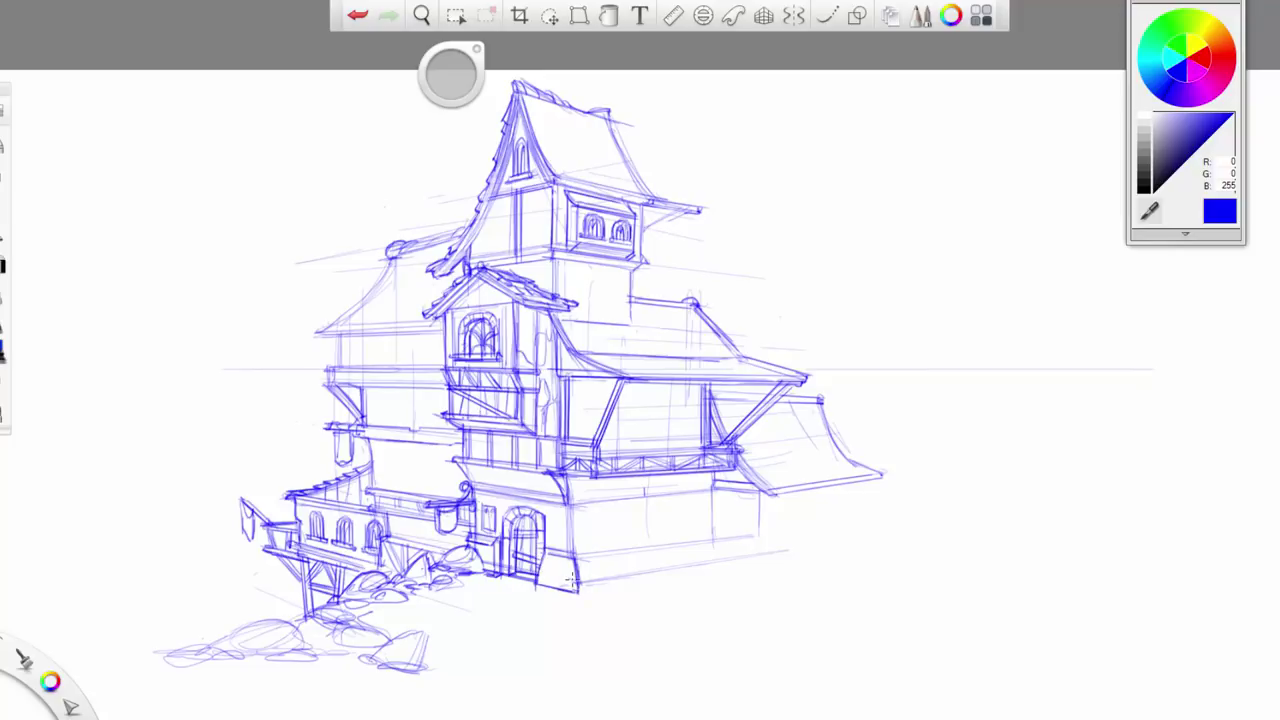
- Sketch a tall tapering chimney behind the lower right roof, with a narrow shaft and a wide sloping base
{"action": "left_click_drag", "start_coordinate": [748, 469], "coordinate": [868, 460]}
{"action": "mouse_move", "coordinate": [852, 384]}
{"action": "left_mouse_down"}
{"action": "mouse_move", "coordinate": [845, 458]}
{"action": "mouse_move", "coordinate": [840, 396]}
{"action": "left_mouse_up"}
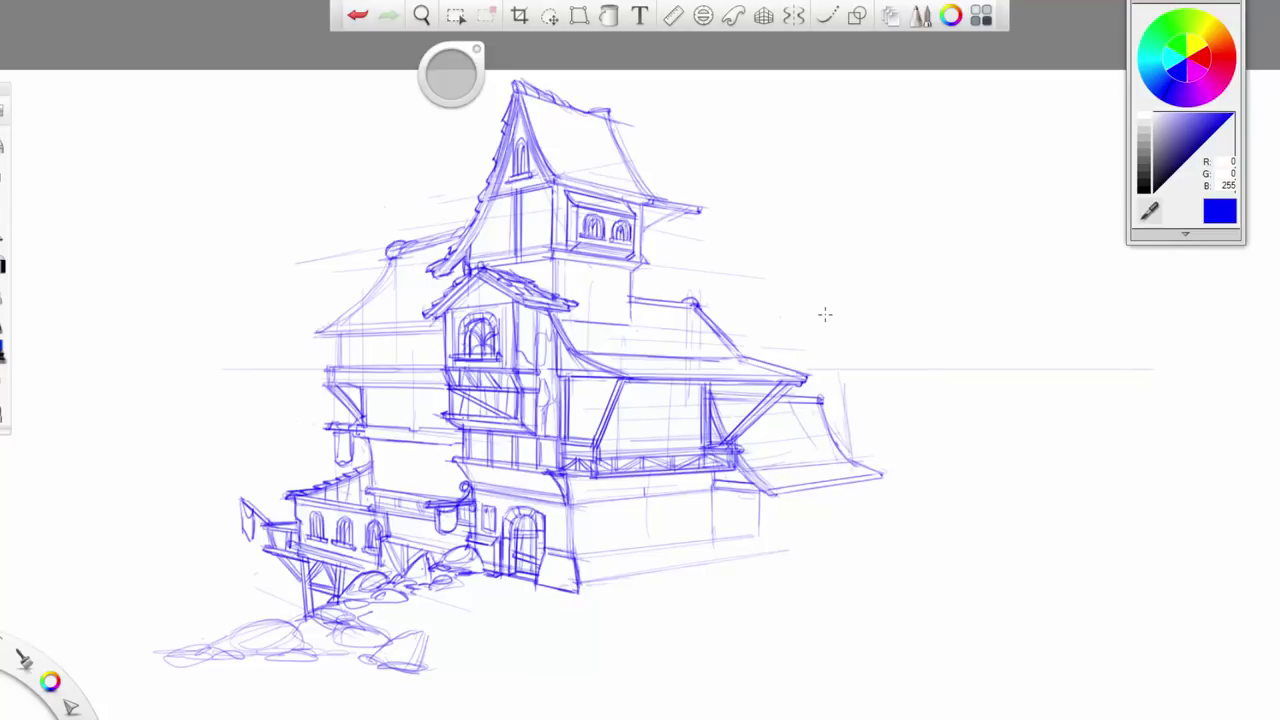
{"action": "mouse_move", "coordinate": [840, 450]}
{"action": "left_mouse_down"}
{"action": "mouse_move", "coordinate": [848, 404]}
{"action": "mouse_move", "coordinate": [861, 411]}
{"action": "mouse_move", "coordinate": [861, 461]}
{"action": "left_mouse_up"}
{"action": "mouse_move", "coordinate": [833, 412]}
{"action": "left_mouse_down"}
{"action": "mouse_move", "coordinate": [873, 410]}
{"action": "mouse_move", "coordinate": [871, 463]}
{"action": "mouse_move", "coordinate": [837, 450]}
{"action": "mouse_move", "coordinate": [826, 358]}
{"action": "mouse_move", "coordinate": [846, 356]}
{"action": "mouse_move", "coordinate": [781, 361]}
{"action": "mouse_move", "coordinate": [822, 230]}
{"action": "mouse_move", "coordinate": [809, 354]}
{"action": "left_mouse_up"}
{"action": "mouse_move", "coordinate": [795, 176]}
{"action": "left_mouse_down"}
{"action": "mouse_move", "coordinate": [846, 336]}
{"action": "mouse_move", "coordinate": [810, 270]}
{"action": "mouse_move", "coordinate": [791, 179]}
{"action": "mouse_move", "coordinate": [812, 181]}
{"action": "mouse_move", "coordinate": [773, 190]}
{"action": "mouse_move", "coordinate": [786, 263]}
{"action": "mouse_move", "coordinate": [752, 352]}
{"action": "left_mouse_up"}
{"action": "left_click_drag", "start_coordinate": [776, 310], "coordinate": [756, 352]}
{"action": "left_click_drag", "start_coordinate": [808, 190], "coordinate": [852, 354]}
{"action": "left_click_drag", "start_coordinate": [818, 280], "coordinate": [826, 356]}
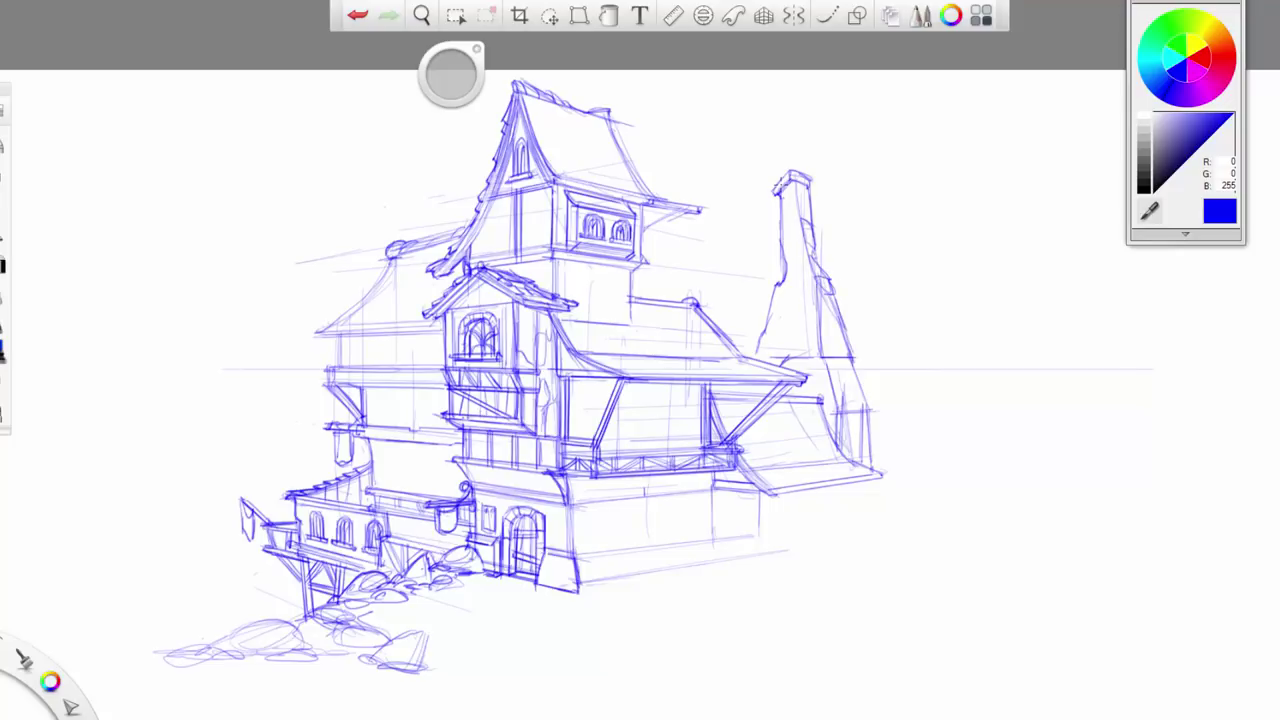
- Undo the last chimney strokes, then add a pointed cap and scattered stone blocks along the shaft and base
{"action": "key", "text": "ctrl+z"}
{"action": "key", "text": "ctrl+z"}
{"action": "key", "text": "ctrl+z"}
{"action": "mouse_move", "coordinate": [773, 190]}
{"action": "left_mouse_down"}
{"action": "mouse_move", "coordinate": [795, 172]}
{"action": "mouse_move", "coordinate": [776, 188]}
{"action": "left_mouse_up"}
{"action": "mouse_move", "coordinate": [776, 187]}
{"action": "left_mouse_down"}
{"action": "mouse_move", "coordinate": [802, 182]}
{"action": "mouse_move", "coordinate": [781, 206]}
{"action": "mouse_move", "coordinate": [783, 169]}
{"action": "mouse_move", "coordinate": [809, 169]}
{"action": "mouse_move", "coordinate": [792, 147]}
{"action": "mouse_move", "coordinate": [804, 158]}
{"action": "left_mouse_up"}
{"action": "left_click_drag", "start_coordinate": [782, 222], "coordinate": [784, 246]}
{"action": "mouse_move", "coordinate": [790, 206]}
{"action": "left_mouse_down"}
{"action": "mouse_move", "coordinate": [783, 218]}
{"action": "mouse_move", "coordinate": [790, 208]}
{"action": "left_mouse_up"}
{"action": "mouse_move", "coordinate": [788, 264]}
{"action": "left_mouse_down"}
{"action": "mouse_move", "coordinate": [800, 282]}
{"action": "mouse_move", "coordinate": [804, 266]}
{"action": "left_mouse_up"}
{"action": "left_click_drag", "start_coordinate": [814, 282], "coordinate": [812, 336]}
{"action": "left_click_drag", "start_coordinate": [774, 291], "coordinate": [798, 289]}
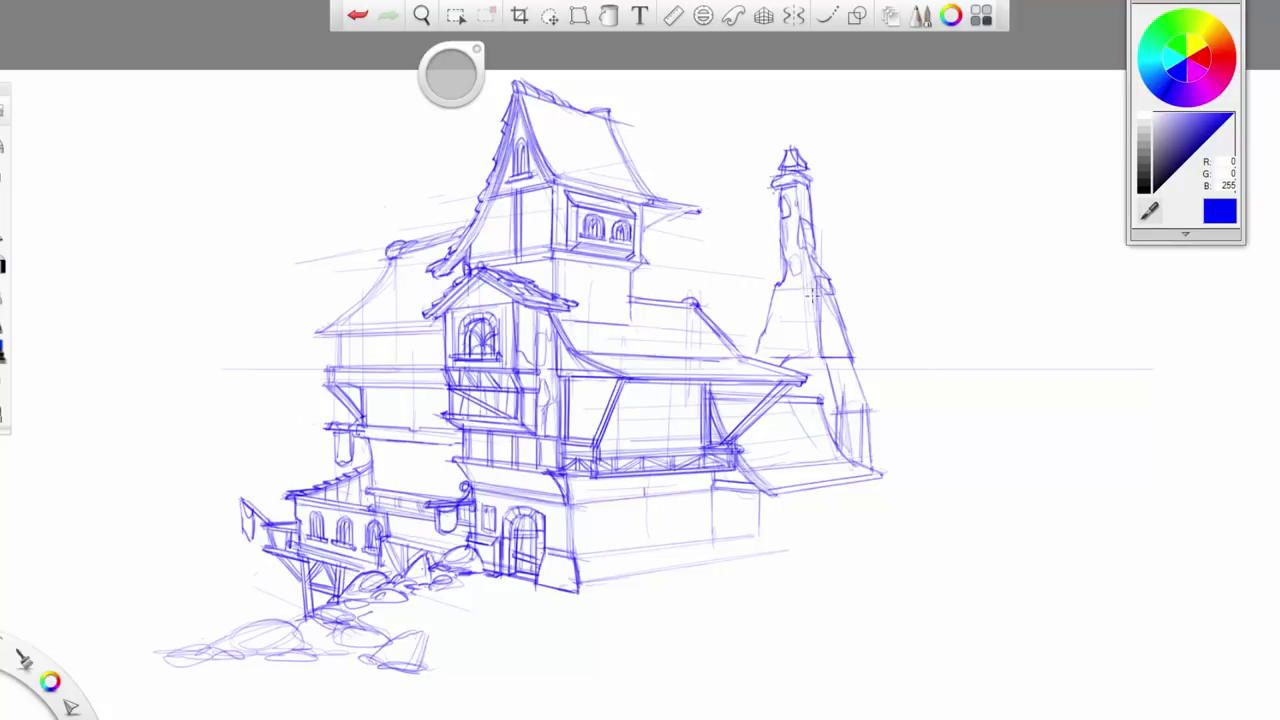
{"action": "mouse_move", "coordinate": [766, 331]}
{"action": "left_mouse_down"}
{"action": "mouse_move", "coordinate": [818, 326]}
{"action": "mouse_move", "coordinate": [806, 292]}
{"action": "mouse_move", "coordinate": [792, 327]}
{"action": "mouse_move", "coordinate": [797, 302]}
{"action": "left_mouse_up"}
{"action": "left_click_drag", "start_coordinate": [799, 304], "coordinate": [810, 320]}
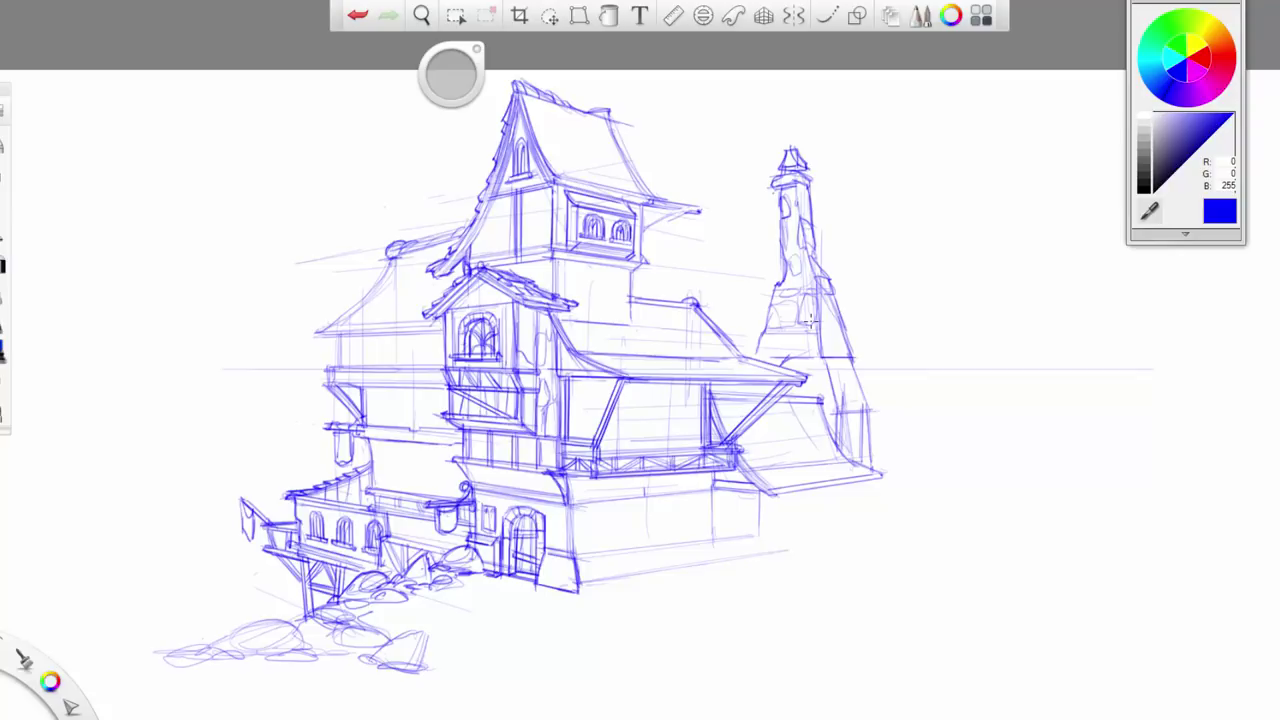
{"action": "left_click_drag", "start_coordinate": [772, 363], "coordinate": [809, 354]}
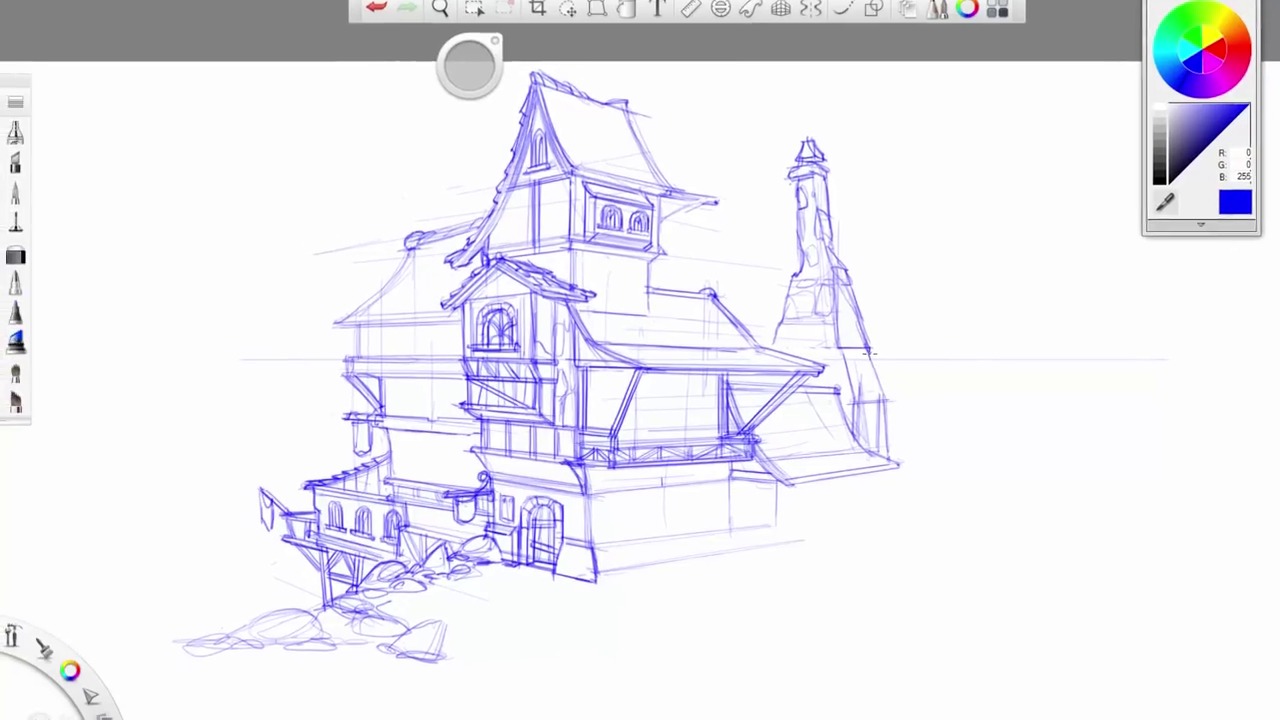
{"action": "mouse_move", "coordinate": [772, 296]}
{"action": "left_mouse_down"}
{"action": "mouse_move", "coordinate": [829, 289]}
{"action": "mouse_move", "coordinate": [845, 303]}
{"action": "mouse_move", "coordinate": [752, 279]}
{"action": "mouse_move", "coordinate": [815, 304]}
{"action": "mouse_move", "coordinate": [763, 285]}
{"action": "left_mouse_up"}
{"action": "key", "text": "ctrl+z"}
{"action": "key", "text": "ctrl+z"}
{"action": "left_click", "coordinate": [404, 2]}
{"action": "left_click", "coordinate": [416, 2]}
{"action": "left_click", "coordinate": [416, 2]}
{"action": "left_click", "coordinate": [417, 2]}
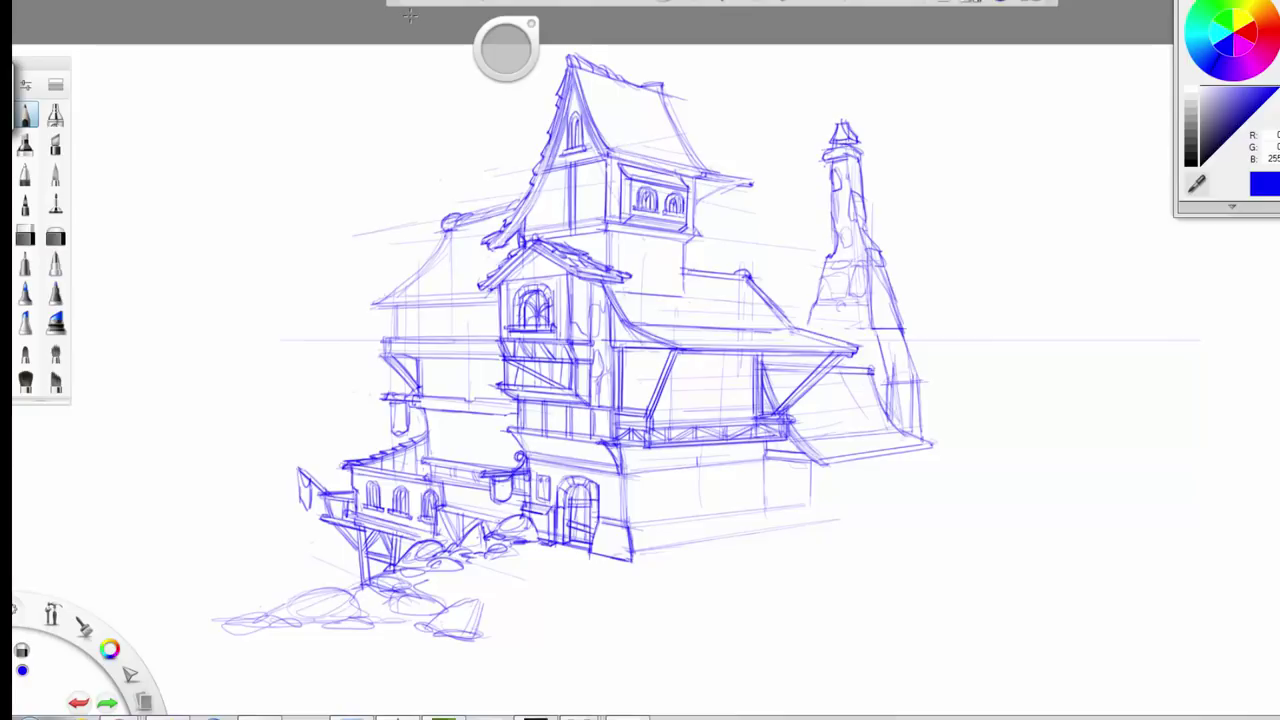
- Draw a small sloping roof against the chimney base and add ridge tiles along the main right roof
{"action": "mouse_move", "coordinate": [836, 318]}
{"action": "left_mouse_down"}
{"action": "mouse_move", "coordinate": [800, 302]}
{"action": "mouse_move", "coordinate": [824, 312]}
{"action": "mouse_move", "coordinate": [808, 300]}
{"action": "mouse_move", "coordinate": [804, 318]}
{"action": "mouse_move", "coordinate": [838, 303]}
{"action": "mouse_move", "coordinate": [779, 293]}
{"action": "mouse_move", "coordinate": [840, 318]}
{"action": "mouse_move", "coordinate": [822, 333]}
{"action": "mouse_move", "coordinate": [873, 333]}
{"action": "mouse_move", "coordinate": [811, 322]}
{"action": "mouse_move", "coordinate": [882, 336]}
{"action": "left_mouse_up"}
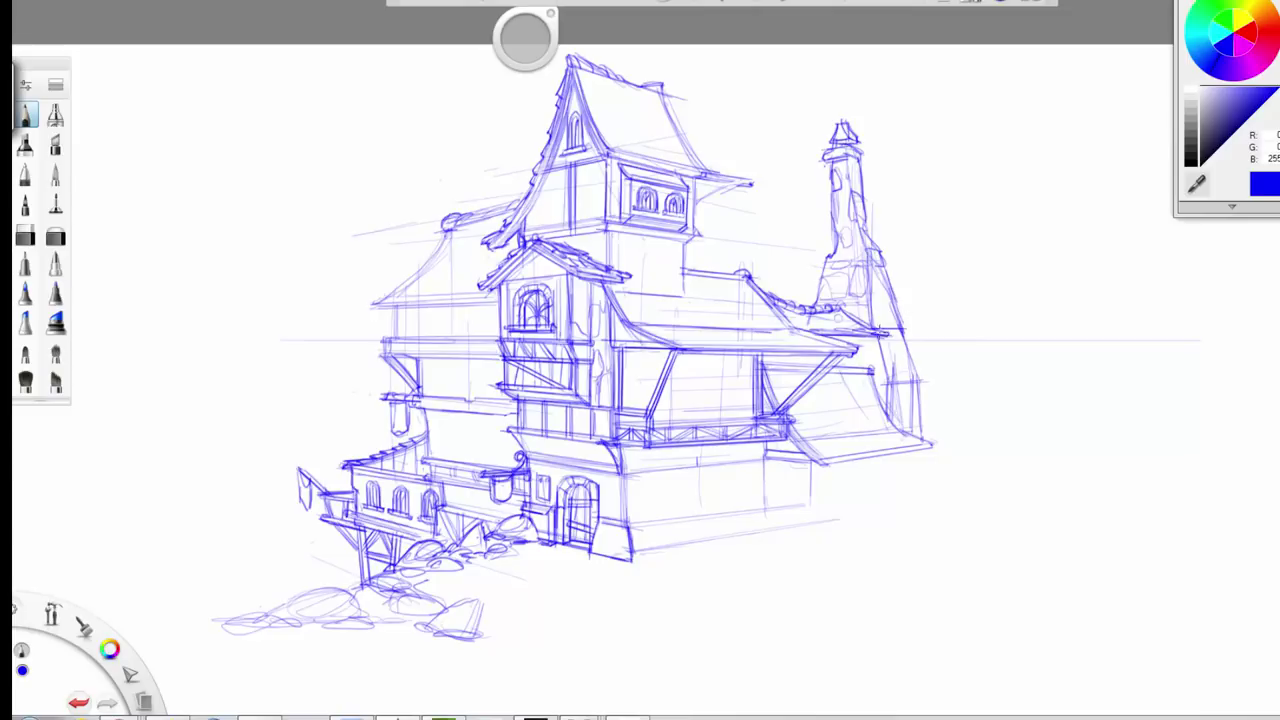
{"action": "left_click_drag", "start_coordinate": [830, 302], "coordinate": [849, 310]}
{"action": "mouse_move", "coordinate": [720, 273]}
{"action": "left_mouse_down"}
{"action": "mouse_move", "coordinate": [687, 265]}
{"action": "mouse_move", "coordinate": [747, 276]}
{"action": "left_mouse_up"}
- Add a vertical post and V-shaped timber braces to the tower wall beneath the projecting double window
{"action": "left_click_drag", "start_coordinate": [678, 250], "coordinate": [680, 294]}
{"action": "mouse_move", "coordinate": [612, 242]}
{"action": "left_mouse_down"}
{"action": "mouse_move", "coordinate": [604, 266]}
{"action": "mouse_move", "coordinate": [624, 288]}
{"action": "mouse_move", "coordinate": [692, 292]}
{"action": "mouse_move", "coordinate": [670, 248]}
{"action": "mouse_move", "coordinate": [645, 277]}
{"action": "mouse_move", "coordinate": [656, 278]}
{"action": "left_mouse_up"}
{"action": "left_click_drag", "start_coordinate": [682, 236], "coordinate": [660, 282]}
{"action": "left_click_drag", "start_coordinate": [620, 238], "coordinate": [650, 270]}
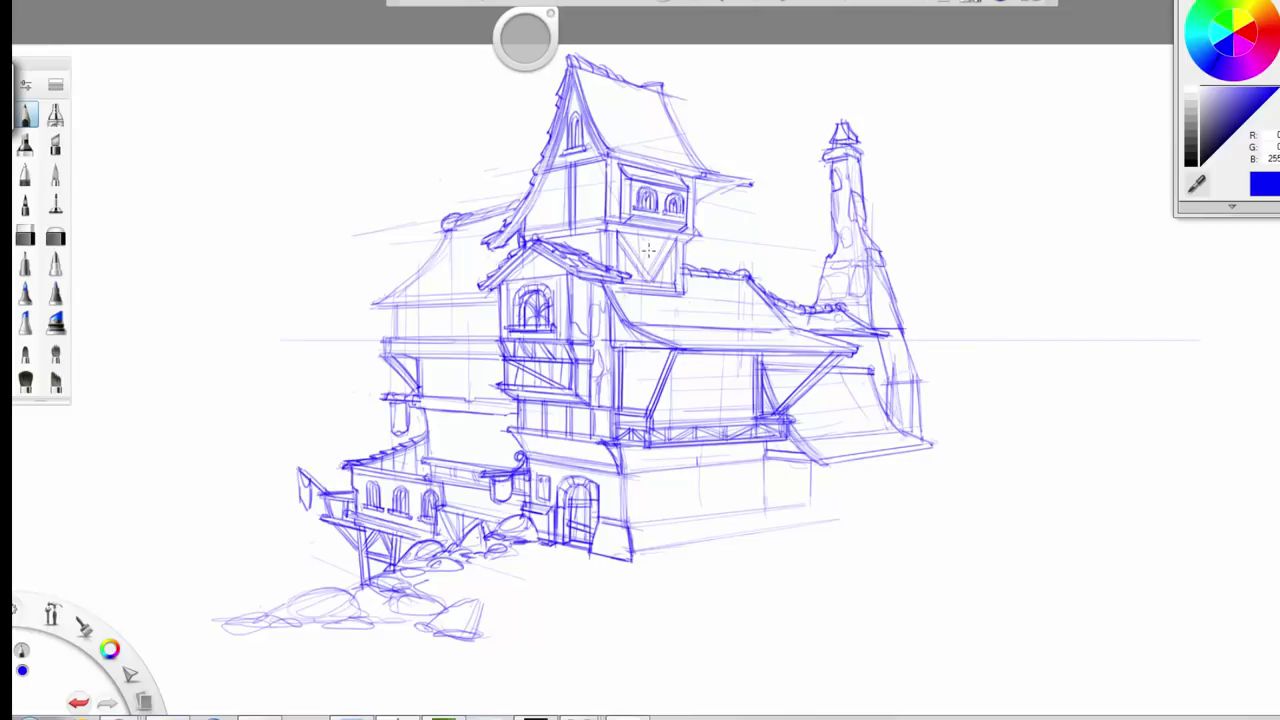
- Darken the flared edges of the roofs beside the chimney and add stonework down the chimney's outer edge
{"action": "left_click_drag", "start_coordinate": [874, 384], "coordinate": [928, 442]}
{"action": "mouse_move", "coordinate": [842, 308]}
{"action": "left_mouse_down"}
{"action": "mouse_move", "coordinate": [888, 338]}
{"action": "mouse_move", "coordinate": [895, 316]}
{"action": "mouse_move", "coordinate": [909, 352]}
{"action": "left_mouse_up"}
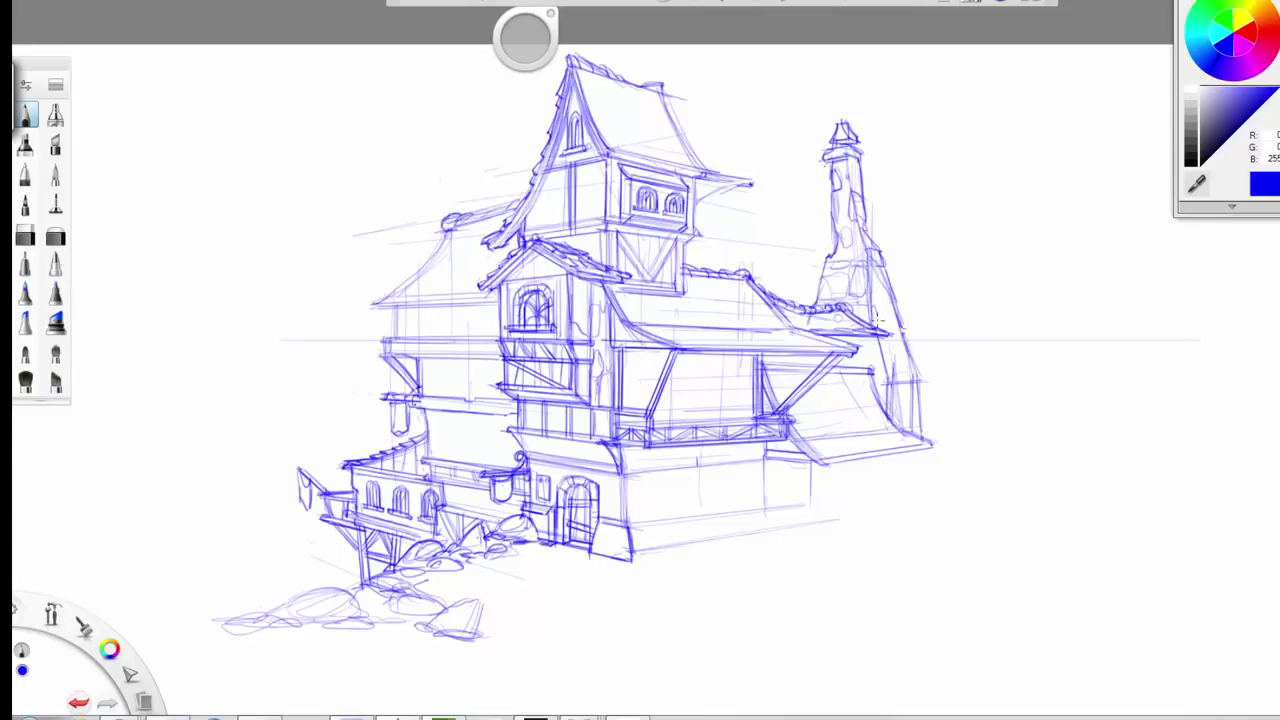
{"action": "mouse_move", "coordinate": [886, 301]}
{"action": "left_mouse_down"}
{"action": "mouse_move", "coordinate": [884, 336]}
{"action": "mouse_move", "coordinate": [904, 345]}
{"action": "left_mouse_up"}
{"action": "left_click_drag", "start_coordinate": [880, 262], "coordinate": [924, 388]}
{"action": "left_click_drag", "start_coordinate": [876, 340], "coordinate": [860, 384]}
- Erase the overlapping guide lines along the top of the lower right roof and return to the pencil
{"action": "key", "text": "e"}
{"action": "left_click_drag", "start_coordinate": [525, 38], "coordinate": [711, 43]}
{"action": "left_click_drag", "start_coordinate": [866, 374], "coordinate": [828, 366]}
{"action": "left_click_drag", "start_coordinate": [518, 31], "coordinate": [373, 20]}
{"action": "left_click_drag", "start_coordinate": [816, 362], "coordinate": [768, 370]}
{"action": "left_click", "coordinate": [28, 110]}
{"action": "key", "text": "e"}
{"action": "left_click", "coordinate": [34, 126]}
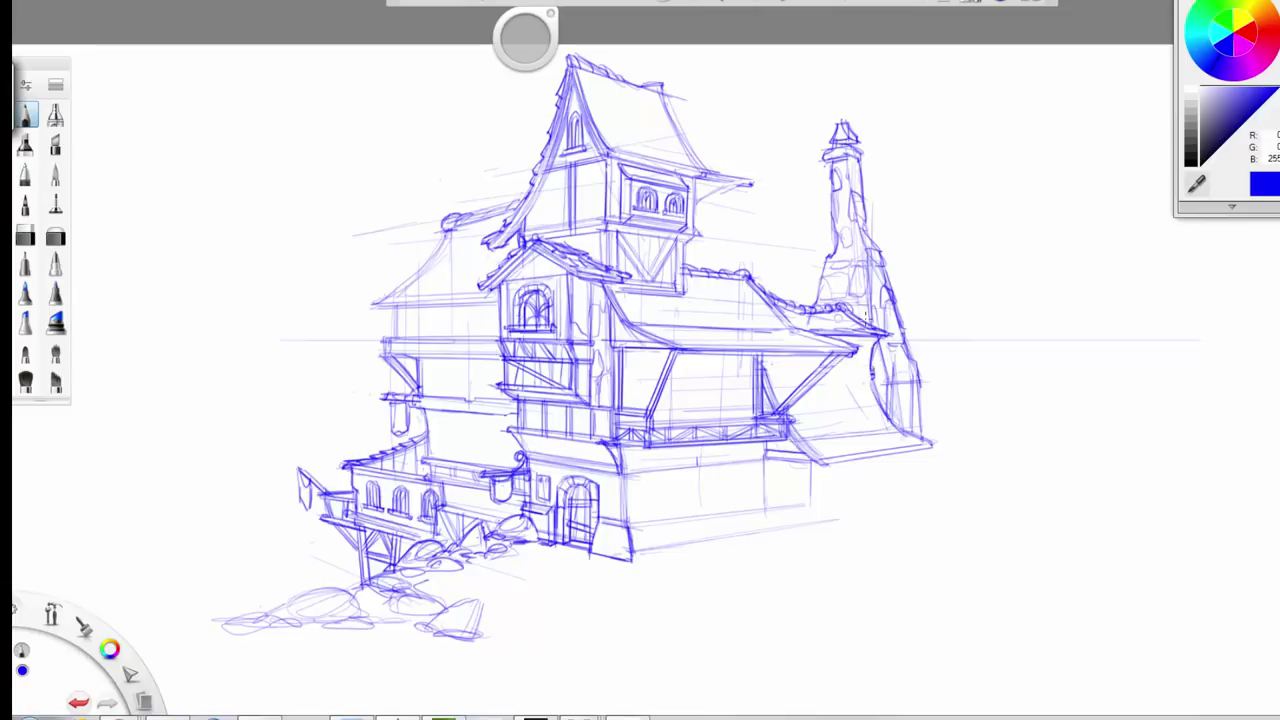
- Draw shingle row lines across the lower right roof and reinforce the main right roof's eave
{"action": "mouse_move", "coordinate": [870, 373]}
{"action": "left_mouse_down"}
{"action": "mouse_move", "coordinate": [767, 378]}
{"action": "mouse_move", "coordinate": [886, 382]}
{"action": "mouse_move", "coordinate": [802, 408]}
{"action": "left_mouse_up"}
{"action": "left_click_drag", "start_coordinate": [888, 418], "coordinate": [792, 429]}
{"action": "left_click_drag", "start_coordinate": [918, 437], "coordinate": [812, 452]}
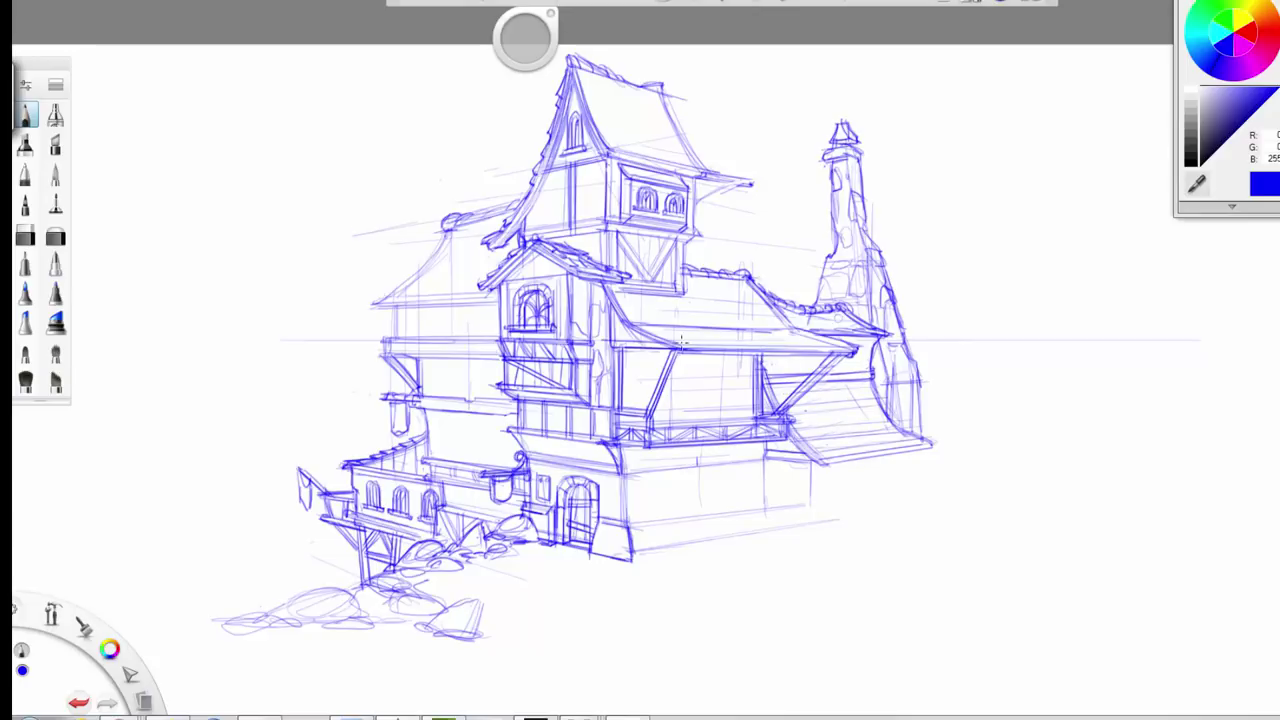
{"action": "mouse_move", "coordinate": [697, 342]}
{"action": "left_mouse_down"}
{"action": "mouse_move", "coordinate": [855, 348]}
{"action": "mouse_move", "coordinate": [858, 318]}
{"action": "mouse_move", "coordinate": [978, 340]}
{"action": "mouse_move", "coordinate": [952, 342]}
{"action": "left_mouse_up"}
- Sketch a rear wing behind the chimney with a flared roof, a wall edge and a horizontal sign pole
{"action": "left_click_drag", "start_coordinate": [898, 308], "coordinate": [980, 338]}
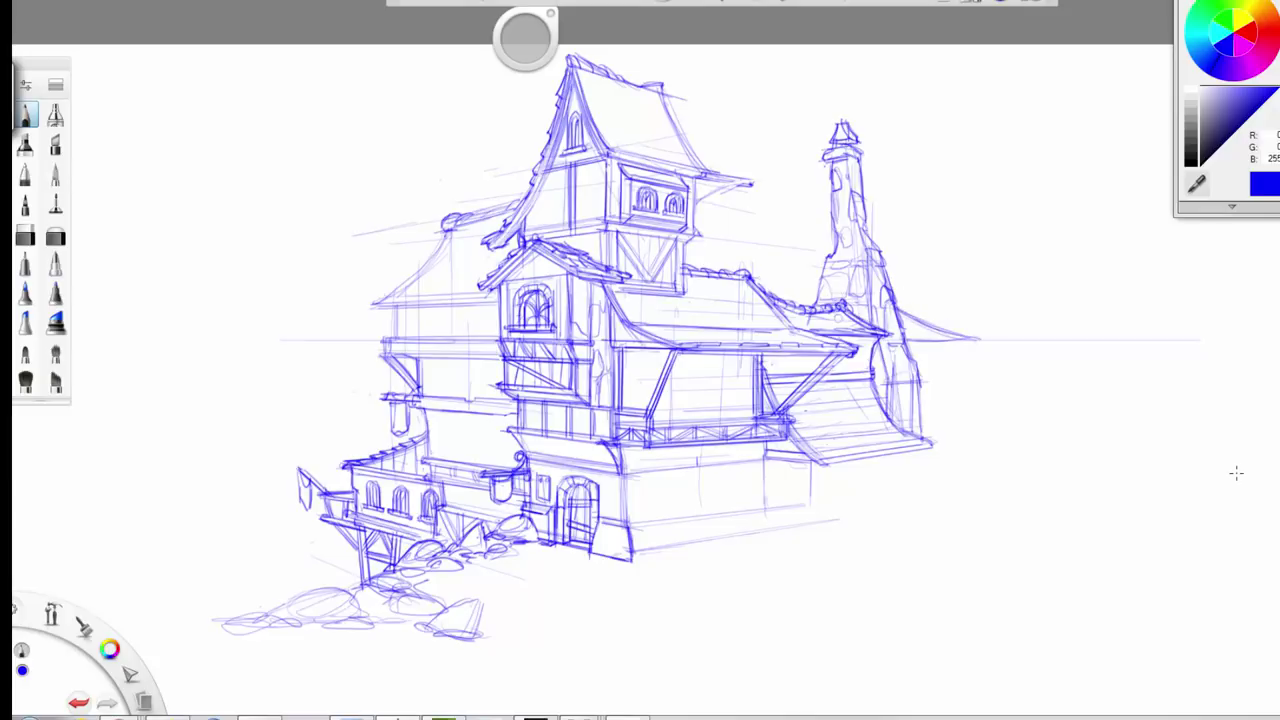
{"action": "mouse_move", "coordinate": [903, 345]}
{"action": "left_mouse_down"}
{"action": "mouse_move", "coordinate": [969, 340]}
{"action": "mouse_move", "coordinate": [935, 430]}
{"action": "mouse_move", "coordinate": [948, 474]}
{"action": "left_mouse_up"}
{"action": "mouse_move", "coordinate": [943, 378]}
{"action": "left_mouse_down"}
{"action": "mouse_move", "coordinate": [938, 418]}
{"action": "mouse_move", "coordinate": [988, 380]}
{"action": "left_mouse_up"}
{"action": "key", "text": "ctrl+z"}
{"action": "mouse_move", "coordinate": [987, 375]}
{"action": "left_mouse_down"}
{"action": "mouse_move", "coordinate": [949, 381]}
{"action": "mouse_move", "coordinate": [946, 410]}
{"action": "mouse_move", "coordinate": [972, 424]}
{"action": "mouse_move", "coordinate": [949, 377]}
{"action": "left_mouse_up"}
{"action": "mouse_move", "coordinate": [904, 333]}
{"action": "left_mouse_down"}
{"action": "mouse_move", "coordinate": [940, 335]}
{"action": "mouse_move", "coordinate": [919, 317]}
{"action": "mouse_move", "coordinate": [907, 319]}
{"action": "mouse_move", "coordinate": [932, 338]}
{"action": "left_mouse_up"}
{"action": "left_click_drag", "start_coordinate": [929, 325], "coordinate": [971, 340]}
- Darken the chimney outline and complete the rear wing with an eave brace, a hanging banner and a rounded base edge
{"action": "left_click_drag", "start_coordinate": [910, 317], "coordinate": [864, 212]}
{"action": "mouse_move", "coordinate": [861, 181]}
{"action": "left_mouse_down"}
{"action": "mouse_move", "coordinate": [860, 155]}
{"action": "mouse_move", "coordinate": [850, 166]}
{"action": "left_mouse_up"}
{"action": "left_click_drag", "start_coordinate": [836, 190], "coordinate": [812, 292]}
{"action": "mouse_move", "coordinate": [948, 330]}
{"action": "left_mouse_down"}
{"action": "mouse_move", "coordinate": [1002, 326]}
{"action": "mouse_move", "coordinate": [986, 342]}
{"action": "left_mouse_up"}
{"action": "mouse_move", "coordinate": [968, 346]}
{"action": "left_mouse_down"}
{"action": "mouse_move", "coordinate": [998, 332]}
{"action": "mouse_move", "coordinate": [910, 394]}
{"action": "mouse_move", "coordinate": [934, 430]}
{"action": "left_mouse_up"}
{"action": "left_click_drag", "start_coordinate": [946, 474], "coordinate": [944, 436]}
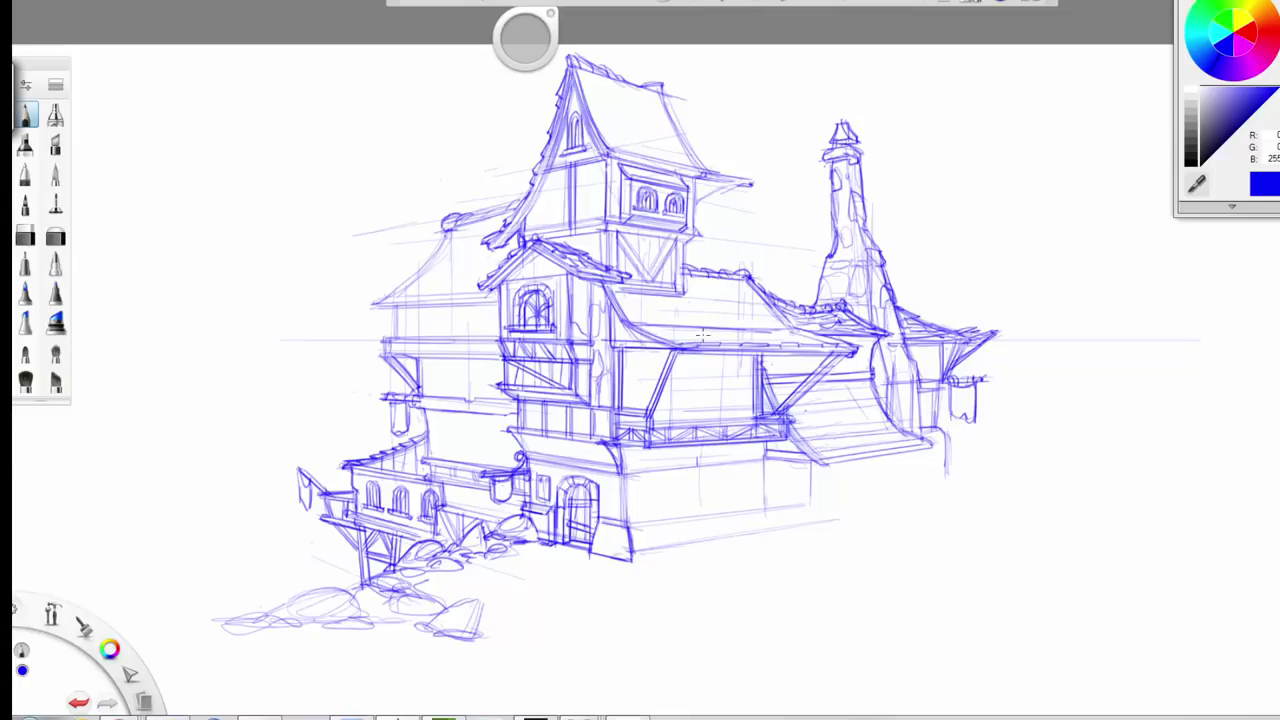
- Fill the upper and middle parts of the main right roof with rows of irregular shingles
{"action": "left_click_drag", "start_coordinate": [690, 331], "coordinate": [704, 340]}
{"action": "left_click_drag", "start_coordinate": [718, 332], "coordinate": [768, 341]}
{"action": "left_click_drag", "start_coordinate": [779, 332], "coordinate": [793, 343]}
{"action": "left_click_drag", "start_coordinate": [690, 284], "coordinate": [711, 311]}
{"action": "mouse_move", "coordinate": [715, 281]}
{"action": "left_mouse_down"}
{"action": "mouse_move", "coordinate": [727, 300]}
{"action": "mouse_move", "coordinate": [745, 292]}
{"action": "mouse_move", "coordinate": [714, 315]}
{"action": "mouse_move", "coordinate": [748, 318]}
{"action": "mouse_move", "coordinate": [704, 309]}
{"action": "left_mouse_up"}
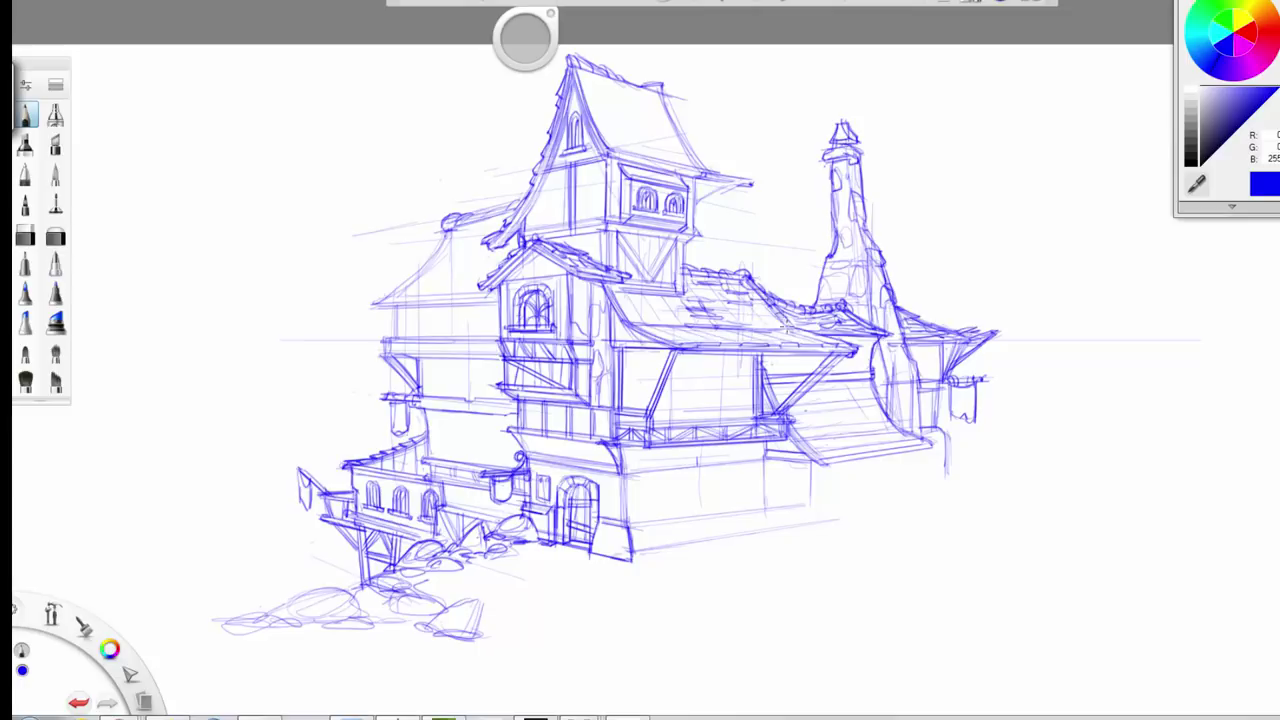
{"action": "mouse_move", "coordinate": [787, 324]}
{"action": "left_mouse_down"}
{"action": "mouse_move", "coordinate": [735, 318]}
{"action": "mouse_move", "coordinate": [746, 308]}
{"action": "left_mouse_up"}
{"action": "mouse_move", "coordinate": [658, 317]}
{"action": "left_mouse_down"}
{"action": "mouse_move", "coordinate": [630, 315]}
{"action": "mouse_move", "coordinate": [660, 302]}
{"action": "mouse_move", "coordinate": [618, 289]}
{"action": "mouse_move", "coordinate": [690, 318]}
{"action": "mouse_move", "coordinate": [750, 306]}
{"action": "mouse_move", "coordinate": [695, 279]}
{"action": "mouse_move", "coordinate": [770, 300]}
{"action": "mouse_move", "coordinate": [790, 324]}
{"action": "left_mouse_up"}
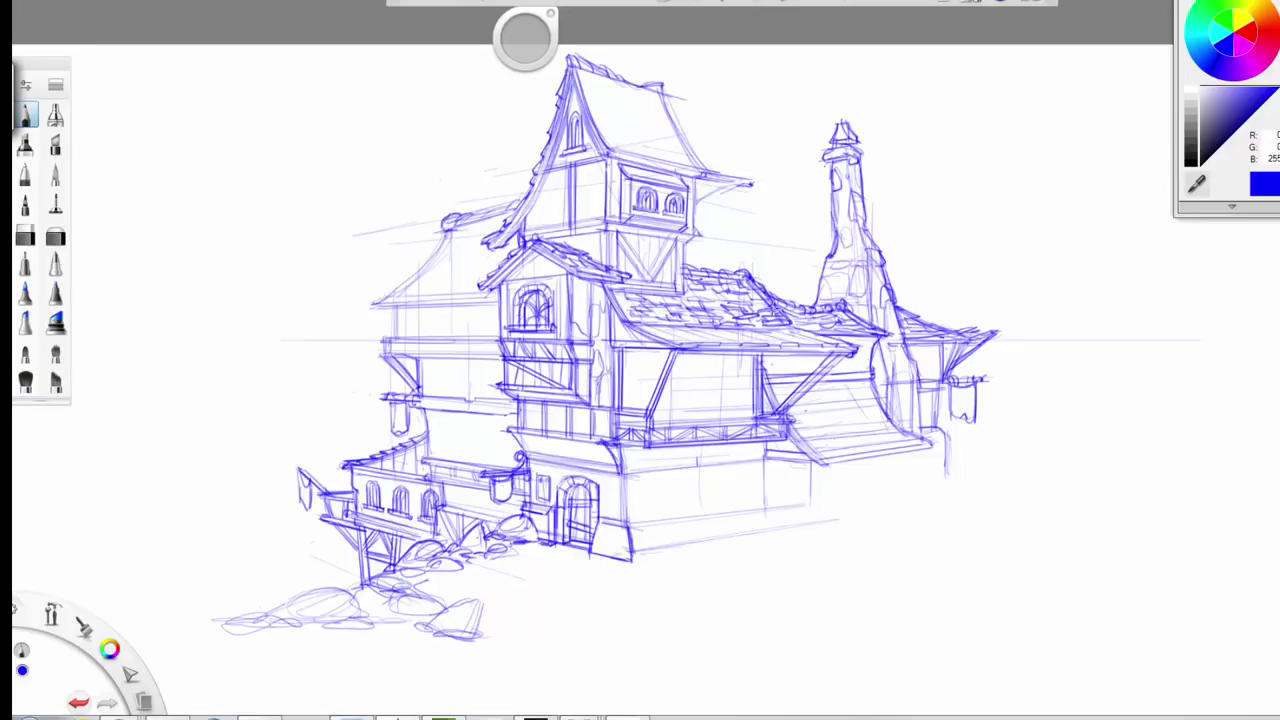
- Extend the shingles down to the main right roof's eave and firm up its corner and inner edge
{"action": "left_click_drag", "start_coordinate": [620, 296], "coordinate": [627, 312]}
{"action": "mouse_move", "coordinate": [698, 343]}
{"action": "left_mouse_down"}
{"action": "mouse_move", "coordinate": [662, 308]}
{"action": "mouse_move", "coordinate": [762, 333]}
{"action": "mouse_move", "coordinate": [832, 323]}
{"action": "mouse_move", "coordinate": [786, 333]}
{"action": "left_mouse_up"}
{"action": "left_click_drag", "start_coordinate": [828, 337], "coordinate": [796, 338]}
{"action": "left_click_drag", "start_coordinate": [856, 328], "coordinate": [838, 352]}
{"action": "left_click_drag", "start_coordinate": [862, 344], "coordinate": [812, 354]}
{"action": "left_click_drag", "start_coordinate": [608, 300], "coordinate": [610, 348]}
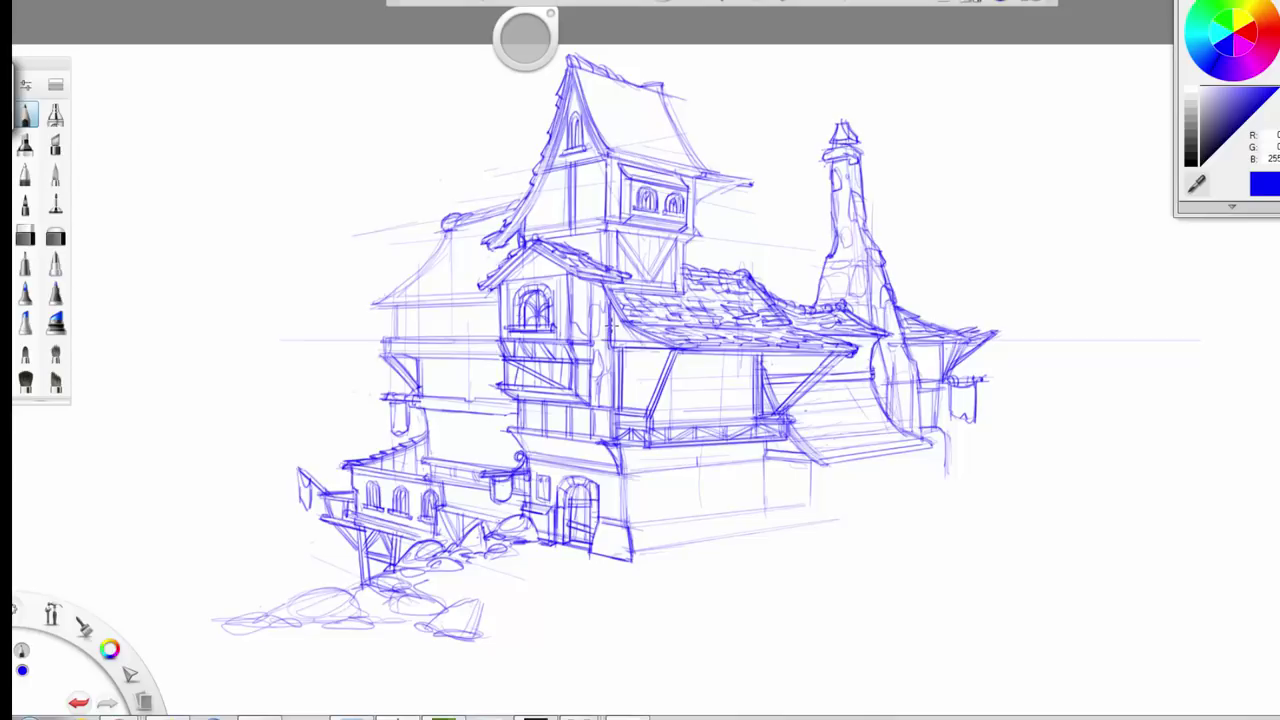
- Darken the left wing roof's eave and add tiles along its ridge
{"action": "mouse_move", "coordinate": [394, 308]}
{"action": "left_mouse_down"}
{"action": "mouse_move", "coordinate": [394, 346]}
{"action": "mouse_move", "coordinate": [502, 303]}
{"action": "left_mouse_up"}
{"action": "left_click_drag", "start_coordinate": [388, 300], "coordinate": [488, 295]}
{"action": "left_click_drag", "start_coordinate": [474, 220], "coordinate": [518, 203]}
{"action": "left_click_drag", "start_coordinate": [444, 218], "coordinate": [454, 224]}
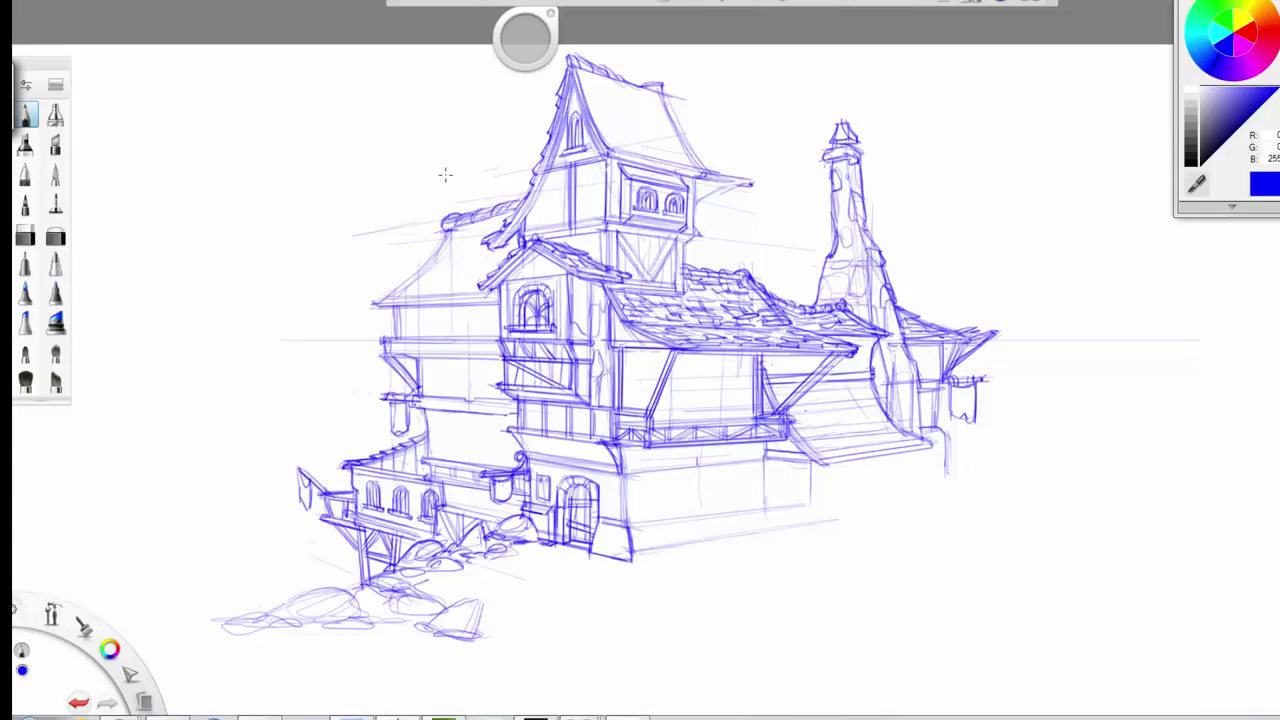
- Draw a stone chimney with two small pots rising from the left wing's roof
{"action": "mouse_move", "coordinate": [468, 212]}
{"action": "left_mouse_down"}
{"action": "mouse_move", "coordinate": [427, 200]}
{"action": "mouse_move", "coordinate": [468, 214]}
{"action": "mouse_move", "coordinate": [433, 221]}
{"action": "mouse_move", "coordinate": [444, 227]}
{"action": "mouse_move", "coordinate": [484, 213]}
{"action": "mouse_move", "coordinate": [469, 234]}
{"action": "mouse_move", "coordinate": [497, 169]}
{"action": "left_mouse_up"}
{"action": "mouse_move", "coordinate": [457, 238]}
{"action": "left_mouse_down"}
{"action": "mouse_move", "coordinate": [507, 131]}
{"action": "mouse_move", "coordinate": [505, 193]}
{"action": "mouse_move", "coordinate": [493, 176]}
{"action": "mouse_move", "coordinate": [477, 187]}
{"action": "mouse_move", "coordinate": [492, 184]}
{"action": "mouse_move", "coordinate": [494, 151]}
{"action": "left_mouse_up"}
{"action": "mouse_move", "coordinate": [508, 143]}
{"action": "left_mouse_down"}
{"action": "mouse_move", "coordinate": [501, 133]}
{"action": "mouse_move", "coordinate": [493, 123]}
{"action": "mouse_move", "coordinate": [484, 130]}
{"action": "mouse_move", "coordinate": [508, 148]}
{"action": "mouse_move", "coordinate": [509, 200]}
{"action": "left_mouse_up"}
{"action": "mouse_move", "coordinate": [499, 153]}
{"action": "left_mouse_down"}
{"action": "mouse_move", "coordinate": [476, 190]}
{"action": "mouse_move", "coordinate": [496, 190]}
{"action": "mouse_move", "coordinate": [498, 154]}
{"action": "left_mouse_up"}
- Cover the left wing's roof with shingles and rework its sloping edge and eave corner
{"action": "mouse_move", "coordinate": [456, 218]}
{"action": "left_mouse_down"}
{"action": "mouse_move", "coordinate": [448, 231]}
{"action": "mouse_move", "coordinate": [477, 234]}
{"action": "mouse_move", "coordinate": [490, 190]}
{"action": "mouse_move", "coordinate": [380, 302]}
{"action": "left_mouse_up"}
{"action": "mouse_move", "coordinate": [428, 260]}
{"action": "left_mouse_down"}
{"action": "mouse_move", "coordinate": [380, 302]}
{"action": "mouse_move", "coordinate": [450, 285]}
{"action": "mouse_move", "coordinate": [468, 297]}
{"action": "mouse_move", "coordinate": [476, 280]}
{"action": "left_mouse_up"}
{"action": "left_click_drag", "start_coordinate": [436, 272], "coordinate": [500, 263]}
{"action": "mouse_move", "coordinate": [440, 256]}
{"action": "left_mouse_down"}
{"action": "mouse_move", "coordinate": [492, 248]}
{"action": "mouse_move", "coordinate": [480, 261]}
{"action": "mouse_move", "coordinate": [475, 246]}
{"action": "left_mouse_up"}
{"action": "mouse_move", "coordinate": [456, 289]}
{"action": "left_mouse_down"}
{"action": "mouse_move", "coordinate": [446, 296]}
{"action": "mouse_move", "coordinate": [480, 289]}
{"action": "mouse_move", "coordinate": [502, 264]}
{"action": "mouse_move", "coordinate": [446, 279]}
{"action": "mouse_move", "coordinate": [424, 262]}
{"action": "left_mouse_up"}
{"action": "left_click_drag", "start_coordinate": [375, 298], "coordinate": [404, 302]}
- Firm up the left wing's wall post and the horizontal beam lines beneath its upper floor
{"action": "left_click_drag", "start_coordinate": [419, 358], "coordinate": [421, 391]}
{"action": "left_click_drag", "start_coordinate": [502, 364], "coordinate": [419, 361]}
{"action": "left_click_drag", "start_coordinate": [492, 337], "coordinate": [380, 340]}
{"action": "left_click_drag", "start_coordinate": [390, 340], "coordinate": [505, 339]}
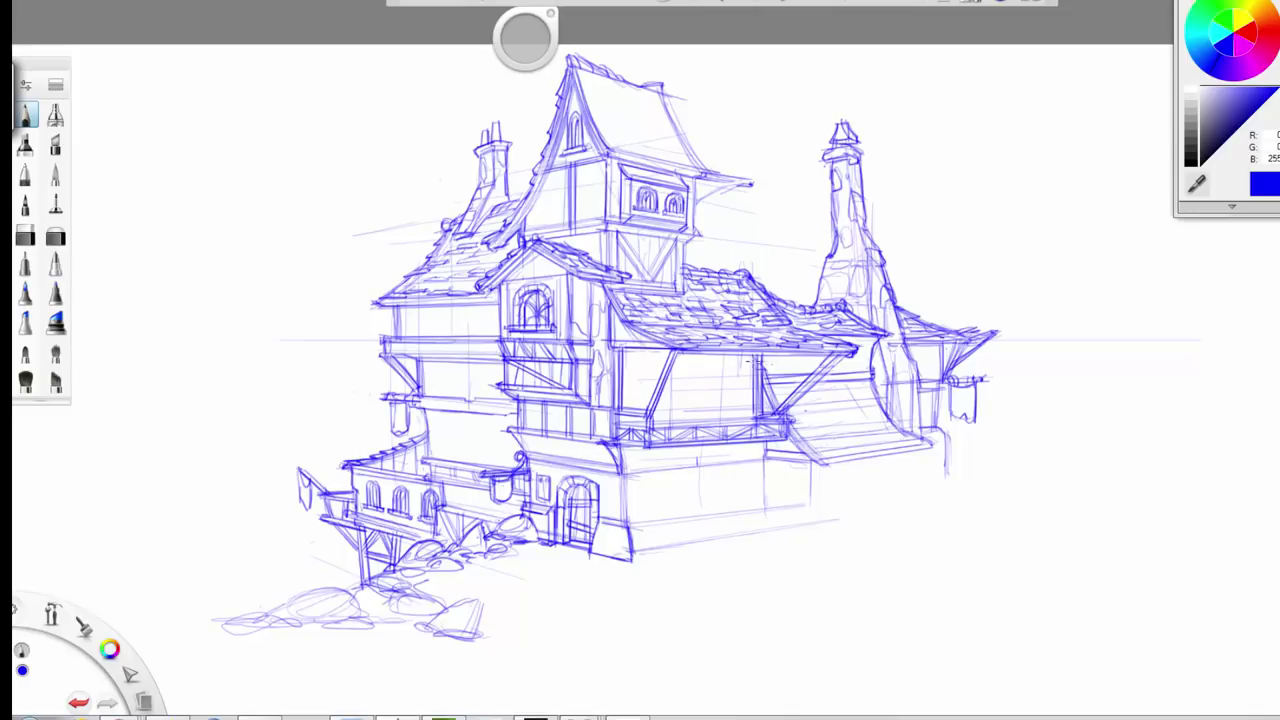
- Darken the line beneath the main right roof's eave, the diagonal roof braces and the line above the balcony railing
{"action": "mouse_move", "coordinate": [756, 363]}
{"action": "left_mouse_down"}
{"action": "mouse_move", "coordinate": [625, 369]}
{"action": "mouse_move", "coordinate": [757, 365]}
{"action": "mouse_move", "coordinate": [666, 364]}
{"action": "left_mouse_up"}
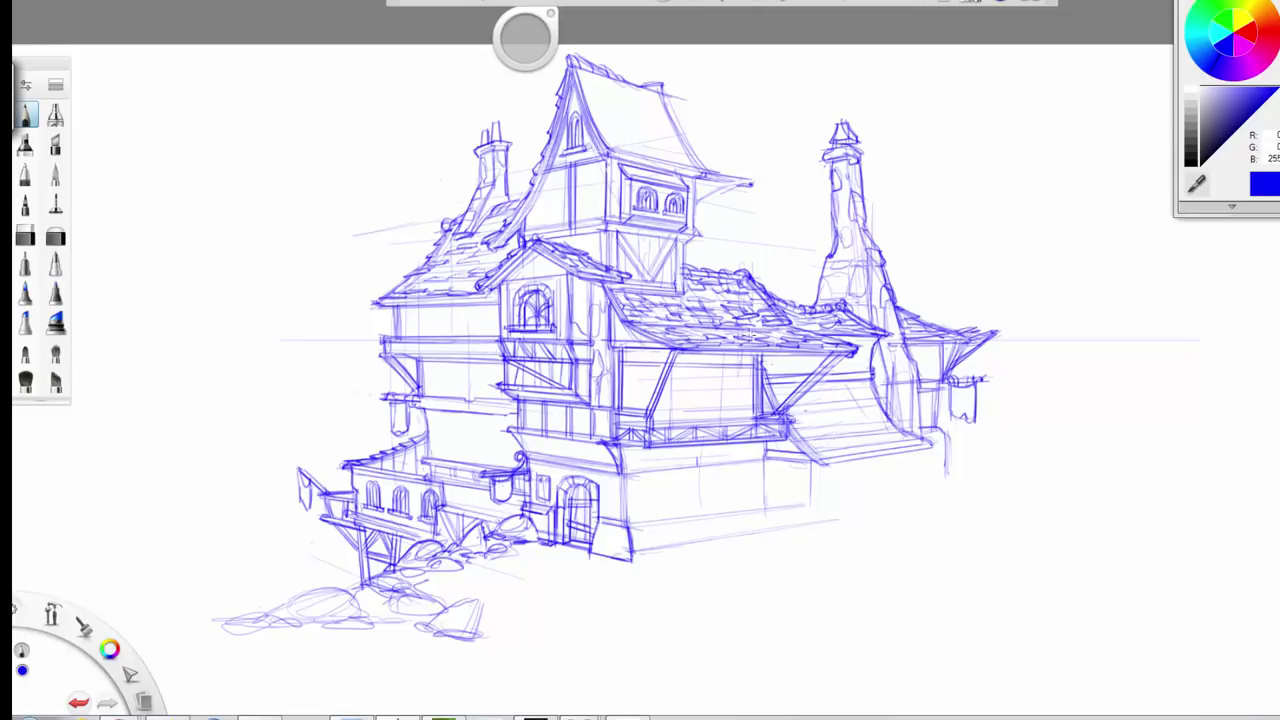
{"action": "left_click_drag", "start_coordinate": [848, 351], "coordinate": [796, 406]}
{"action": "left_click_drag", "start_coordinate": [848, 350], "coordinate": [790, 412]}
{"action": "left_click_drag", "start_coordinate": [663, 338], "coordinate": [652, 390]}
{"action": "left_click_drag", "start_coordinate": [818, 354], "coordinate": [796, 386]}
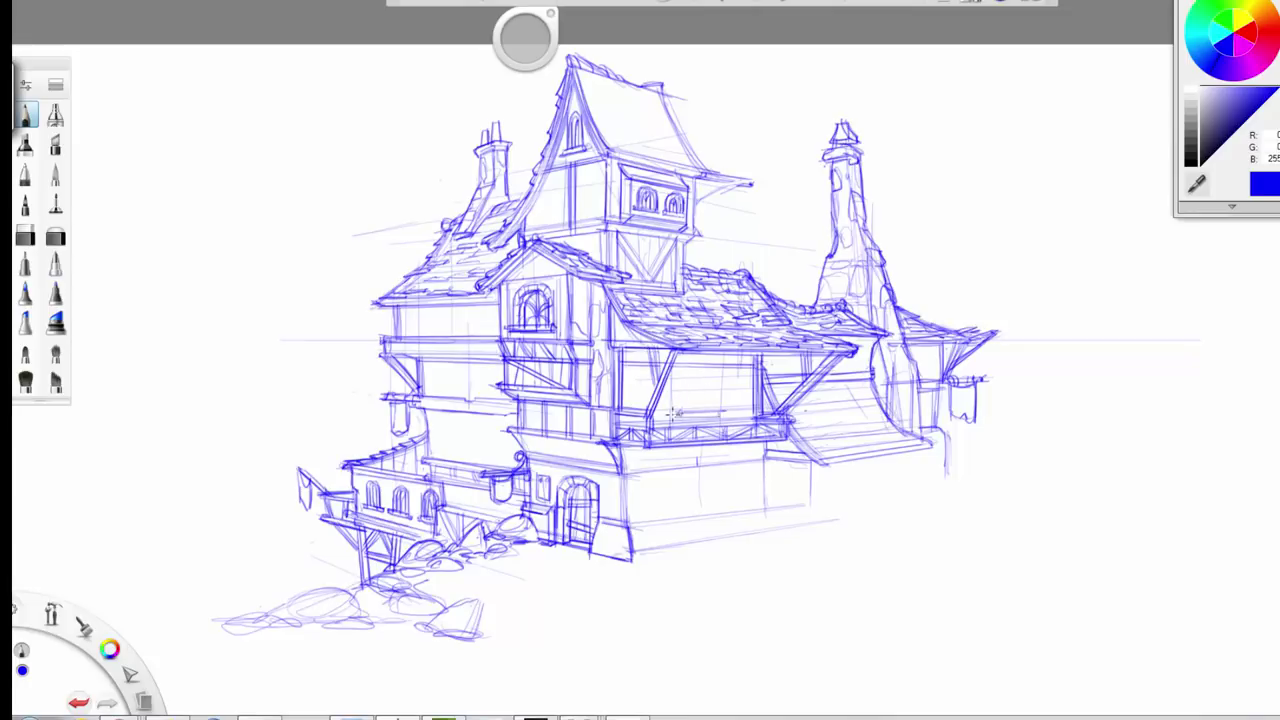
{"action": "mouse_move", "coordinate": [728, 409]}
{"action": "left_mouse_down"}
{"action": "mouse_move", "coordinate": [750, 407]}
{"action": "mouse_move", "coordinate": [667, 416]}
{"action": "mouse_move", "coordinate": [689, 414]}
{"action": "left_mouse_up"}
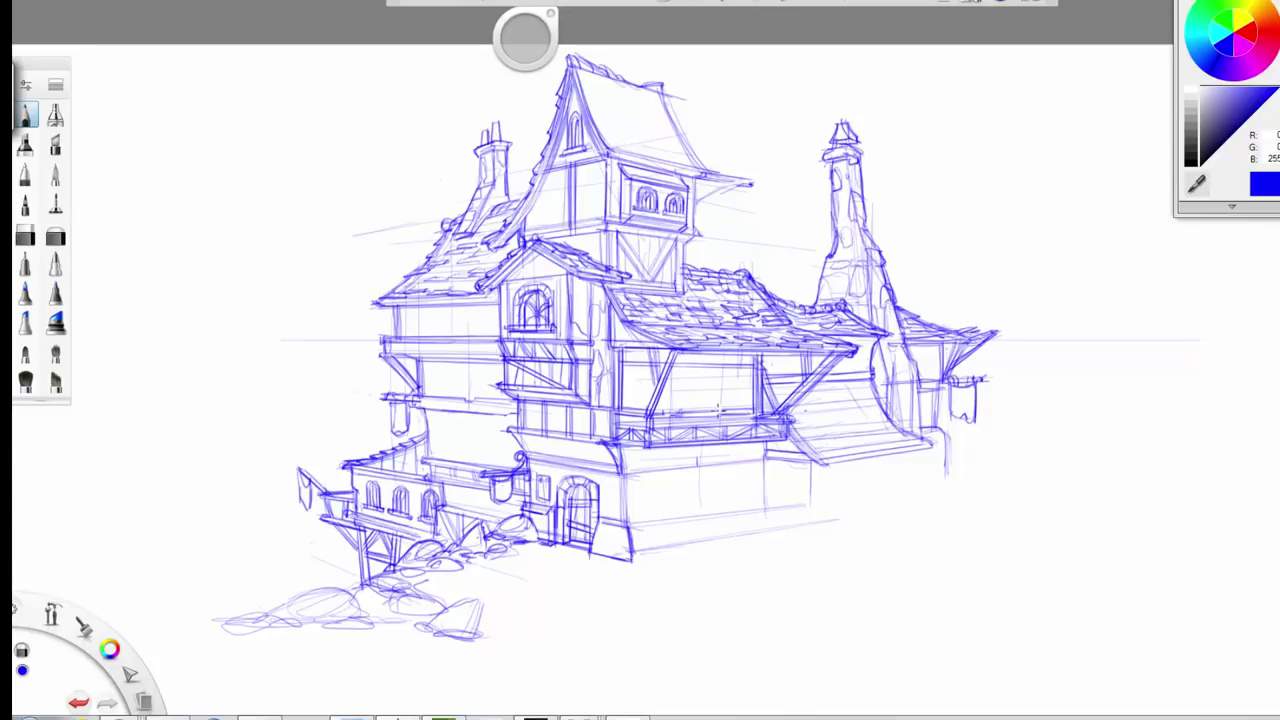
- Draw a framed arched window with panes on the wall behind the right balcony
{"action": "mouse_move", "coordinate": [683, 379]}
{"action": "left_mouse_down"}
{"action": "mouse_move", "coordinate": [683, 416]}
{"action": "mouse_move", "coordinate": [711, 416]}
{"action": "left_mouse_up"}
{"action": "mouse_move", "coordinate": [699, 367]}
{"action": "left_mouse_down"}
{"action": "mouse_move", "coordinate": [715, 379]}
{"action": "mouse_move", "coordinate": [678, 381]}
{"action": "mouse_move", "coordinate": [679, 412]}
{"action": "mouse_move", "coordinate": [704, 363]}
{"action": "mouse_move", "coordinate": [709, 412]}
{"action": "mouse_move", "coordinate": [690, 414]}
{"action": "mouse_move", "coordinate": [704, 376]}
{"action": "mouse_move", "coordinate": [686, 414]}
{"action": "mouse_move", "coordinate": [713, 410]}
{"action": "left_mouse_up"}
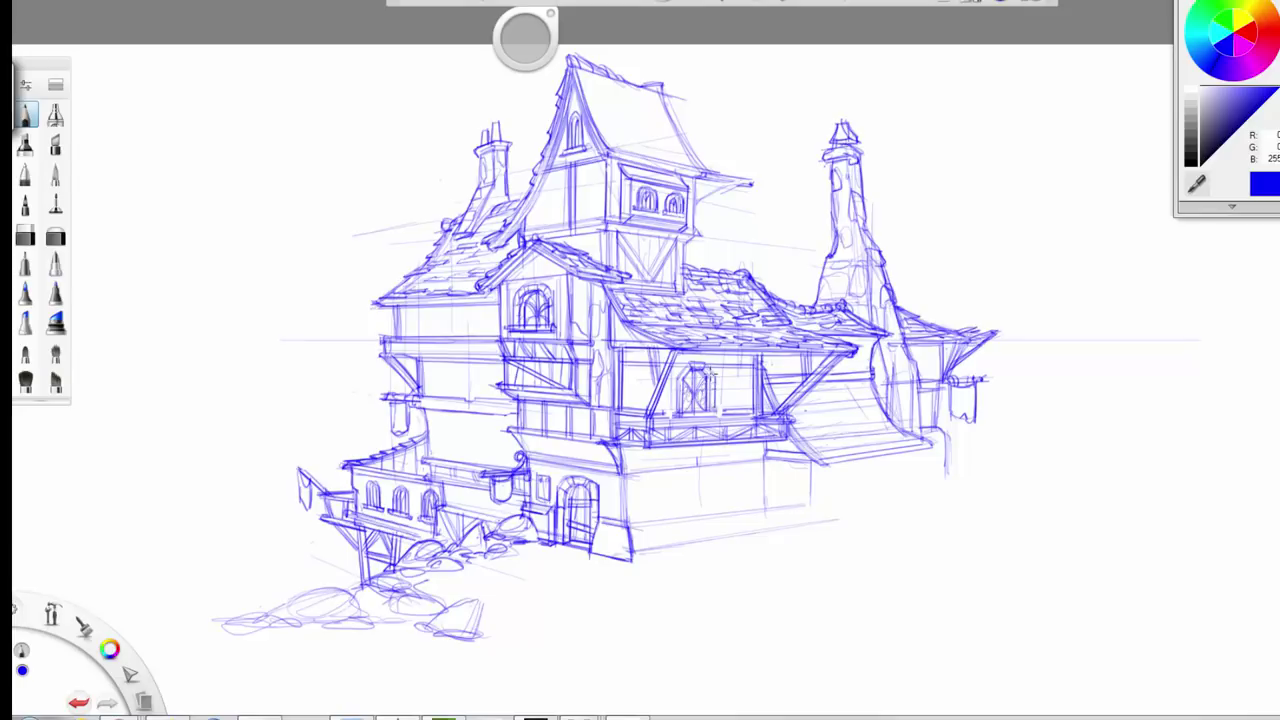
{"action": "left_click_drag", "start_coordinate": [682, 368], "coordinate": [682, 416]}
- Draw horizontal beams, vertical posts and diagonal timber braces on the wall band beneath the right balcony
{"action": "mouse_move", "coordinate": [714, 413]}
{"action": "left_mouse_down"}
{"action": "mouse_move", "coordinate": [766, 459]}
{"action": "mouse_move", "coordinate": [627, 473]}
{"action": "left_mouse_up"}
{"action": "left_click_drag", "start_coordinate": [752, 472], "coordinate": [630, 484]}
{"action": "left_click_drag", "start_coordinate": [770, 454], "coordinate": [656, 468]}
{"action": "left_click_drag", "start_coordinate": [658, 464], "coordinate": [622, 470]}
{"action": "left_click_drag", "start_coordinate": [695, 444], "coordinate": [697, 466]}
{"action": "left_click_drag", "start_coordinate": [627, 444], "coordinate": [629, 478]}
{"action": "left_click_drag", "start_coordinate": [732, 443], "coordinate": [733, 462]}
{"action": "left_click_drag", "start_coordinate": [740, 443], "coordinate": [740, 461]}
{"action": "mouse_move", "coordinate": [662, 446]}
{"action": "left_mouse_down"}
{"action": "mouse_move", "coordinate": [671, 468]}
{"action": "mouse_move", "coordinate": [654, 468]}
{"action": "mouse_move", "coordinate": [667, 464]}
{"action": "left_mouse_up"}
{"action": "mouse_move", "coordinate": [691, 450]}
{"action": "left_mouse_down"}
{"action": "mouse_move", "coordinate": [670, 467]}
{"action": "mouse_move", "coordinate": [740, 460]}
{"action": "left_mouse_up"}
- Firm up the right wall corner, sketch the ground line curving away from it, and add a cluster of rocks
{"action": "mouse_move", "coordinate": [772, 419]}
{"action": "left_mouse_down"}
{"action": "mouse_move", "coordinate": [758, 430]}
{"action": "mouse_move", "coordinate": [763, 533]}
{"action": "left_mouse_up"}
{"action": "mouse_move", "coordinate": [810, 464]}
{"action": "left_mouse_down"}
{"action": "mouse_move", "coordinate": [808, 527]}
{"action": "mouse_move", "coordinate": [830, 562]}
{"action": "mouse_move", "coordinate": [990, 616]}
{"action": "left_mouse_up"}
{"action": "left_click_drag", "start_coordinate": [880, 618], "coordinate": [1008, 624]}
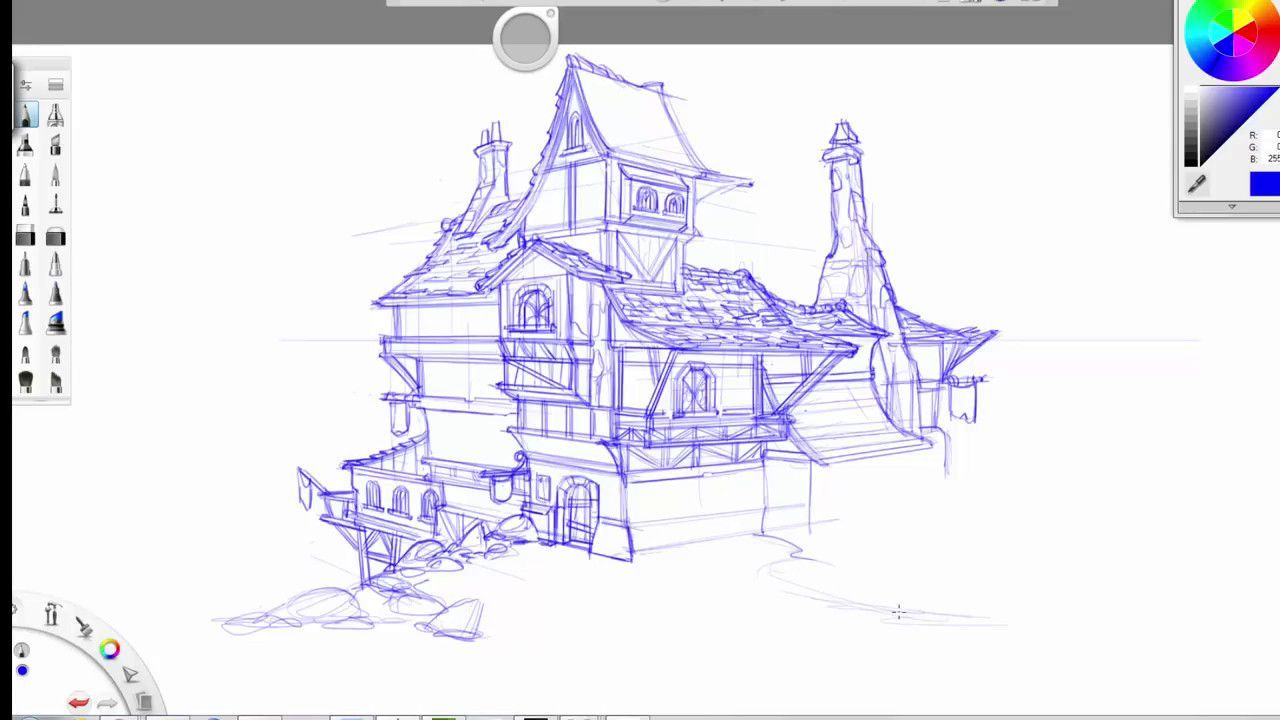
{"action": "mouse_move", "coordinate": [906, 589]}
{"action": "left_mouse_down"}
{"action": "mouse_move", "coordinate": [880, 602]}
{"action": "mouse_move", "coordinate": [885, 620]}
{"action": "mouse_move", "coordinate": [800, 592]}
{"action": "mouse_move", "coordinate": [812, 577]}
{"action": "mouse_move", "coordinate": [771, 577]}
{"action": "mouse_move", "coordinate": [765, 548]}
{"action": "mouse_move", "coordinate": [762, 575]}
{"action": "mouse_move", "coordinate": [800, 562]}
{"action": "mouse_move", "coordinate": [808, 578]}
{"action": "mouse_move", "coordinate": [785, 572]}
{"action": "mouse_move", "coordinate": [800, 598]}
{"action": "mouse_move", "coordinate": [810, 582]}
{"action": "left_mouse_up"}
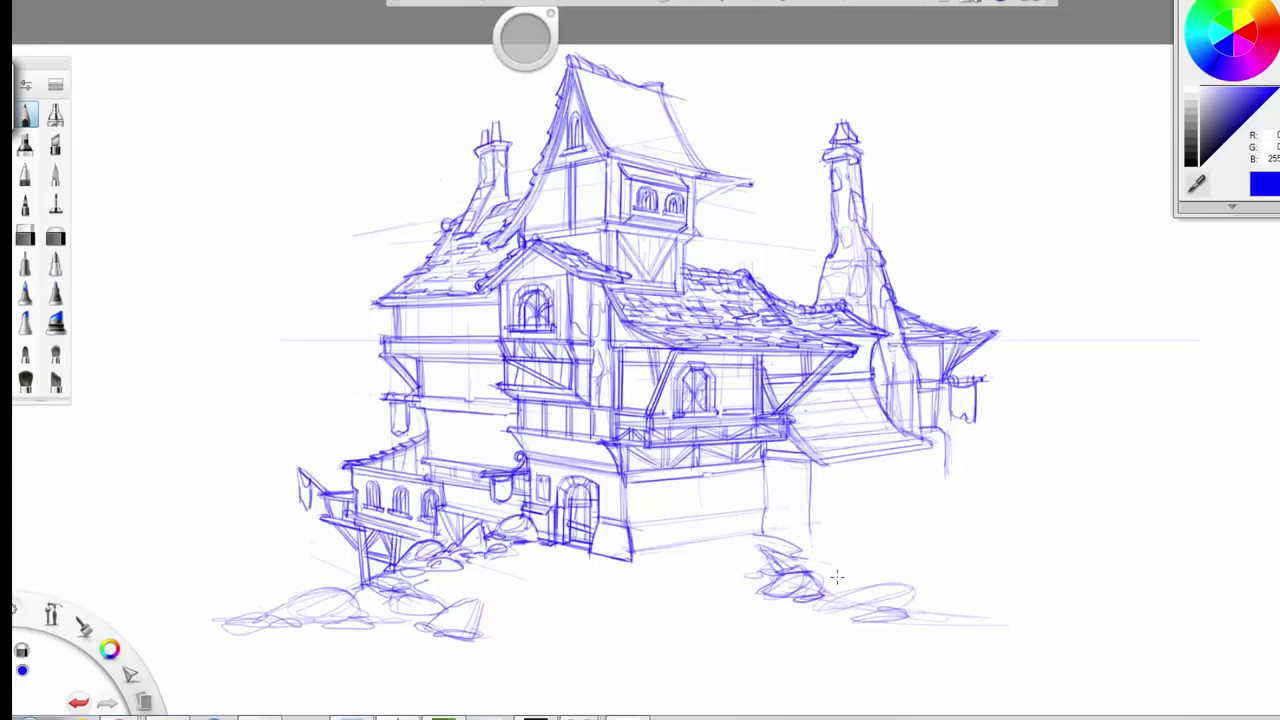
- Cover the lower right roof with rows of shingles from the eave up to the top
{"action": "mouse_move", "coordinate": [872, 458]}
{"action": "left_mouse_down"}
{"action": "mouse_move", "coordinate": [815, 465]}
{"action": "mouse_move", "coordinate": [850, 446]}
{"action": "mouse_move", "coordinate": [938, 438]}
{"action": "left_mouse_up"}
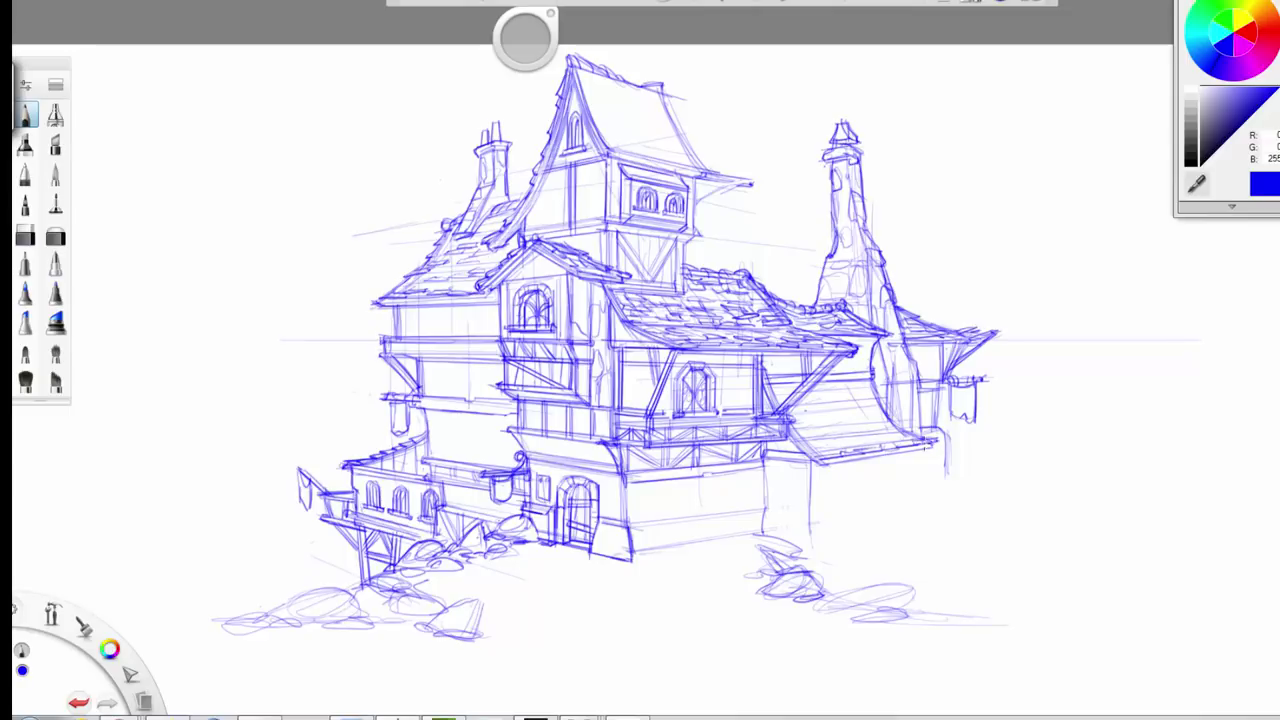
{"action": "mouse_move", "coordinate": [821, 447]}
{"action": "left_mouse_down"}
{"action": "mouse_move", "coordinate": [840, 438]}
{"action": "mouse_move", "coordinate": [810, 446]}
{"action": "mouse_move", "coordinate": [828, 426]}
{"action": "mouse_move", "coordinate": [890, 428]}
{"action": "left_mouse_up"}
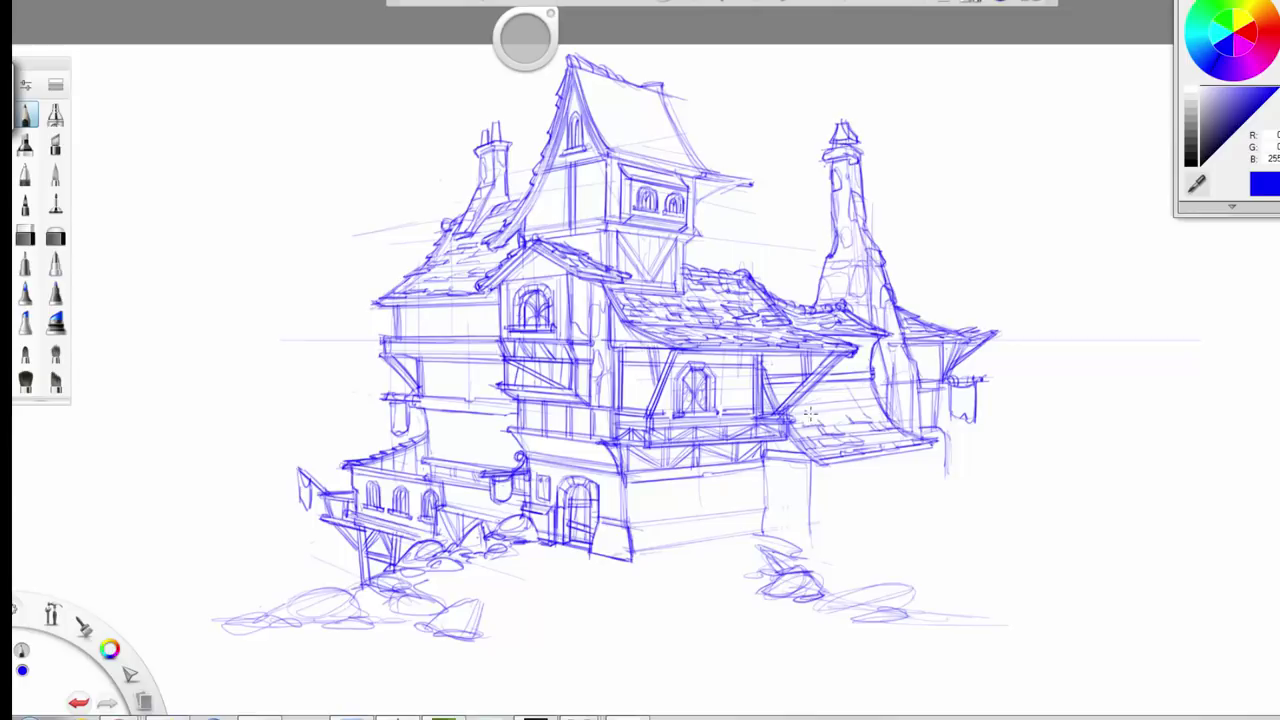
{"action": "mouse_move", "coordinate": [845, 408]}
{"action": "left_mouse_down"}
{"action": "mouse_move", "coordinate": [866, 405]}
{"action": "mouse_move", "coordinate": [792, 392]}
{"action": "mouse_move", "coordinate": [848, 390]}
{"action": "mouse_move", "coordinate": [895, 438]}
{"action": "mouse_move", "coordinate": [930, 446]}
{"action": "left_mouse_up"}
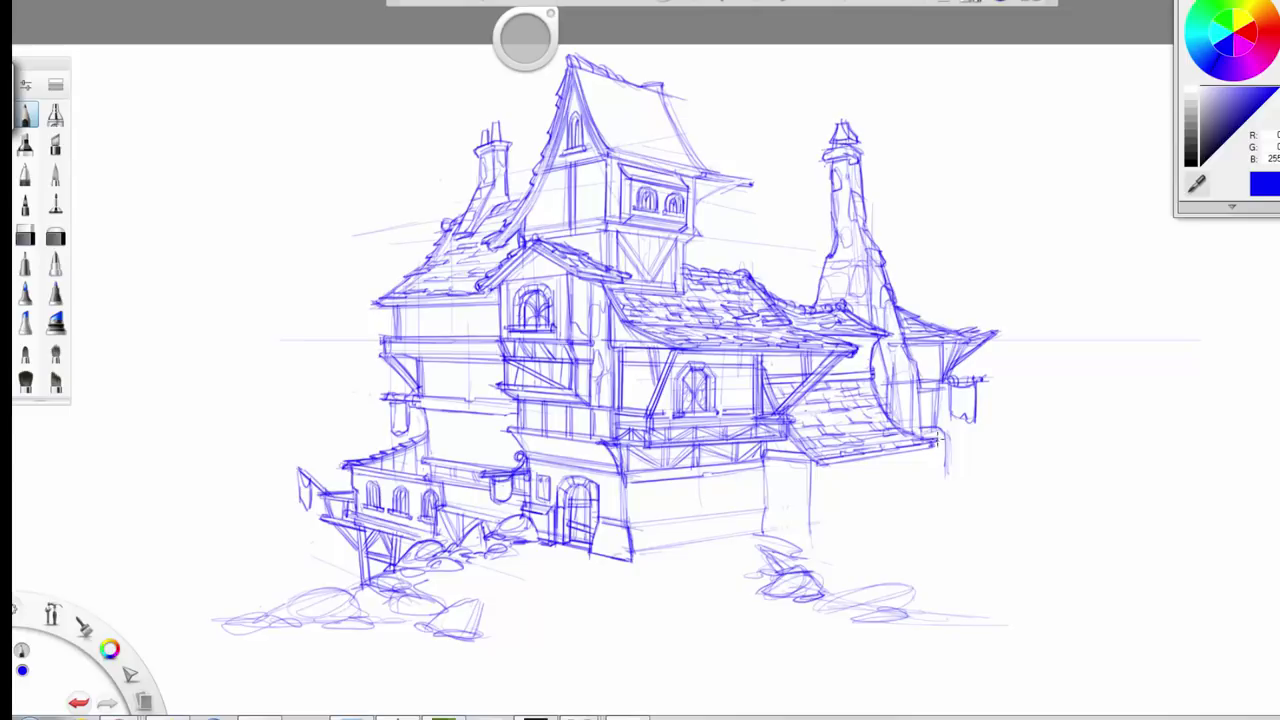
- Add stones along the building's base and path, and draw a lamp post in front of the tower's corner
{"action": "mouse_move", "coordinate": [766, 508]}
{"action": "left_mouse_down"}
{"action": "mouse_move", "coordinate": [821, 515]}
{"action": "mouse_move", "coordinate": [807, 537]}
{"action": "mouse_move", "coordinate": [778, 522]}
{"action": "mouse_move", "coordinate": [770, 538]}
{"action": "mouse_move", "coordinate": [734, 530]}
{"action": "mouse_move", "coordinate": [756, 528]}
{"action": "left_mouse_up"}
{"action": "mouse_move", "coordinate": [632, 546]}
{"action": "left_mouse_down"}
{"action": "mouse_move", "coordinate": [668, 540]}
{"action": "mouse_move", "coordinate": [670, 522]}
{"action": "mouse_move", "coordinate": [690, 536]}
{"action": "mouse_move", "coordinate": [653, 551]}
{"action": "mouse_move", "coordinate": [750, 542]}
{"action": "mouse_move", "coordinate": [706, 570]}
{"action": "left_mouse_up"}
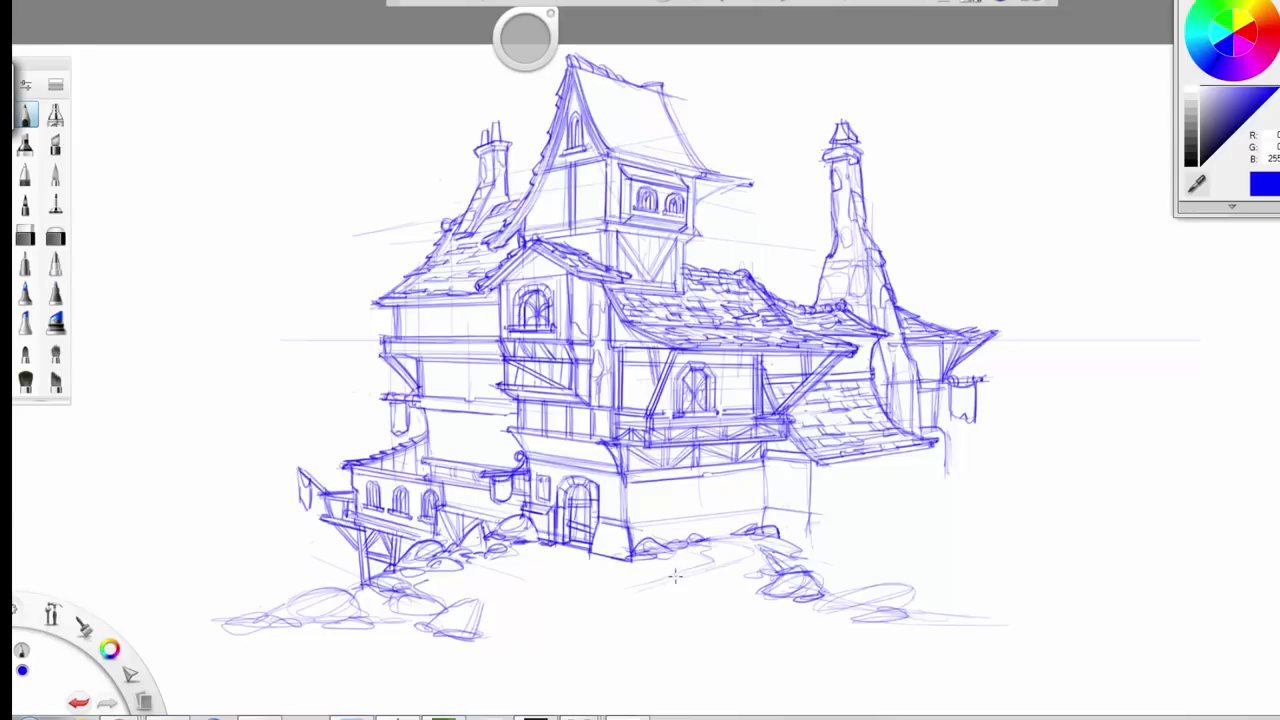
{"action": "mouse_move", "coordinate": [570, 560]}
{"action": "left_mouse_down"}
{"action": "mouse_move", "coordinate": [530, 572]}
{"action": "mouse_move", "coordinate": [558, 572]}
{"action": "mouse_move", "coordinate": [578, 598]}
{"action": "mouse_move", "coordinate": [600, 565]}
{"action": "mouse_move", "coordinate": [632, 570]}
{"action": "mouse_move", "coordinate": [562, 562]}
{"action": "mouse_move", "coordinate": [575, 544]}
{"action": "mouse_move", "coordinate": [490, 562]}
{"action": "mouse_move", "coordinate": [518, 539]}
{"action": "left_mouse_up"}
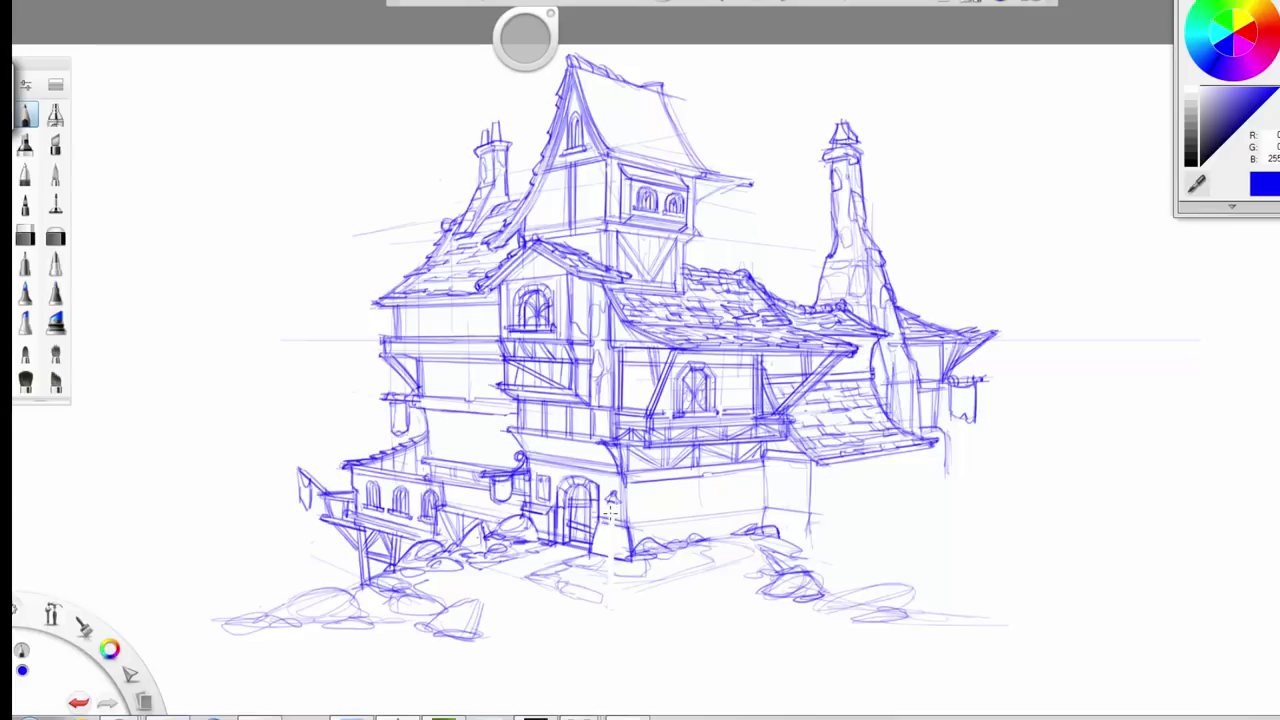
{"action": "mouse_move", "coordinate": [610, 498]}
{"action": "left_mouse_down"}
{"action": "mouse_move", "coordinate": [605, 611]}
{"action": "mouse_move", "coordinate": [617, 612]}
{"action": "mouse_move", "coordinate": [516, 576]}
{"action": "mouse_move", "coordinate": [563, 580]}
{"action": "left_mouse_up"}
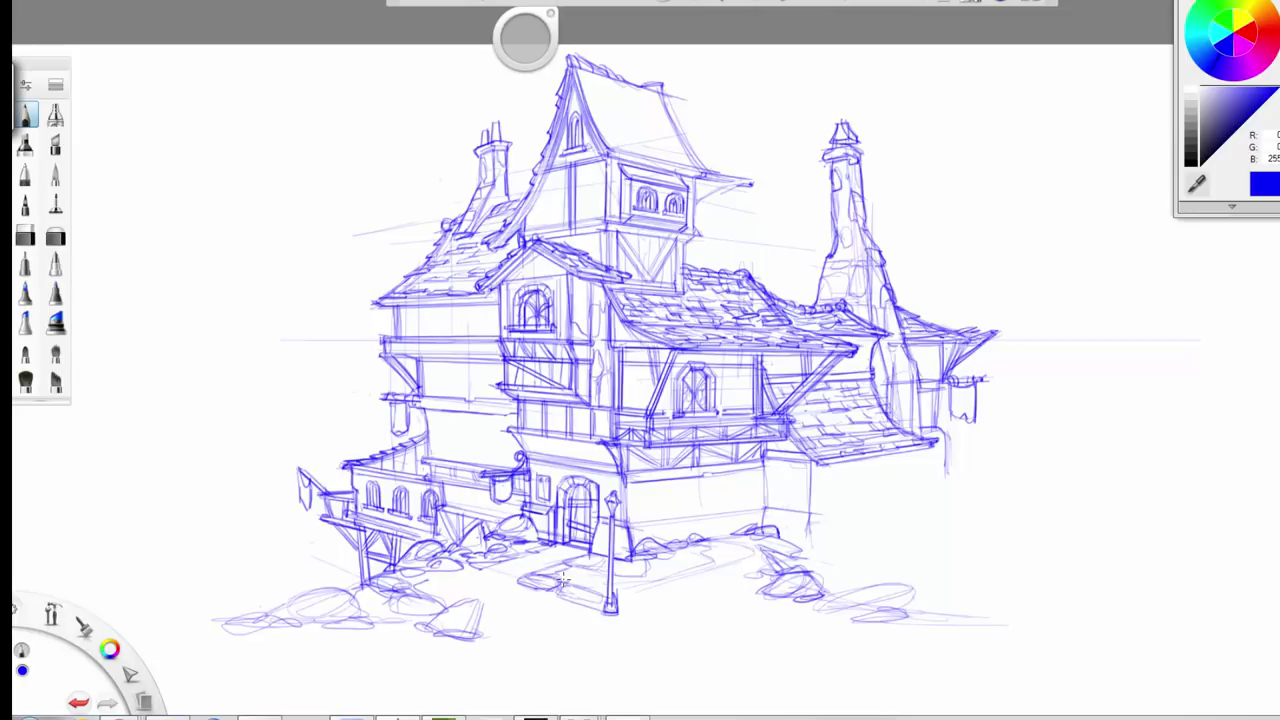
{"action": "mouse_move", "coordinate": [620, 598]}
{"action": "left_mouse_down"}
{"action": "mouse_move", "coordinate": [670, 593]}
{"action": "mouse_move", "coordinate": [622, 606]}
{"action": "mouse_move", "coordinate": [686, 550]}
{"action": "mouse_move", "coordinate": [708, 548]}
{"action": "left_mouse_up"}
- Define the lower right wing's walls and bottom edge, and undo the last diagonal stroke beneath it
{"action": "mouse_move", "coordinate": [772, 502]}
{"action": "left_mouse_down"}
{"action": "mouse_move", "coordinate": [622, 526]}
{"action": "mouse_move", "coordinate": [768, 500]}
{"action": "mouse_move", "coordinate": [765, 528]}
{"action": "left_mouse_up"}
{"action": "mouse_move", "coordinate": [934, 446]}
{"action": "left_mouse_down"}
{"action": "mouse_move", "coordinate": [926, 494]}
{"action": "mouse_move", "coordinate": [806, 516]}
{"action": "mouse_move", "coordinate": [934, 480]}
{"action": "mouse_move", "coordinate": [800, 518]}
{"action": "mouse_move", "coordinate": [806, 530]}
{"action": "mouse_move", "coordinate": [764, 500]}
{"action": "left_mouse_up"}
{"action": "mouse_move", "coordinate": [931, 488]}
{"action": "left_mouse_down"}
{"action": "mouse_move", "coordinate": [872, 536]}
{"action": "mouse_move", "coordinate": [908, 521]}
{"action": "mouse_move", "coordinate": [862, 535]}
{"action": "left_mouse_up"}
{"action": "key", "text": "ctrl+z"}
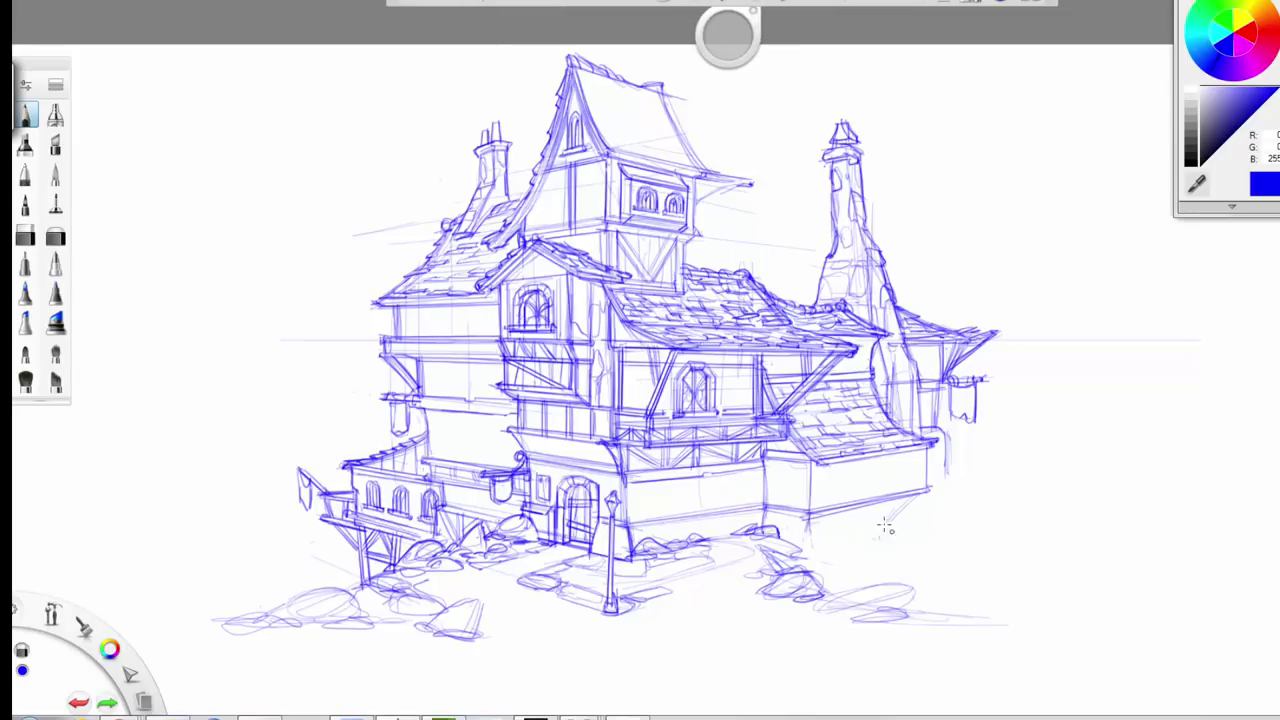
{"action": "mouse_move", "coordinate": [1049, 480]}
{"action": "left_mouse_down"}
{"action": "mouse_move", "coordinate": [1070, 506]}
{"action": "mouse_move", "coordinate": [1093, 497]}
{"action": "left_mouse_up"}
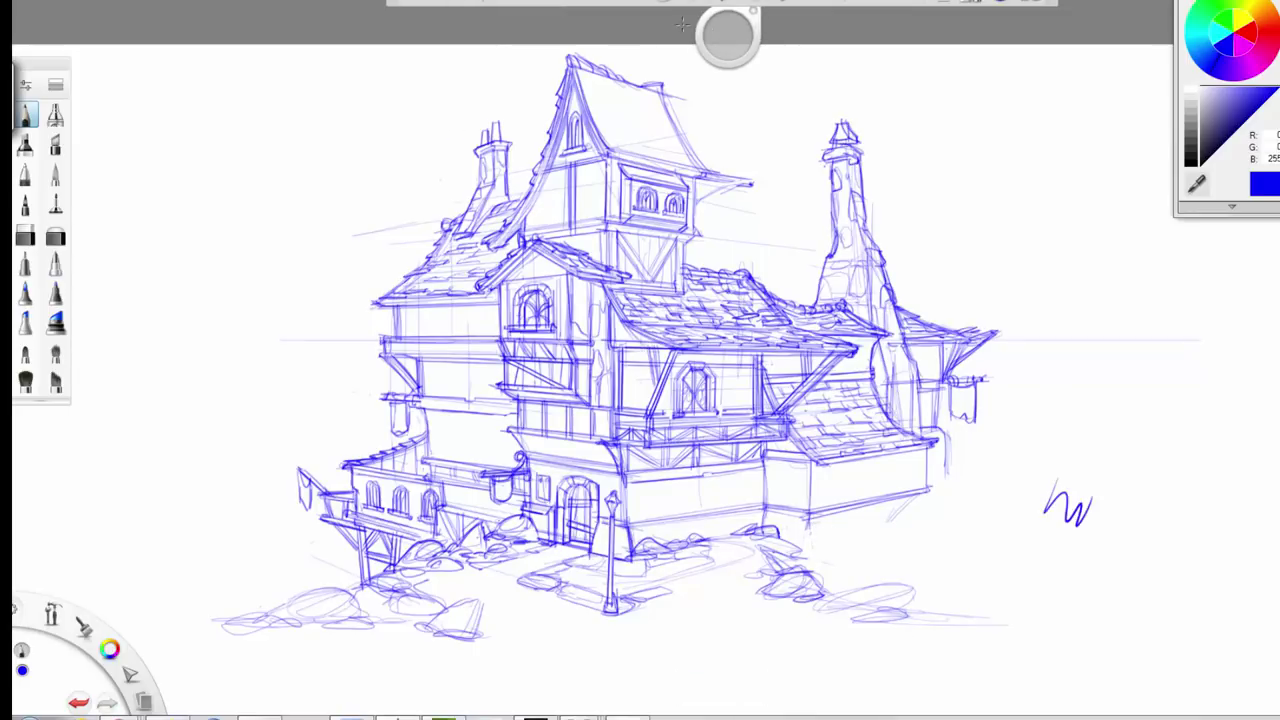
{"action": "left_click_drag", "start_coordinate": [726, 37], "coordinate": [717, 36]}
{"action": "mouse_move", "coordinate": [1091, 500]}
{"action": "left_mouse_down"}
{"action": "mouse_move", "coordinate": [1080, 522]}
{"action": "mouse_move", "coordinate": [1063, 480]}
{"action": "left_mouse_up"}
{"action": "key", "text": "ctrl+z"}
{"action": "key", "text": "ctrl+z"}
- Undo the first floor beam line under the lower right wing and redraw it along both walls
{"action": "left_click_drag", "start_coordinate": [910, 500], "coordinate": [806, 520]}
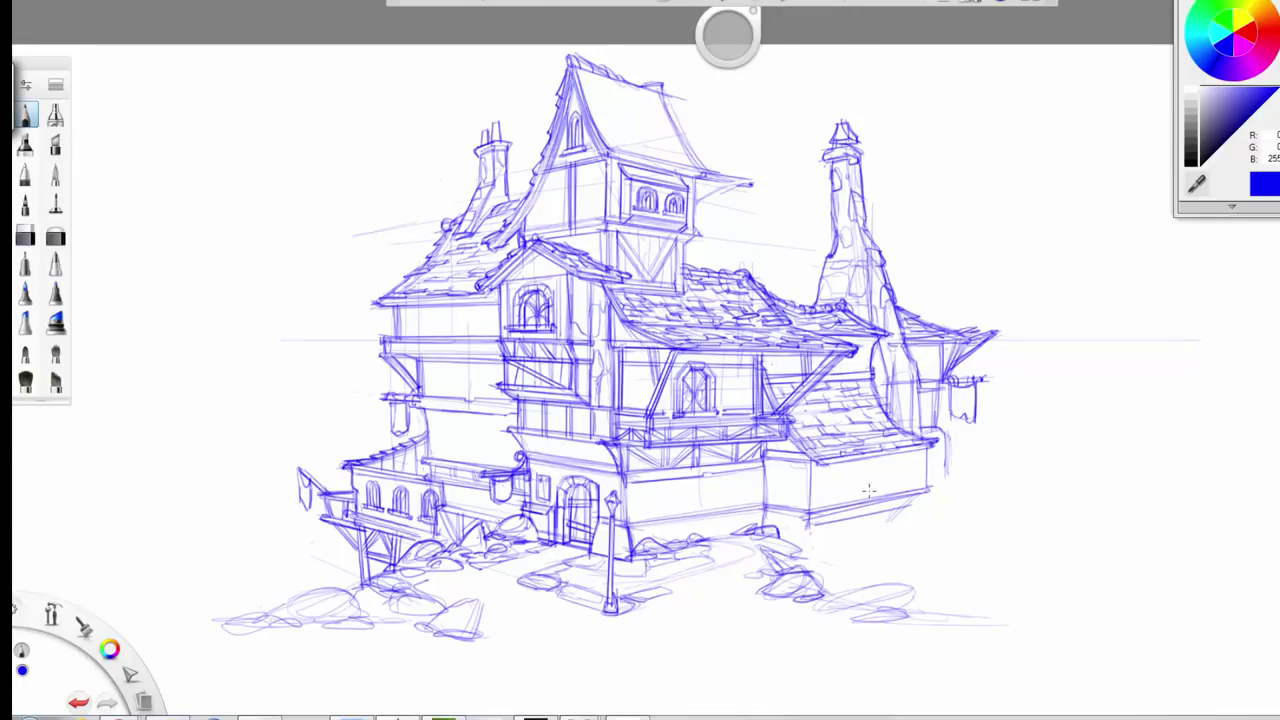
{"action": "key", "text": "ctrl+z"}
{"action": "mouse_move", "coordinate": [908, 499]}
{"action": "left_mouse_down"}
{"action": "mouse_move", "coordinate": [796, 534]}
{"action": "mouse_move", "coordinate": [795, 597]}
{"action": "mouse_move", "coordinate": [804, 528]}
{"action": "mouse_move", "coordinate": [762, 522]}
{"action": "left_mouse_up"}
- Add support posts beneath the lower right wing reaching down to the rocks, and darken the beam above them
{"action": "left_click_drag", "start_coordinate": [887, 514], "coordinate": [874, 586]}
{"action": "mouse_move", "coordinate": [880, 585]}
{"action": "left_mouse_down"}
{"action": "mouse_move", "coordinate": [891, 517]}
{"action": "mouse_move", "coordinate": [877, 587]}
{"action": "left_mouse_up"}
{"action": "left_click_drag", "start_coordinate": [884, 511], "coordinate": [879, 566]}
{"action": "mouse_move", "coordinate": [804, 540]}
{"action": "left_mouse_down"}
{"action": "mouse_move", "coordinate": [830, 533]}
{"action": "mouse_move", "coordinate": [816, 582]}
{"action": "mouse_move", "coordinate": [805, 578]}
{"action": "mouse_move", "coordinate": [823, 600]}
{"action": "left_mouse_up"}
{"action": "left_click_drag", "start_coordinate": [814, 532], "coordinate": [892, 512]}
{"action": "left_click_drag", "start_coordinate": [776, 528], "coordinate": [805, 540]}
{"action": "mouse_move", "coordinate": [878, 516]}
{"action": "left_mouse_down"}
{"action": "mouse_move", "coordinate": [906, 516]}
{"action": "mouse_move", "coordinate": [866, 592]}
{"action": "left_mouse_up"}
{"action": "left_click_drag", "start_coordinate": [896, 518], "coordinate": [884, 586]}
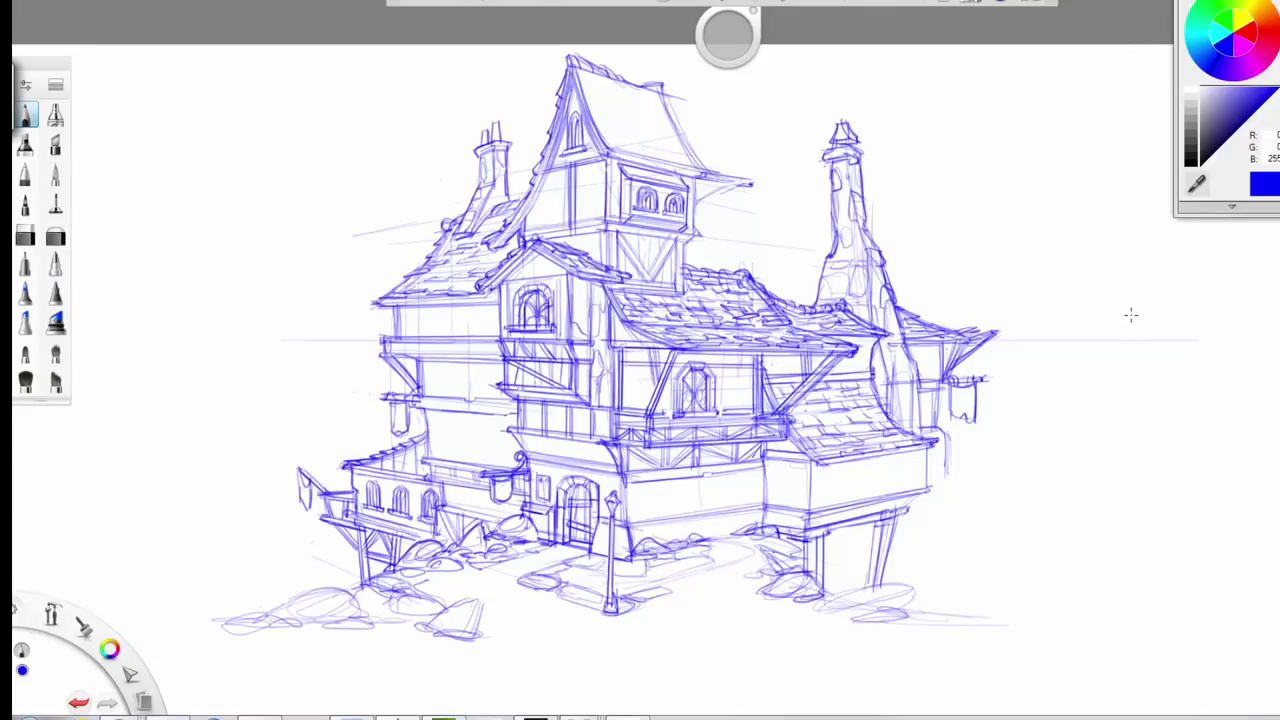
- Sketch a deck's receding edges beyond the lower right wing, and draw rocks with ground lines around the wing's support posts
{"action": "mouse_move", "coordinate": [924, 466]}
{"action": "left_mouse_down"}
{"action": "mouse_move", "coordinate": [958, 459]}
{"action": "mouse_move", "coordinate": [922, 475]}
{"action": "mouse_move", "coordinate": [1021, 460]}
{"action": "mouse_move", "coordinate": [963, 453]}
{"action": "mouse_move", "coordinate": [1022, 454]}
{"action": "mouse_move", "coordinate": [1007, 442]}
{"action": "mouse_move", "coordinate": [994, 452]}
{"action": "mouse_move", "coordinate": [1037, 454]}
{"action": "left_mouse_up"}
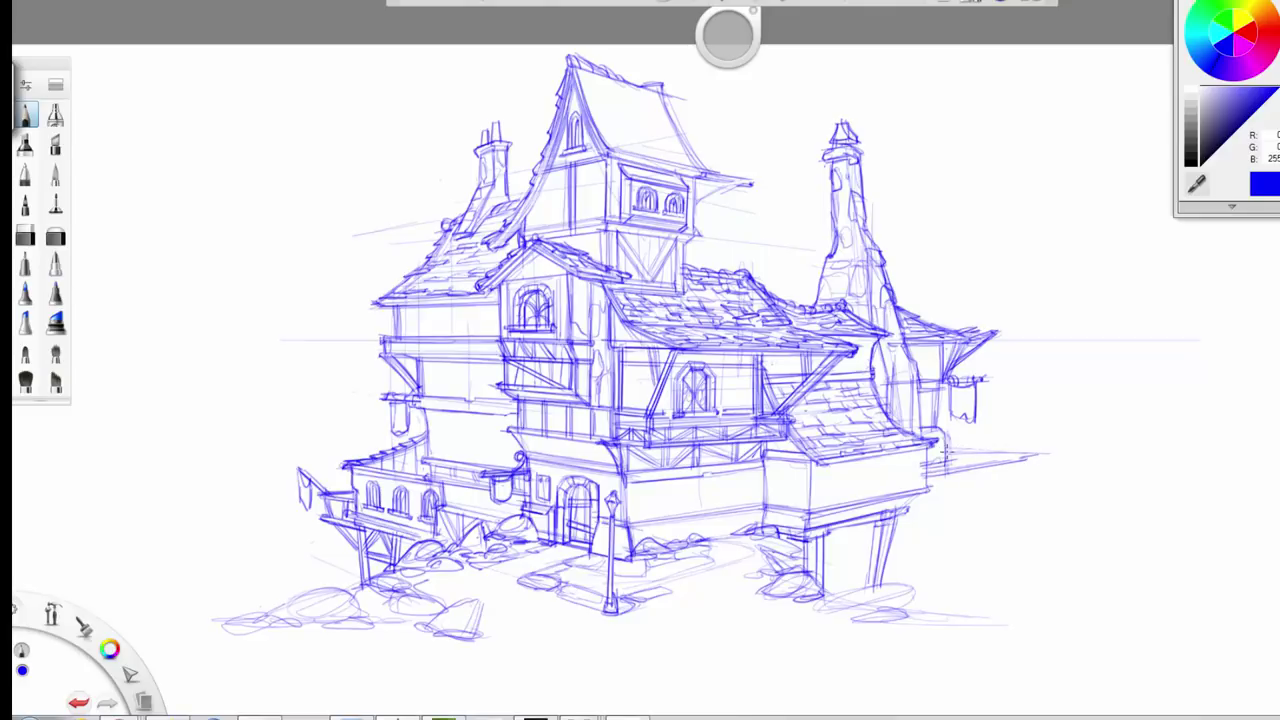
{"action": "mouse_move", "coordinate": [830, 593]}
{"action": "left_mouse_down"}
{"action": "mouse_move", "coordinate": [852, 616]}
{"action": "mouse_move", "coordinate": [809, 608]}
{"action": "mouse_move", "coordinate": [851, 584]}
{"action": "mouse_move", "coordinate": [854, 611]}
{"action": "mouse_move", "coordinate": [914, 622]}
{"action": "left_mouse_up"}
{"action": "mouse_move", "coordinate": [862, 576]}
{"action": "left_mouse_down"}
{"action": "mouse_move", "coordinate": [874, 594]}
{"action": "mouse_move", "coordinate": [958, 618]}
{"action": "left_mouse_up"}
{"action": "mouse_move", "coordinate": [810, 632]}
{"action": "left_mouse_down"}
{"action": "mouse_move", "coordinate": [951, 626]}
{"action": "mouse_move", "coordinate": [925, 651]}
{"action": "mouse_move", "coordinate": [786, 657]}
{"action": "left_mouse_up"}
{"action": "left_click_drag", "start_coordinate": [904, 651], "coordinate": [772, 649]}
{"action": "left_click_drag", "start_coordinate": [871, 527], "coordinate": [867, 588]}
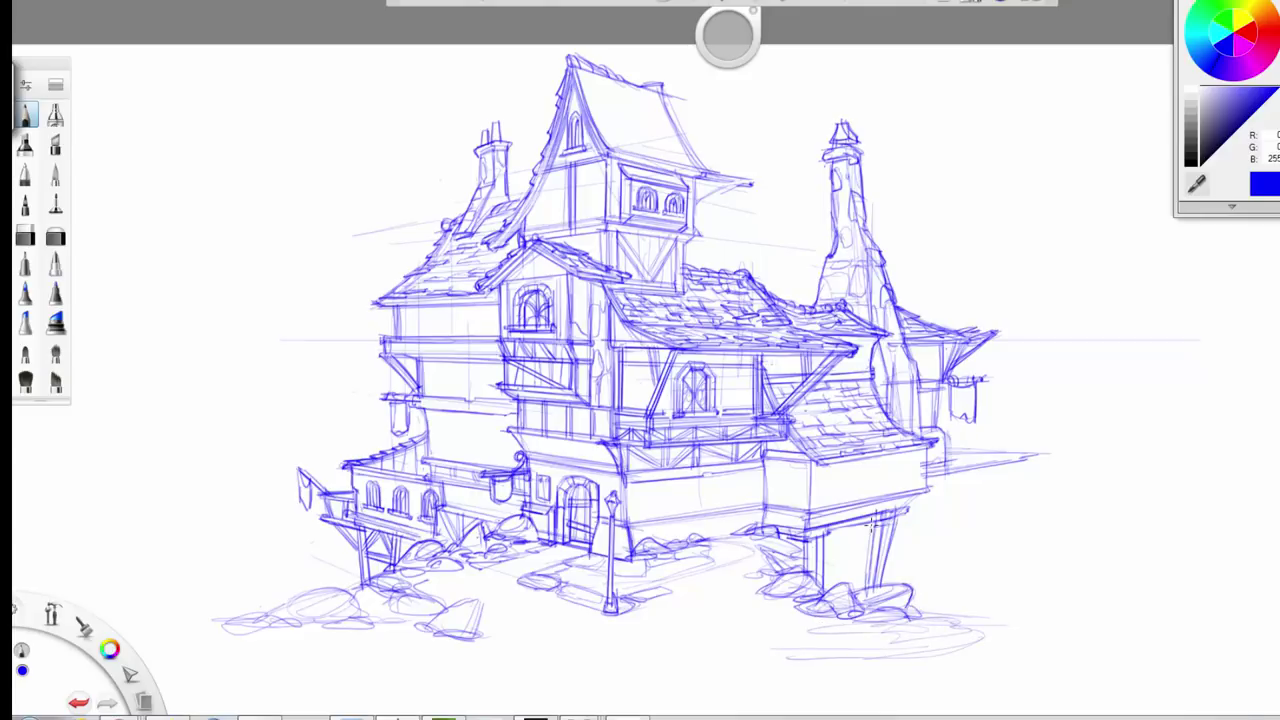
- Add a small arched window to the far right wing, and replace the support posts under the lower right wing with a solid wall
{"action": "left_click_drag", "start_coordinate": [937, 388], "coordinate": [933, 426]}
{"action": "mouse_move", "coordinate": [918, 379]}
{"action": "left_mouse_down"}
{"action": "mouse_move", "coordinate": [942, 376]}
{"action": "mouse_move", "coordinate": [928, 348]}
{"action": "mouse_move", "coordinate": [938, 376]}
{"action": "mouse_move", "coordinate": [908, 384]}
{"action": "mouse_move", "coordinate": [908, 412]}
{"action": "left_mouse_up"}
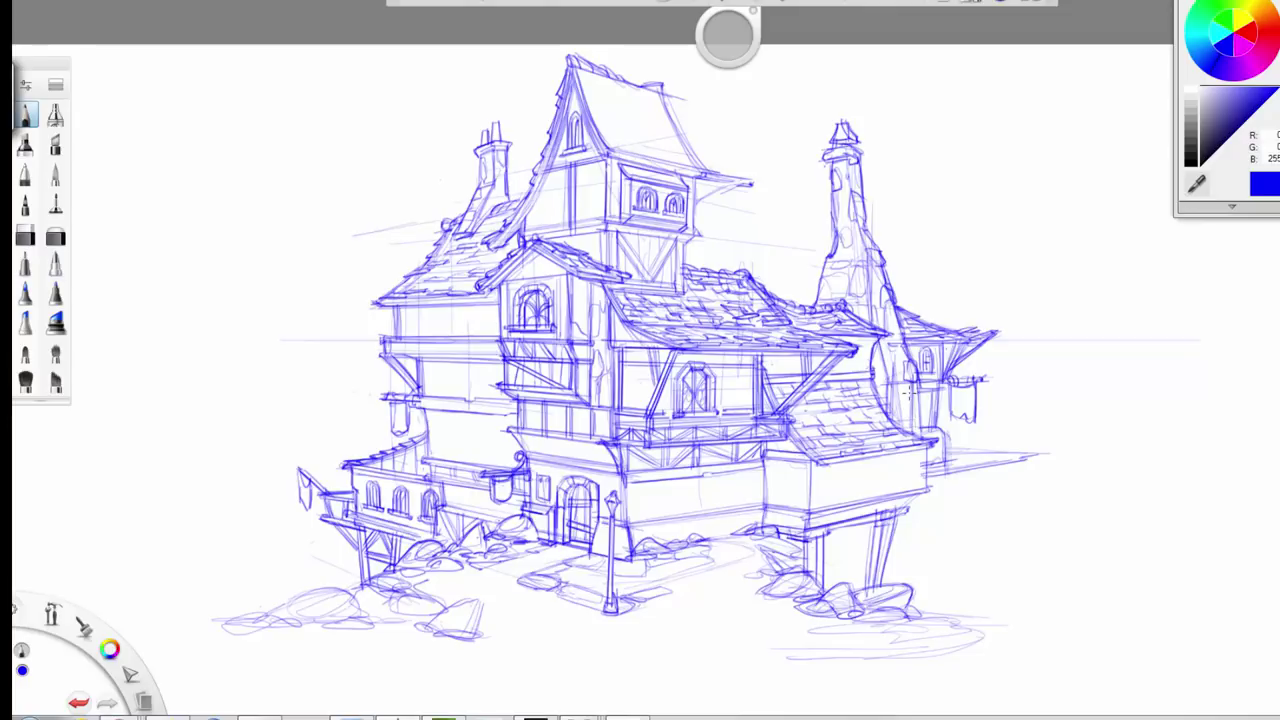
{"action": "mouse_move", "coordinate": [890, 508]}
{"action": "left_mouse_down"}
{"action": "mouse_move", "coordinate": [911, 508]}
{"action": "mouse_move", "coordinate": [874, 554]}
{"action": "mouse_move", "coordinate": [876, 577]}
{"action": "left_mouse_up"}
{"action": "mouse_move", "coordinate": [814, 530]}
{"action": "left_mouse_down"}
{"action": "mouse_move", "coordinate": [831, 562]}
{"action": "mouse_move", "coordinate": [818, 592]}
{"action": "left_mouse_up"}
{"action": "key", "text": "e"}
{"action": "left_click_drag", "start_coordinate": [924, 500], "coordinate": [830, 518]}
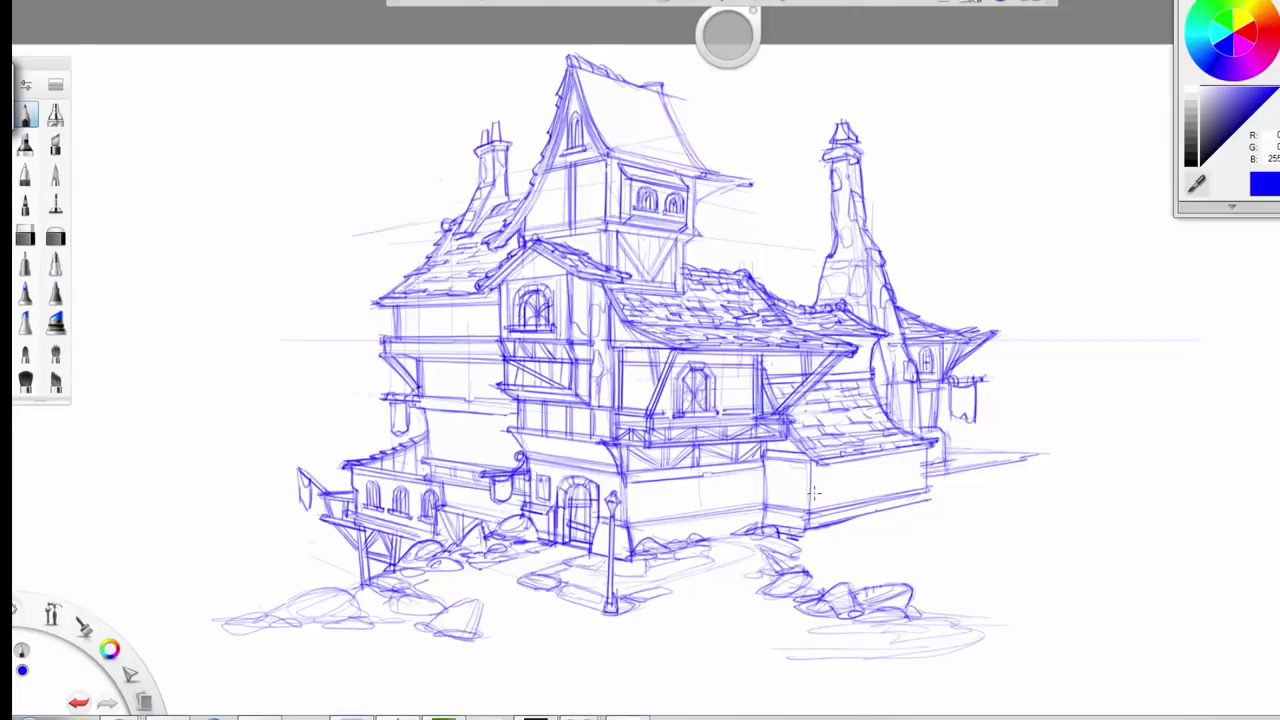
{"action": "mouse_move", "coordinate": [930, 500]}
{"action": "left_mouse_down"}
{"action": "mouse_move", "coordinate": [916, 510]}
{"action": "mouse_move", "coordinate": [910, 588]}
{"action": "mouse_move", "coordinate": [850, 582]}
{"action": "mouse_move", "coordinate": [899, 578]}
{"action": "left_mouse_up"}
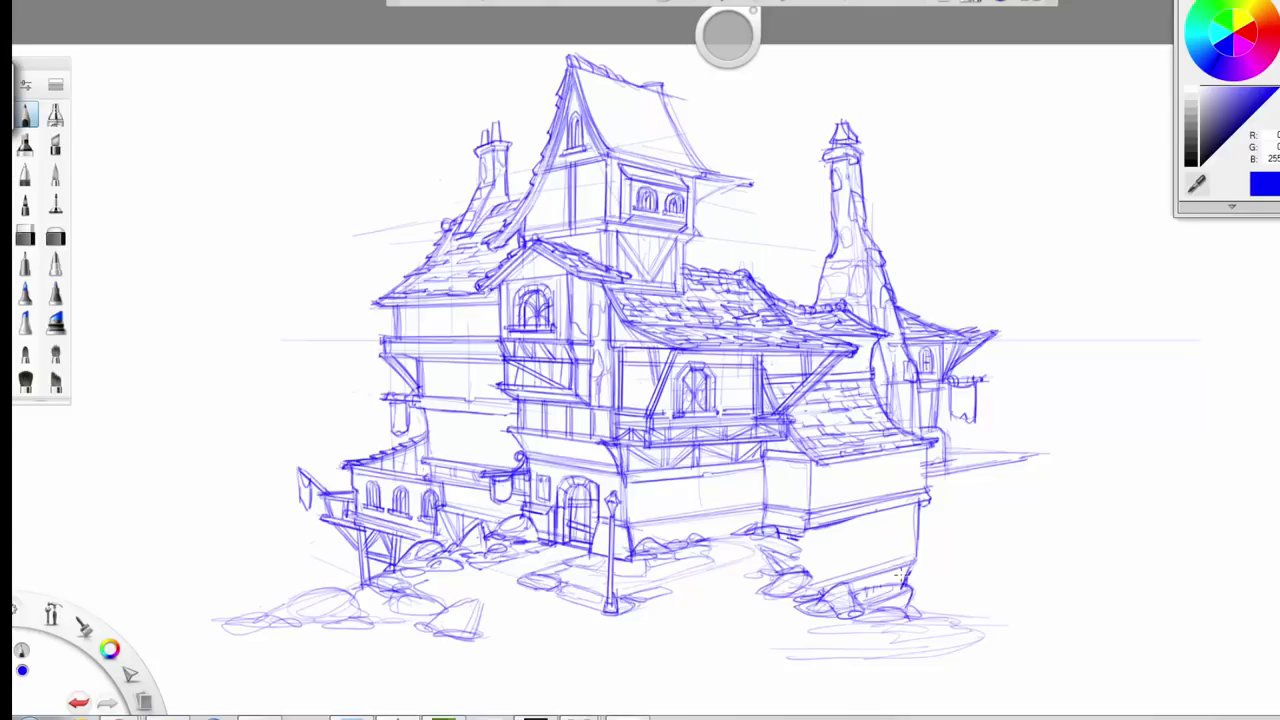
- Extend the rocks to the right of the new wall with two large boulders and smaller stones between them
{"action": "mouse_move", "coordinate": [984, 596]}
{"action": "left_mouse_down"}
{"action": "mouse_move", "coordinate": [1013, 626]}
{"action": "mouse_move", "coordinate": [997, 596]}
{"action": "mouse_move", "coordinate": [1060, 616]}
{"action": "mouse_move", "coordinate": [934, 618]}
{"action": "left_mouse_up"}
{"action": "mouse_move", "coordinate": [1020, 630]}
{"action": "left_mouse_down"}
{"action": "mouse_move", "coordinate": [994, 594]}
{"action": "mouse_move", "coordinate": [1054, 609]}
{"action": "mouse_move", "coordinate": [974, 592]}
{"action": "mouse_move", "coordinate": [1010, 621]}
{"action": "mouse_move", "coordinate": [1078, 629]}
{"action": "mouse_move", "coordinate": [1043, 637]}
{"action": "mouse_move", "coordinate": [1101, 634]}
{"action": "mouse_move", "coordinate": [1078, 595]}
{"action": "mouse_move", "coordinate": [1103, 631]}
{"action": "mouse_move", "coordinate": [1072, 636]}
{"action": "left_mouse_up"}
{"action": "left_click_drag", "start_coordinate": [960, 636], "coordinate": [1074, 633]}
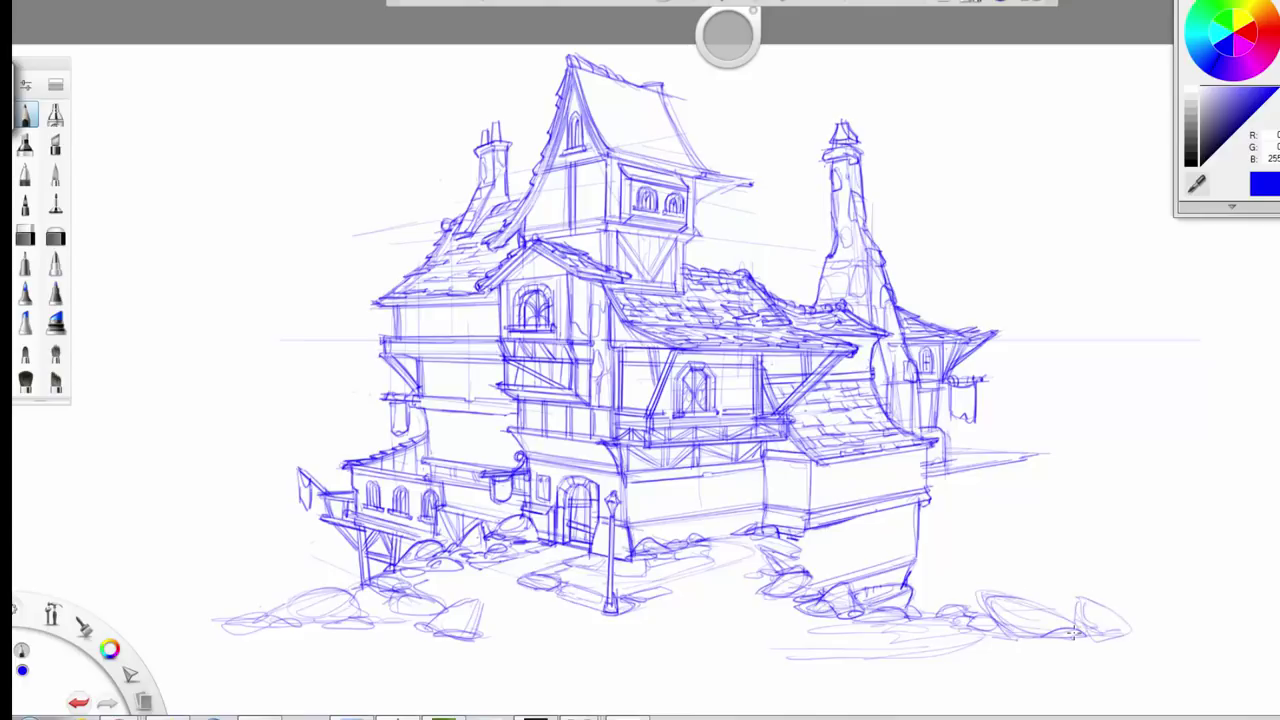
- Define the deck to the right of the lower wing with a thick beam edge and plank lines on its surface
{"action": "left_click_drag", "start_coordinate": [1013, 467], "coordinate": [912, 488]}
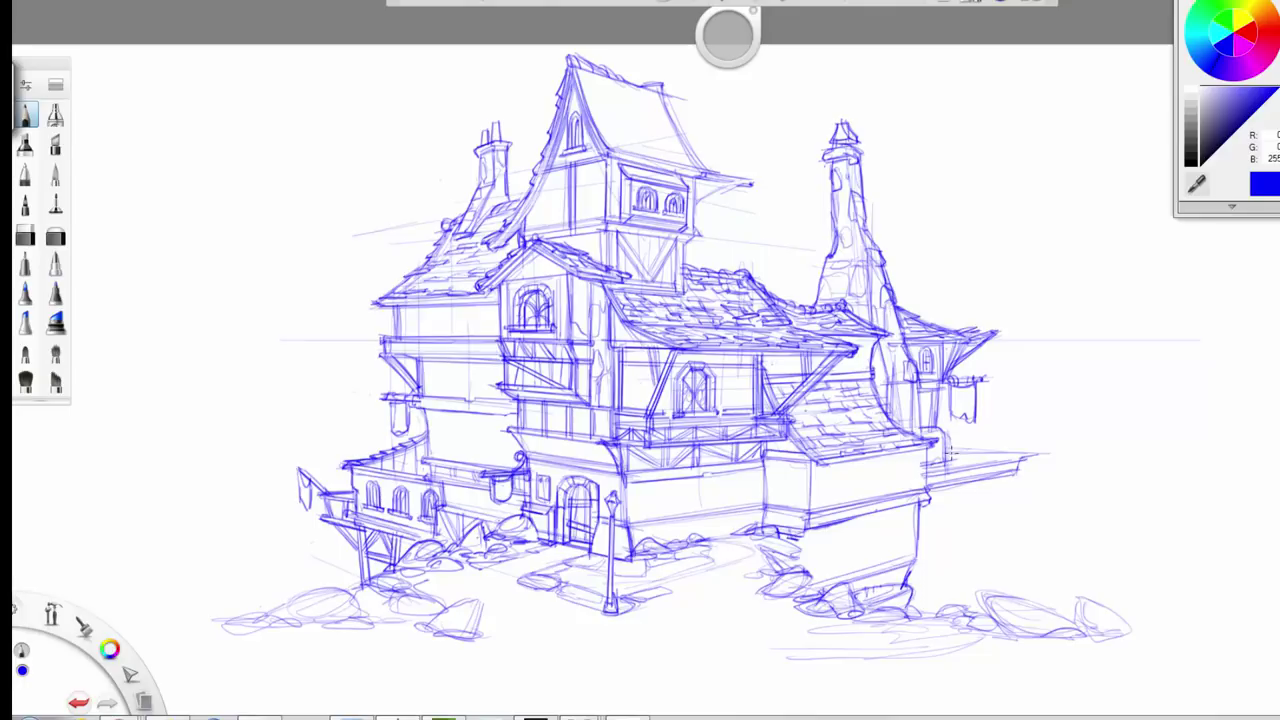
{"action": "left_click_drag", "start_coordinate": [976, 456], "coordinate": [944, 472]}
{"action": "mouse_move", "coordinate": [1042, 452]}
{"action": "left_mouse_down"}
{"action": "mouse_move", "coordinate": [946, 450]}
{"action": "mouse_move", "coordinate": [1046, 452]}
{"action": "mouse_move", "coordinate": [948, 452]}
{"action": "mouse_move", "coordinate": [980, 443]}
{"action": "left_mouse_up"}
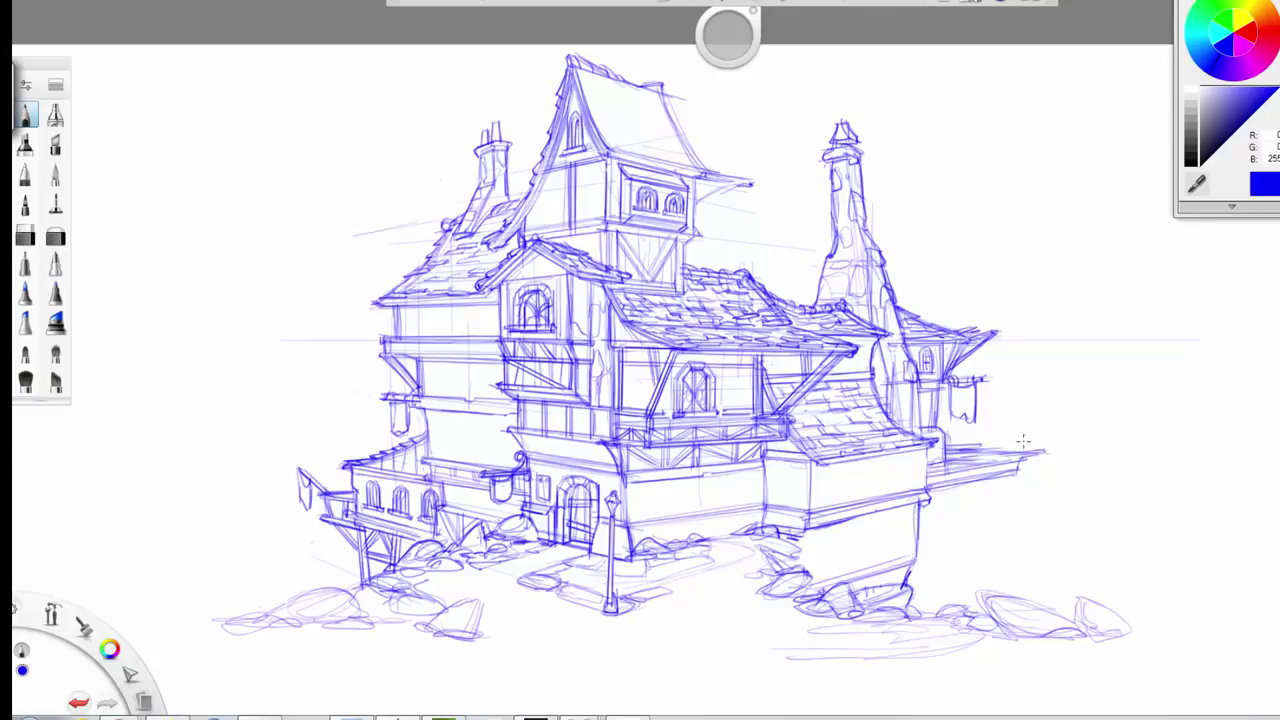
- Draw three posts on stone bases beneath the right deck, from its outer end back to the wing's wall
{"action": "mouse_move", "coordinate": [1020, 466]}
{"action": "left_mouse_down"}
{"action": "mouse_move", "coordinate": [994, 483]}
{"action": "mouse_move", "coordinate": [1023, 478]}
{"action": "mouse_move", "coordinate": [952, 489]}
{"action": "mouse_move", "coordinate": [1010, 590]}
{"action": "left_mouse_up"}
{"action": "left_click_drag", "start_coordinate": [1002, 530], "coordinate": [998, 578]}
{"action": "mouse_move", "coordinate": [1004, 488]}
{"action": "left_mouse_down"}
{"action": "mouse_move", "coordinate": [992, 592]}
{"action": "mouse_move", "coordinate": [1010, 572]}
{"action": "left_mouse_up"}
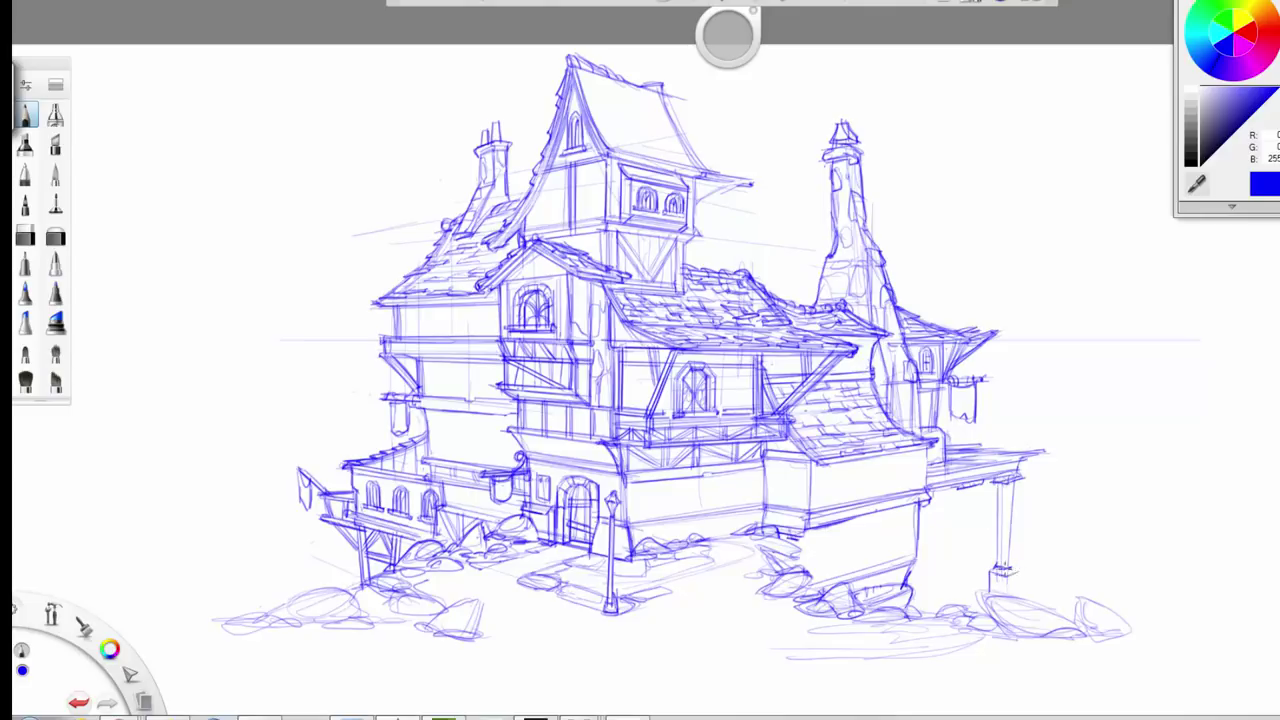
{"action": "left_click_drag", "start_coordinate": [1012, 498], "coordinate": [1010, 562]}
{"action": "left_click_drag", "start_coordinate": [1006, 562], "coordinate": [988, 576]}
{"action": "mouse_move", "coordinate": [1002, 484]}
{"action": "left_mouse_down"}
{"action": "mouse_move", "coordinate": [994, 566]}
{"action": "mouse_move", "coordinate": [1024, 596]}
{"action": "left_mouse_up"}
{"action": "left_click_drag", "start_coordinate": [978, 482], "coordinate": [966, 568]}
{"action": "mouse_move", "coordinate": [962, 490]}
{"action": "left_mouse_down"}
{"action": "mouse_move", "coordinate": [956, 576]}
{"action": "mouse_move", "coordinate": [978, 568]}
{"action": "mouse_move", "coordinate": [980, 600]}
{"action": "mouse_move", "coordinate": [948, 608]}
{"action": "mouse_move", "coordinate": [978, 606]}
{"action": "mouse_move", "coordinate": [962, 606]}
{"action": "left_mouse_up"}
{"action": "left_click_drag", "start_coordinate": [930, 503], "coordinate": [918, 574]}
{"action": "mouse_move", "coordinate": [934, 504]}
{"action": "left_mouse_down"}
{"action": "mouse_move", "coordinate": [910, 580]}
{"action": "mouse_move", "coordinate": [928, 580]}
{"action": "mouse_move", "coordinate": [930, 612]}
{"action": "left_mouse_up"}
{"action": "left_click_drag", "start_coordinate": [932, 574], "coordinate": [926, 608]}
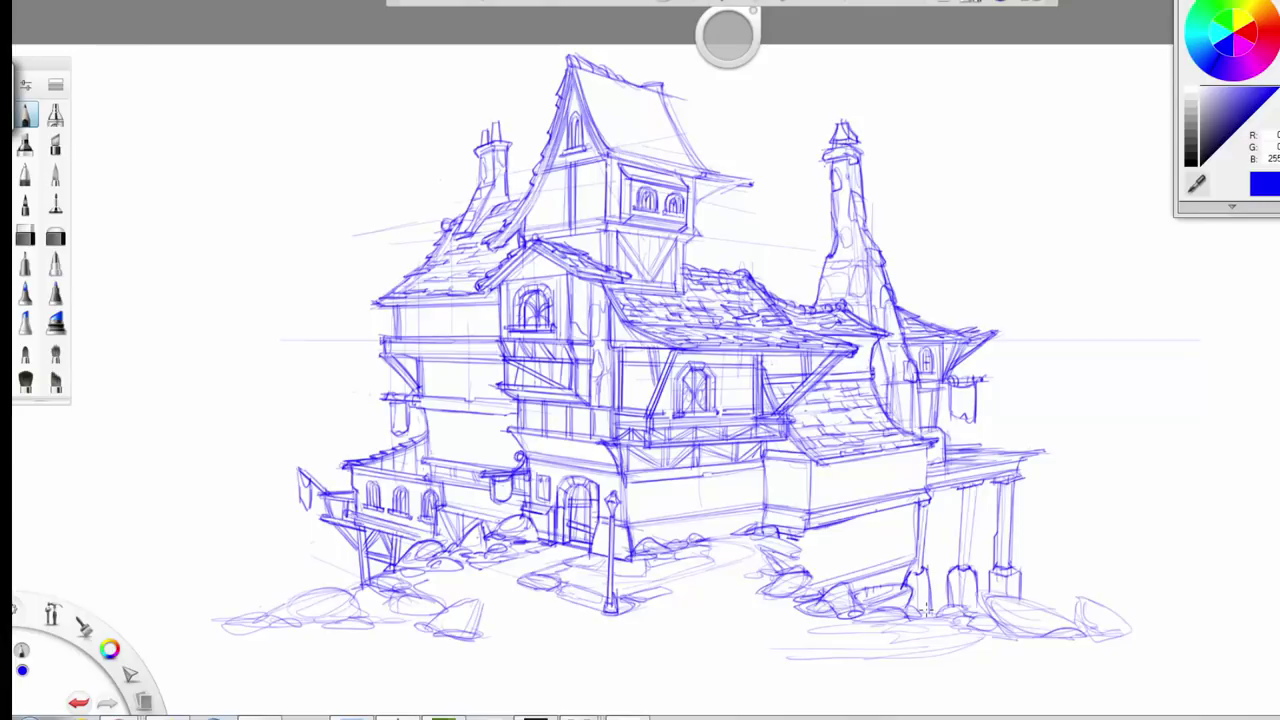
- Add a pole extending from the deck's outer end with a ragged cloth hanging from it
{"action": "left_click_drag", "start_coordinate": [1028, 466], "coordinate": [1020, 454]}
{"action": "left_click_drag", "start_coordinate": [1026, 460], "coordinate": [1090, 453]}
{"action": "mouse_move", "coordinate": [976, 447]}
{"action": "left_mouse_down"}
{"action": "mouse_move", "coordinate": [1046, 436]}
{"action": "mouse_move", "coordinate": [1036, 439]}
{"action": "mouse_move", "coordinate": [1118, 447]}
{"action": "left_mouse_up"}
{"action": "mouse_move", "coordinate": [1021, 434]}
{"action": "left_mouse_down"}
{"action": "mouse_move", "coordinate": [1098, 460]}
{"action": "mouse_move", "coordinate": [1056, 486]}
{"action": "mouse_move", "coordinate": [1092, 496]}
{"action": "mouse_move", "coordinate": [1098, 448]}
{"action": "mouse_move", "coordinate": [955, 439]}
{"action": "mouse_move", "coordinate": [980, 441]}
{"action": "mouse_move", "coordinate": [966, 566]}
{"action": "left_mouse_up"}
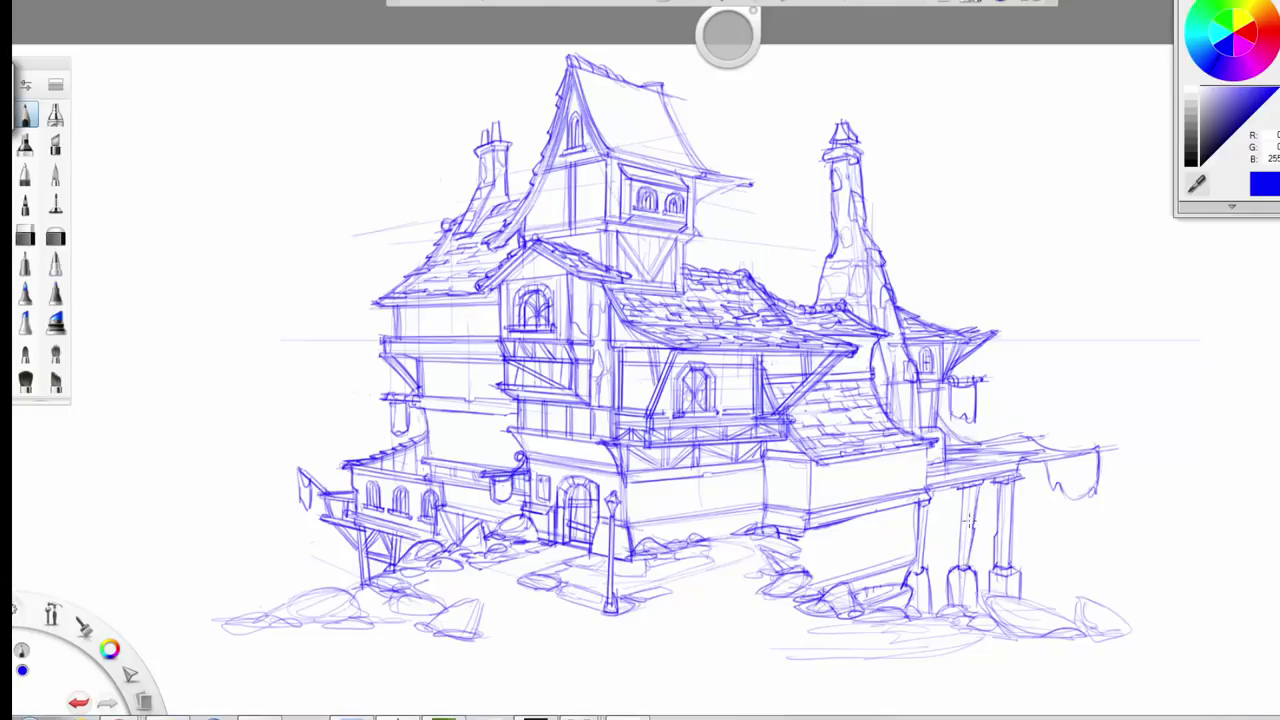
- Brace the deck's posts with diagonal timbers meeting at the middle post's stone base
{"action": "mouse_move", "coordinate": [1012, 476]}
{"action": "left_mouse_down"}
{"action": "mouse_move", "coordinate": [968, 566]}
{"action": "mouse_move", "coordinate": [974, 550]}
{"action": "left_mouse_up"}
{"action": "left_click_drag", "start_coordinate": [924, 500], "coordinate": [960, 566]}
{"action": "left_click_drag", "start_coordinate": [926, 522], "coordinate": [957, 567]}
{"action": "left_click_drag", "start_coordinate": [930, 512], "coordinate": [960, 565]}
{"action": "left_click_drag", "start_coordinate": [960, 488], "coordinate": [966, 552]}
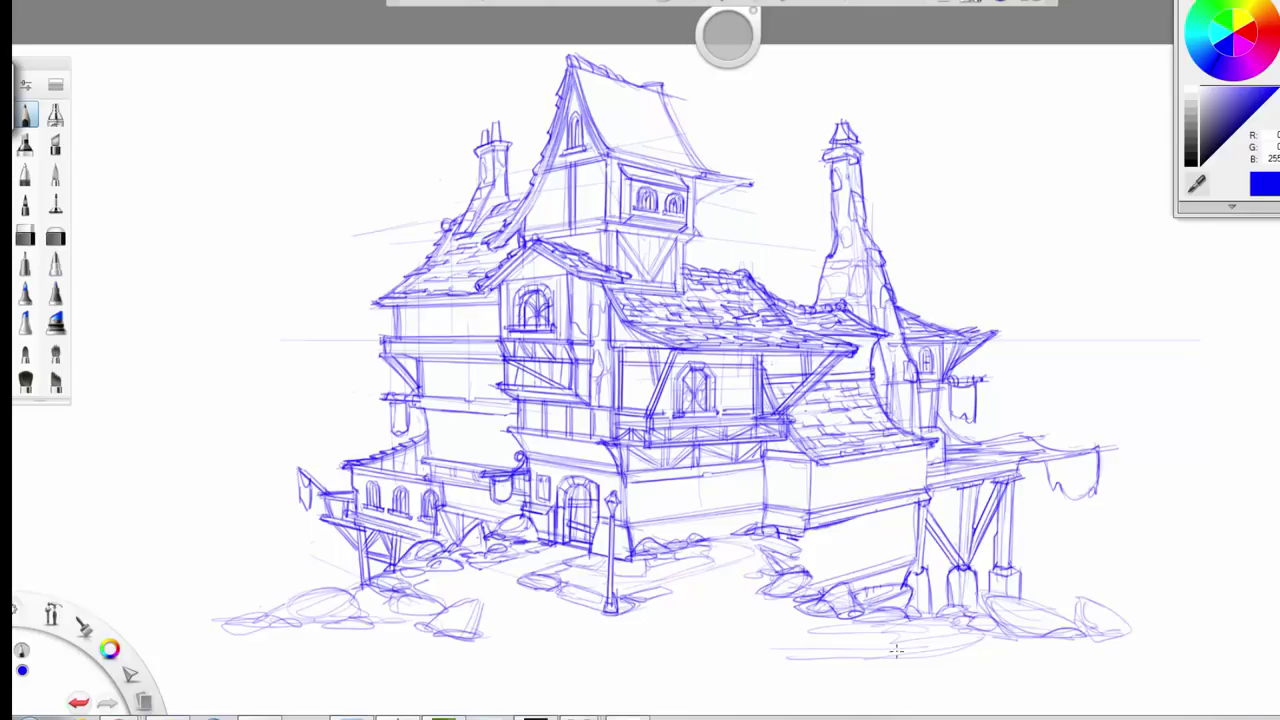
- Outline a low strip of flat stones along the ground in the foreground, below the lower right wing
{"action": "left_click_drag", "start_coordinate": [882, 650], "coordinate": [730, 658]}
{"action": "mouse_move", "coordinate": [745, 660]}
{"action": "left_mouse_down"}
{"action": "mouse_move", "coordinate": [812, 662]}
{"action": "mouse_move", "coordinate": [648, 655]}
{"action": "mouse_move", "coordinate": [958, 652]}
{"action": "left_mouse_up"}
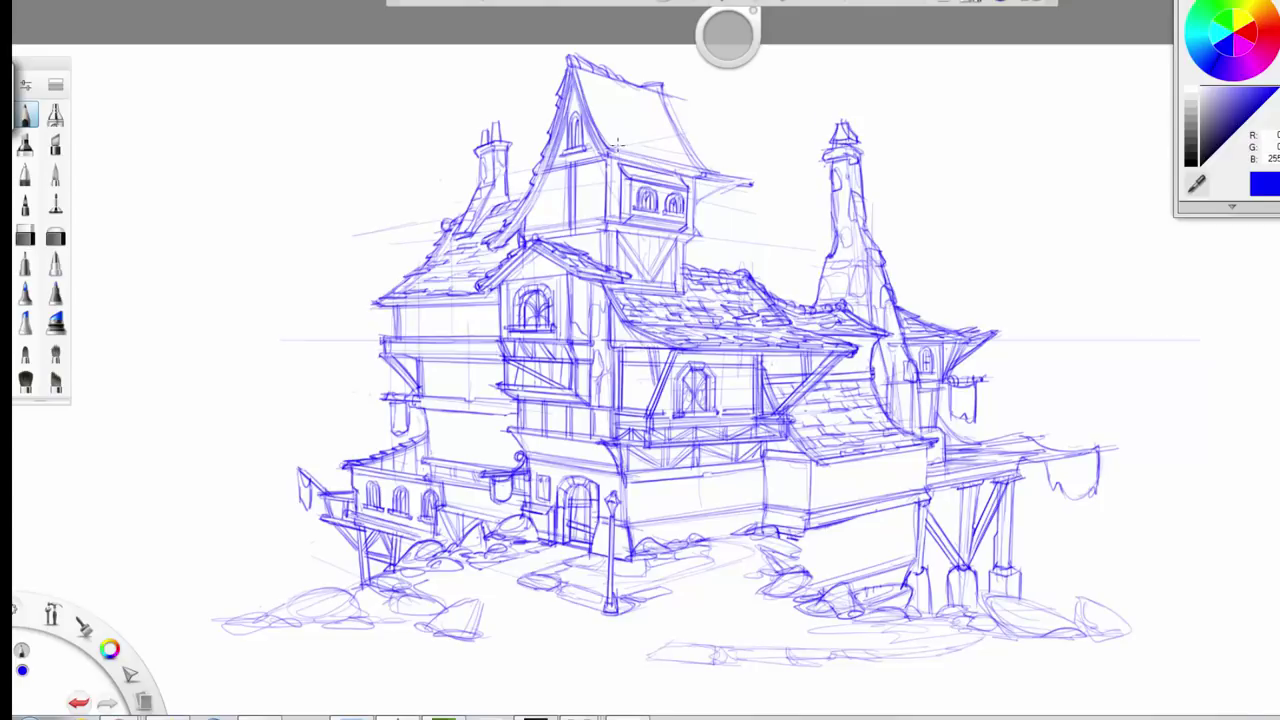
- Cover the tower's roof slope with rows of shingles and roughen its ridge and eave tip
{"action": "mouse_move", "coordinate": [618, 145]}
{"action": "left_mouse_down"}
{"action": "mouse_move", "coordinate": [744, 171]}
{"action": "mouse_move", "coordinate": [674, 150]}
{"action": "mouse_move", "coordinate": [650, 104]}
{"action": "mouse_move", "coordinate": [662, 88]}
{"action": "mouse_move", "coordinate": [628, 104]}
{"action": "mouse_move", "coordinate": [680, 134]}
{"action": "mouse_move", "coordinate": [656, 110]}
{"action": "mouse_move", "coordinate": [672, 112]}
{"action": "mouse_move", "coordinate": [596, 84]}
{"action": "mouse_move", "coordinate": [636, 126]}
{"action": "mouse_move", "coordinate": [614, 115]}
{"action": "left_mouse_up"}
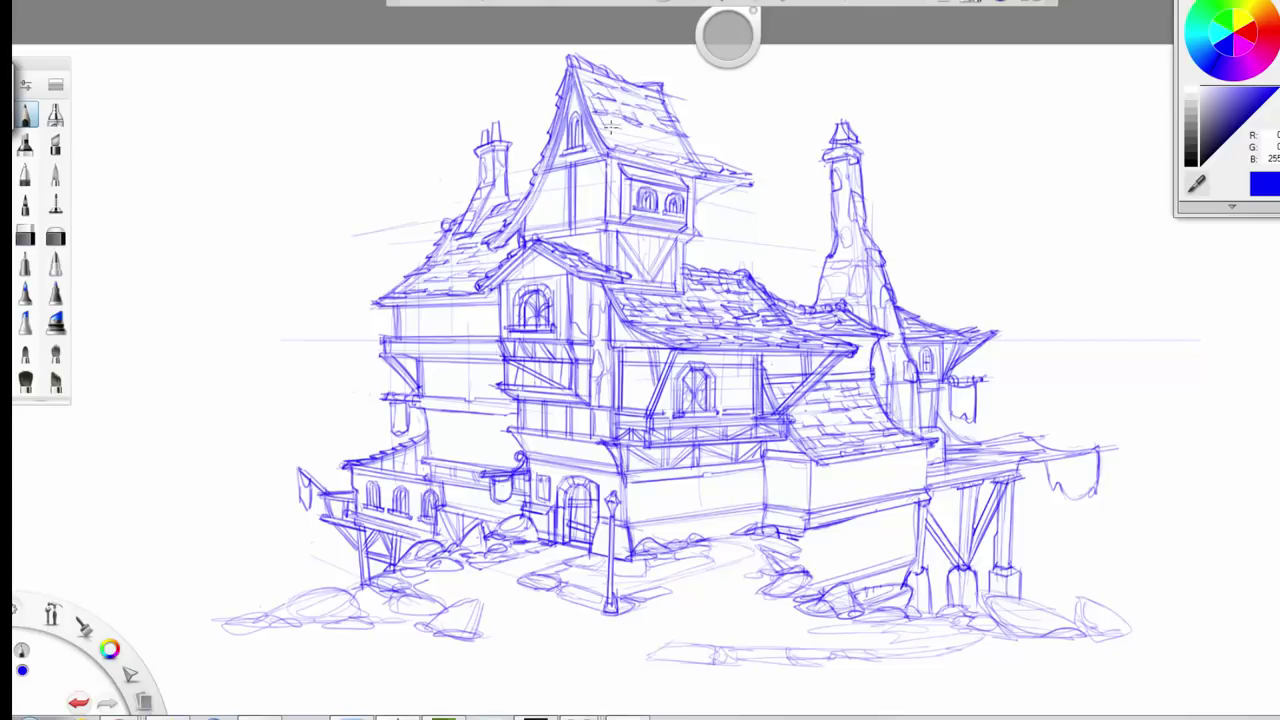
{"action": "mouse_move", "coordinate": [622, 126]}
{"action": "left_mouse_down"}
{"action": "mouse_move", "coordinate": [630, 138]}
{"action": "mouse_move", "coordinate": [620, 128]}
{"action": "mouse_move", "coordinate": [652, 130]}
{"action": "mouse_move", "coordinate": [650, 113]}
{"action": "mouse_move", "coordinate": [682, 146]}
{"action": "mouse_move", "coordinate": [612, 143]}
{"action": "left_mouse_up"}
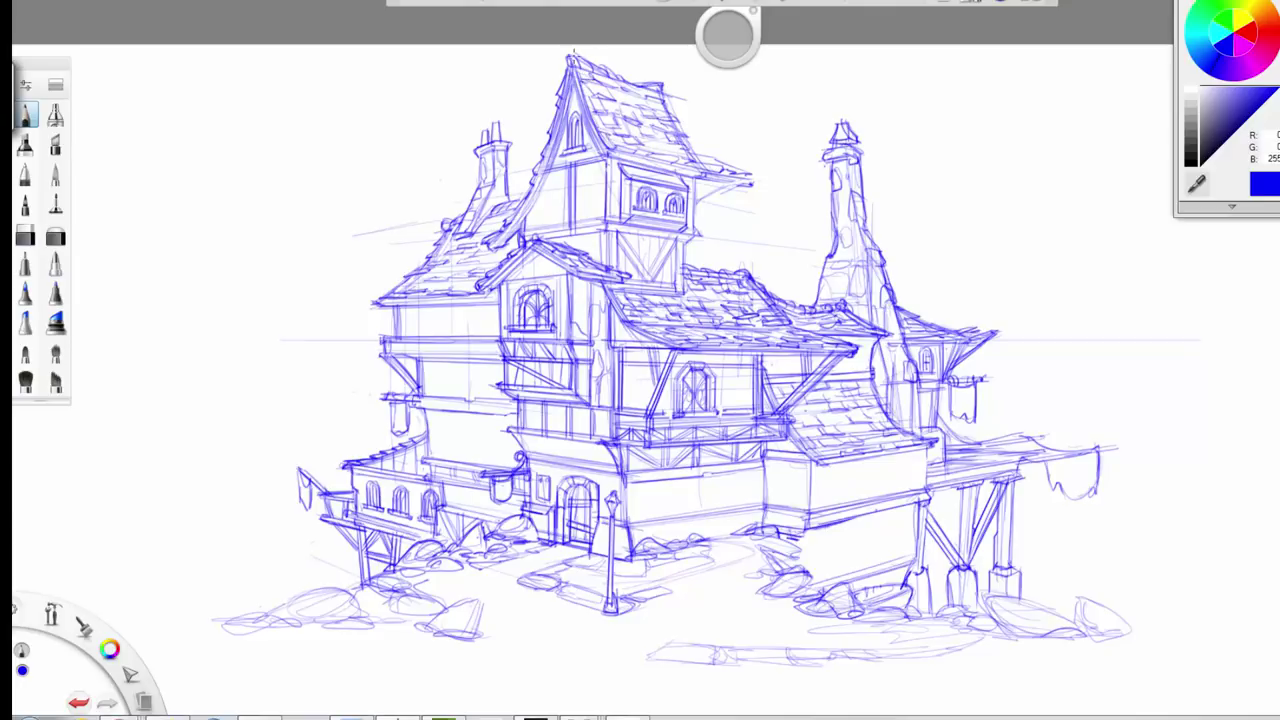
{"action": "mouse_move", "coordinate": [628, 82]}
{"action": "left_mouse_down"}
{"action": "mouse_move", "coordinate": [690, 150]}
{"action": "mouse_move", "coordinate": [722, 160]}
{"action": "mouse_move", "coordinate": [710, 138]}
{"action": "left_mouse_up"}
{"action": "mouse_move", "coordinate": [730, 182]}
{"action": "left_mouse_down"}
{"action": "mouse_move", "coordinate": [702, 200]}
{"action": "mouse_move", "coordinate": [746, 180]}
{"action": "left_mouse_up"}
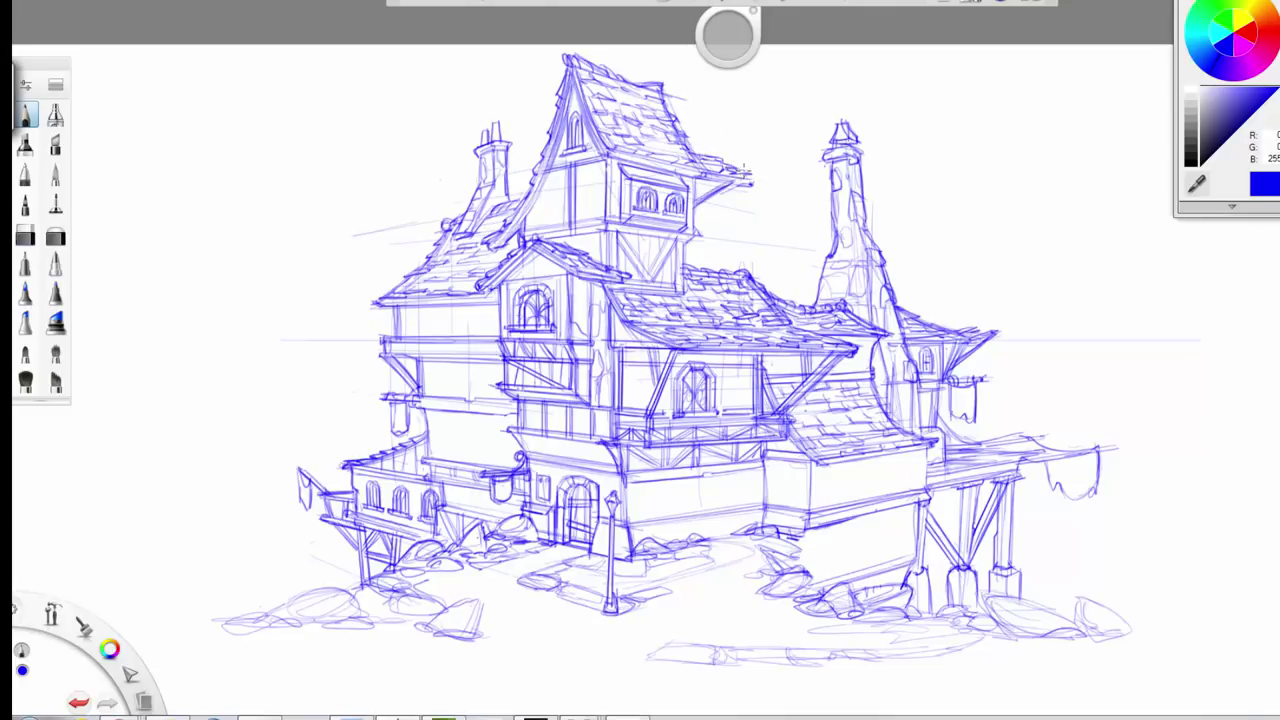
- Erase stray lines along the tower roof's right edge, and redraw that edge and the small side roof with ragged shingles
{"action": "mouse_move", "coordinate": [688, 142]}
{"action": "left_mouse_down"}
{"action": "mouse_move", "coordinate": [746, 180]}
{"action": "mouse_move", "coordinate": [670, 168]}
{"action": "left_mouse_up"}
{"action": "key", "text": "e"}
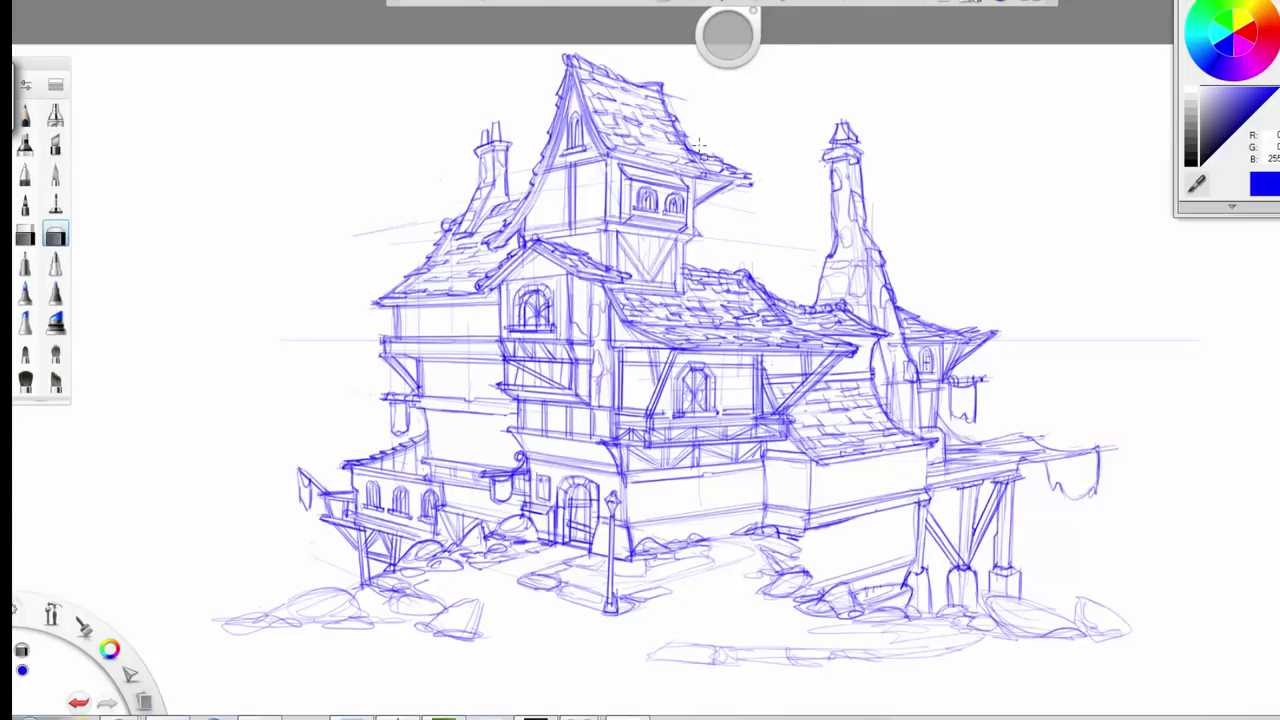
{"action": "mouse_move", "coordinate": [697, 146]}
{"action": "left_mouse_down"}
{"action": "mouse_move", "coordinate": [719, 174]}
{"action": "mouse_move", "coordinate": [756, 182]}
{"action": "left_mouse_up"}
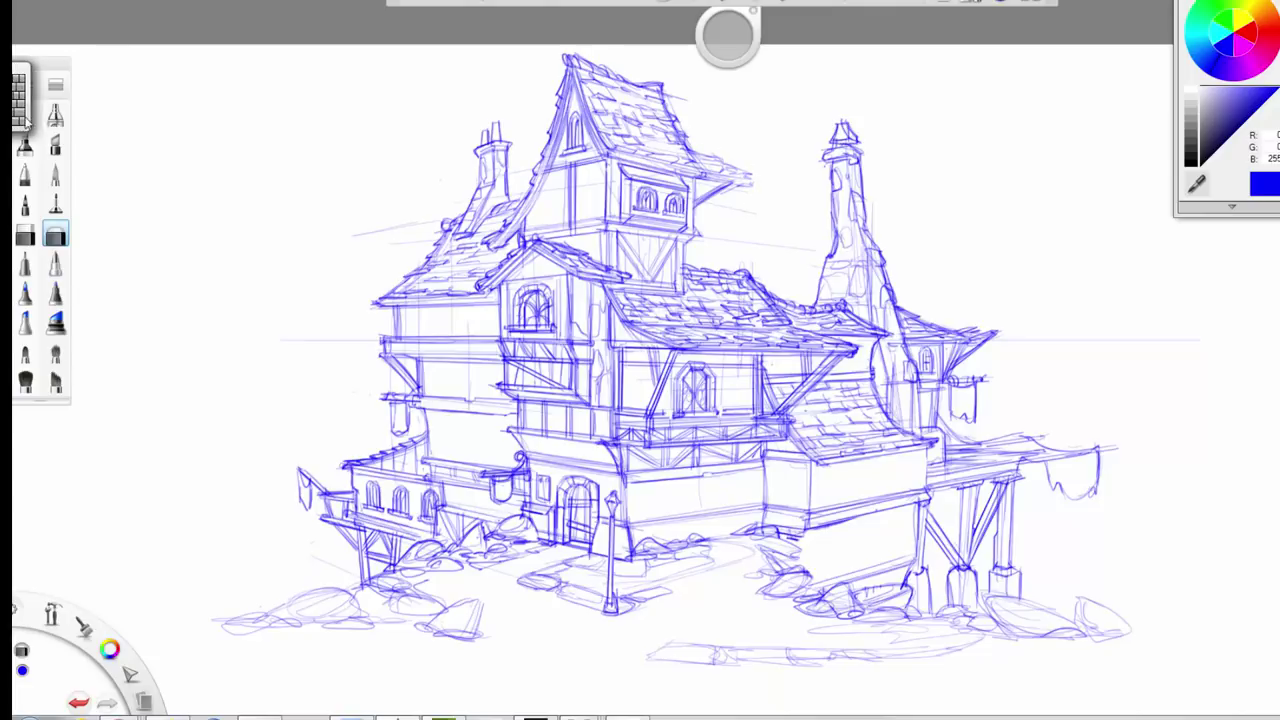
{"action": "key", "text": "e"}
{"action": "mouse_move", "coordinate": [688, 158]}
{"action": "left_mouse_down"}
{"action": "mouse_move", "coordinate": [702, 172]}
{"action": "mouse_move", "coordinate": [668, 113]}
{"action": "left_mouse_up"}
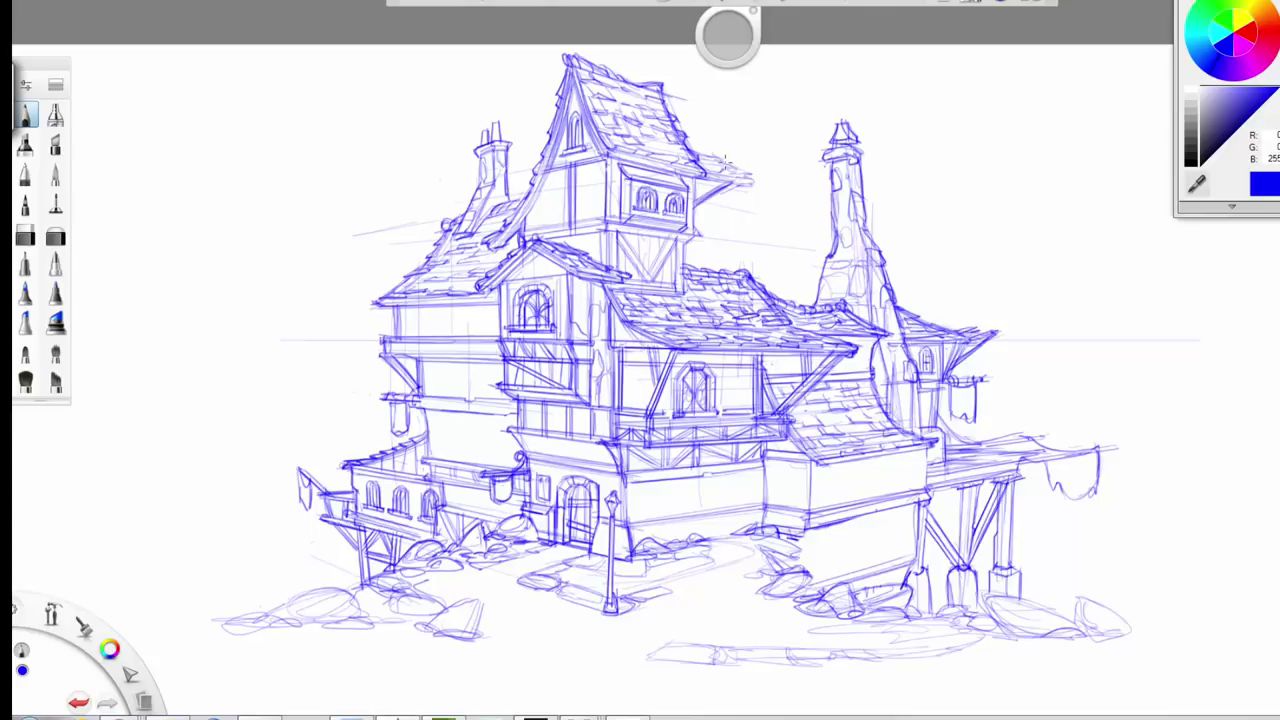
{"action": "left_click_drag", "start_coordinate": [716, 155], "coordinate": [757, 183]}
- Hang a small framed structure with tattered cloth beneath the tower's side roof, and detail the wall edge beside it
{"action": "mouse_move", "coordinate": [724, 193]}
{"action": "left_mouse_down"}
{"action": "mouse_move", "coordinate": [740, 238]}
{"action": "mouse_move", "coordinate": [730, 226]}
{"action": "mouse_move", "coordinate": [700, 244]}
{"action": "mouse_move", "coordinate": [697, 273]}
{"action": "mouse_move", "coordinate": [698, 238]}
{"action": "left_mouse_up"}
{"action": "mouse_move", "coordinate": [726, 196]}
{"action": "left_mouse_down"}
{"action": "mouse_move", "coordinate": [742, 224]}
{"action": "mouse_move", "coordinate": [756, 182]}
{"action": "left_mouse_up"}
{"action": "mouse_move", "coordinate": [728, 230]}
{"action": "left_mouse_down"}
{"action": "mouse_move", "coordinate": [732, 251]}
{"action": "mouse_move", "coordinate": [691, 245]}
{"action": "mouse_move", "coordinate": [697, 269]}
{"action": "left_mouse_up"}
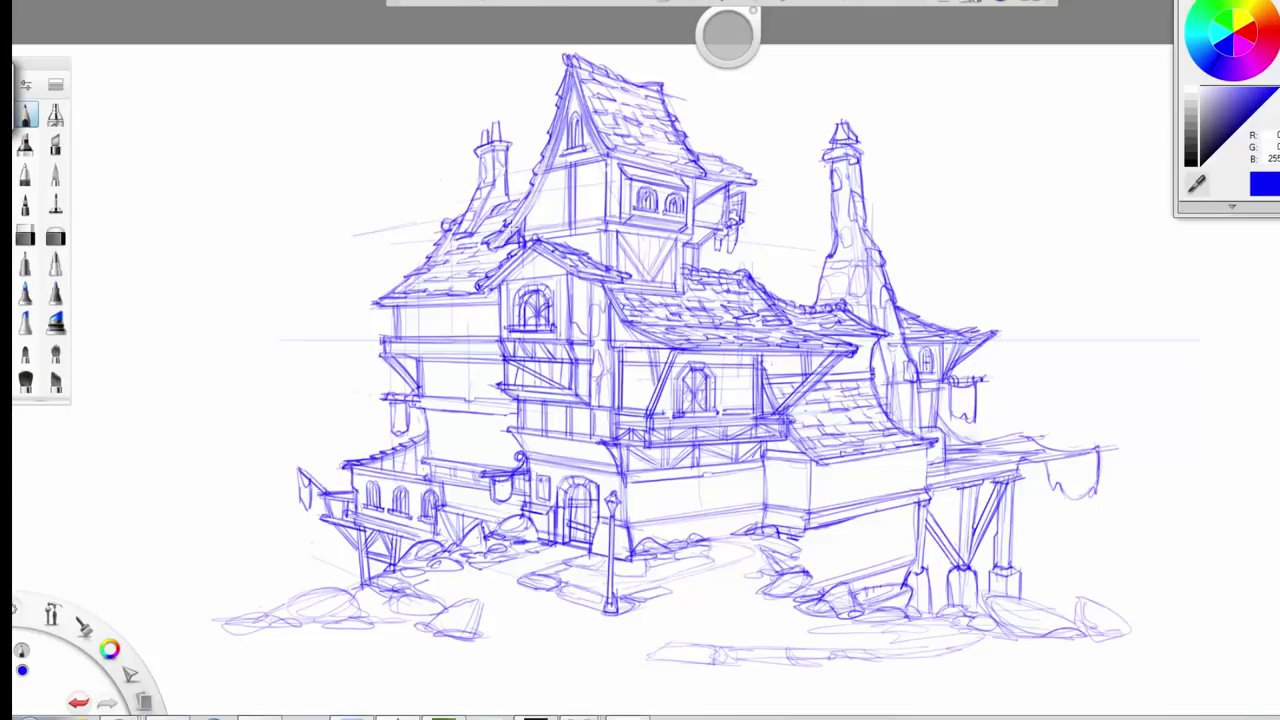
- Draw a wide arched window and a small arched window on the ground-floor wall below the balcony, separated by timber posts
{"action": "left_click_drag", "start_coordinate": [704, 514], "coordinate": [626, 524]}
{"action": "mouse_move", "coordinate": [702, 506]}
{"action": "left_mouse_down"}
{"action": "mouse_move", "coordinate": [652, 515]}
{"action": "mouse_move", "coordinate": [650, 493]}
{"action": "mouse_move", "coordinate": [695, 505]}
{"action": "mouse_move", "coordinate": [650, 510]}
{"action": "mouse_move", "coordinate": [647, 498]}
{"action": "mouse_move", "coordinate": [691, 490]}
{"action": "mouse_move", "coordinate": [650, 497]}
{"action": "mouse_move", "coordinate": [676, 483]}
{"action": "mouse_move", "coordinate": [696, 495]}
{"action": "mouse_move", "coordinate": [668, 483]}
{"action": "mouse_move", "coordinate": [678, 503]}
{"action": "mouse_move", "coordinate": [655, 498]}
{"action": "mouse_move", "coordinate": [696, 506]}
{"action": "mouse_move", "coordinate": [641, 511]}
{"action": "mouse_move", "coordinate": [732, 499]}
{"action": "mouse_move", "coordinate": [714, 480]}
{"action": "mouse_move", "coordinate": [712, 516]}
{"action": "left_mouse_up"}
{"action": "mouse_move", "coordinate": [718, 472]}
{"action": "left_mouse_down"}
{"action": "mouse_move", "coordinate": [716, 514]}
{"action": "mouse_move", "coordinate": [750, 478]}
{"action": "mouse_move", "coordinate": [754, 504]}
{"action": "mouse_move", "coordinate": [746, 470]}
{"action": "mouse_move", "coordinate": [736, 502]}
{"action": "left_mouse_up"}
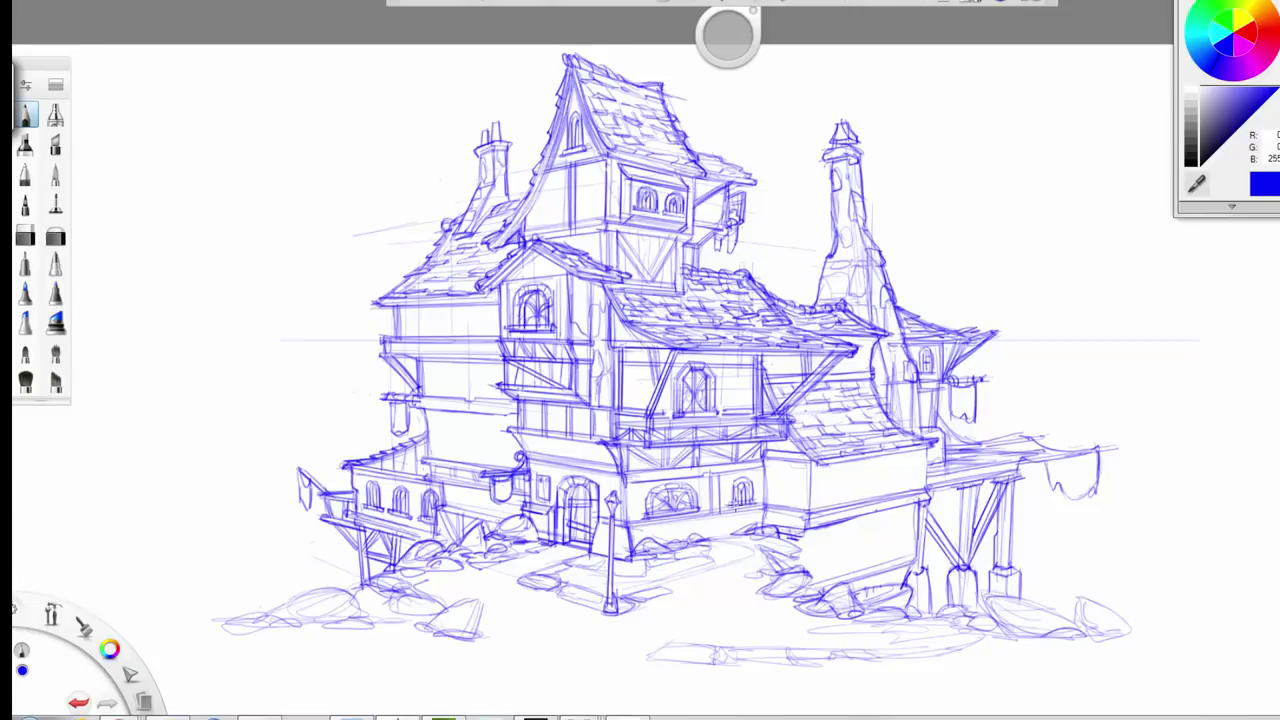
- Add corner posts and a diagonal timber to the lower right wing, and more rocks beside the path at its base
{"action": "left_click_drag", "start_coordinate": [803, 466], "coordinate": [802, 518]}
{"action": "left_click_drag", "start_coordinate": [764, 456], "coordinate": [804, 508]}
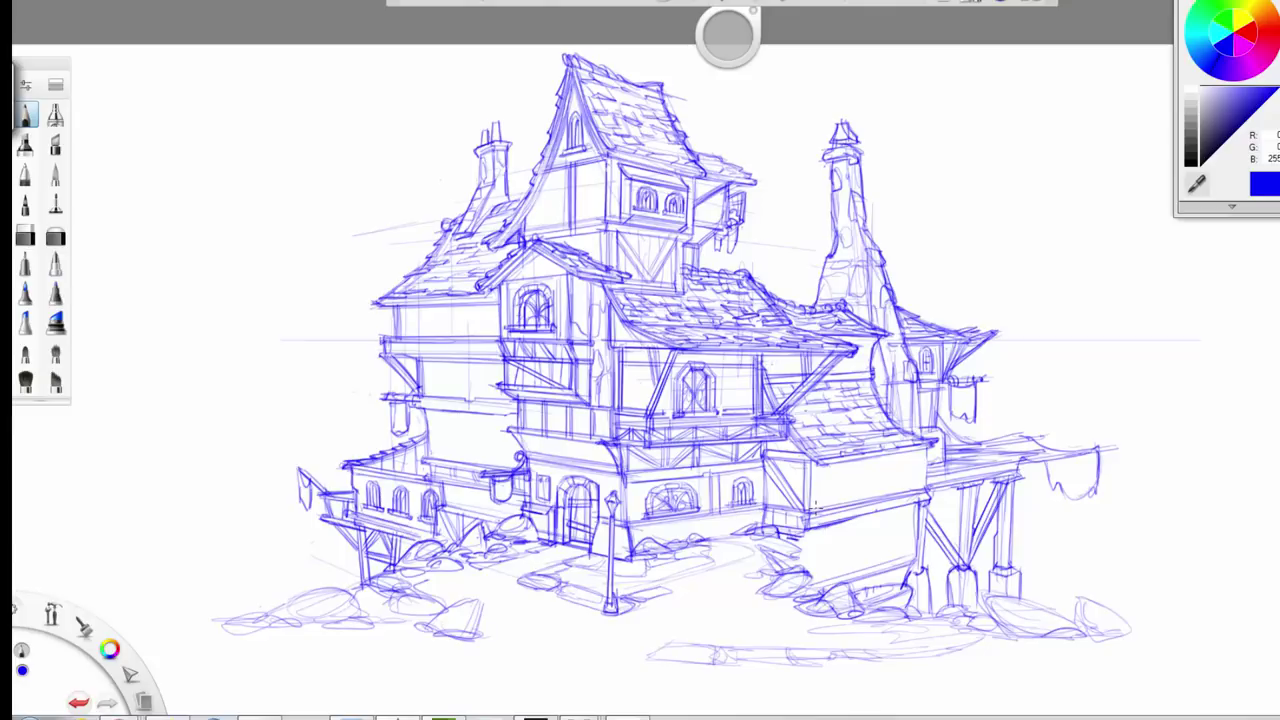
{"action": "mouse_move", "coordinate": [772, 532]}
{"action": "left_mouse_down"}
{"action": "mouse_move", "coordinate": [802, 566]}
{"action": "mouse_move", "coordinate": [730, 580]}
{"action": "mouse_move", "coordinate": [733, 566]}
{"action": "mouse_move", "coordinate": [714, 590]}
{"action": "mouse_move", "coordinate": [740, 593]}
{"action": "left_mouse_up"}
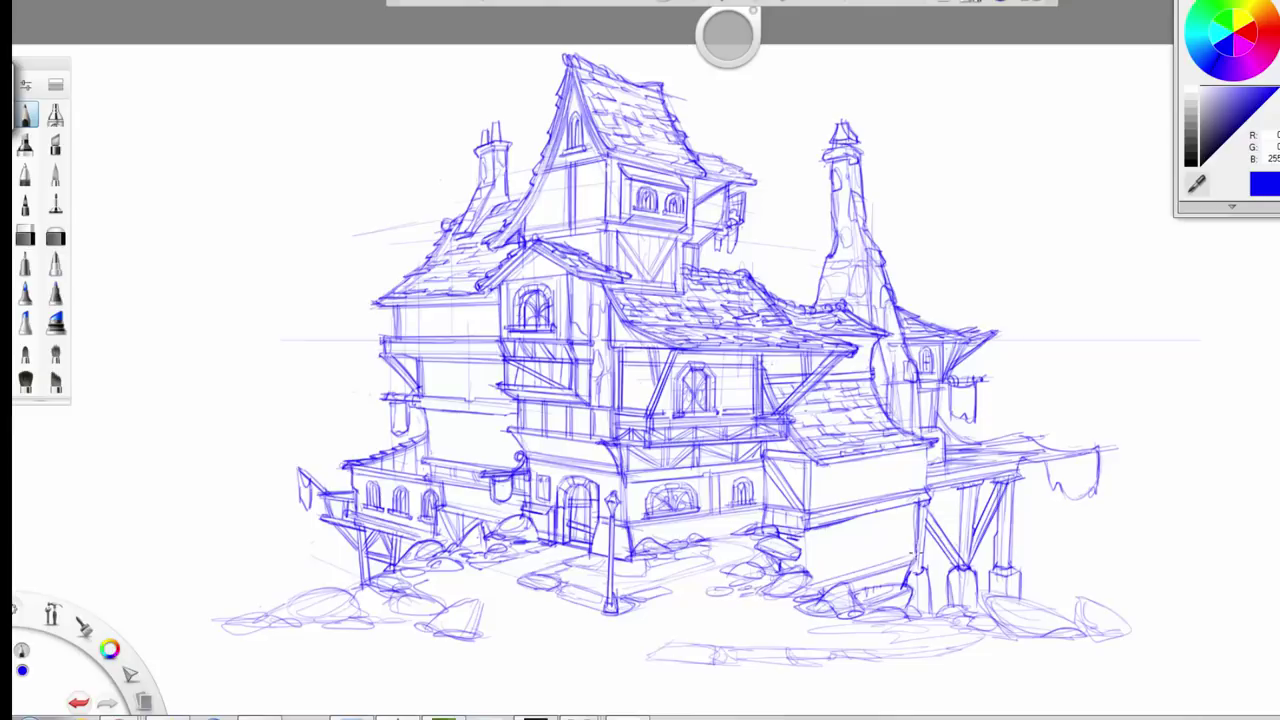
{"action": "left_click_drag", "start_coordinate": [916, 492], "coordinate": [926, 444]}
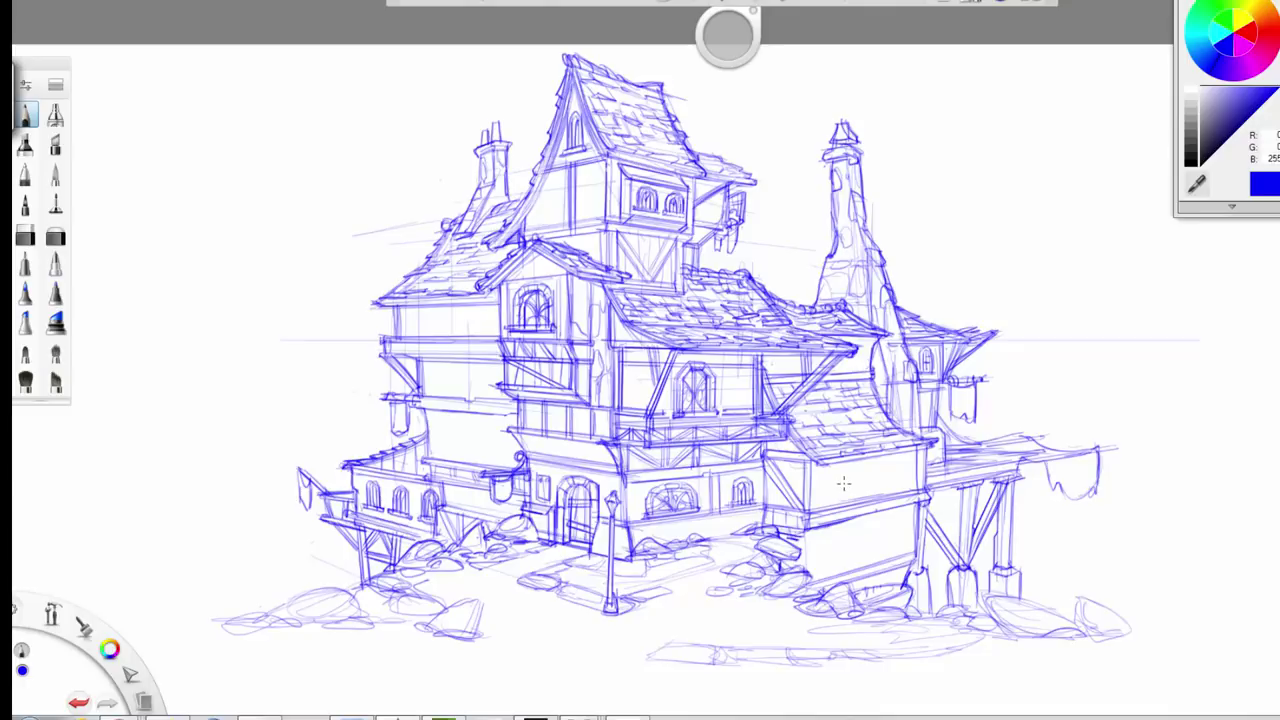
- Draw three windows along the lower right wing's front wall, and firm up the edges of the wall beneath them
{"action": "mouse_move", "coordinate": [853, 497]}
{"action": "left_mouse_down"}
{"action": "mouse_move", "coordinate": [883, 489]}
{"action": "mouse_move", "coordinate": [853, 483]}
{"action": "mouse_move", "coordinate": [851, 467]}
{"action": "mouse_move", "coordinate": [877, 461]}
{"action": "mouse_move", "coordinate": [865, 463]}
{"action": "mouse_move", "coordinate": [879, 483]}
{"action": "mouse_move", "coordinate": [871, 465]}
{"action": "mouse_move", "coordinate": [897, 450]}
{"action": "mouse_move", "coordinate": [909, 486]}
{"action": "left_mouse_up"}
{"action": "mouse_move", "coordinate": [895, 468]}
{"action": "left_mouse_down"}
{"action": "mouse_move", "coordinate": [908, 467]}
{"action": "mouse_move", "coordinate": [899, 488]}
{"action": "left_mouse_up"}
{"action": "left_click_drag", "start_coordinate": [903, 467], "coordinate": [909, 485]}
{"action": "left_click_drag", "start_coordinate": [895, 491], "coordinate": [910, 487]}
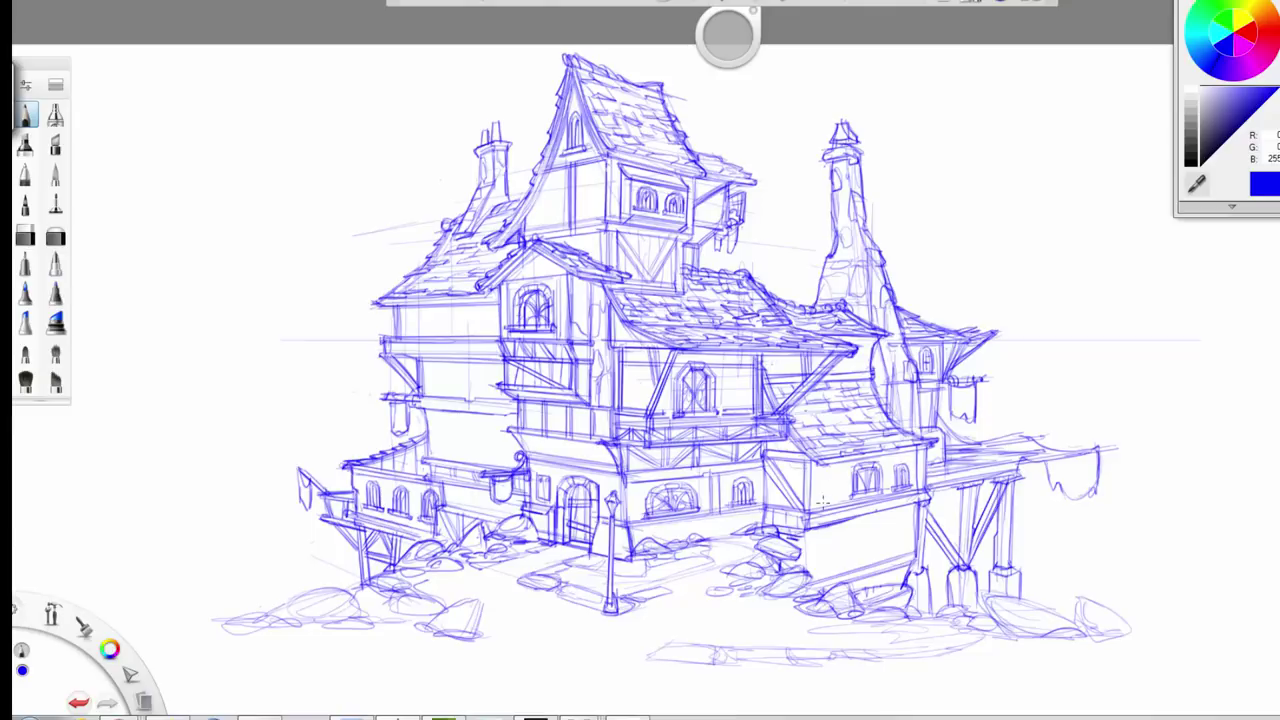
{"action": "mouse_move", "coordinate": [820, 500]}
{"action": "left_mouse_down"}
{"action": "mouse_move", "coordinate": [830, 474]}
{"action": "mouse_move", "coordinate": [832, 496]}
{"action": "mouse_move", "coordinate": [828, 468]}
{"action": "mouse_move", "coordinate": [840, 504]}
{"action": "mouse_move", "coordinate": [818, 504]}
{"action": "mouse_move", "coordinate": [802, 566]}
{"action": "mouse_move", "coordinate": [814, 578]}
{"action": "left_mouse_up"}
{"action": "mouse_move", "coordinate": [910, 514]}
{"action": "left_mouse_down"}
{"action": "mouse_move", "coordinate": [914, 562]}
{"action": "mouse_move", "coordinate": [893, 582]}
{"action": "left_mouse_up"}
- Erase the messy lines at the foot of the lower right wall and redraw the rocks there
{"action": "left_click", "coordinate": [55, 235]}
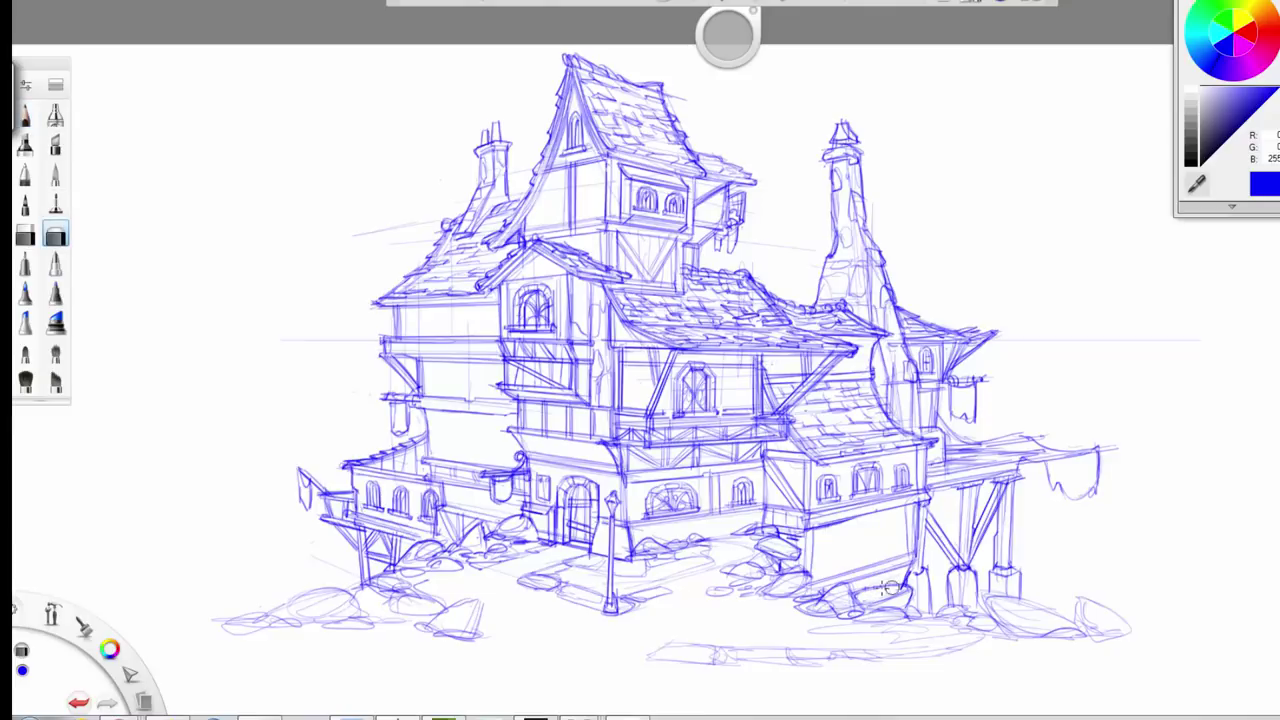
{"action": "left_click", "coordinate": [25, 115]}
{"action": "left_click_drag", "start_coordinate": [828, 594], "coordinate": [904, 588]}
{"action": "left_click_drag", "start_coordinate": [904, 596], "coordinate": [910, 616]}
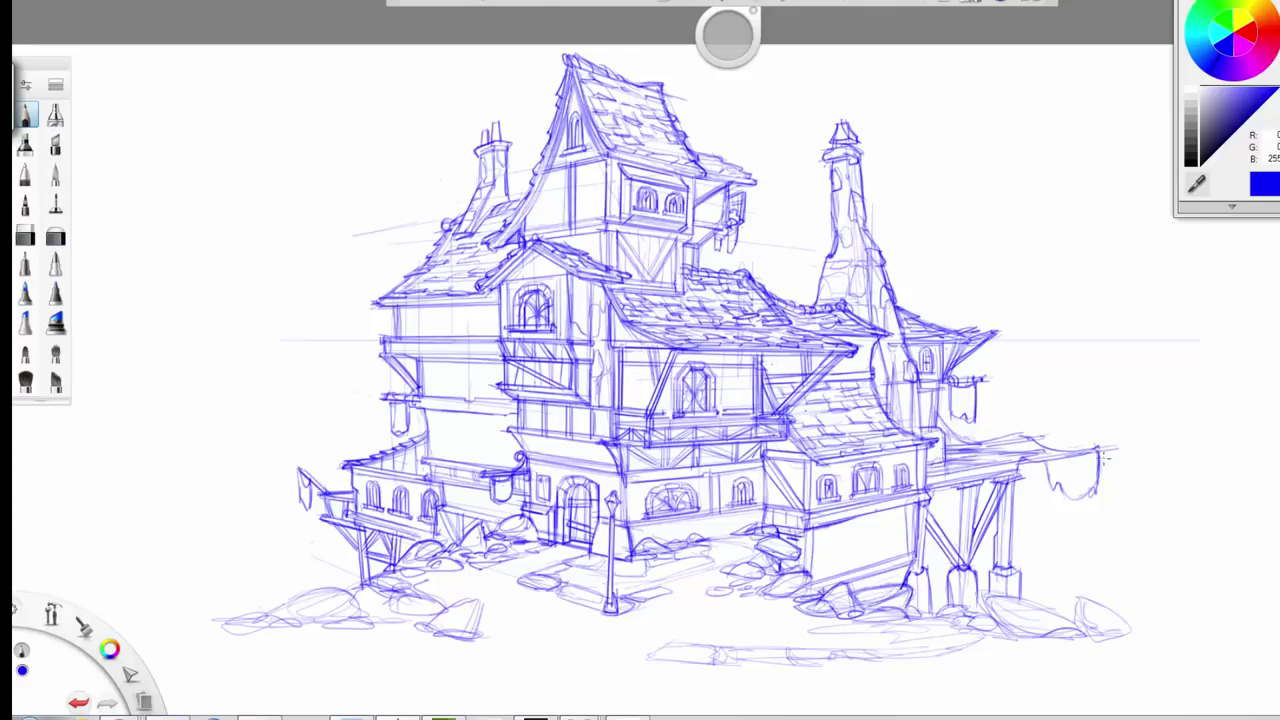
- Finish the tip of the deck's banner pole and darken the outlines of the two large boulders beside the deck
{"action": "left_click_drag", "start_coordinate": [1110, 447], "coordinate": [1068, 455]}
{"action": "left_click_drag", "start_coordinate": [1076, 602], "coordinate": [1132, 630]}
{"action": "mouse_move", "coordinate": [987, 600]}
{"action": "left_mouse_down"}
{"action": "mouse_move", "coordinate": [1014, 628]}
{"action": "mouse_move", "coordinate": [1060, 612]}
{"action": "mouse_move", "coordinate": [1080, 630]}
{"action": "left_mouse_up"}
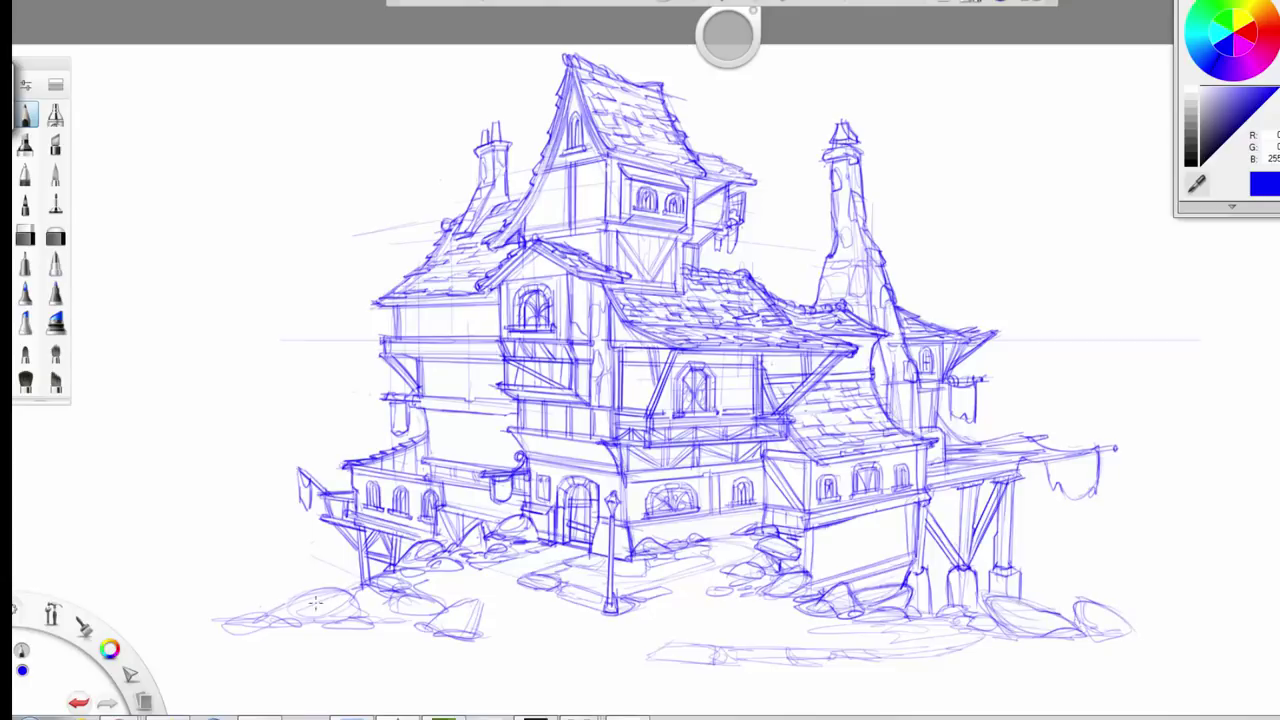
- Sketch loose ground contours around the rocks in the left foreground
{"action": "mouse_move", "coordinate": [490, 638]}
{"action": "left_mouse_down"}
{"action": "mouse_move", "coordinate": [382, 648]}
{"action": "mouse_move", "coordinate": [363, 625]}
{"action": "mouse_move", "coordinate": [330, 647]}
{"action": "mouse_move", "coordinate": [430, 666]}
{"action": "left_mouse_up"}
{"action": "mouse_move", "coordinate": [376, 664]}
{"action": "left_mouse_down"}
{"action": "mouse_move", "coordinate": [280, 638]}
{"action": "mouse_move", "coordinate": [156, 640]}
{"action": "left_mouse_up"}
{"action": "left_click_drag", "start_coordinate": [248, 622], "coordinate": [208, 626]}
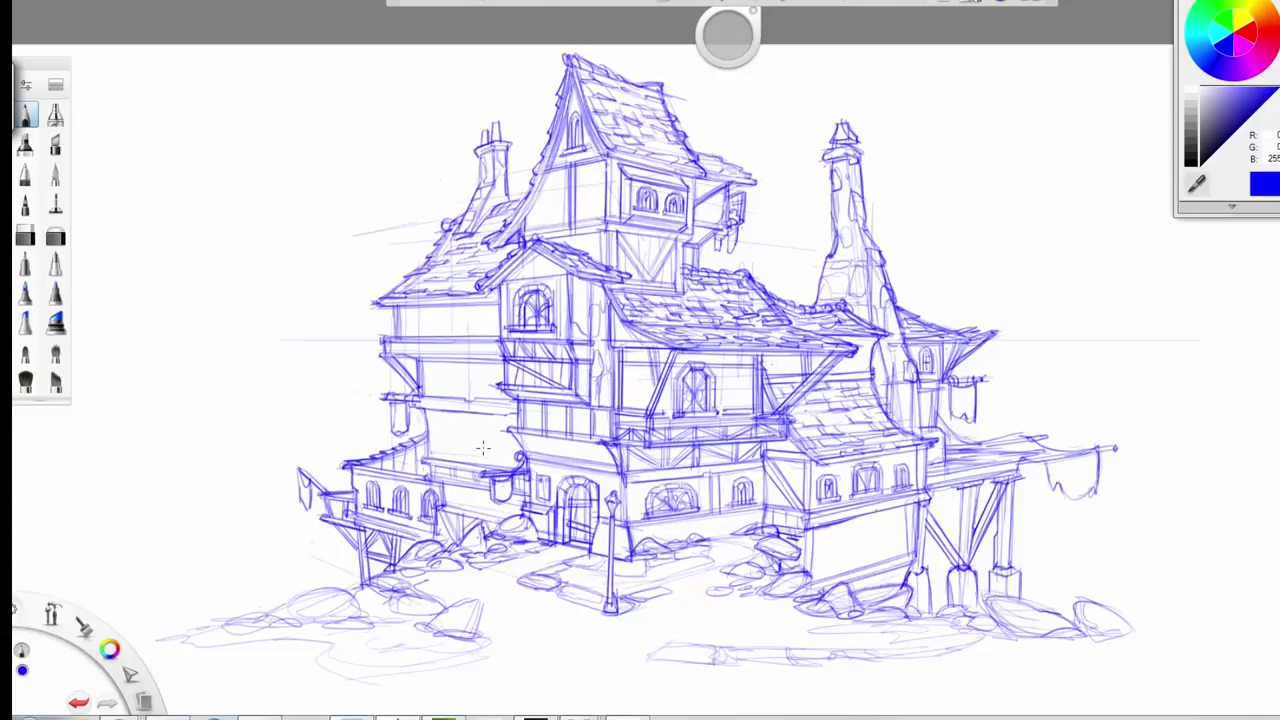
- Draw a large arched window with a stone surround and panes on the left wing's middle wall, redoing one stroke
{"action": "left_click_drag", "start_coordinate": [442, 455], "coordinate": [499, 460]}
{"action": "mouse_move", "coordinate": [481, 410]}
{"action": "left_mouse_down"}
{"action": "mouse_move", "coordinate": [485, 442]}
{"action": "mouse_move", "coordinate": [466, 414]}
{"action": "mouse_move", "coordinate": [451, 453]}
{"action": "mouse_move", "coordinate": [460, 420]}
{"action": "left_mouse_up"}
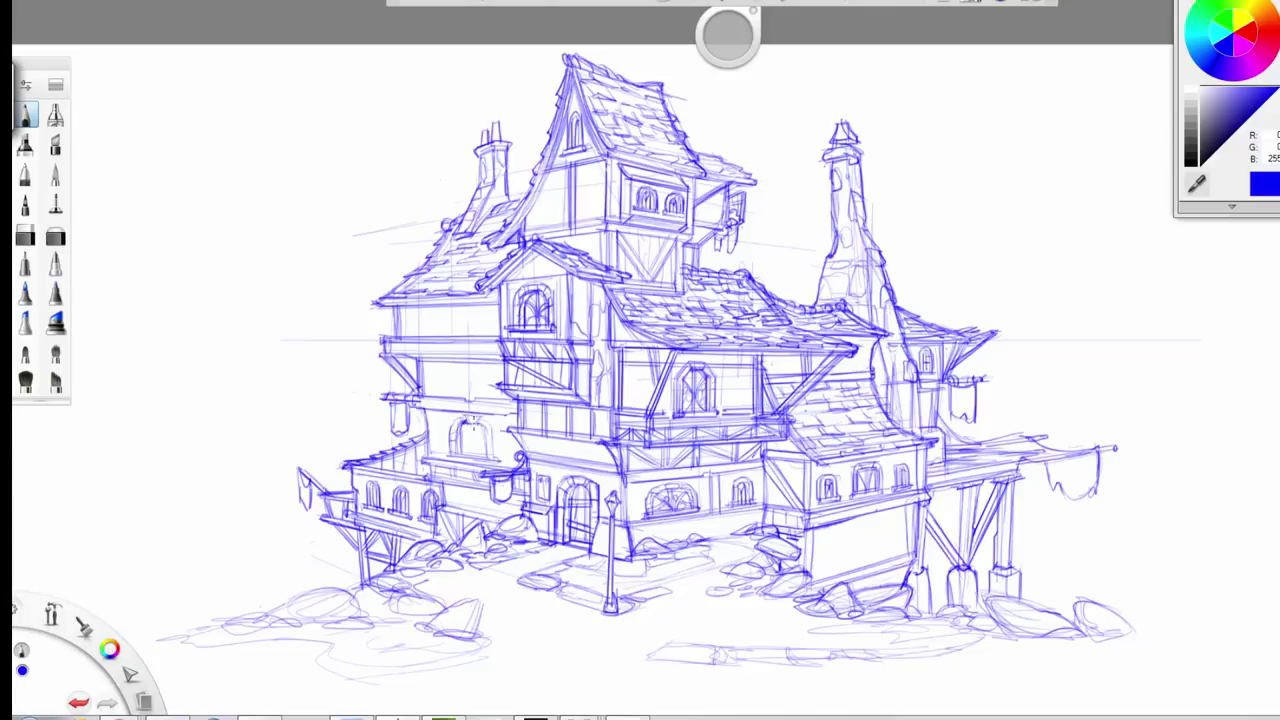
{"action": "key", "text": "ctrl+z"}
{"action": "mouse_move", "coordinate": [459, 423]}
{"action": "left_mouse_down"}
{"action": "mouse_move", "coordinate": [457, 440]}
{"action": "mouse_move", "coordinate": [492, 460]}
{"action": "left_mouse_up"}
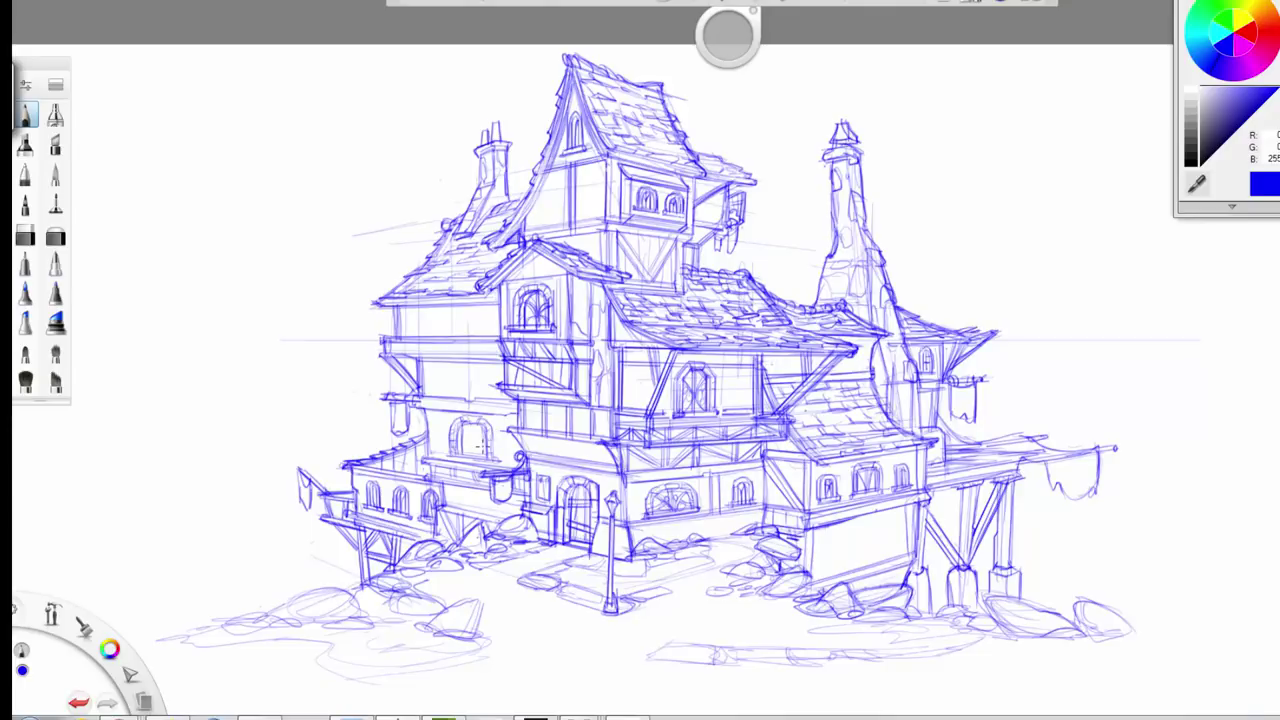
{"action": "mouse_move", "coordinate": [386, 395]}
{"action": "left_mouse_down"}
{"action": "mouse_move", "coordinate": [410, 430]}
{"action": "mouse_move", "coordinate": [482, 440]}
{"action": "mouse_move", "coordinate": [458, 456]}
{"action": "mouse_move", "coordinate": [476, 444]}
{"action": "mouse_move", "coordinate": [488, 456]}
{"action": "mouse_move", "coordinate": [478, 446]}
{"action": "mouse_move", "coordinate": [490, 430]}
{"action": "mouse_move", "coordinate": [496, 462]}
{"action": "left_mouse_up"}
{"action": "left_click_drag", "start_coordinate": [438, 413], "coordinate": [438, 457]}
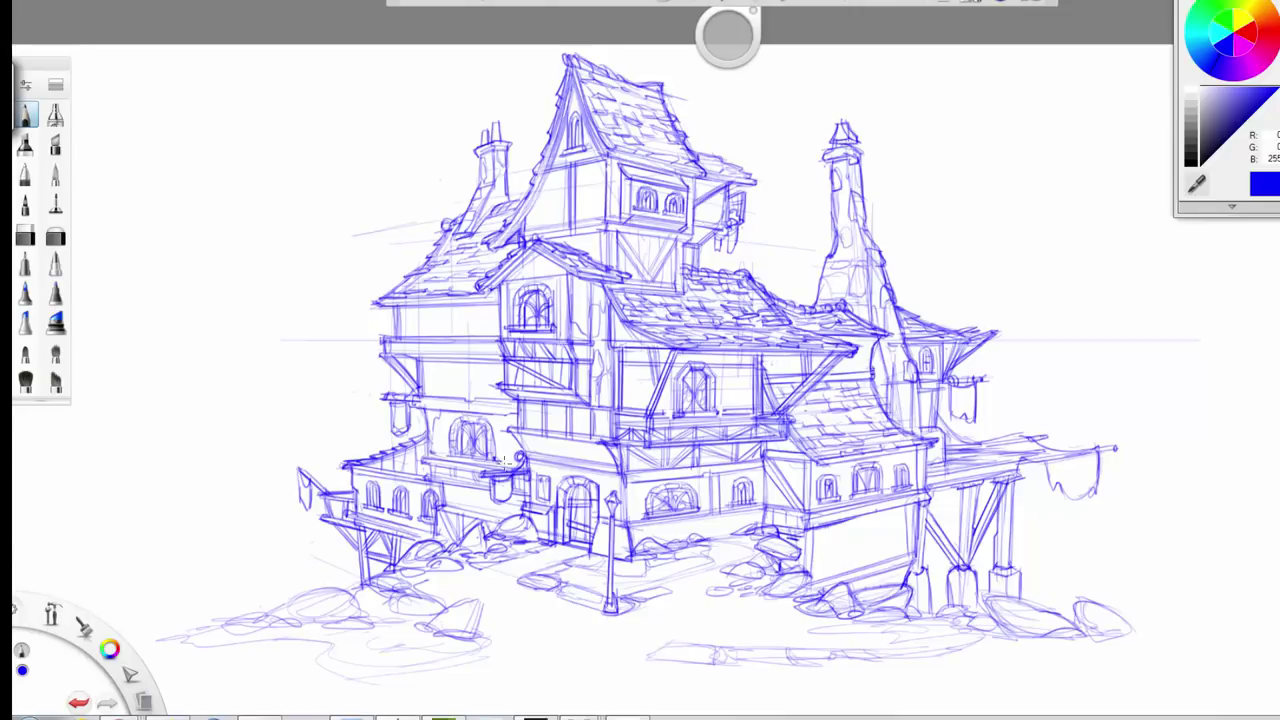
- Firm up the left wing's middle beam, and add a row of three small arched windows with a sill under the left roof
{"action": "left_click_drag", "start_coordinate": [476, 402], "coordinate": [532, 405]}
{"action": "left_click_drag", "start_coordinate": [405, 332], "coordinate": [498, 329]}
{"action": "left_click_drag", "start_coordinate": [406, 333], "coordinate": [501, 333]}
{"action": "mouse_move", "coordinate": [414, 330]}
{"action": "left_mouse_down"}
{"action": "mouse_move", "coordinate": [428, 308]}
{"action": "mouse_move", "coordinate": [434, 332]}
{"action": "mouse_move", "coordinate": [428, 316]}
{"action": "mouse_move", "coordinate": [452, 308]}
{"action": "mouse_move", "coordinate": [472, 334]}
{"action": "mouse_move", "coordinate": [496, 305]}
{"action": "mouse_move", "coordinate": [504, 328]}
{"action": "left_mouse_up"}
{"action": "left_click_drag", "start_coordinate": [452, 320], "coordinate": [456, 303]}
{"action": "mouse_move", "coordinate": [458, 304]}
{"action": "left_mouse_down"}
{"action": "mouse_move", "coordinate": [457, 318]}
{"action": "mouse_move", "coordinate": [428, 314]}
{"action": "mouse_move", "coordinate": [496, 307]}
{"action": "left_mouse_up"}
{"action": "left_click_drag", "start_coordinate": [492, 312], "coordinate": [502, 333]}
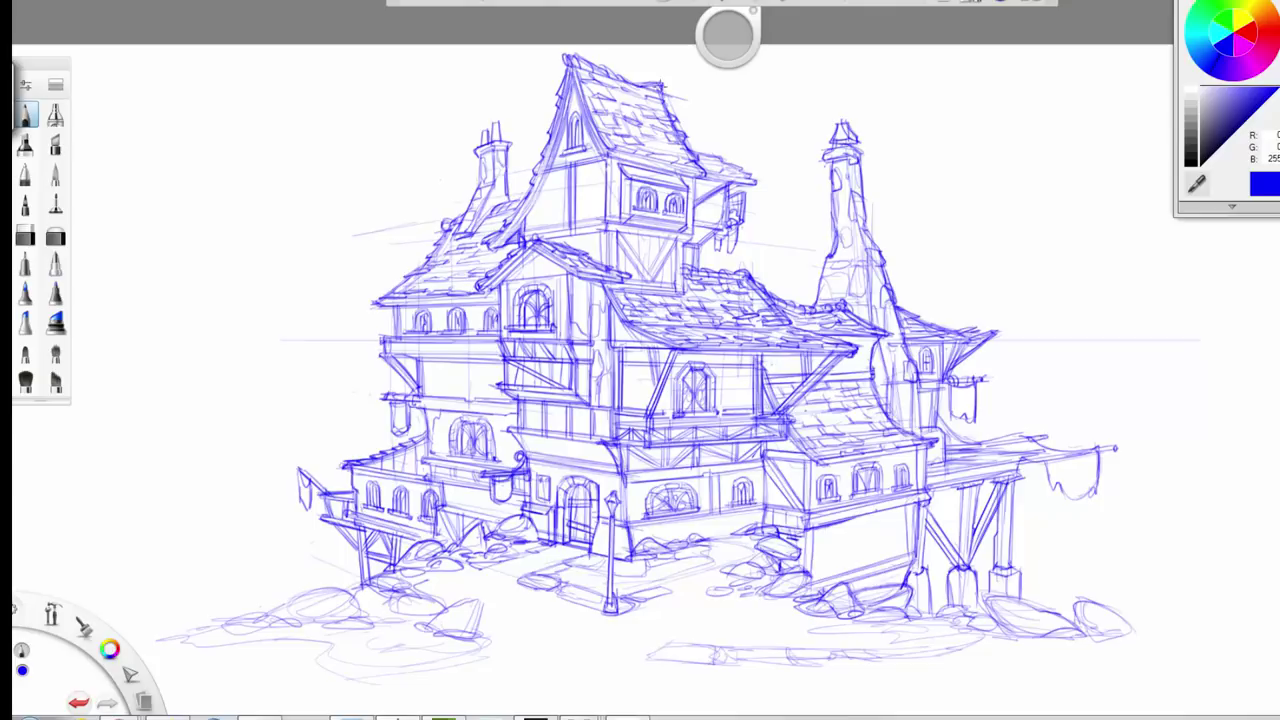
- Thicken the peak and front sloping edge of the tower's roof
{"action": "left_click_drag", "start_coordinate": [566, 55], "coordinate": [558, 98]}
{"action": "left_click_drag", "start_coordinate": [524, 186], "coordinate": [558, 128]}
- Add a pole with a hanging banner and a curled finial at the left roof's ridge end, and touch up the corner below
{"action": "left_click_drag", "start_coordinate": [441, 226], "coordinate": [370, 242]}
{"action": "mouse_move", "coordinate": [440, 224]}
{"action": "left_mouse_down"}
{"action": "mouse_move", "coordinate": [408, 244]}
{"action": "mouse_move", "coordinate": [376, 241]}
{"action": "mouse_move", "coordinate": [399, 237]}
{"action": "mouse_move", "coordinate": [398, 262]}
{"action": "left_mouse_up"}
{"action": "mouse_move", "coordinate": [374, 240]}
{"action": "left_mouse_down"}
{"action": "mouse_move", "coordinate": [375, 264]}
{"action": "mouse_move", "coordinate": [398, 241]}
{"action": "mouse_move", "coordinate": [427, 258]}
{"action": "mouse_move", "coordinate": [394, 247]}
{"action": "mouse_move", "coordinate": [393, 268]}
{"action": "left_mouse_up"}
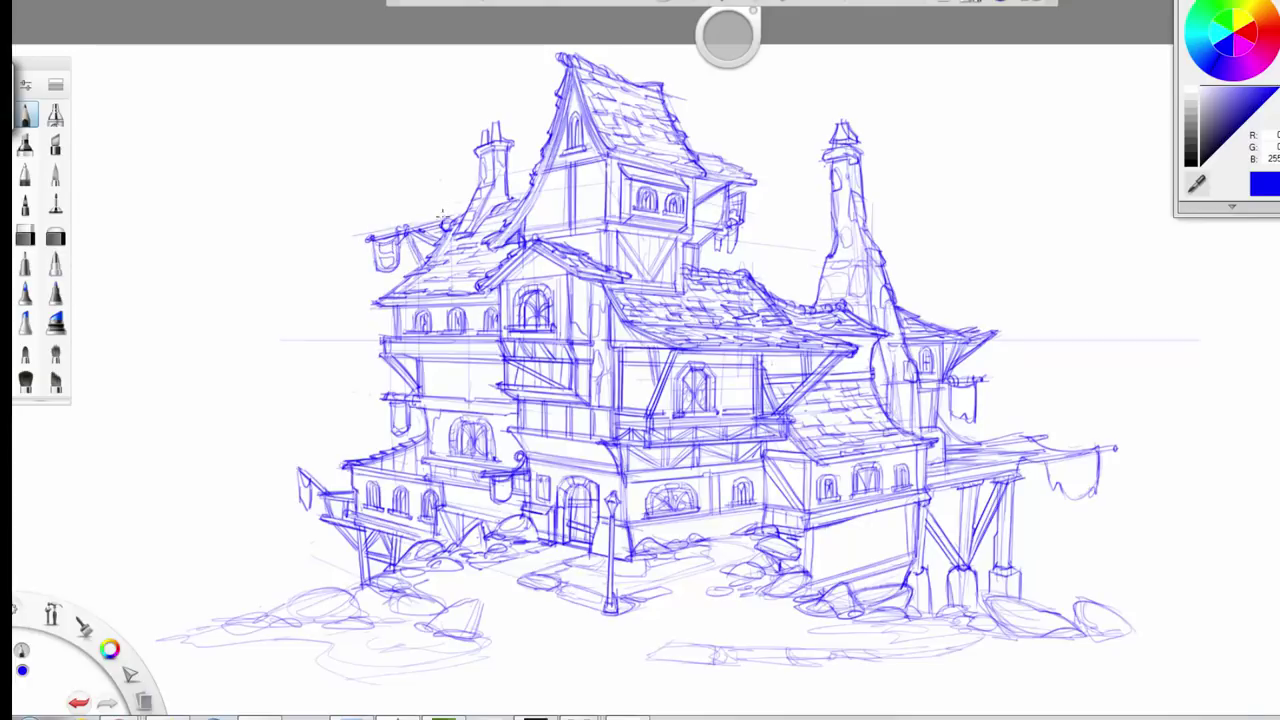
{"action": "mouse_move", "coordinate": [443, 207]}
{"action": "left_mouse_down"}
{"action": "mouse_move", "coordinate": [447, 188]}
{"action": "mouse_move", "coordinate": [424, 218]}
{"action": "mouse_move", "coordinate": [440, 220]}
{"action": "mouse_move", "coordinate": [446, 186]}
{"action": "mouse_move", "coordinate": [440, 215]}
{"action": "left_mouse_up"}
{"action": "left_click_drag", "start_coordinate": [383, 309], "coordinate": [387, 342]}
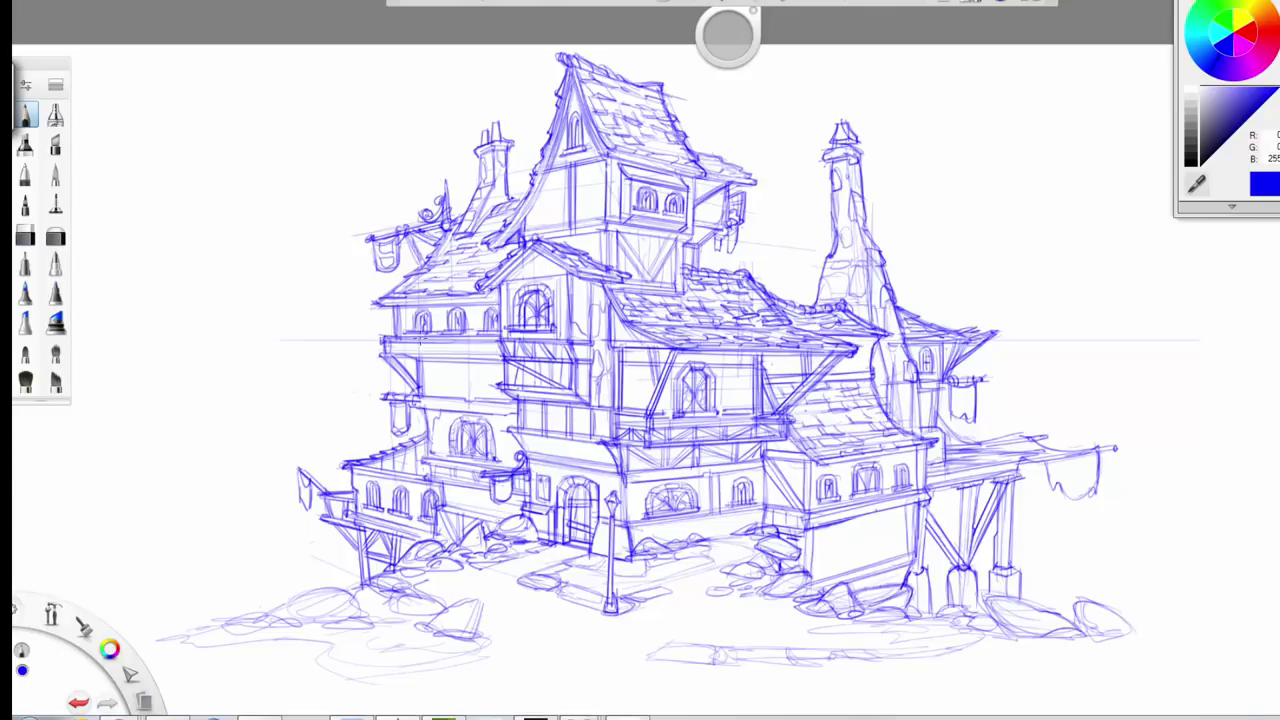
- Add diagonal timber braces and a vertical beam to the wall below the left wing's middle beam
{"action": "mouse_move", "coordinate": [498, 357]}
{"action": "left_mouse_down"}
{"action": "mouse_move", "coordinate": [434, 356]}
{"action": "mouse_move", "coordinate": [453, 403]}
{"action": "mouse_move", "coordinate": [494, 346]}
{"action": "mouse_move", "coordinate": [504, 406]}
{"action": "left_mouse_up"}
{"action": "mouse_move", "coordinate": [490, 357]}
{"action": "left_mouse_down"}
{"action": "mouse_move", "coordinate": [453, 397]}
{"action": "mouse_move", "coordinate": [497, 401]}
{"action": "left_mouse_up"}
{"action": "left_click_drag", "start_coordinate": [446, 364], "coordinate": [476, 411]}
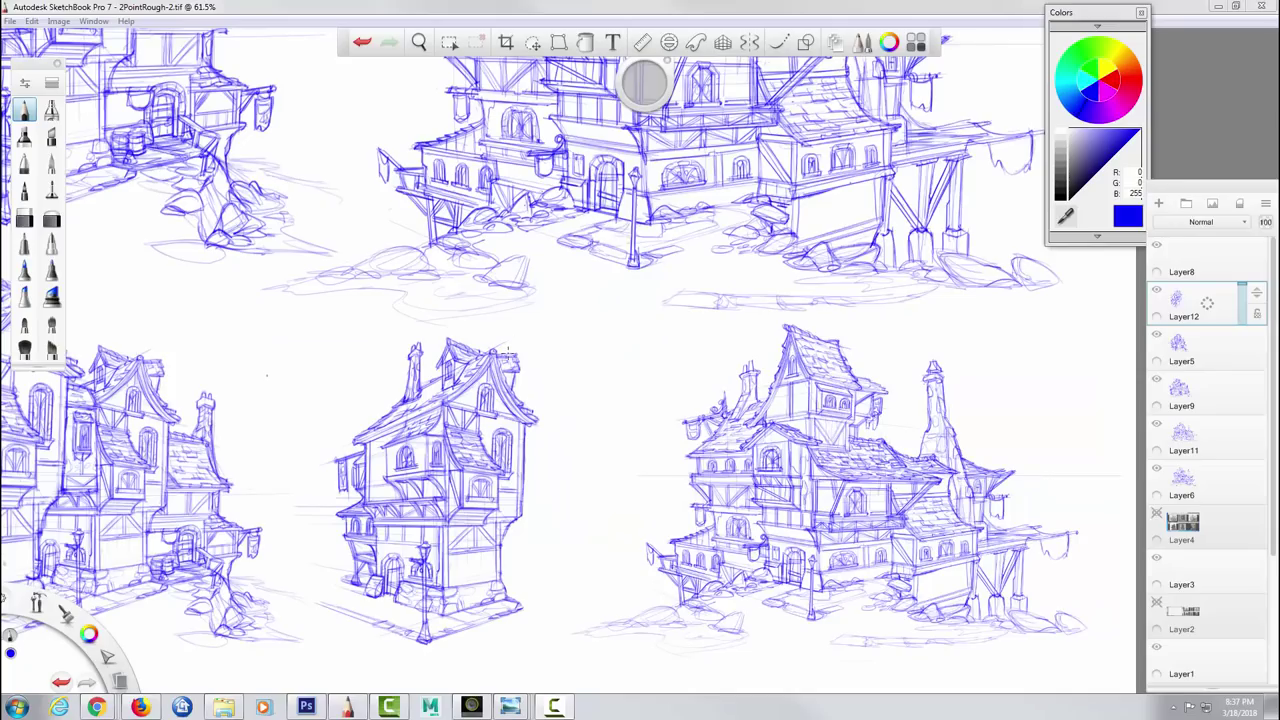
- Move the tall house sketch against the large building's left wing on the lower row and enlarge it slightly
{"action": "key", "text": "v"}
{"action": "left_click_drag", "start_coordinate": [480, 326], "coordinate": [681, 300]}
{"action": "mouse_move", "coordinate": [966, 547]}
{"action": "left_mouse_down"}
{"action": "mouse_move", "coordinate": [930, 504]}
{"action": "mouse_move", "coordinate": [968, 519]}
{"action": "mouse_move", "coordinate": [930, 514]}
{"action": "mouse_move", "coordinate": [957, 518]}
{"action": "left_mouse_up"}
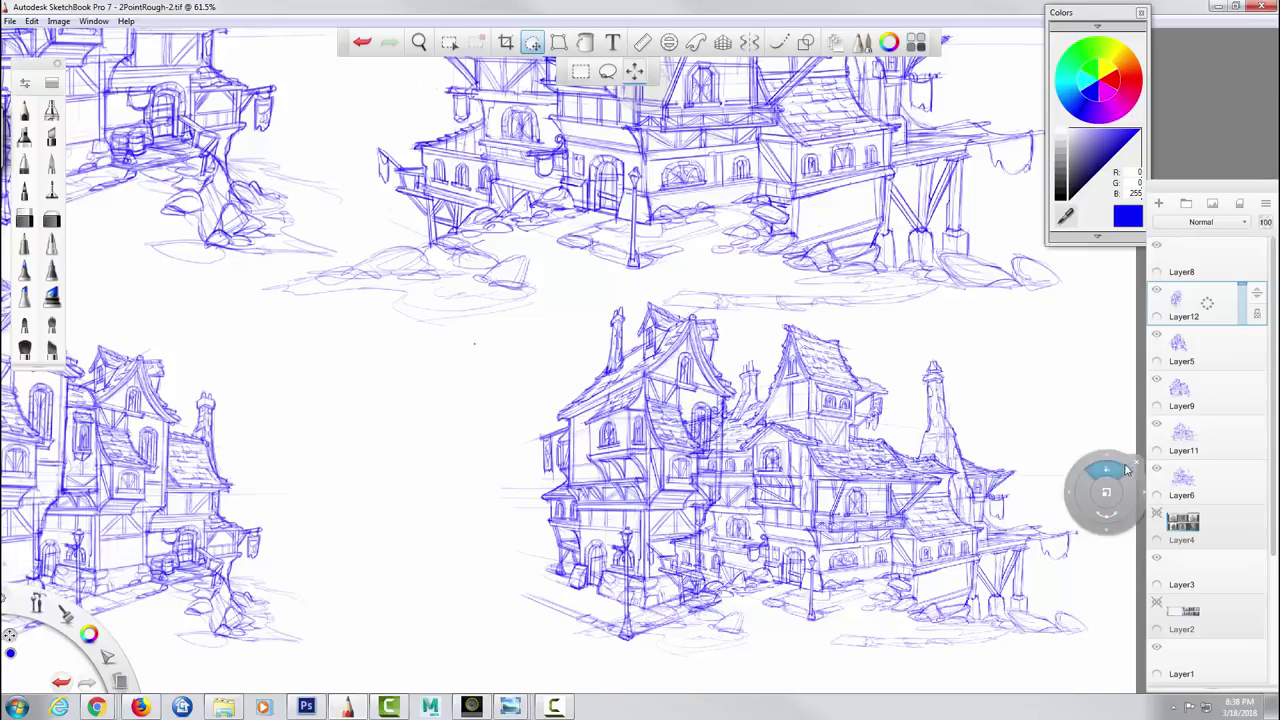
{"action": "left_click", "coordinate": [1137, 459]}
- Check which layer holds the tall house, and reorder Layer12 to sit directly below Layer11
{"action": "left_click", "coordinate": [1156, 291]}
{"action": "left_click", "coordinate": [1156, 334]}
{"action": "left_click", "coordinate": [1156, 334]}
{"action": "mouse_move", "coordinate": [1242, 290]}
{"action": "left_mouse_down"}
{"action": "mouse_move", "coordinate": [1207, 392]}
{"action": "mouse_move", "coordinate": [1207, 482]}
{"action": "left_mouse_up"}
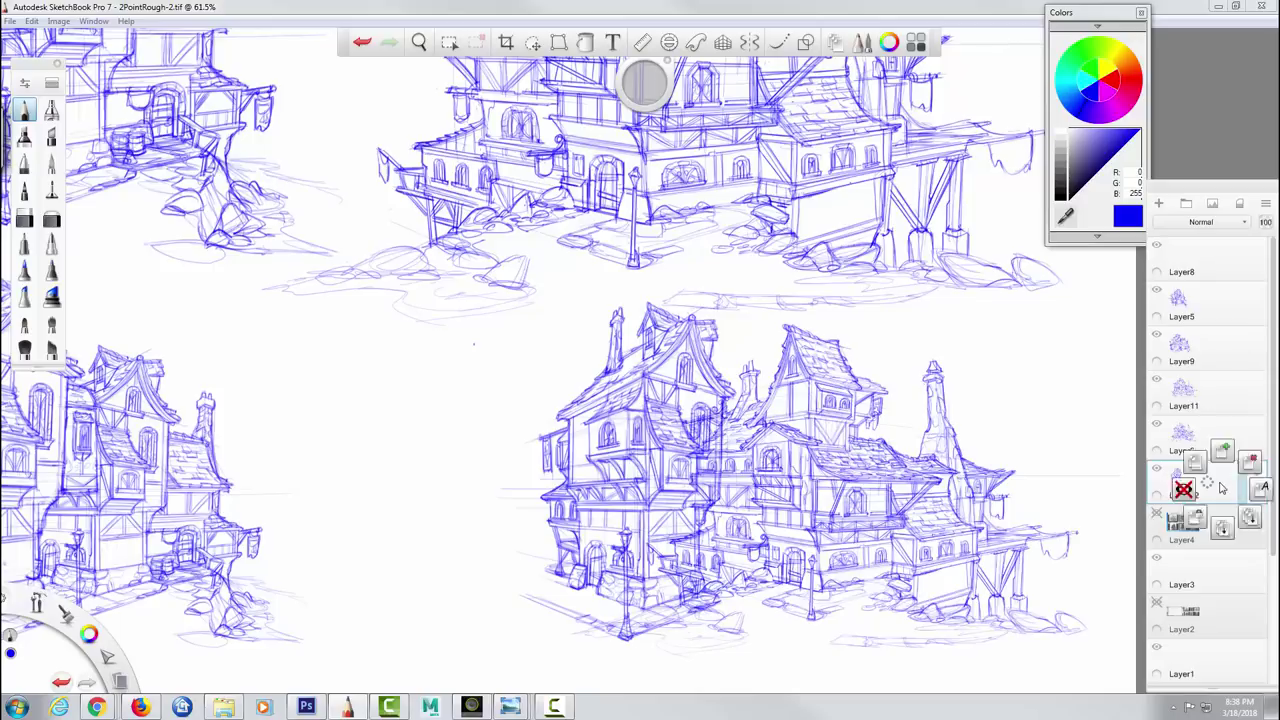
{"action": "left_click_drag", "start_coordinate": [1257, 471], "coordinate": [1256, 430]}
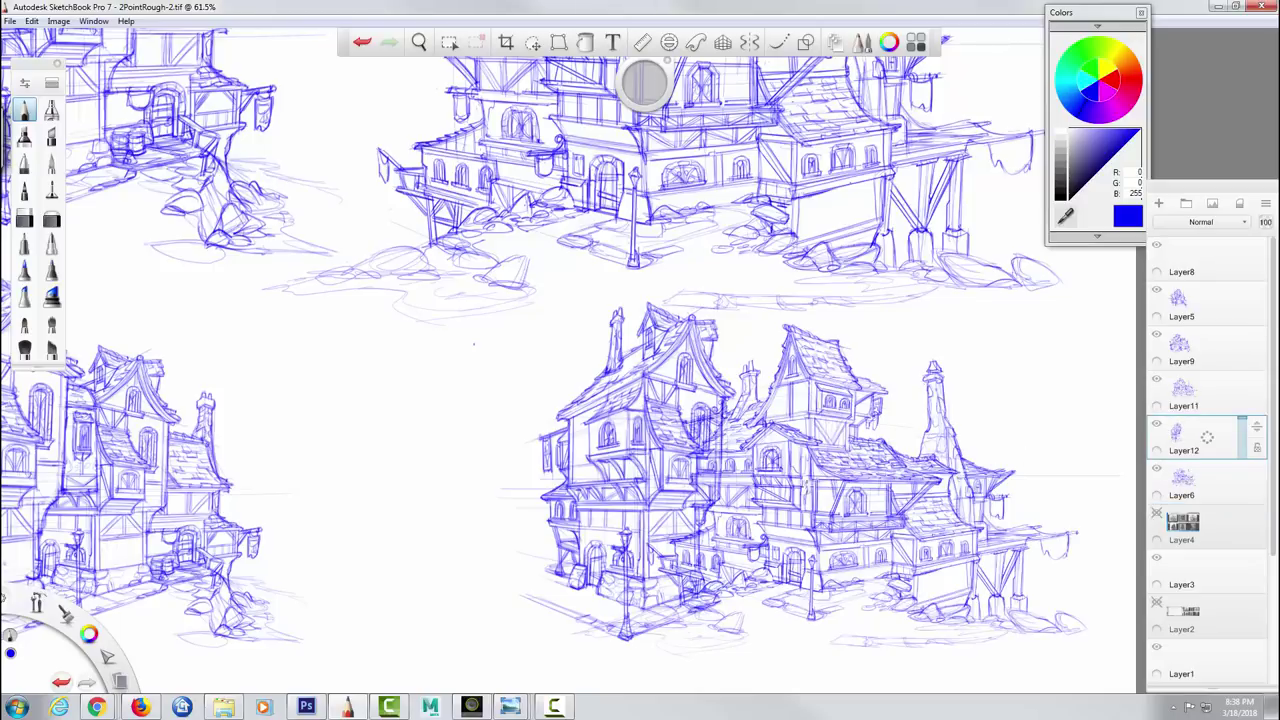
- Scale the tall house down slightly and reposition it behind the large building's left wing, undoing the last adjustment
{"action": "key", "text": "space"}
{"action": "left_click_drag", "start_coordinate": [853, 457], "coordinate": [808, 436]}
{"action": "key", "text": "ctrl+a"}
{"action": "left_click", "coordinate": [533, 43]}
{"action": "left_click_drag", "start_coordinate": [582, 126], "coordinate": [570, 124]}
{"action": "mouse_move", "coordinate": [603, 147]}
{"action": "left_mouse_down"}
{"action": "mouse_move", "coordinate": [655, 147]}
{"action": "mouse_move", "coordinate": [632, 148]}
{"action": "left_mouse_up"}
{"action": "left_click_drag", "start_coordinate": [752, 164], "coordinate": [752, 182]}
{"action": "left_click_drag", "start_coordinate": [753, 227], "coordinate": [759, 259]}
{"action": "key", "text": "ctrl+z"}
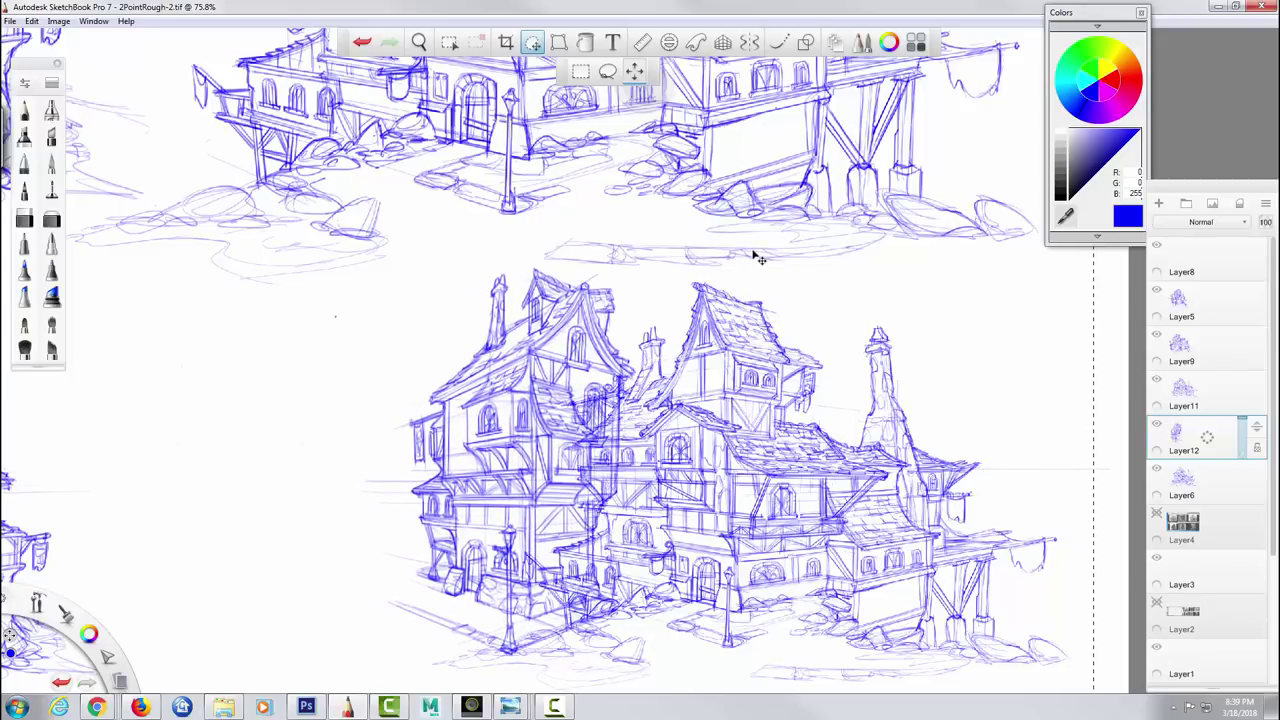
- Lower Layer12's opacity to 44 and erase the tall house's lines where they overlap the left wing and its banner
{"action": "left_click", "coordinate": [1242, 420]}
{"action": "left_click_drag", "start_coordinate": [1243, 424], "coordinate": [1243, 441]}
{"action": "key", "text": "space"}
{"action": "left_click_drag", "start_coordinate": [557, 338], "coordinate": [573, 214]}
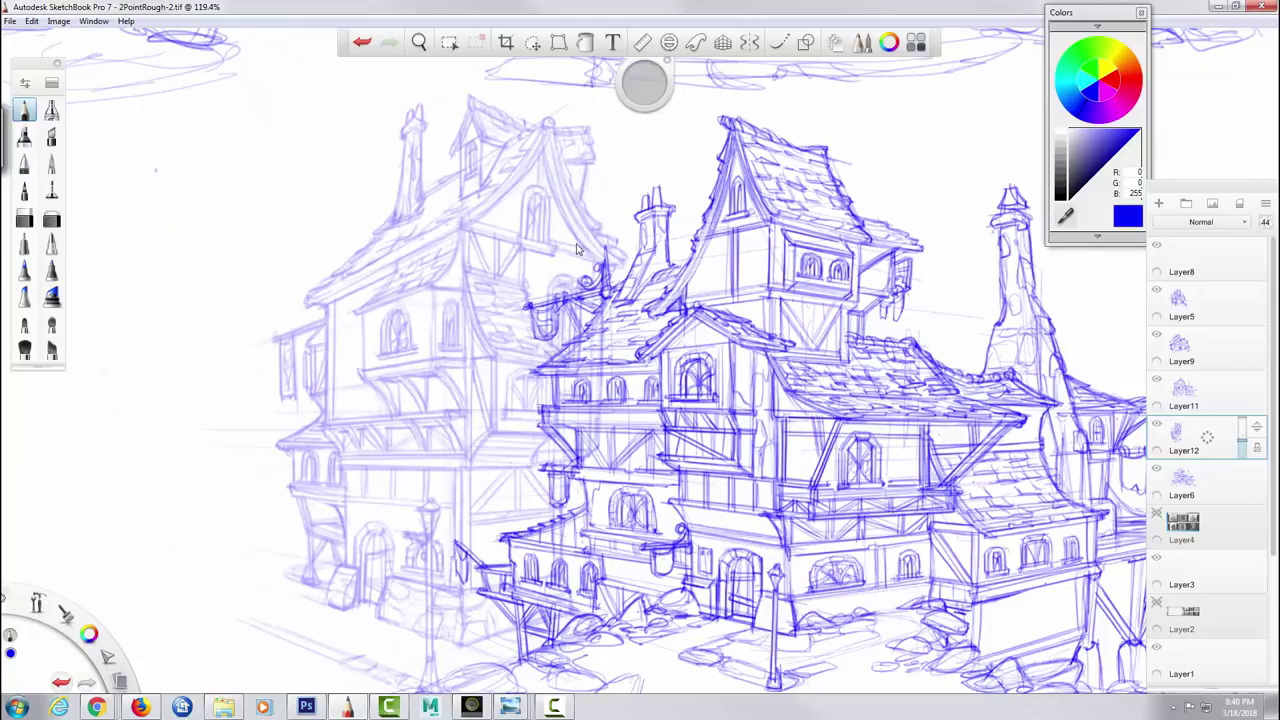
{"action": "key", "text": "e"}
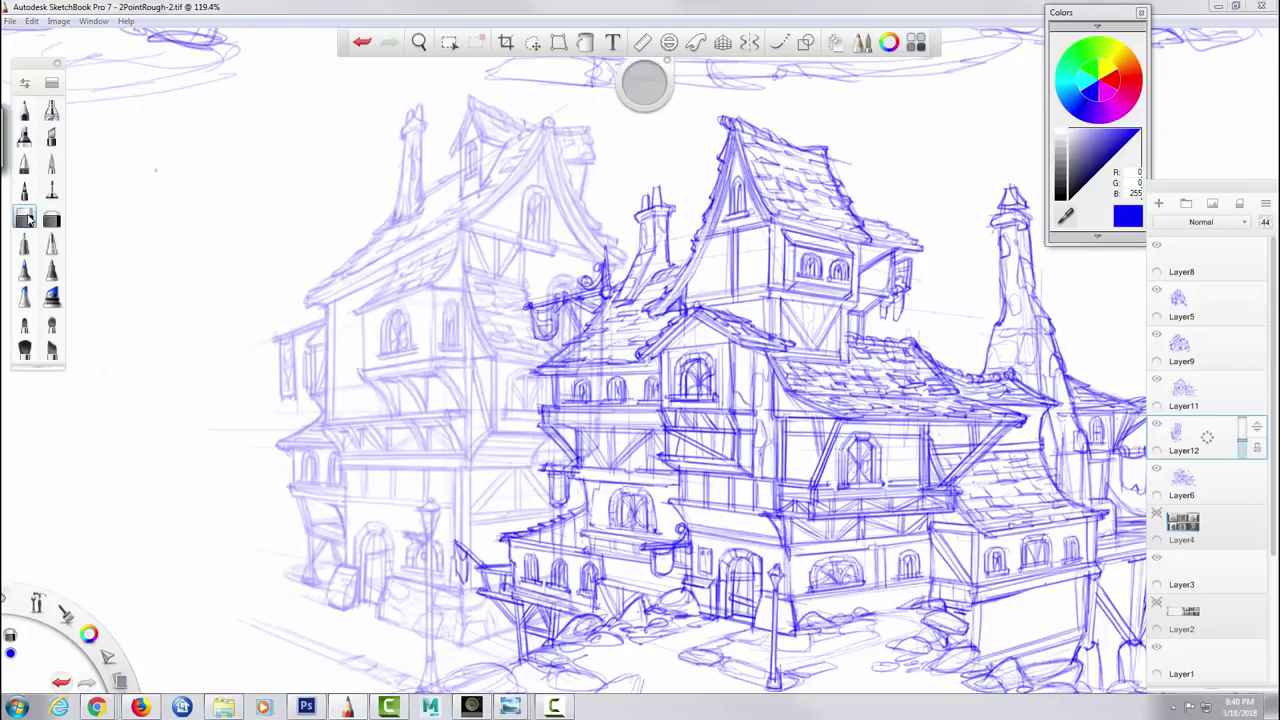
{"action": "mouse_move", "coordinate": [538, 328]}
{"action": "left_mouse_down"}
{"action": "mouse_move", "coordinate": [598, 292]}
{"action": "mouse_move", "coordinate": [604, 254]}
{"action": "left_mouse_up"}
{"action": "mouse_move", "coordinate": [563, 359]}
{"action": "left_mouse_down"}
{"action": "mouse_move", "coordinate": [605, 332]}
{"action": "mouse_move", "coordinate": [552, 438]}
{"action": "mouse_move", "coordinate": [565, 460]}
{"action": "left_mouse_up"}
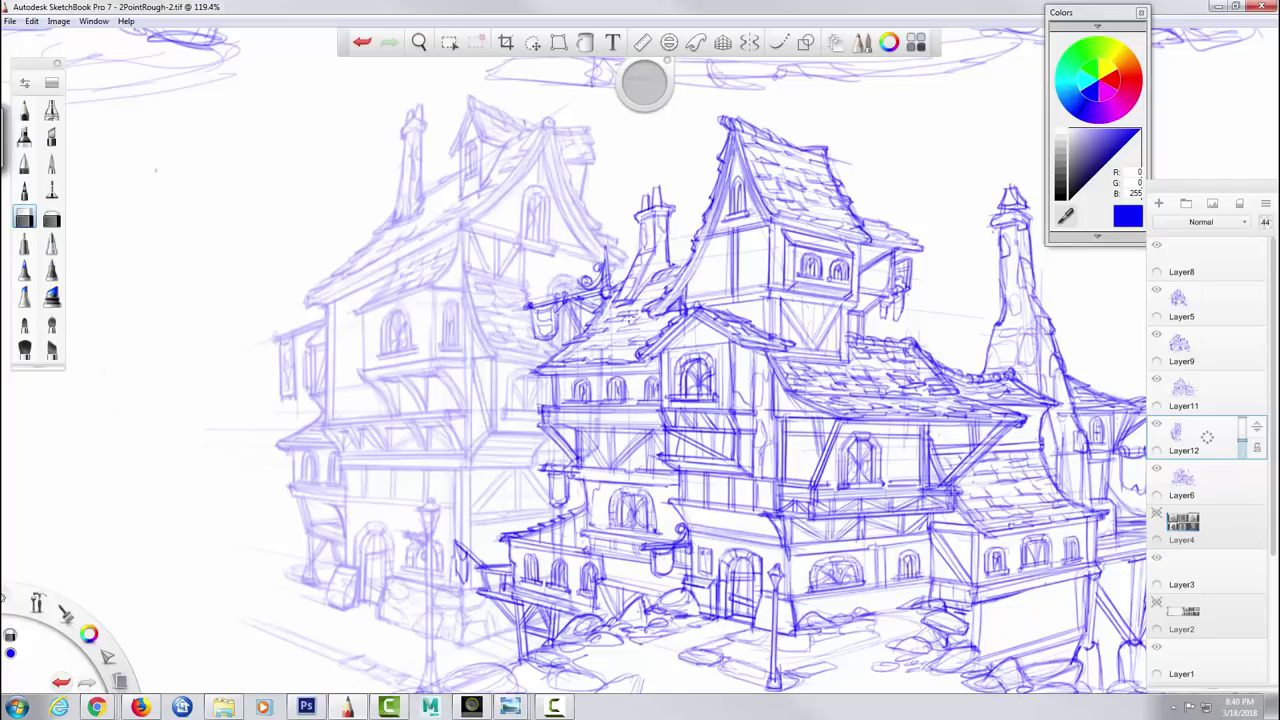
- Erase the tall house's ground floor, including its door, base rocks and ground lines, using a larger eraser
{"action": "left_click_drag", "start_coordinate": [329, 648], "coordinate": [252, 627]}
{"action": "left_click_drag", "start_coordinate": [432, 457], "coordinate": [441, 378]}
{"action": "mouse_move", "coordinate": [388, 588]}
{"action": "left_mouse_down"}
{"action": "mouse_move", "coordinate": [332, 567]}
{"action": "mouse_move", "coordinate": [390, 602]}
{"action": "left_mouse_up"}
{"action": "key", "text": "bracketright"}
{"action": "mouse_move", "coordinate": [346, 512]}
{"action": "left_mouse_down"}
{"action": "mouse_move", "coordinate": [394, 538]}
{"action": "mouse_move", "coordinate": [396, 504]}
{"action": "left_mouse_up"}
{"action": "mouse_move", "coordinate": [414, 454]}
{"action": "left_mouse_down"}
{"action": "mouse_move", "coordinate": [424, 485]}
{"action": "mouse_move", "coordinate": [410, 505]}
{"action": "mouse_move", "coordinate": [381, 502]}
{"action": "mouse_move", "coordinate": [364, 457]}
{"action": "mouse_move", "coordinate": [333, 519]}
{"action": "mouse_move", "coordinate": [302, 463]}
{"action": "mouse_move", "coordinate": [345, 468]}
{"action": "left_mouse_up"}
{"action": "mouse_move", "coordinate": [452, 535]}
{"action": "left_mouse_down"}
{"action": "mouse_move", "coordinate": [445, 500]}
{"action": "mouse_move", "coordinate": [458, 525]}
{"action": "mouse_move", "coordinate": [473, 512]}
{"action": "mouse_move", "coordinate": [466, 500]}
{"action": "mouse_move", "coordinate": [472, 555]}
{"action": "mouse_move", "coordinate": [457, 563]}
{"action": "mouse_move", "coordinate": [428, 515]}
{"action": "mouse_move", "coordinate": [430, 482]}
{"action": "mouse_move", "coordinate": [318, 452]}
{"action": "left_mouse_up"}
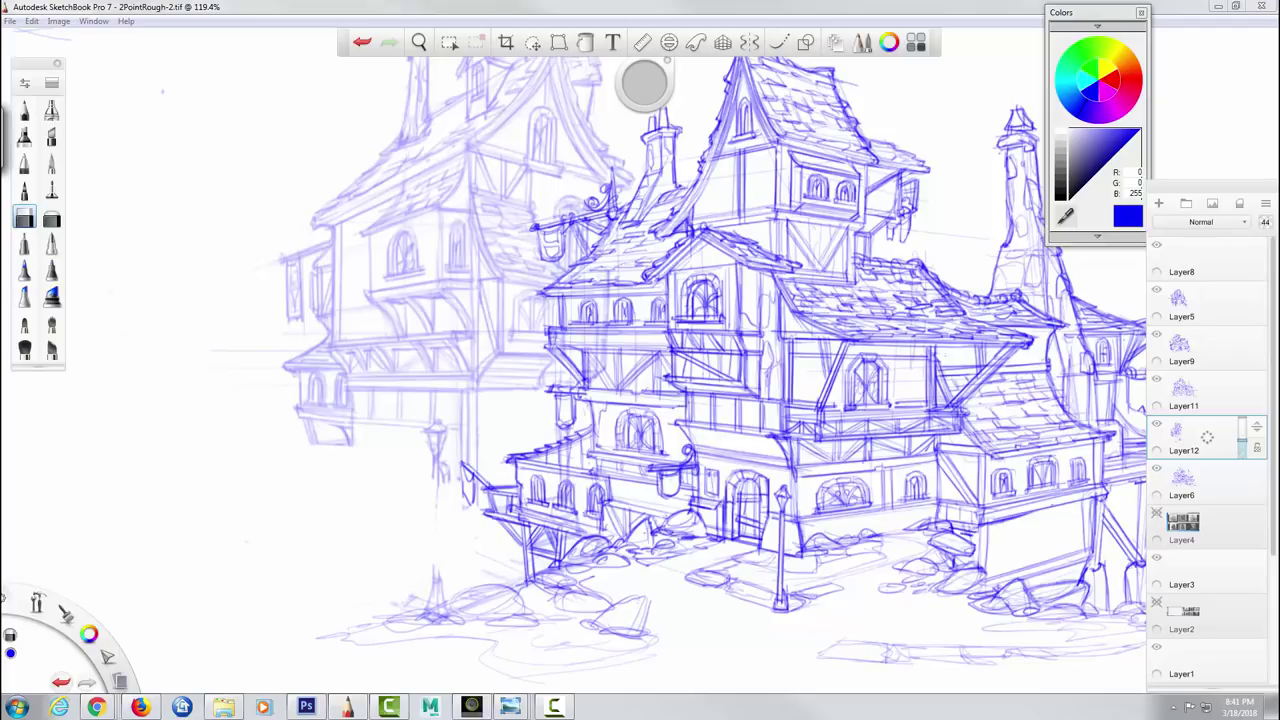
- Restore Layer12's opacity to 100 and set the eraser size to 2.0
{"action": "mouse_move", "coordinate": [1242, 440]}
{"action": "left_mouse_down"}
{"action": "mouse_move", "coordinate": [1243, 420]}
{"action": "mouse_move", "coordinate": [1243, 455]}
{"action": "mouse_move", "coordinate": [1242, 419]}
{"action": "left_mouse_up"}
{"action": "left_click_drag", "start_coordinate": [644, 91], "coordinate": [685, 90]}
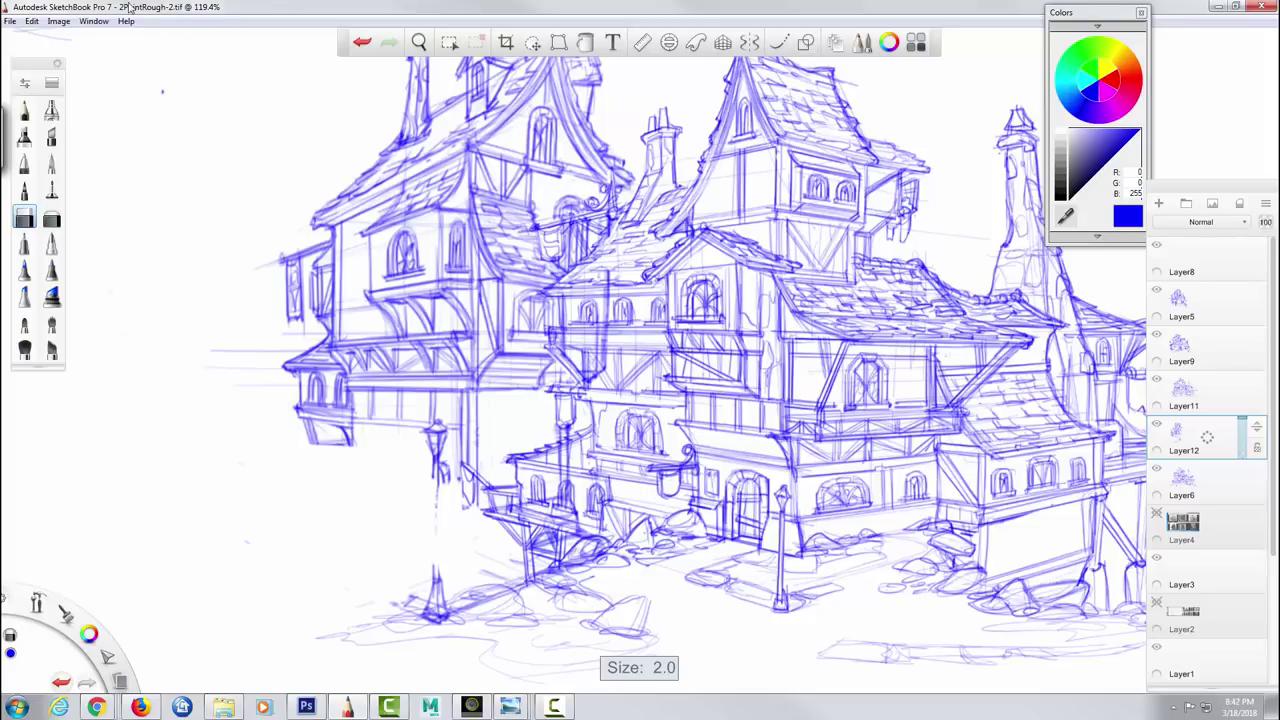
{"action": "left_click", "coordinate": [94, 21]}
{"action": "left_click", "coordinate": [66, 87]}
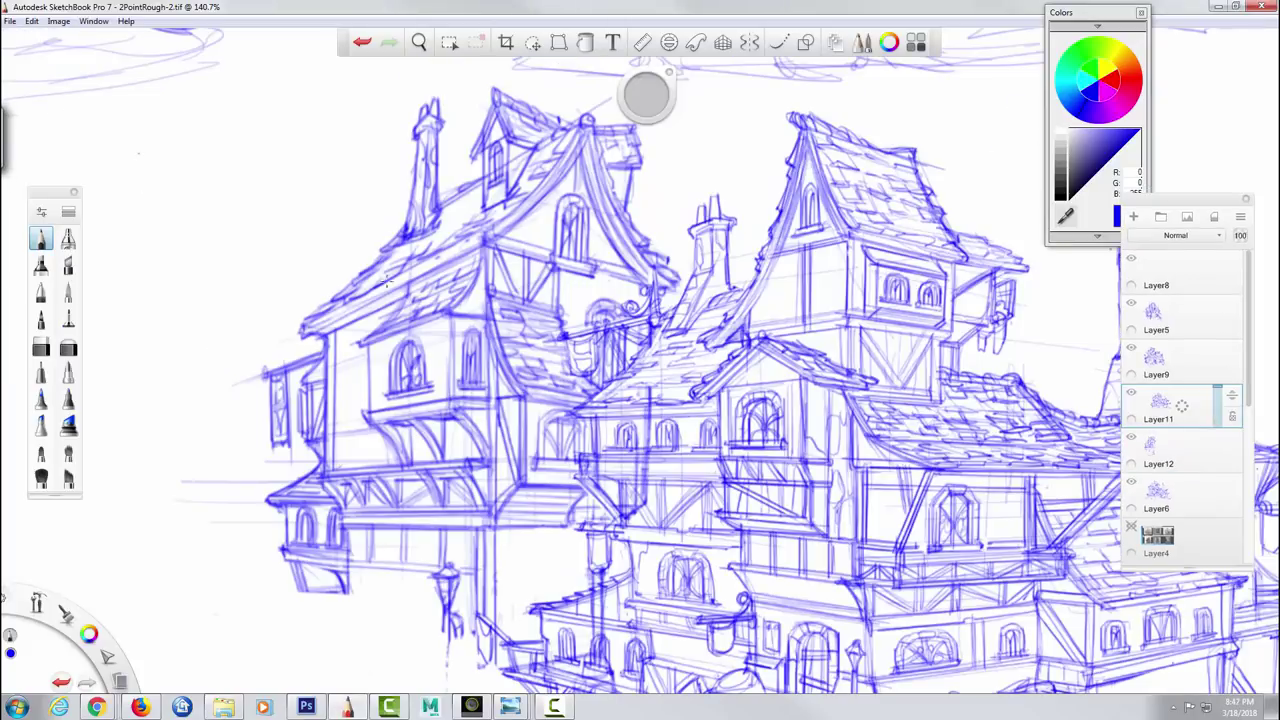
- Erase the pole and banner at the large building's left ridge end on Layer11, undoing the excess strokes
{"action": "mouse_move", "coordinate": [652, 276]}
{"action": "left_mouse_down"}
{"action": "mouse_move", "coordinate": [648, 318]}
{"action": "mouse_move", "coordinate": [567, 329]}
{"action": "mouse_move", "coordinate": [595, 363]}
{"action": "left_mouse_up"}
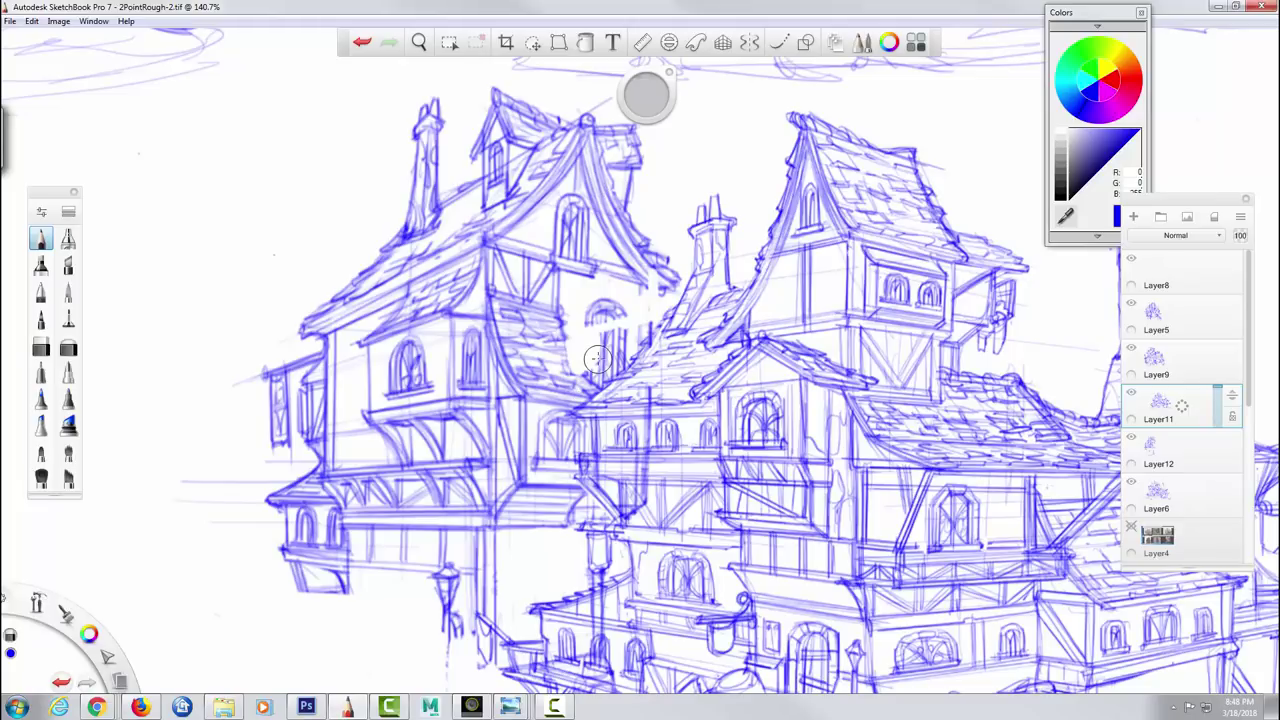
{"action": "left_click_drag", "start_coordinate": [586, 408], "coordinate": [630, 376]}
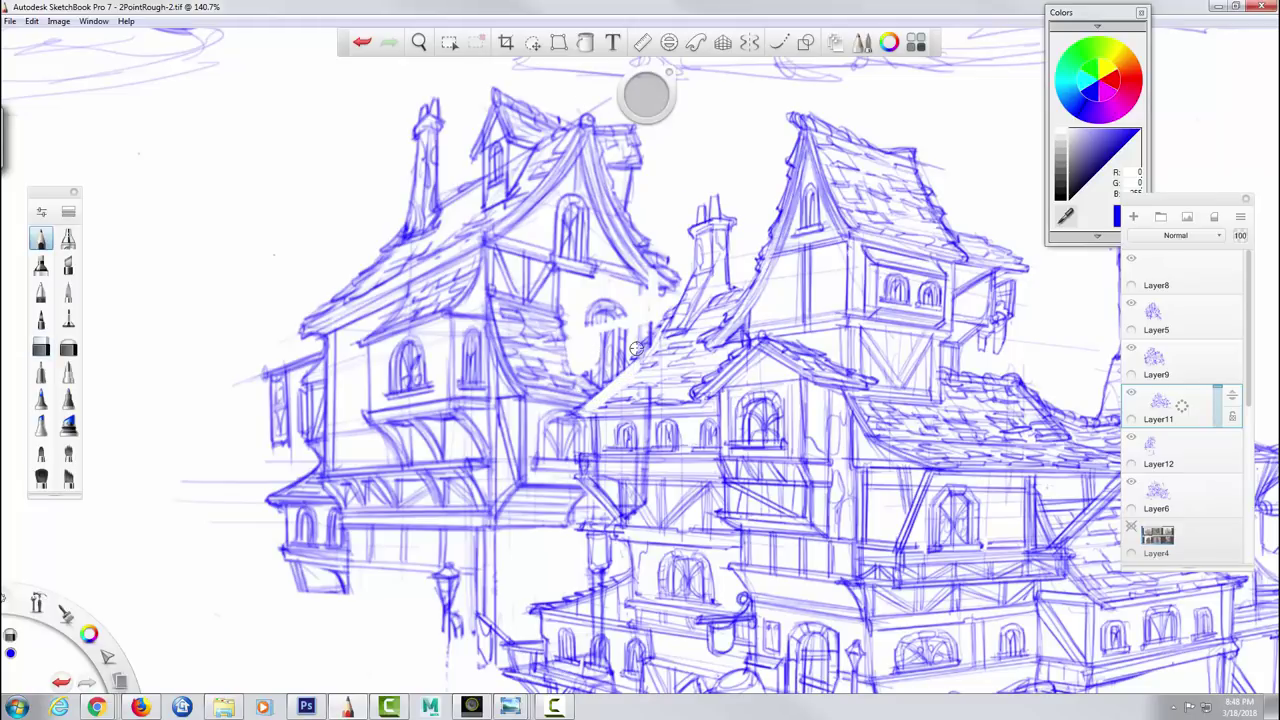
{"action": "key", "text": "ctrl+z"}
{"action": "left_click", "coordinate": [1132, 439]}
{"action": "left_click", "coordinate": [1132, 439]}
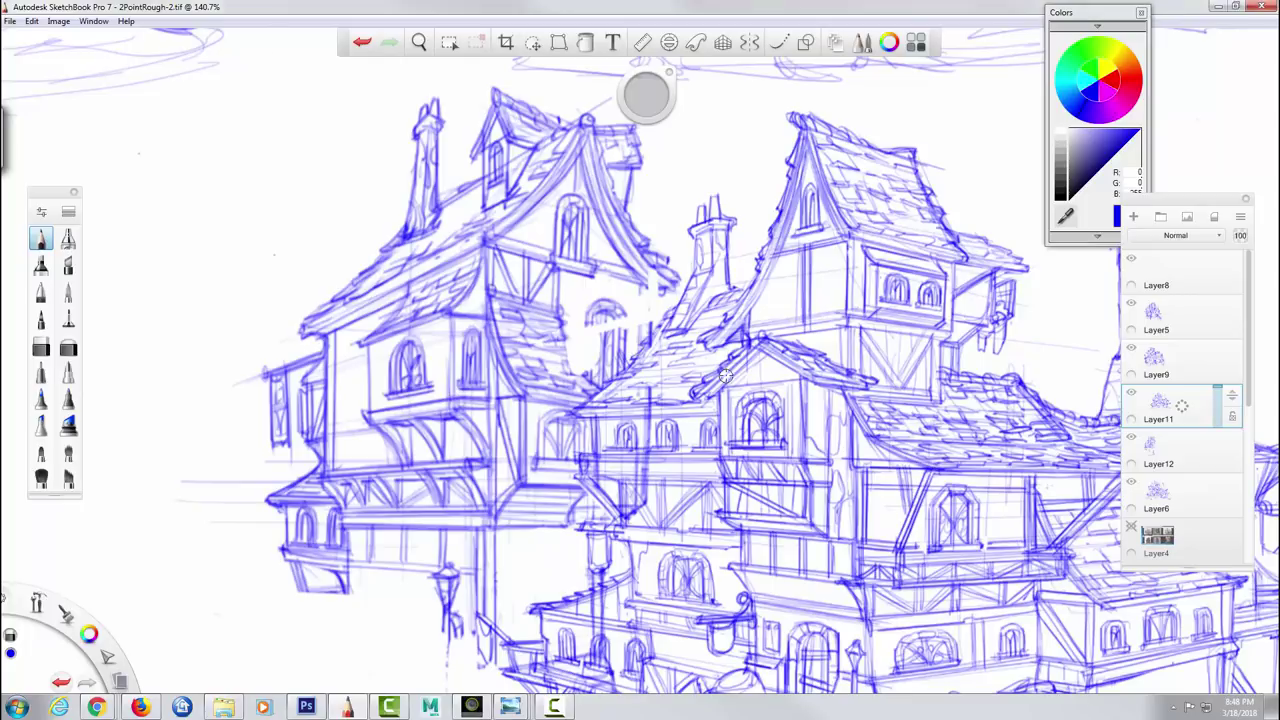
{"action": "key", "text": "ctrl+z"}
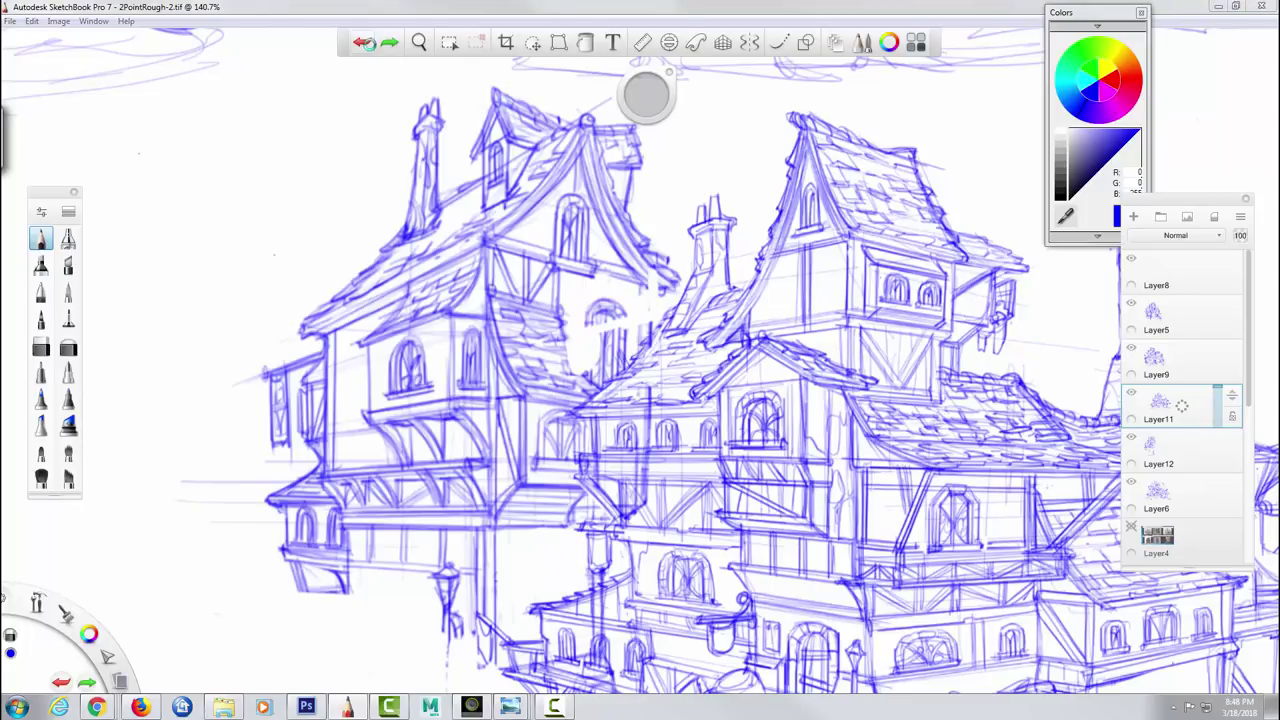
{"action": "left_click", "coordinate": [1131, 393]}
{"action": "left_click", "coordinate": [1131, 393]}
- On Layer12, erase the tall house's corner line overlapping the left wing and redraw its arched side window
{"action": "left_click", "coordinate": [1164, 442]}
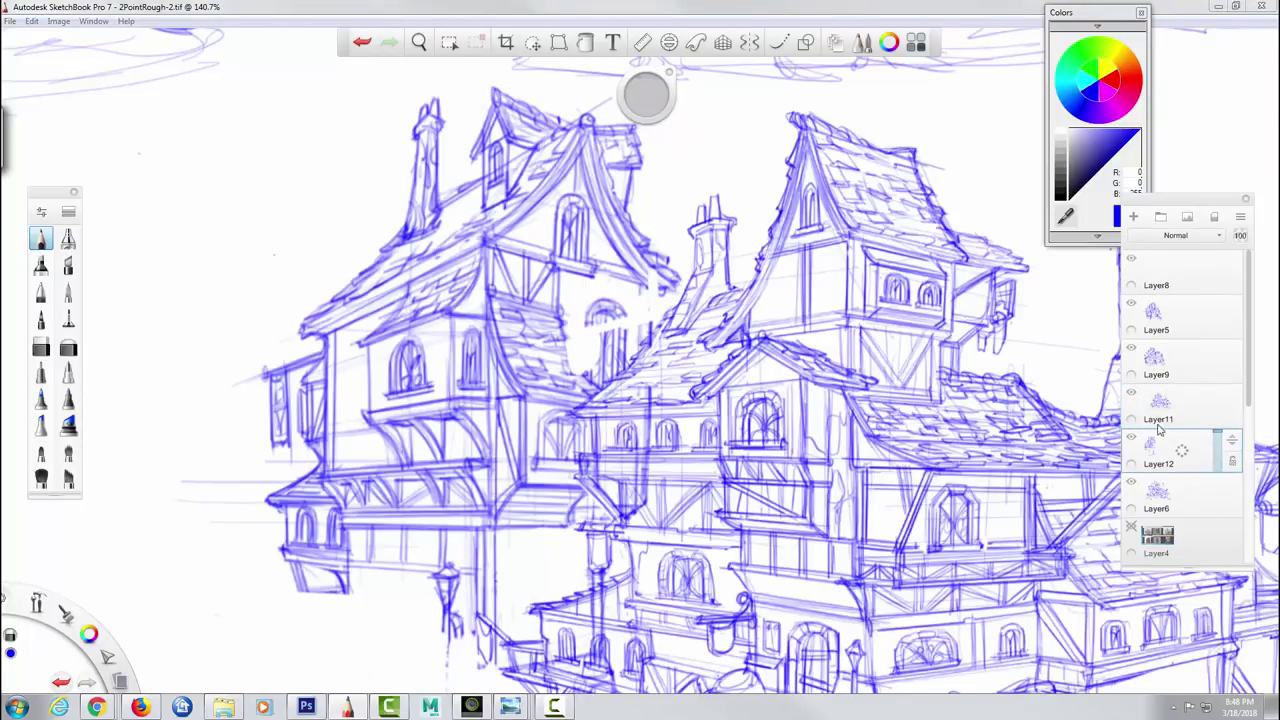
{"action": "mouse_move", "coordinate": [649, 387]}
{"action": "left_mouse_down"}
{"action": "mouse_move", "coordinate": [642, 500]}
{"action": "mouse_move", "coordinate": [620, 491]}
{"action": "left_mouse_up"}
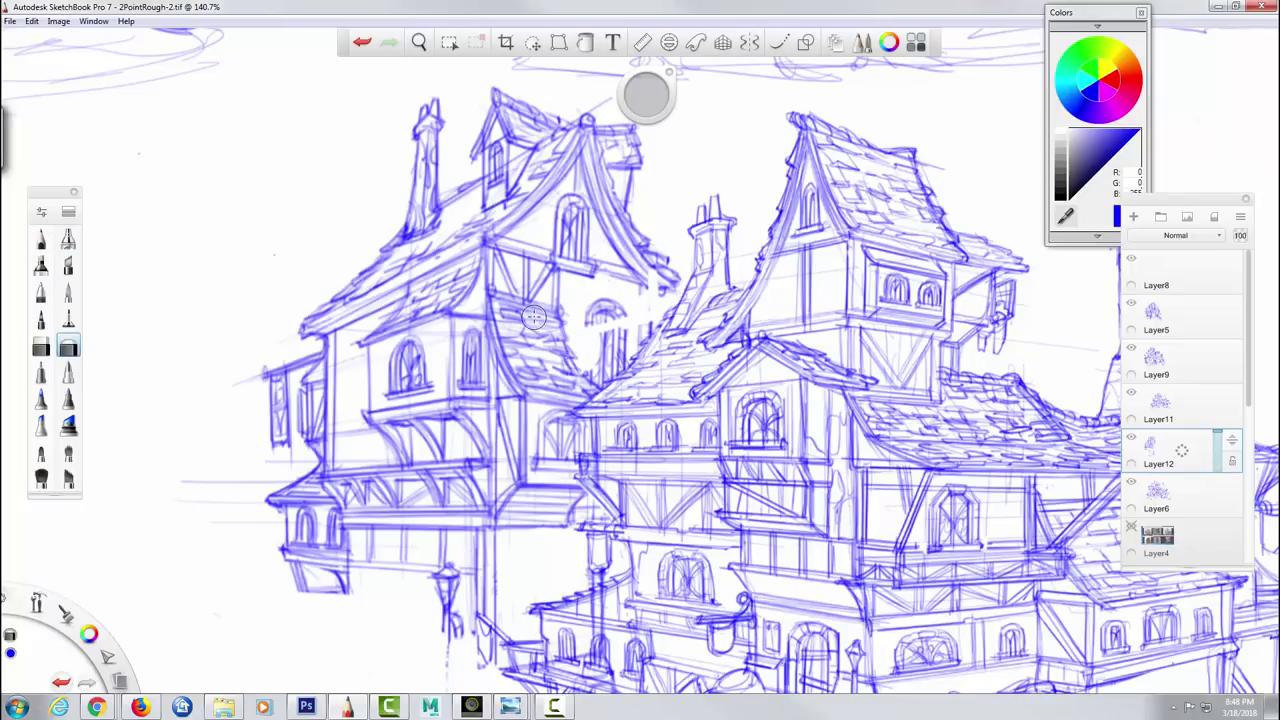
{"action": "scroll", "coordinate": [646, 205], "scroll_direction": "down", "scroll_amount": 2}
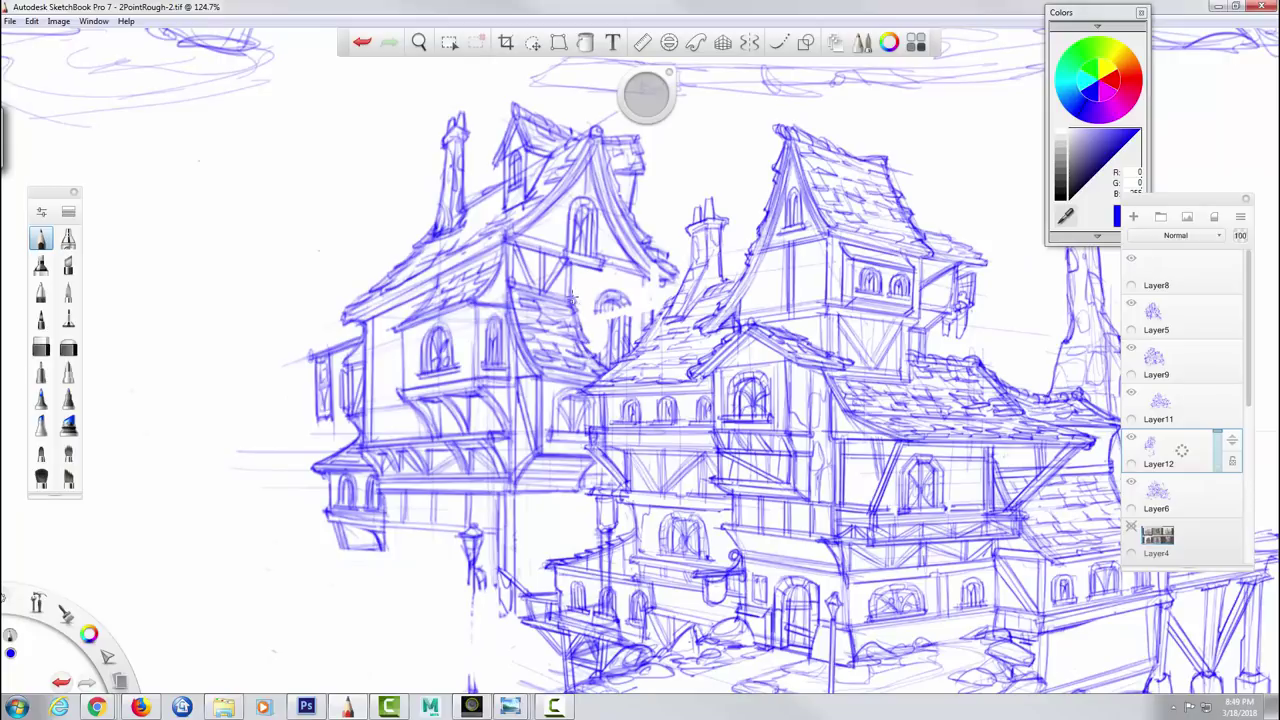
{"action": "mouse_move", "coordinate": [598, 318]}
{"action": "left_mouse_down"}
{"action": "mouse_move", "coordinate": [611, 346]}
{"action": "mouse_move", "coordinate": [627, 303]}
{"action": "mouse_move", "coordinate": [612, 338]}
{"action": "left_mouse_up"}
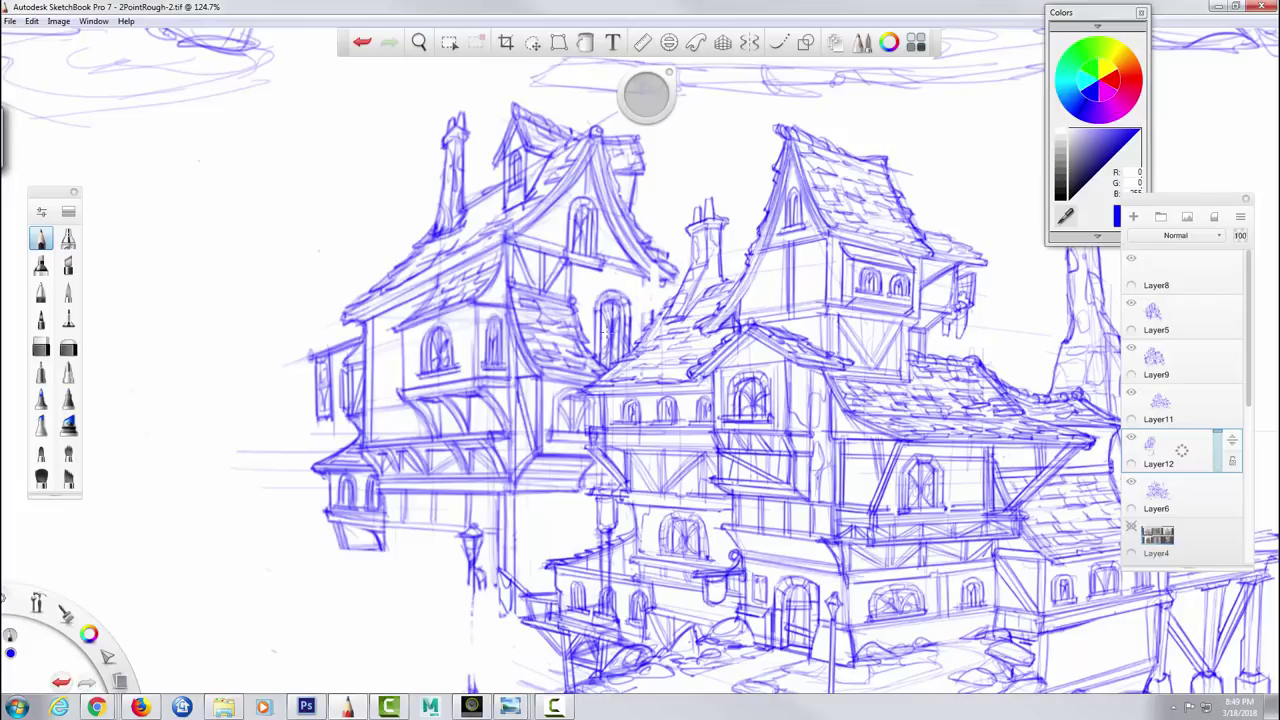
{"action": "left_click", "coordinate": [68, 346]}
{"action": "left_click_drag", "start_coordinate": [618, 314], "coordinate": [612, 357]}
{"action": "key", "text": "e"}
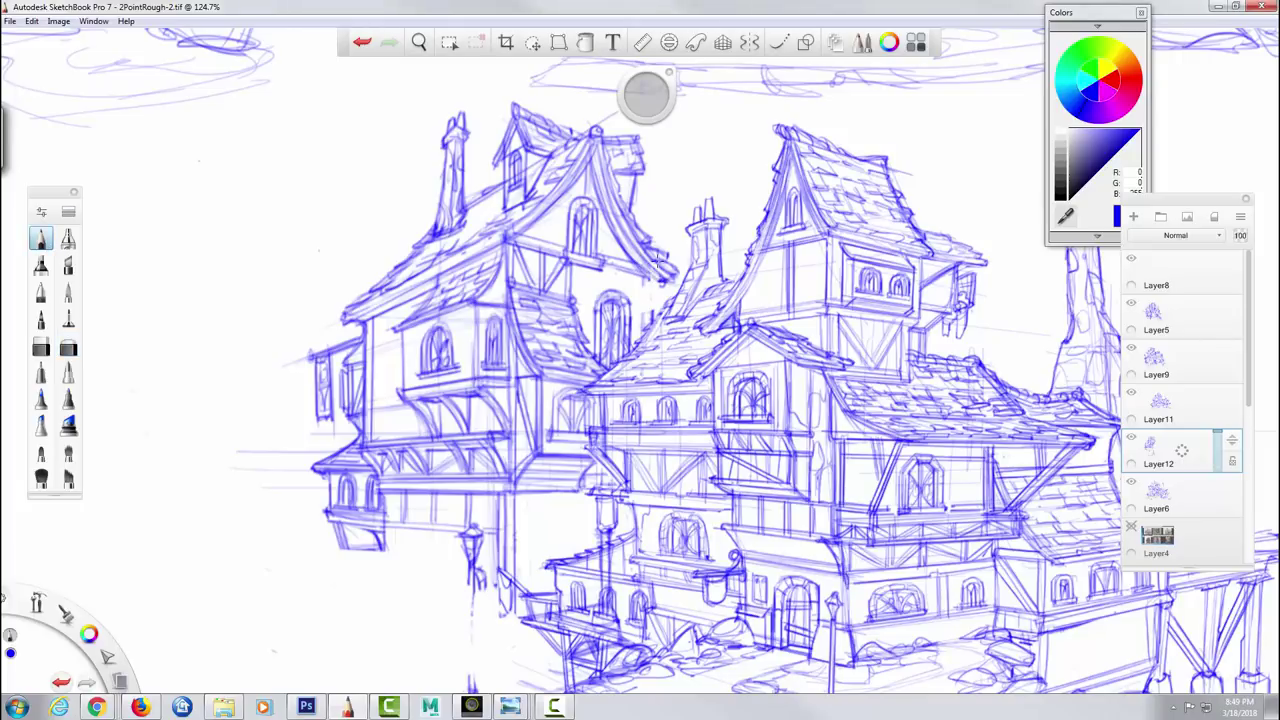
- Redraw the tall house's wall corner post and the horizontal beam under its gable
{"action": "left_click_drag", "start_coordinate": [651, 317], "coordinate": [639, 344]}
{"action": "left_click_drag", "start_coordinate": [655, 279], "coordinate": [642, 334]}
{"action": "left_click_drag", "start_coordinate": [603, 267], "coordinate": [650, 266]}
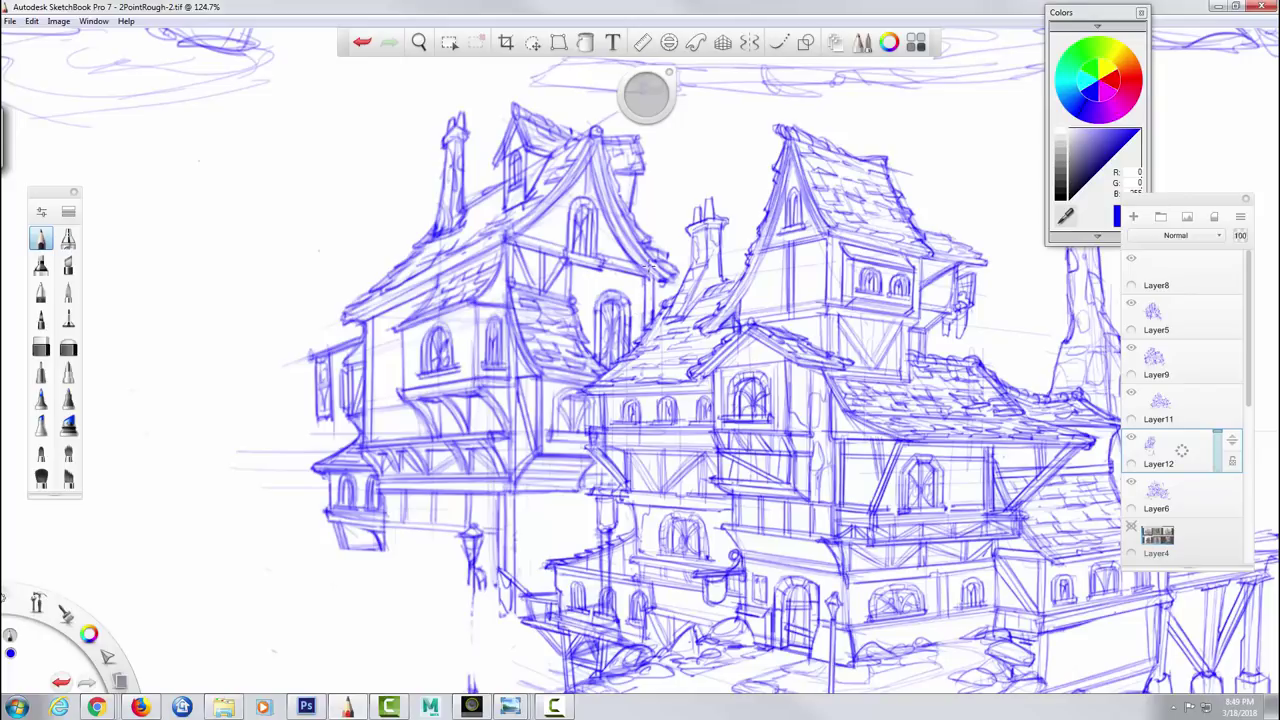
- Toggle the visibility of Layer11 and Layer12 to examine where the two buildings' lines overlap
{"action": "left_click", "coordinate": [68, 346]}
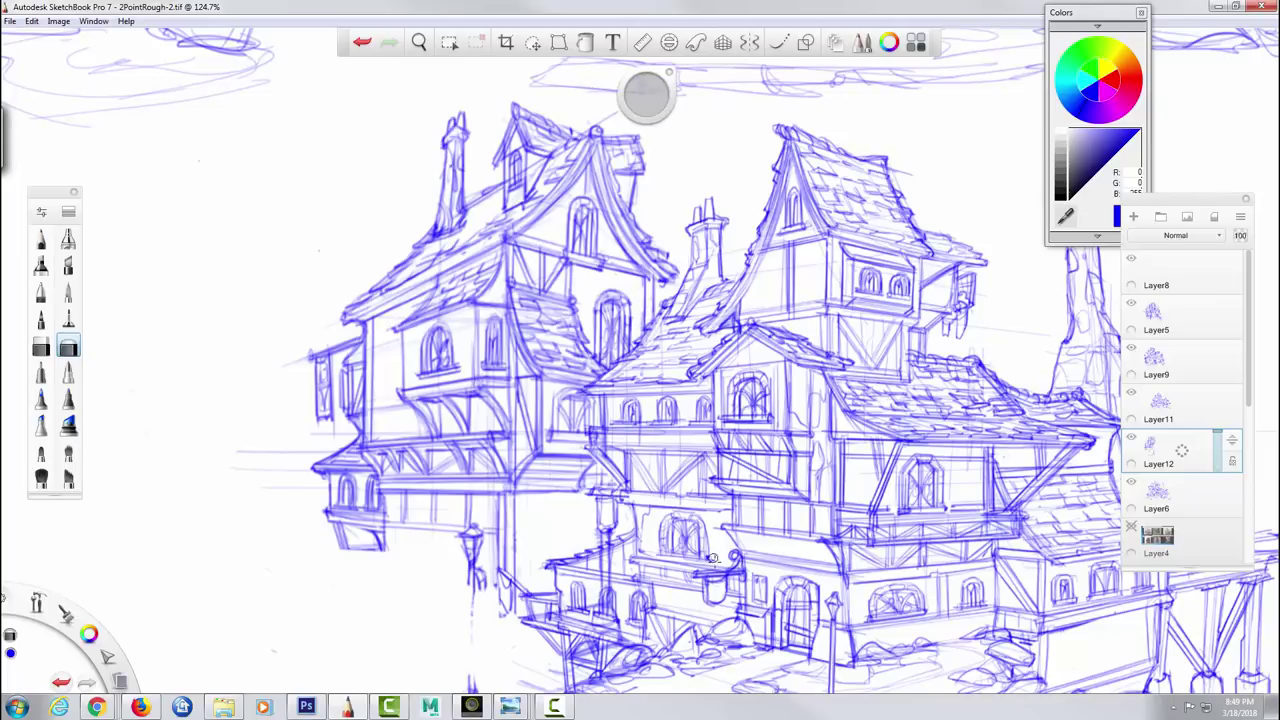
{"action": "left_click_drag", "start_coordinate": [691, 463], "coordinate": [681, 409]}
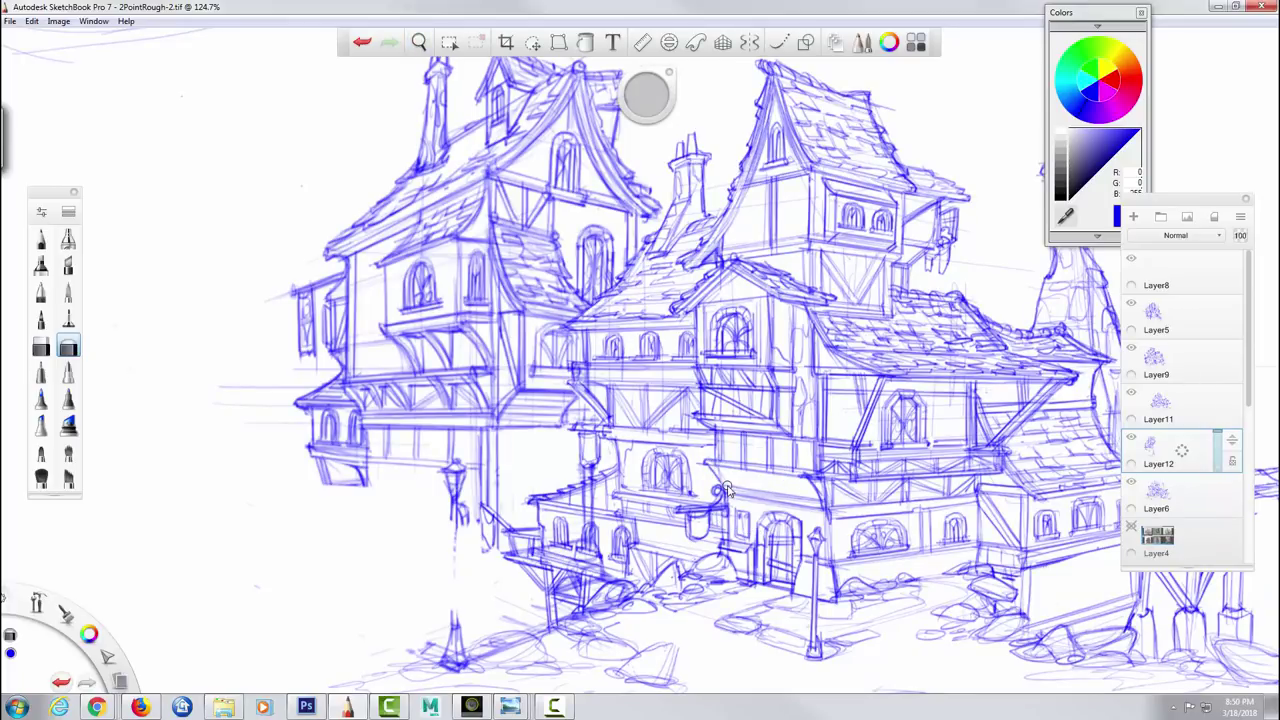
{"action": "left_click", "coordinate": [1188, 405]}
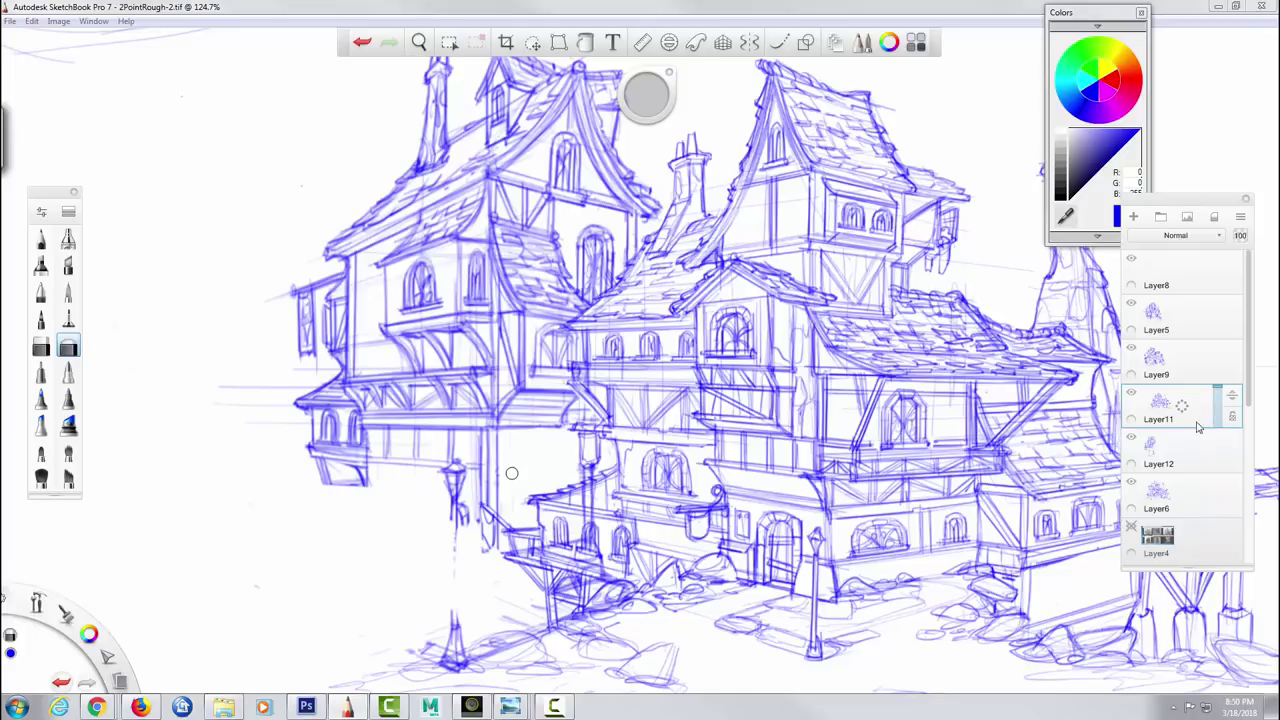
{"action": "left_click", "coordinate": [1133, 441]}
{"action": "left_click", "coordinate": [1133, 442]}
{"action": "left_click", "coordinate": [1143, 447]}
{"action": "left_click", "coordinate": [1133, 442]}
{"action": "left_click", "coordinate": [1133, 441]}
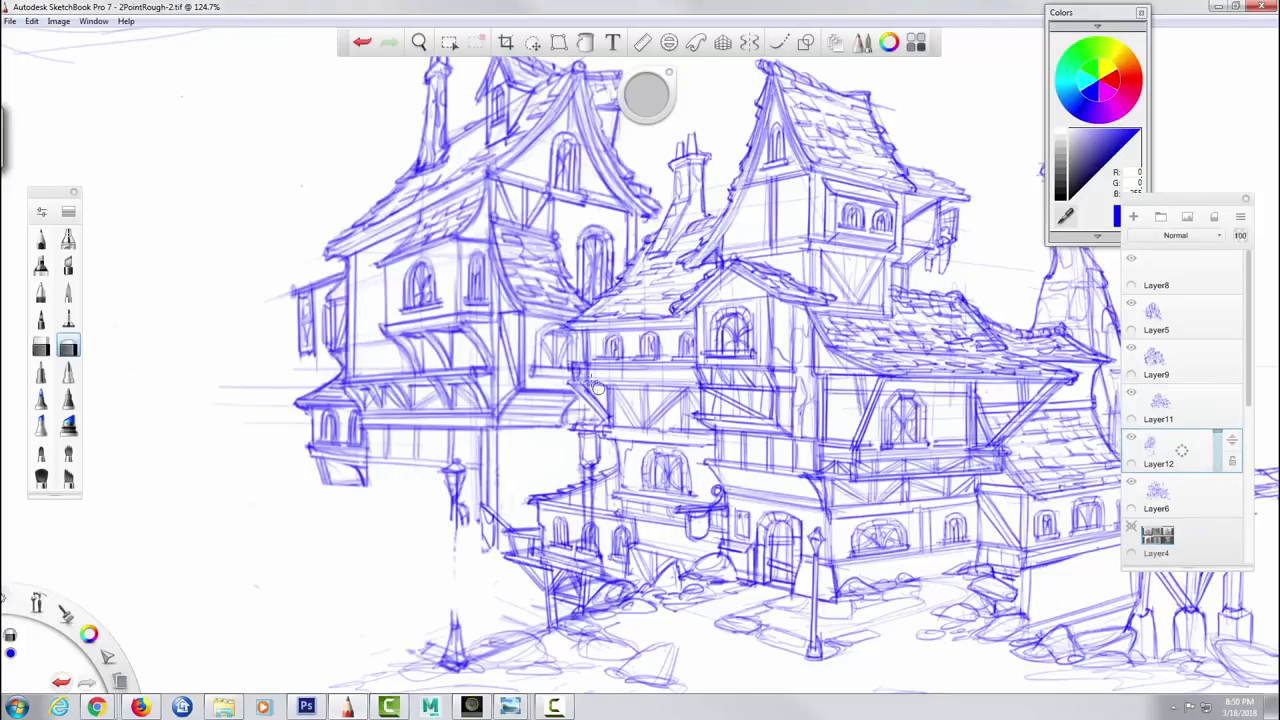
{"action": "left_click", "coordinate": [1132, 441]}
{"action": "left_click", "coordinate": [1132, 441]}
{"action": "left_click", "coordinate": [1132, 441]}
{"action": "left_click", "coordinate": [1132, 441]}
{"action": "left_click", "coordinate": [1132, 395]}
{"action": "left_click", "coordinate": [1132, 395]}
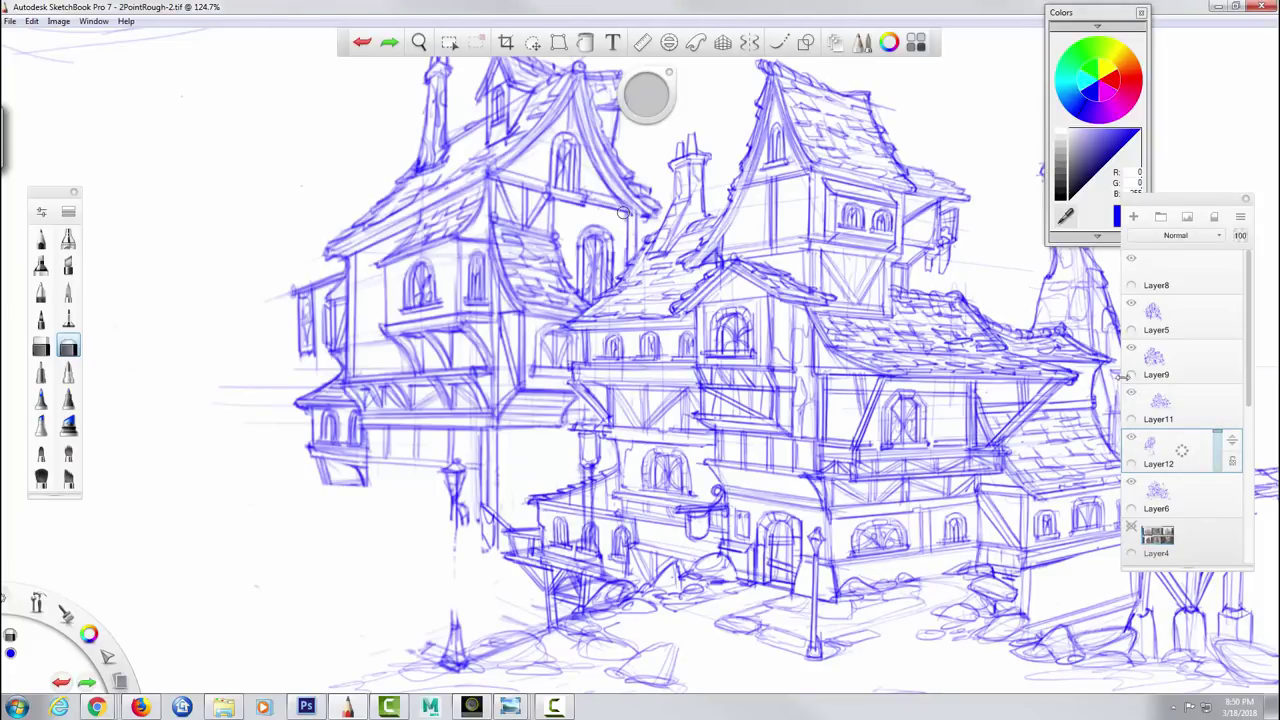
{"action": "left_click", "coordinate": [1132, 395]}
{"action": "left_click", "coordinate": [1132, 395]}
{"action": "left_click", "coordinate": [1132, 441]}
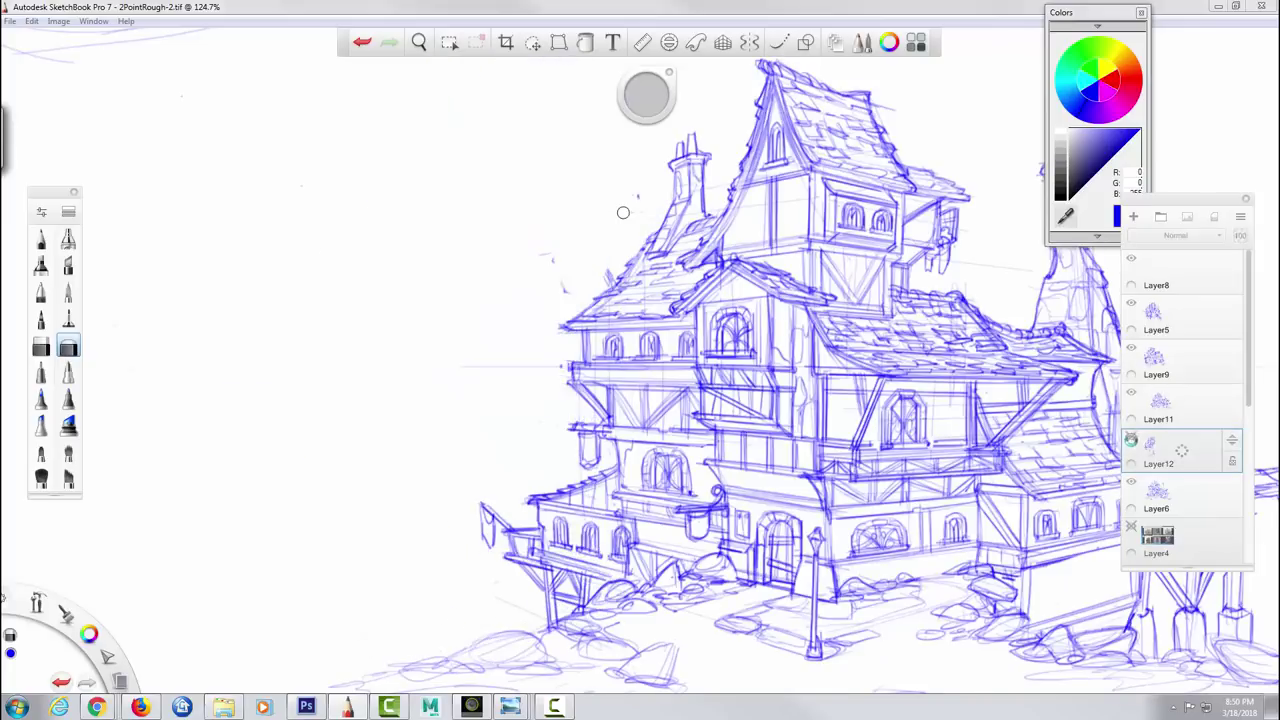
{"action": "left_click", "coordinate": [1134, 438]}
- Merge the large building's Layer11 down into the tall house's Layer12
{"action": "left_click_drag", "start_coordinate": [1183, 405], "coordinate": [1174, 426]}
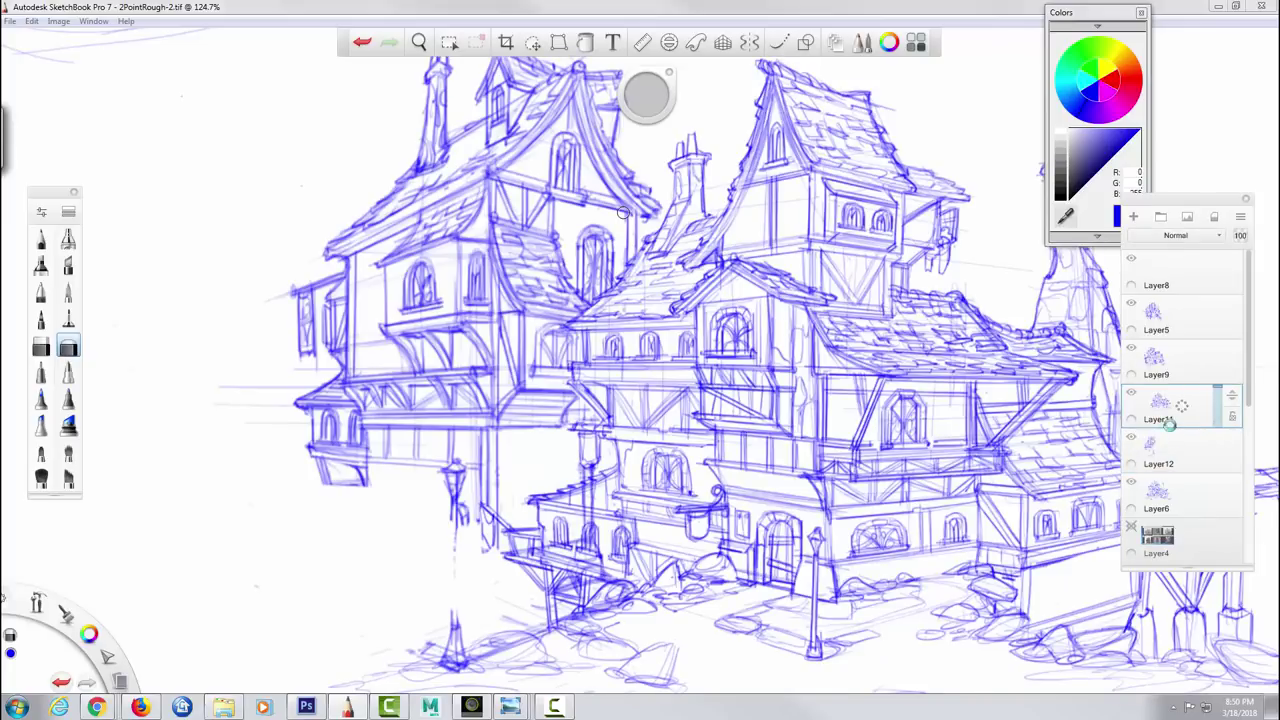
{"action": "left_click", "coordinate": [1132, 398]}
{"action": "left_click", "coordinate": [1132, 398]}
- Erase the low left annex's old roof and the lamp post that overlaps it
{"action": "key", "text": "z"}
{"action": "left_click_drag", "start_coordinate": [848, 329], "coordinate": [765, 413]}
{"action": "key", "text": "space"}
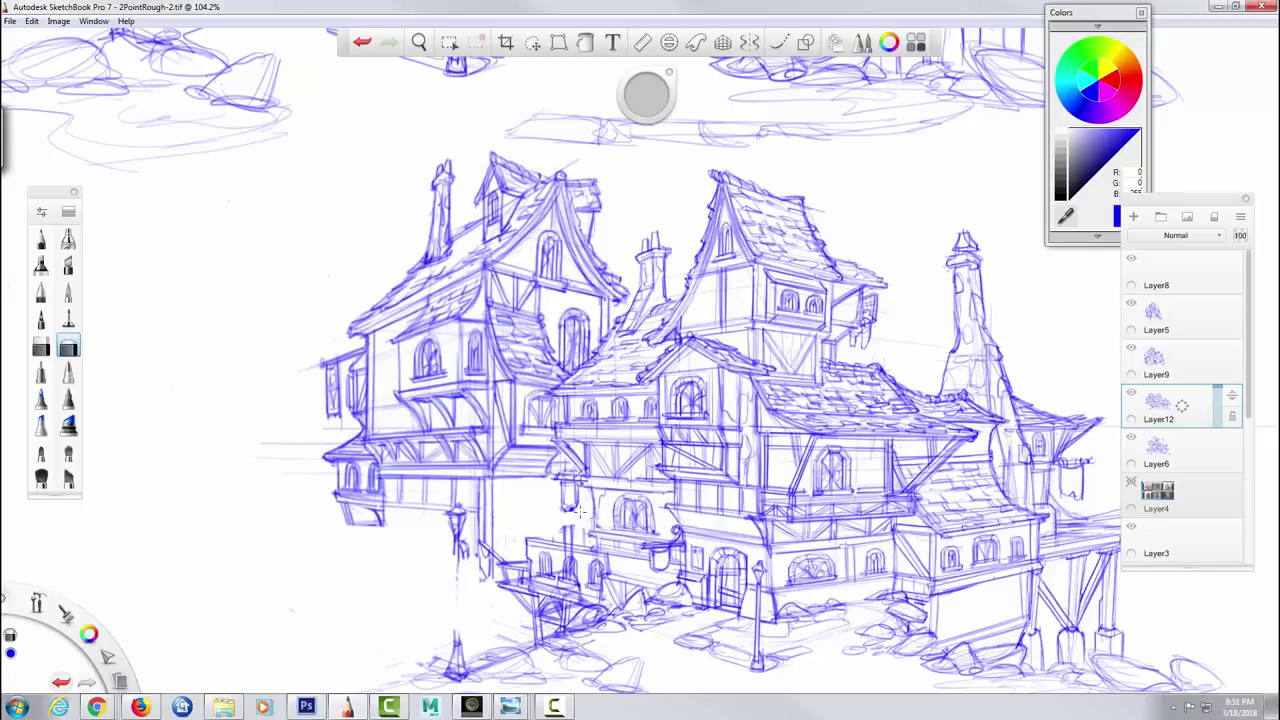
{"action": "key", "text": "space"}
{"action": "left_click_drag", "start_coordinate": [586, 474], "coordinate": [635, 208]}
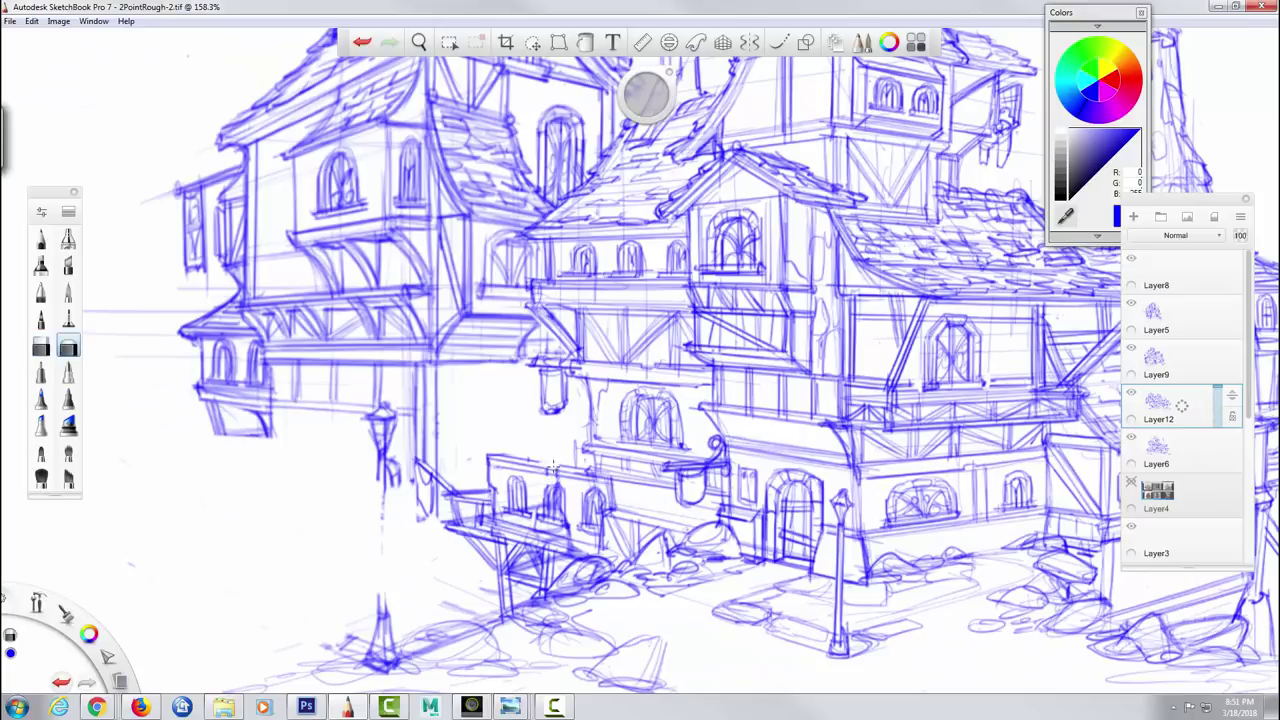
{"action": "key", "text": "e"}
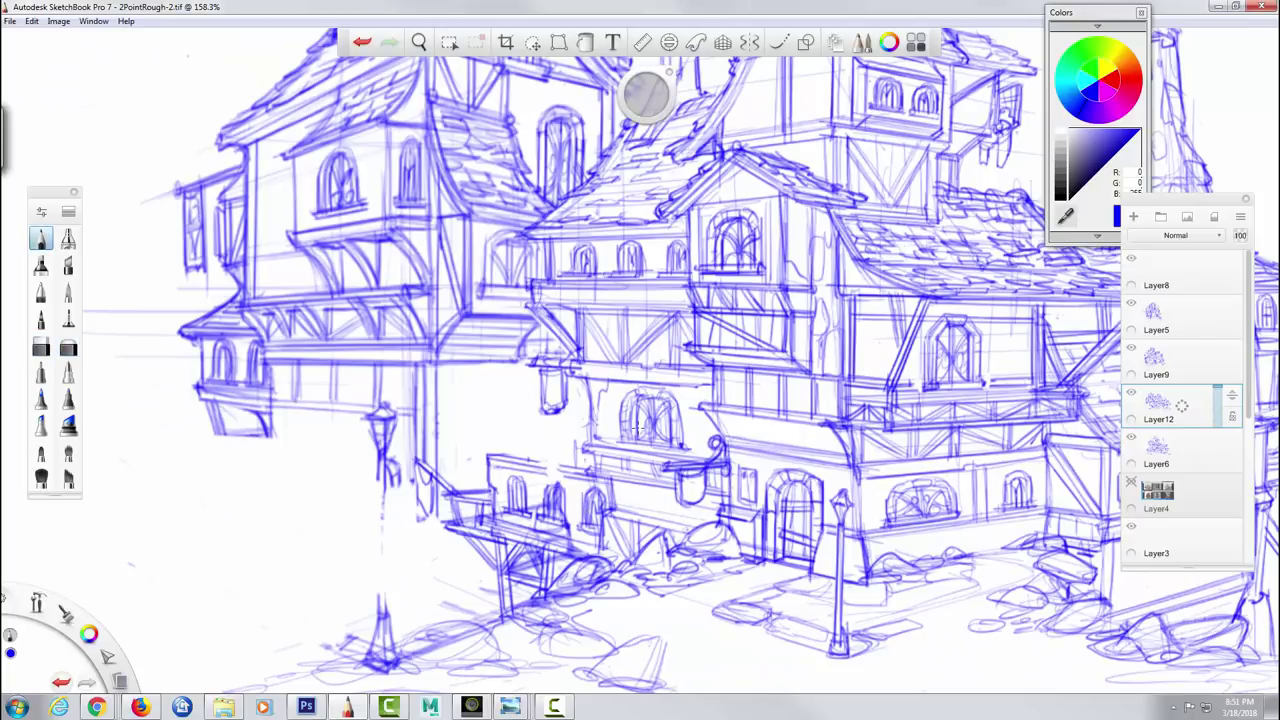
- Redraw the low annex's eave line and the end of its wall where they were erased
{"action": "mouse_move", "coordinate": [588, 462]}
{"action": "left_mouse_down"}
{"action": "mouse_move", "coordinate": [498, 458]}
{"action": "mouse_move", "coordinate": [592, 478]}
{"action": "left_mouse_up"}
{"action": "left_click_drag", "start_coordinate": [478, 462], "coordinate": [588, 476]}
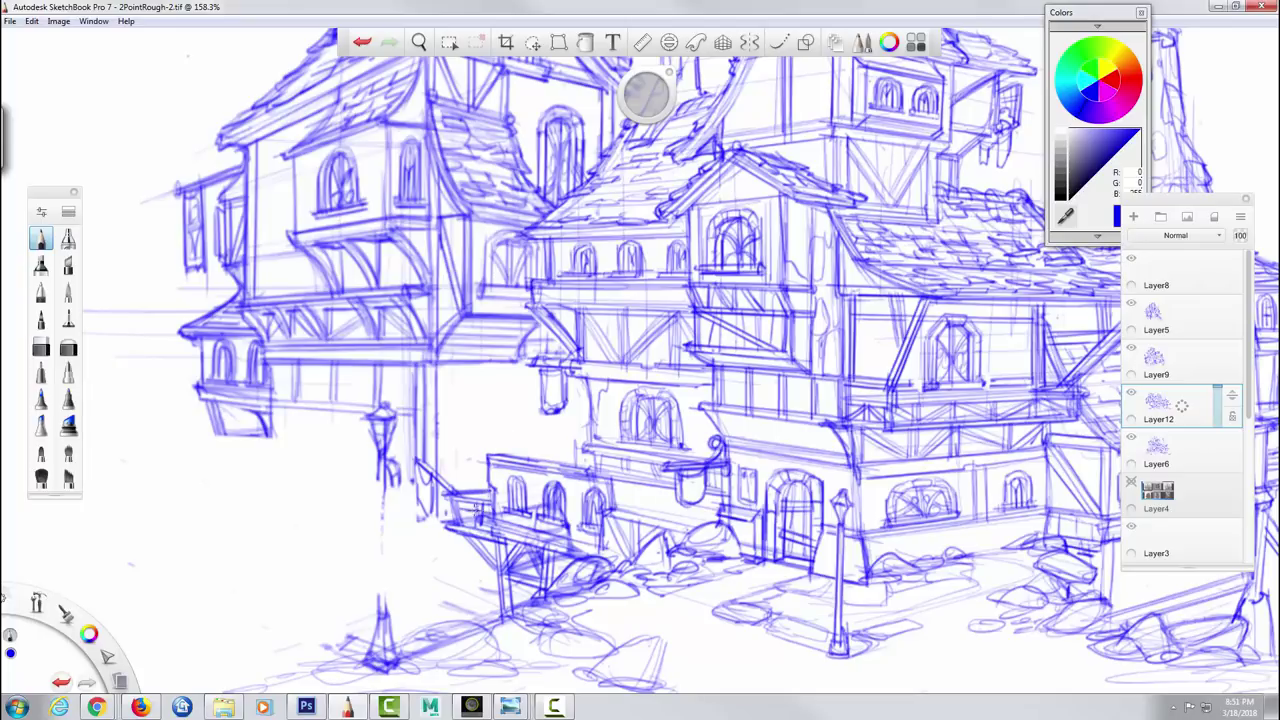
{"action": "mouse_move", "coordinate": [463, 490]}
{"action": "left_mouse_down"}
{"action": "mouse_move", "coordinate": [463, 448]}
{"action": "mouse_move", "coordinate": [466, 496]}
{"action": "left_mouse_up"}
- Sketch the outline of a taller, curved roof over the low annex, with a guide line across its slope
{"action": "left_click_drag", "start_coordinate": [524, 418], "coordinate": [498, 454]}
{"action": "mouse_move", "coordinate": [529, 390]}
{"action": "left_mouse_down"}
{"action": "mouse_move", "coordinate": [482, 458]}
{"action": "mouse_move", "coordinate": [586, 428]}
{"action": "left_mouse_up"}
{"action": "left_click_drag", "start_coordinate": [510, 436], "coordinate": [584, 447]}
{"action": "mouse_move", "coordinate": [523, 403]}
{"action": "left_mouse_down"}
{"action": "mouse_move", "coordinate": [473, 397]}
{"action": "mouse_move", "coordinate": [458, 490]}
{"action": "left_mouse_up"}
- Firm up the ridge of the annex's new roof and fill its front and back slopes with shingles
{"action": "mouse_move", "coordinate": [456, 440]}
{"action": "left_mouse_down"}
{"action": "mouse_move", "coordinate": [486, 396]}
{"action": "mouse_move", "coordinate": [530, 399]}
{"action": "left_mouse_up"}
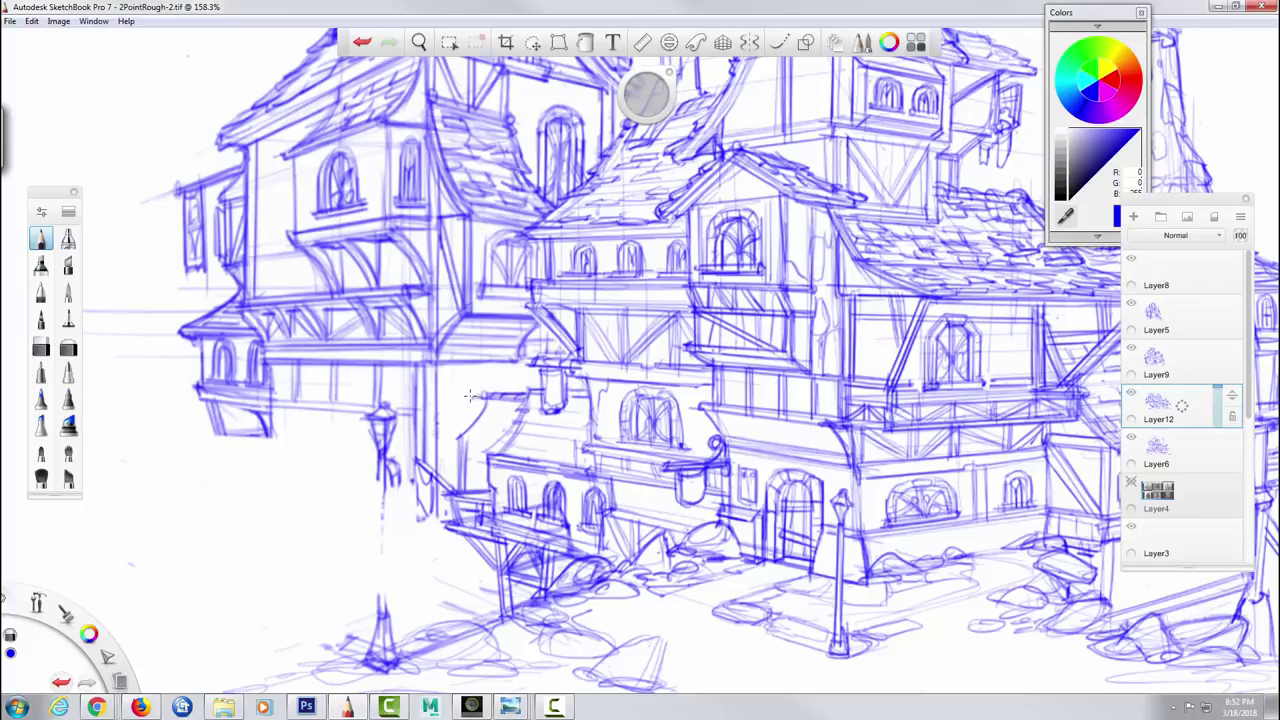
{"action": "mouse_move", "coordinate": [516, 412]}
{"action": "left_mouse_down"}
{"action": "mouse_move", "coordinate": [491, 453]}
{"action": "mouse_move", "coordinate": [531, 413]}
{"action": "mouse_move", "coordinate": [540, 449]}
{"action": "left_mouse_up"}
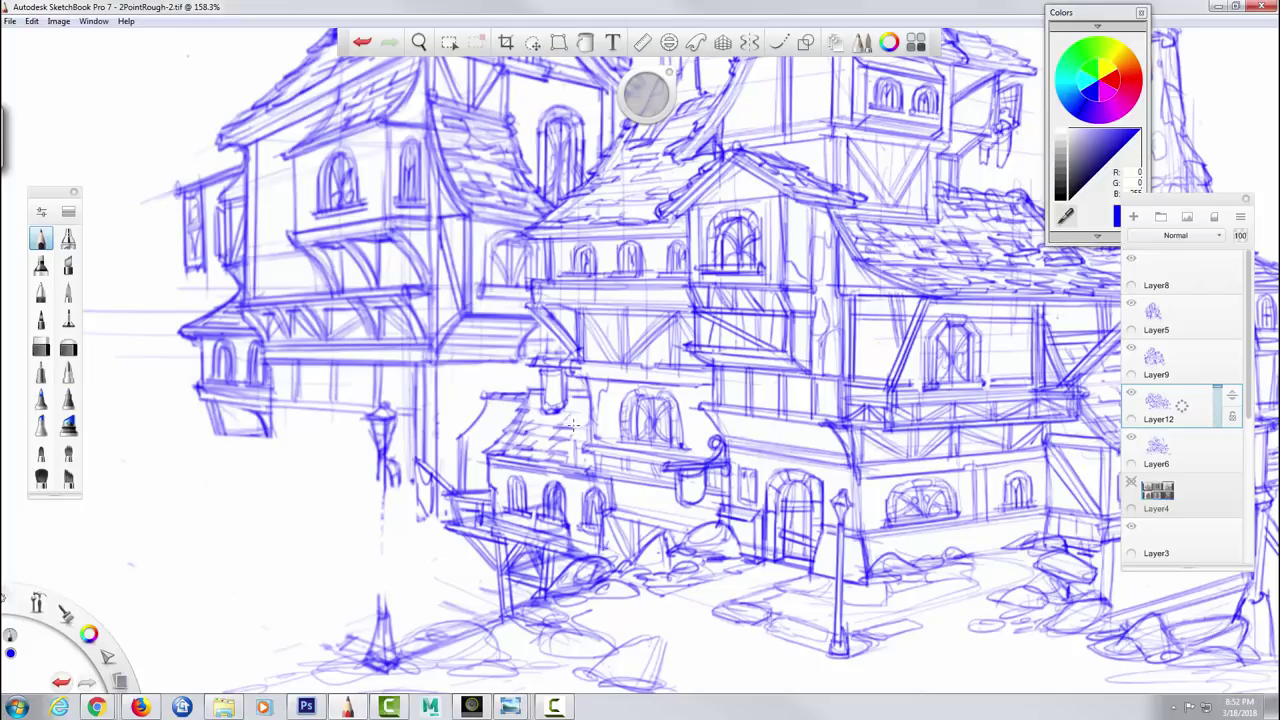
{"action": "mouse_move", "coordinate": [548, 424]}
{"action": "left_mouse_down"}
{"action": "mouse_move", "coordinate": [530, 432]}
{"action": "mouse_move", "coordinate": [524, 412]}
{"action": "mouse_move", "coordinate": [514, 424]}
{"action": "left_mouse_up"}
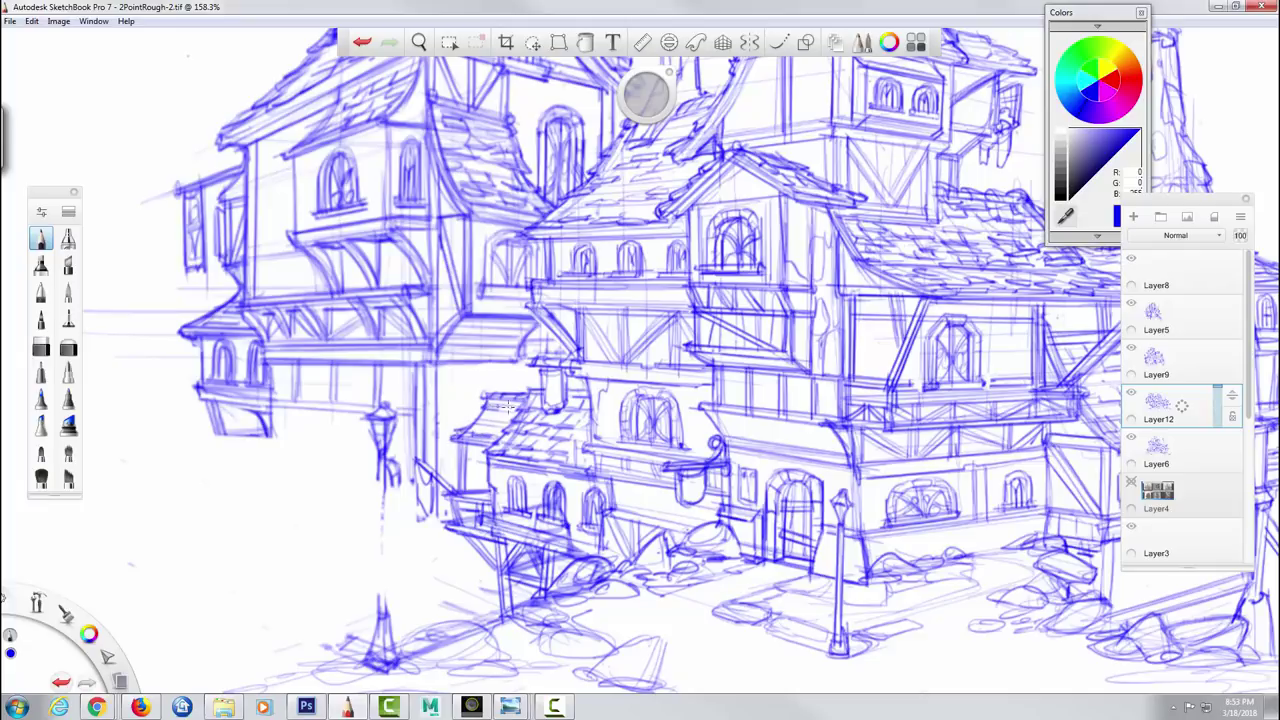
- Firm up the shingles on the low annex's new roof and sketch a small window on its end wall
{"action": "key", "text": "alt+Tab"}
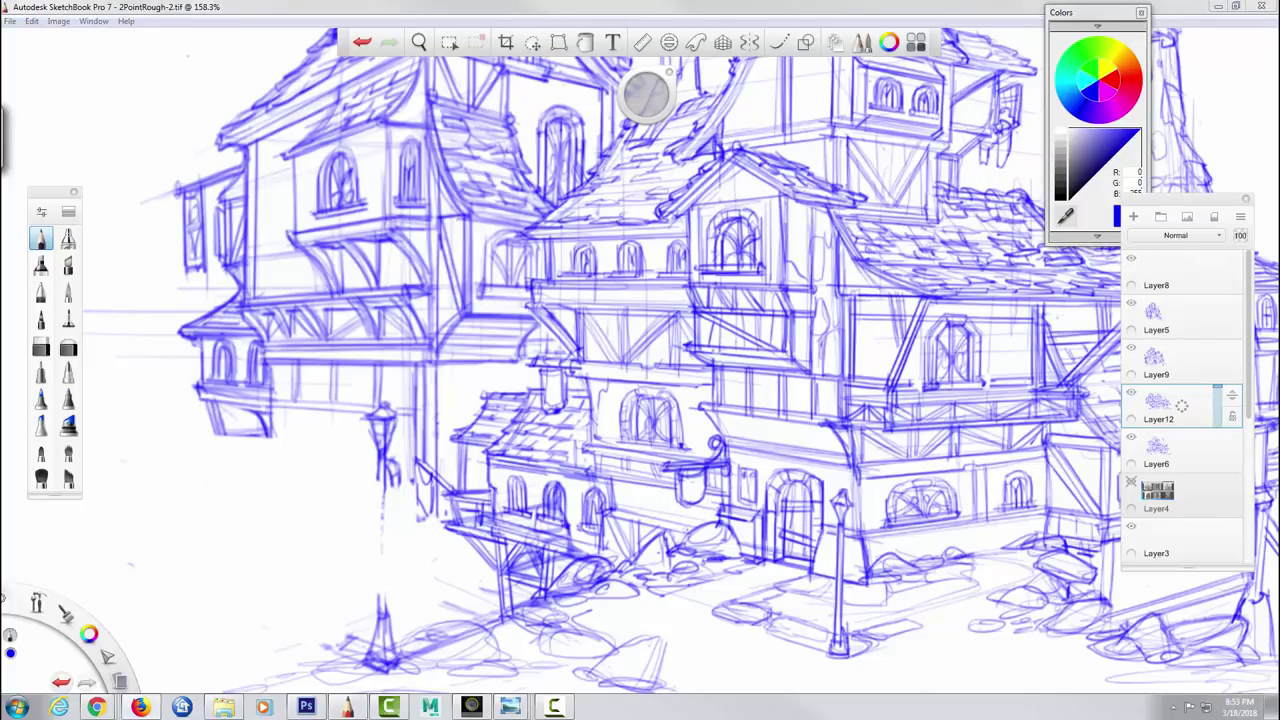
{"action": "mouse_move", "coordinate": [486, 400]}
{"action": "left_mouse_down"}
{"action": "mouse_move", "coordinate": [457, 437]}
{"action": "mouse_move", "coordinate": [461, 490]}
{"action": "mouse_move", "coordinate": [603, 486]}
{"action": "left_mouse_up"}
{"action": "mouse_move", "coordinate": [464, 457]}
{"action": "left_mouse_down"}
{"action": "mouse_move", "coordinate": [500, 453]}
{"action": "mouse_move", "coordinate": [482, 492]}
{"action": "mouse_move", "coordinate": [489, 481]}
{"action": "left_mouse_up"}
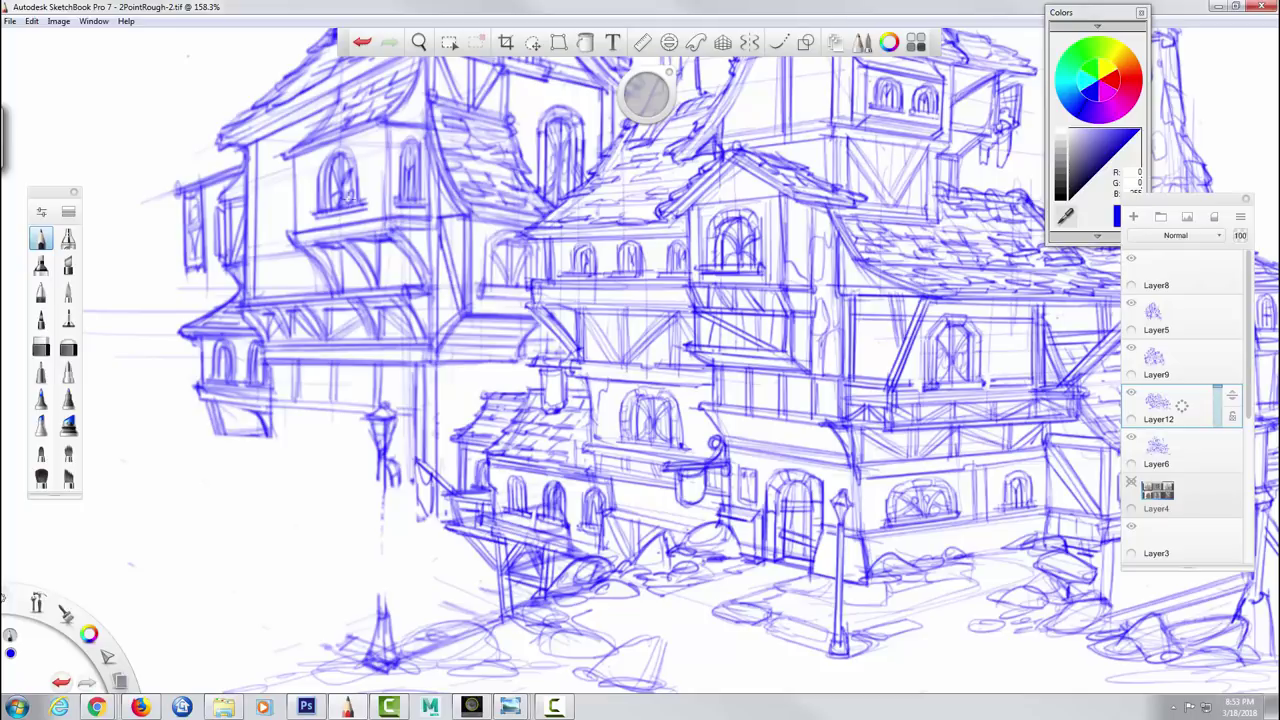
- Redraw the erased middle of the tall lamp post in front of the tall house, joining its lantern to its base
{"action": "key", "text": "space"}
{"action": "left_click_drag", "start_coordinate": [558, 92], "coordinate": [530, 106]}
{"action": "left_click_drag", "start_coordinate": [563, 151], "coordinate": [697, 161]}
{"action": "left_click_drag", "start_coordinate": [542, 440], "coordinate": [540, 552]}
{"action": "mouse_move", "coordinate": [538, 416]}
{"action": "left_mouse_down"}
{"action": "mouse_move", "coordinate": [536, 548]}
{"action": "mouse_move", "coordinate": [554, 588]}
{"action": "left_mouse_up"}
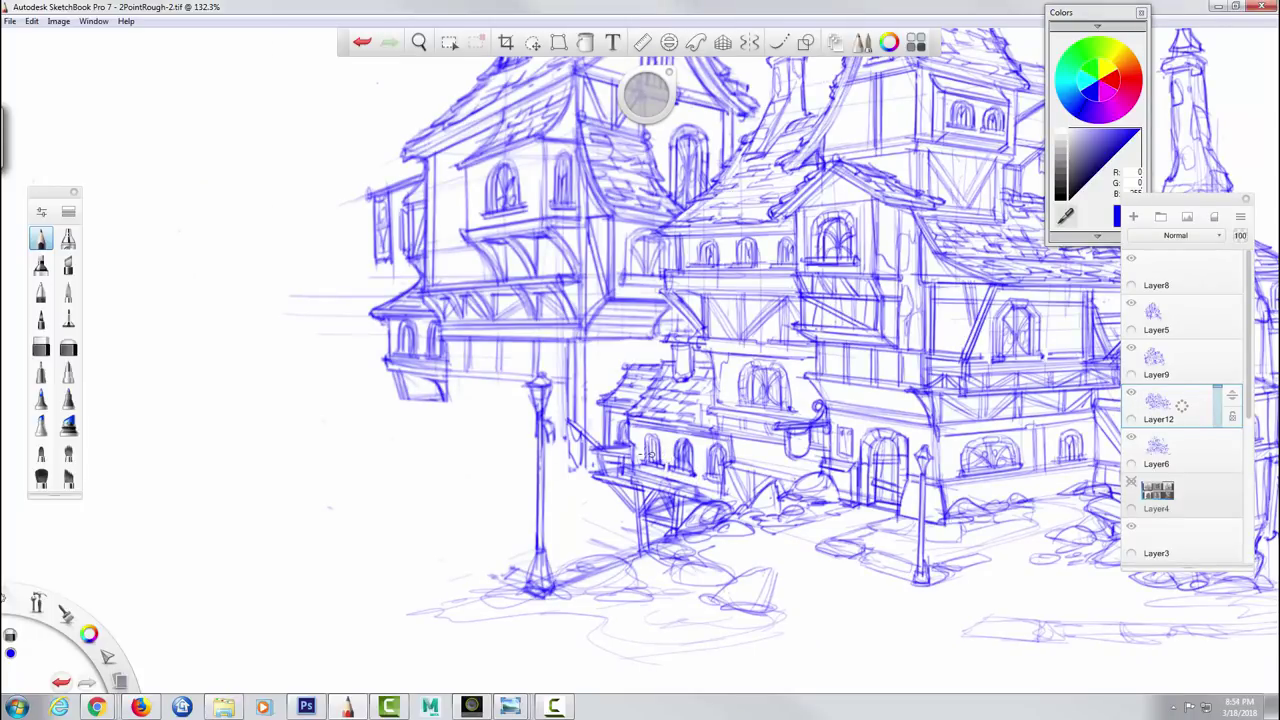
- Erase stray lines among the supports under the low annex and touch up the edge of its deck
{"action": "key", "text": "e"}
{"action": "left_click_drag", "start_coordinate": [661, 479], "coordinate": [701, 493]}
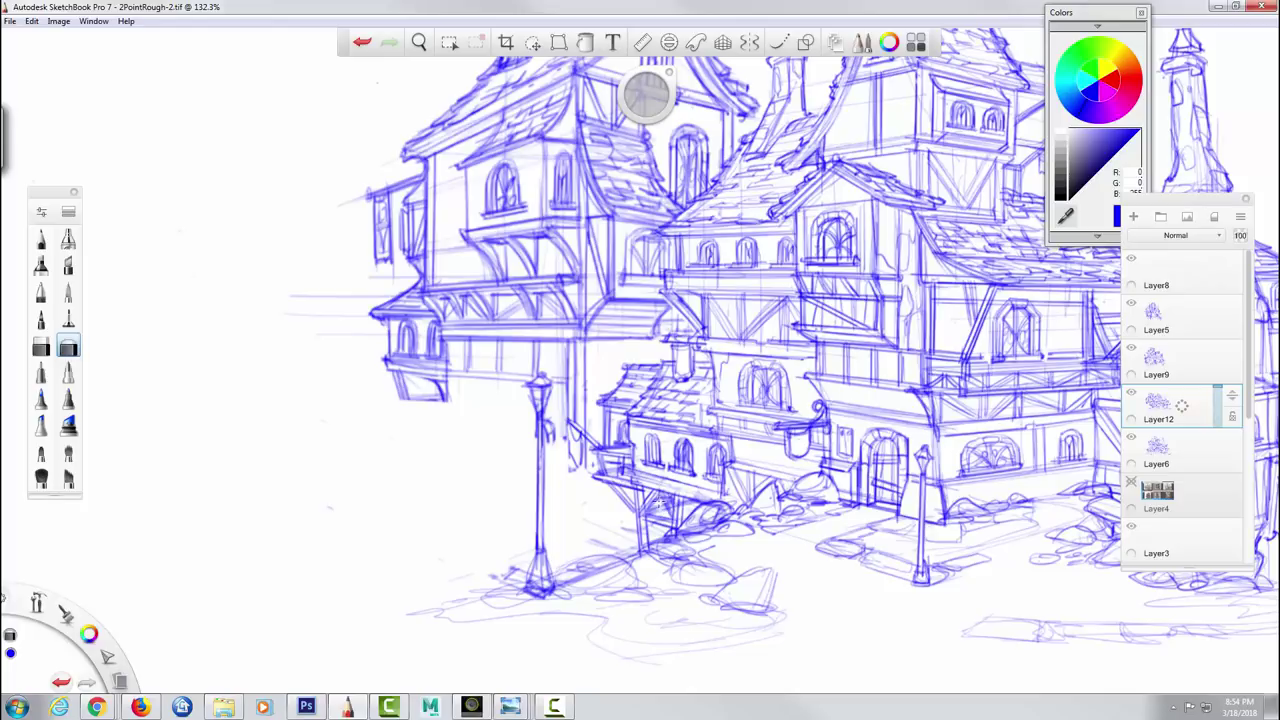
{"action": "left_click", "coordinate": [40, 346]}
{"action": "left_click_drag", "start_coordinate": [651, 510], "coordinate": [670, 507]}
{"action": "left_click", "coordinate": [41, 239]}
{"action": "mouse_move", "coordinate": [628, 477]}
{"action": "left_mouse_down"}
{"action": "mouse_move", "coordinate": [725, 502]}
{"action": "mouse_move", "coordinate": [660, 504]}
{"action": "mouse_move", "coordinate": [668, 512]}
{"action": "mouse_move", "coordinate": [680, 500]}
{"action": "mouse_move", "coordinate": [680, 512]}
{"action": "mouse_move", "coordinate": [633, 471]}
{"action": "left_mouse_up"}
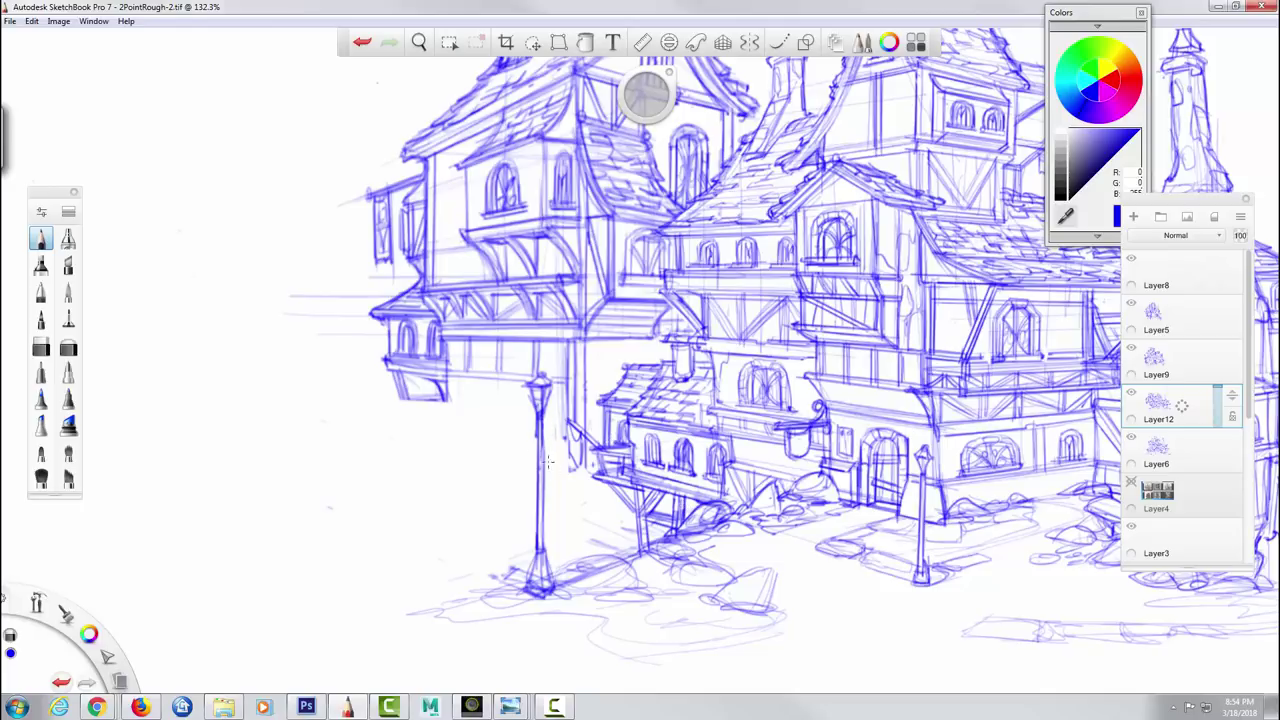
- Extend the tall house's lower wall downward behind the lamp post, with its outer corner edges and a sloping bottom beam
{"action": "left_click_drag", "start_coordinate": [552, 387], "coordinate": [545, 411]}
{"action": "mouse_move", "coordinate": [577, 338]}
{"action": "left_mouse_down"}
{"action": "mouse_move", "coordinate": [578, 491]}
{"action": "mouse_move", "coordinate": [452, 450]}
{"action": "mouse_move", "coordinate": [576, 478]}
{"action": "left_mouse_up"}
{"action": "mouse_move", "coordinate": [450, 436]}
{"action": "left_mouse_down"}
{"action": "mouse_move", "coordinate": [450, 396]}
{"action": "mouse_move", "coordinate": [450, 452]}
{"action": "left_mouse_up"}
{"action": "left_click_drag", "start_coordinate": [579, 462], "coordinate": [582, 487]}
{"action": "left_click_drag", "start_coordinate": [456, 457], "coordinate": [478, 492]}
{"action": "mouse_move", "coordinate": [576, 466]}
{"action": "left_mouse_down"}
{"action": "mouse_move", "coordinate": [442, 437]}
{"action": "mouse_move", "coordinate": [447, 450]}
{"action": "mouse_move", "coordinate": [520, 465]}
{"action": "left_mouse_up"}
{"action": "left_click_drag", "start_coordinate": [449, 437], "coordinate": [568, 455]}
- Sketch a curved bracket and underside below the tall house's lower wall, with vertical posts supporting it and the side bay
{"action": "key", "text": "space"}
{"action": "left_click_drag", "start_coordinate": [692, 372], "coordinate": [694, 458]}
{"action": "mouse_move", "coordinate": [486, 442]}
{"action": "left_mouse_down"}
{"action": "mouse_move", "coordinate": [458, 429]}
{"action": "mouse_move", "coordinate": [490, 450]}
{"action": "left_mouse_up"}
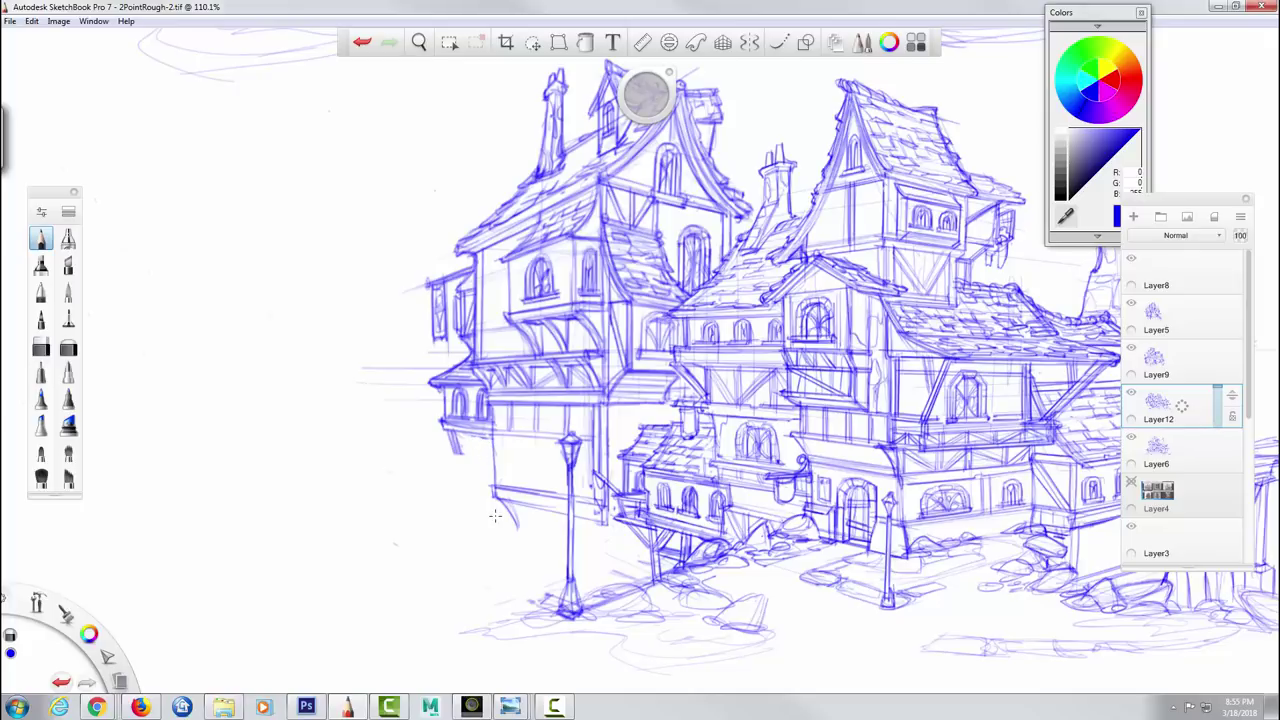
{"action": "left_click_drag", "start_coordinate": [516, 527], "coordinate": [606, 546]}
{"action": "mouse_move", "coordinate": [508, 533]}
{"action": "left_mouse_down"}
{"action": "mouse_move", "coordinate": [579, 550]}
{"action": "mouse_move", "coordinate": [495, 560]}
{"action": "mouse_move", "coordinate": [546, 592]}
{"action": "left_mouse_up"}
{"action": "mouse_move", "coordinate": [458, 448]}
{"action": "left_mouse_down"}
{"action": "mouse_move", "coordinate": [500, 462]}
{"action": "mouse_move", "coordinate": [465, 468]}
{"action": "mouse_move", "coordinate": [476, 466]}
{"action": "mouse_move", "coordinate": [478, 524]}
{"action": "left_mouse_up"}
{"action": "mouse_move", "coordinate": [480, 470]}
{"action": "left_mouse_down"}
{"action": "mouse_move", "coordinate": [477, 518]}
{"action": "mouse_move", "coordinate": [528, 541]}
{"action": "mouse_move", "coordinate": [518, 528]}
{"action": "mouse_move", "coordinate": [520, 586]}
{"action": "left_mouse_up"}
{"action": "mouse_move", "coordinate": [530, 530]}
{"action": "left_mouse_down"}
{"action": "mouse_move", "coordinate": [540, 590]}
{"action": "mouse_move", "coordinate": [522, 592]}
{"action": "left_mouse_up"}
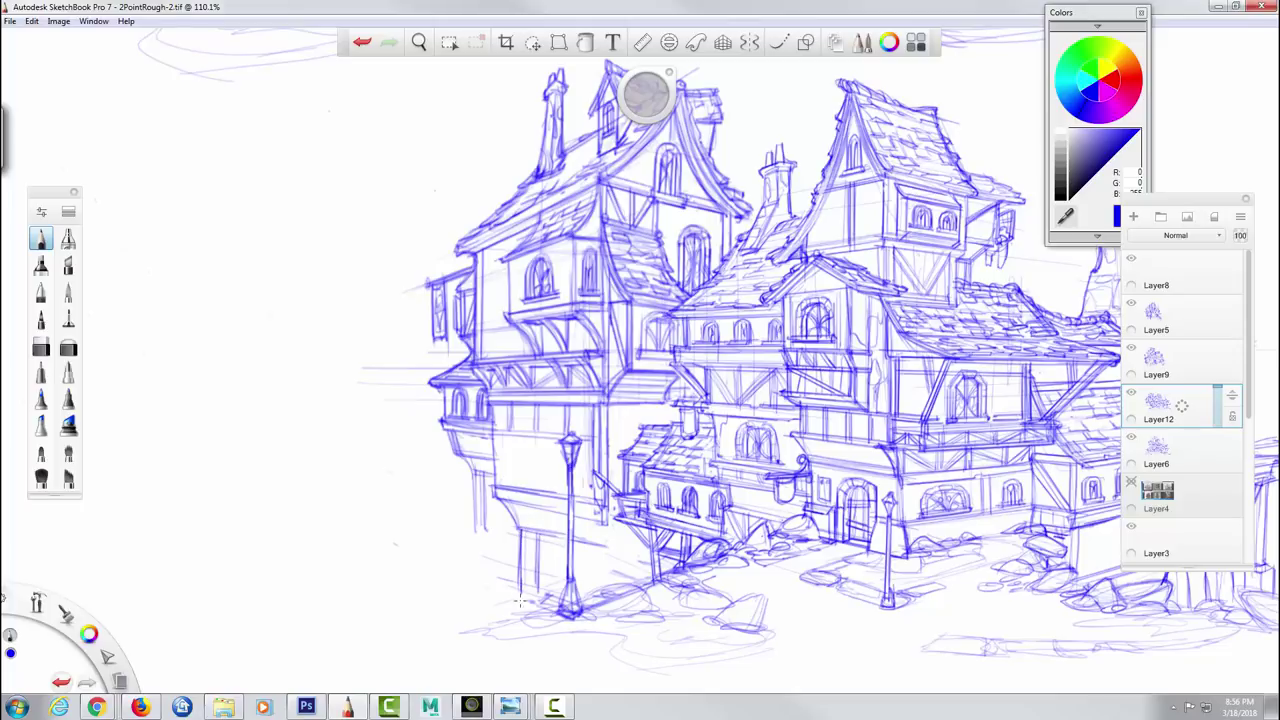
{"action": "left_click_drag", "start_coordinate": [551, 540], "coordinate": [553, 593]}
- Sketch rocks around the lamp post's base and along the foreground to the outer side of the tall house
{"action": "mouse_move", "coordinate": [600, 592]}
{"action": "left_mouse_down"}
{"action": "mouse_move", "coordinate": [646, 582]}
{"action": "mouse_move", "coordinate": [629, 580]}
{"action": "left_mouse_up"}
{"action": "mouse_move", "coordinate": [646, 590]}
{"action": "left_mouse_down"}
{"action": "mouse_move", "coordinate": [578, 610]}
{"action": "mouse_move", "coordinate": [634, 614]}
{"action": "left_mouse_up"}
{"action": "left_click_drag", "start_coordinate": [636, 598], "coordinate": [656, 588]}
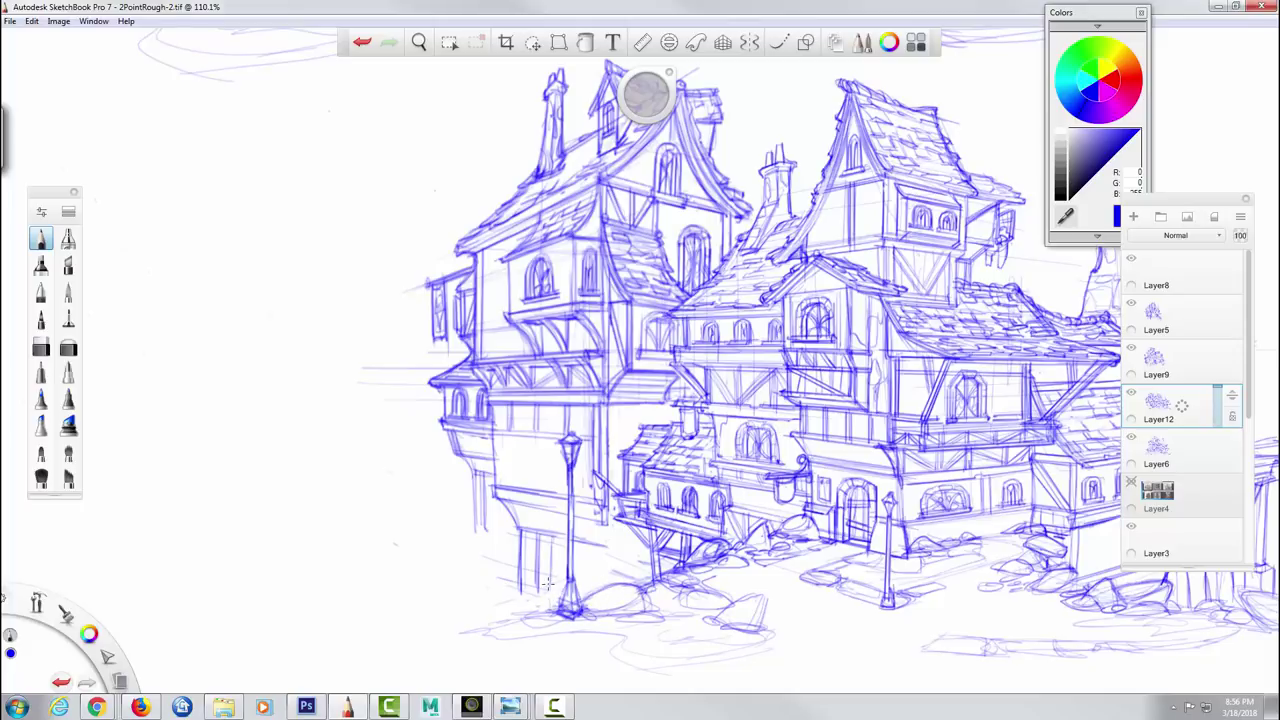
{"action": "mouse_move", "coordinate": [554, 611]}
{"action": "left_mouse_down"}
{"action": "mouse_move", "coordinate": [454, 623]}
{"action": "mouse_move", "coordinate": [468, 629]}
{"action": "mouse_move", "coordinate": [469, 608]}
{"action": "mouse_move", "coordinate": [486, 642]}
{"action": "mouse_move", "coordinate": [424, 602]}
{"action": "mouse_move", "coordinate": [410, 628]}
{"action": "mouse_move", "coordinate": [459, 610]}
{"action": "mouse_move", "coordinate": [477, 629]}
{"action": "mouse_move", "coordinate": [428, 604]}
{"action": "left_mouse_up"}
{"action": "mouse_move", "coordinate": [472, 613]}
{"action": "left_mouse_down"}
{"action": "mouse_move", "coordinate": [427, 609]}
{"action": "mouse_move", "coordinate": [461, 638]}
{"action": "mouse_move", "coordinate": [511, 638]}
{"action": "mouse_move", "coordinate": [535, 618]}
{"action": "mouse_move", "coordinate": [522, 604]}
{"action": "mouse_move", "coordinate": [478, 611]}
{"action": "mouse_move", "coordinate": [495, 601]}
{"action": "mouse_move", "coordinate": [372, 620]}
{"action": "mouse_move", "coordinate": [411, 595]}
{"action": "mouse_move", "coordinate": [381, 597]}
{"action": "mouse_move", "coordinate": [413, 595]}
{"action": "mouse_move", "coordinate": [389, 627]}
{"action": "mouse_move", "coordinate": [351, 632]}
{"action": "mouse_move", "coordinate": [394, 628]}
{"action": "mouse_move", "coordinate": [331, 613]}
{"action": "mouse_move", "coordinate": [350, 612]}
{"action": "mouse_move", "coordinate": [335, 625]}
{"action": "mouse_move", "coordinate": [363, 648]}
{"action": "mouse_move", "coordinate": [575, 662]}
{"action": "left_mouse_up"}
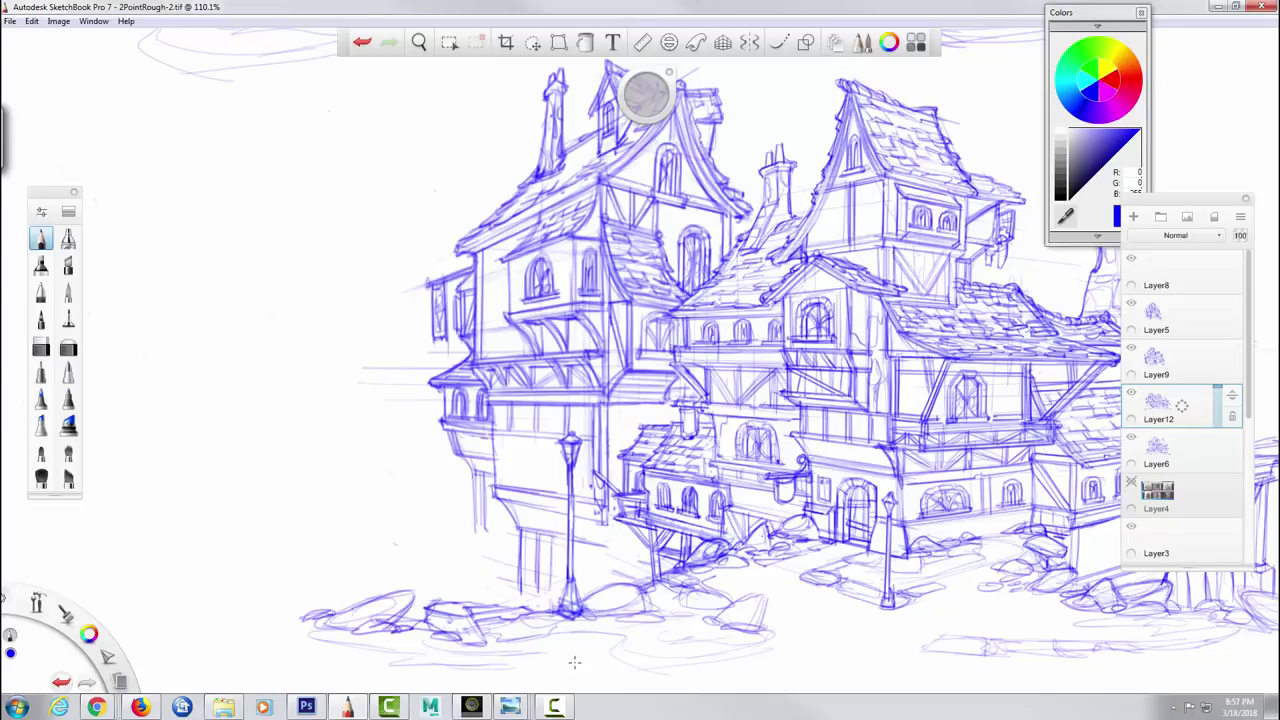
- Firm up the overhang's lower edge and bottom beam, and darken the tall house's vertical corner timbers
{"action": "mouse_move", "coordinate": [514, 607]}
{"action": "left_mouse_down"}
{"action": "mouse_move", "coordinate": [520, 591]}
{"action": "mouse_move", "coordinate": [562, 597]}
{"action": "mouse_move", "coordinate": [550, 540]}
{"action": "mouse_move", "coordinate": [605, 548]}
{"action": "mouse_move", "coordinate": [560, 538]}
{"action": "mouse_move", "coordinate": [611, 535]}
{"action": "mouse_move", "coordinate": [648, 558]}
{"action": "left_mouse_up"}
{"action": "left_click_drag", "start_coordinate": [500, 498], "coordinate": [555, 507]}
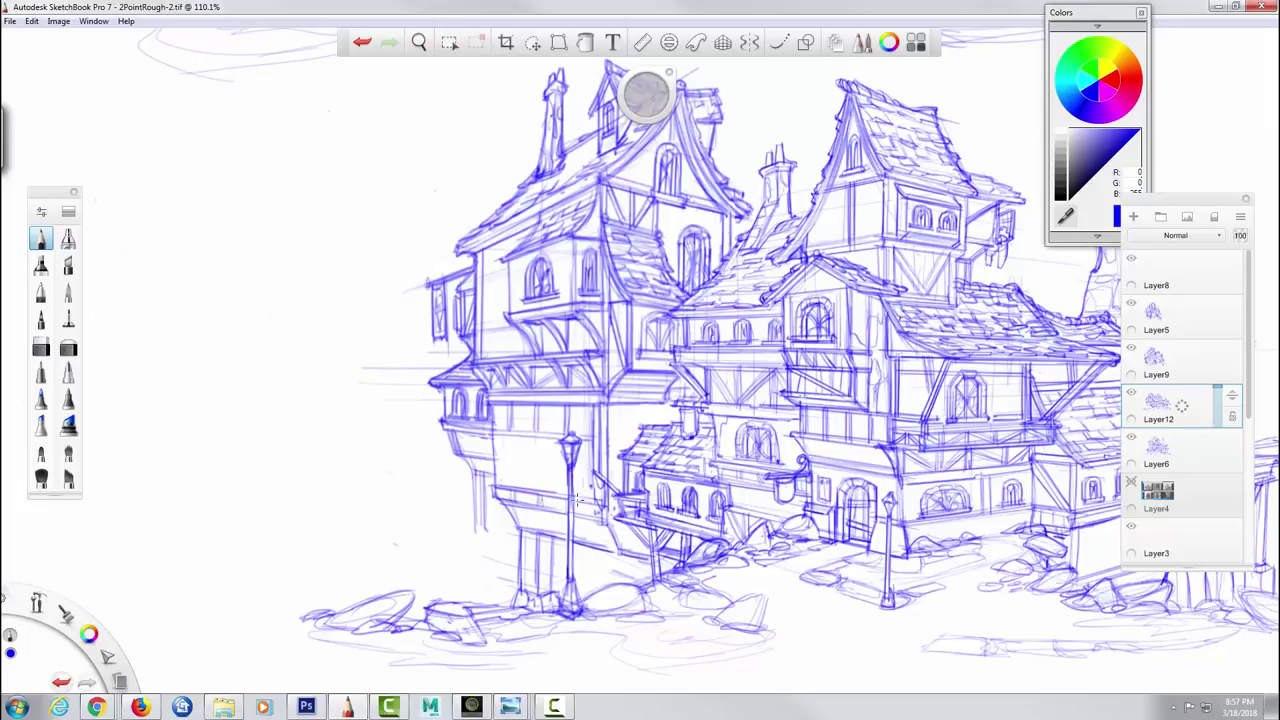
{"action": "mouse_move", "coordinate": [508, 496]}
{"action": "left_mouse_down"}
{"action": "mouse_move", "coordinate": [558, 509]}
{"action": "mouse_move", "coordinate": [566, 495]}
{"action": "mouse_move", "coordinate": [608, 512]}
{"action": "left_mouse_up"}
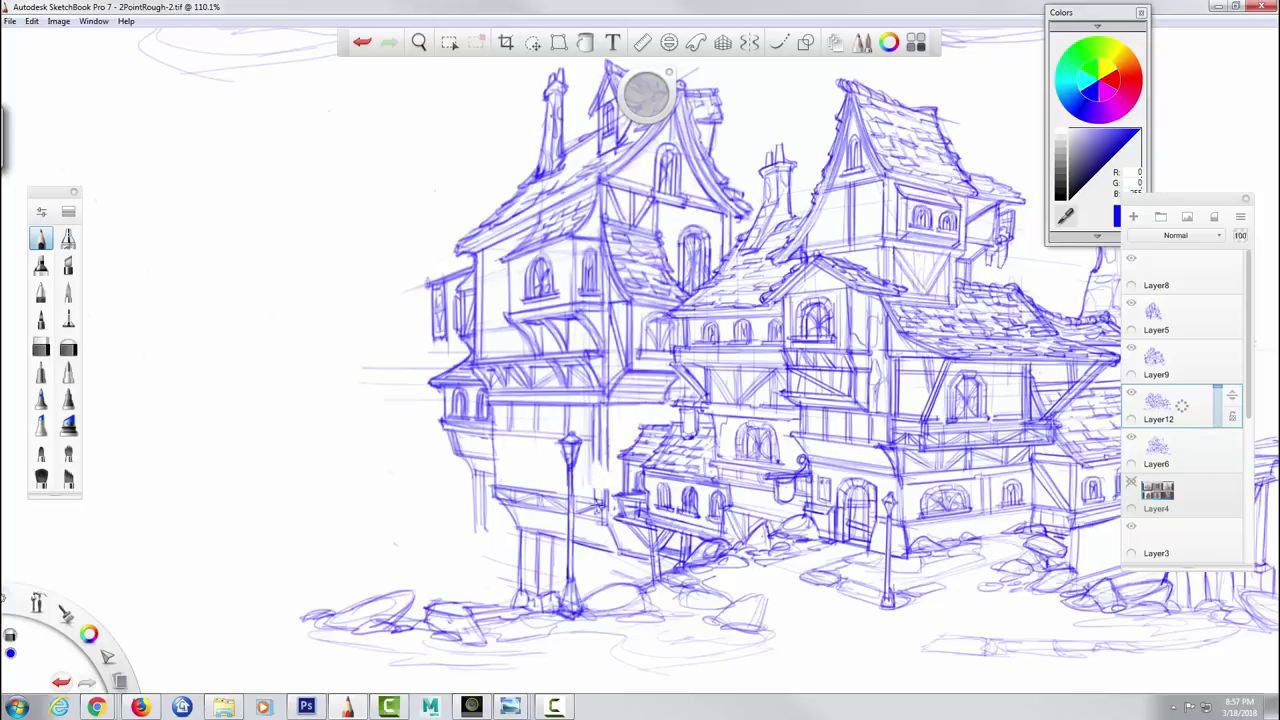
{"action": "mouse_move", "coordinate": [593, 438]}
{"action": "left_mouse_down"}
{"action": "mouse_move", "coordinate": [593, 500]}
{"action": "mouse_move", "coordinate": [607, 512]}
{"action": "left_mouse_up"}
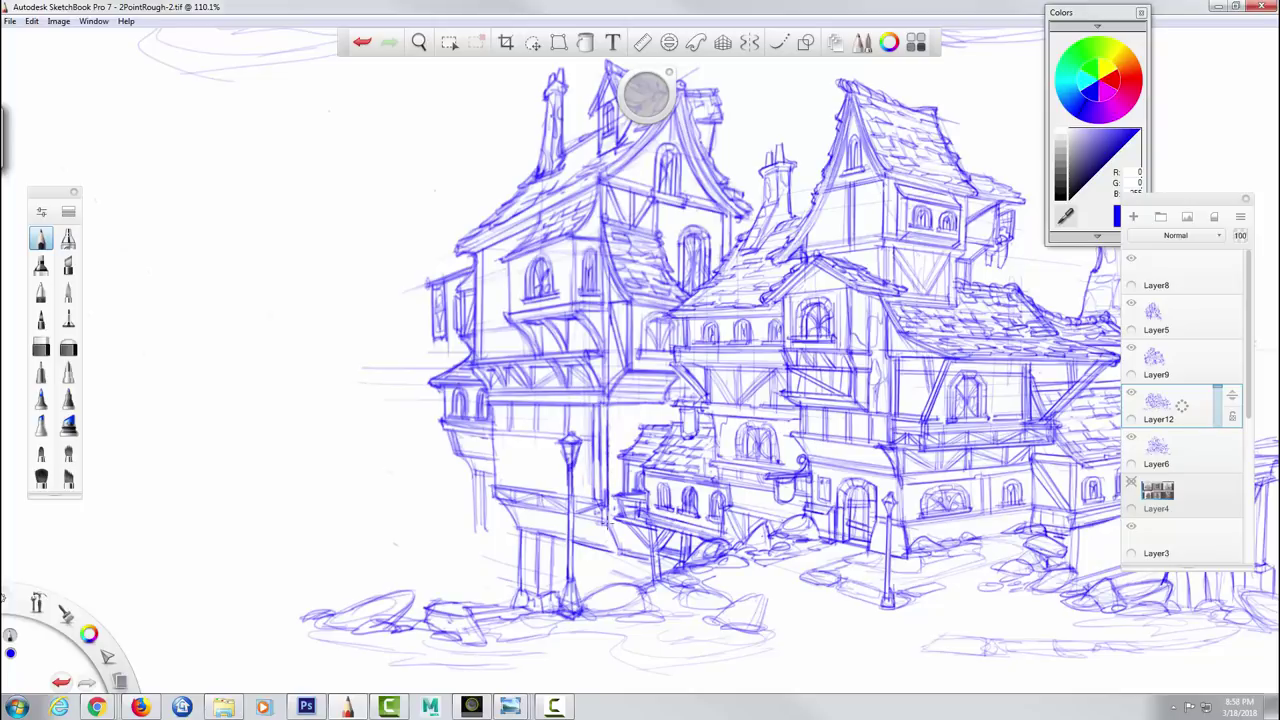
{"action": "left_click_drag", "start_coordinate": [612, 400], "coordinate": [613, 512]}
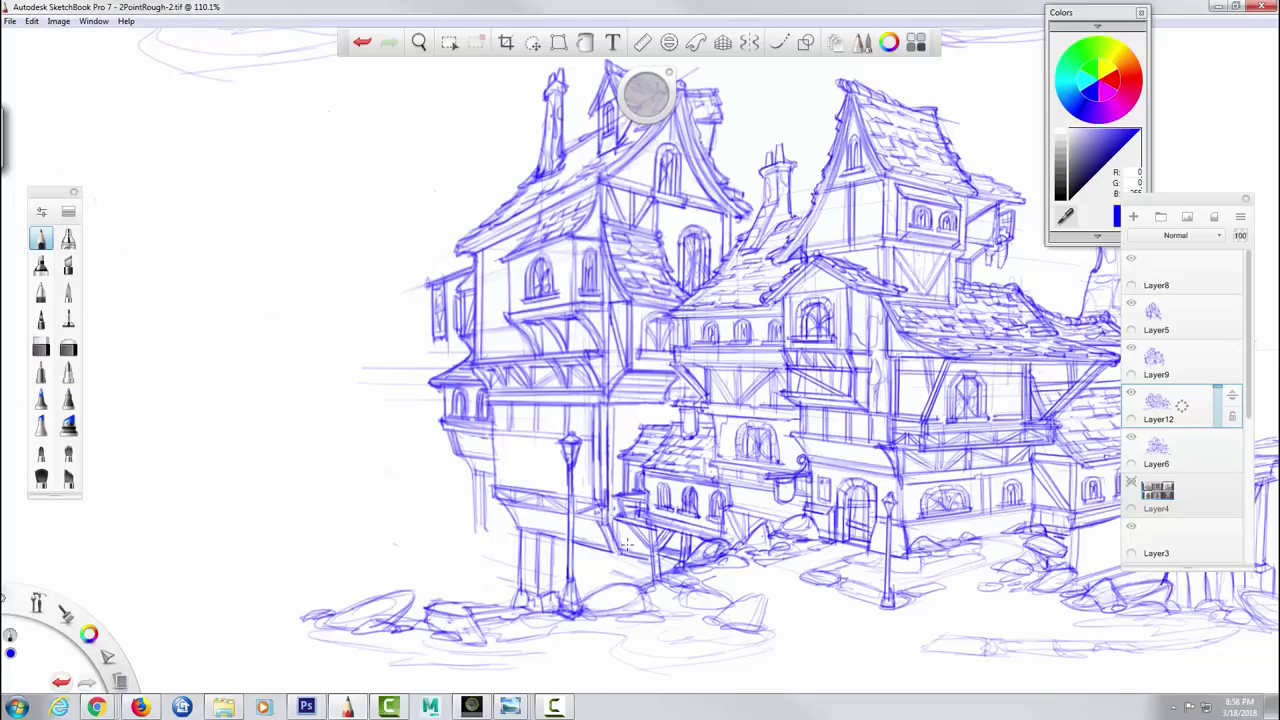
- Darken the support posts under the tall house and add more posts below its overhang beside the annex
{"action": "mouse_move", "coordinate": [544, 534]}
{"action": "left_mouse_down"}
{"action": "mouse_move", "coordinate": [516, 540]}
{"action": "mouse_move", "coordinate": [542, 546]}
{"action": "mouse_move", "coordinate": [512, 600]}
{"action": "left_mouse_up"}
{"action": "mouse_move", "coordinate": [598, 551]}
{"action": "left_mouse_down"}
{"action": "mouse_move", "coordinate": [631, 560]}
{"action": "mouse_move", "coordinate": [601, 588]}
{"action": "mouse_move", "coordinate": [622, 587]}
{"action": "mouse_move", "coordinate": [640, 554]}
{"action": "mouse_move", "coordinate": [638, 583]}
{"action": "left_mouse_up"}
{"action": "left_click_drag", "start_coordinate": [629, 561], "coordinate": [632, 584]}
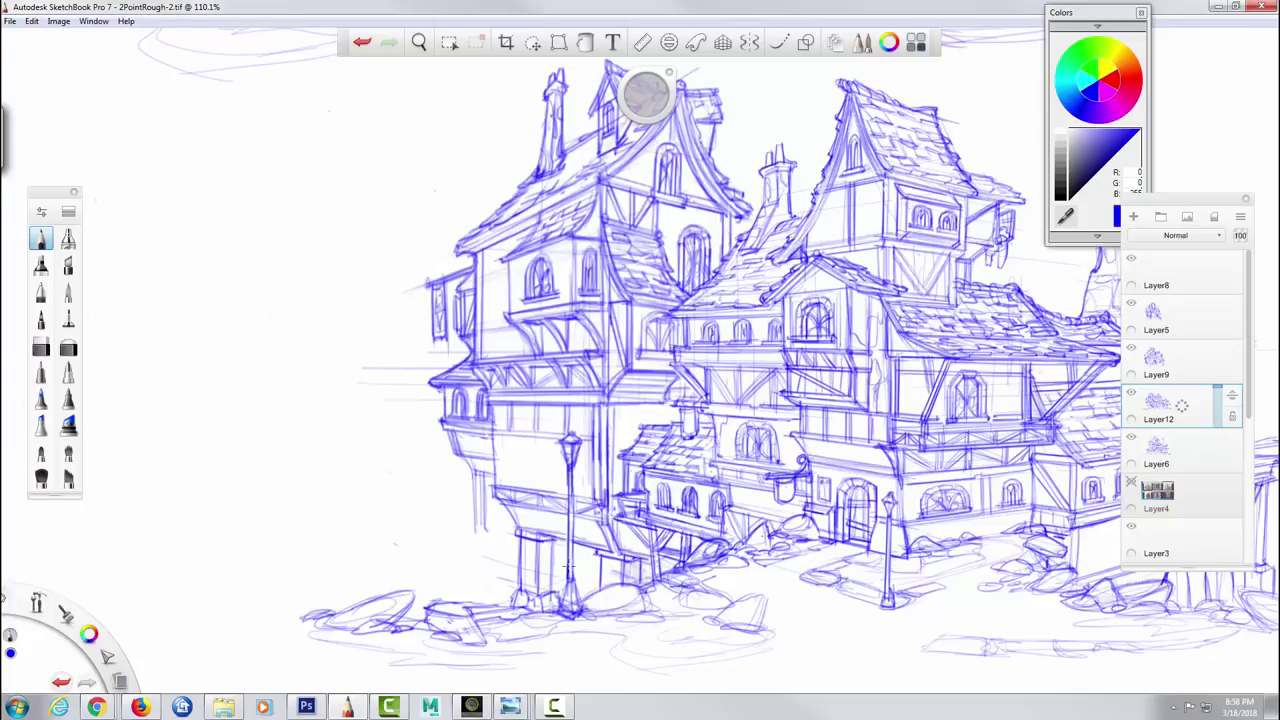
- On Layer9, sketch a low extension with a sloped roof at the tall house's outer base, and darken the side bay
{"action": "left_click", "coordinate": [1181, 361]}
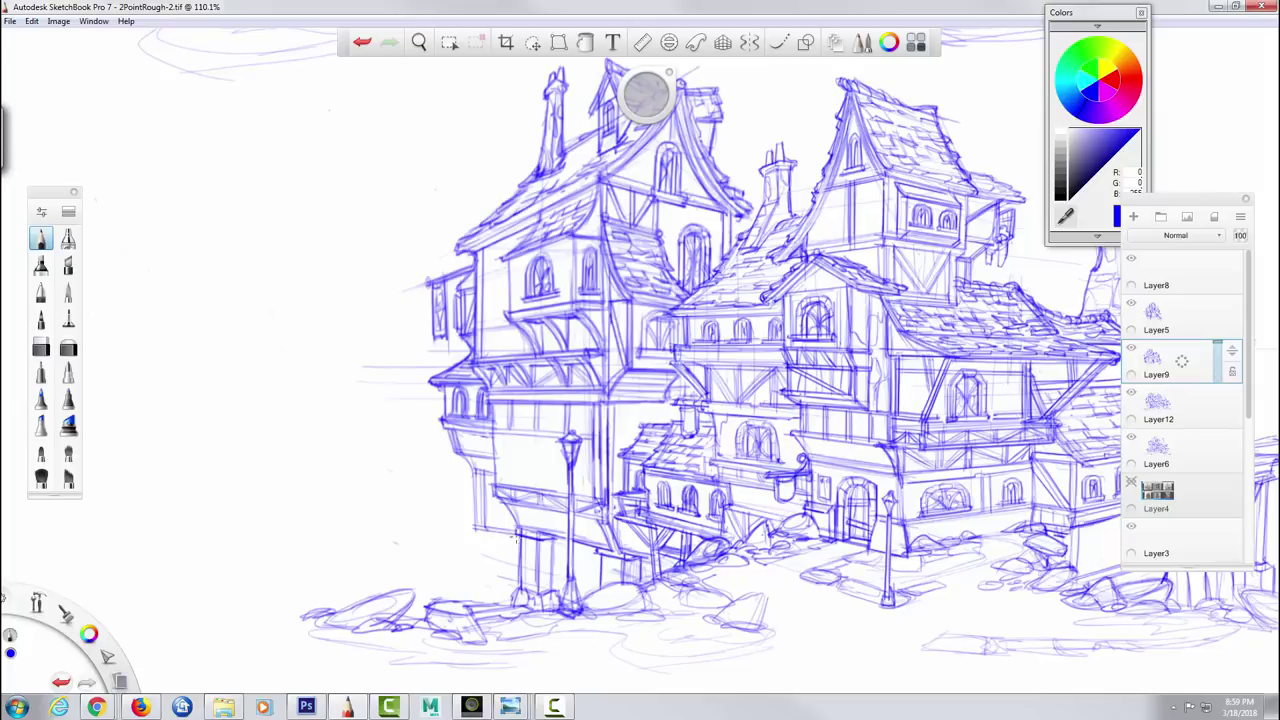
{"action": "mouse_move", "coordinate": [474, 528]}
{"action": "left_mouse_down"}
{"action": "mouse_move", "coordinate": [452, 550]}
{"action": "mouse_move", "coordinate": [515, 565]}
{"action": "mouse_move", "coordinate": [464, 556]}
{"action": "mouse_move", "coordinate": [462, 600]}
{"action": "left_mouse_up"}
{"action": "left_click_drag", "start_coordinate": [460, 552], "coordinate": [464, 606]}
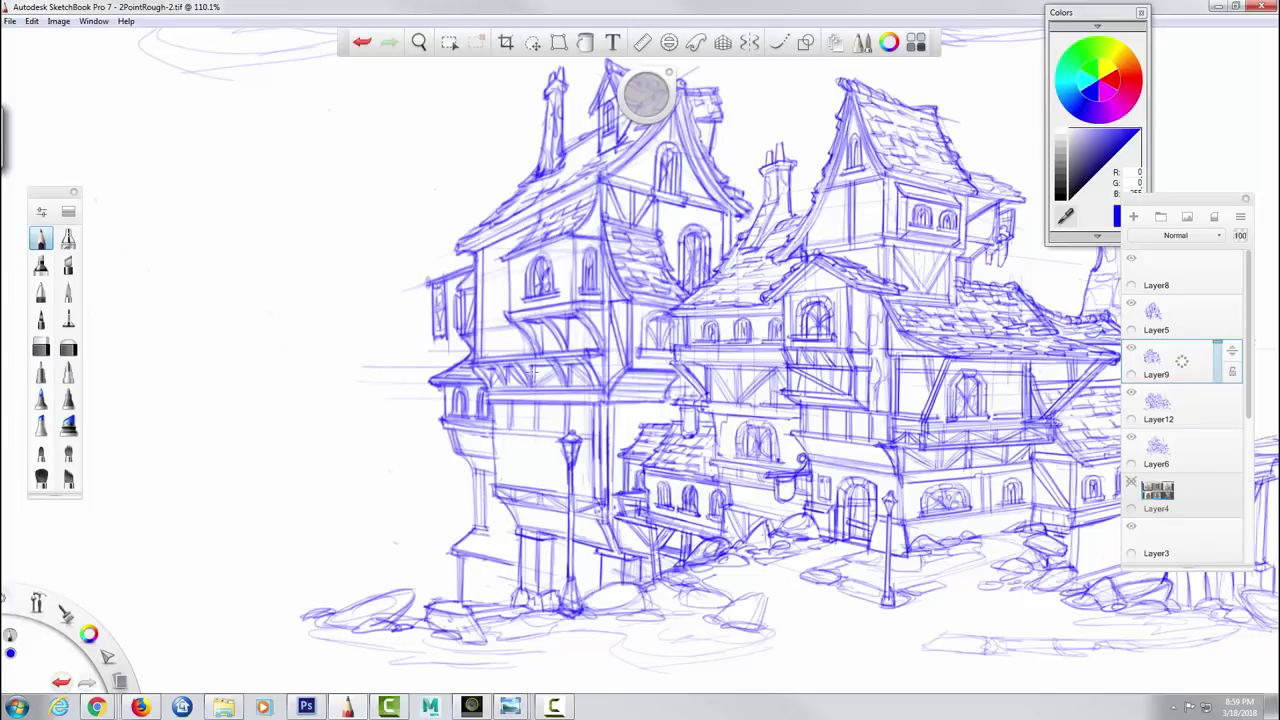
{"action": "left_click_drag", "start_coordinate": [446, 415], "coordinate": [495, 430]}
- Sketch a hanging banner on a pole with a scrolled bracket above the low extension, undoing and redrawing a stroke
{"action": "mouse_move", "coordinate": [465, 552]}
{"action": "left_mouse_down"}
{"action": "mouse_move", "coordinate": [512, 563]}
{"action": "mouse_move", "coordinate": [432, 512]}
{"action": "mouse_move", "coordinate": [474, 528]}
{"action": "mouse_move", "coordinate": [420, 516]}
{"action": "mouse_move", "coordinate": [443, 512]}
{"action": "mouse_move", "coordinate": [425, 562]}
{"action": "left_mouse_up"}
{"action": "left_click_drag", "start_coordinate": [456, 514], "coordinate": [446, 550]}
{"action": "mouse_move", "coordinate": [444, 550]}
{"action": "left_mouse_down"}
{"action": "mouse_move", "coordinate": [426, 558]}
{"action": "mouse_move", "coordinate": [452, 528]}
{"action": "mouse_move", "coordinate": [438, 550]}
{"action": "left_mouse_up"}
{"action": "mouse_move", "coordinate": [447, 528]}
{"action": "left_mouse_down"}
{"action": "mouse_move", "coordinate": [440, 552]}
{"action": "mouse_move", "coordinate": [424, 544]}
{"action": "mouse_move", "coordinate": [448, 521]}
{"action": "left_mouse_up"}
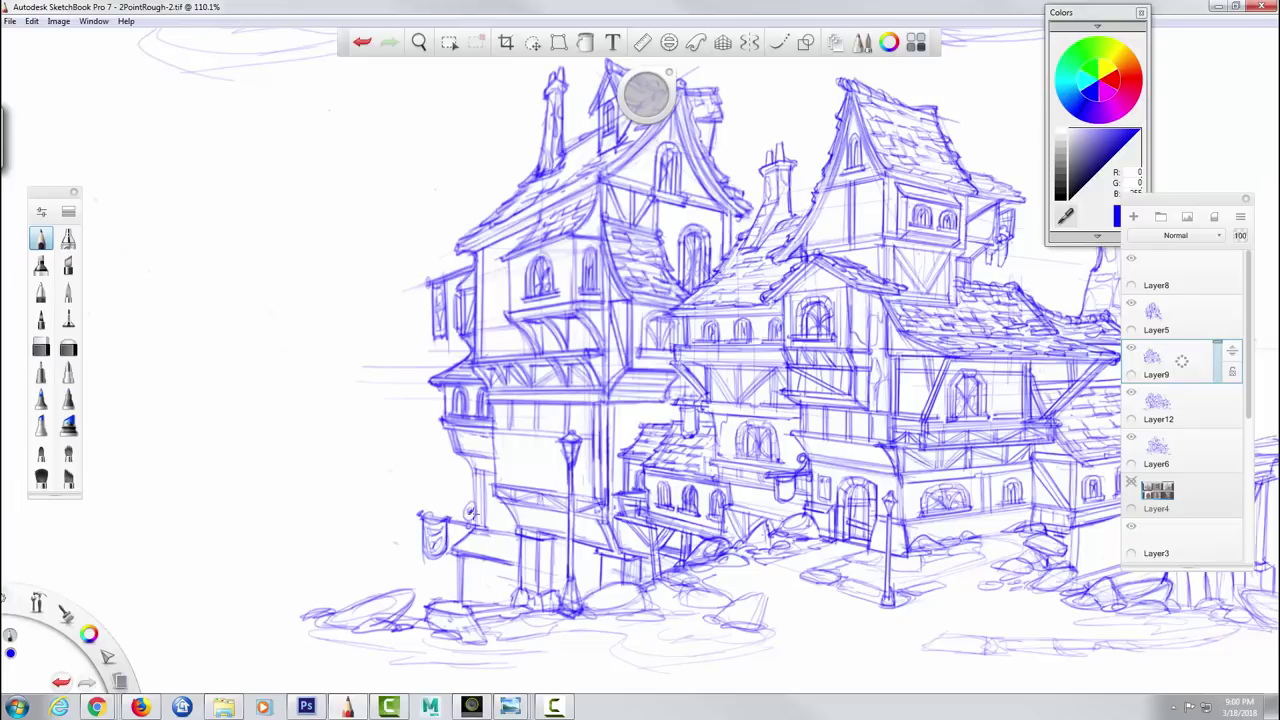
{"action": "key", "text": "ctrl+z"}
{"action": "mouse_move", "coordinate": [473, 526]}
{"action": "left_mouse_down"}
{"action": "mouse_move", "coordinate": [463, 507]}
{"action": "mouse_move", "coordinate": [446, 515]}
{"action": "mouse_move", "coordinate": [471, 511]}
{"action": "left_mouse_up"}
{"action": "left_click_drag", "start_coordinate": [461, 566], "coordinate": [463, 600]}
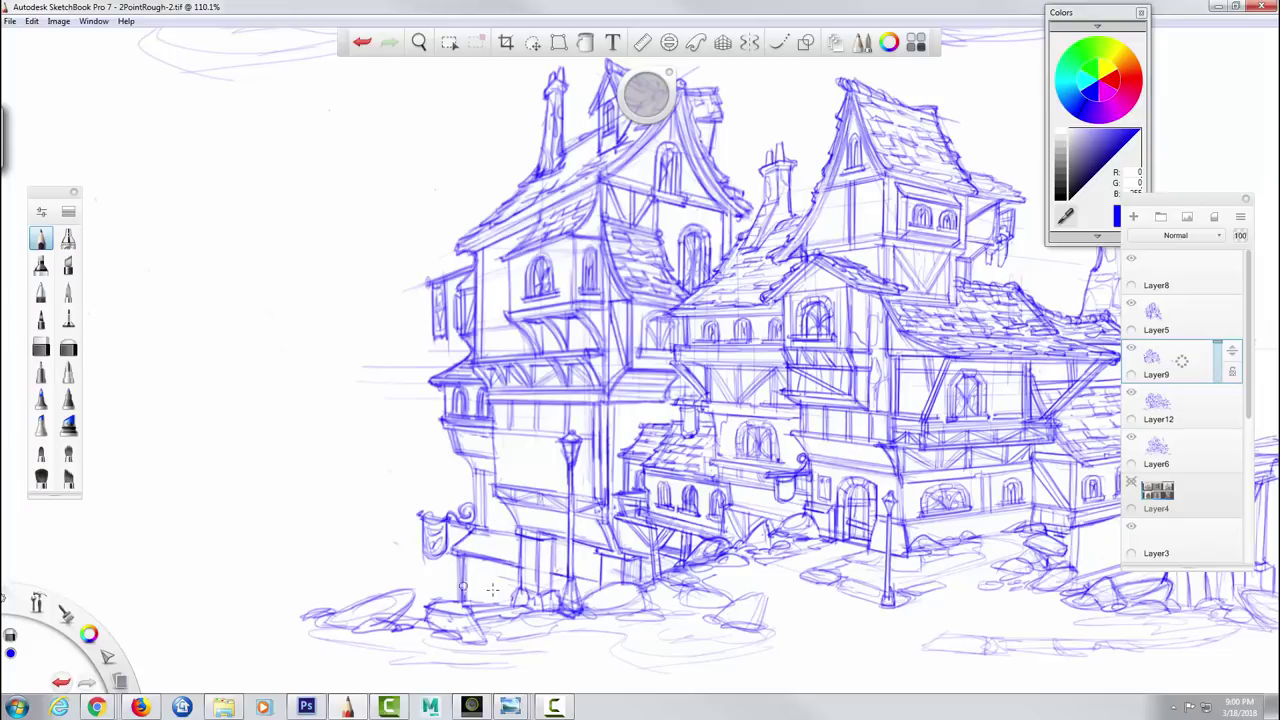
- Check Layer9's contents by hiding and showing it, and merge it with Layer12
{"action": "left_click", "coordinate": [1131, 348]}
{"action": "left_click", "coordinate": [1131, 348]}
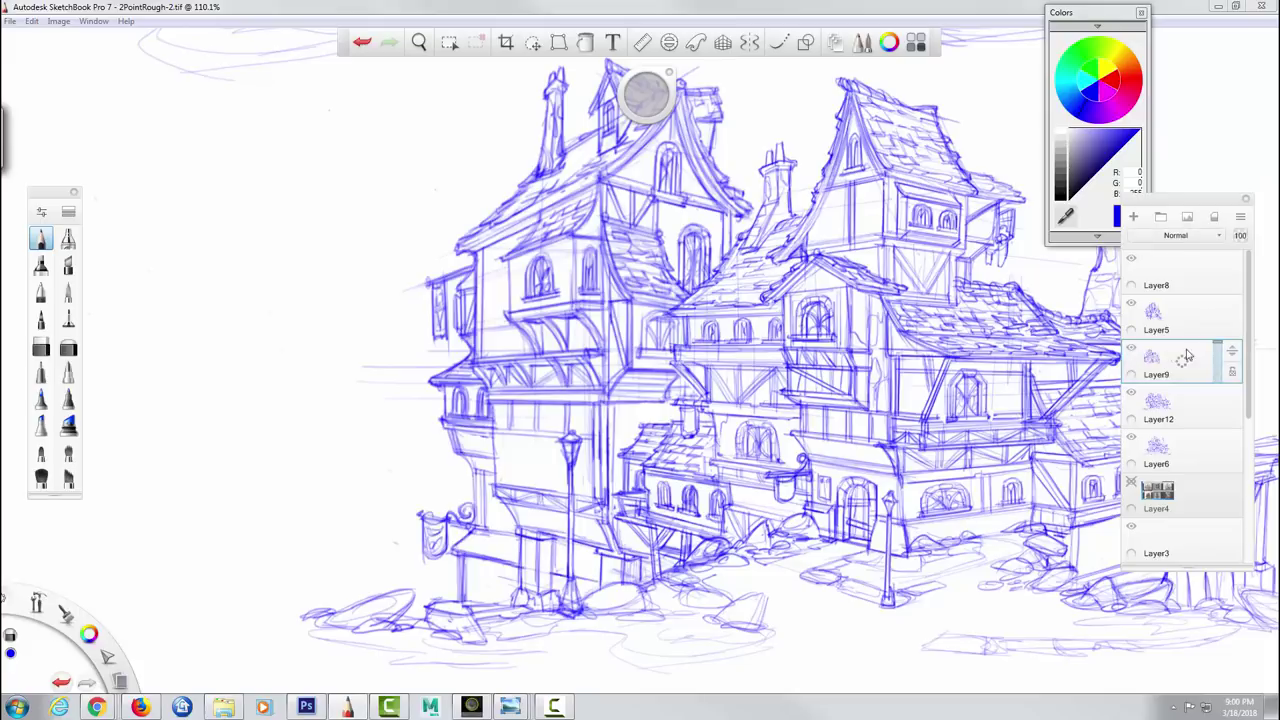
{"action": "left_click", "coordinate": [1131, 348]}
{"action": "left_click", "coordinate": [1131, 348]}
{"action": "left_click", "coordinate": [1131, 348]}
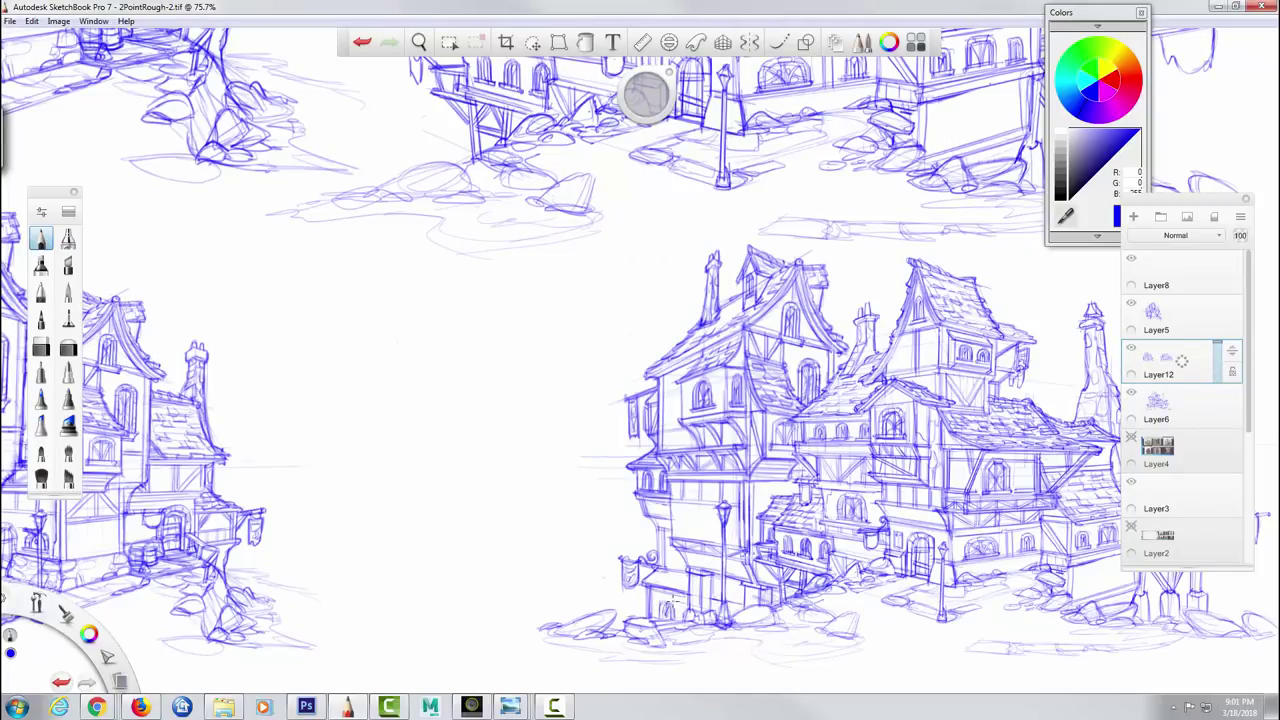
- Add shingles to the low extension's roof and detail the timbers under the tall house's overhang
{"action": "left_click_drag", "start_coordinate": [679, 580], "coordinate": [653, 571]}
{"action": "key", "text": "space"}
{"action": "left_click_drag", "start_coordinate": [753, 534], "coordinate": [560, 534]}
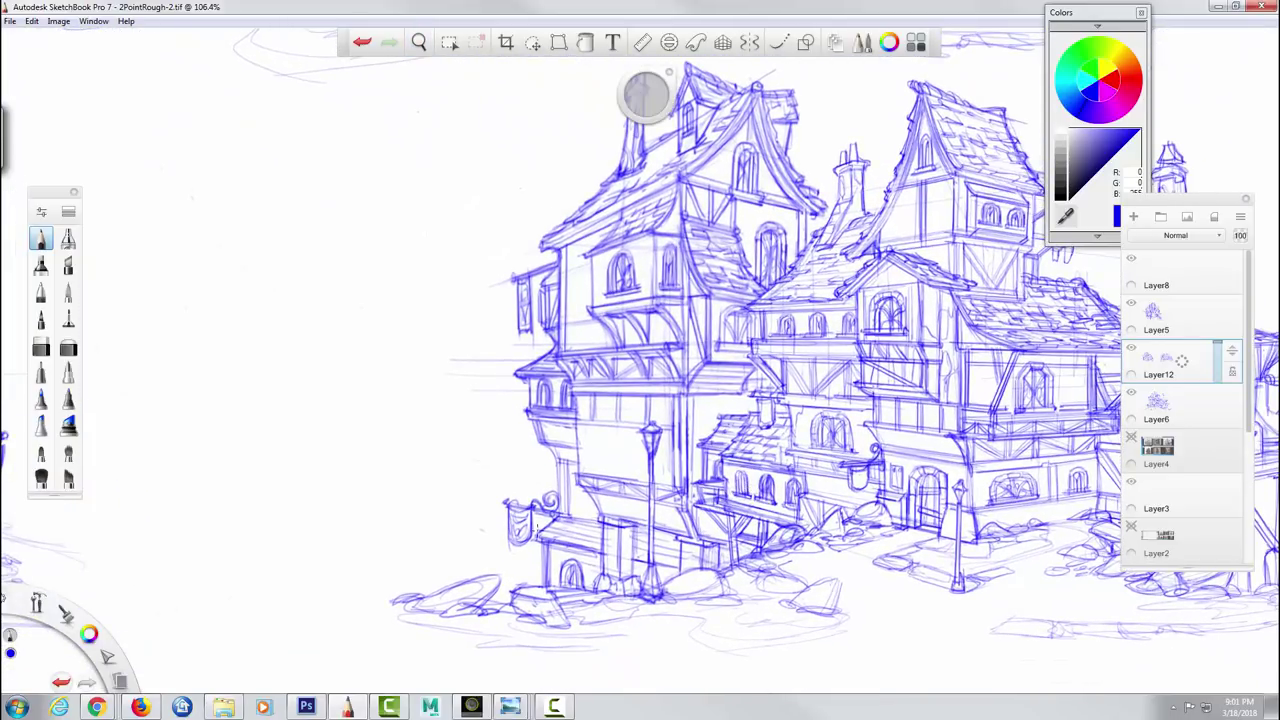
{"action": "mouse_move", "coordinate": [553, 521]}
{"action": "left_mouse_down"}
{"action": "mouse_move", "coordinate": [595, 548]}
{"action": "mouse_move", "coordinate": [668, 560]}
{"action": "mouse_move", "coordinate": [653, 537]}
{"action": "left_mouse_up"}
{"action": "mouse_move", "coordinate": [582, 491]}
{"action": "left_mouse_down"}
{"action": "mouse_move", "coordinate": [601, 517]}
{"action": "mouse_move", "coordinate": [576, 430]}
{"action": "mouse_move", "coordinate": [546, 425]}
{"action": "mouse_move", "coordinate": [569, 515]}
{"action": "left_mouse_up"}
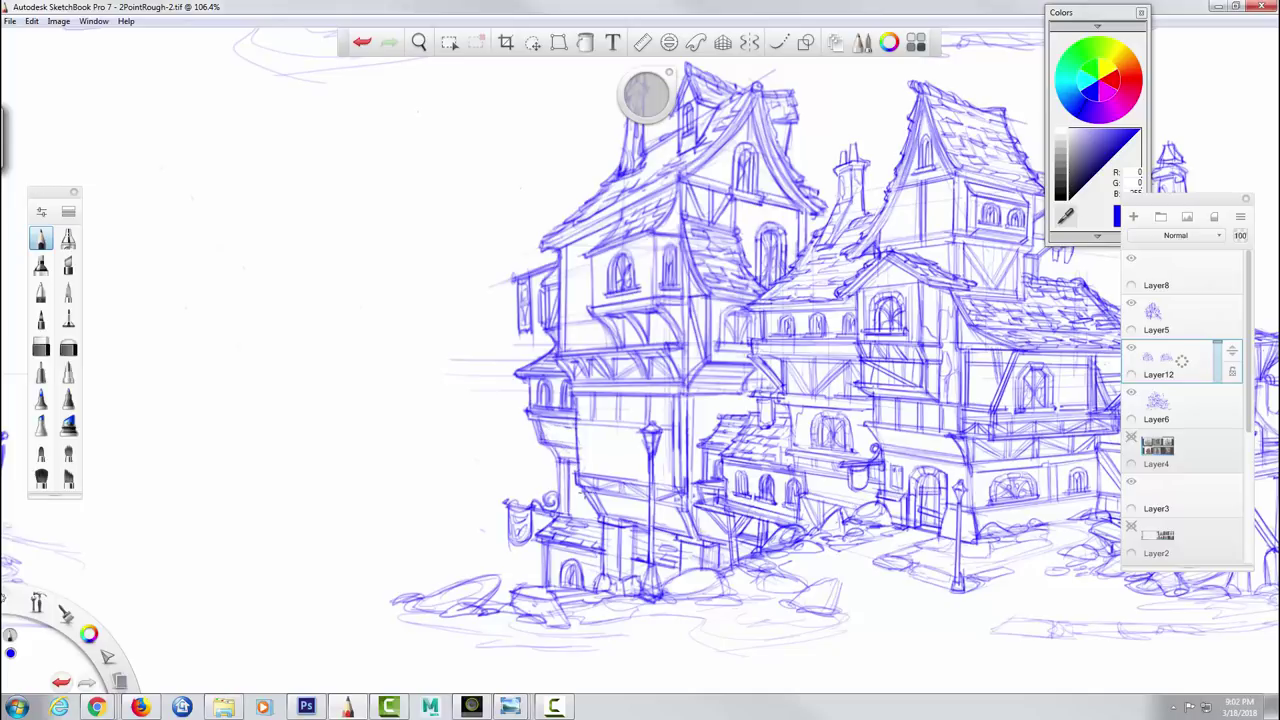
- Switch to the Photoshop document and examine the building sketches on the sheet up close, one after another
{"action": "key", "text": "space"}
{"action": "left_click_drag", "start_coordinate": [471, 209], "coordinate": [514, 445]}
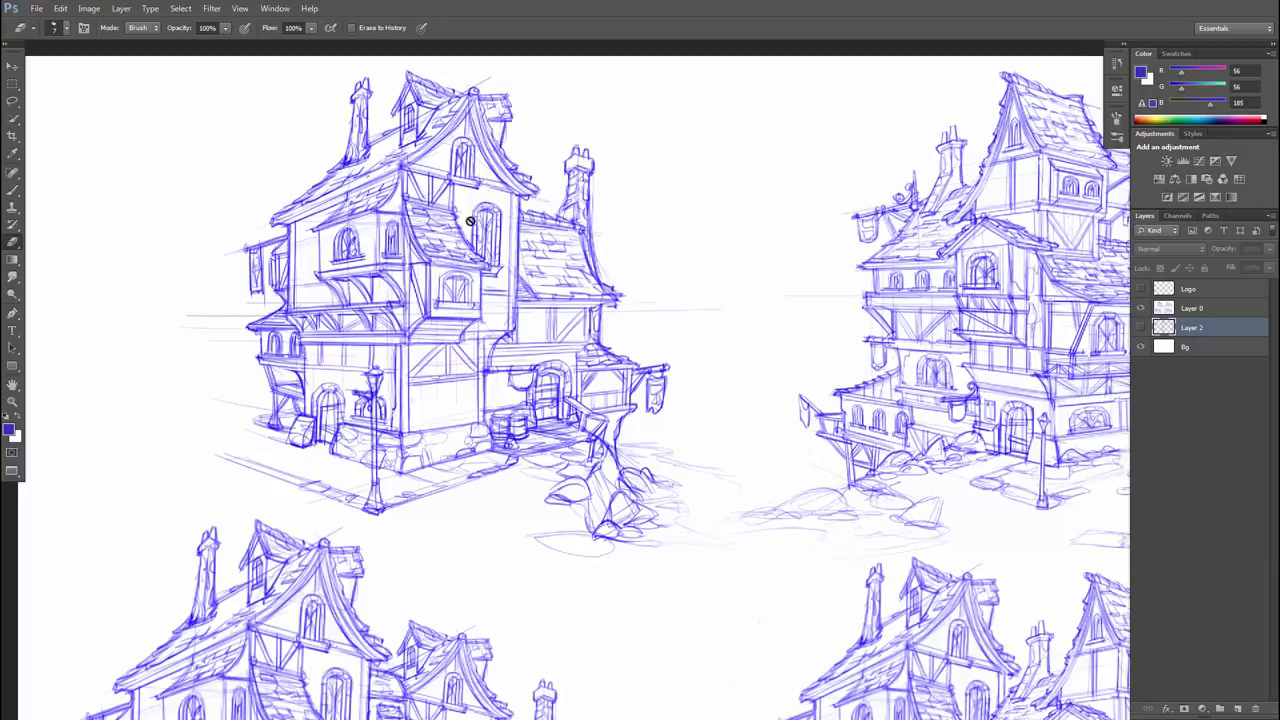
{"action": "left_click_drag", "start_coordinate": [825, 378], "coordinate": [480, 436]}
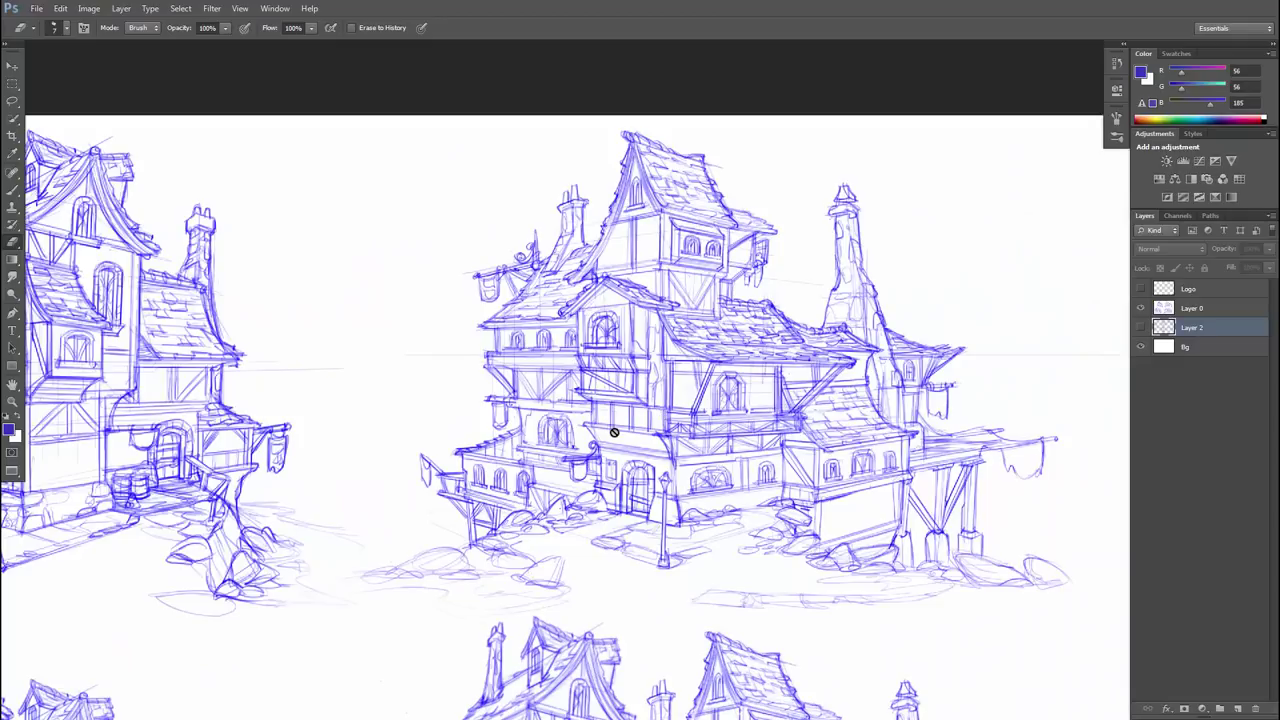
{"action": "left_click_drag", "start_coordinate": [616, 462], "coordinate": [915, 212]}
{"action": "mouse_move", "coordinate": [648, 497]}
{"action": "left_mouse_down"}
{"action": "mouse_move", "coordinate": [846, 320]}
{"action": "mouse_move", "coordinate": [844, 338]}
{"action": "left_mouse_up"}
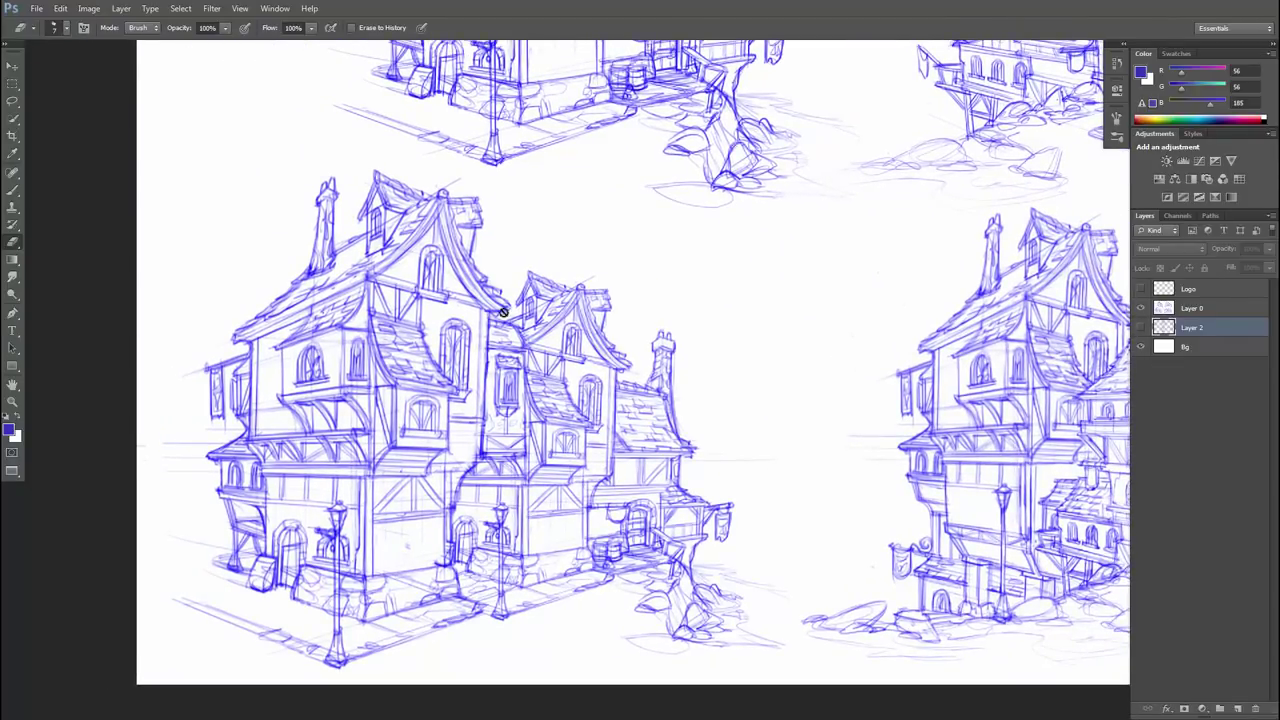
{"action": "left_click_drag", "start_coordinate": [830, 252], "coordinate": [230, 276]}
{"action": "mouse_move", "coordinate": [509, 274]}
{"action": "left_mouse_down"}
{"action": "mouse_move", "coordinate": [940, 268]}
{"action": "mouse_move", "coordinate": [660, 261]}
{"action": "left_mouse_up"}
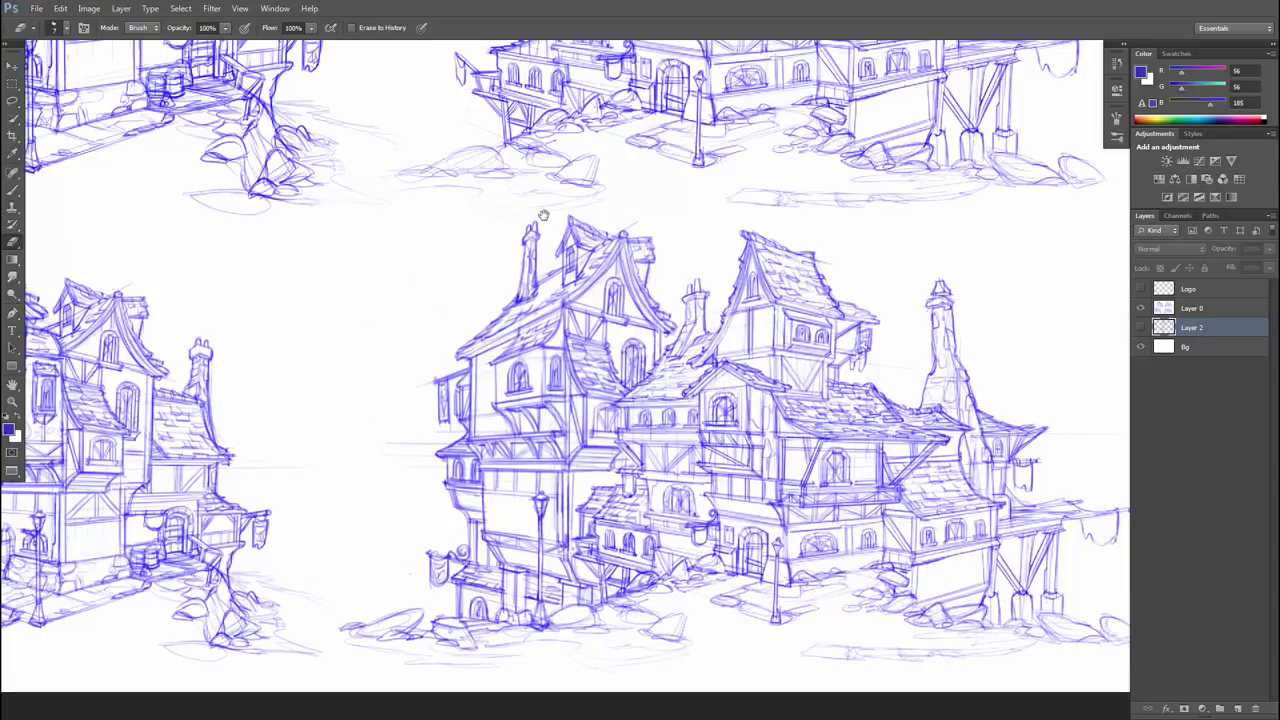
{"action": "left_click_drag", "start_coordinate": [546, 215], "coordinate": [558, 268]}
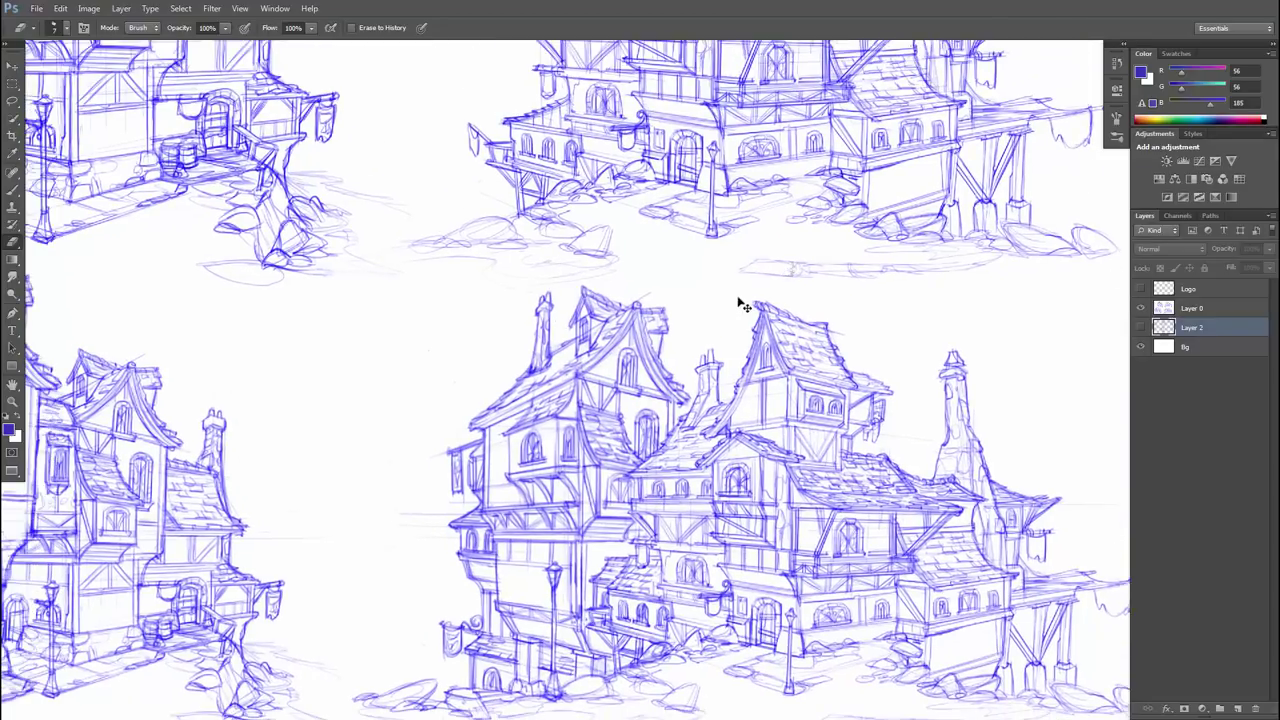
- Show Layer 2 with the pale purple bands behind the sketches and the Logo layer over the whole sheet
{"action": "key", "text": "ctrl+minus"}
{"action": "key", "text": "ctrl+minus"}
{"action": "left_click", "coordinate": [1139, 289]}
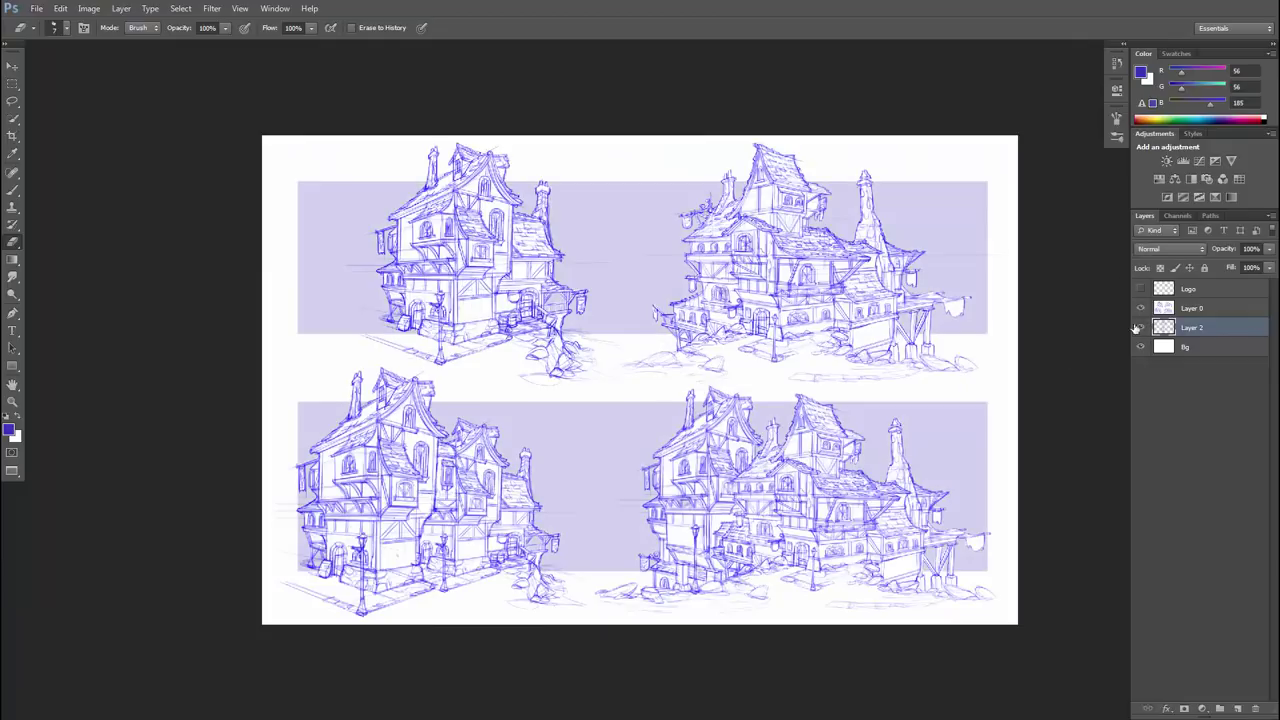
{"action": "left_click_drag", "start_coordinate": [783, 346], "coordinate": [723, 350]}
{"action": "left_click", "coordinate": [1140, 289]}
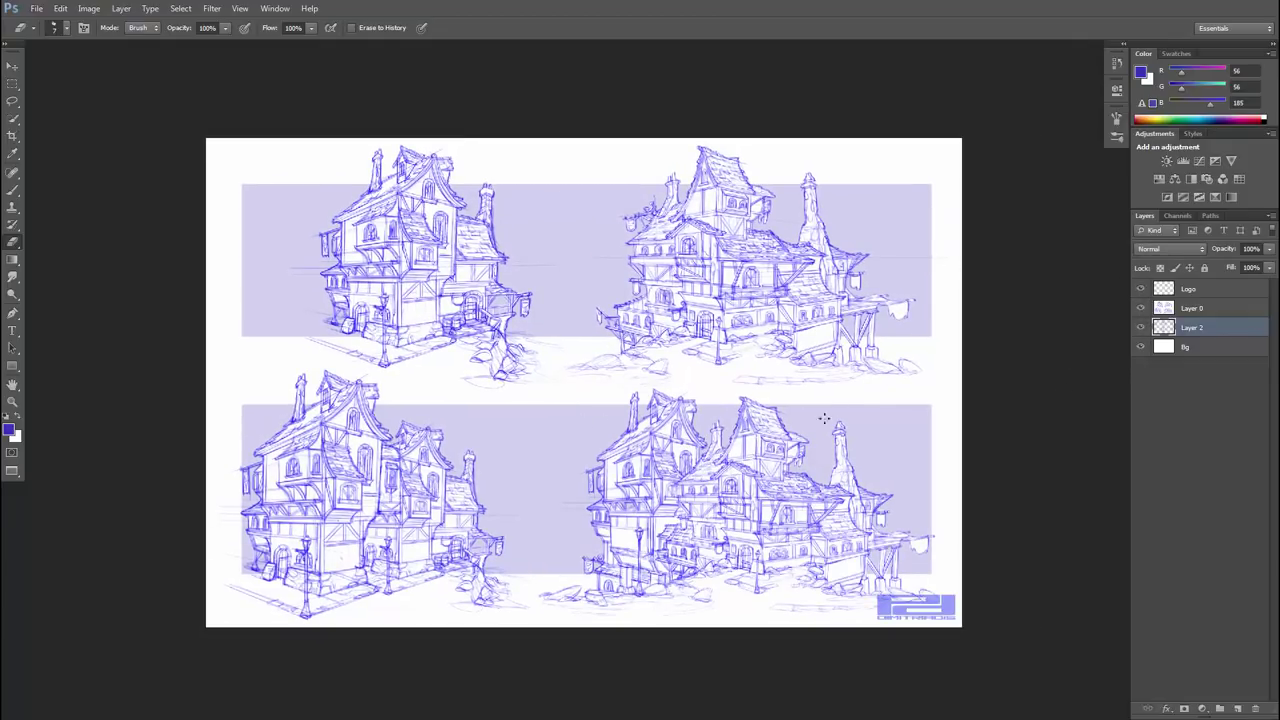
- Scale the logo down slightly toward the sheet's lower corner and nudge it into place
{"action": "left_click", "coordinate": [1200, 290]}
{"action": "key", "text": "ctrl+t"}
{"action": "left_click_drag", "start_coordinate": [876, 594], "coordinate": [887, 598]}
{"action": "key", "text": "Return"}
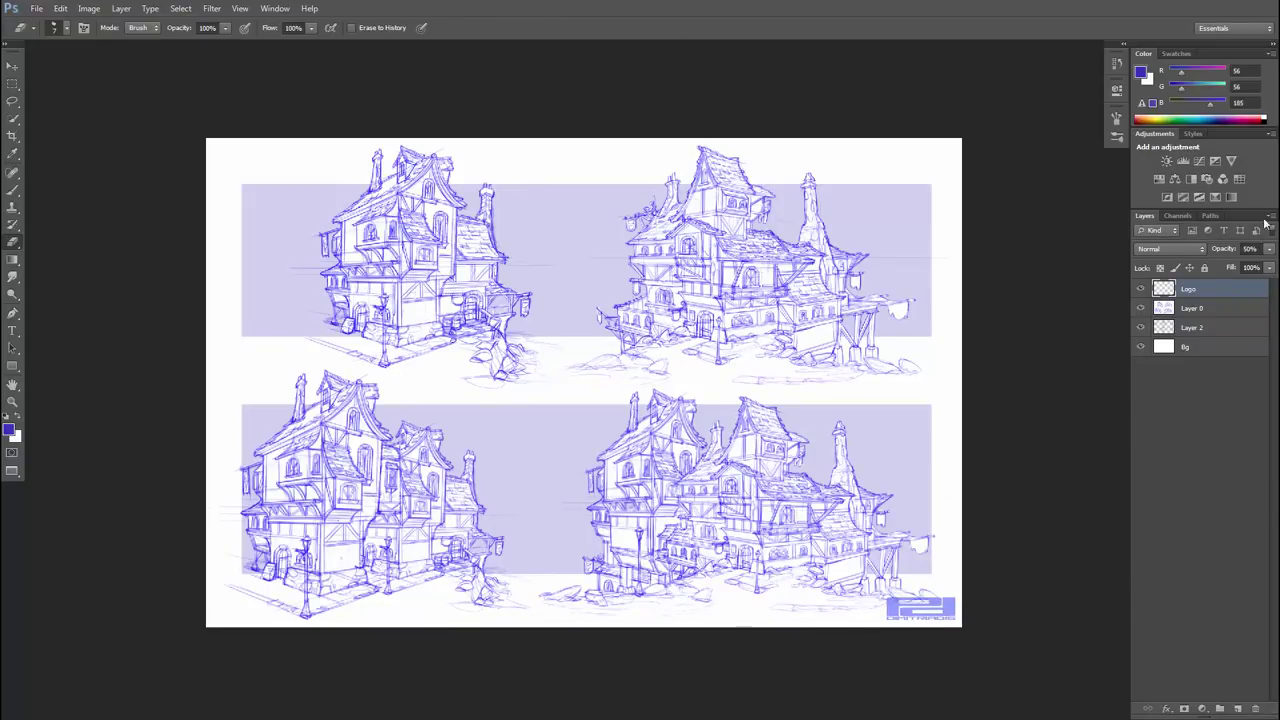
{"action": "key", "text": "v"}
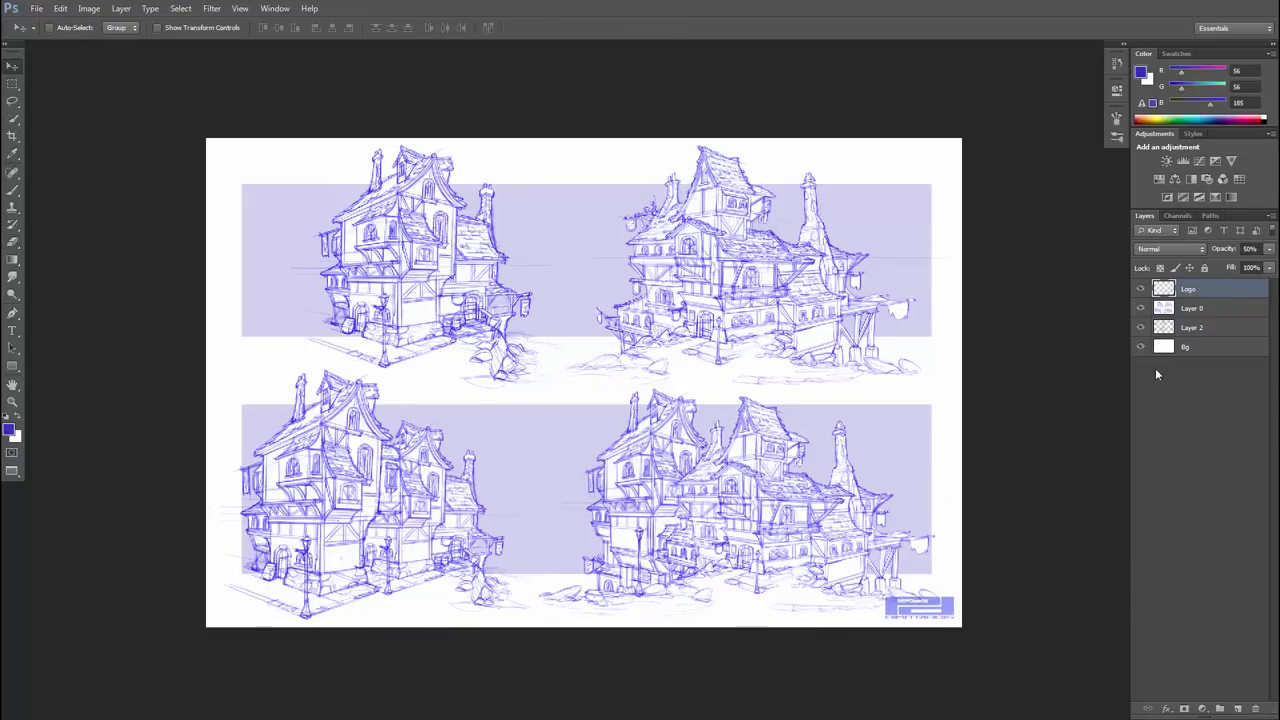
- Review the finished sheet of four building sketches with the purple bands and logo
{"action": "key", "text": "ctrl+plus"}
{"action": "left_click_drag", "start_coordinate": [540, 448], "coordinate": [635, 584]}
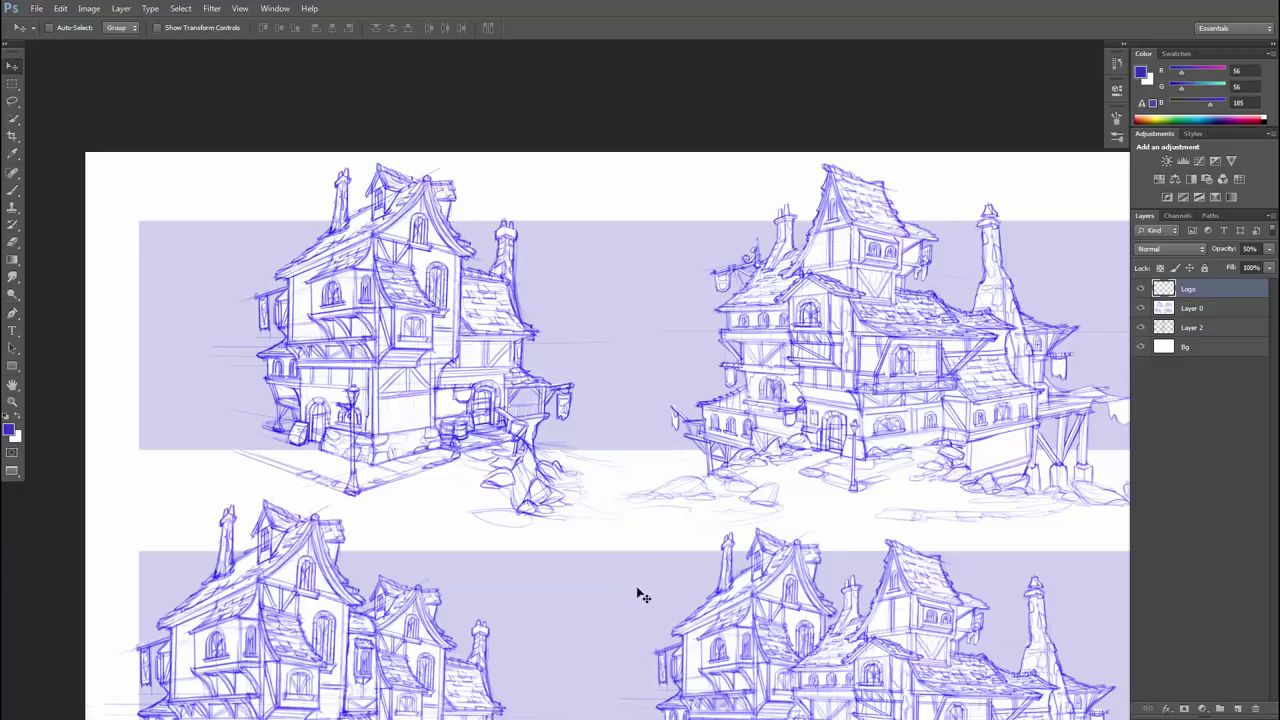
{"action": "left_click_drag", "start_coordinate": [651, 569], "coordinate": [472, 541]}
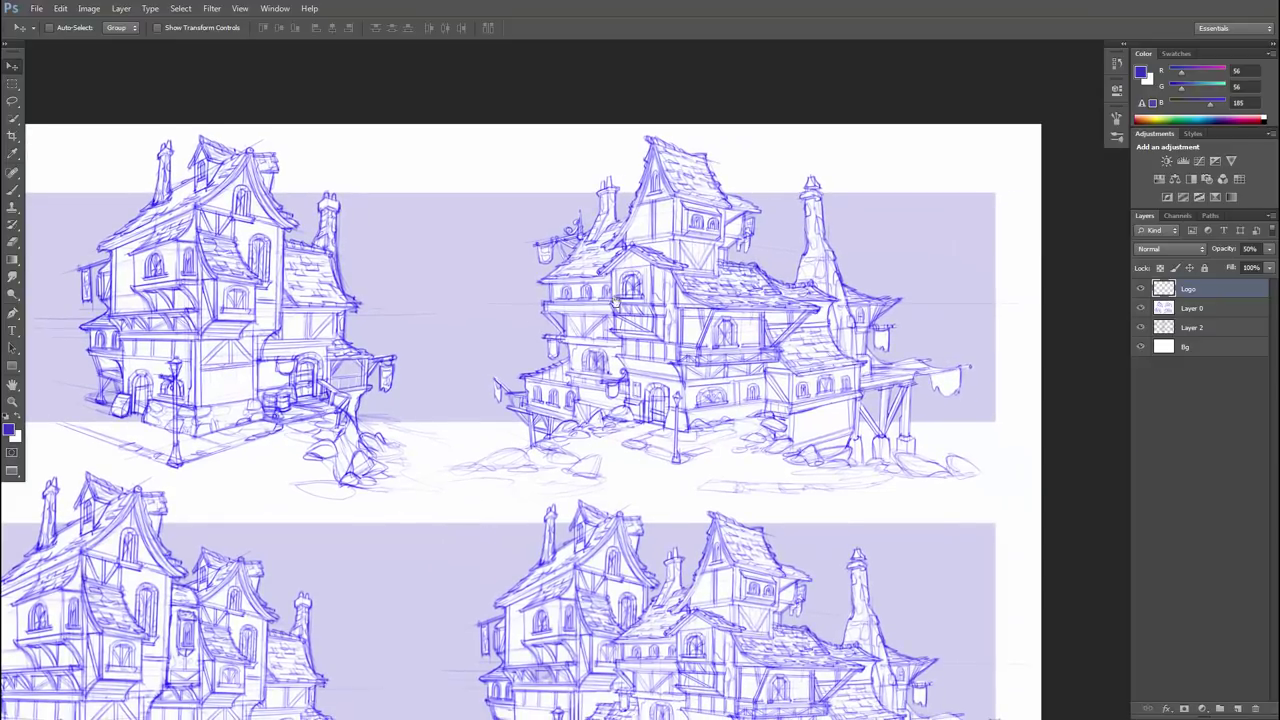
{"action": "left_click_drag", "start_coordinate": [642, 624], "coordinate": [680, 456]}
{"action": "scroll", "coordinate": [677, 455], "scroll_direction": "left", "scroll_amount": 2}
{"action": "scroll", "coordinate": [671, 381], "scroll_direction": "up", "scroll_amount": 4}
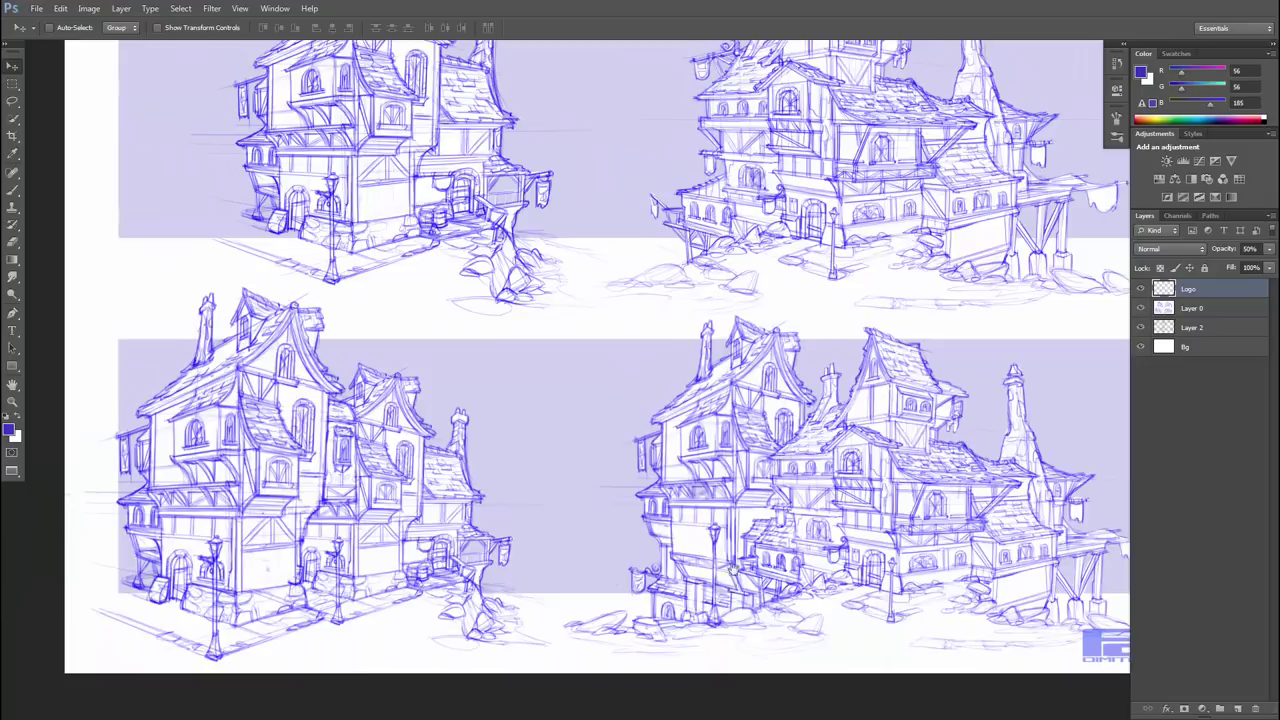
{"action": "left_click_drag", "start_coordinate": [671, 381], "coordinate": [666, 389]}
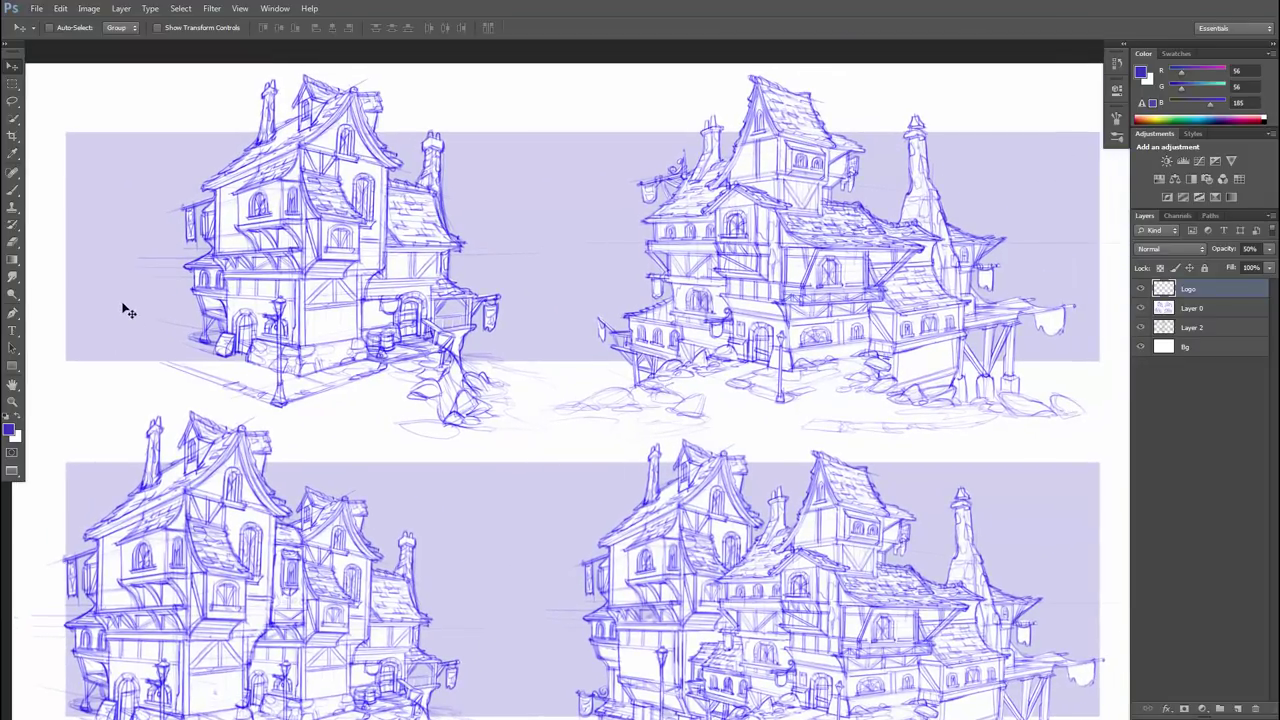